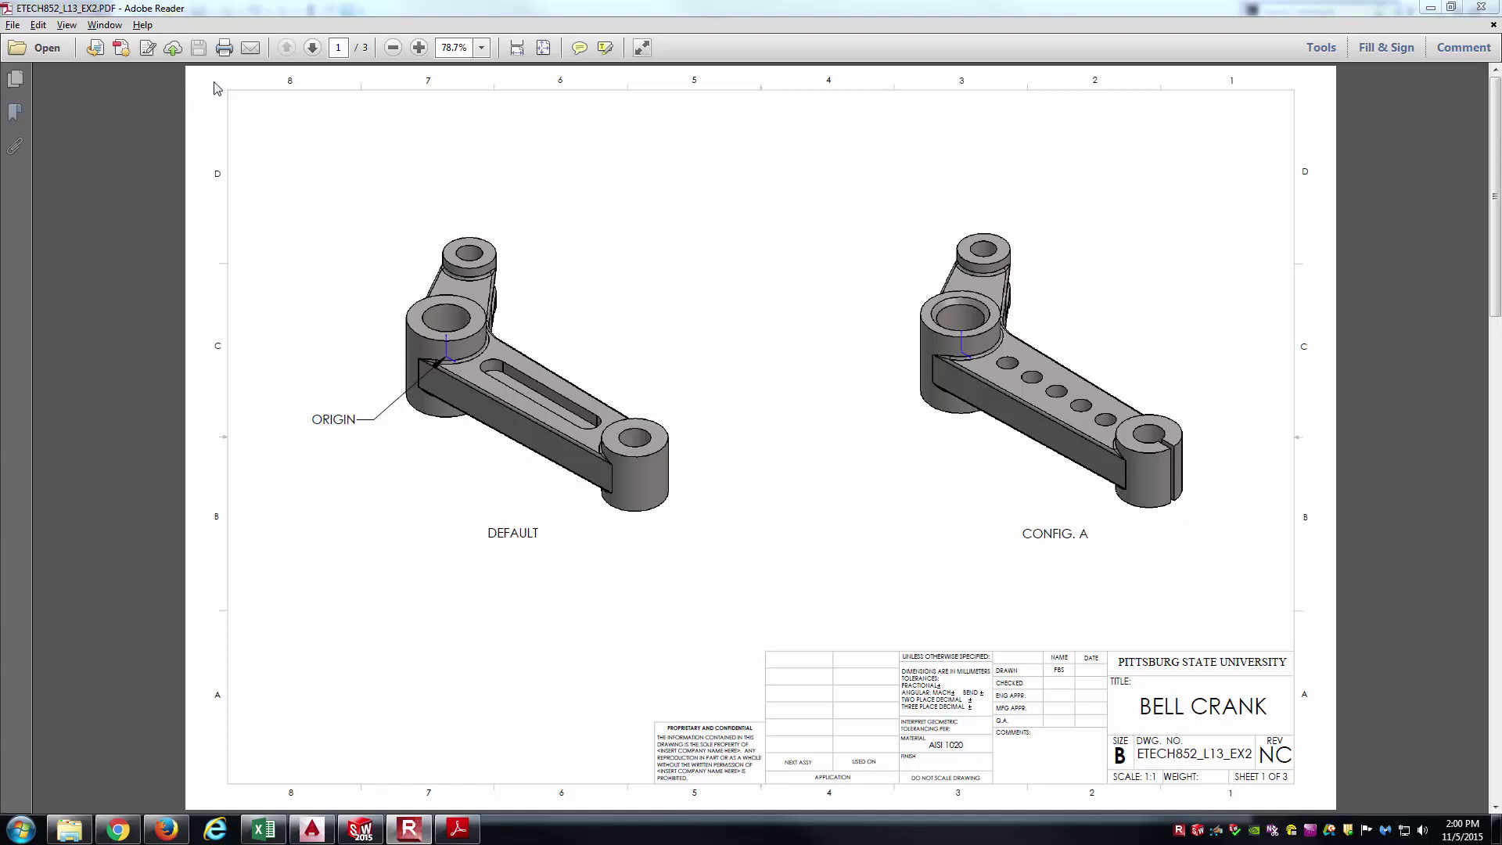
- Look through the default and Config A sheets of the bell crank drawing, returning to the default sheet
click(312, 48)
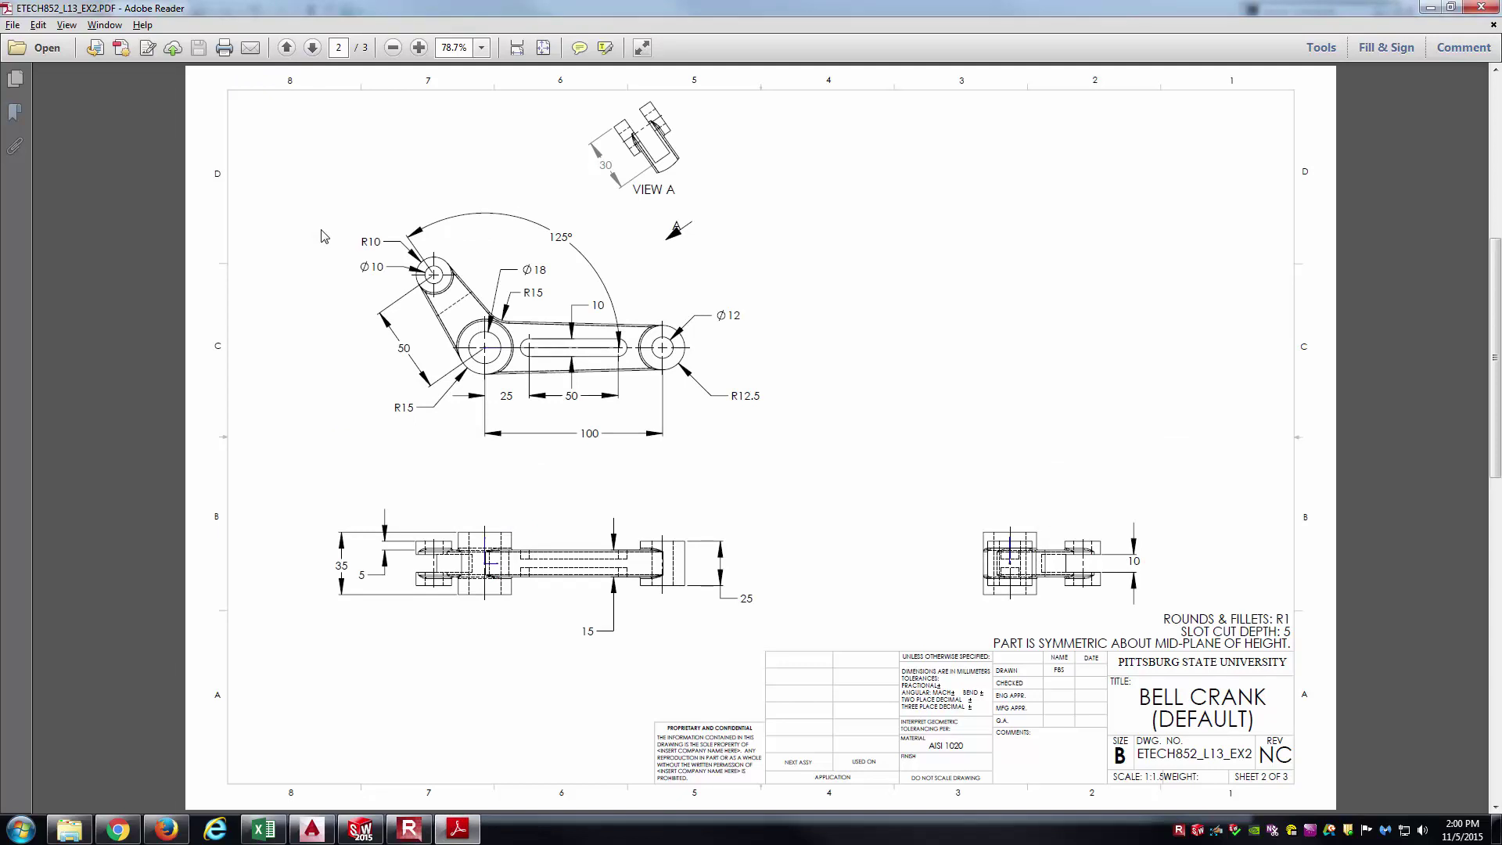
click(314, 48)
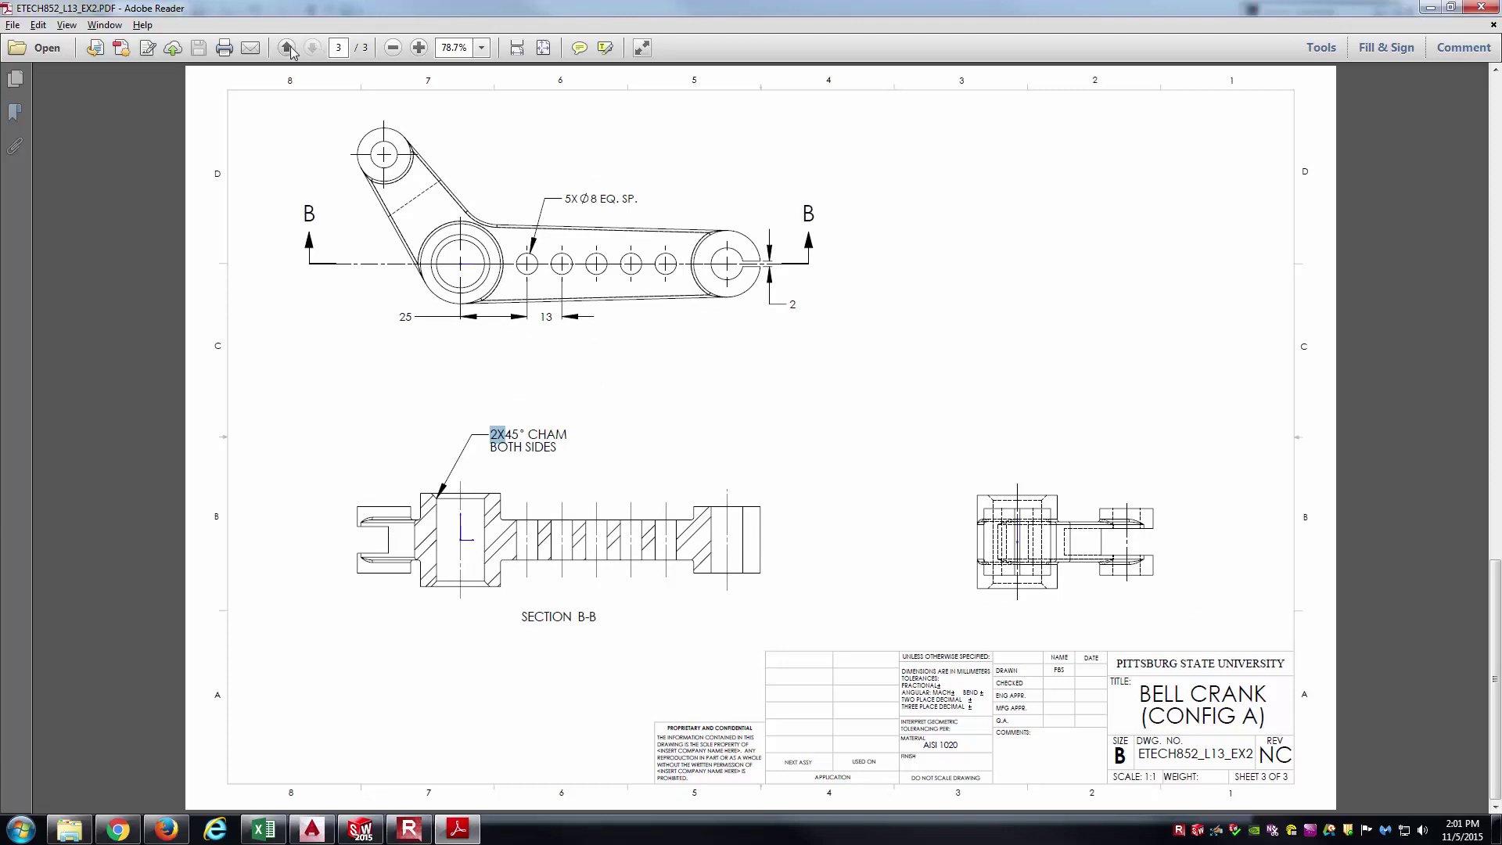
click(287, 47)
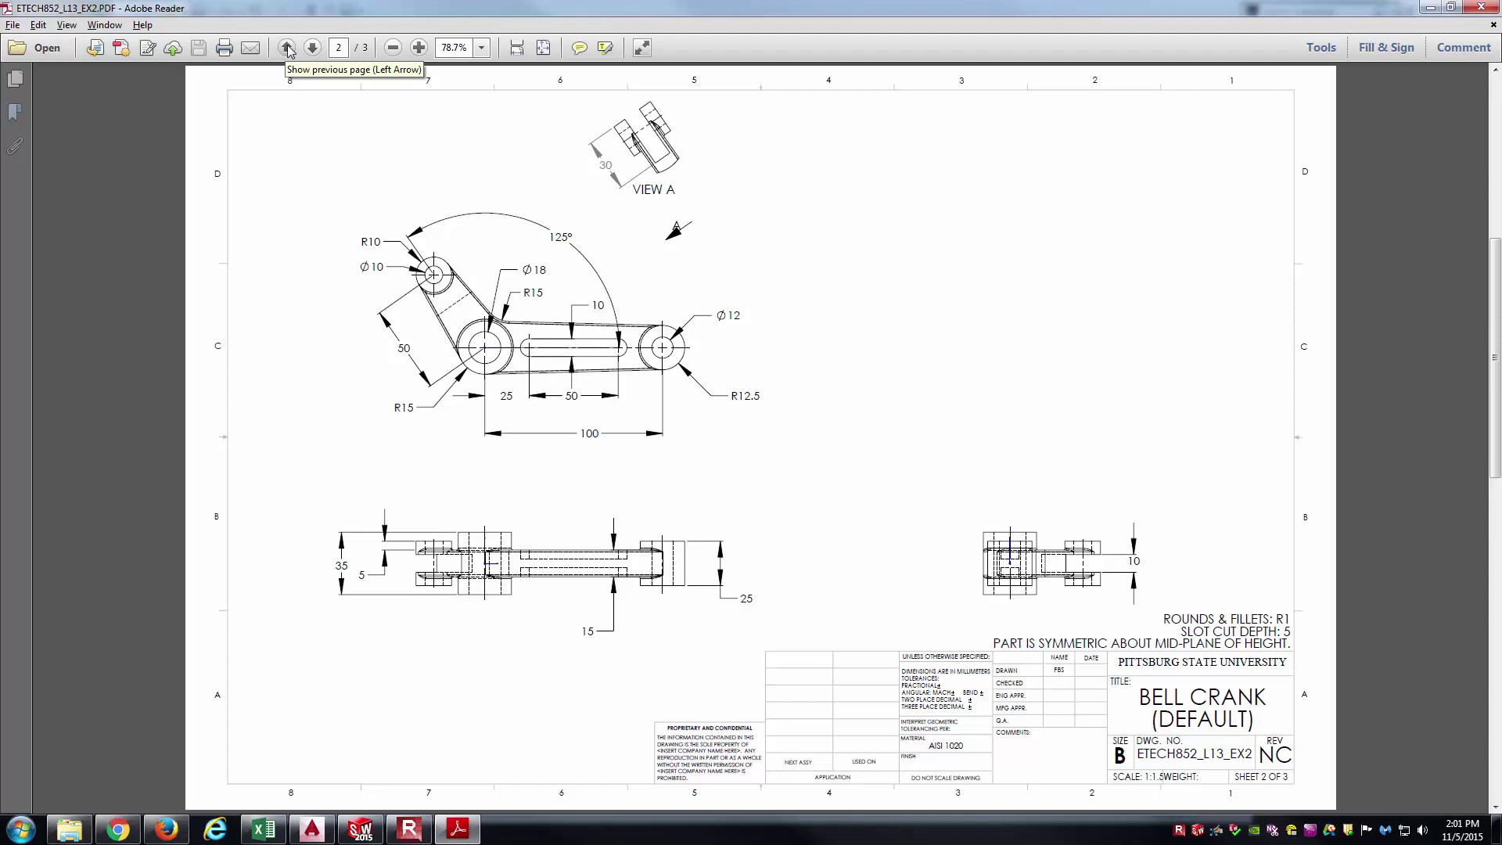
- Switch to SOLIDWORKS and set the new part's unit system to MMGS (millimeter, gram, second)
click(360, 829)
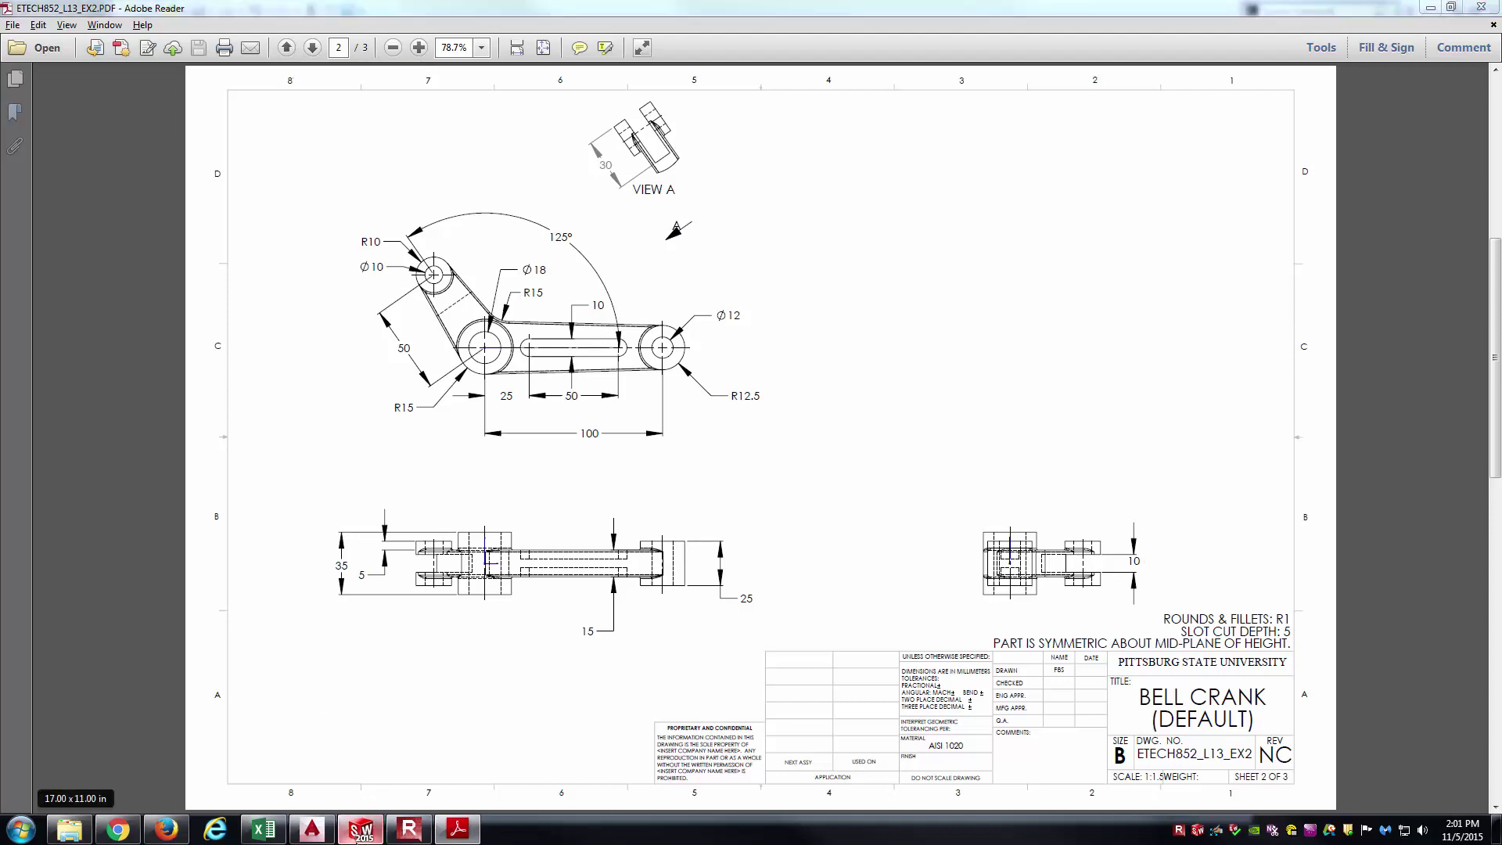
click(140, 11)
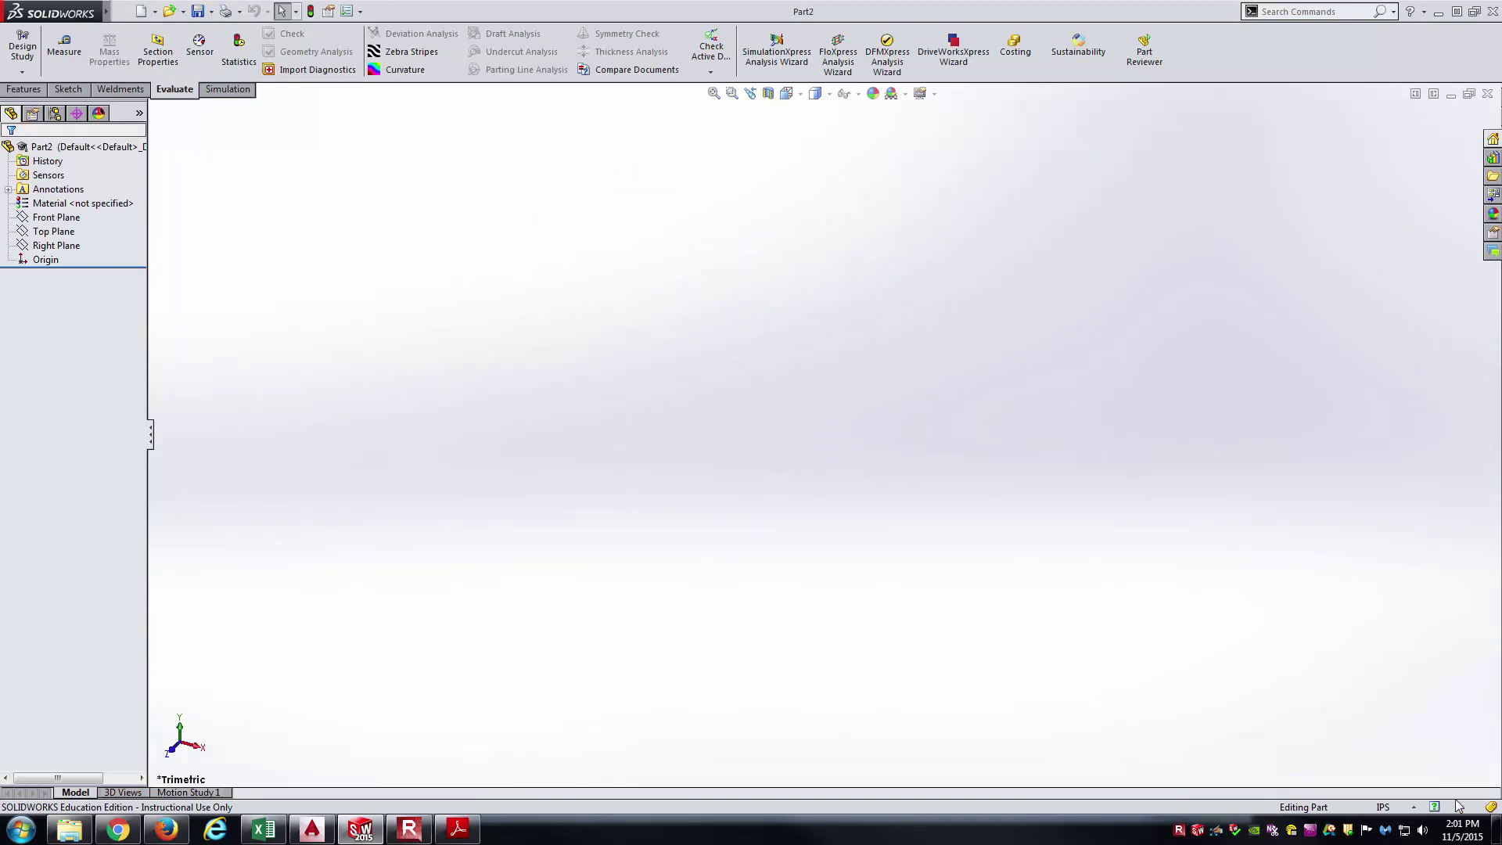
click(1381, 808)
click(1378, 764)
click(1381, 808)
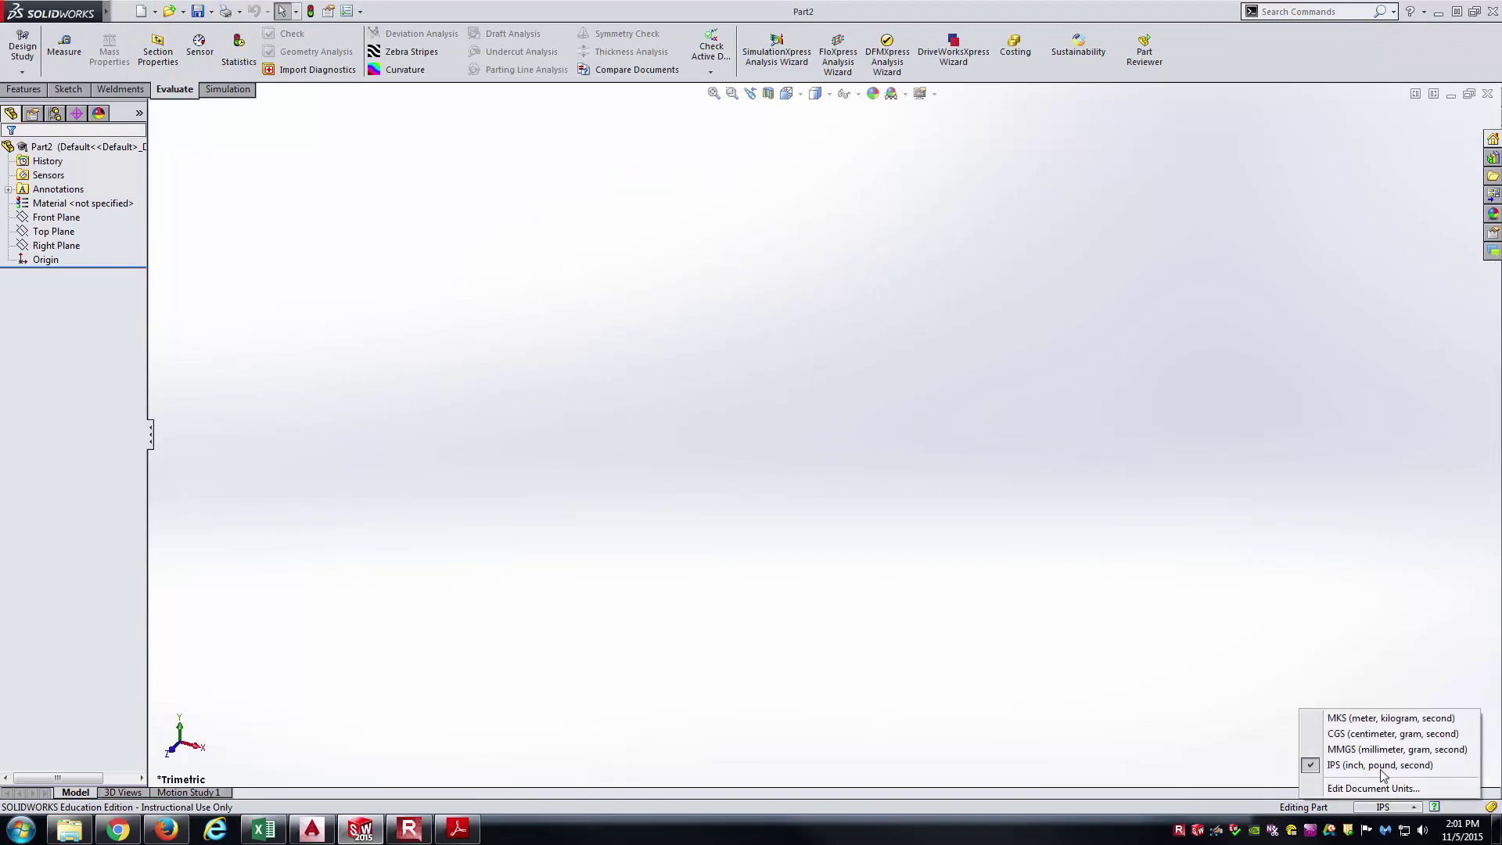
click(1379, 752)
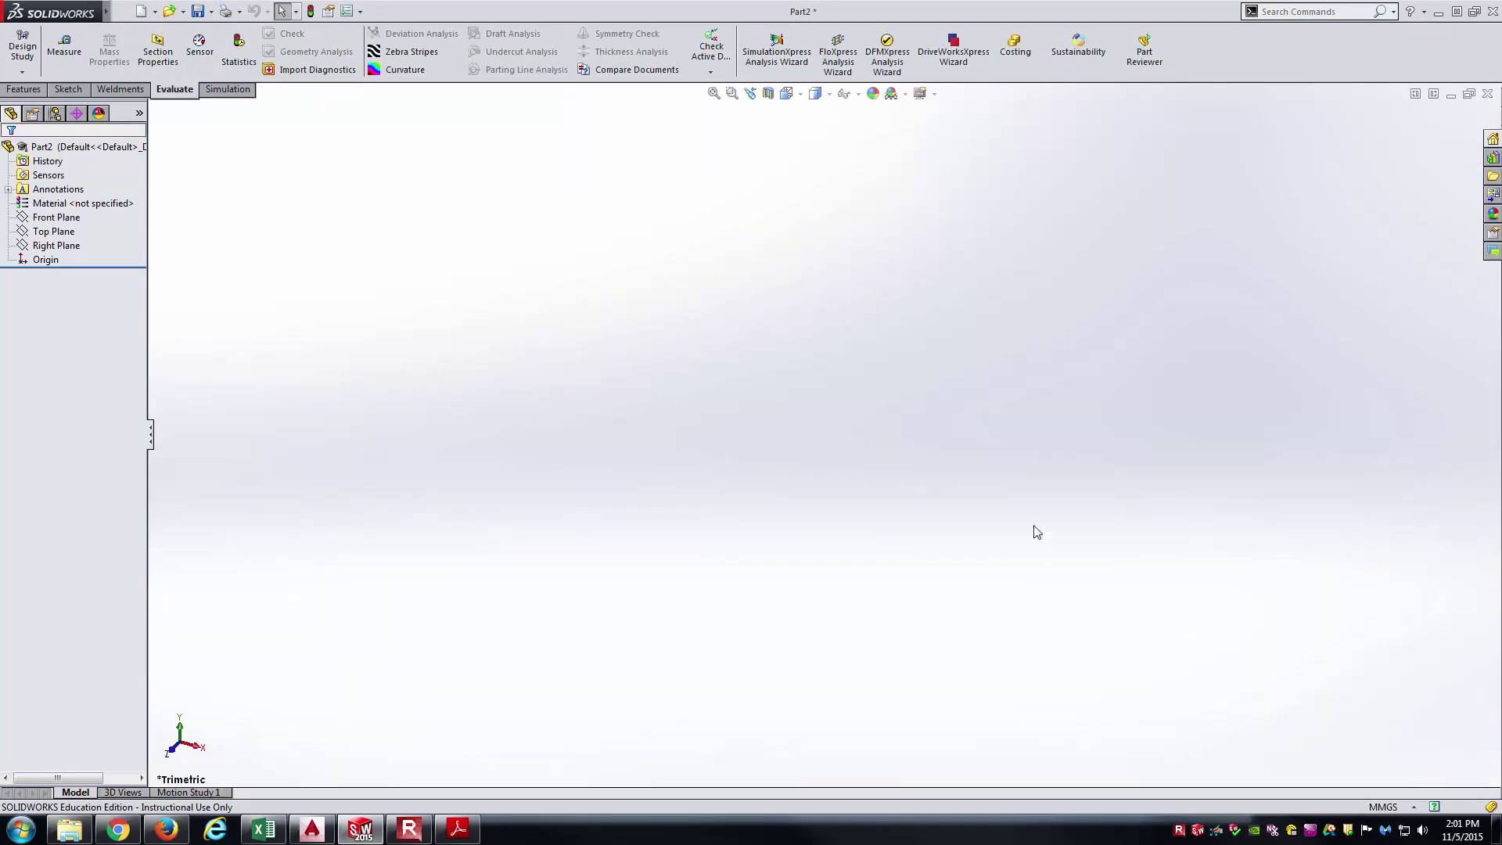
- Assign AISI 1020 steel as the part's material
right_click(121, 205)
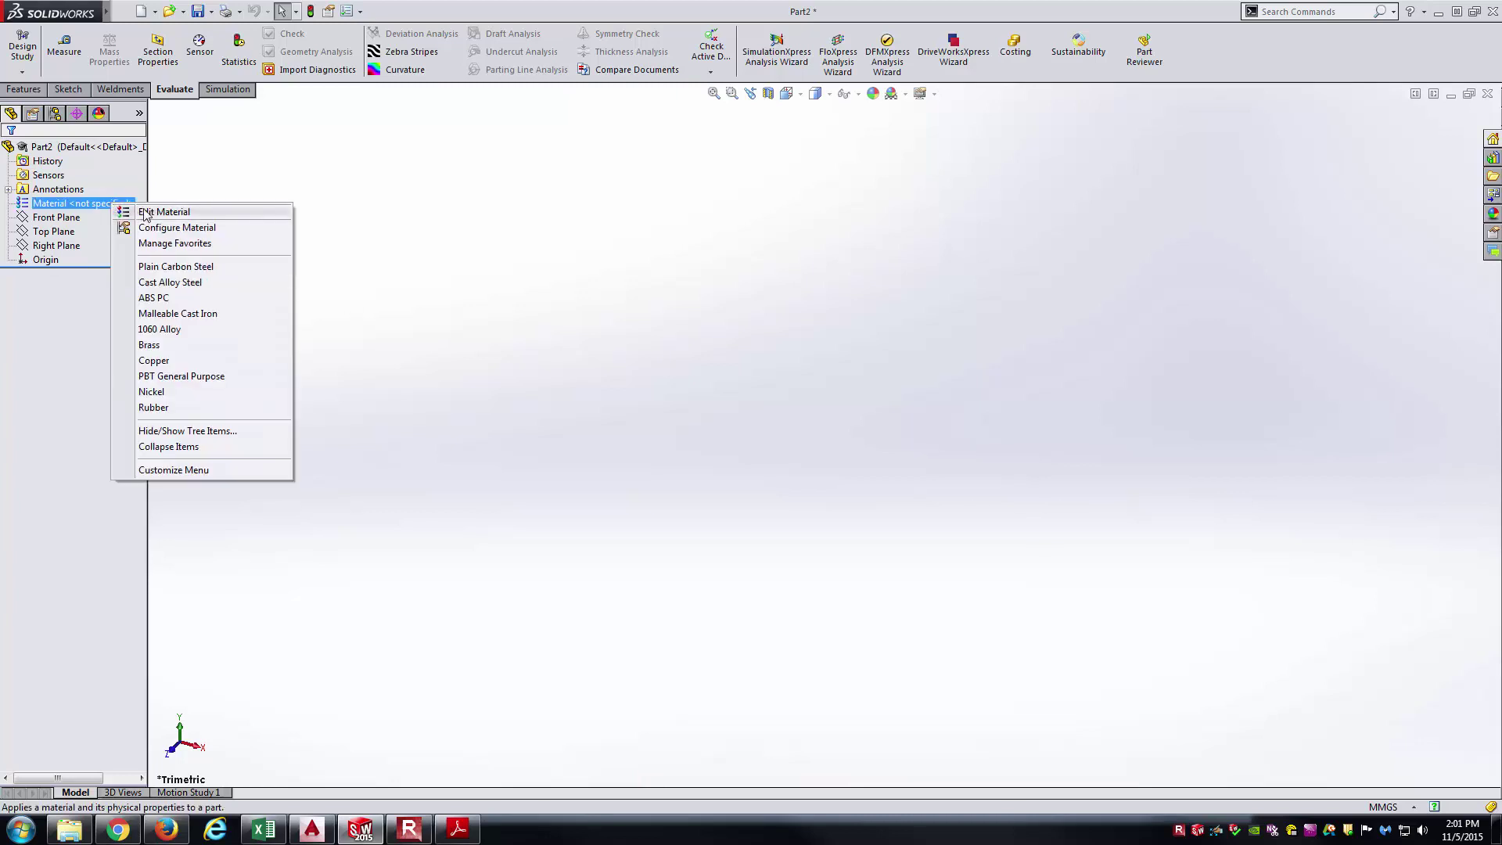
click(143, 213)
click(531, 306)
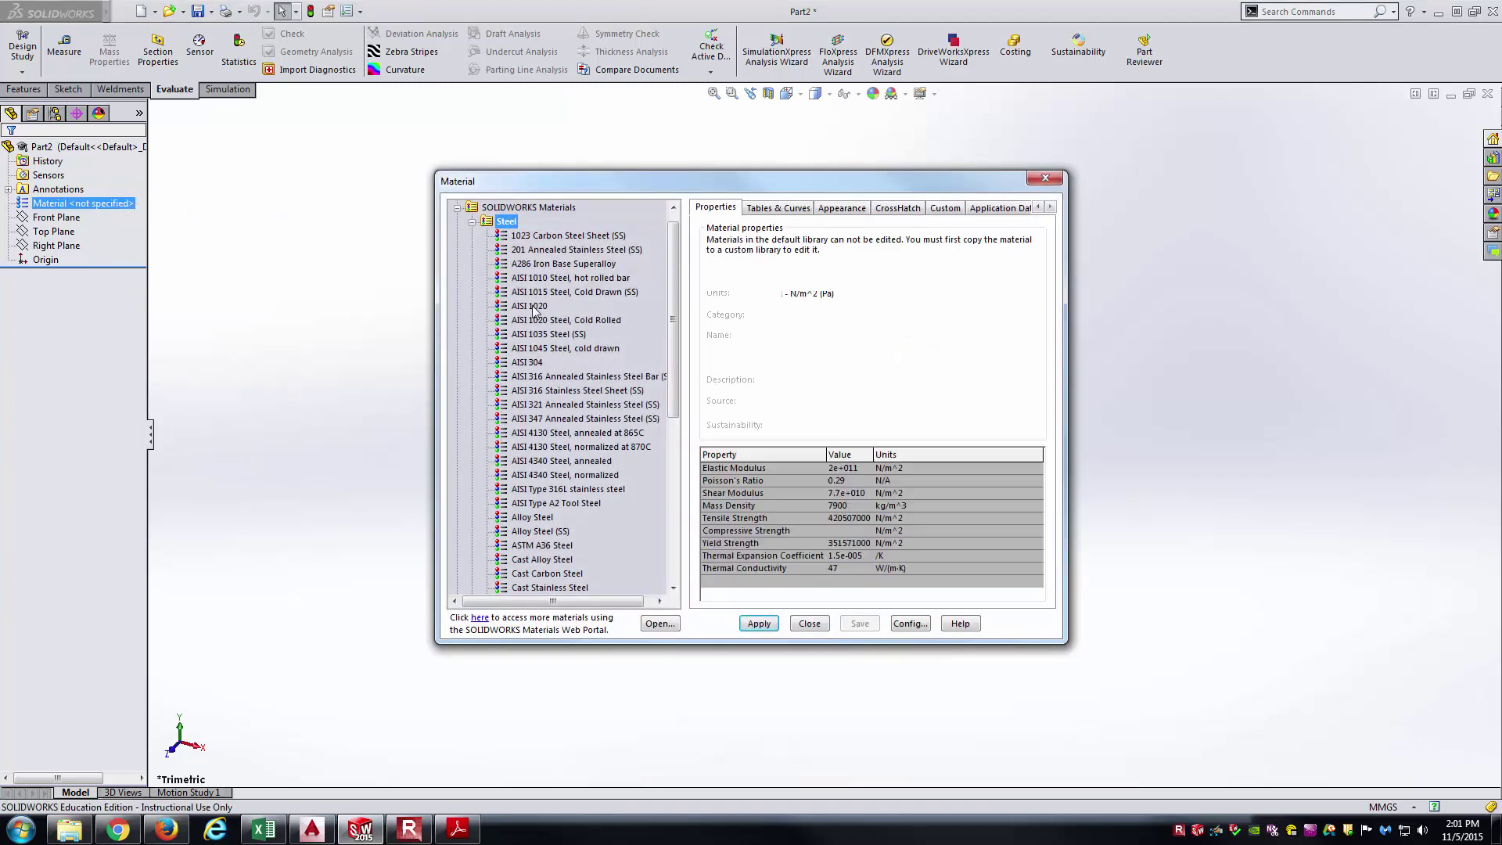
click(765, 625)
click(810, 624)
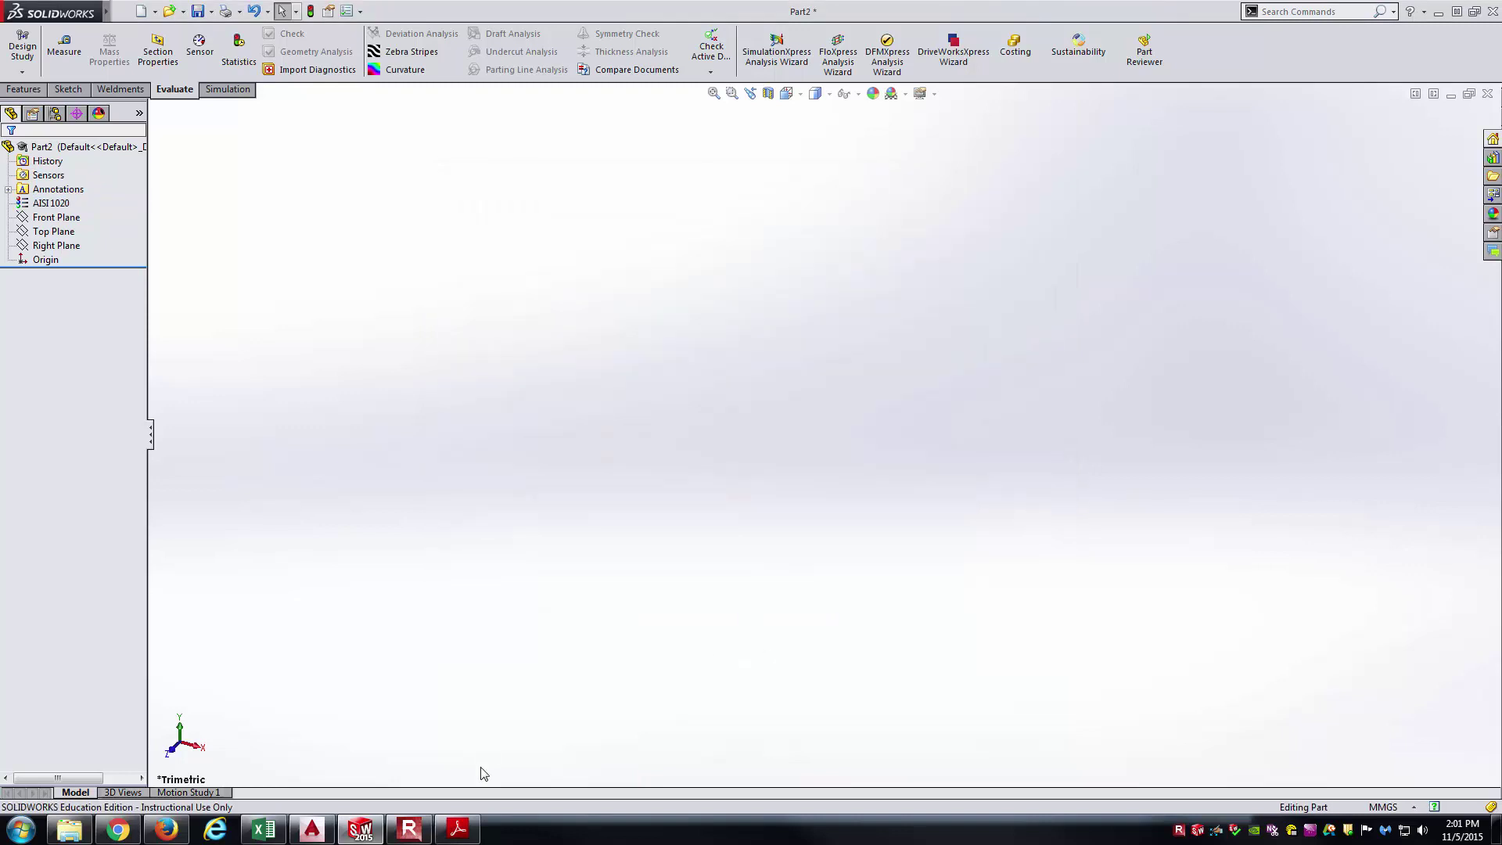
- Switch to the drawing in Adobe Reader and examine the origin location, mid-plane symmetry and dimensions in the default configuration's views
click(470, 819)
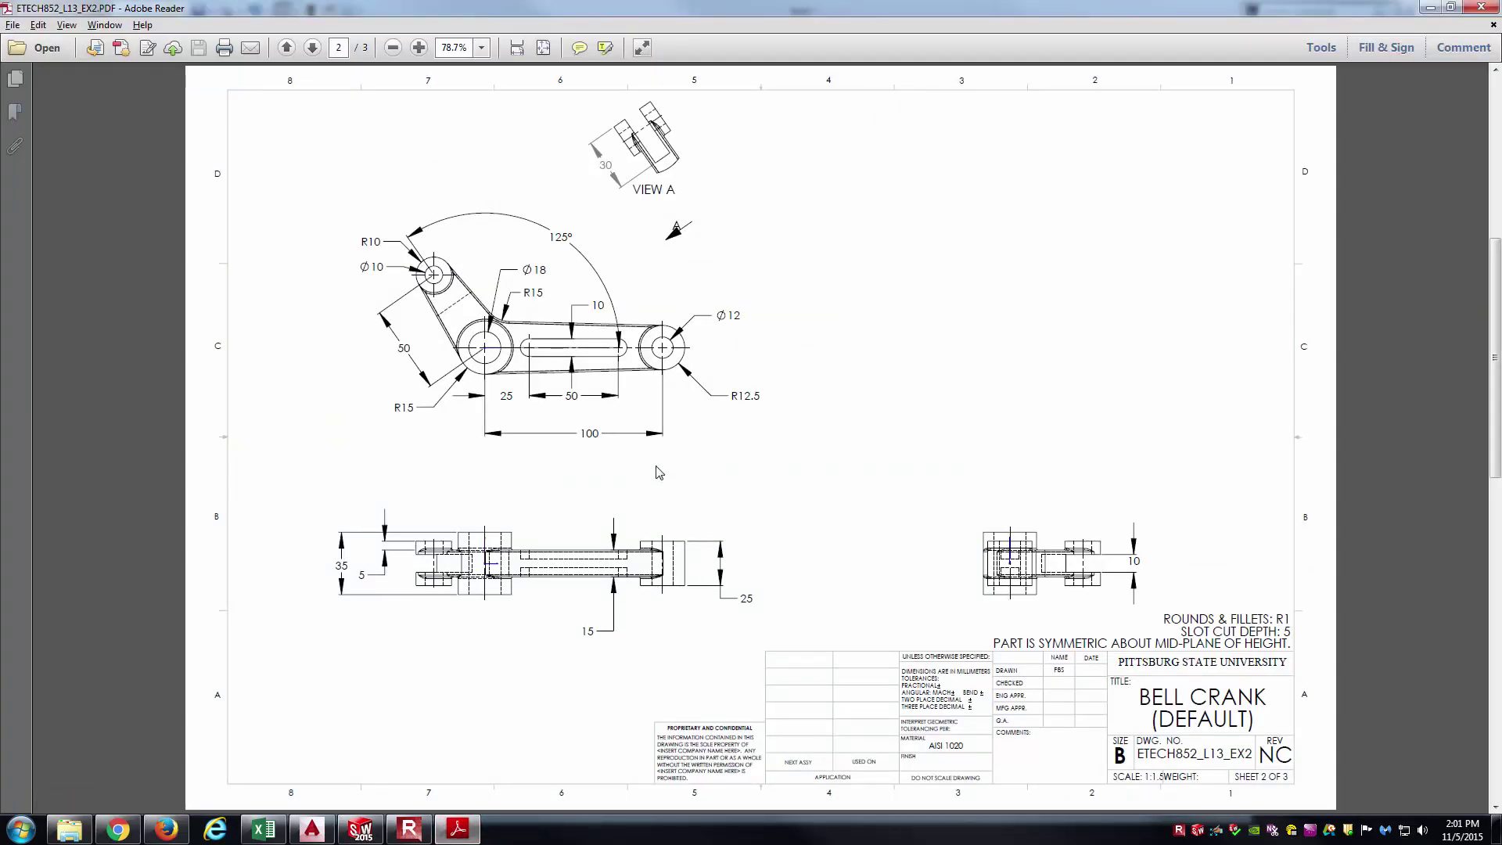
scroll(657, 470, up, 2)
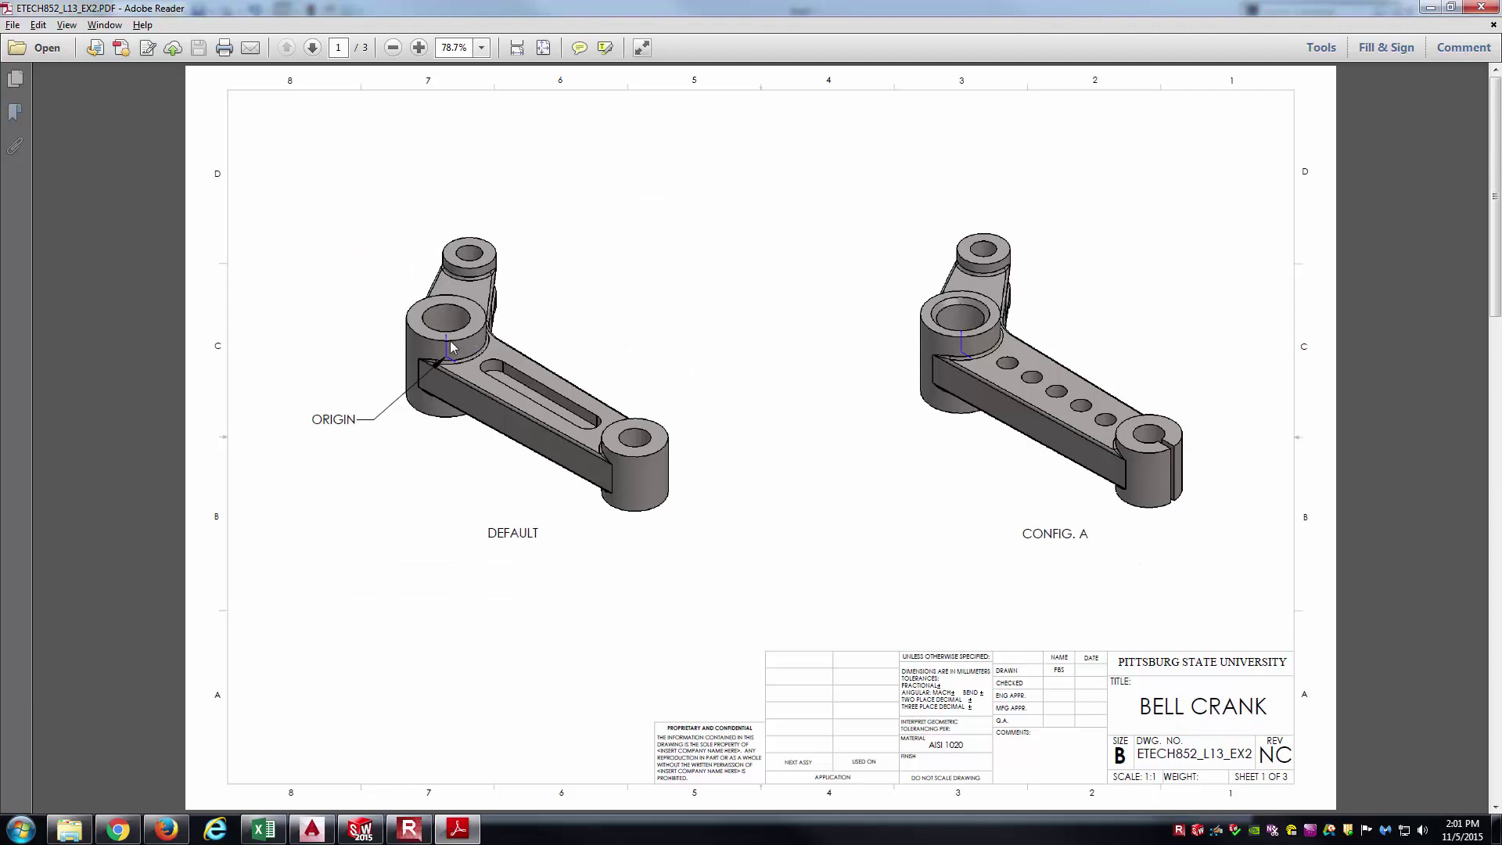
scroll(453, 347, down, 2)
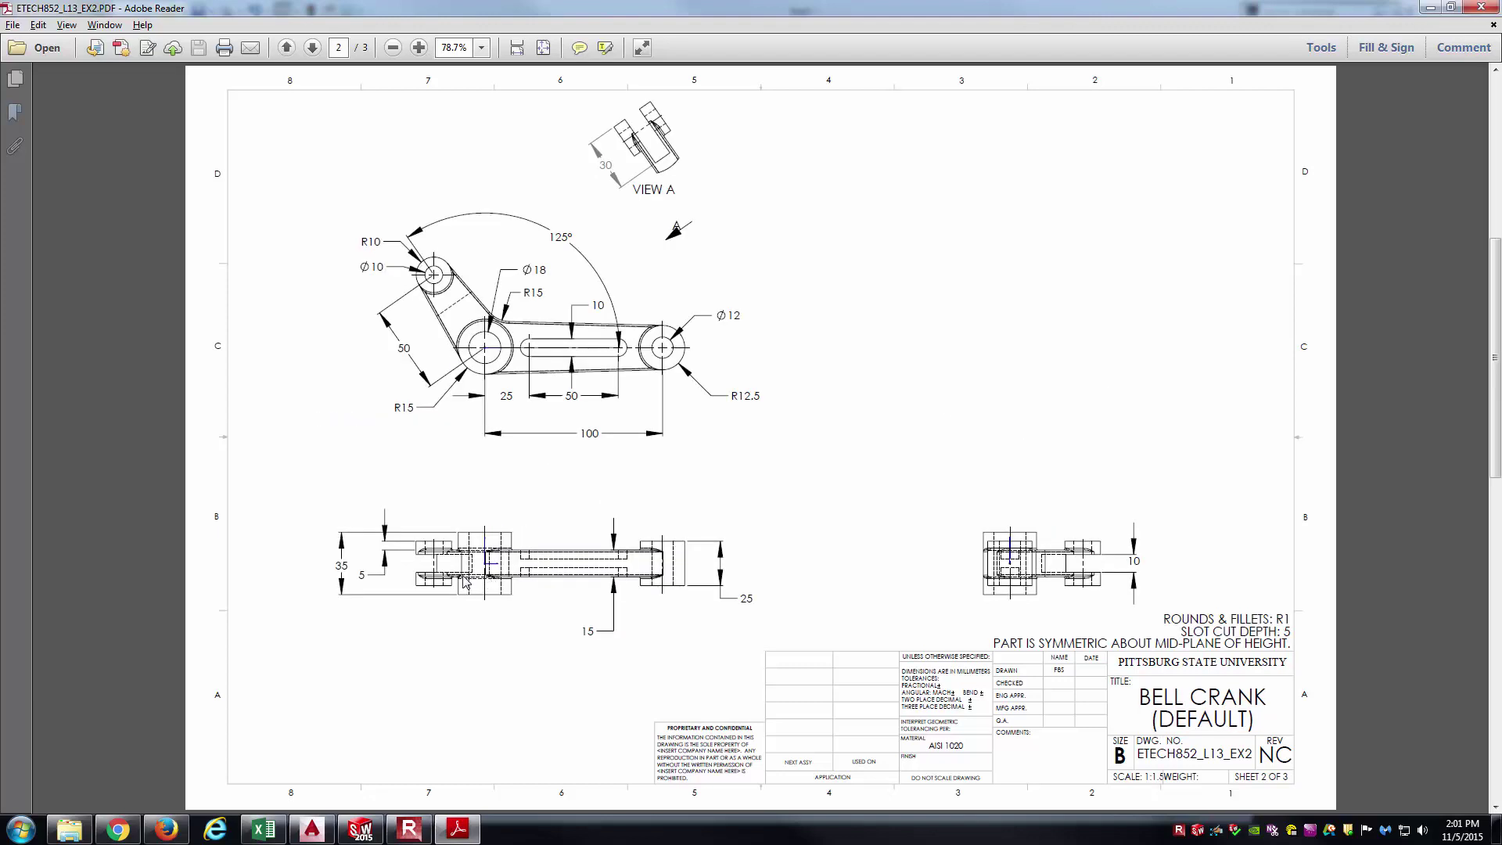
ctrl+scroll(420, 593, up, 6)
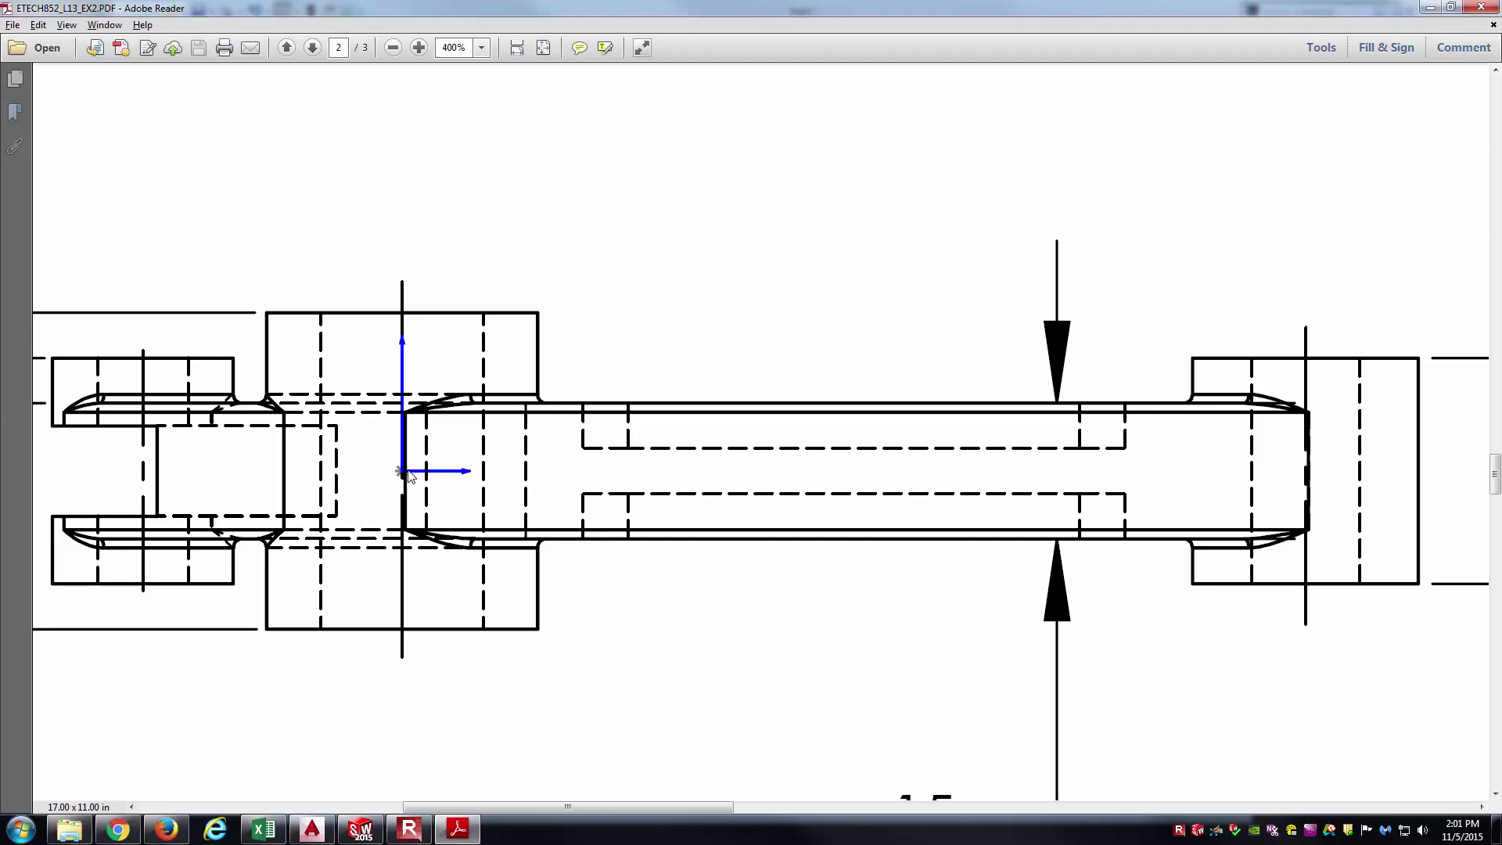
ctrl+scroll(411, 462, down, 4)
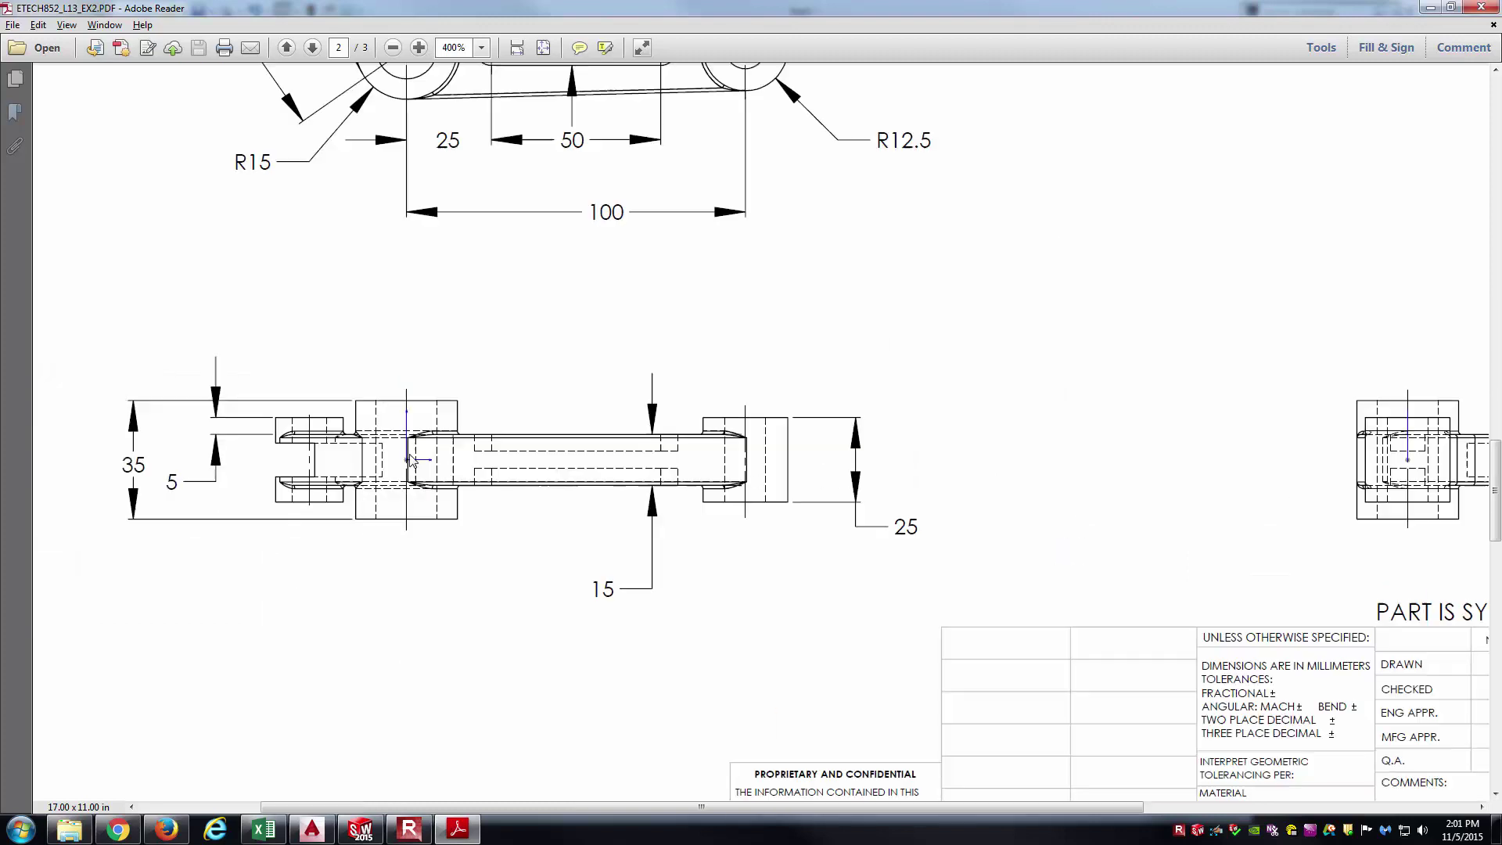
ctrl+scroll(411, 235, up, 4)
ctrl+scroll(421, 258, up, 1)
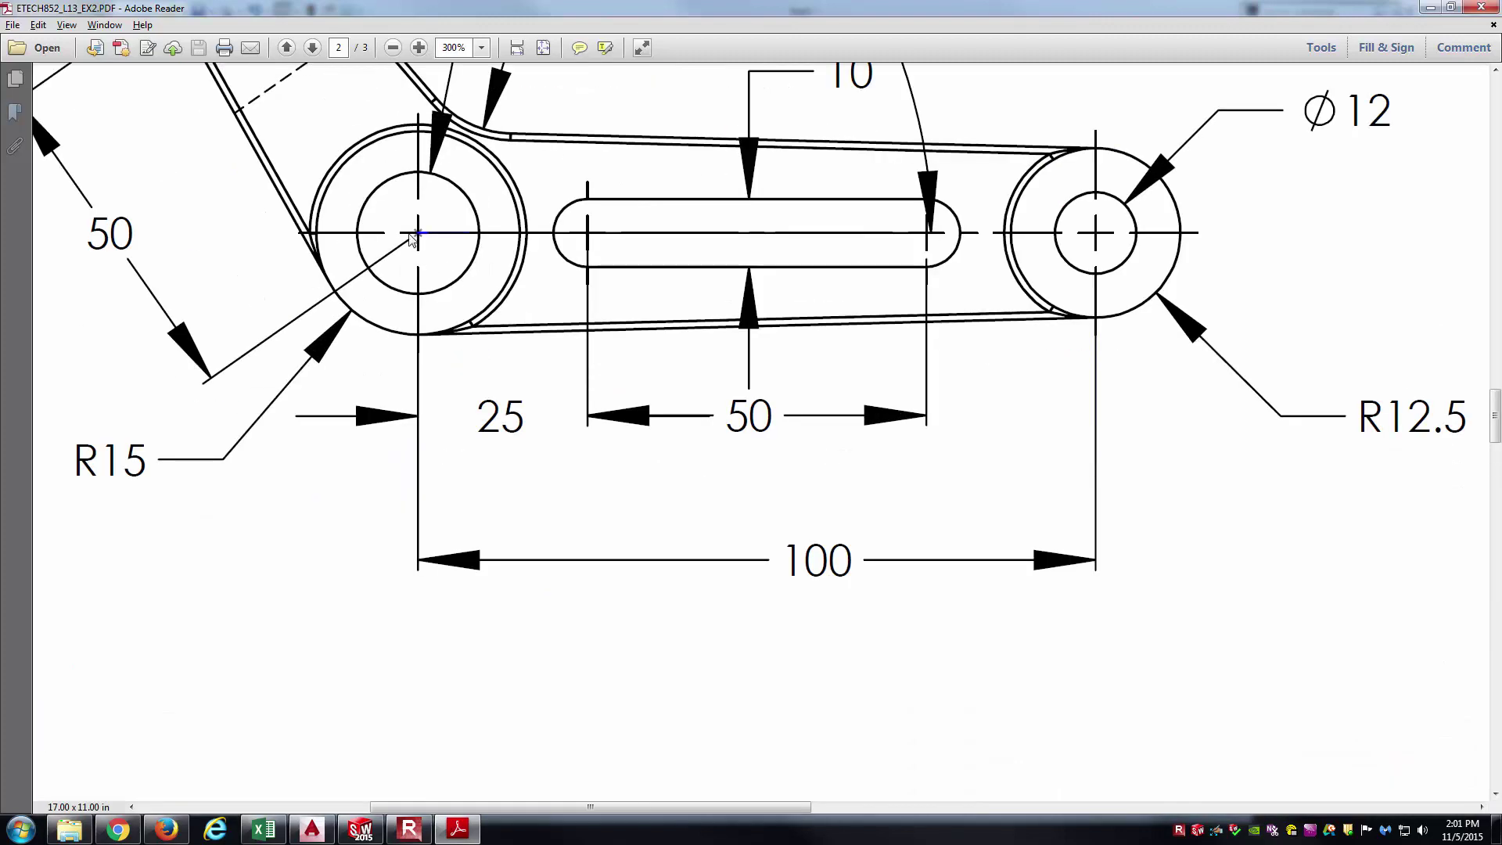
ctrl+scroll(417, 250, down, 2)
ctrl+scroll(418, 250, down, 4)
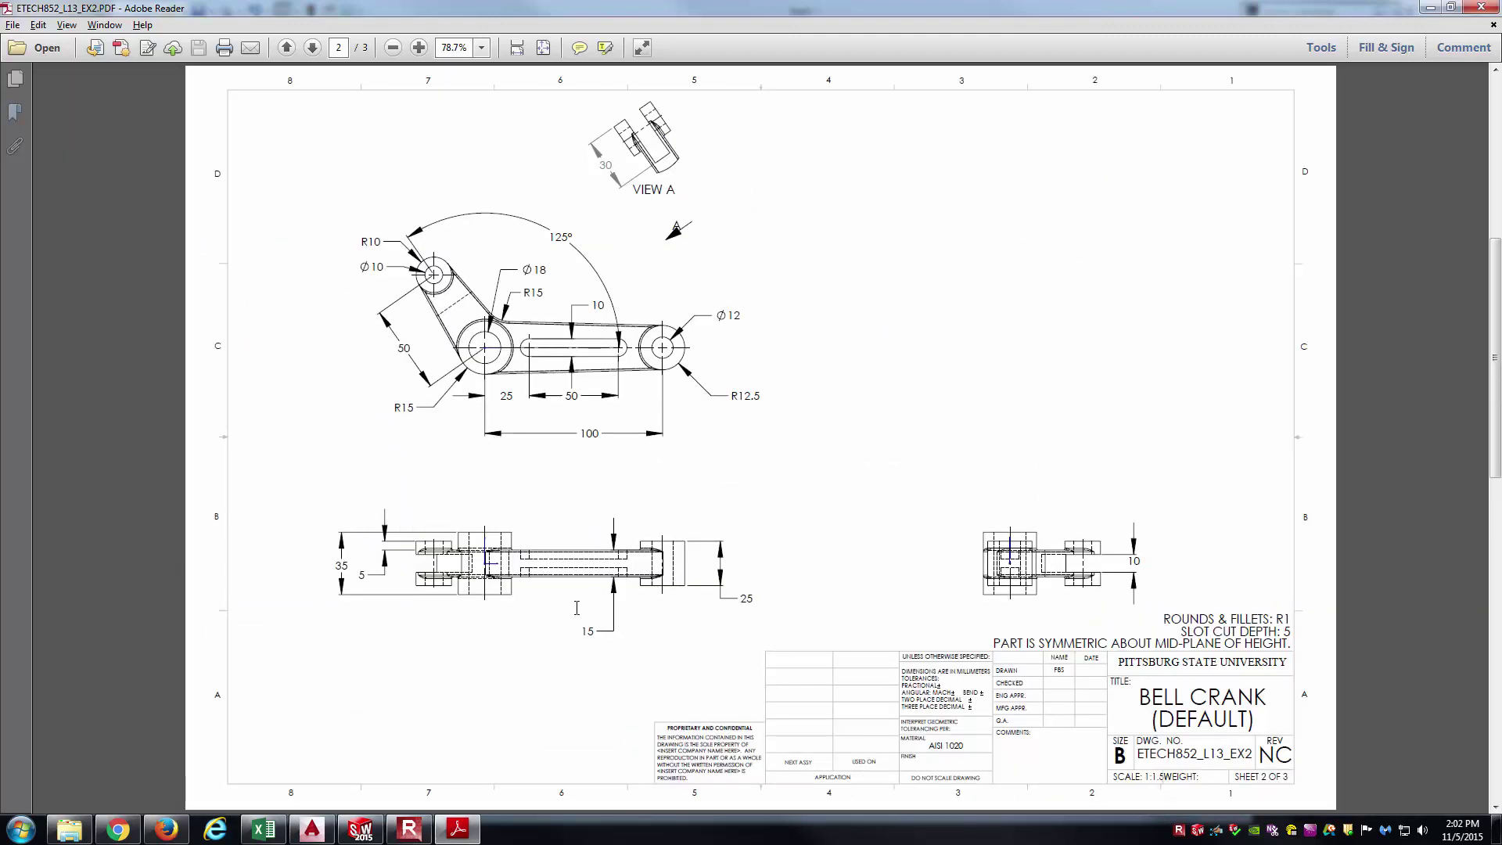
ctrl+scroll(551, 618, up, 2)
ctrl+scroll(436, 599, up, 3)
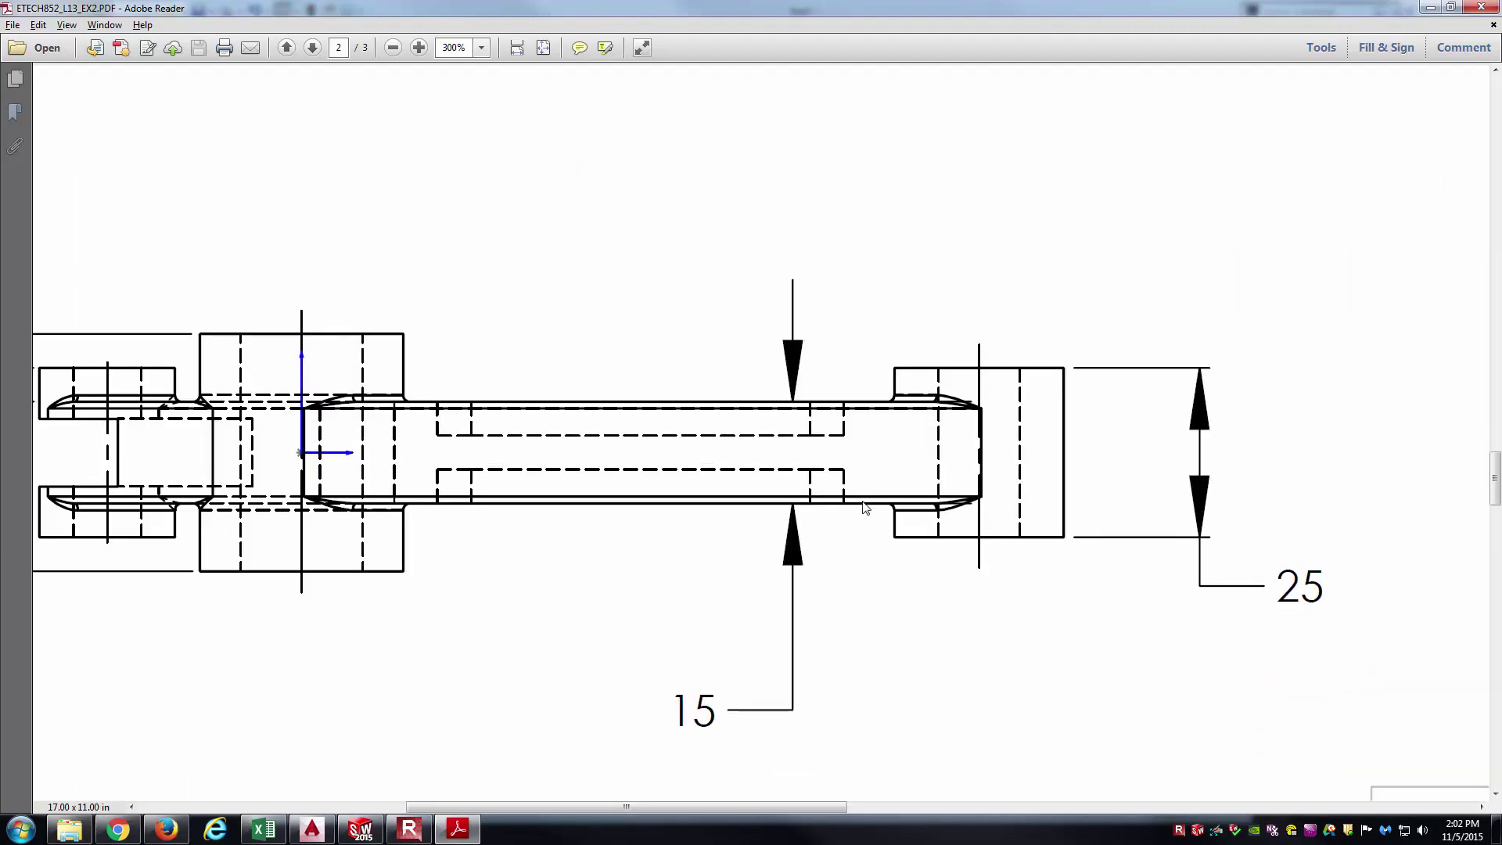
ctrl+scroll(795, 499, down, 3)
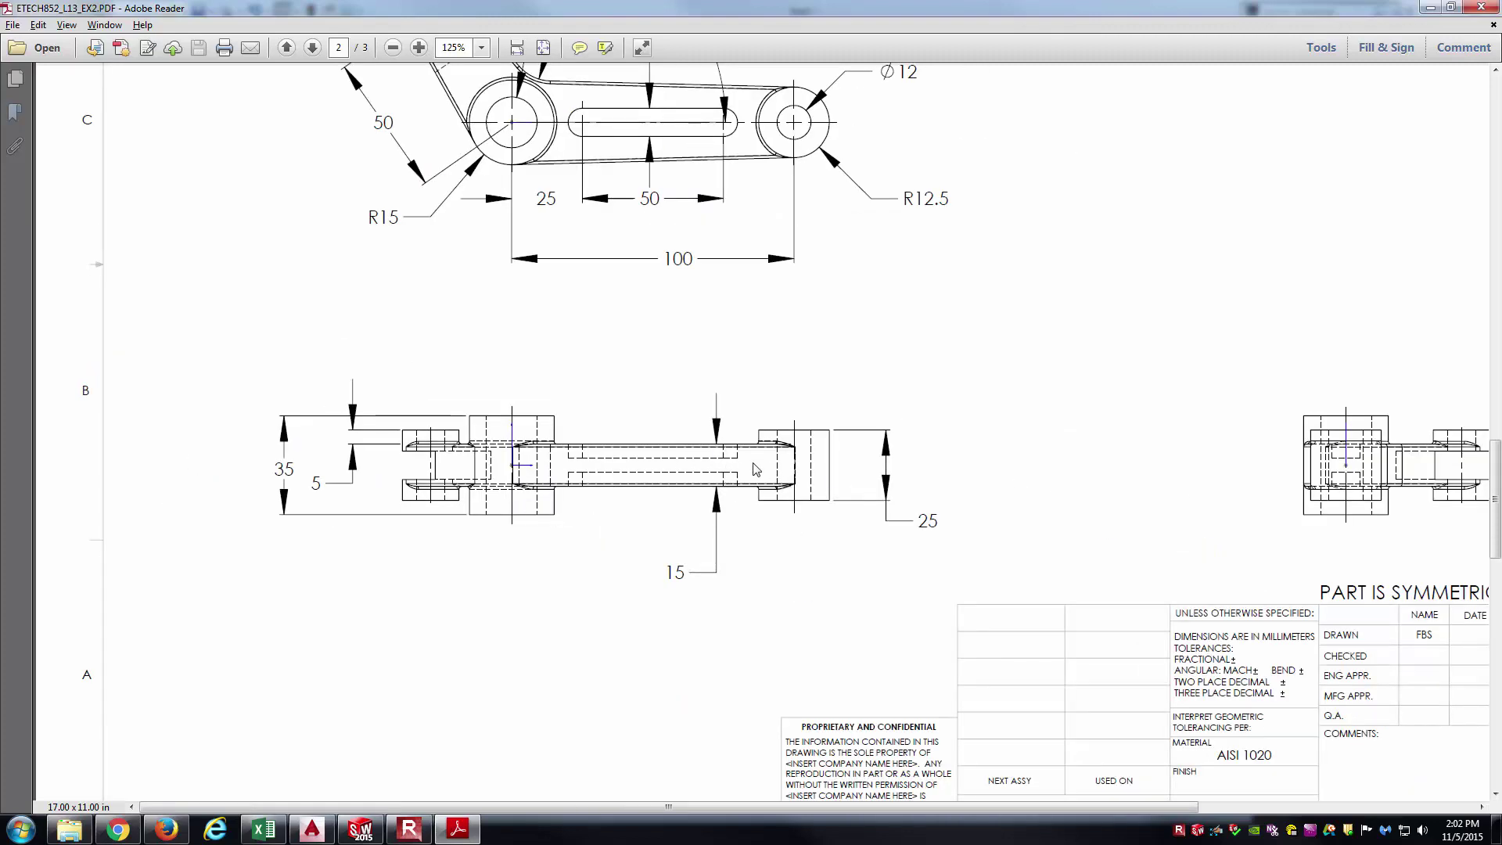
ctrl+scroll(814, 434, down, 2)
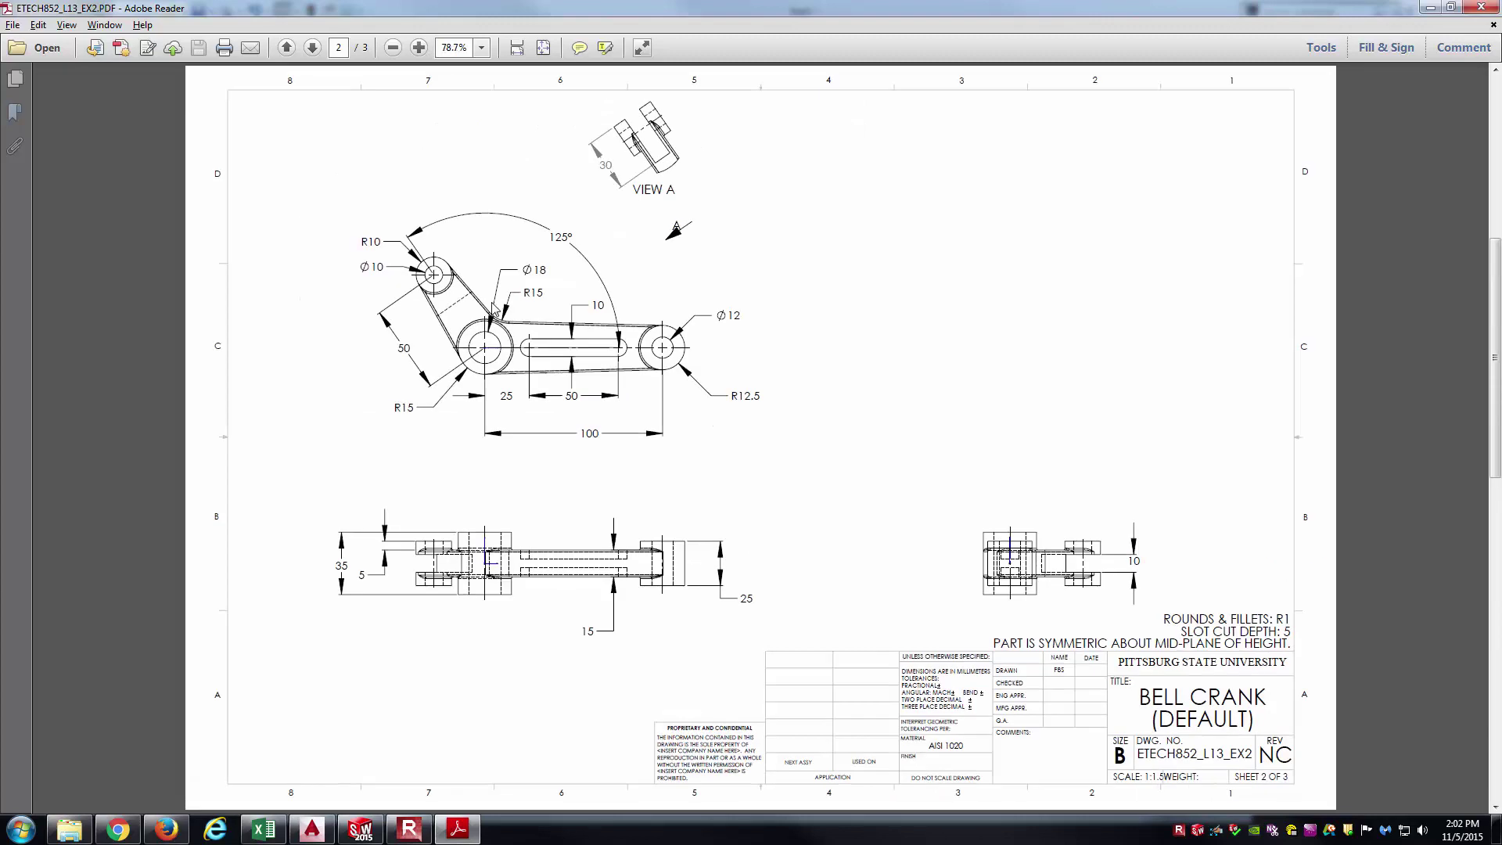
ctrl+scroll(491, 301, up, 1)
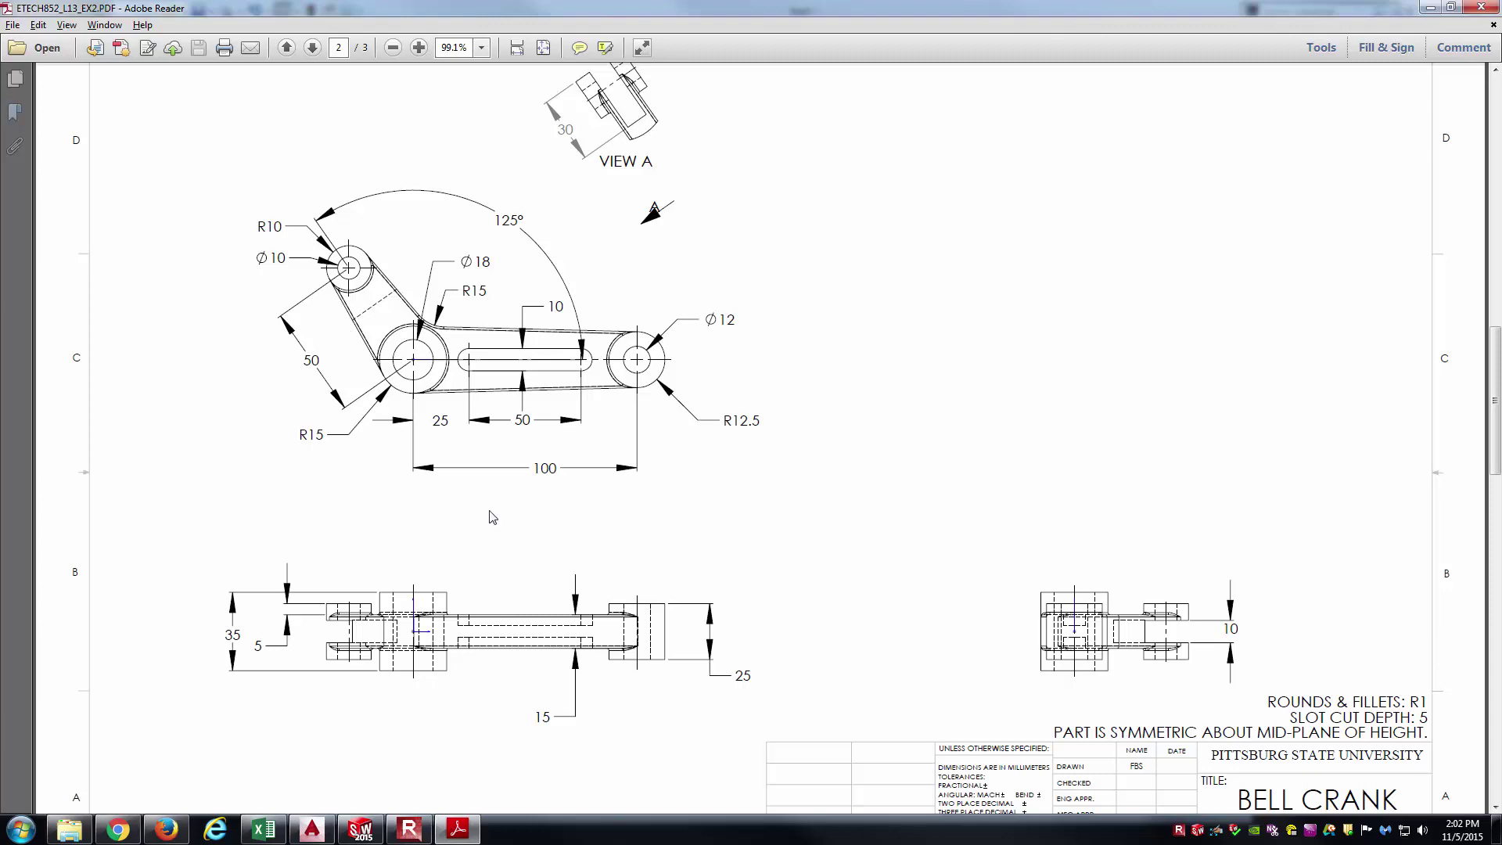
- Switch to SOLIDWORKS and sketch three circles on the Top Plane: one at the origin, one upper left with about 24 mm radius, and a smaller one to the right
click(361, 828)
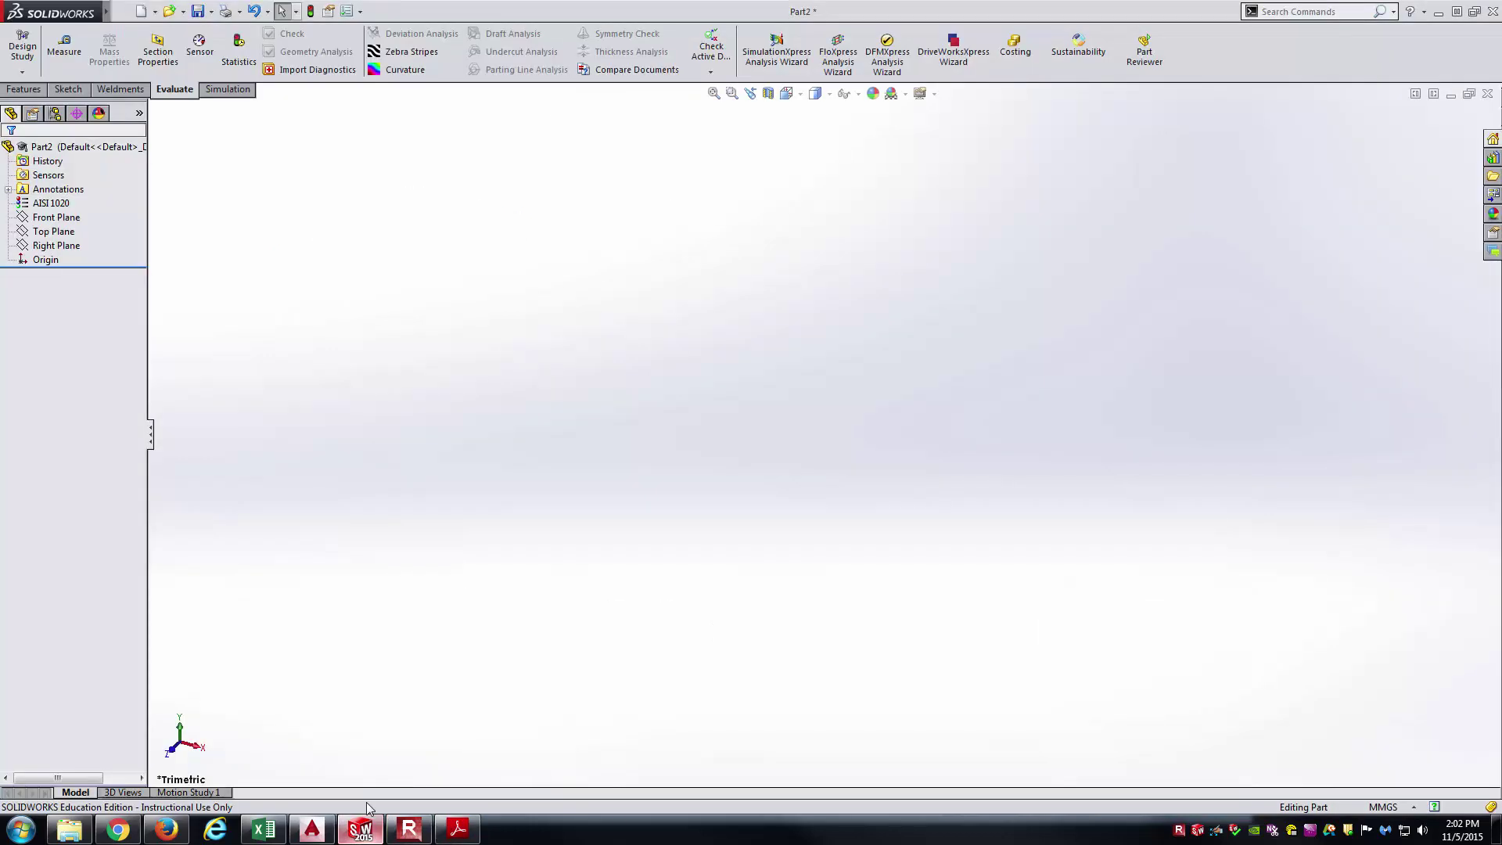
click(56, 232)
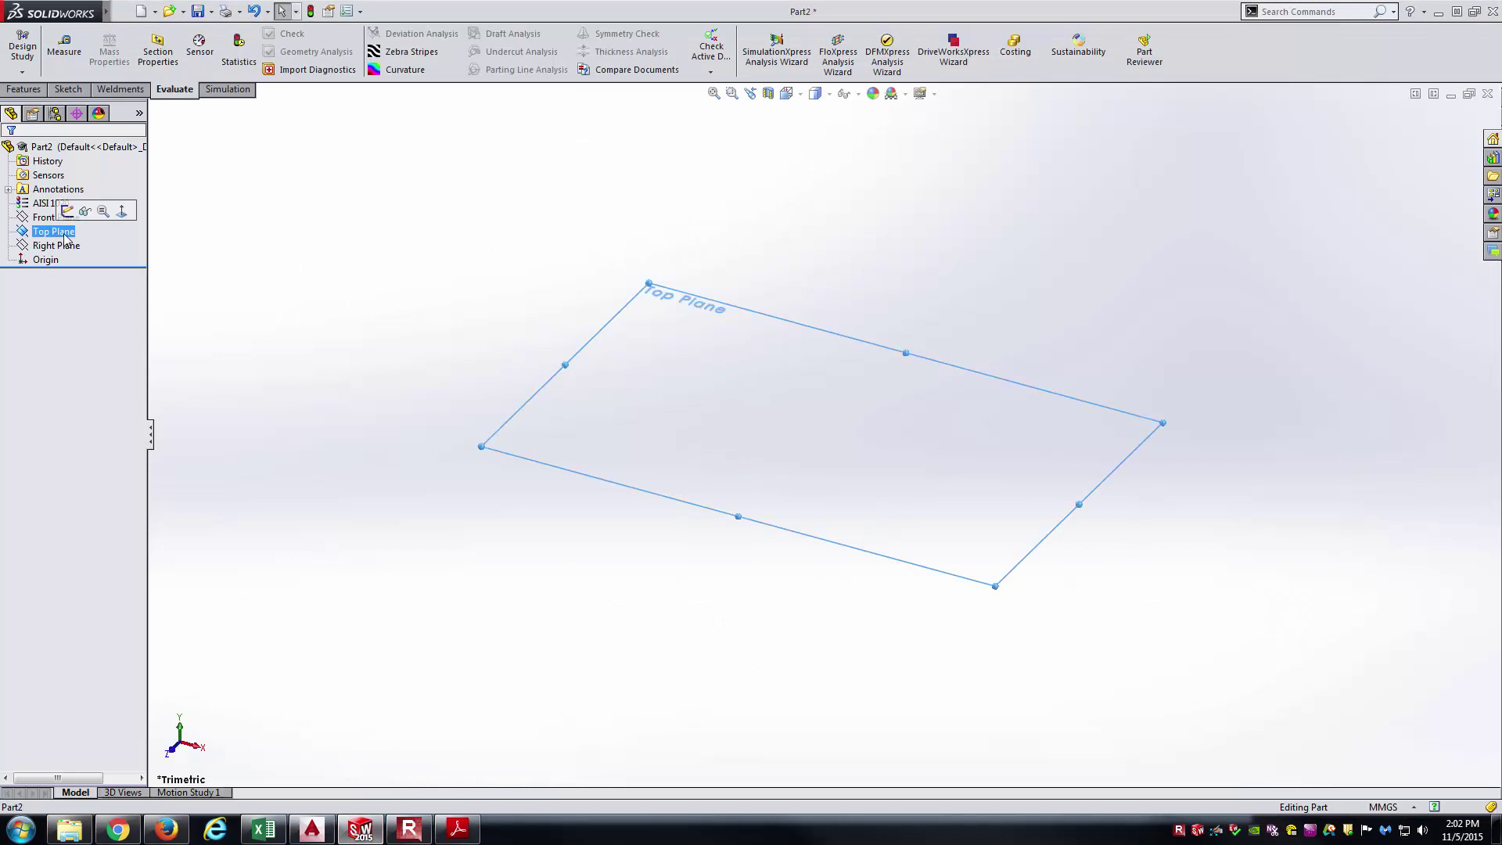
click(67, 212)
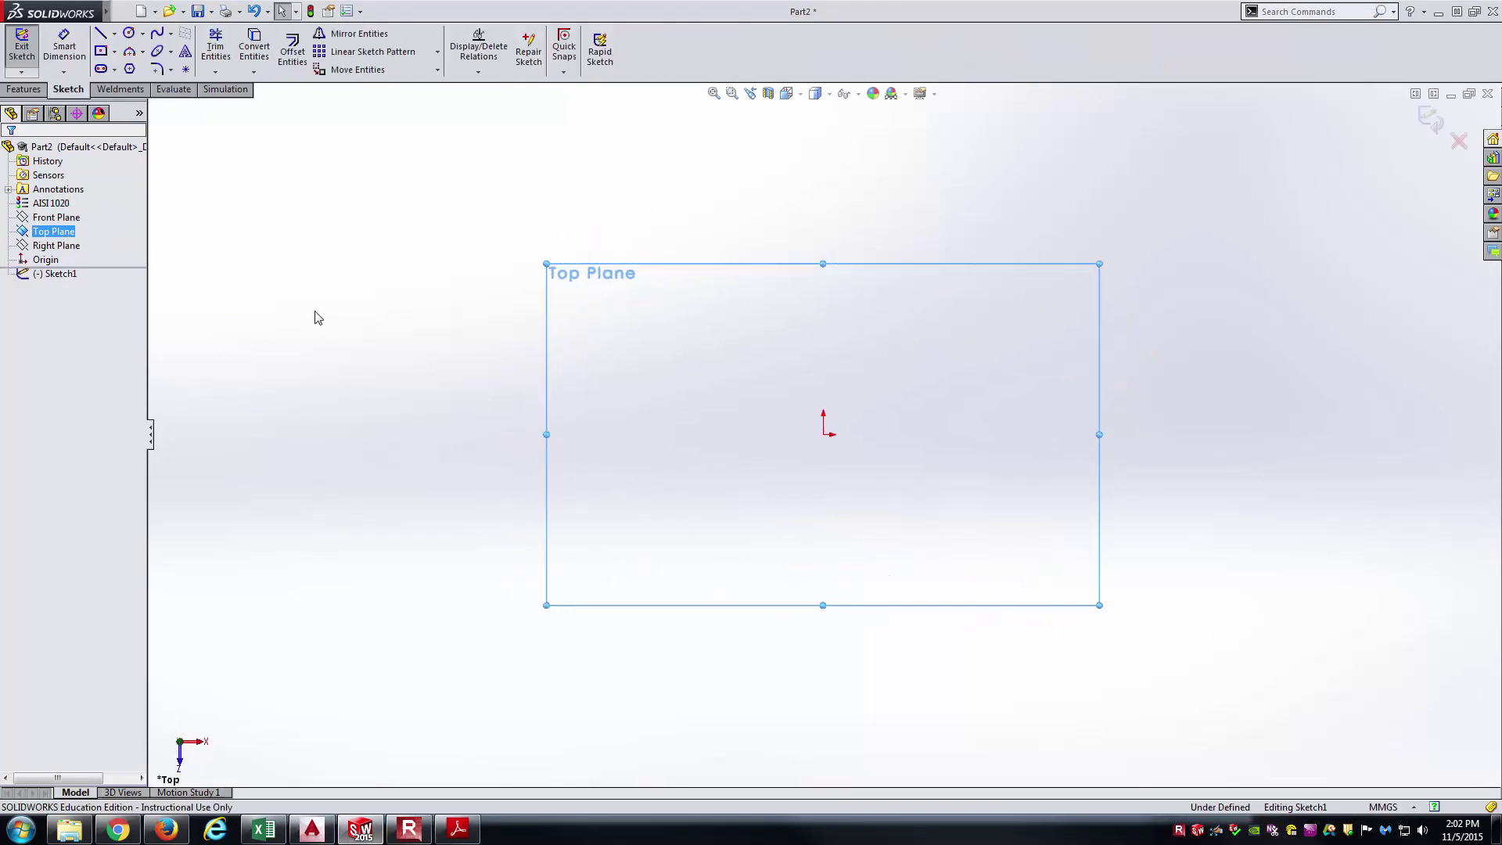
key(c)
drag(823, 435, 892, 407)
drag(482, 256, 554, 275)
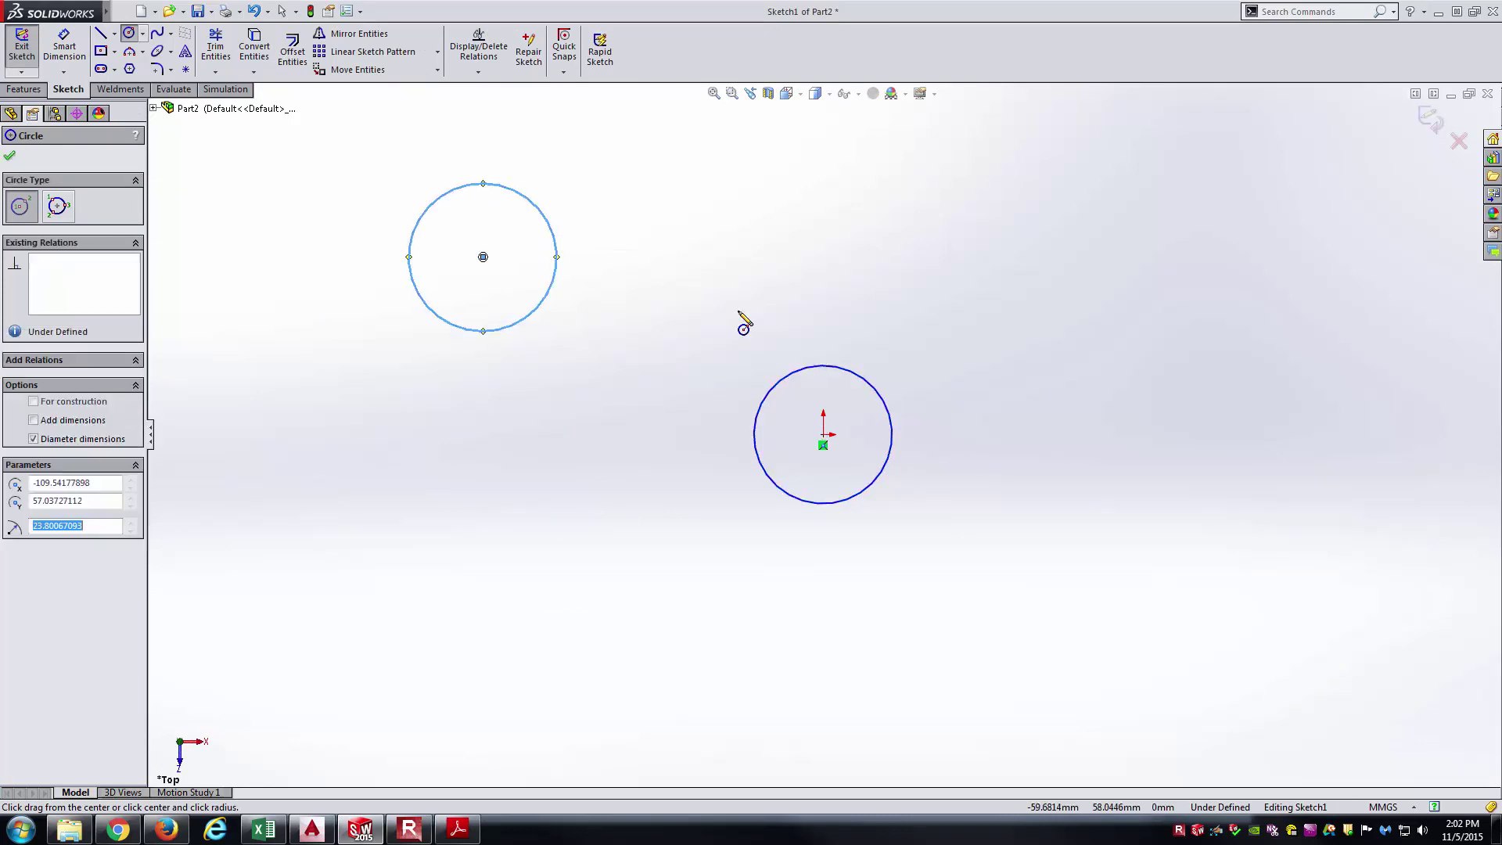
drag(1181, 444, 1197, 419)
key(Escape)
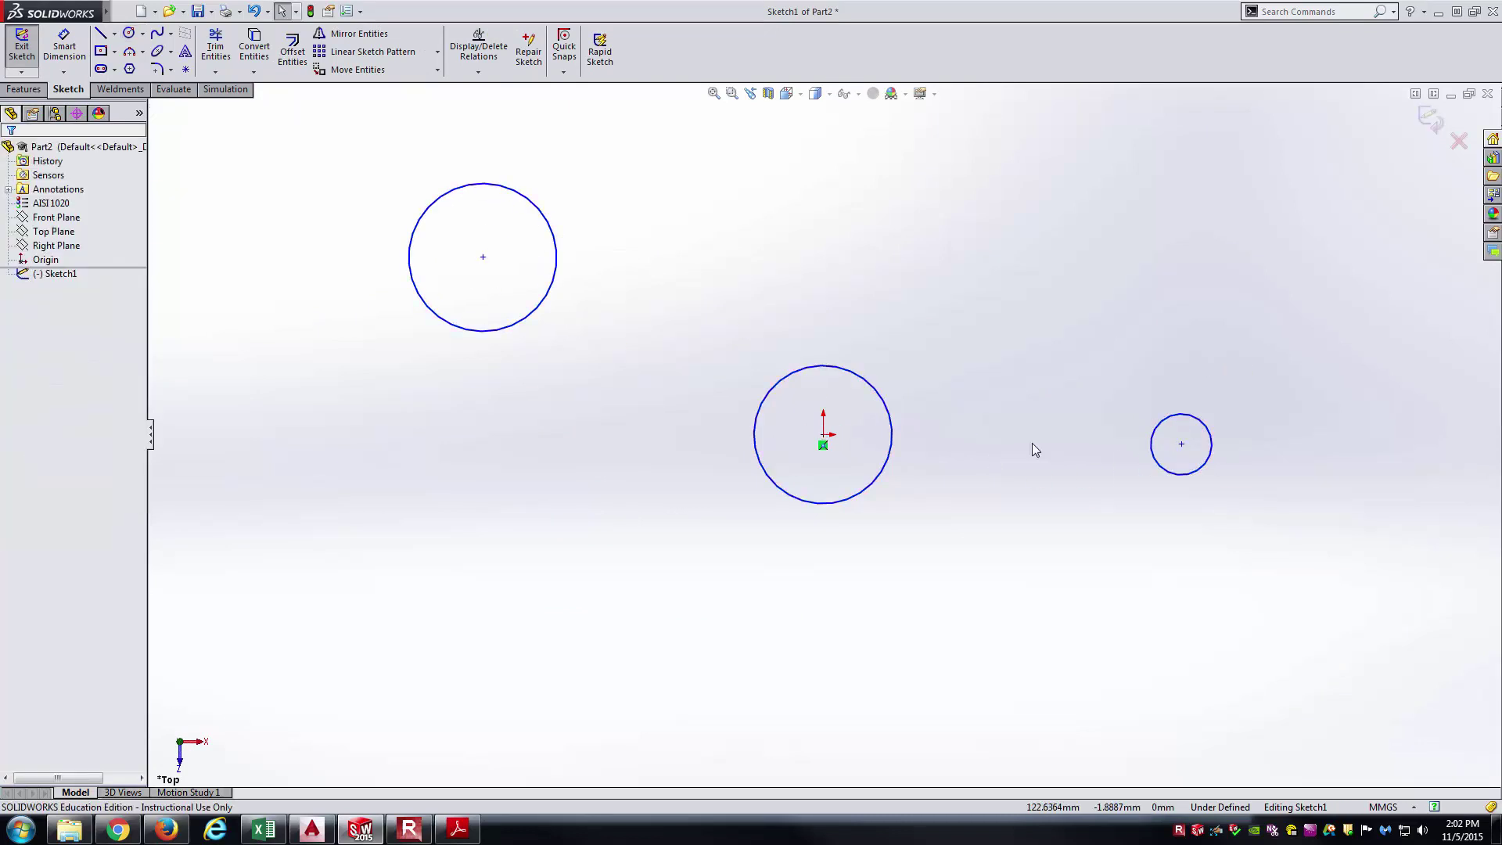
- Draw lines from the small circle's center about 115 mm to the origin and on to the upper-left circle's center
key(l)
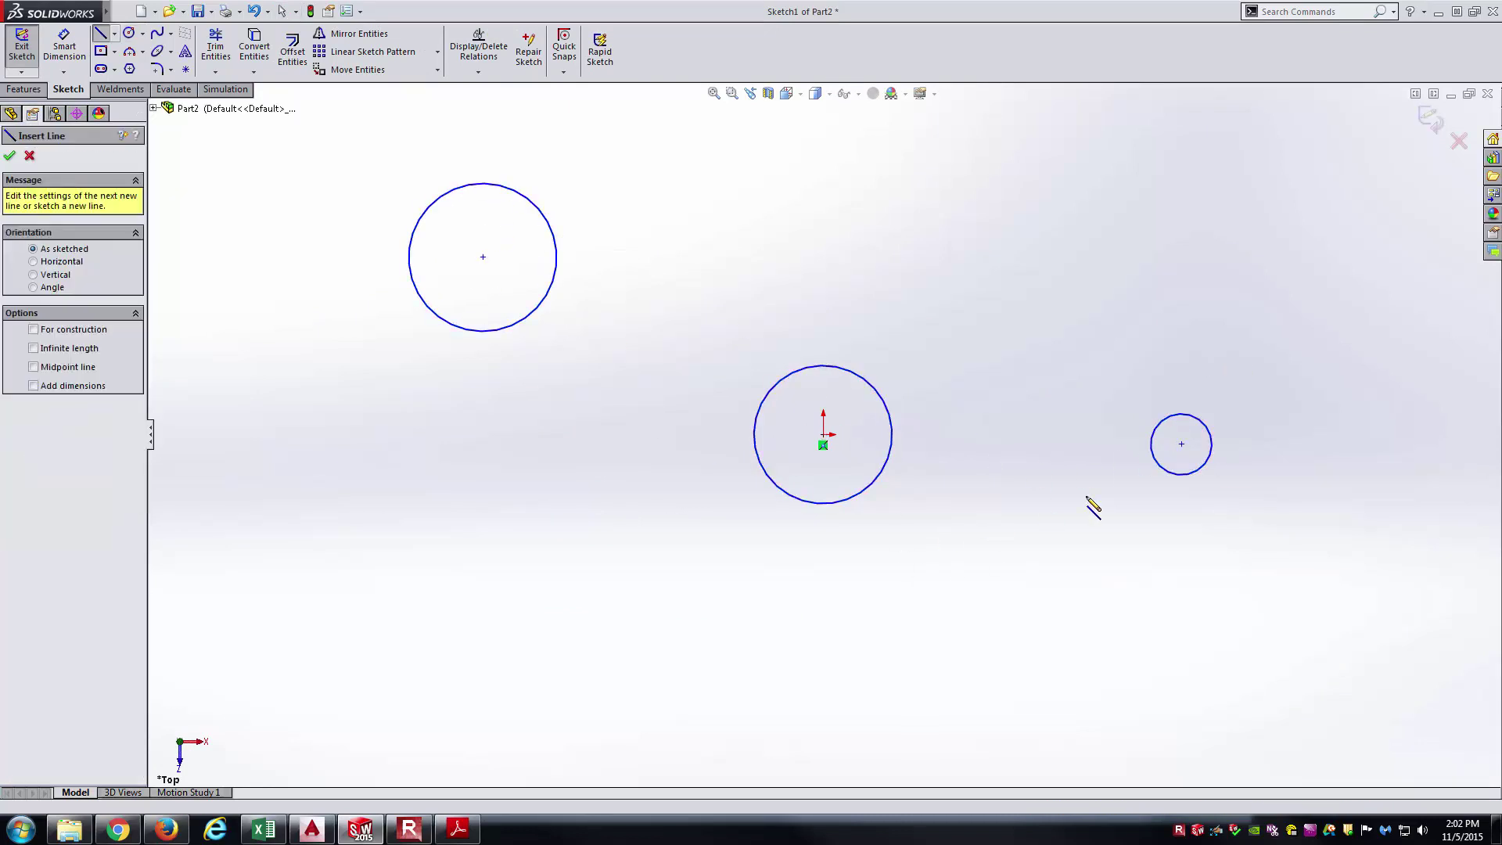
click(1181, 444)
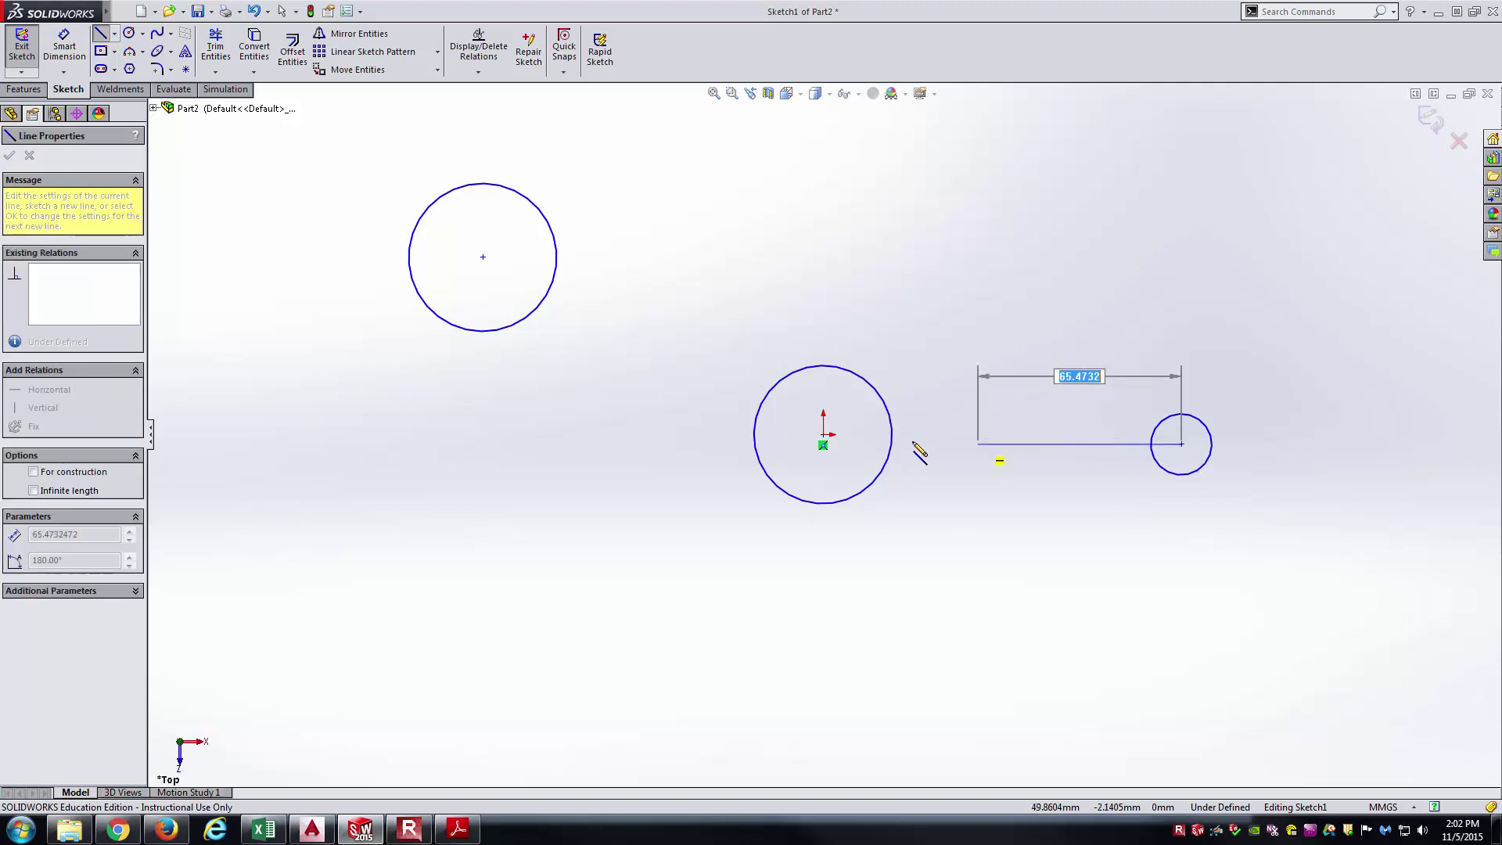
click(823, 434)
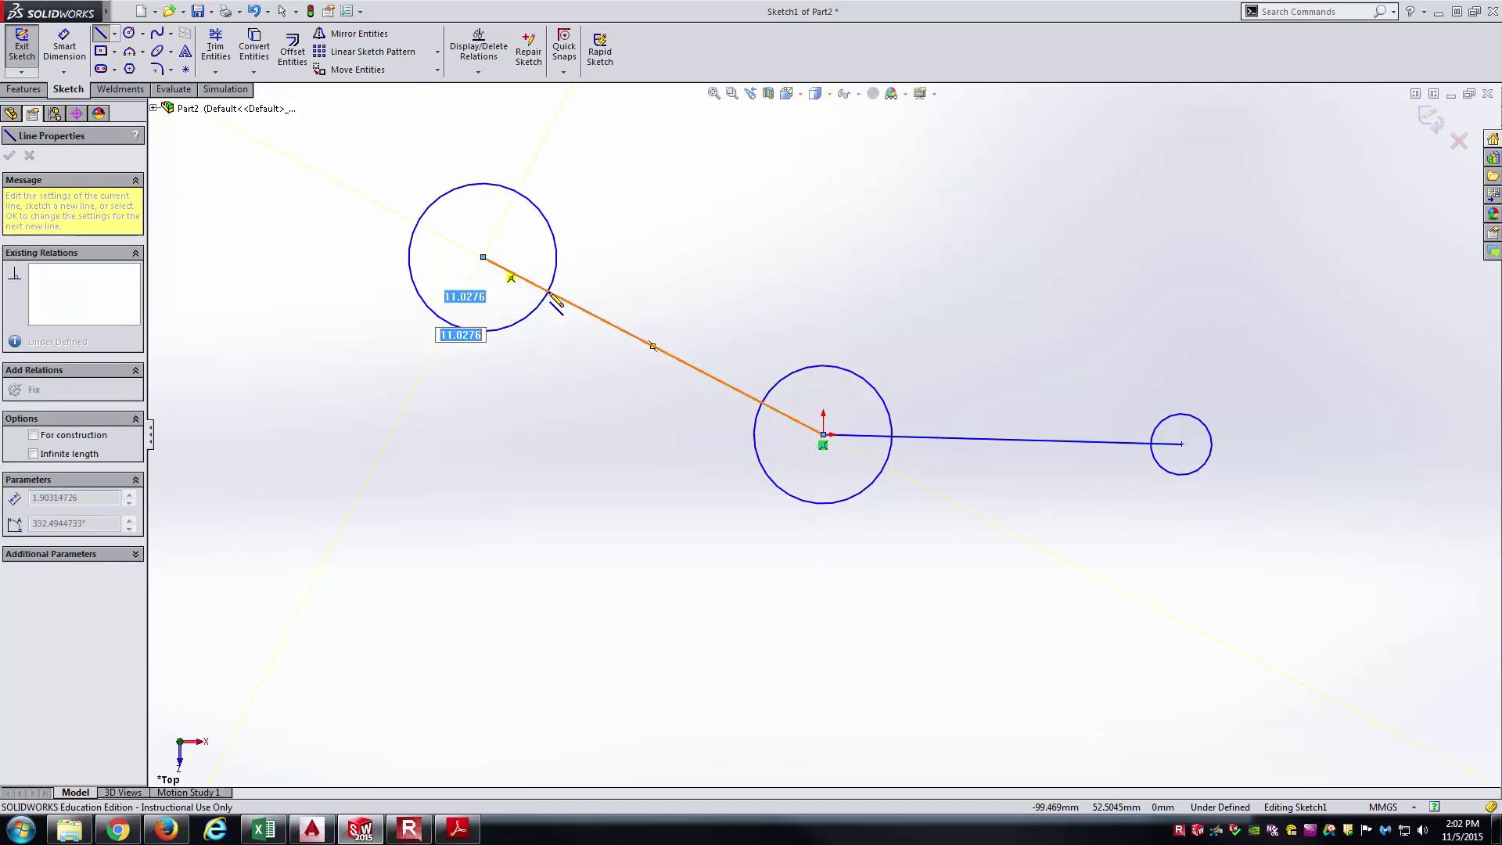
click(483, 257)
key(Escape)
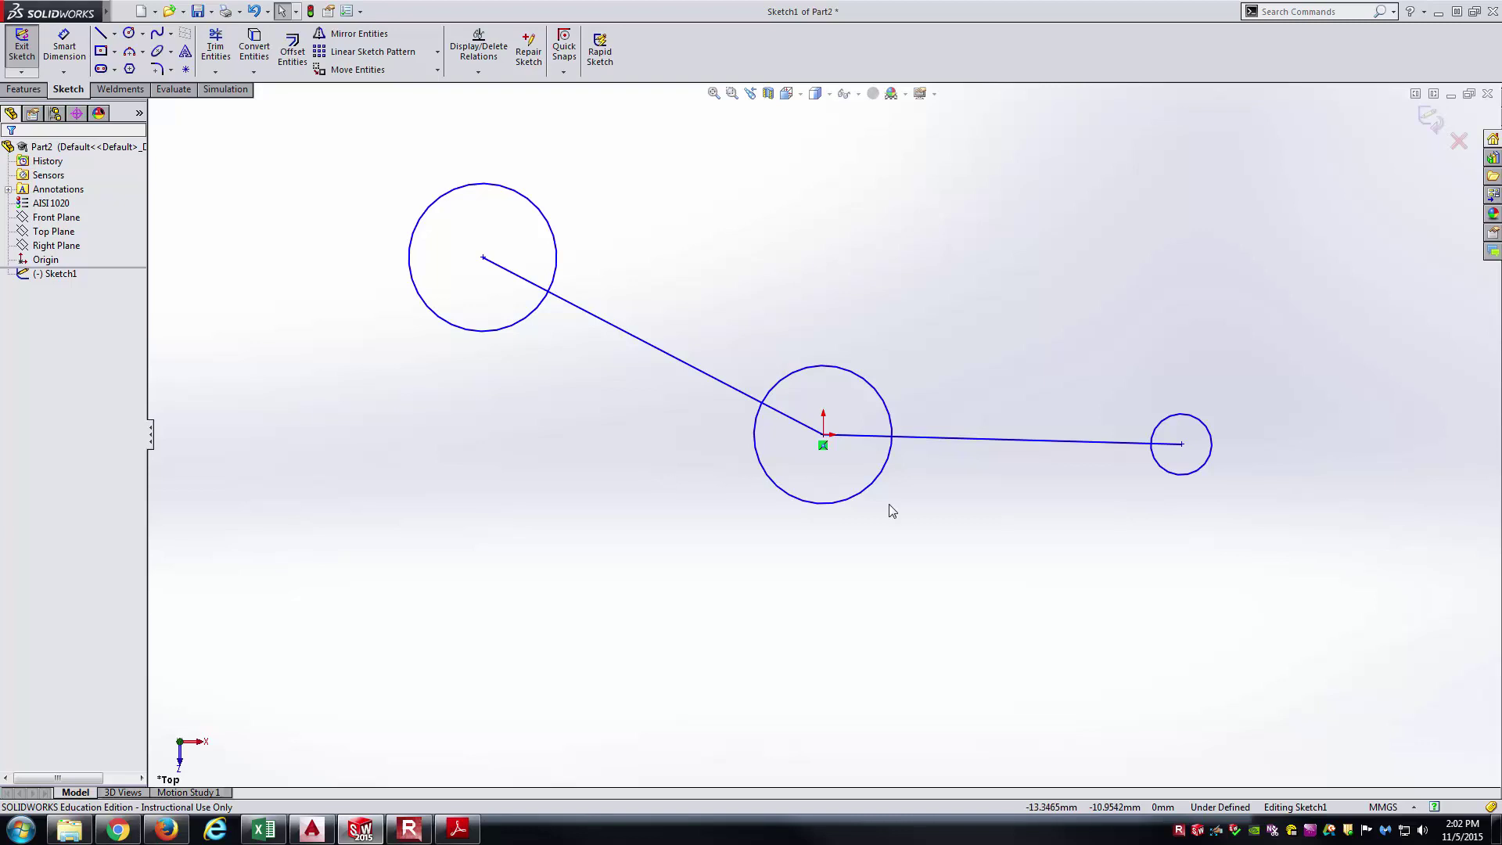
- Make the line between the origin and the small circle horizontal, and move the upper-left circle closer to the origin
click(1043, 438)
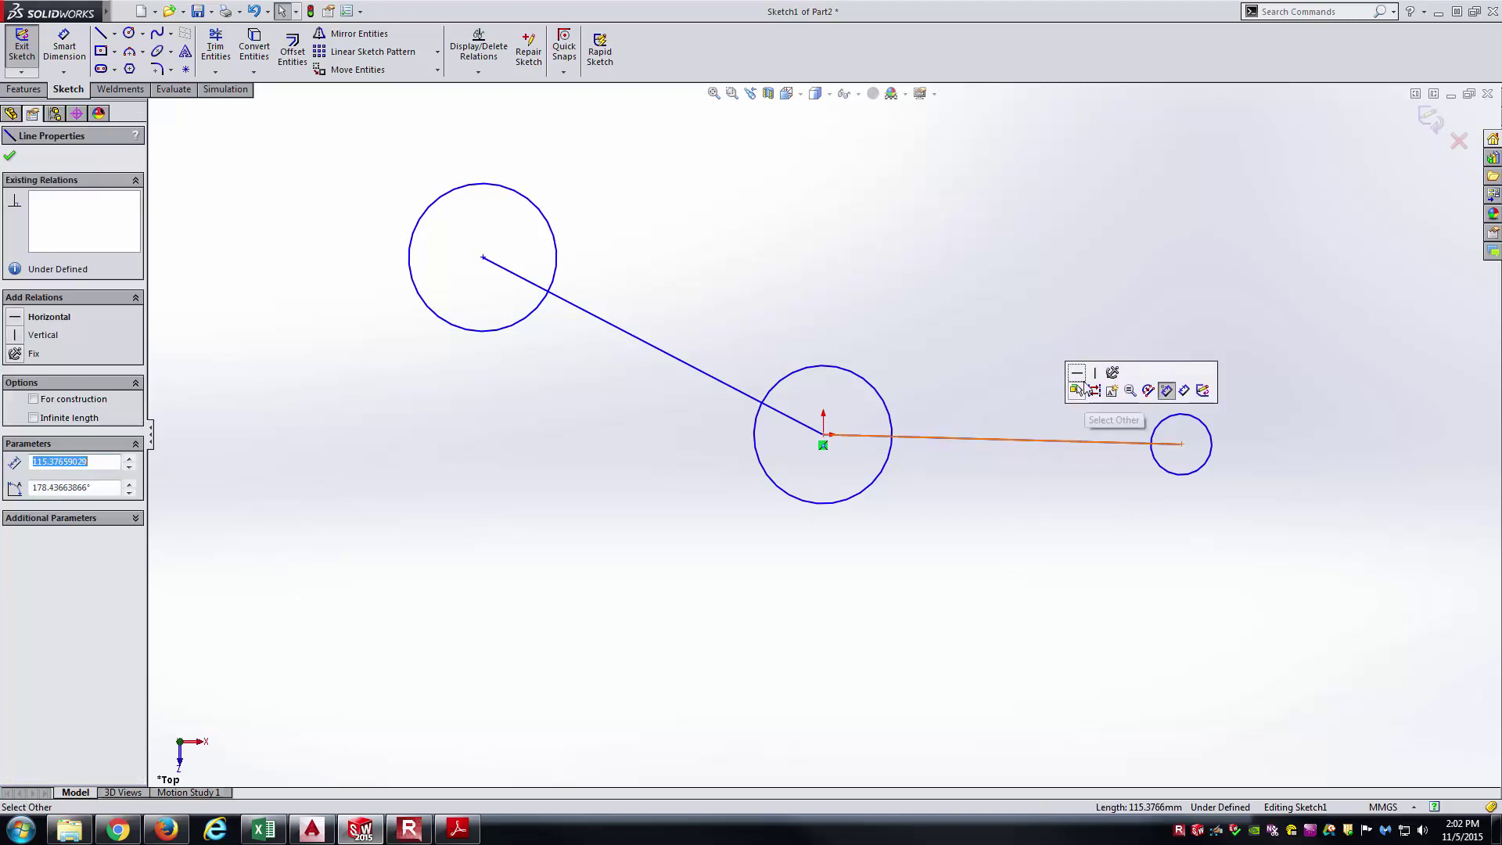
click(1091, 389)
click(872, 534)
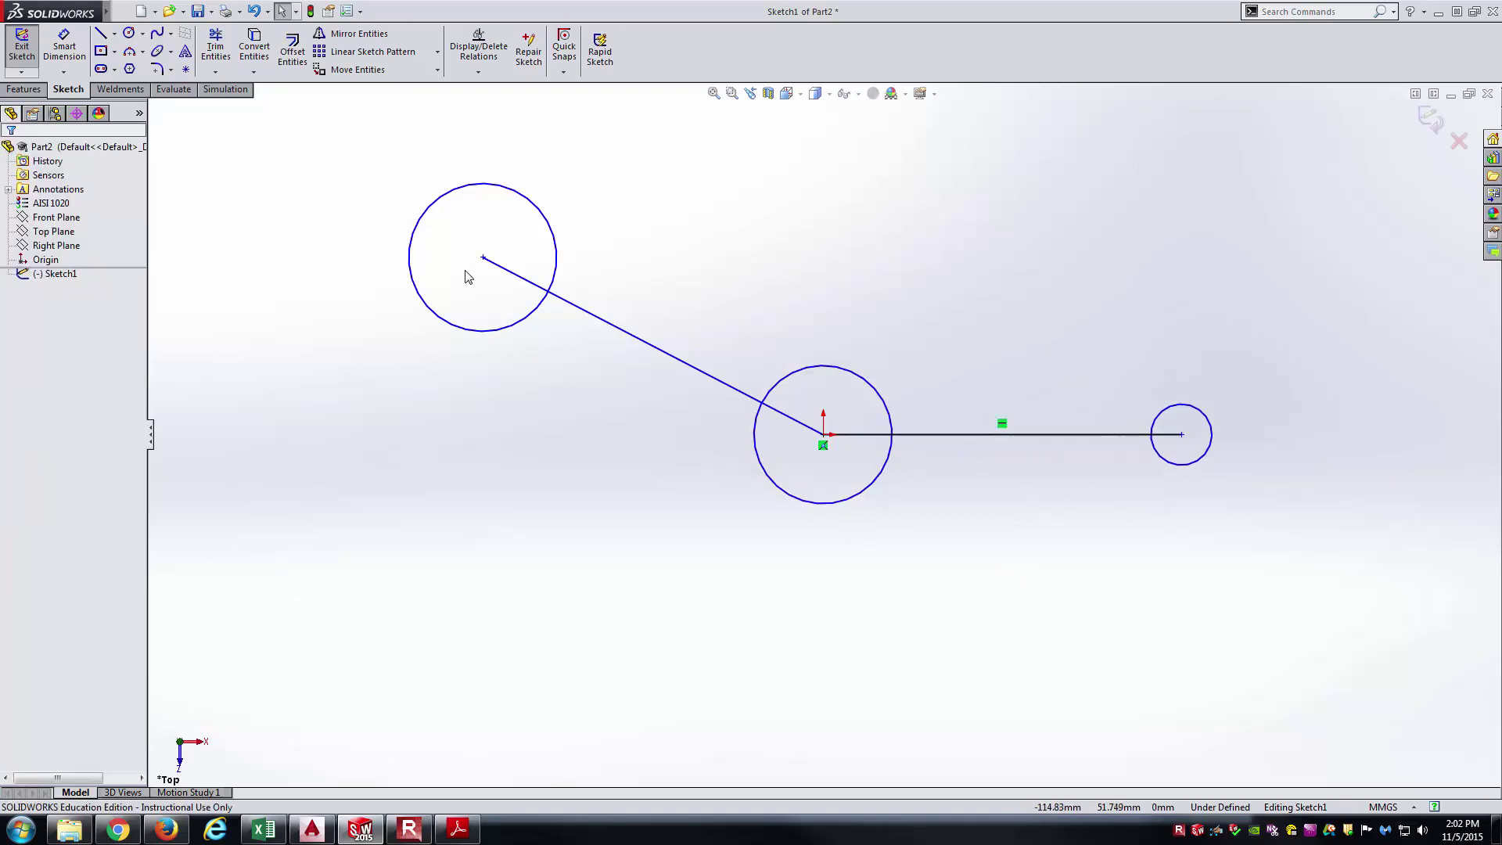
drag(483, 256, 637, 247)
click(983, 321)
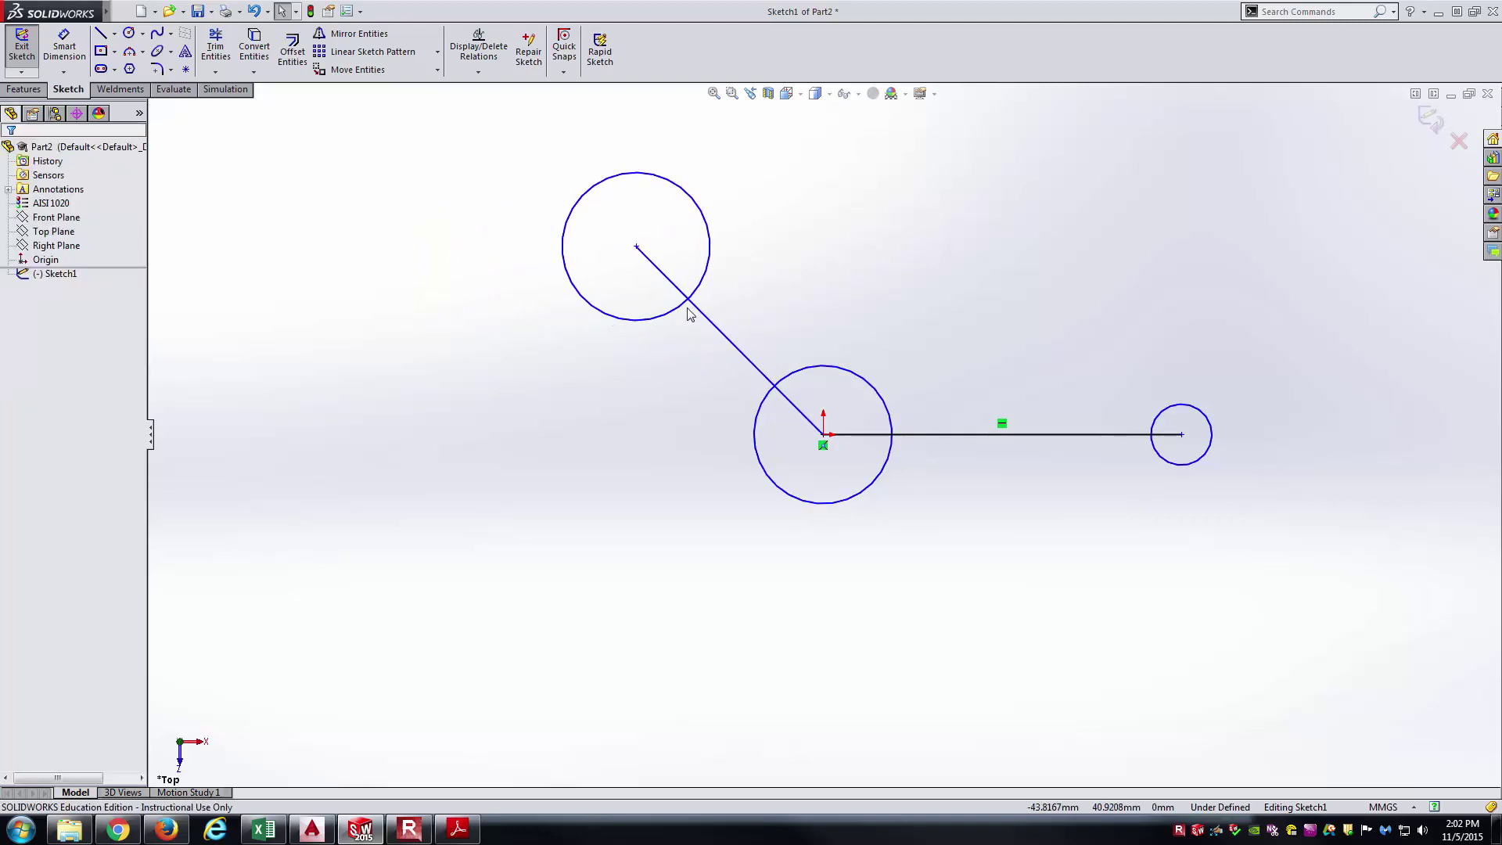
- Convert the horizontal line between the origin and the small circle to construction geometry
click(964, 434)
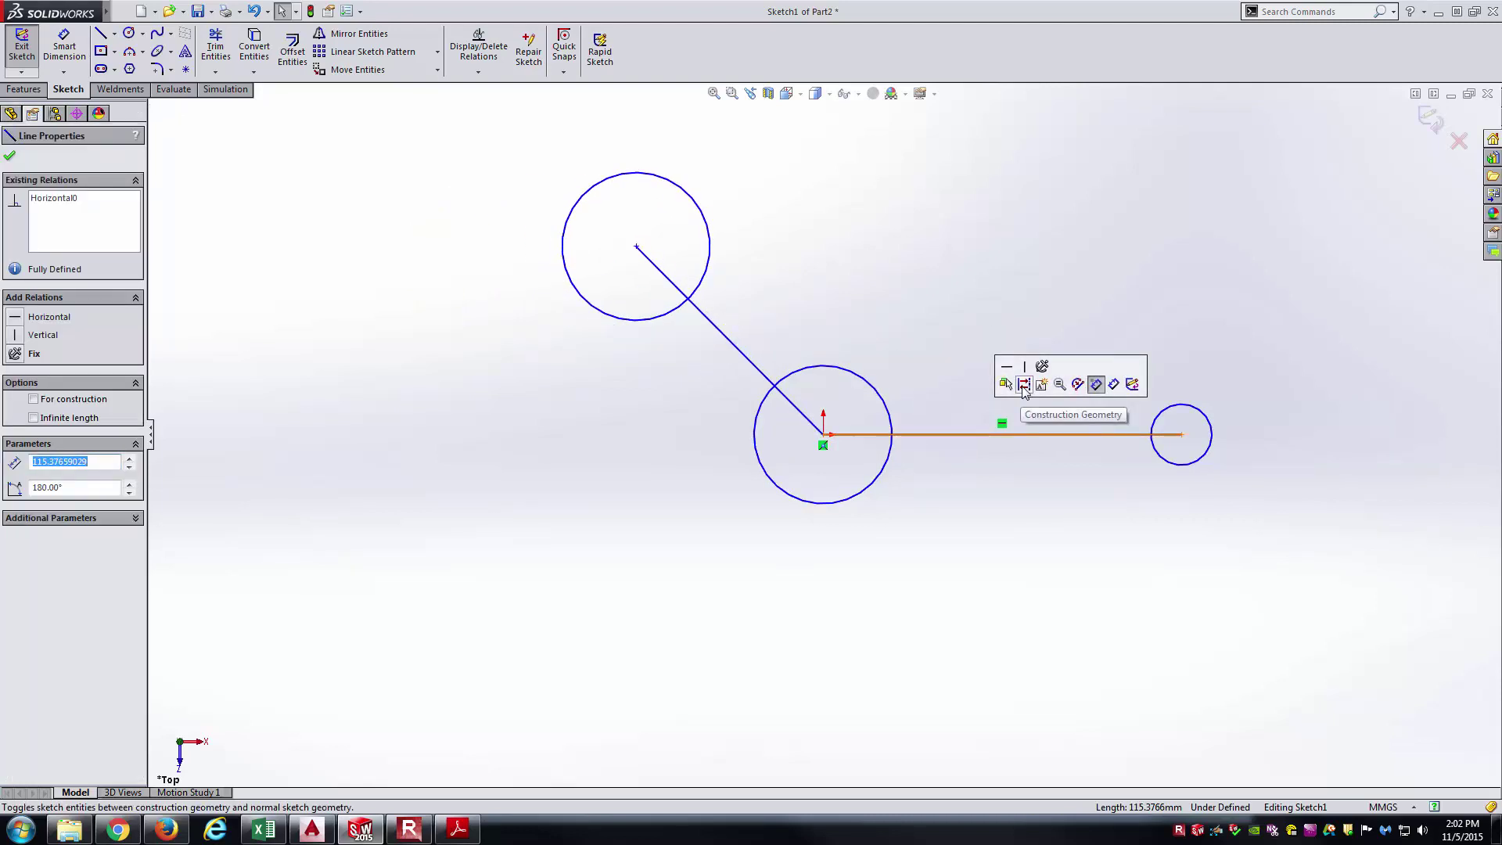
click(1023, 384)
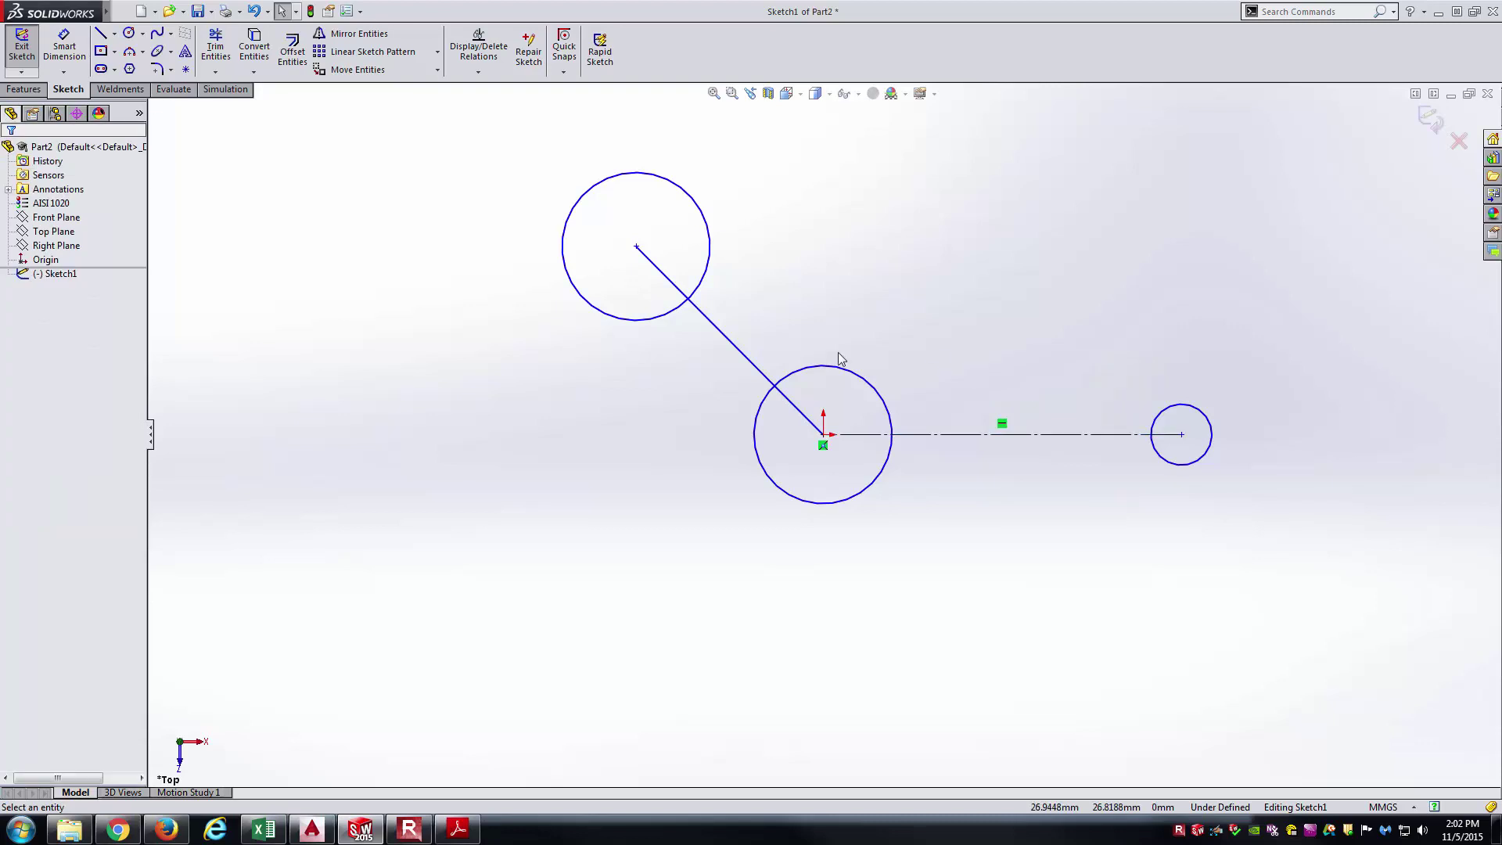
- Convert the slanted line between the origin and the upper-left circle to construction geometry, and shrink the upper-left circle
click(745, 353)
click(802, 301)
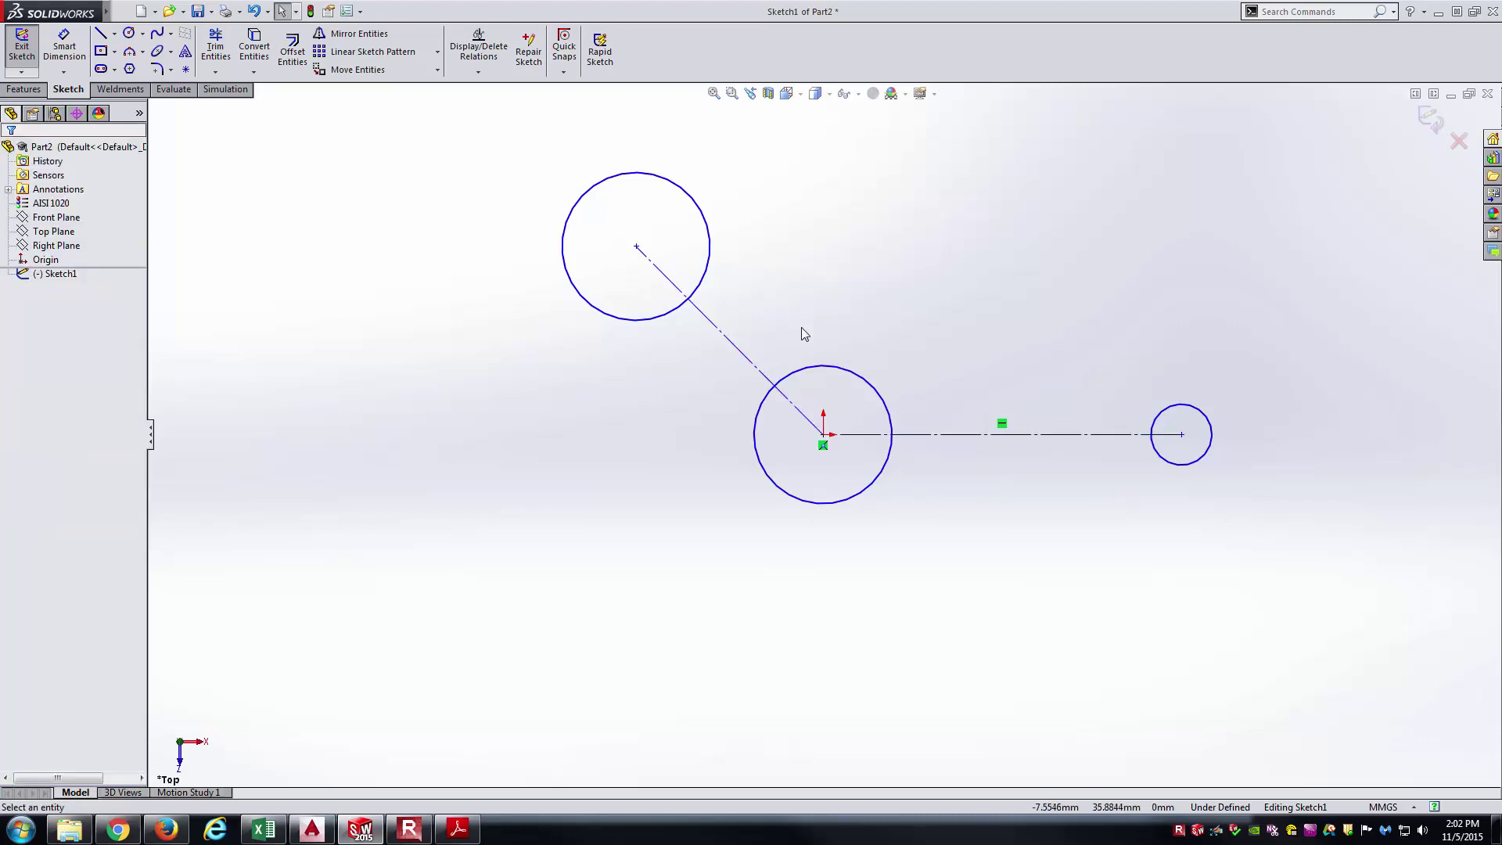
click(708, 263)
drag(692, 251, 693, 247)
click(770, 299)
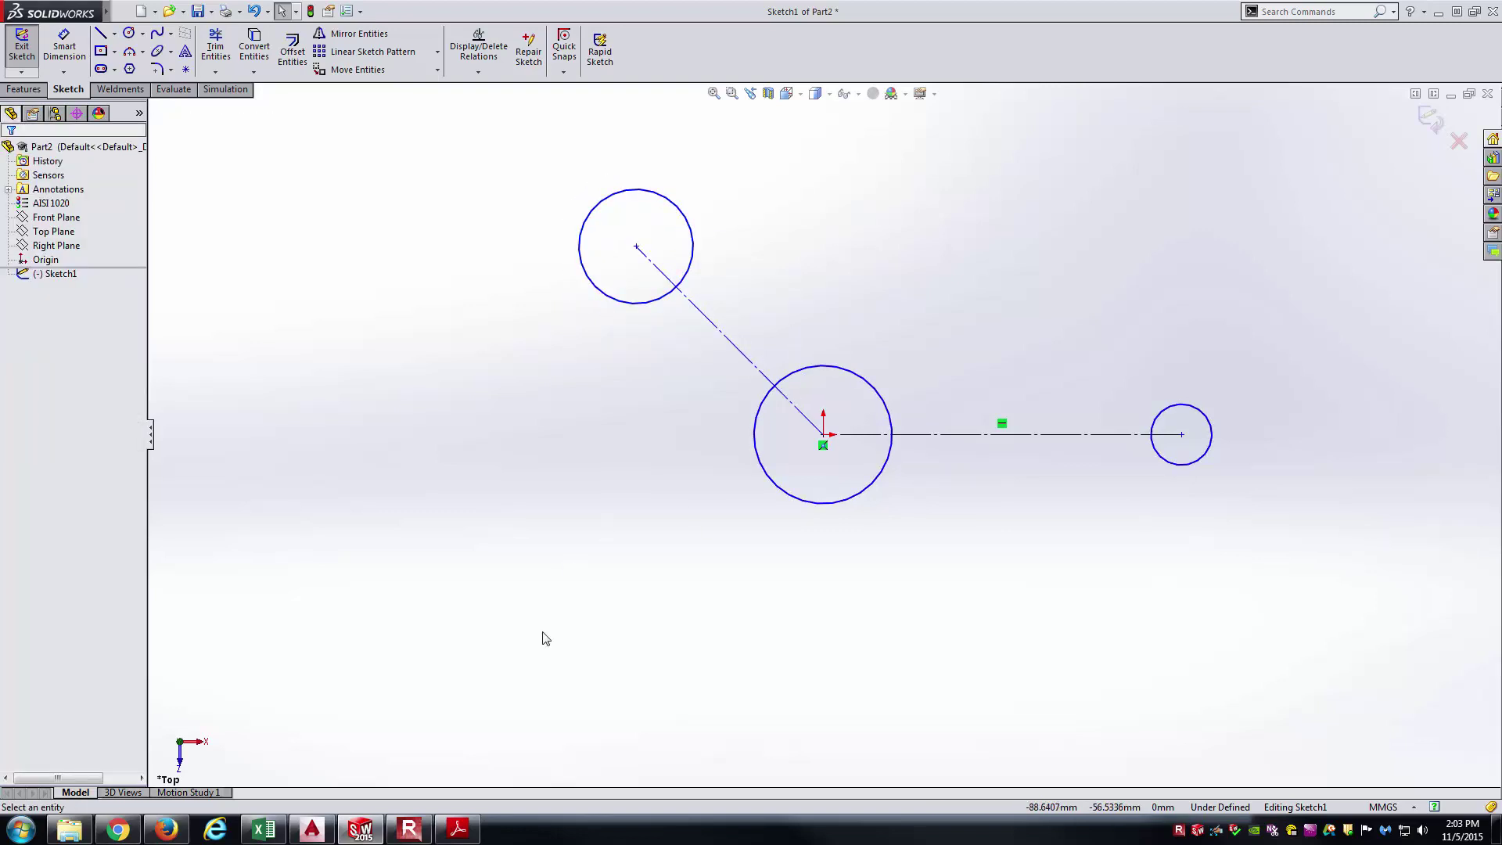
- Check the PDF drawing and dimension the angle between the two construction lines at 125 degrees
click(463, 834)
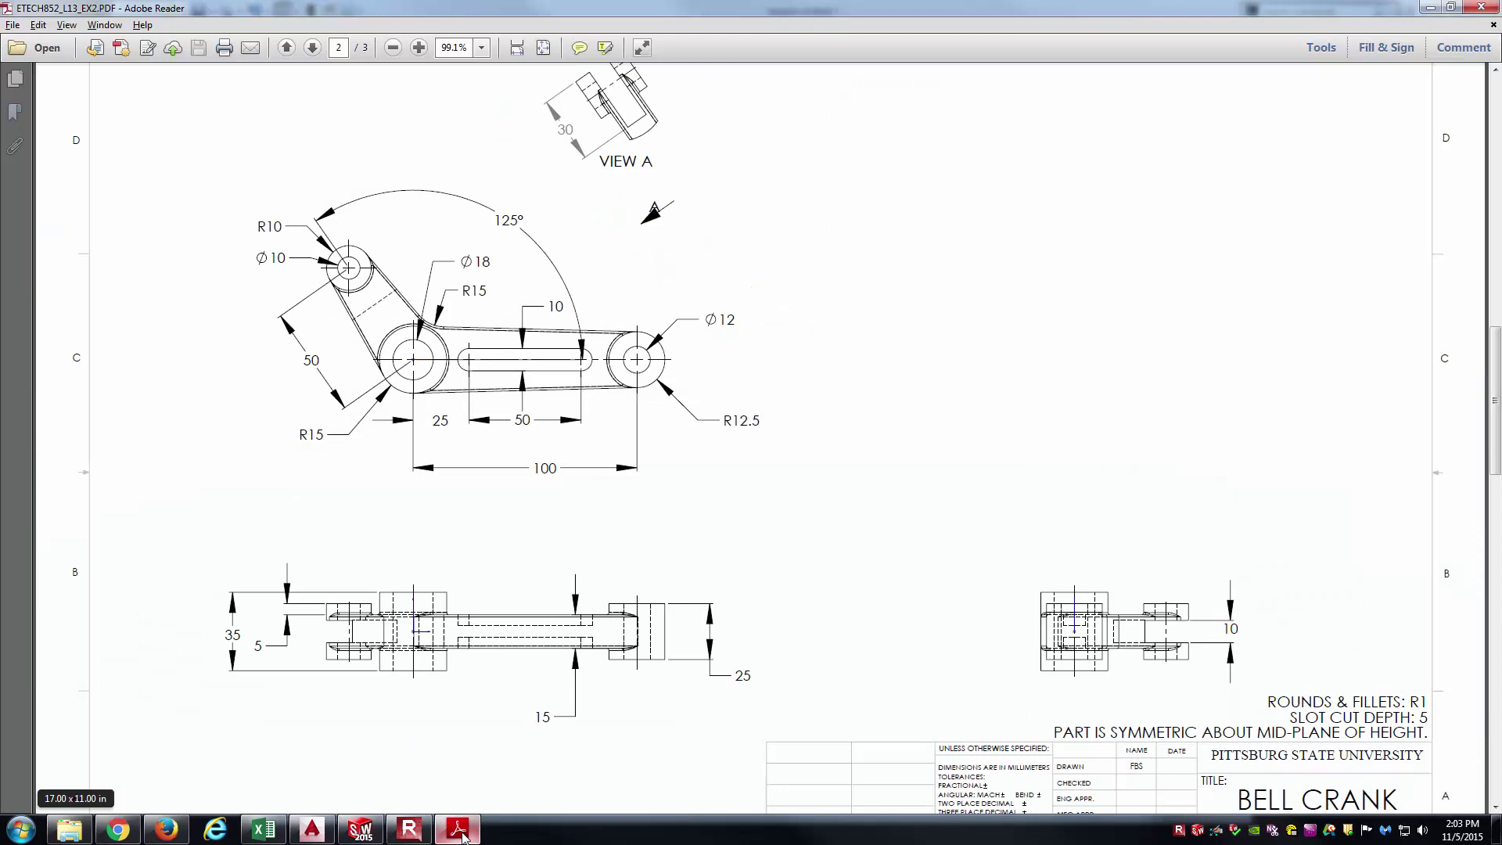
click(462, 834)
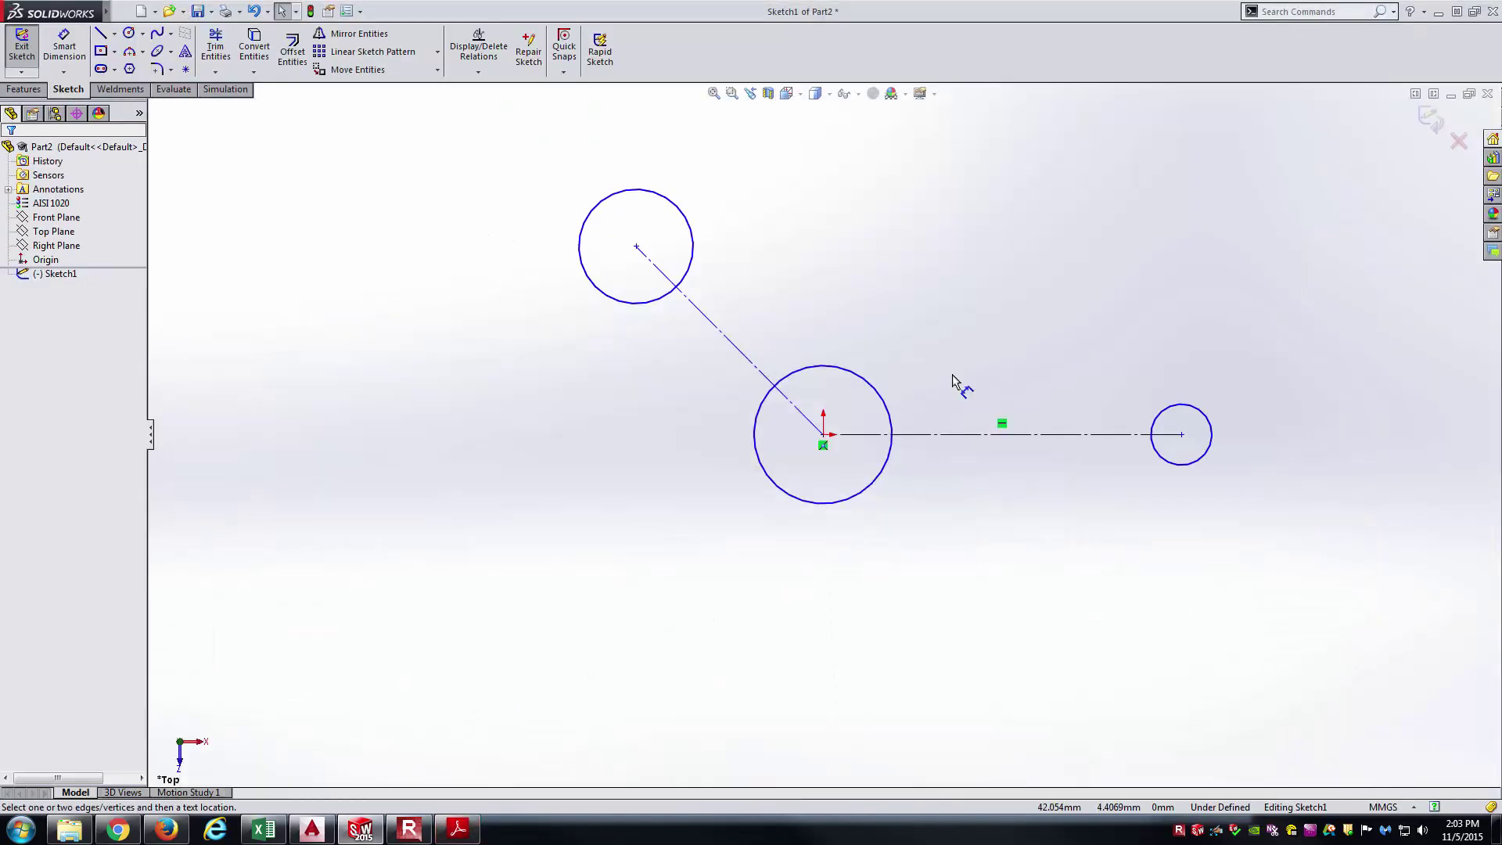
key(d)
click(760, 368)
click(973, 435)
click(931, 316)
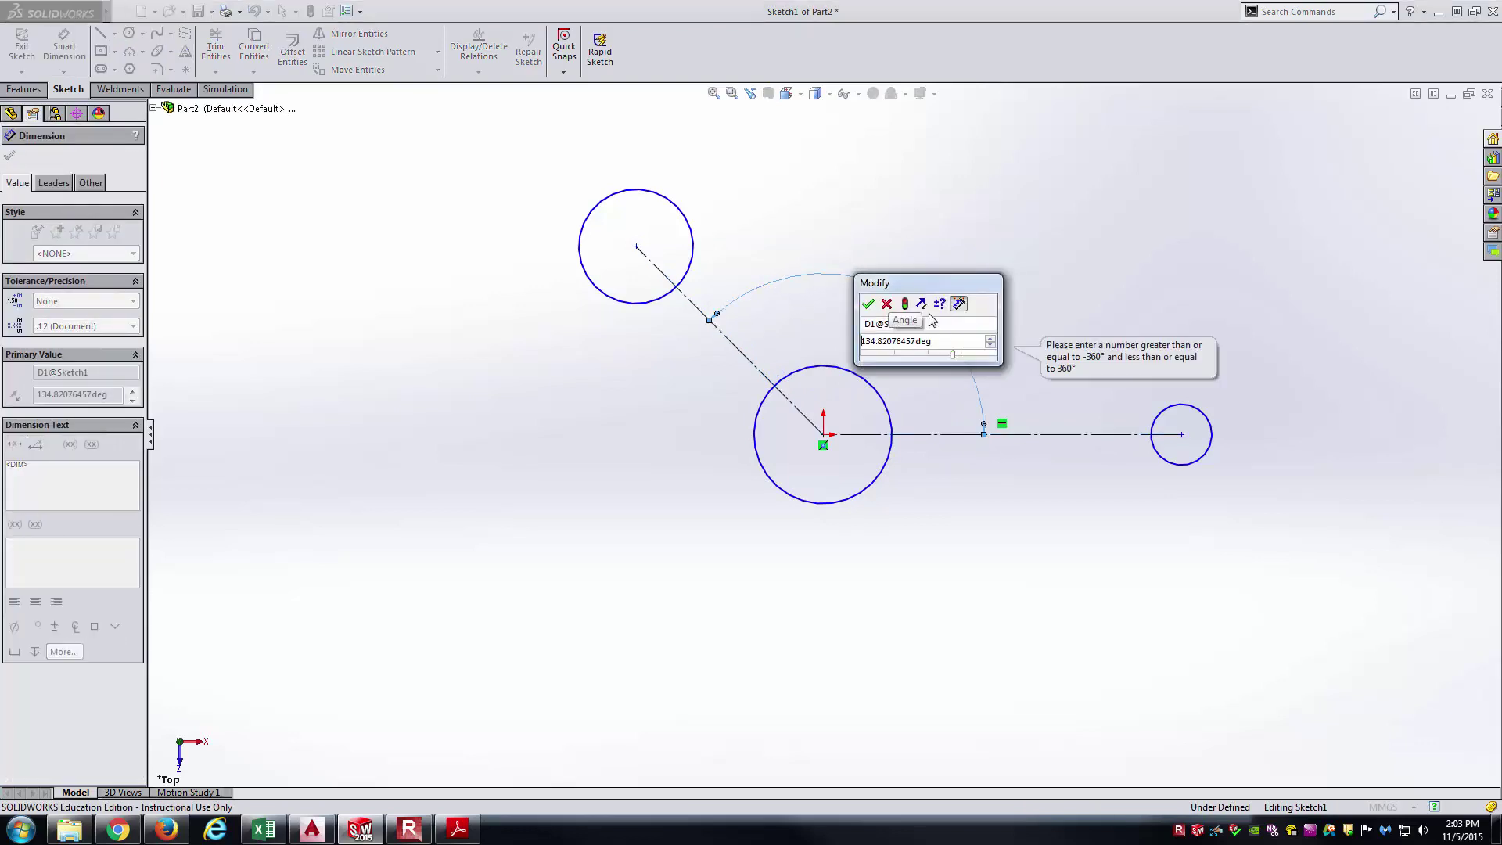
double_click(939, 342)
text(125)
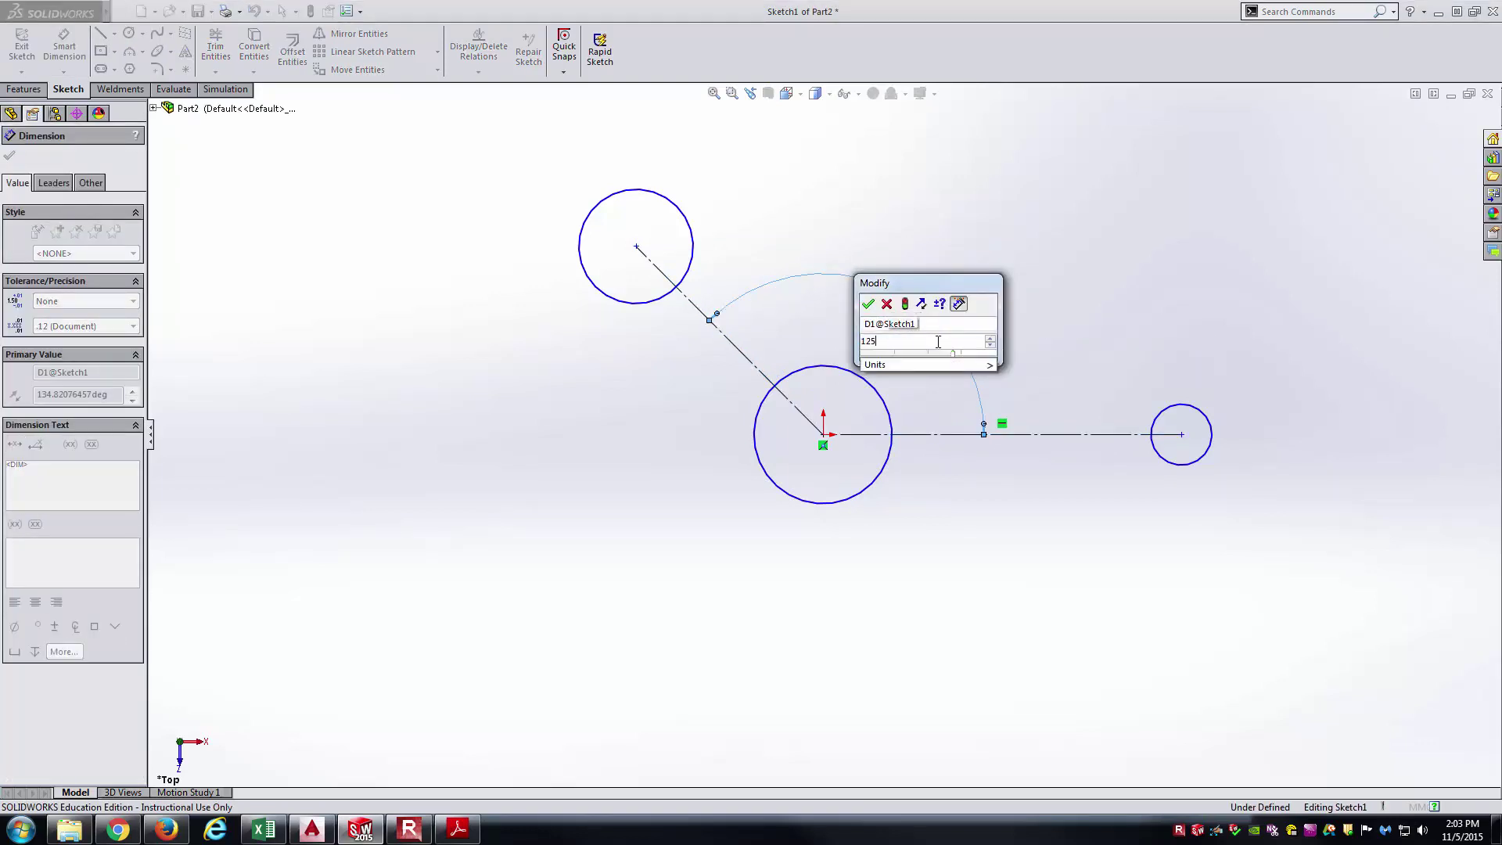
key(Return)
key(Escape)
- Check the PDF drawing and dimension the horizontal construction line from the origin to the small circle at 100 mm
key(alt+Tab)
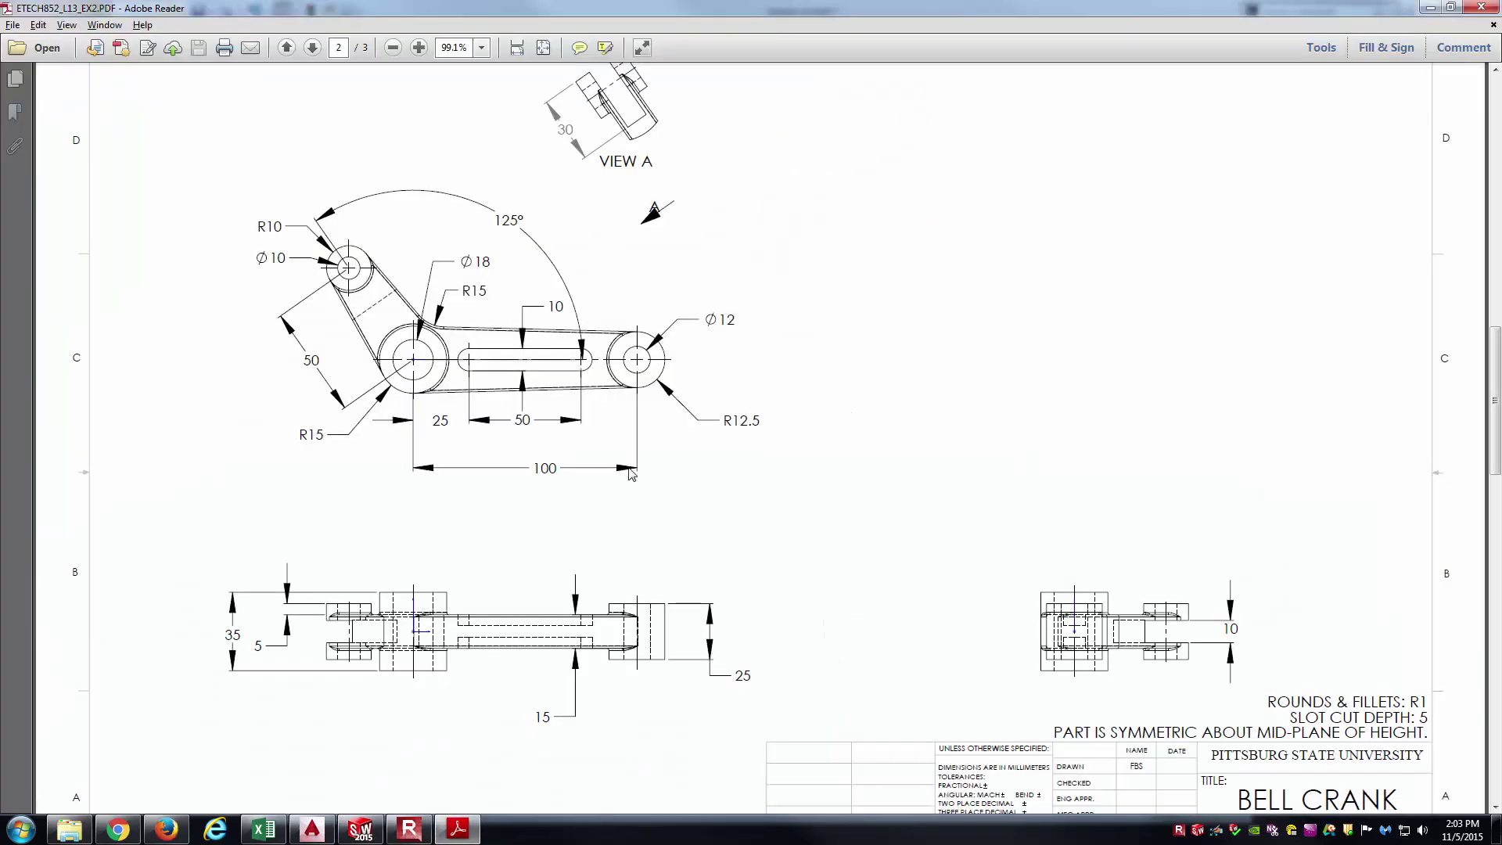
key(alt+Tab)
click(1090, 435)
click(1017, 610)
text(100)
key(Return)
key(Escape)
key(alt+Tab)
key(alt+Tab)
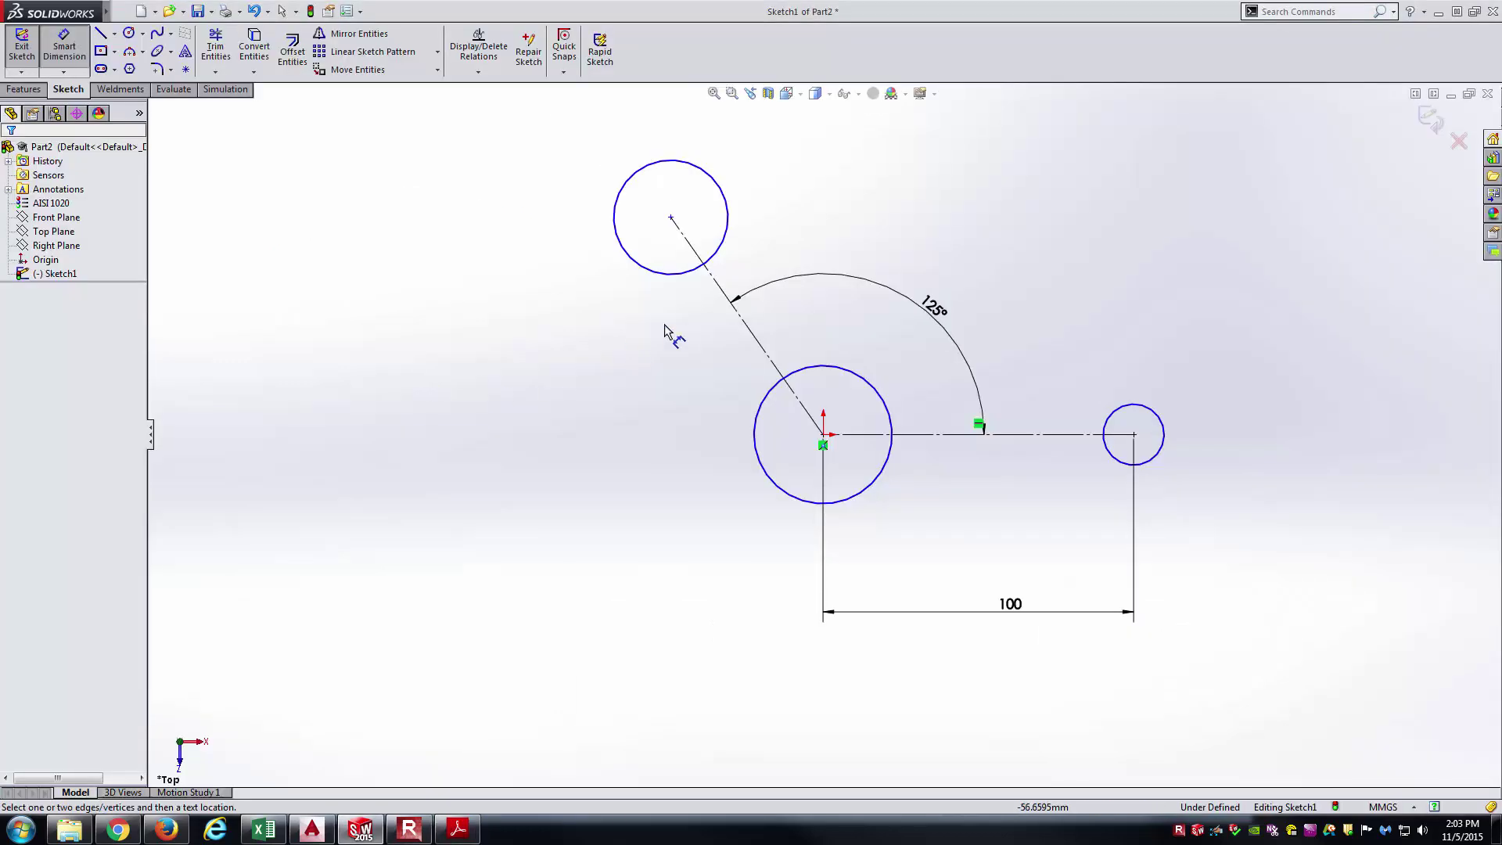
click(721, 295)
click(610, 369)
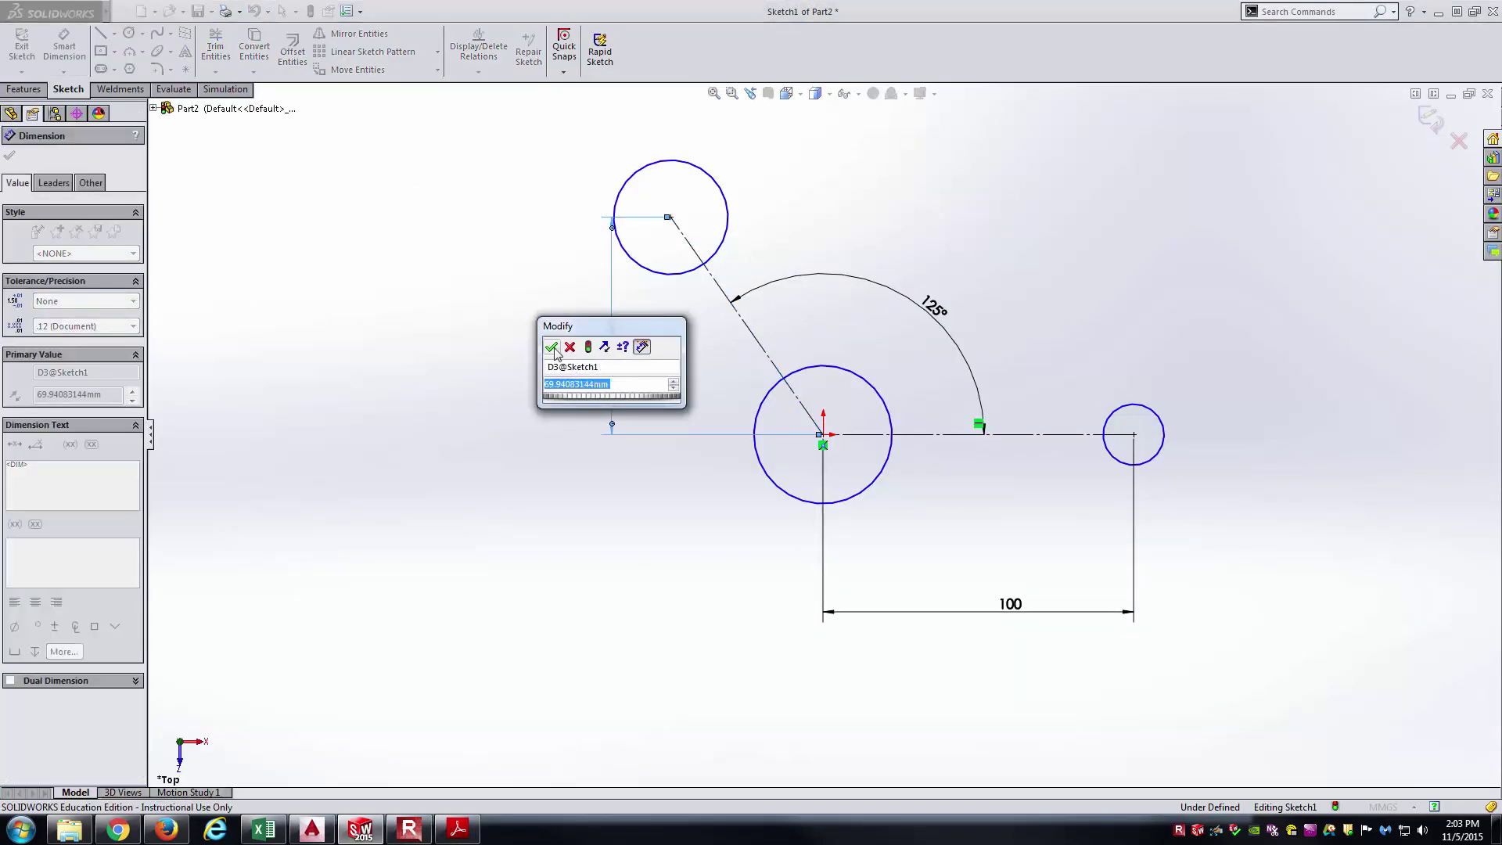
click(553, 348)
key(Escape)
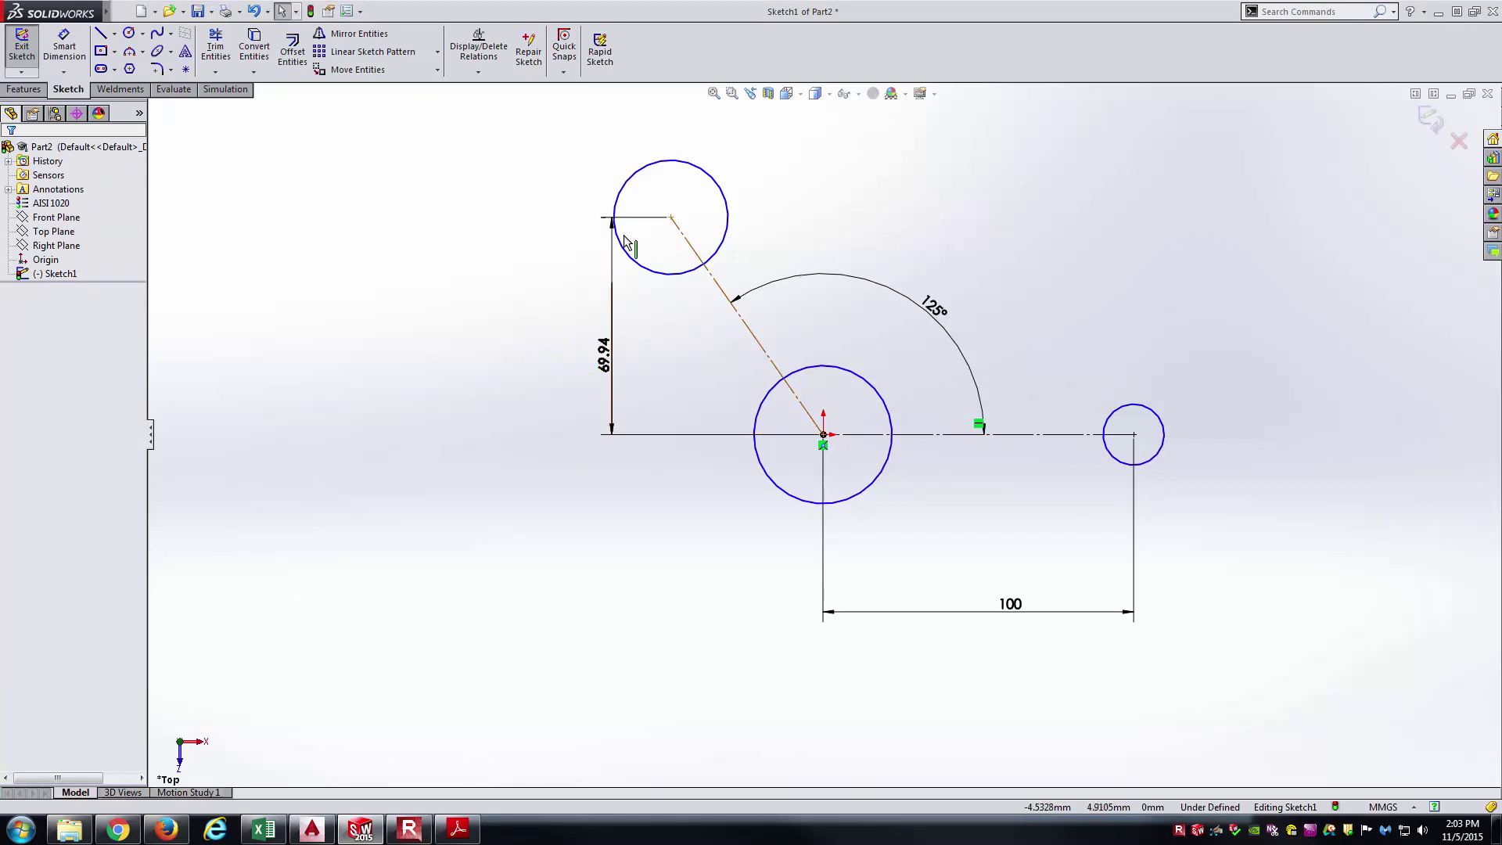
click(613, 388)
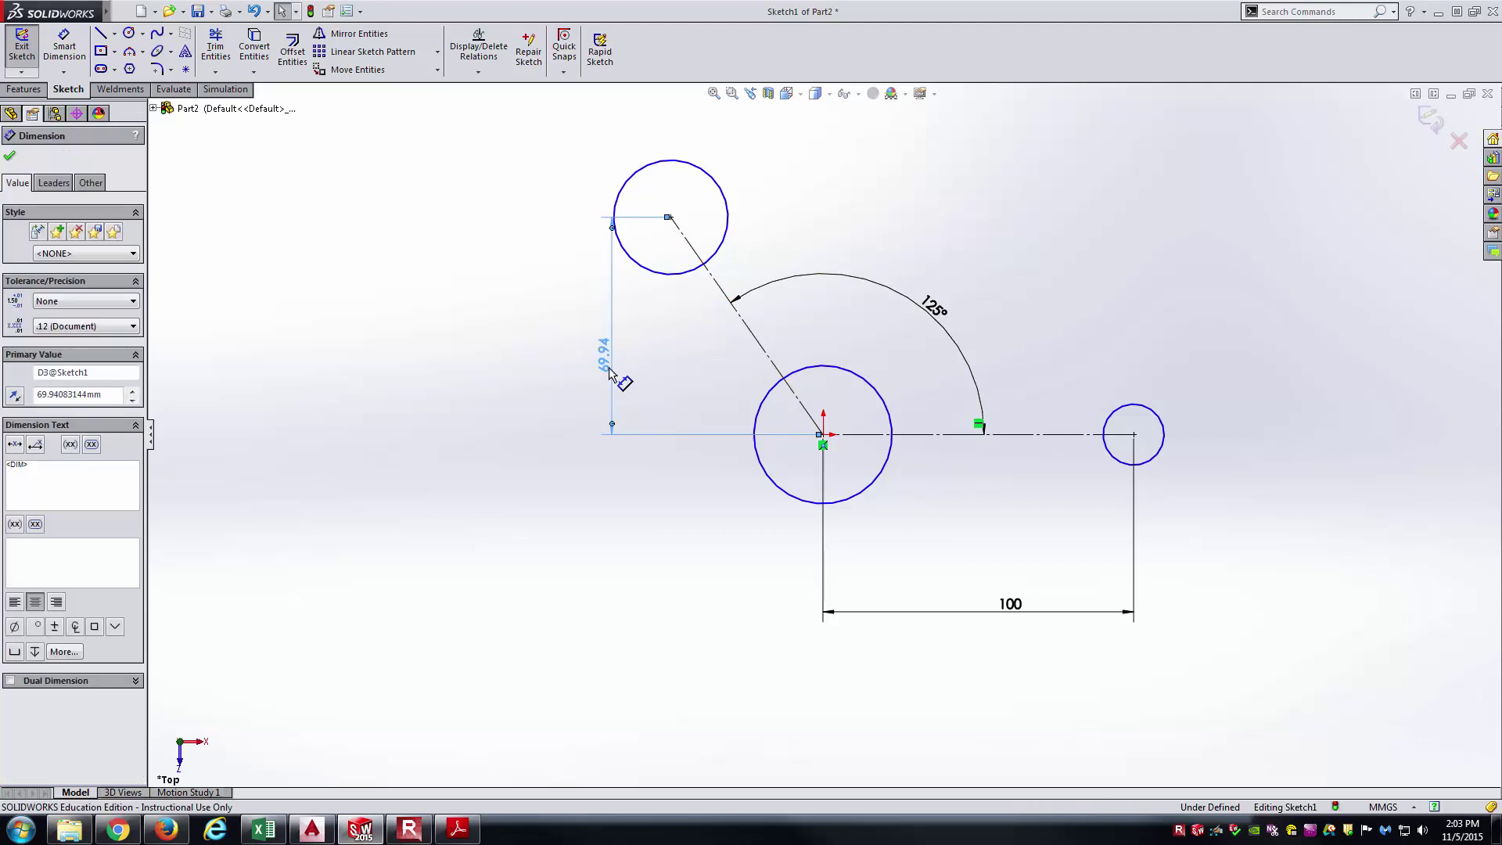
key(Delete)
- Add an aligned dimension of 50 mm along the slanted construction line between the origin and the upper-left circle's center
key(d)
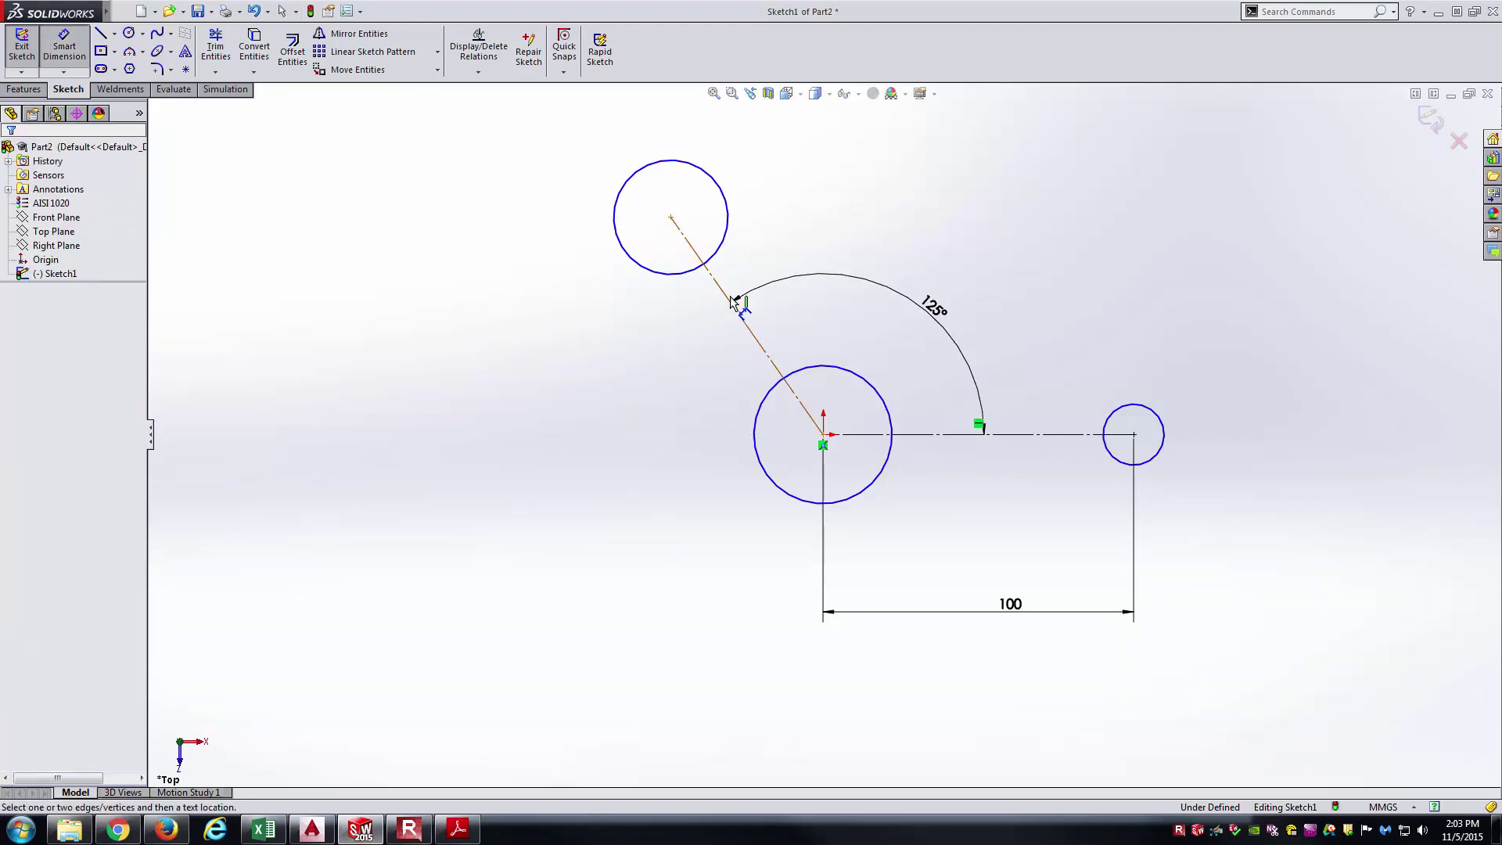
click(724, 297)
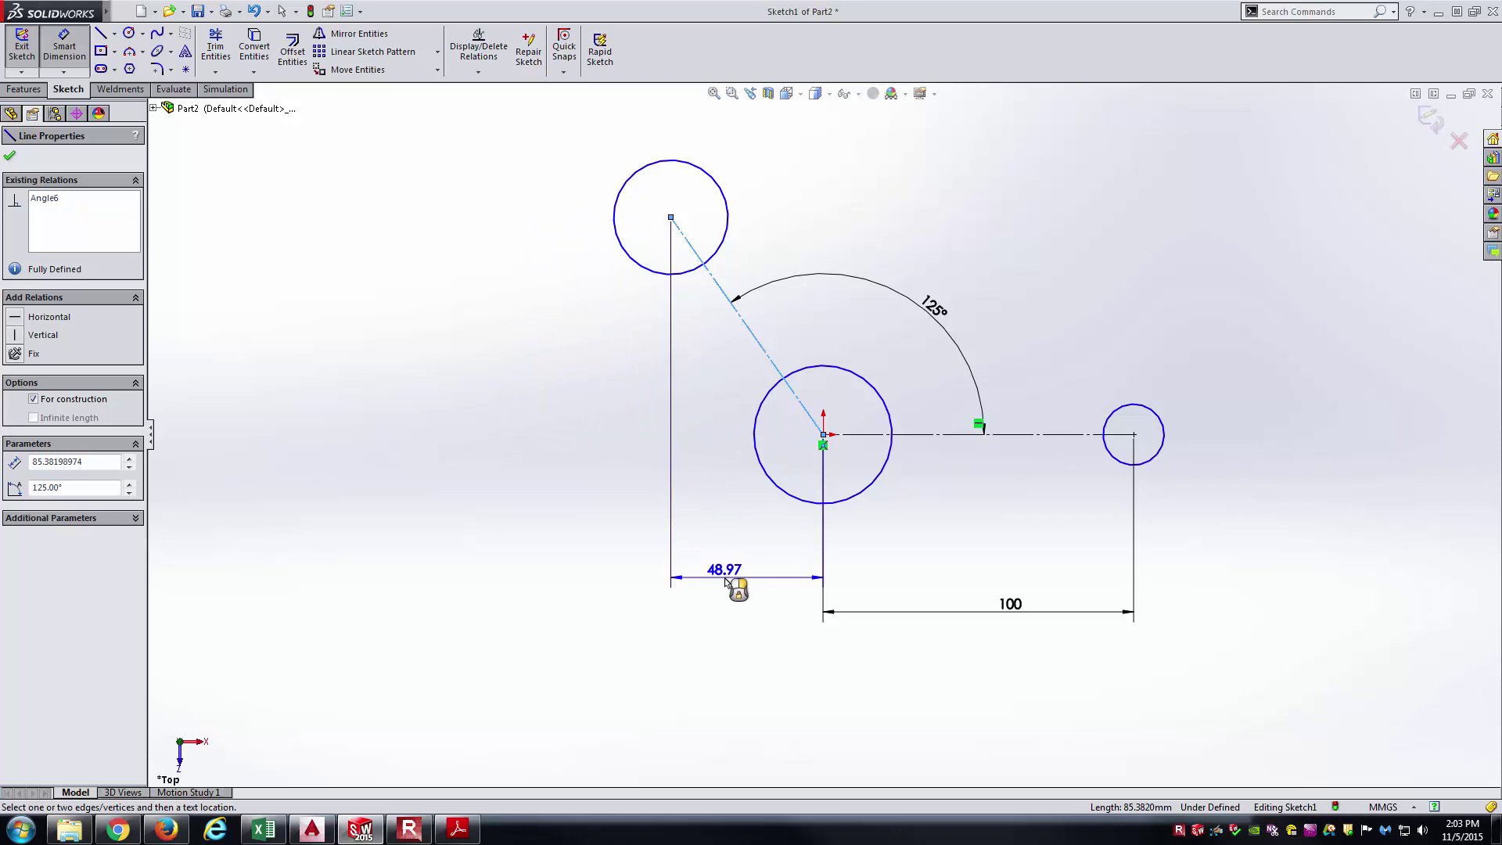
click(680, 377)
text(50-)
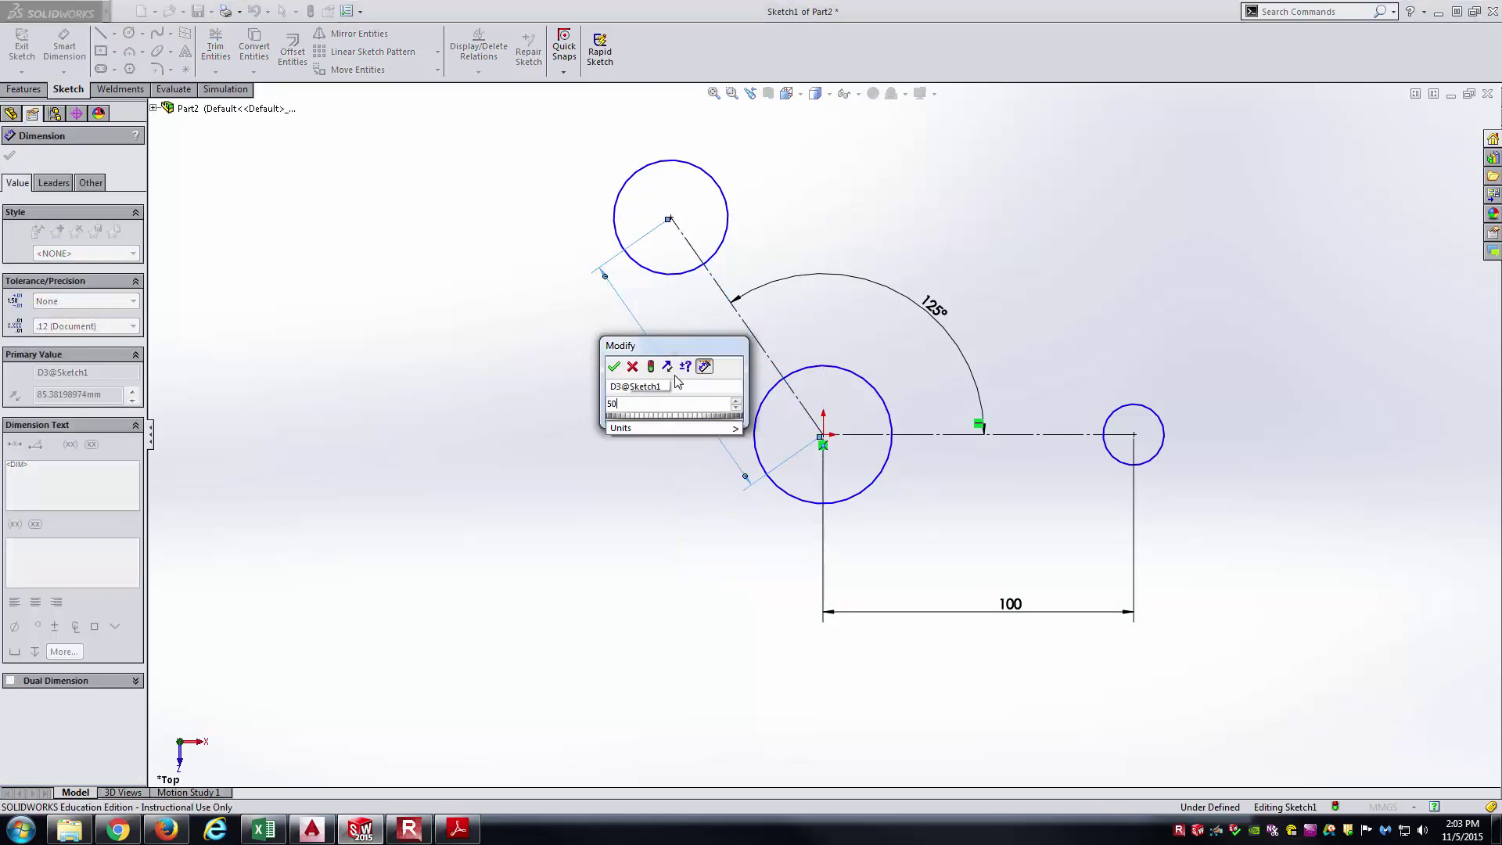
key(Return)
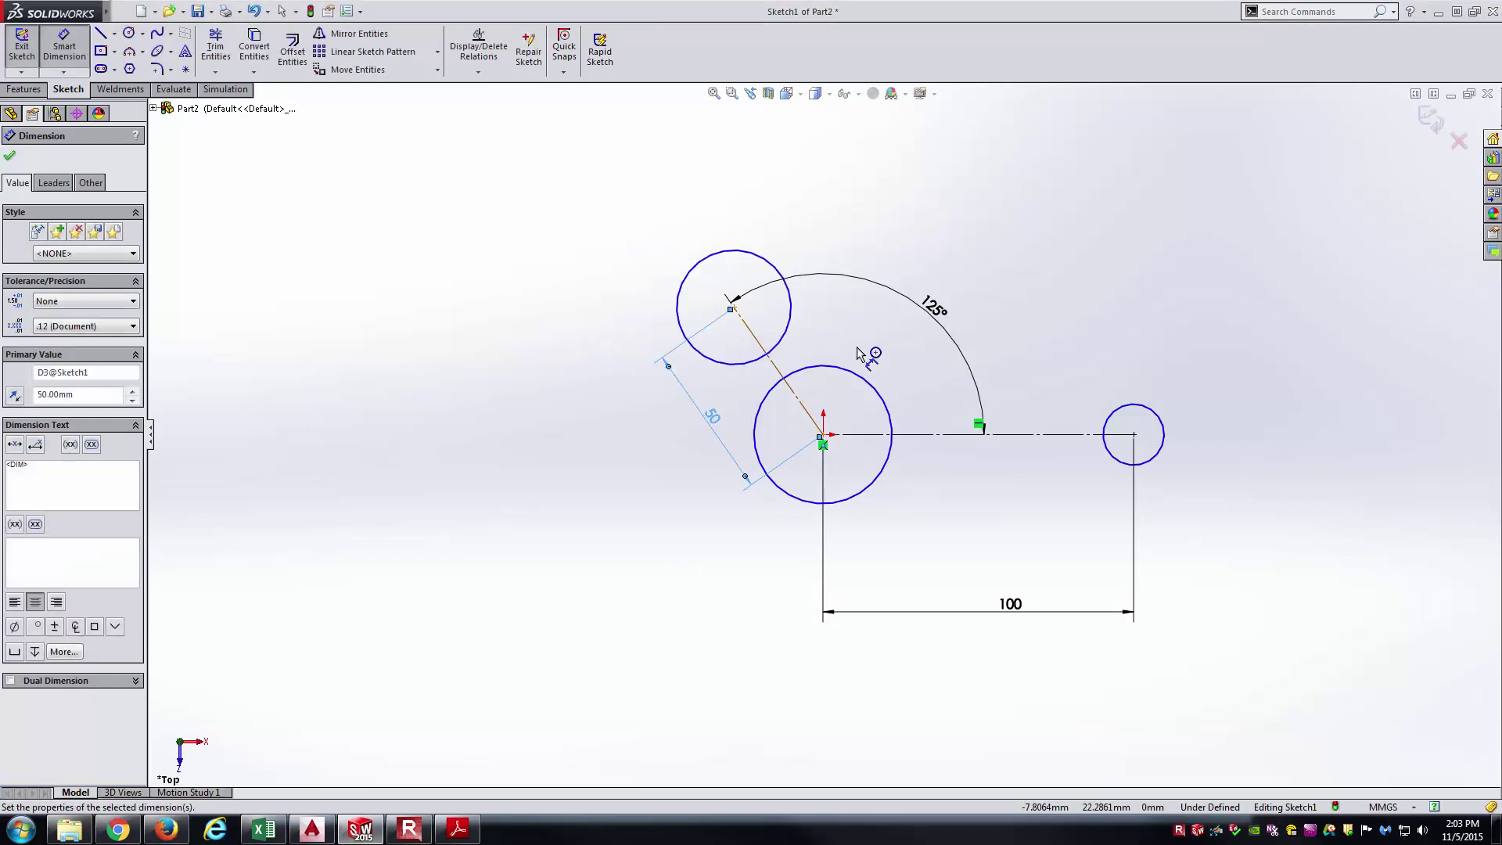
- Check the hole sizes in the PDF drawing and dimension the upper-left circle with a 10 mm diameter
key(alt+Tab)
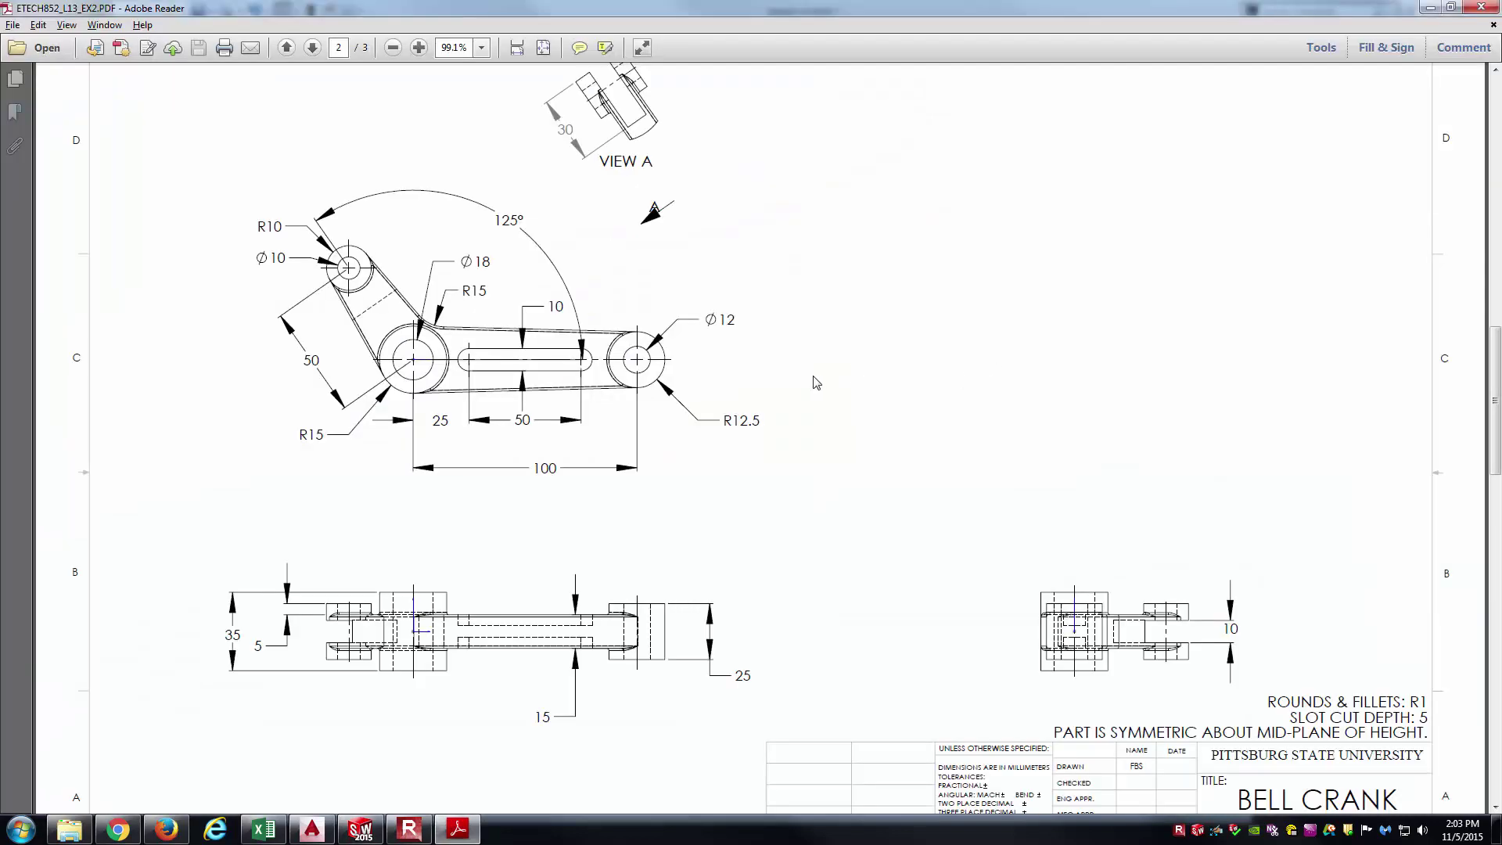
key(alt+Tab)
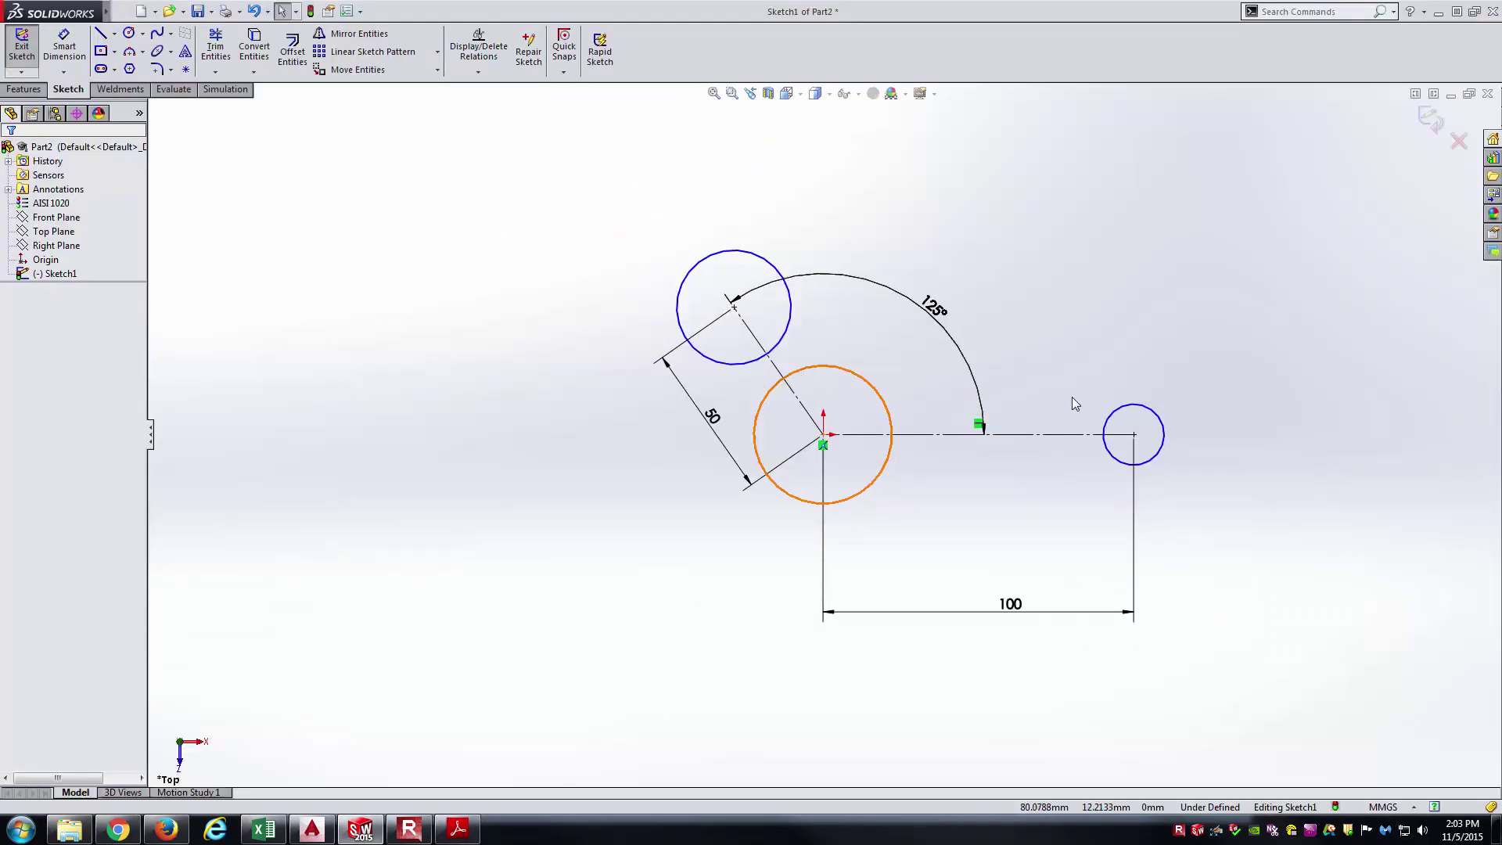
key(alt+Tab)
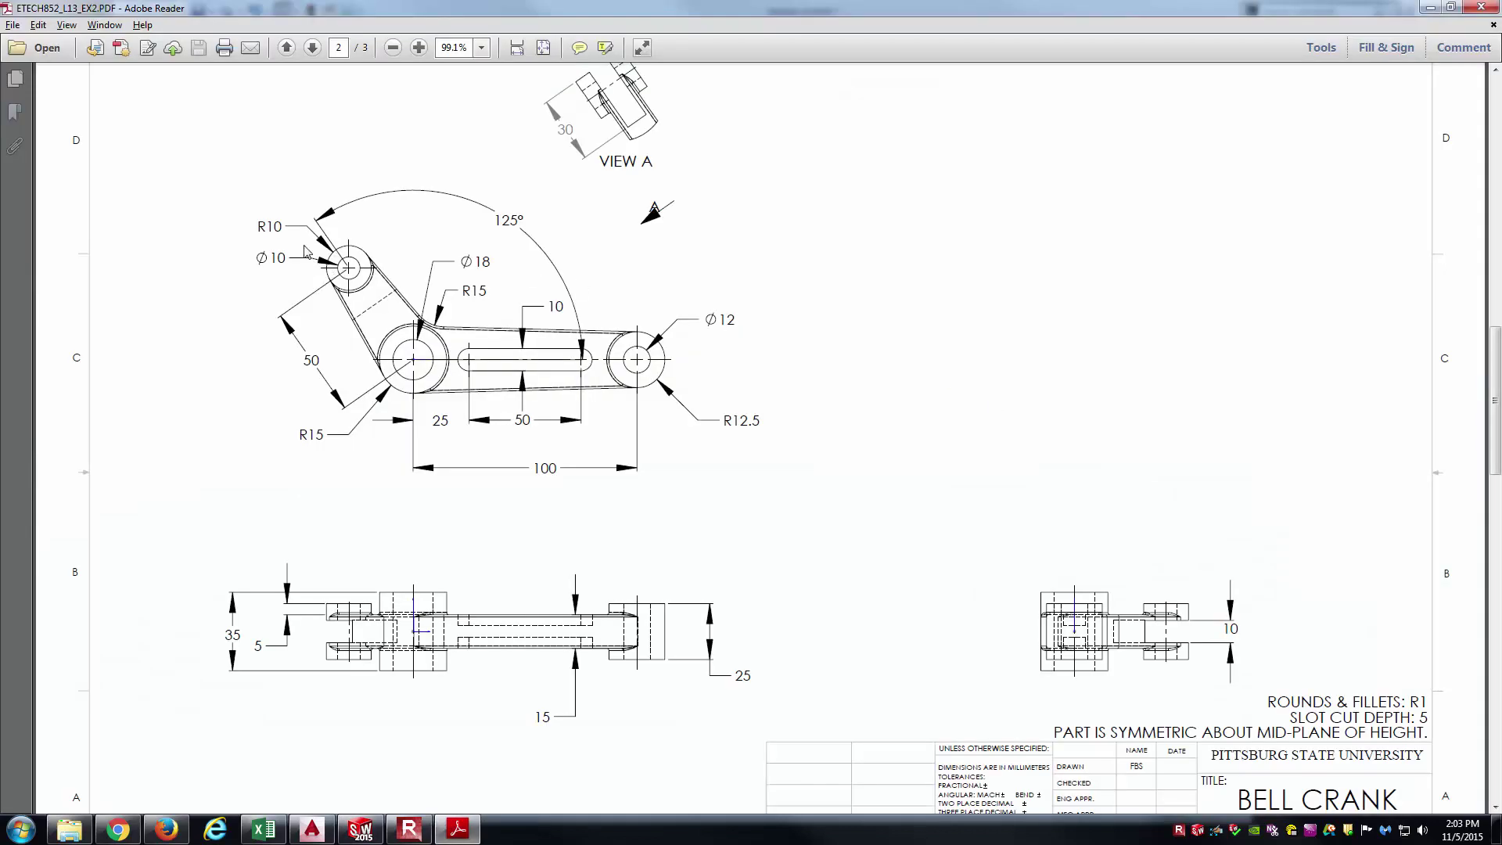
key(alt+Tab)
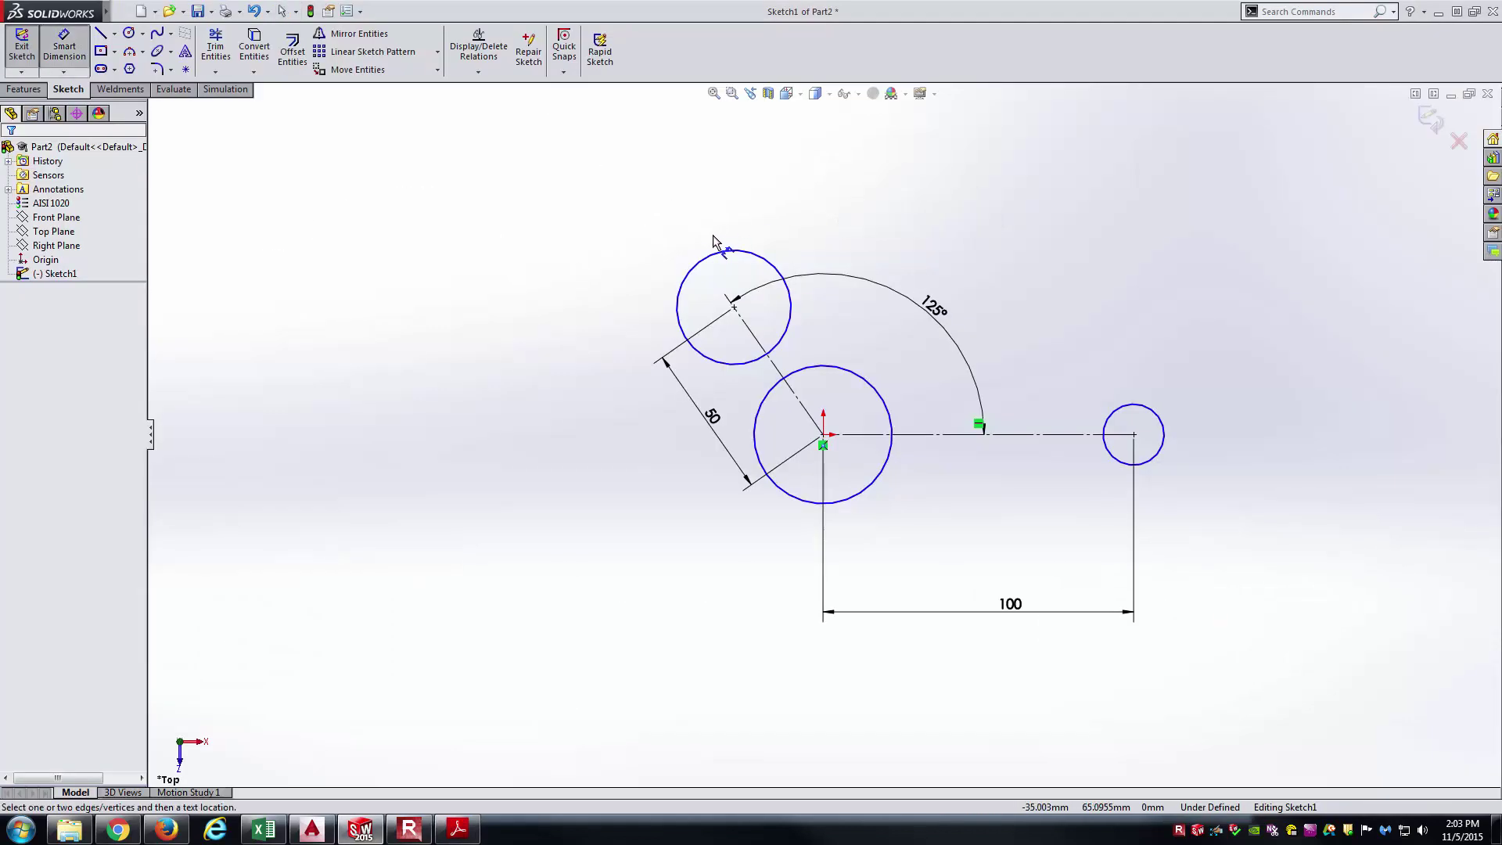
click(705, 261)
click(661, 245)
text(10)
key(Return)
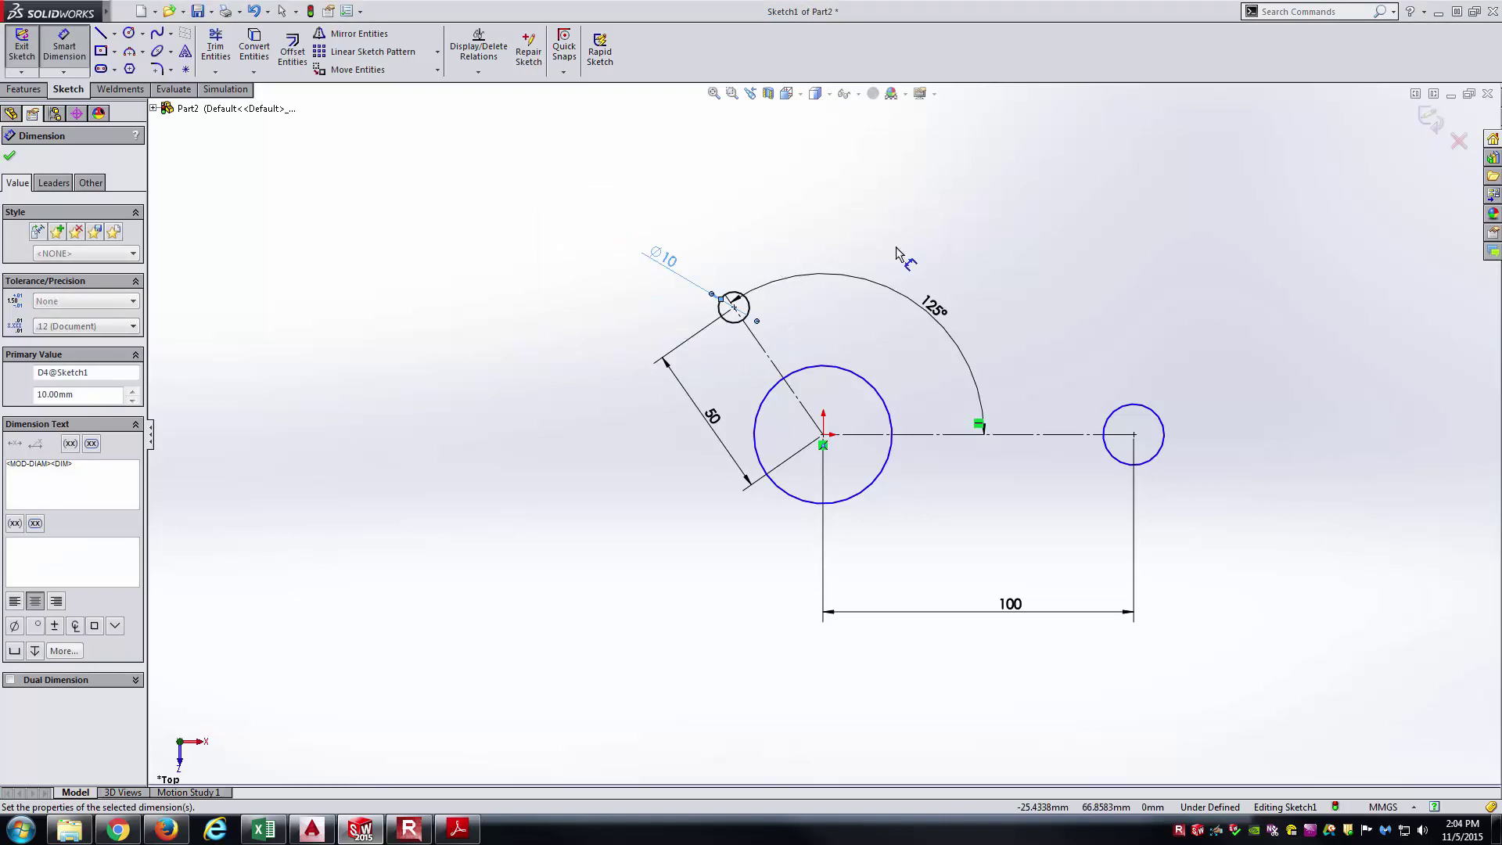
- Look up the center hole size in the PDF drawing and dimension the origin circle with an 18 mm diameter
key(alt+Tab)
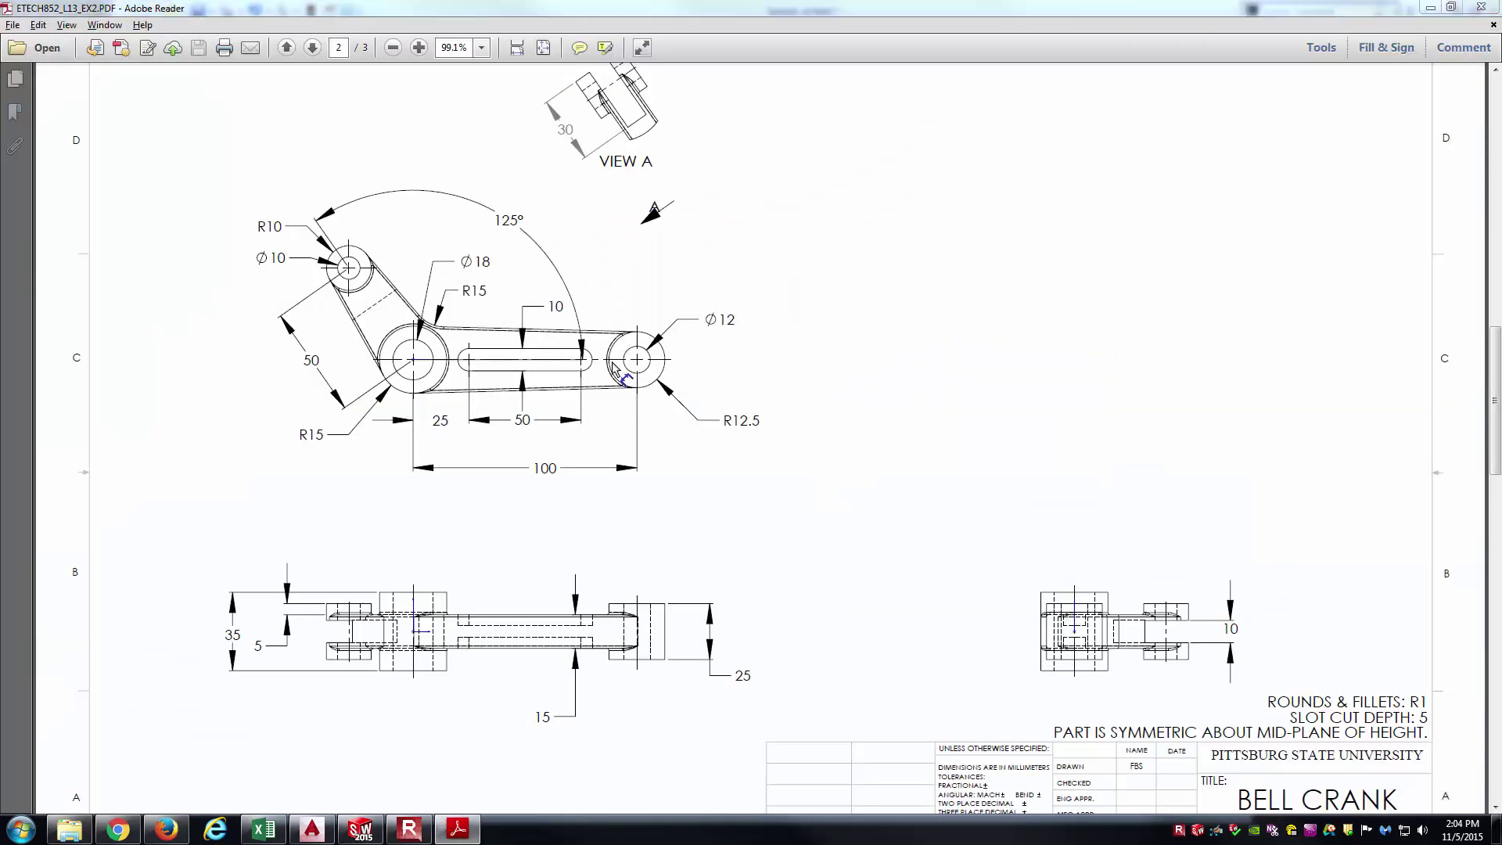
key(alt+Tab)
click(790, 493)
click(767, 543)
text(18)
key(Return)
key(Escape)
- Look up the right-hand hole size in the PDF drawing and dimension the right circle with a 12 mm diameter
key(alt+Tab)
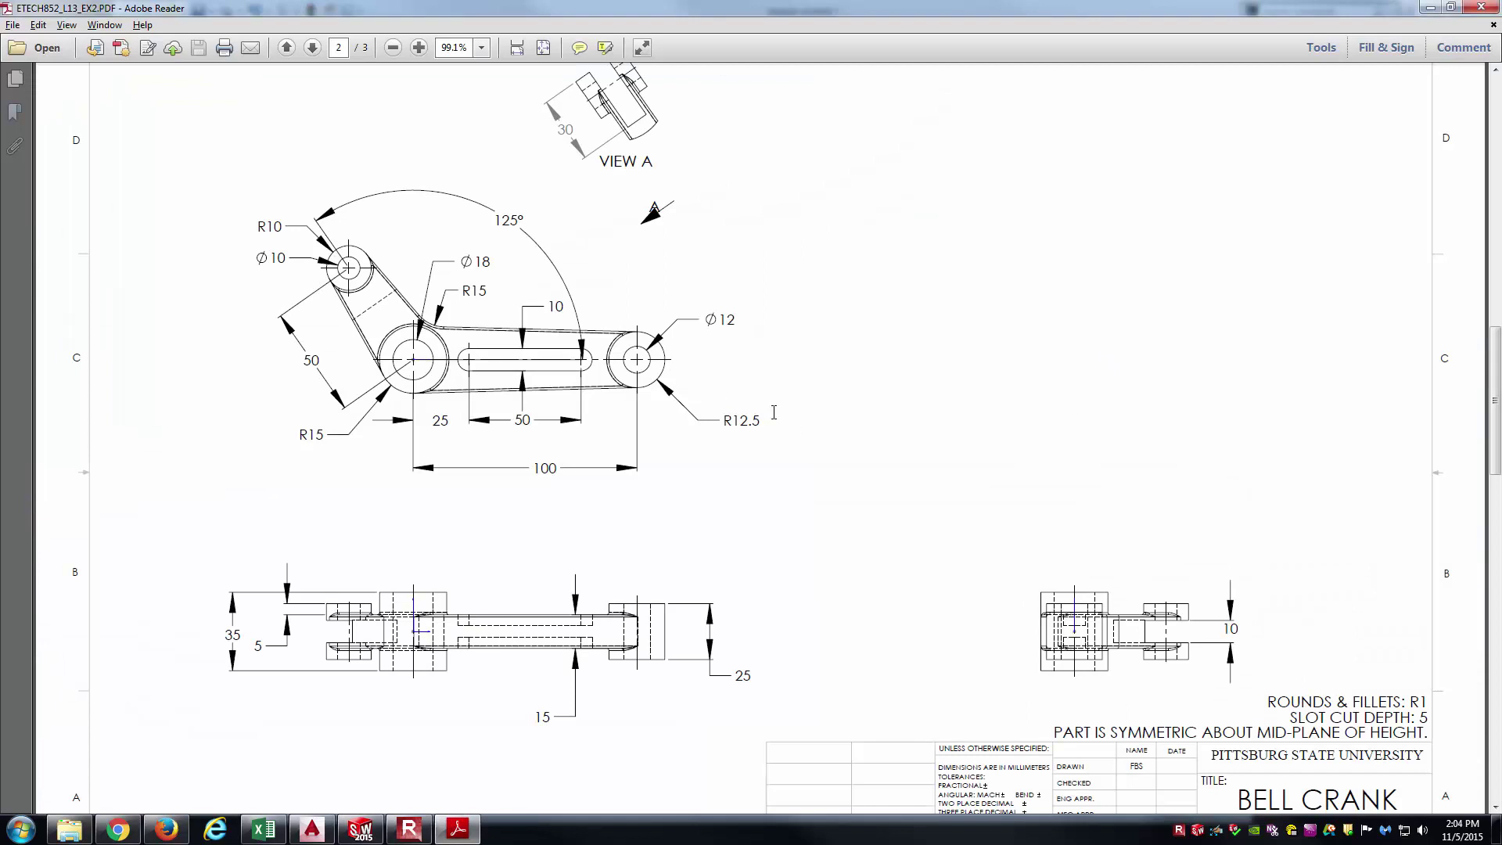
key(alt+Tab)
click(1161, 426)
click(1098, 455)
text(12)
key(Return)
key(Escape)
key(f)
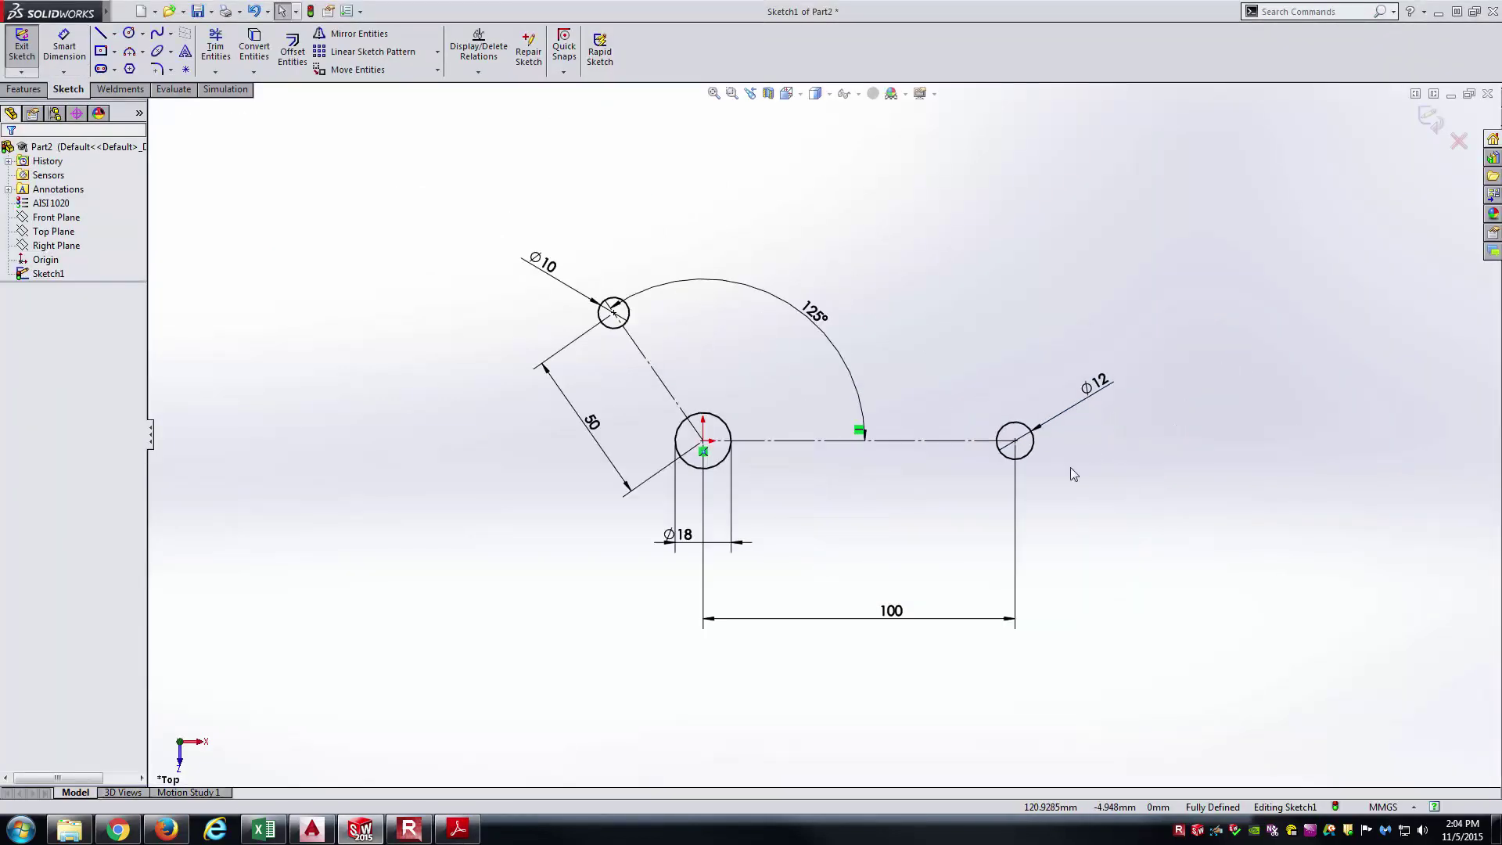
- Draw a larger concentric circle around each hole: about 21 mm in diameter upper left, about 29 mm at the origin, and one at the right
scroll(1040, 503, down, 1)
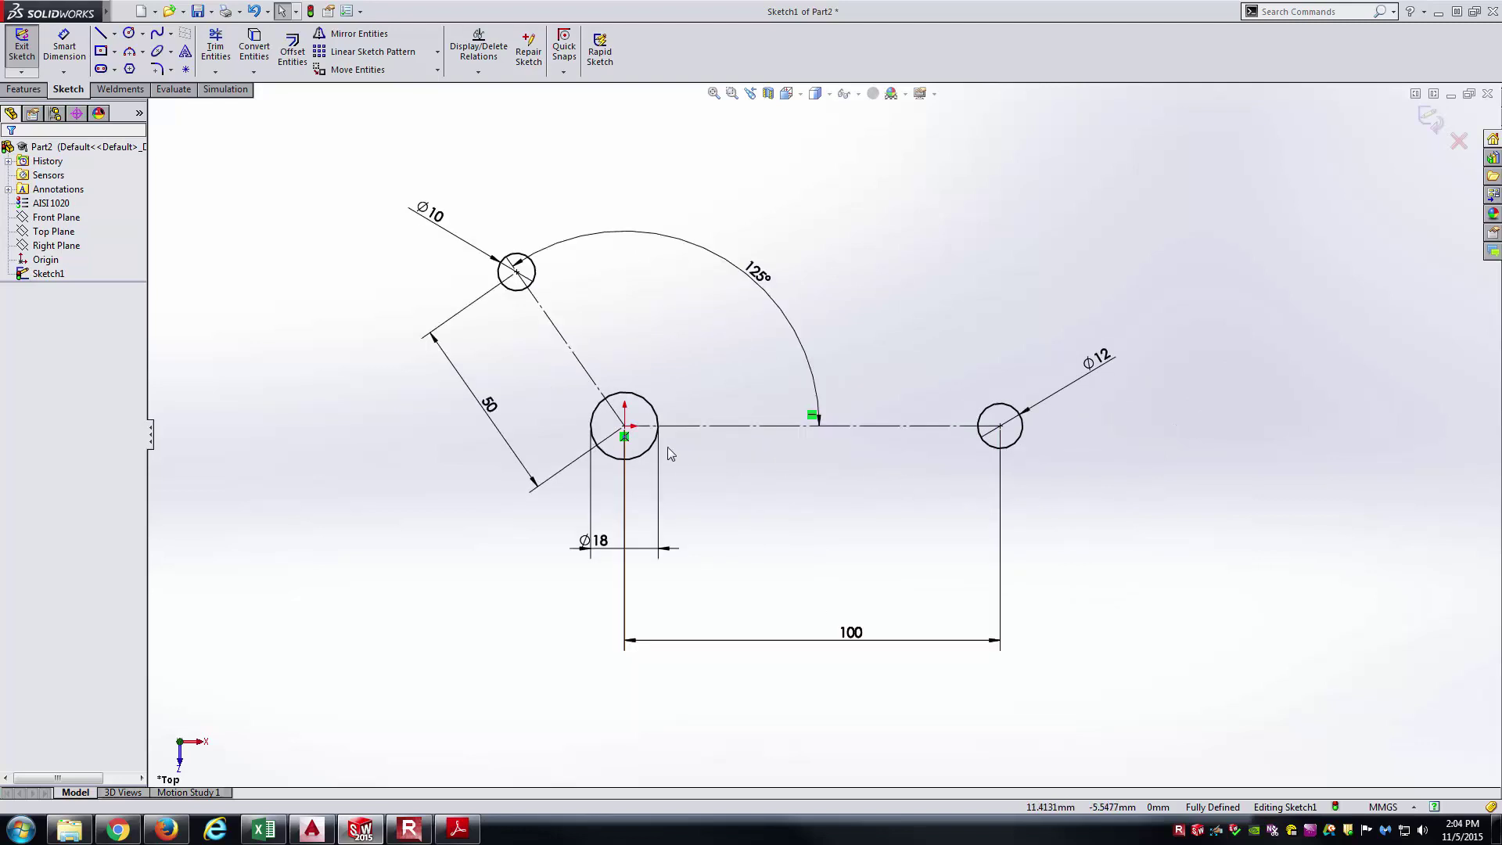
key(alt+Tab)
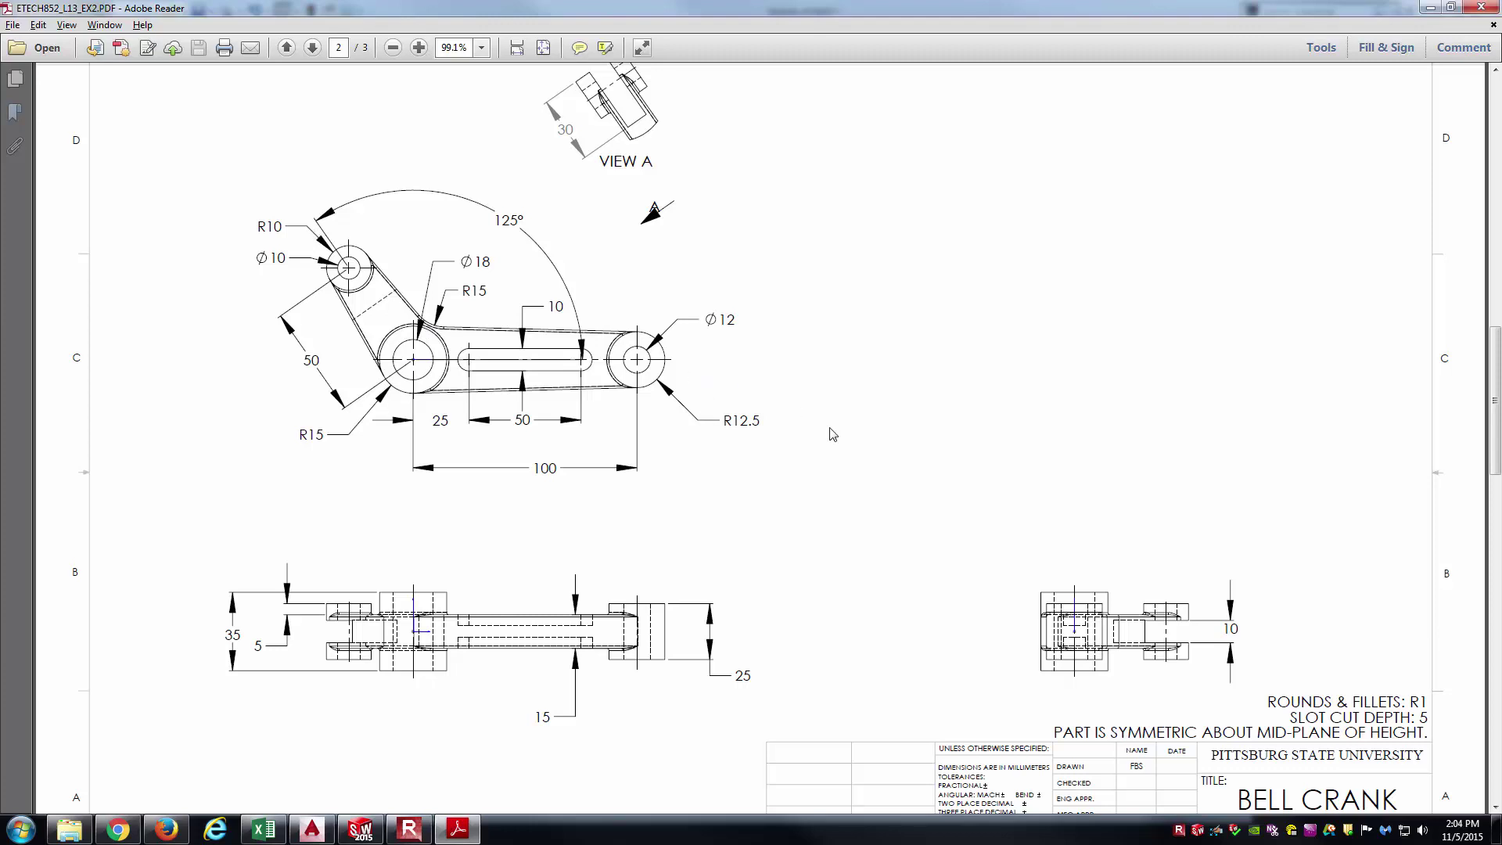
key(alt+Tab)
key(c)
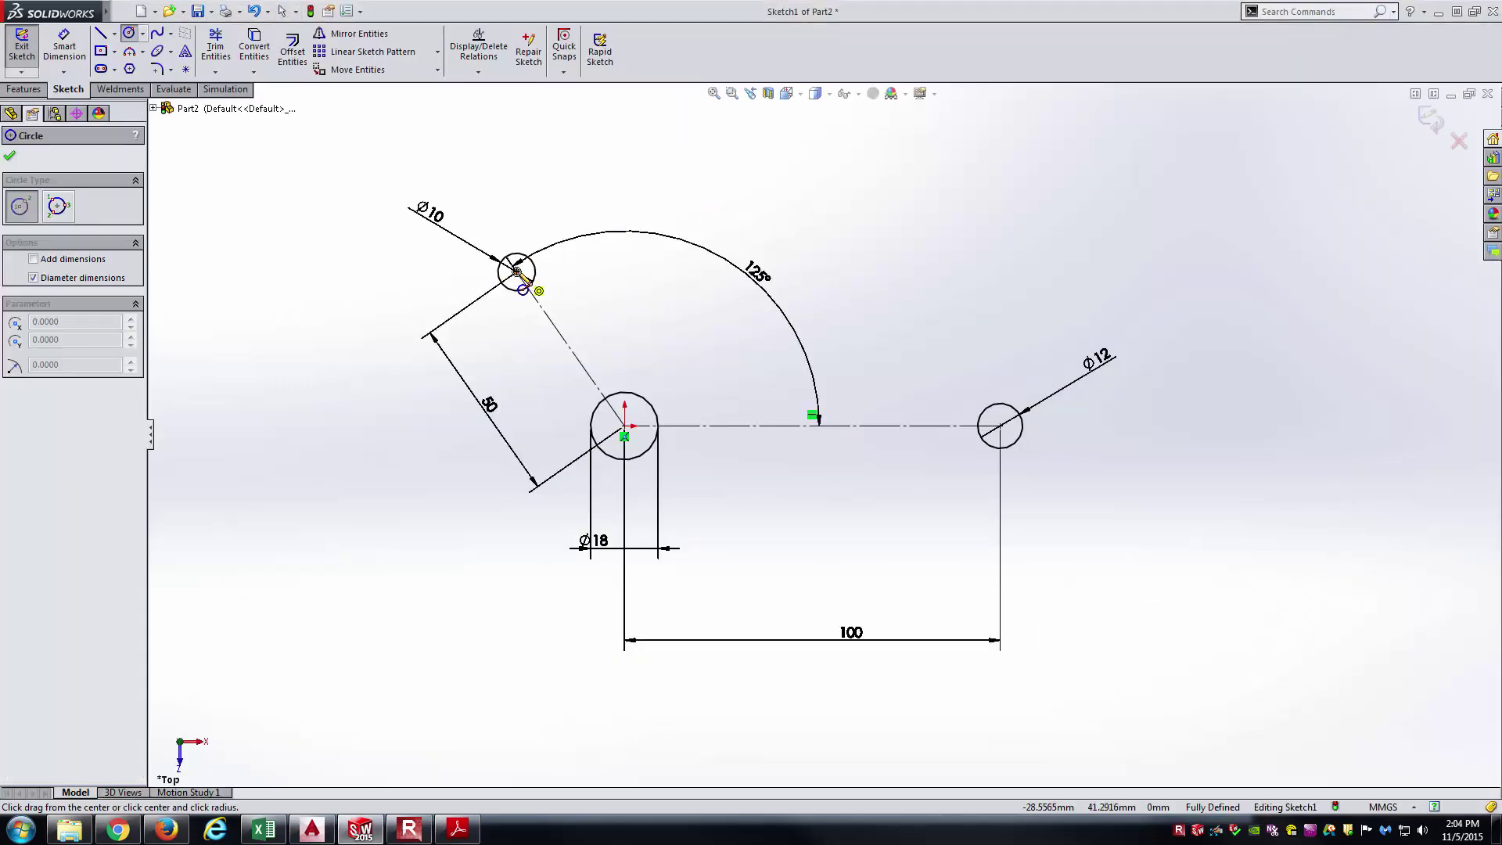
click(516, 270)
click(545, 242)
click(625, 427)
click(674, 402)
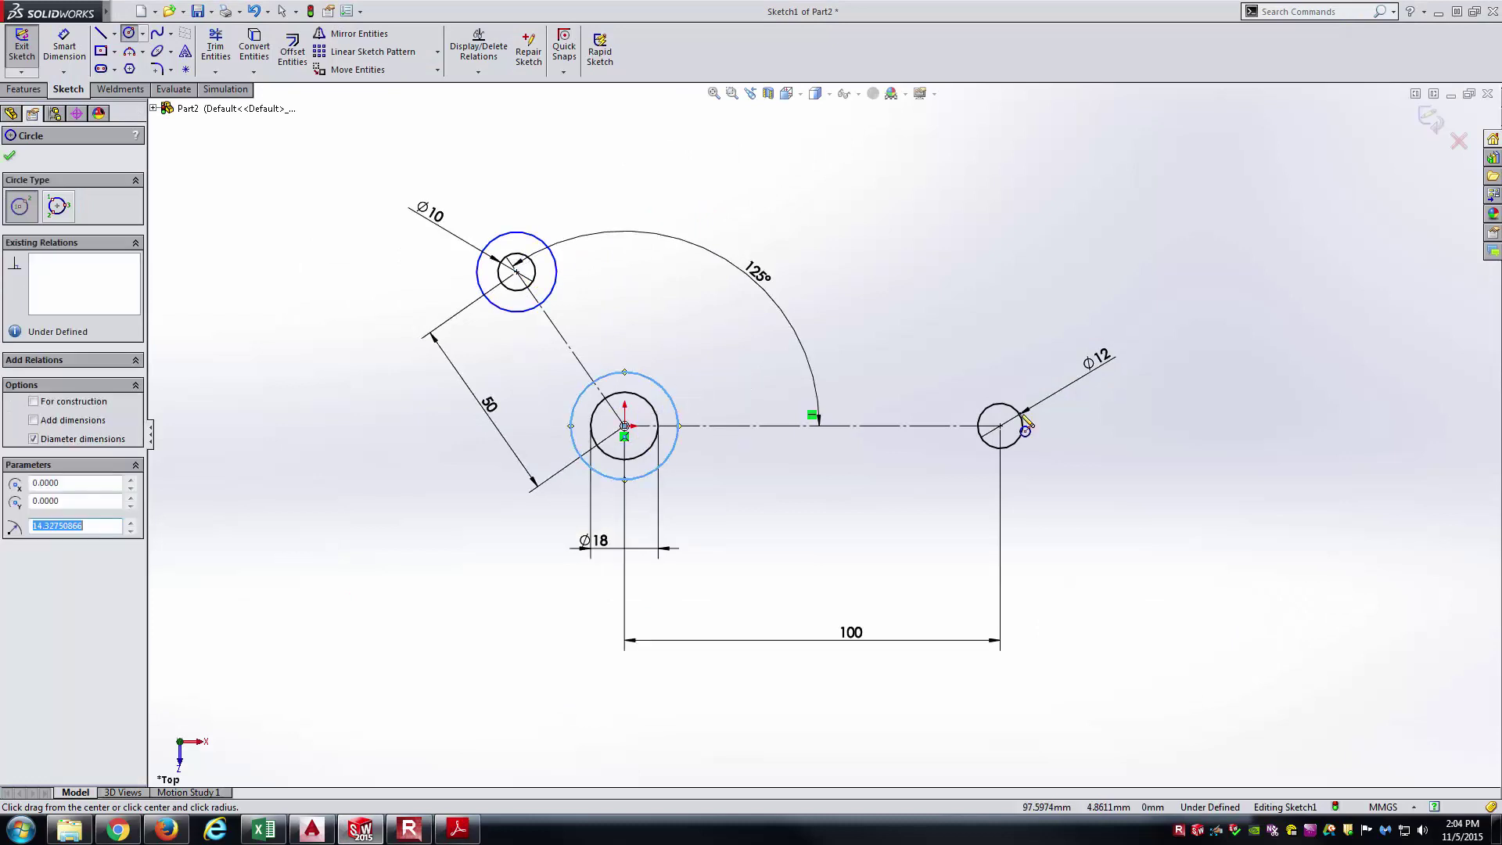
click(1000, 425)
click(1032, 395)
key(Escape)
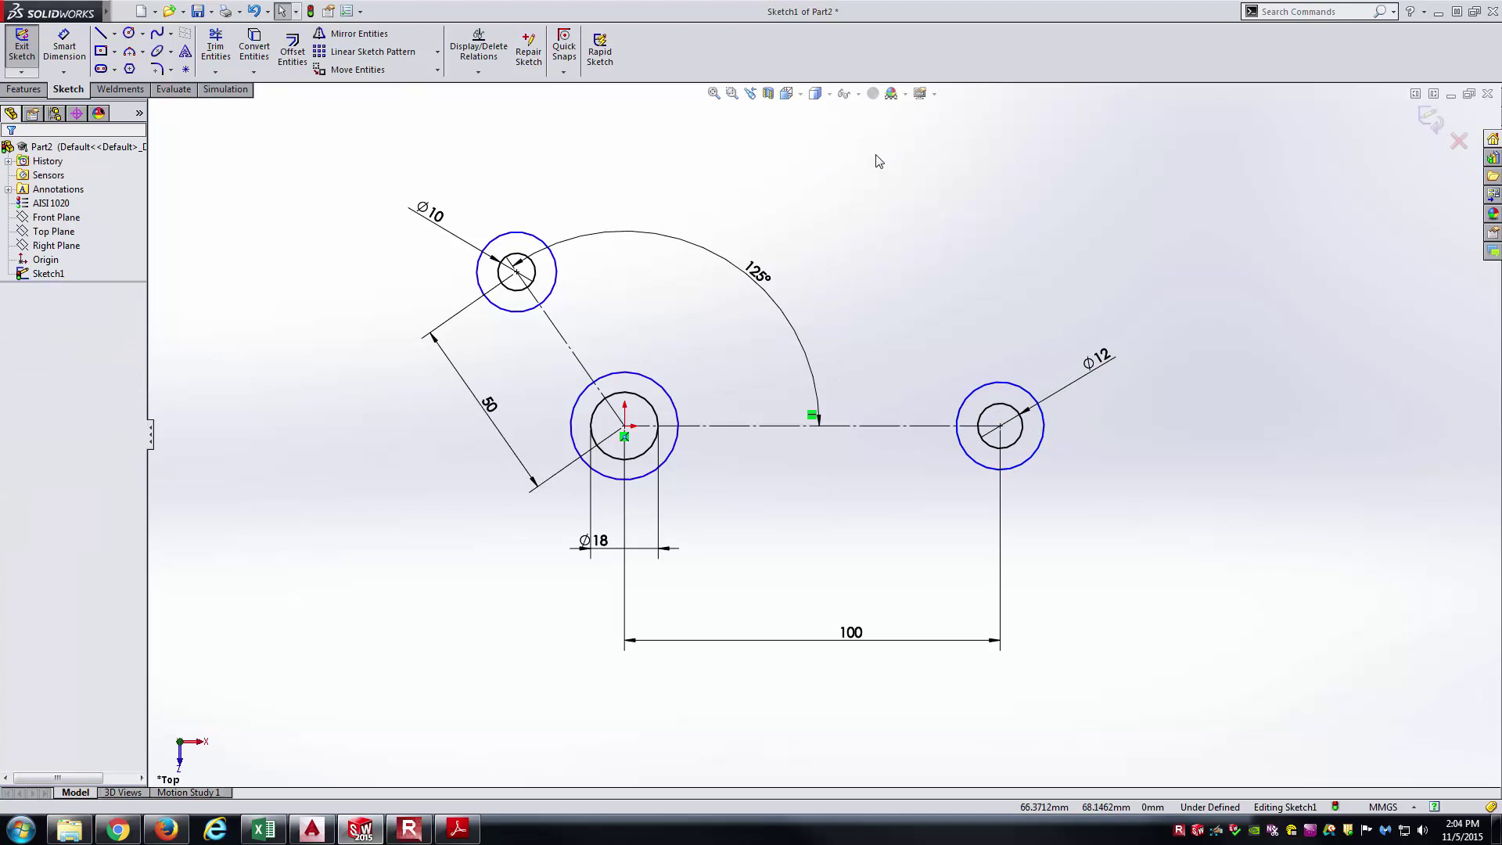
- Dimension the diameter of the outer upper-left circle and place its text below and to the left of the circle
key(d)
click(554, 253)
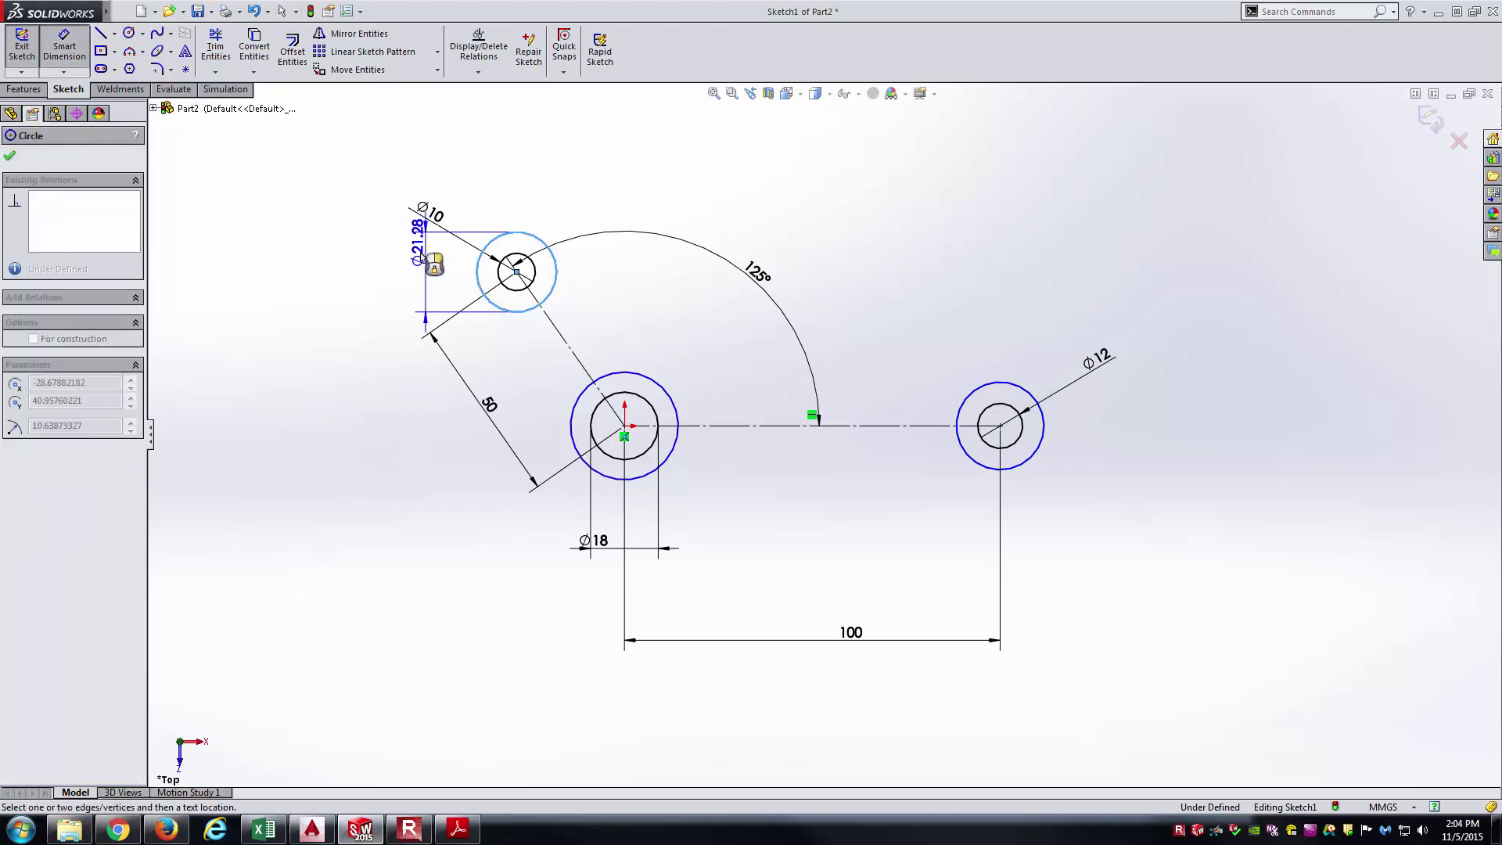
click(404, 313)
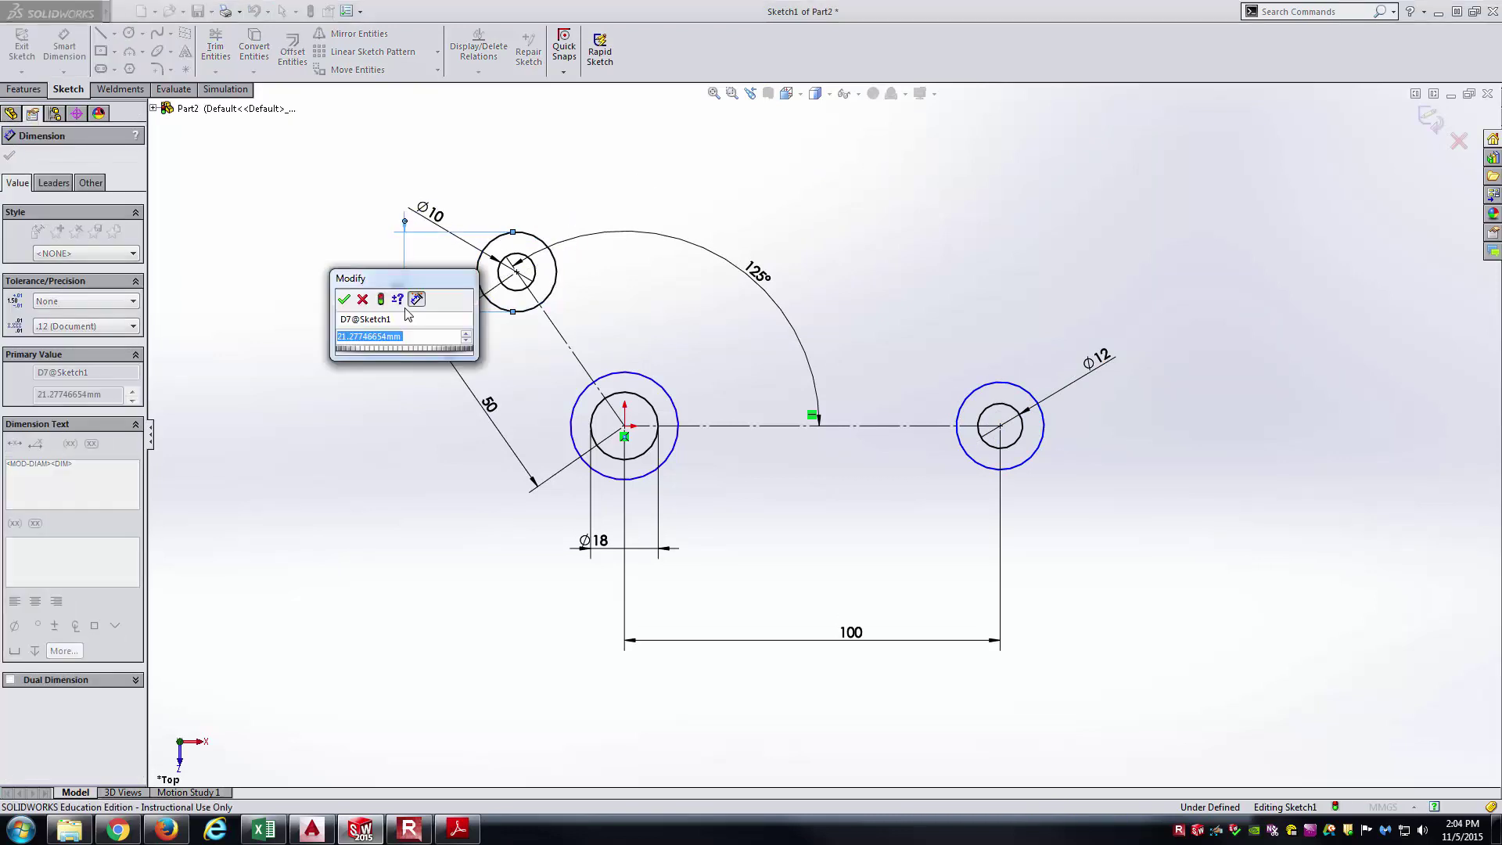
click(344, 299)
key(Escape)
drag(405, 313, 321, 367)
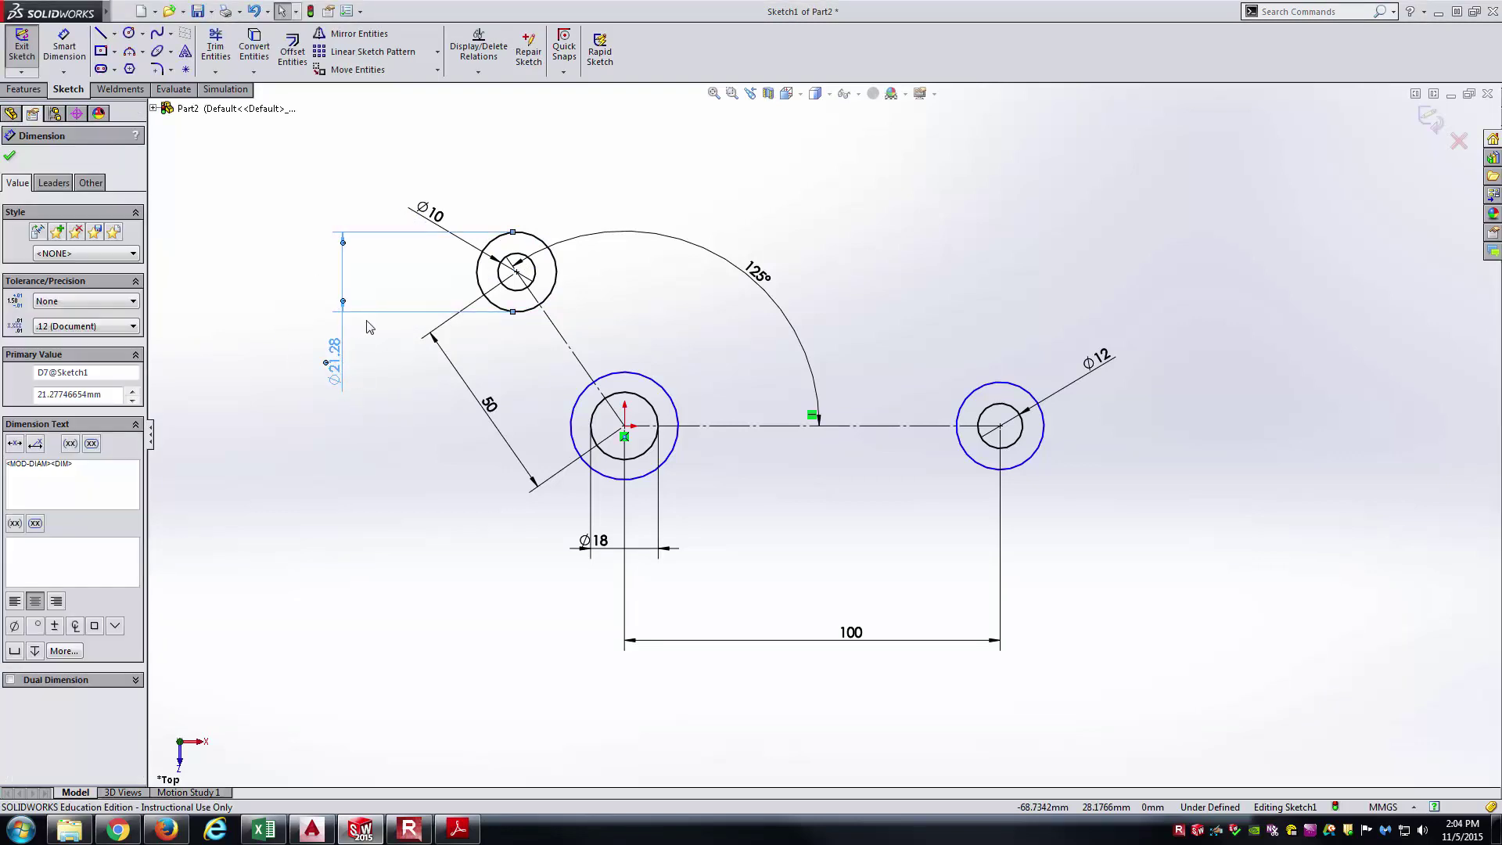
click(399, 373)
- Check the upper-left boss size in the PDF drawing, then display the outer upper-left circle's dimension as a radius beside the circle
key(alt+Tab)
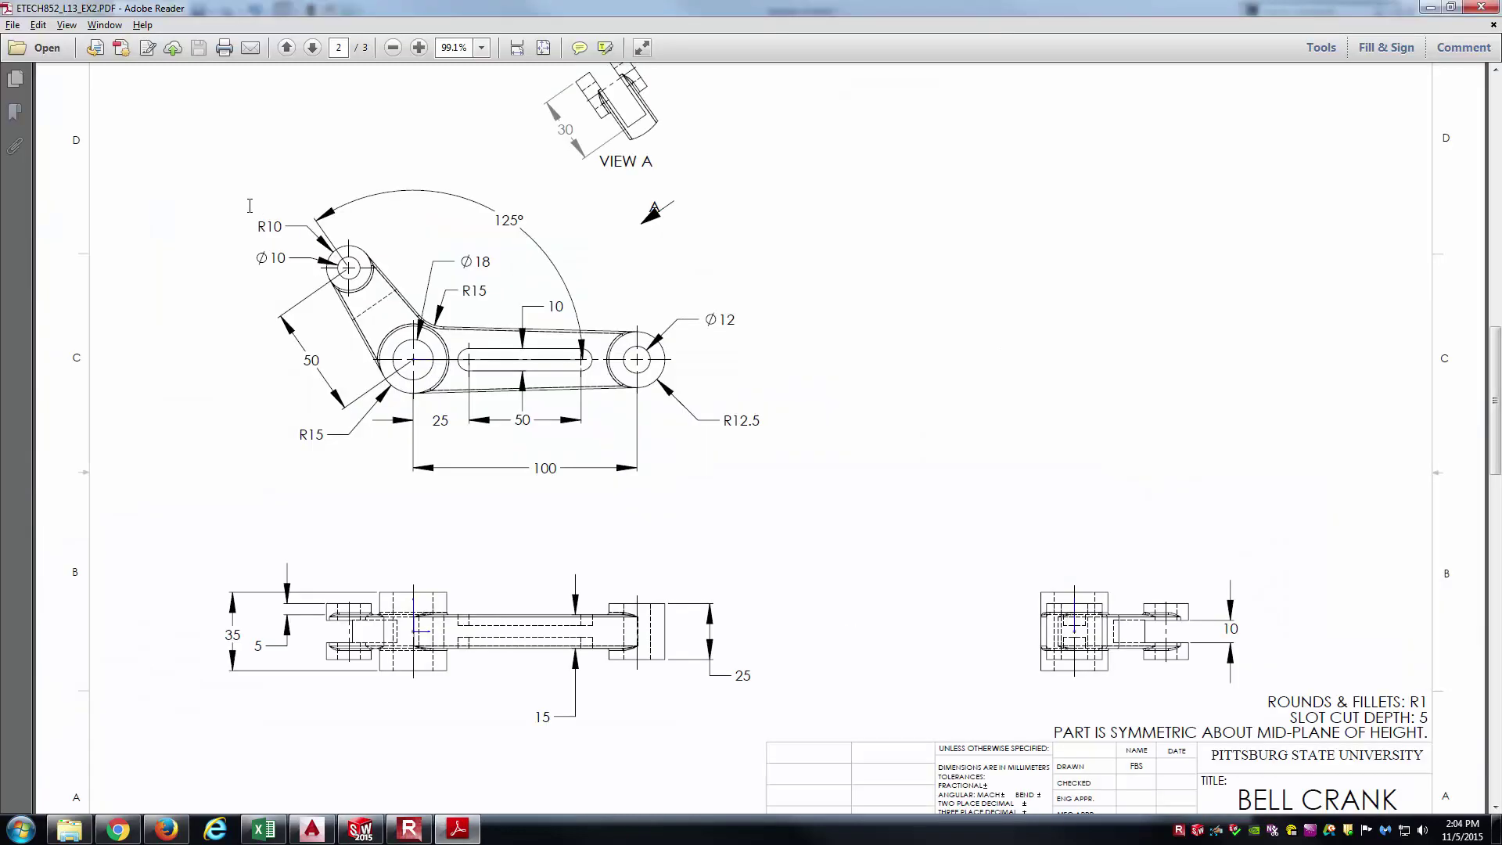
key(alt+Tab)
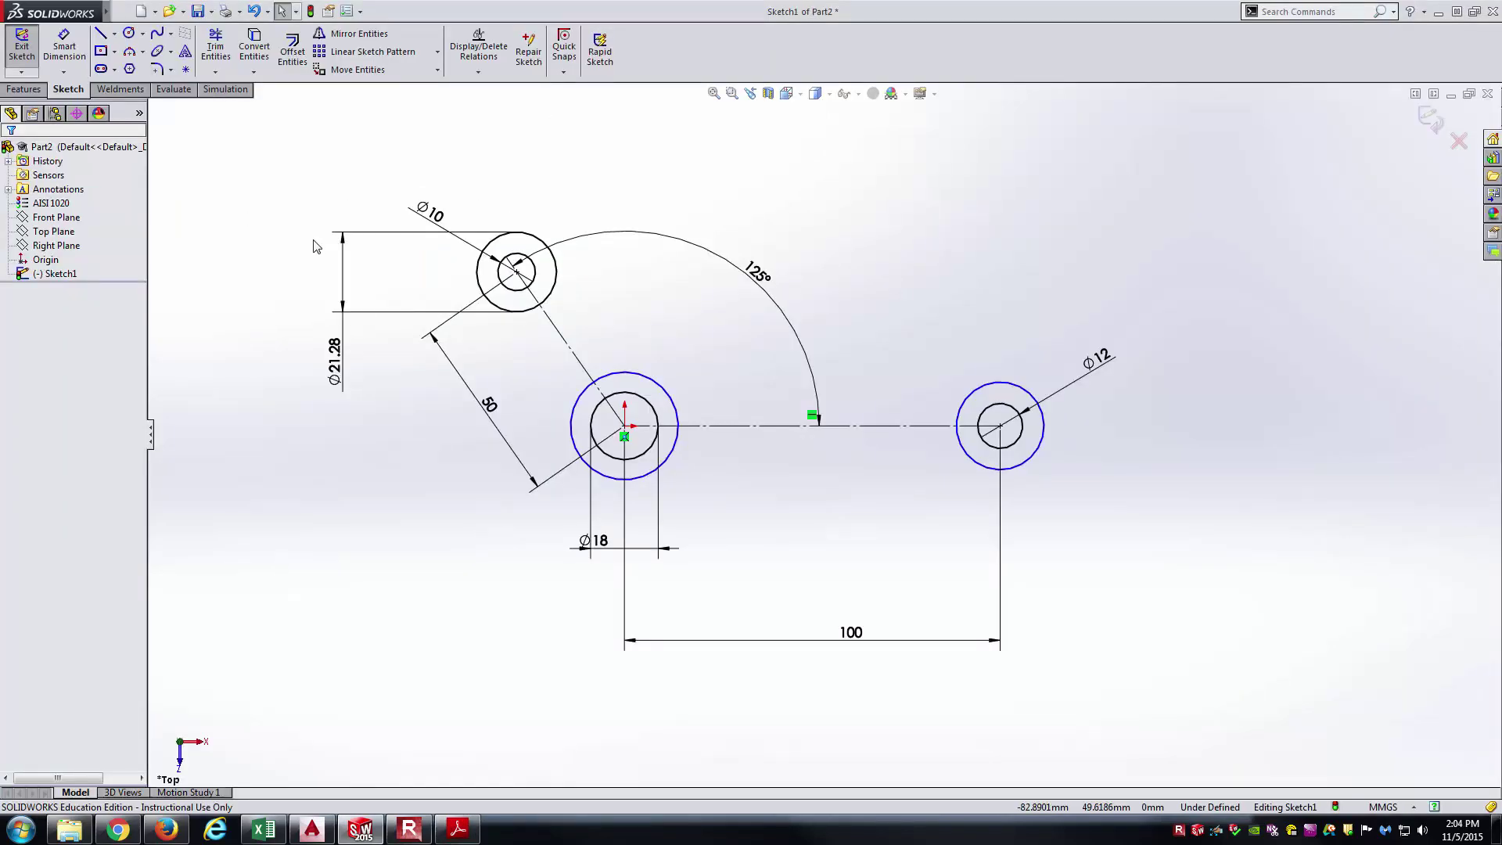
click(334, 358)
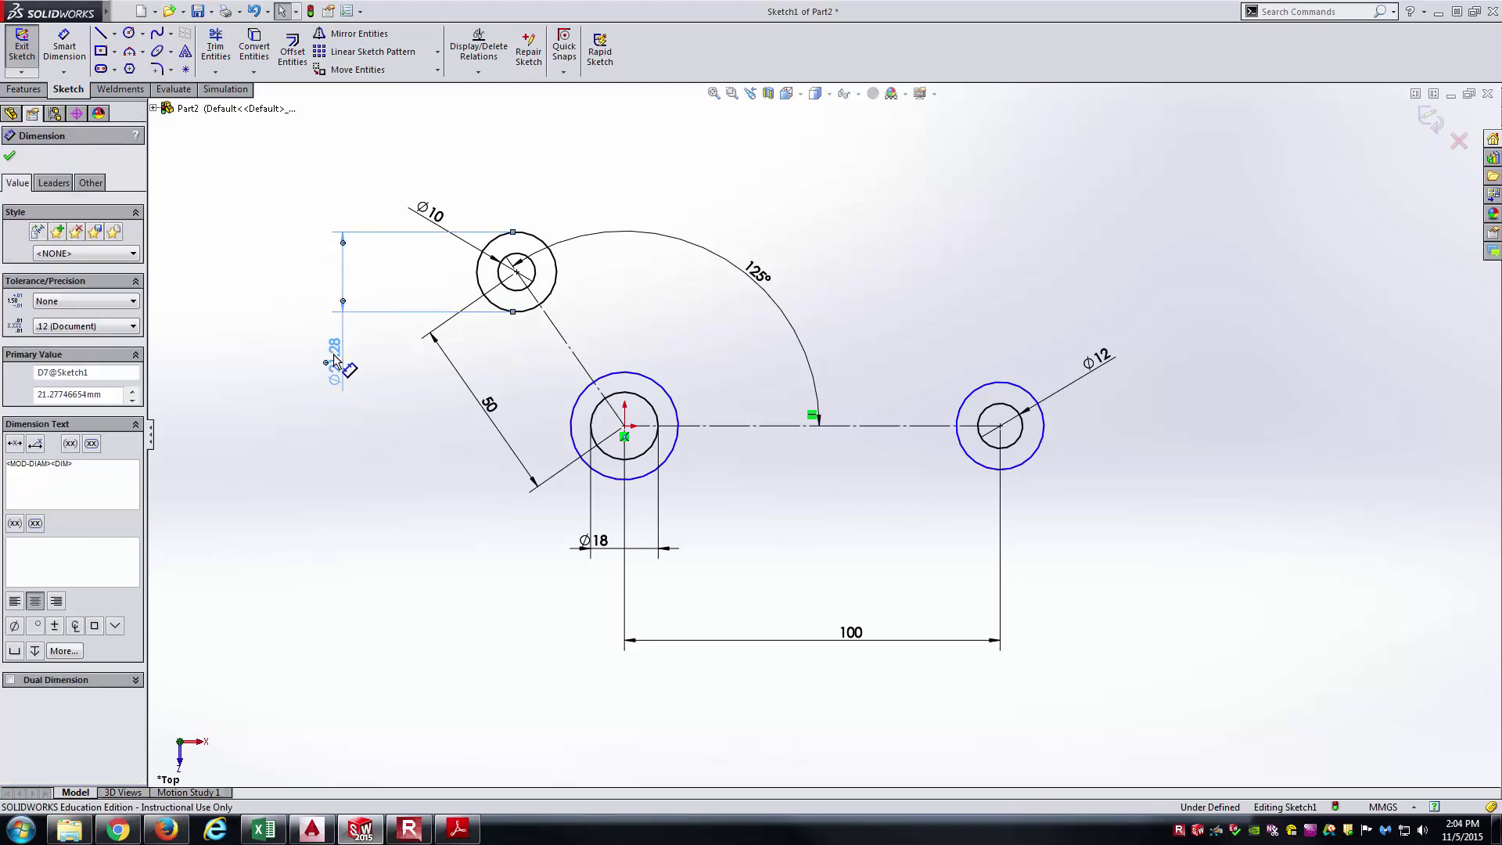
click(54, 185)
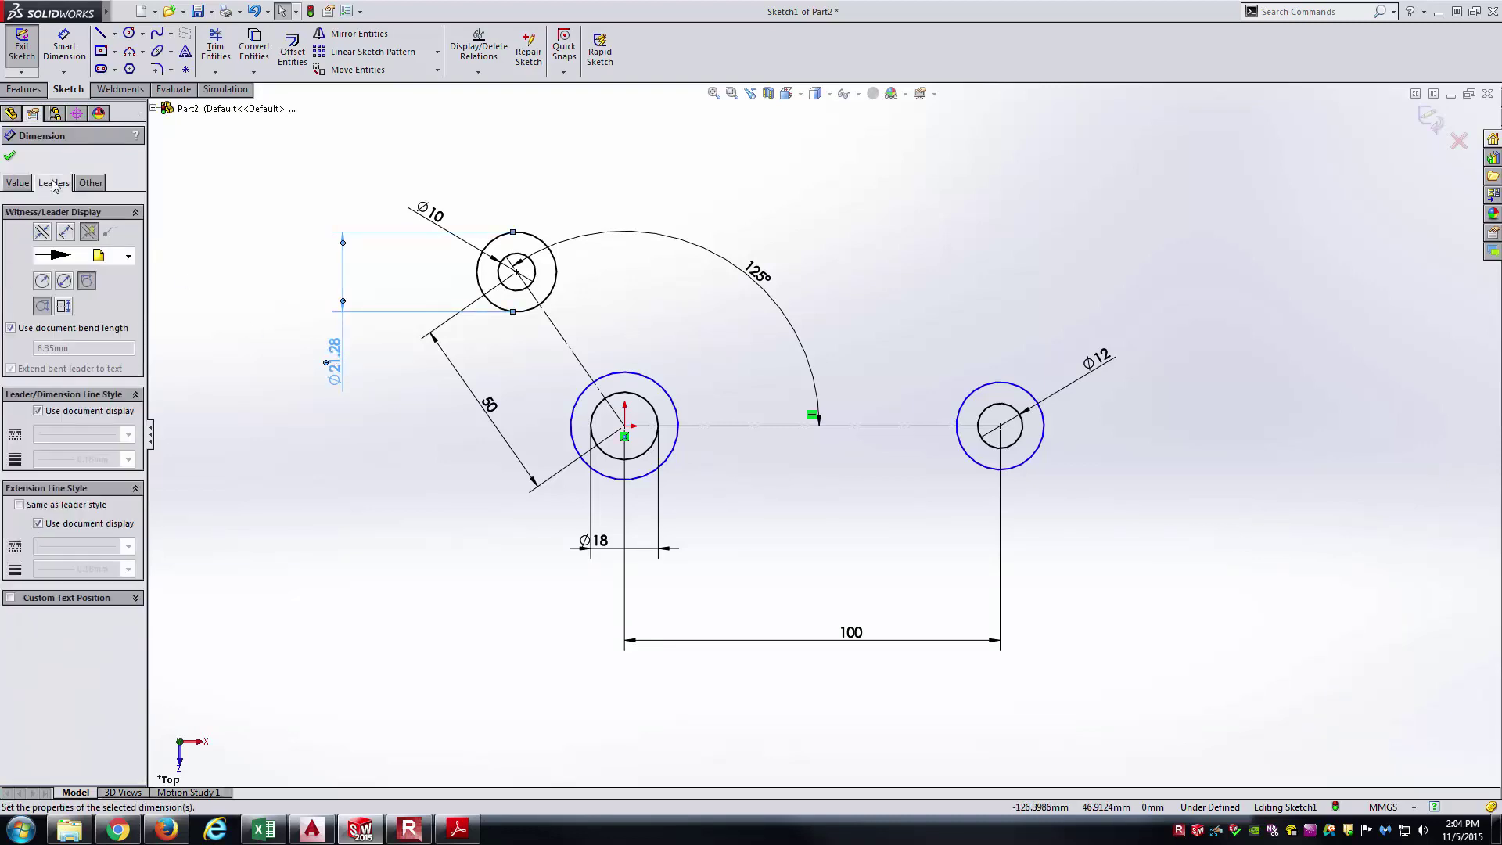
click(44, 286)
click(350, 383)
drag(349, 340, 391, 291)
click(379, 362)
- Recheck the upper-left boss in the PDF drawing and set the outer circle's radius to 10 mm
key(alt+Tab)
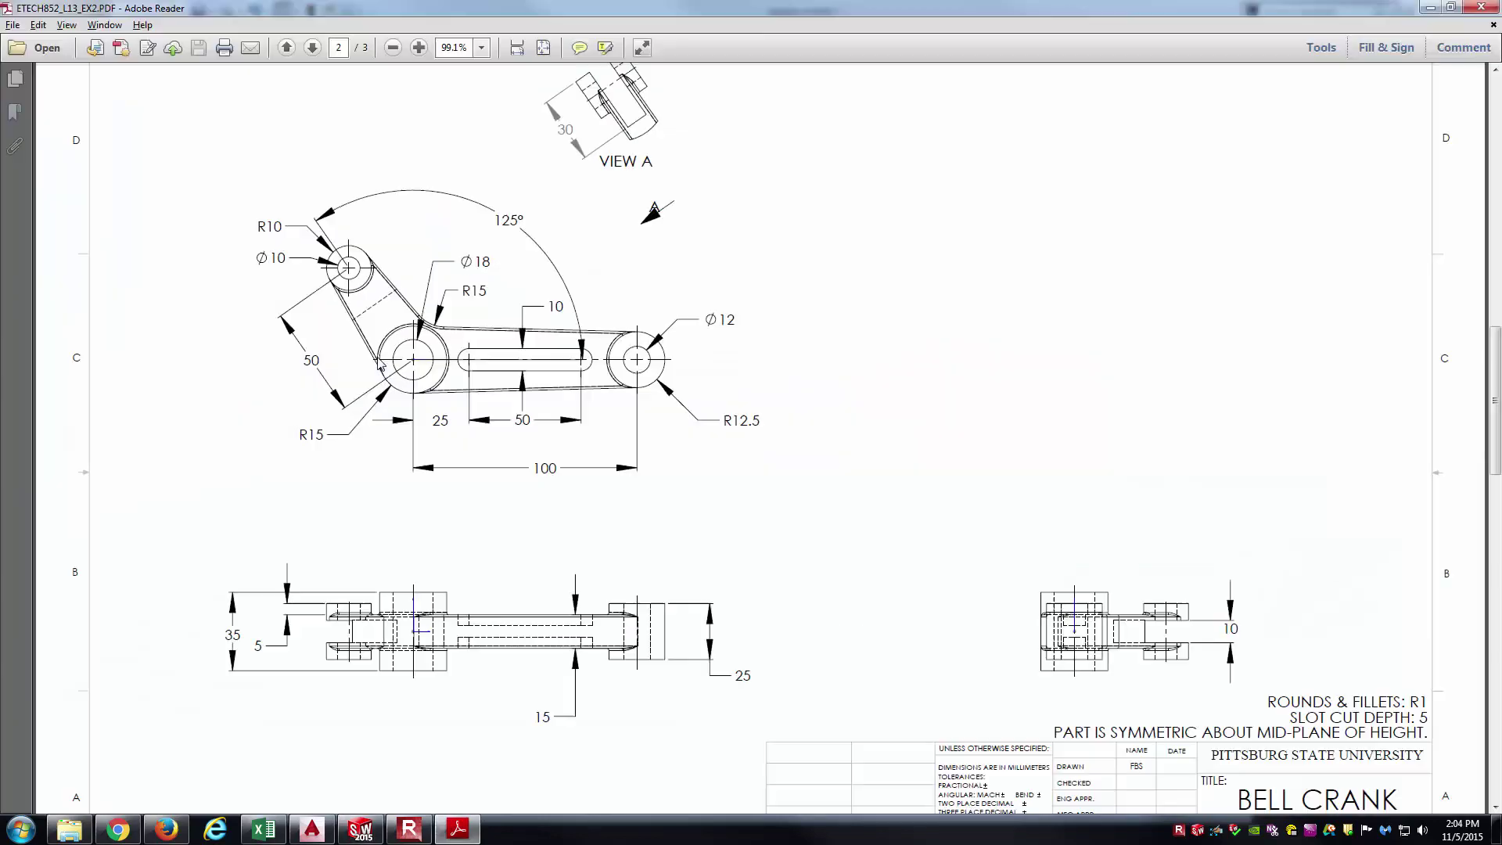
key(alt+Tab)
double_click(387, 291)
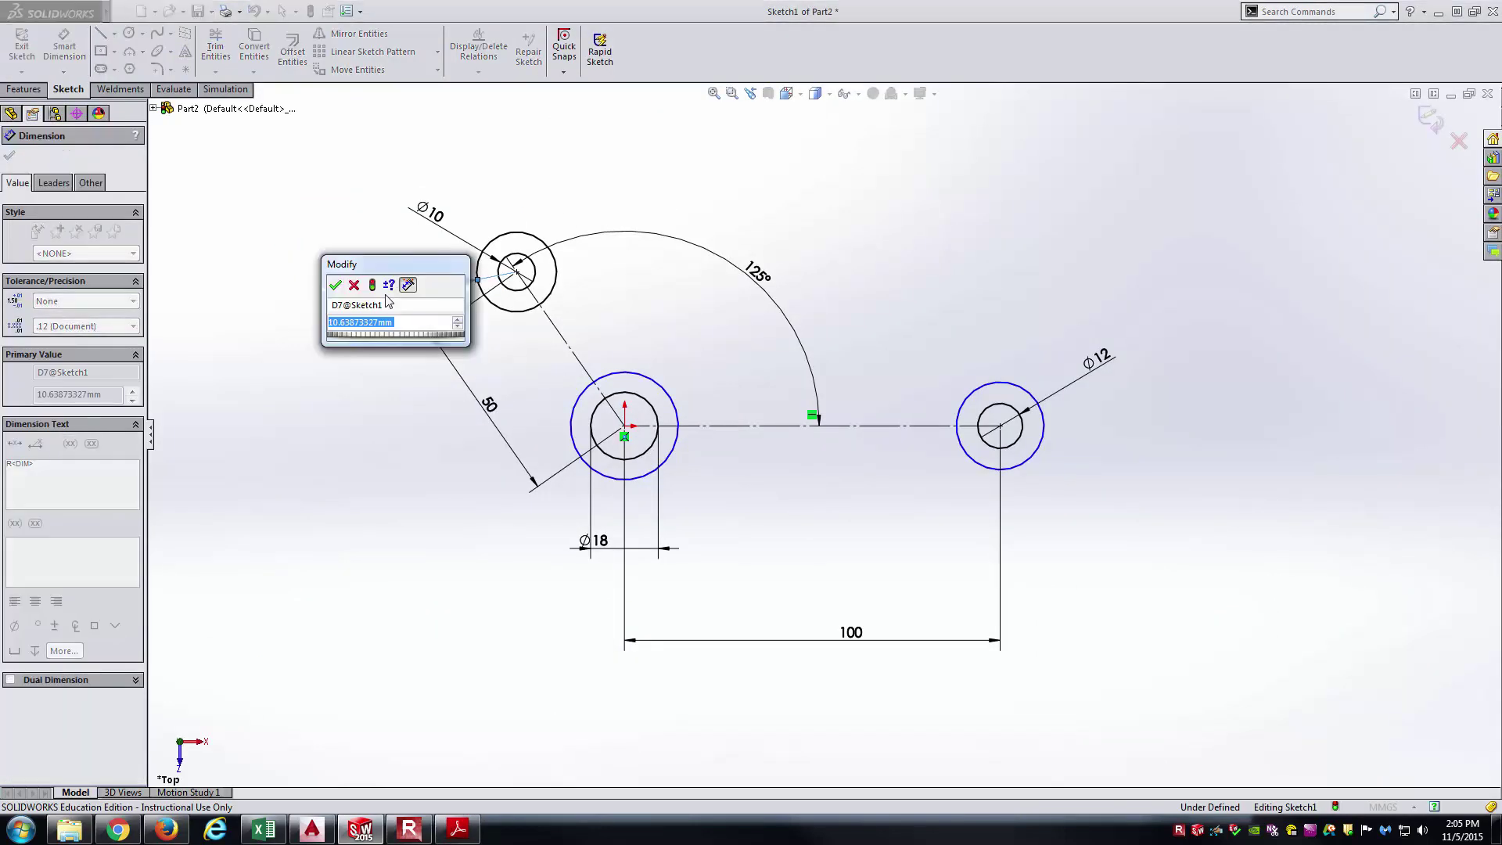
text(10)
key(Return)
click(344, 221)
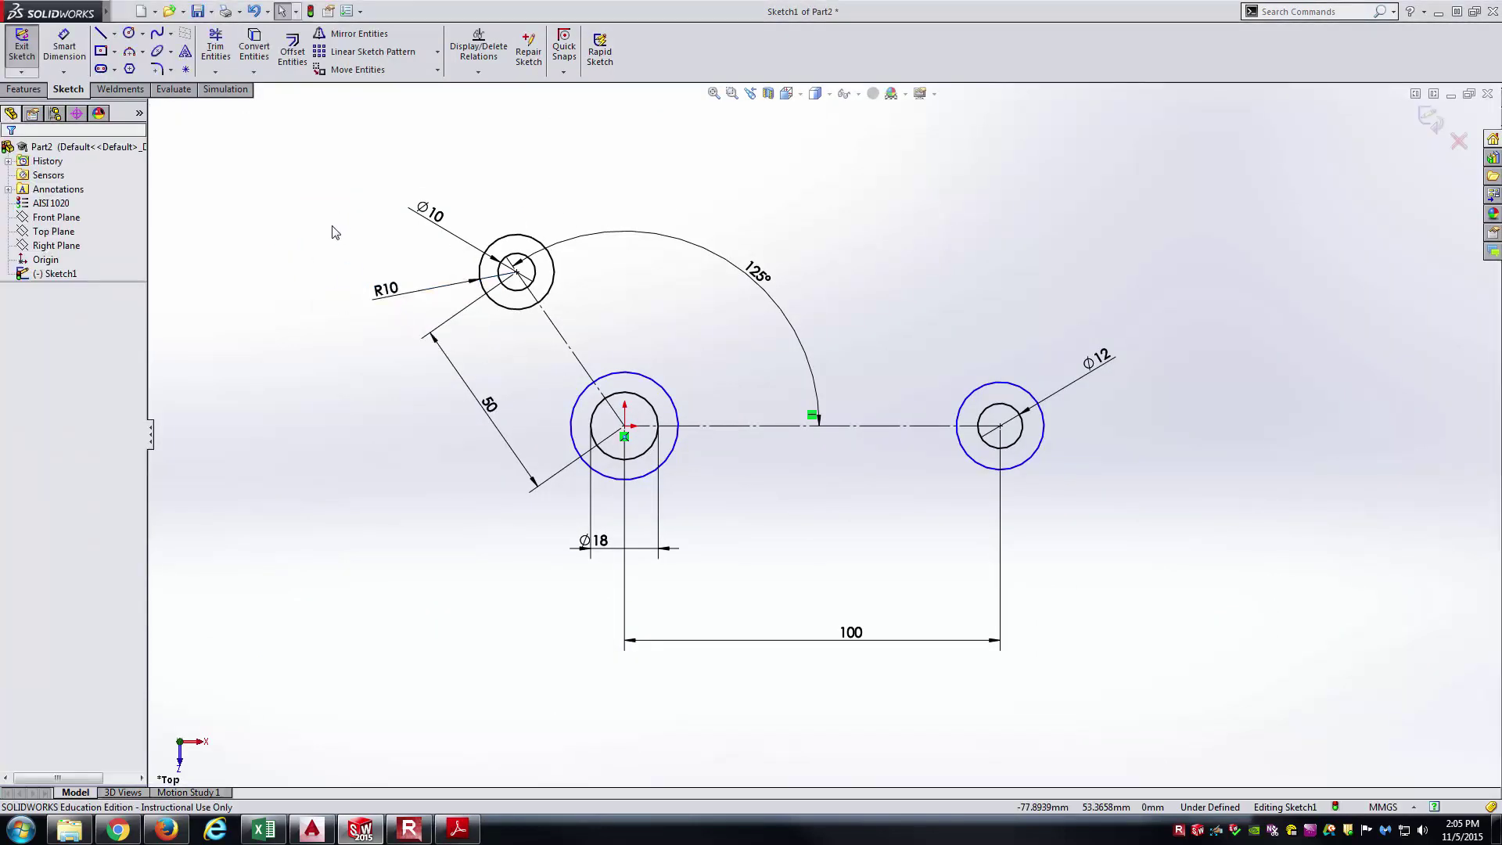
- Look up the center boss size in the PDF drawing and dimension the outer origin circle's diameter, with the text below and left of it
key(alt+Tab)
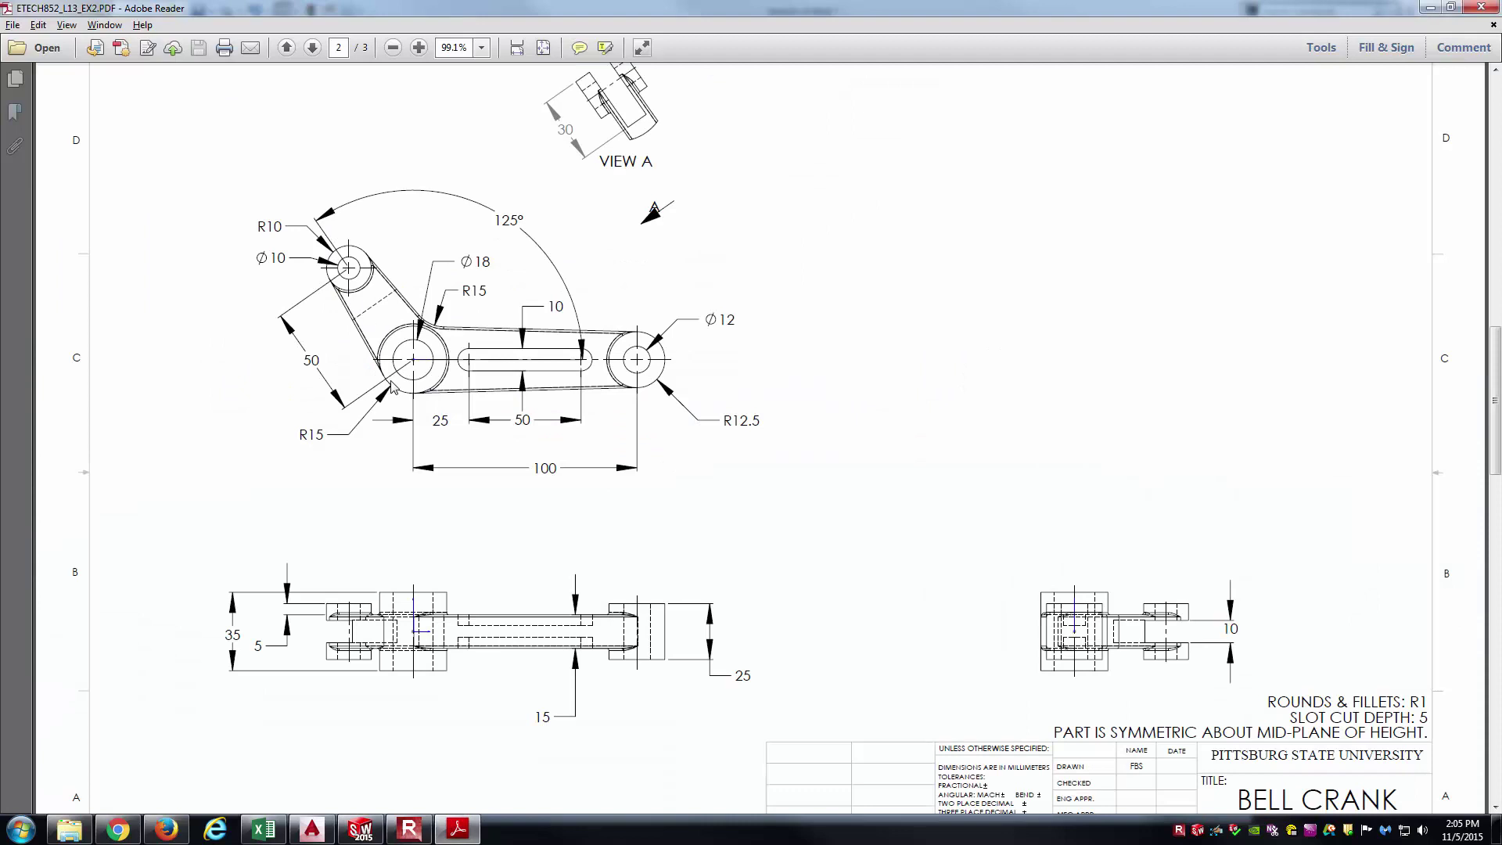
key(alt+Tab)
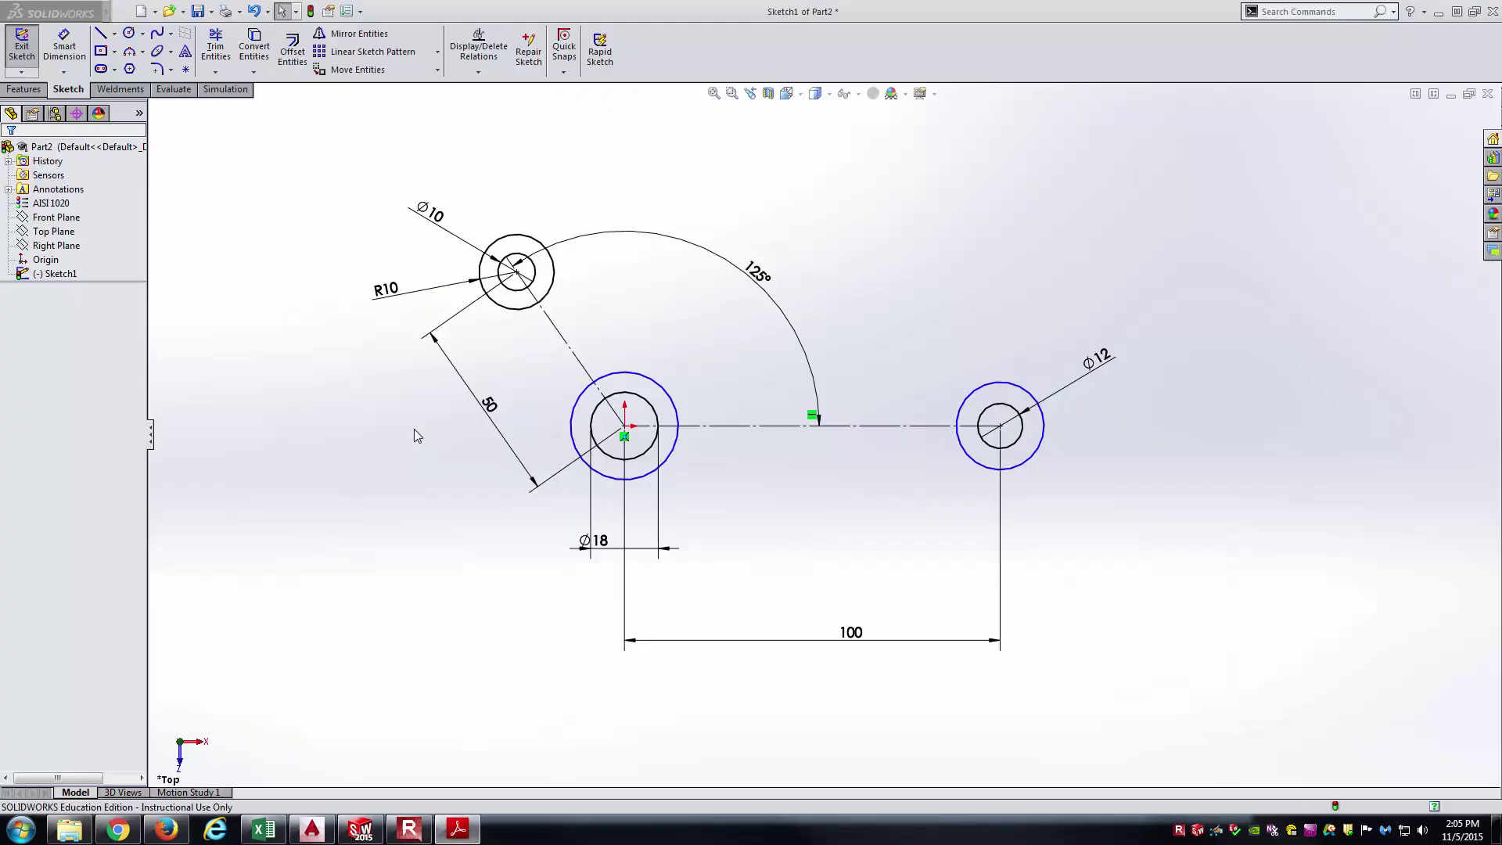
key(d)
click(571, 427)
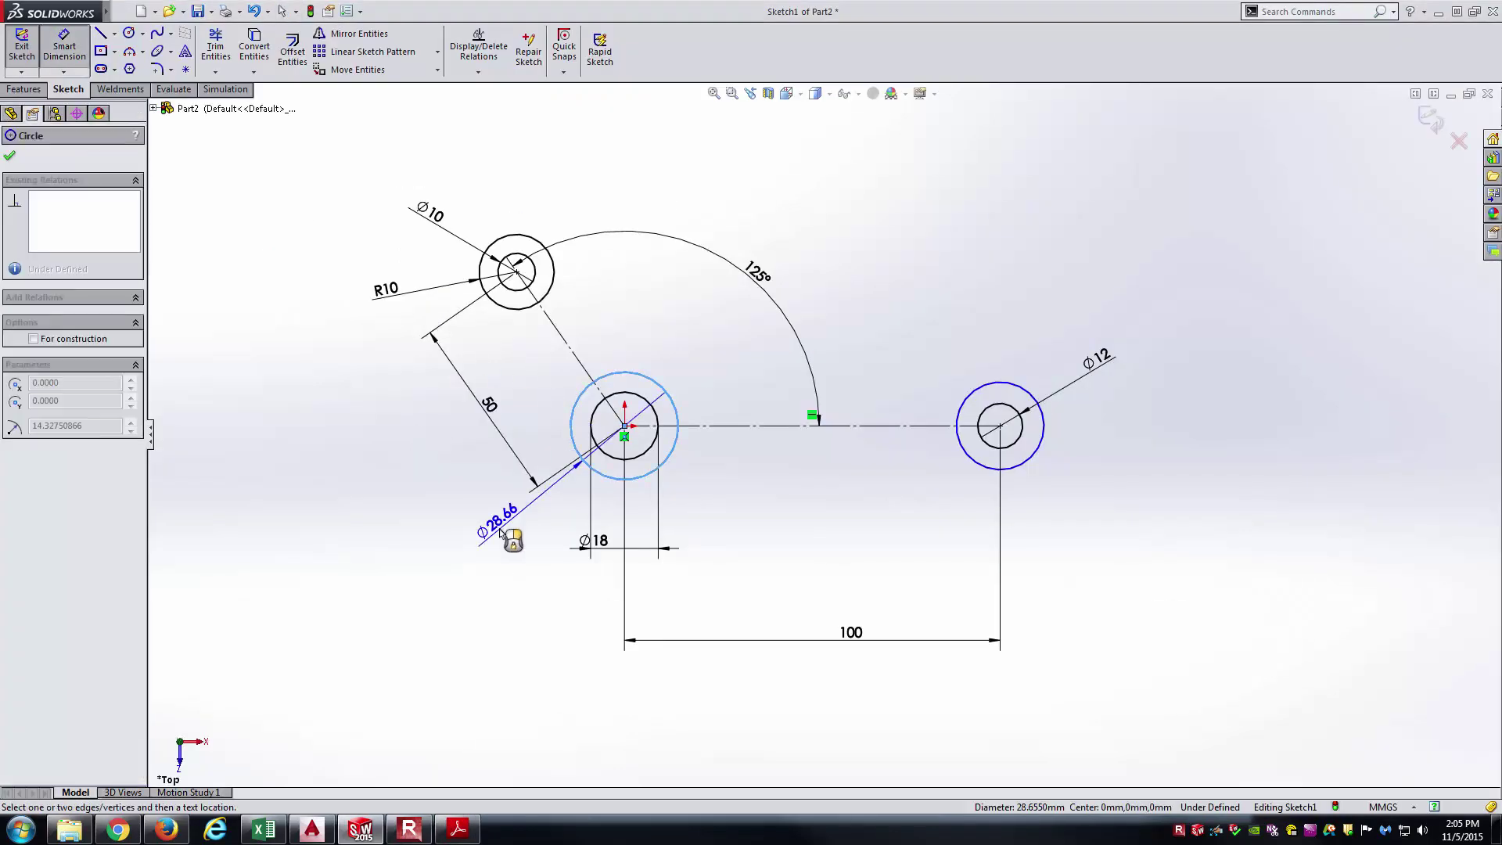
click(486, 534)
key(Return)
click(437, 485)
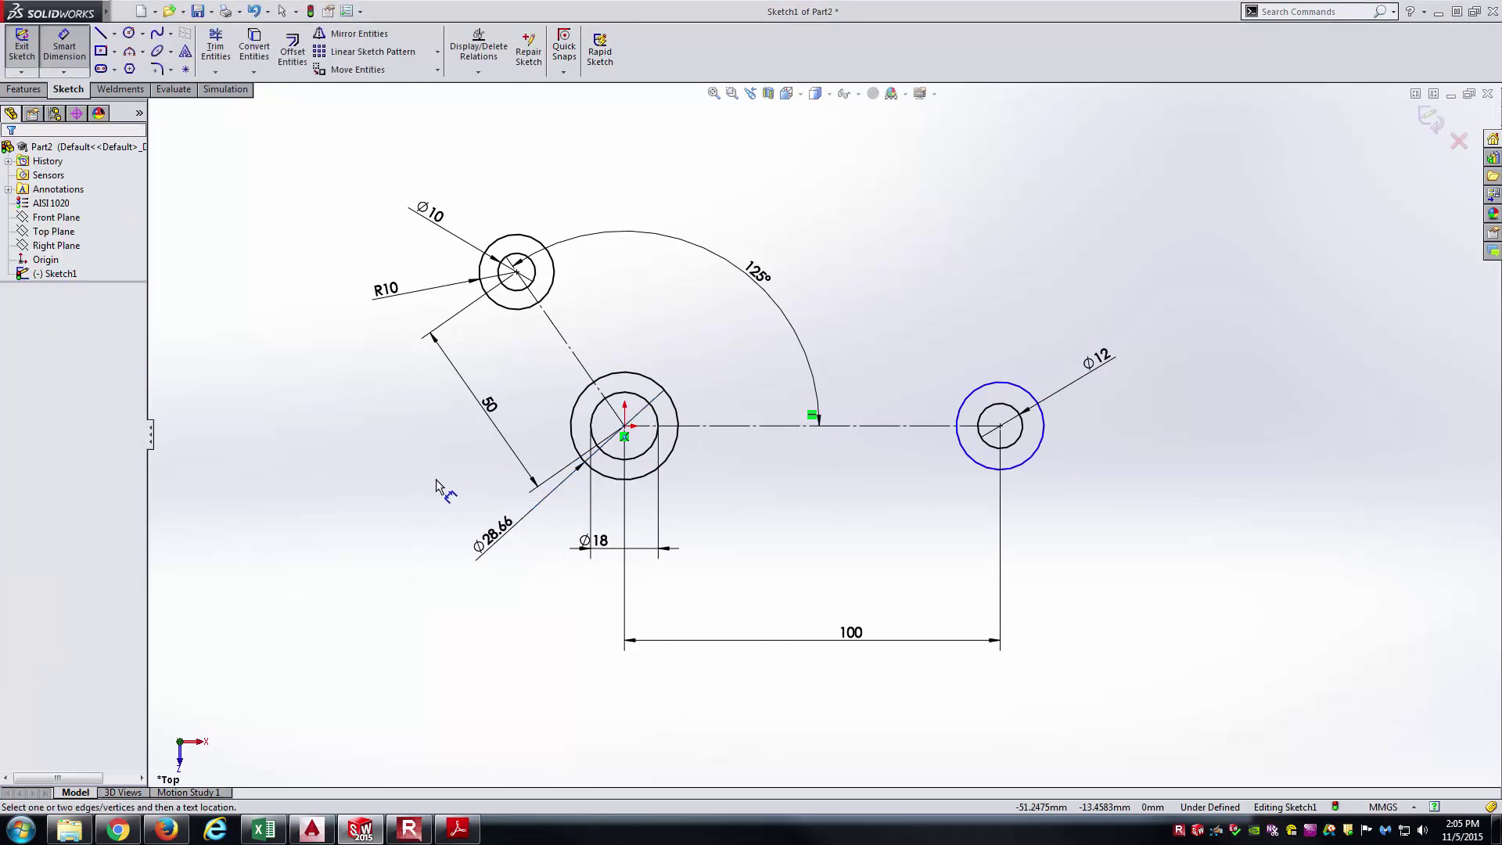
- Display the outer origin circle's dimension as a radius and set it to 15 mm
click(490, 522)
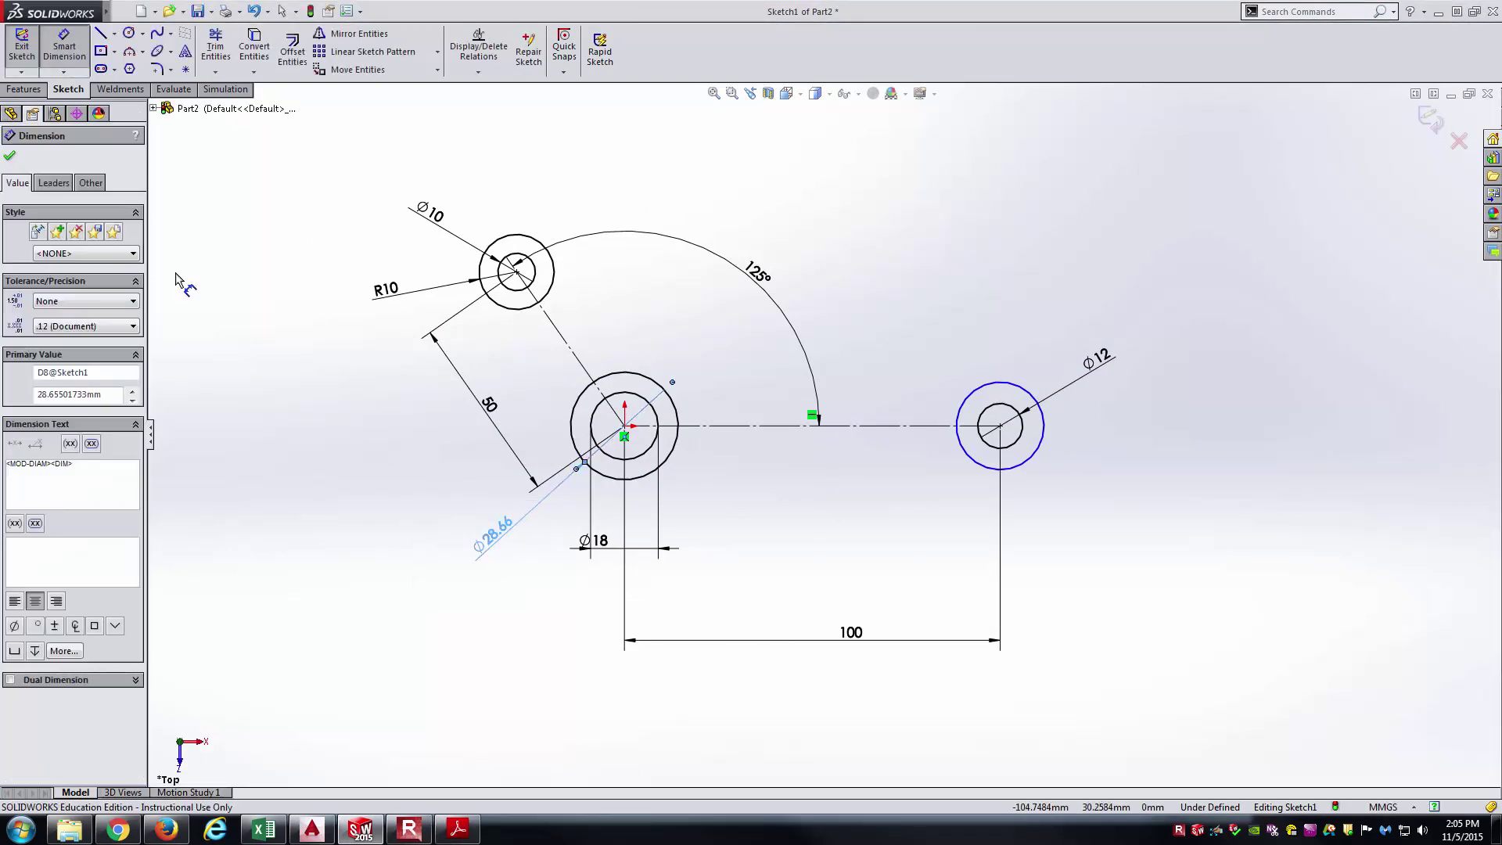
click(54, 183)
click(42, 281)
click(352, 469)
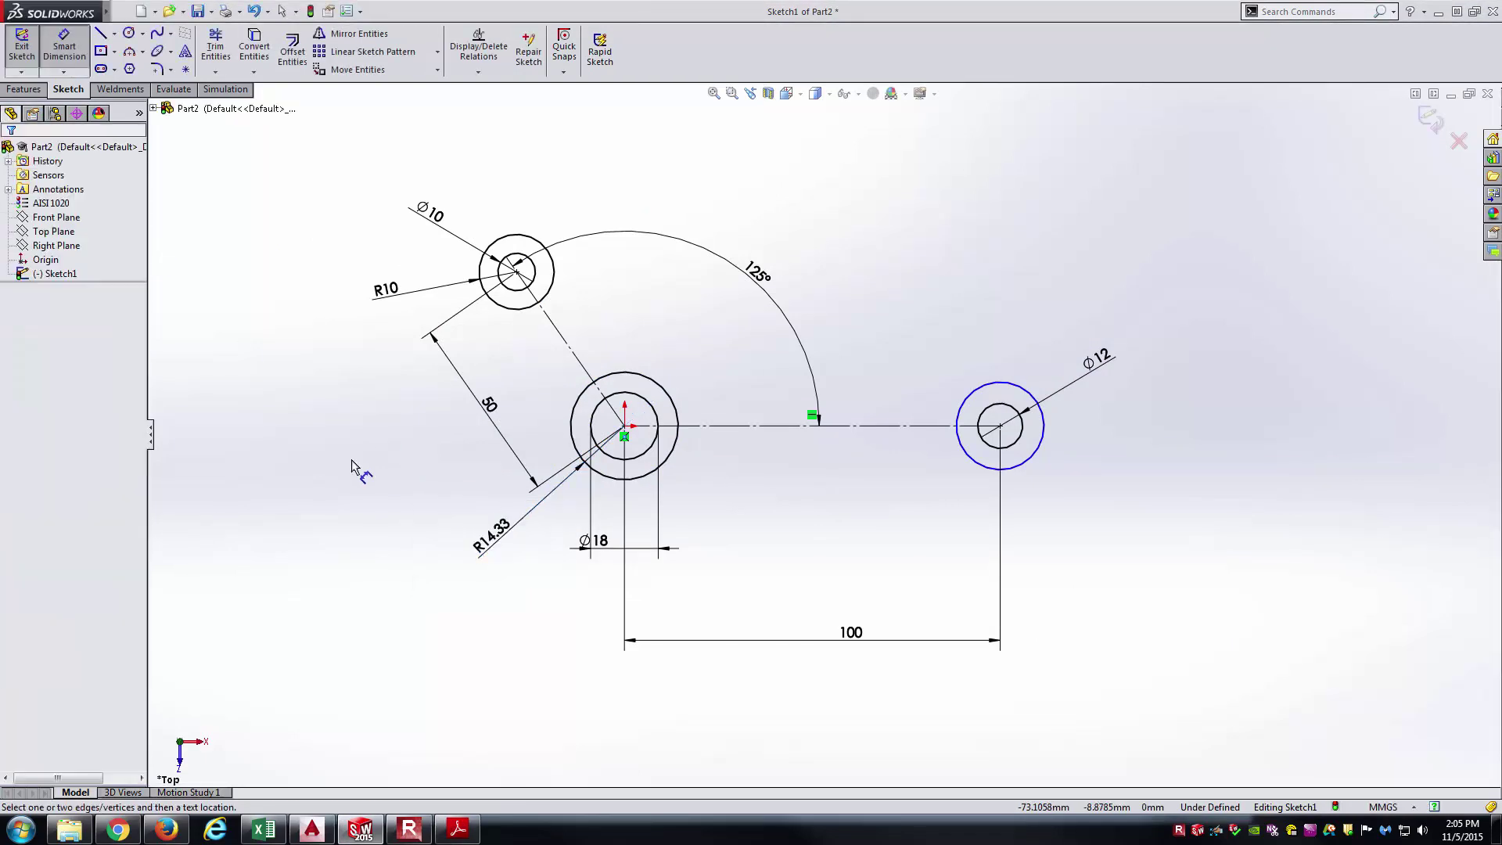
double_click(484, 523)
text(15)
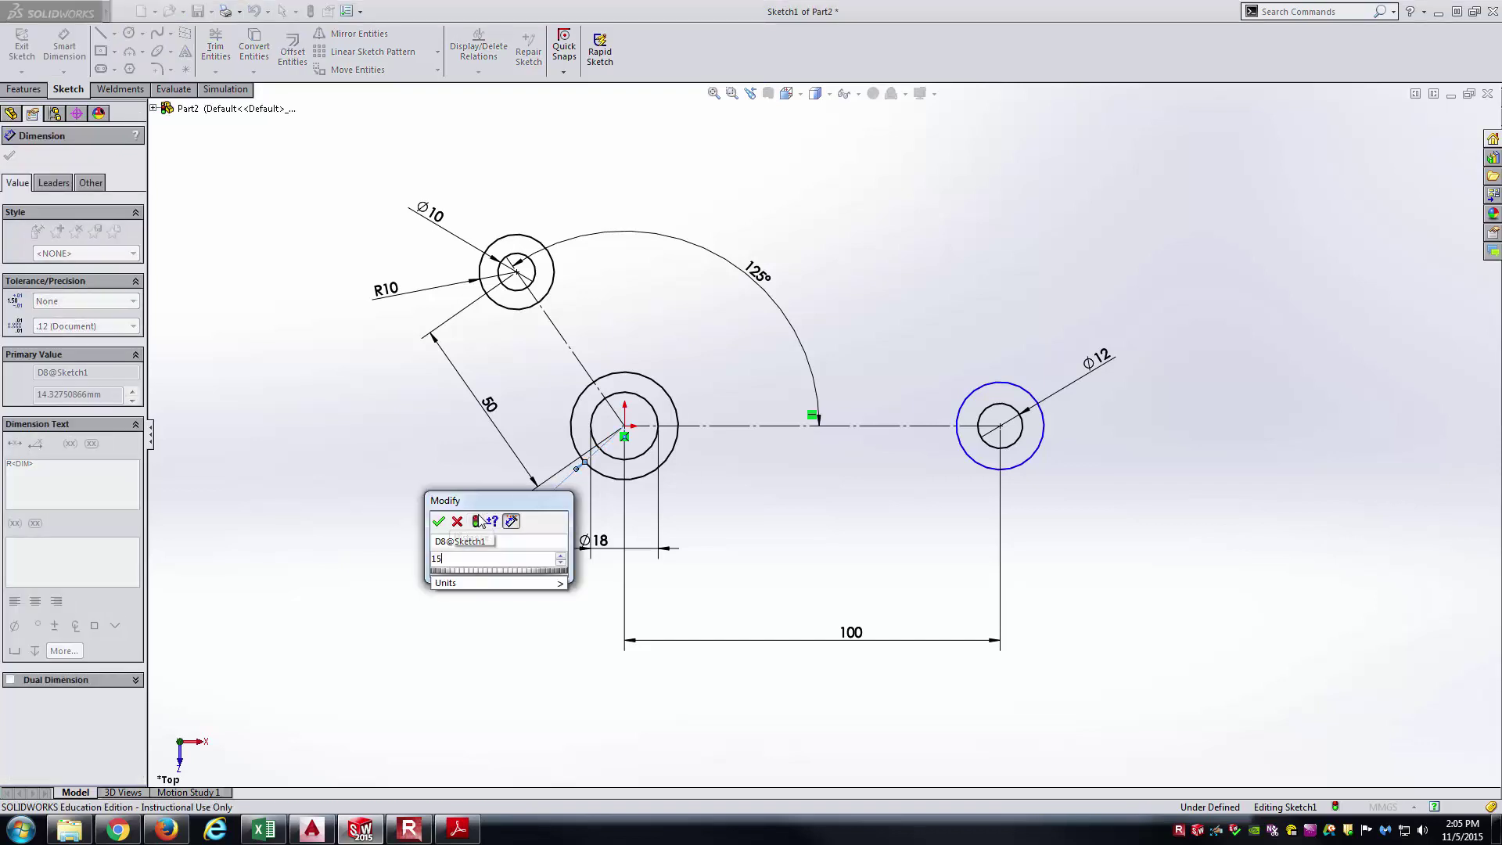
key(Return)
key(Escape)
- Look up the right-hand boss size in the PDF drawing and dimension the outer right circle's diameter, with the text below and right of it
key(alt+Tab)
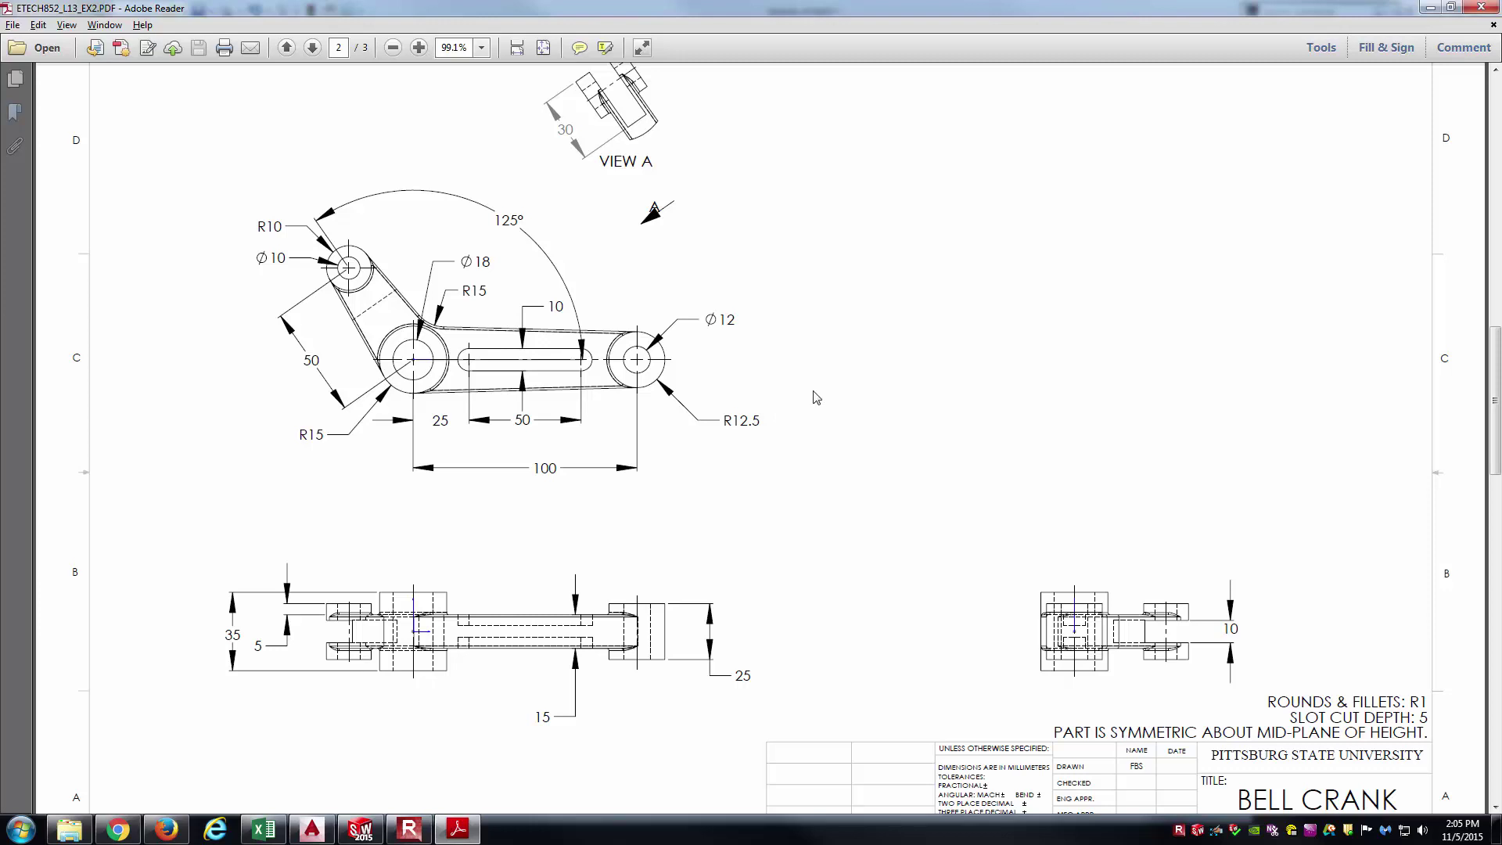
key(alt+Tab)
click(1000, 426)
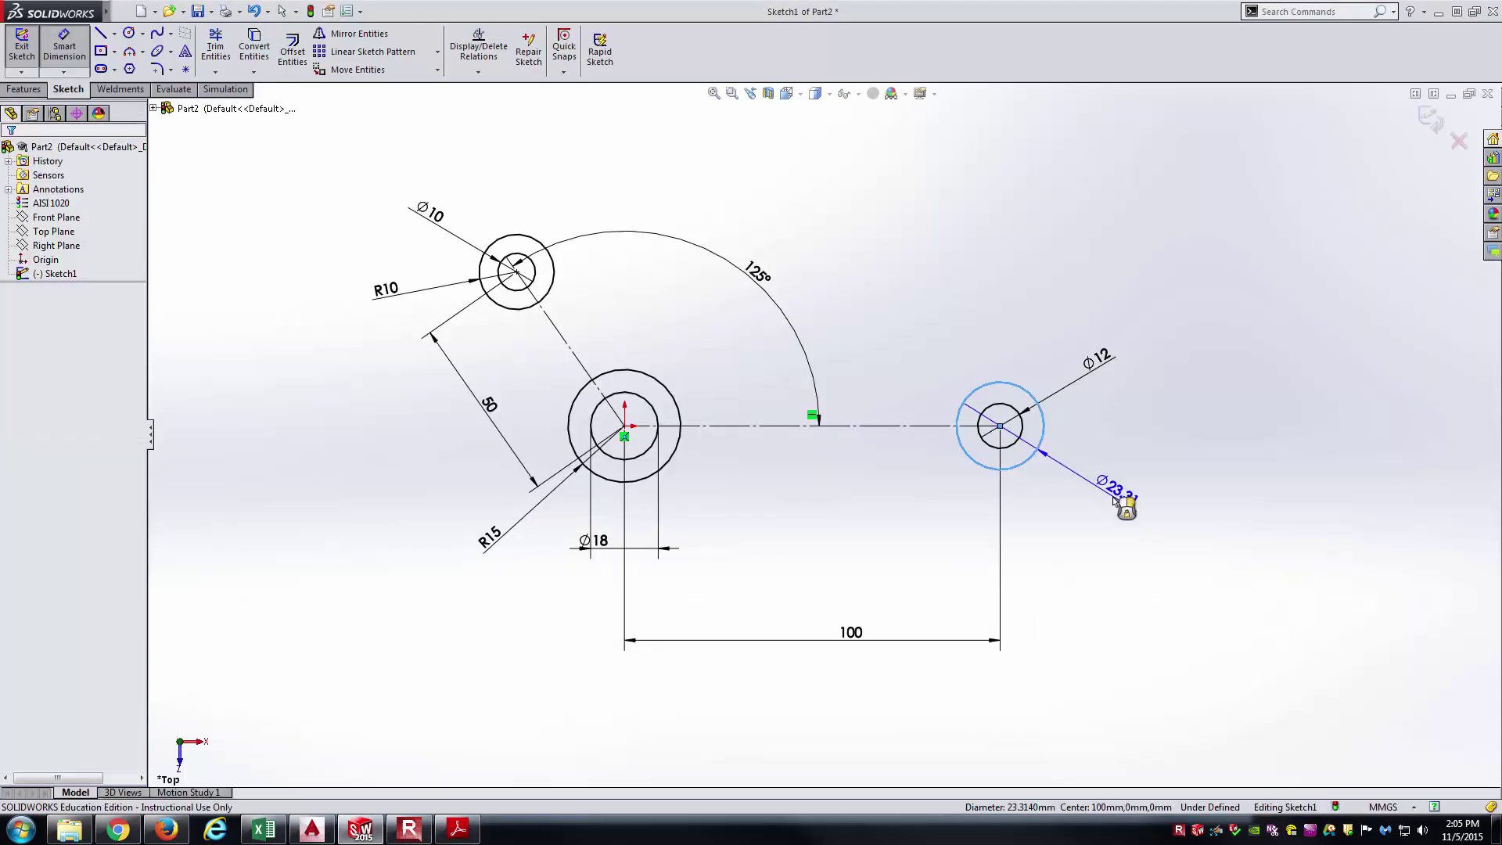
click(1115, 501)
key(Return)
key(Escape)
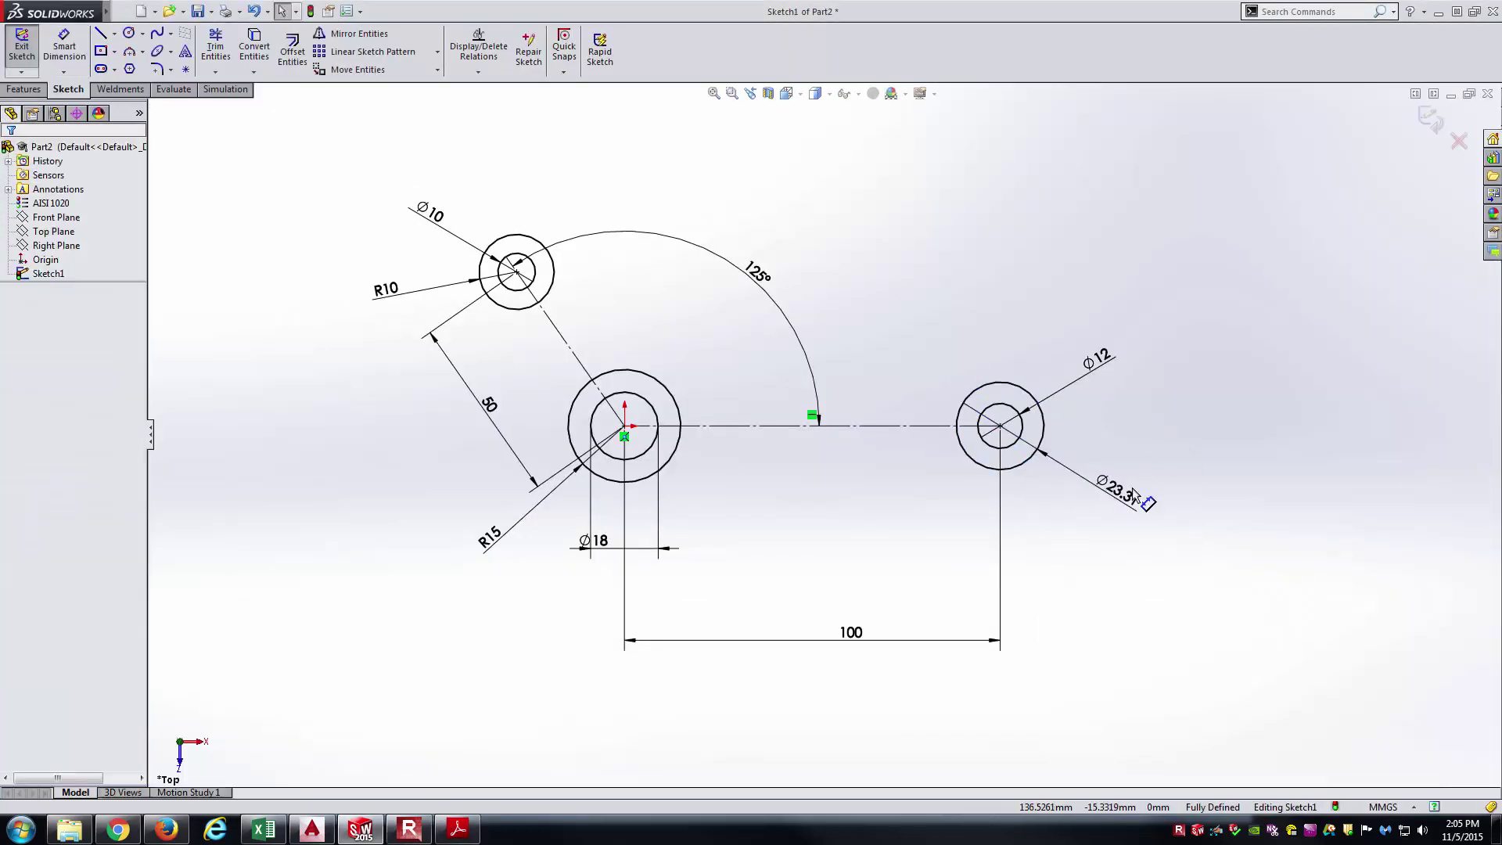
- Display the outer right circle's dimension as a radius and set it to 12.5 mm
click(1132, 495)
click(54, 185)
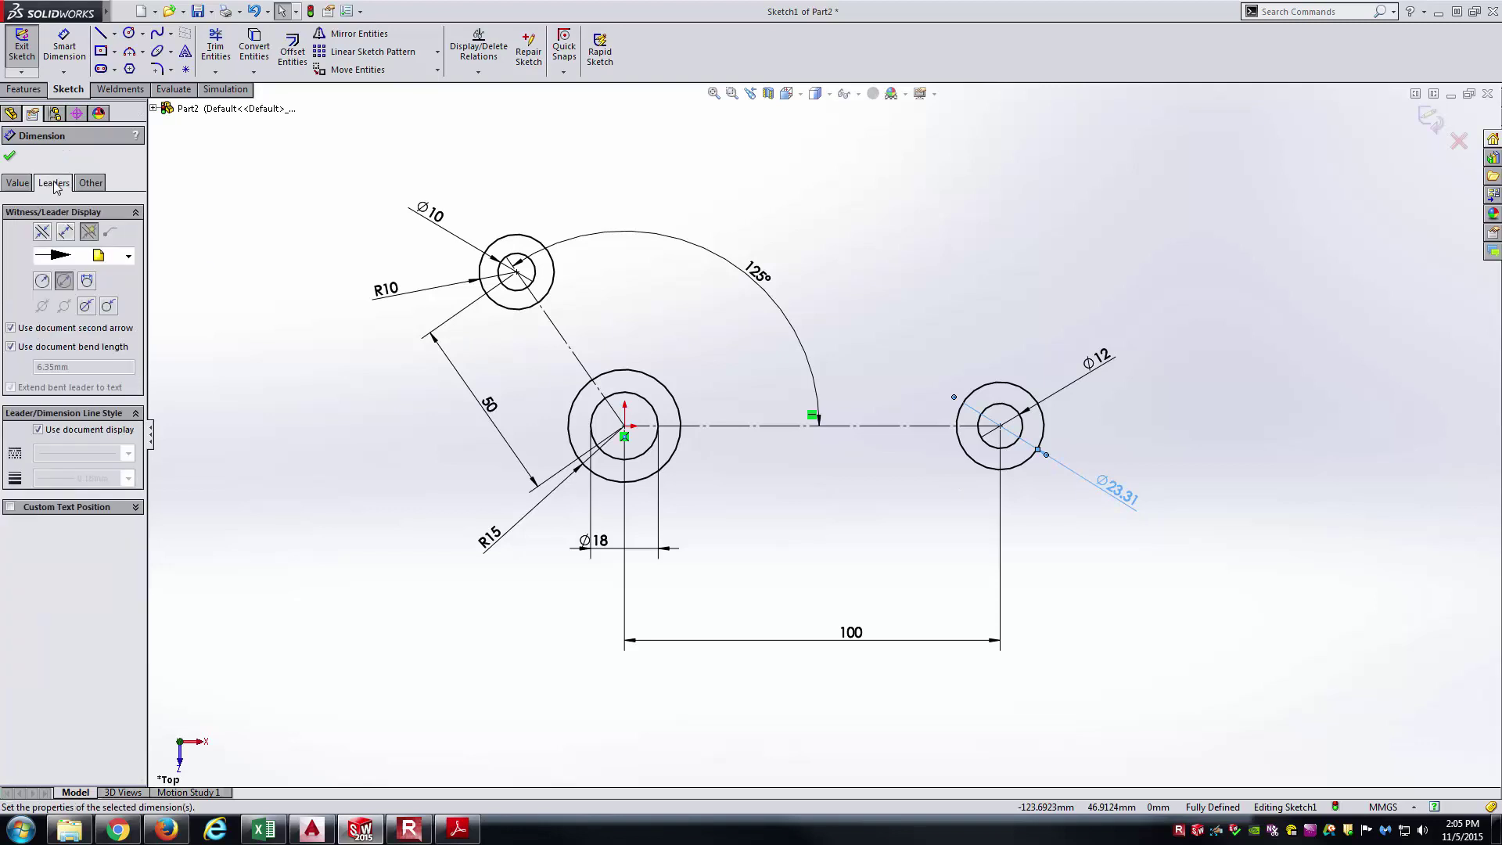
click(42, 281)
click(1157, 537)
double_click(1119, 500)
text(12.5)
key(Return)
click(1255, 353)
- Check the arm outlines in the PDF drawing, then sketch the short arm's left edge line, about 37 mm, and the long arm's lower edge line, about 78 mm
key(alt+Tab)
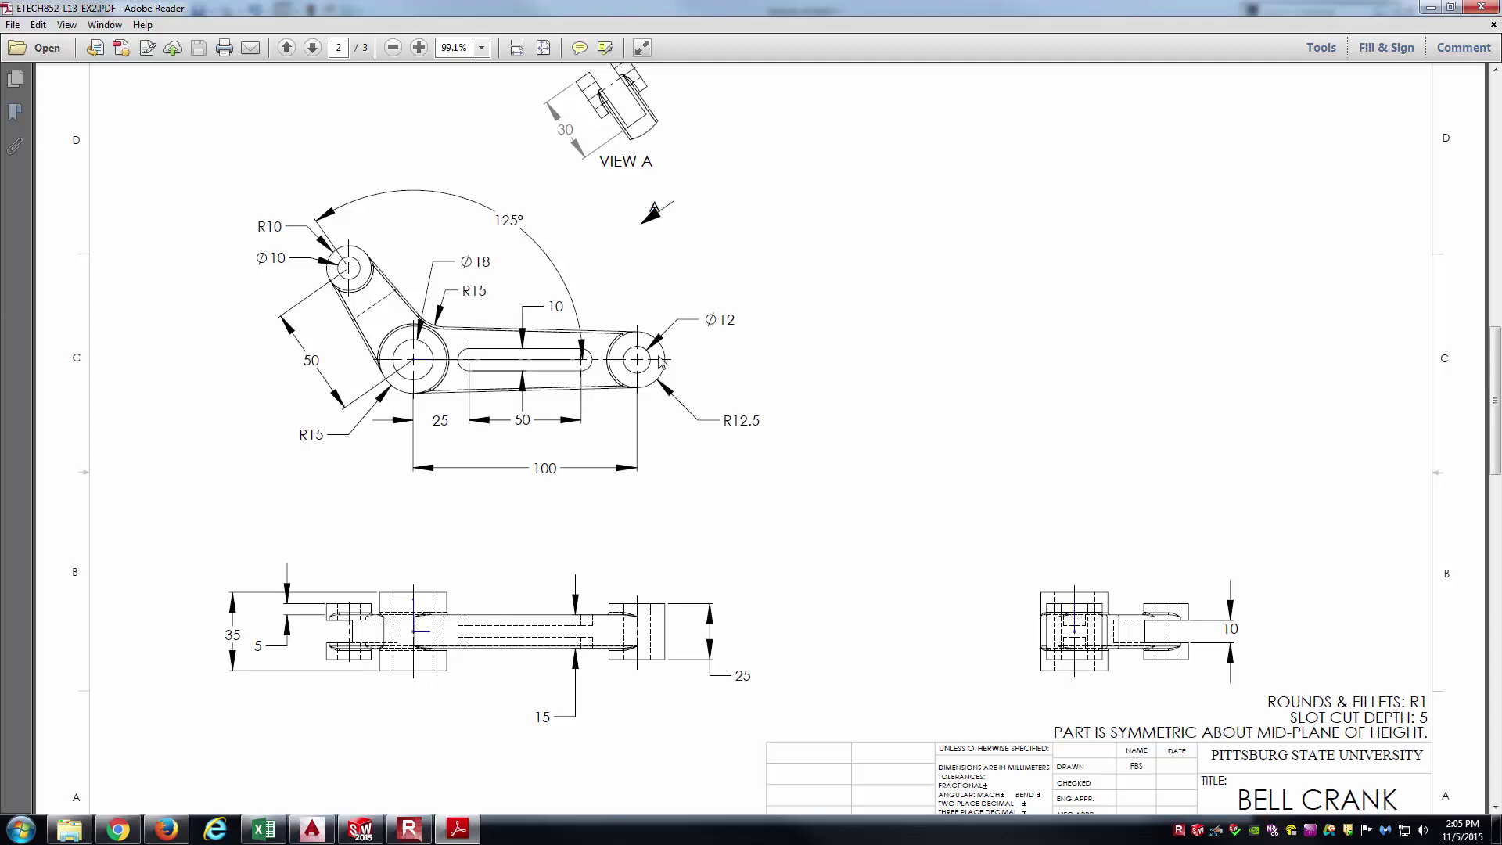
key(alt+Tab)
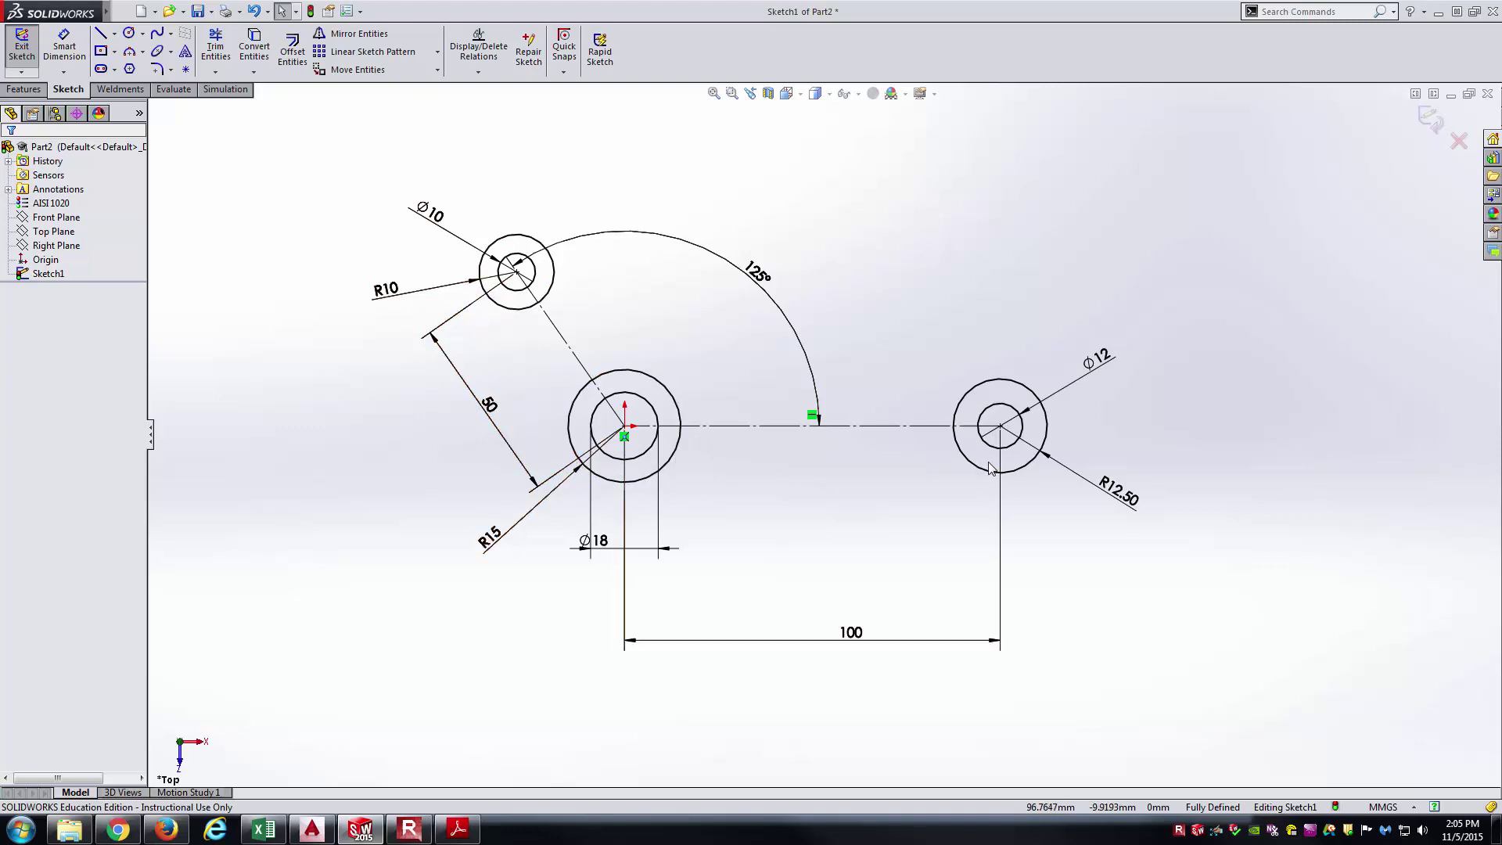
key(alt+Tab)
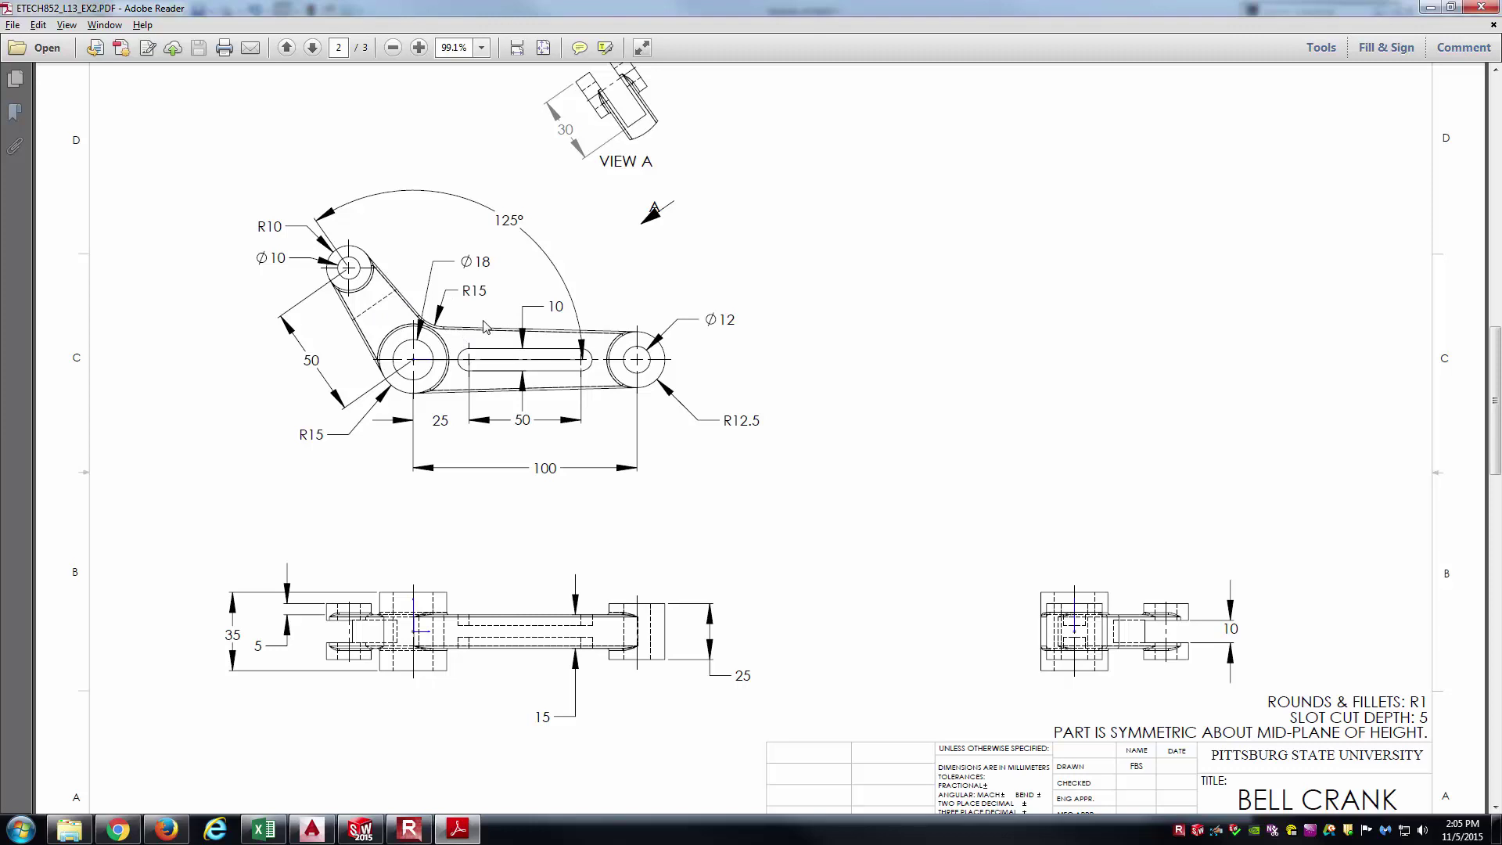
key(alt+Tab)
key(l)
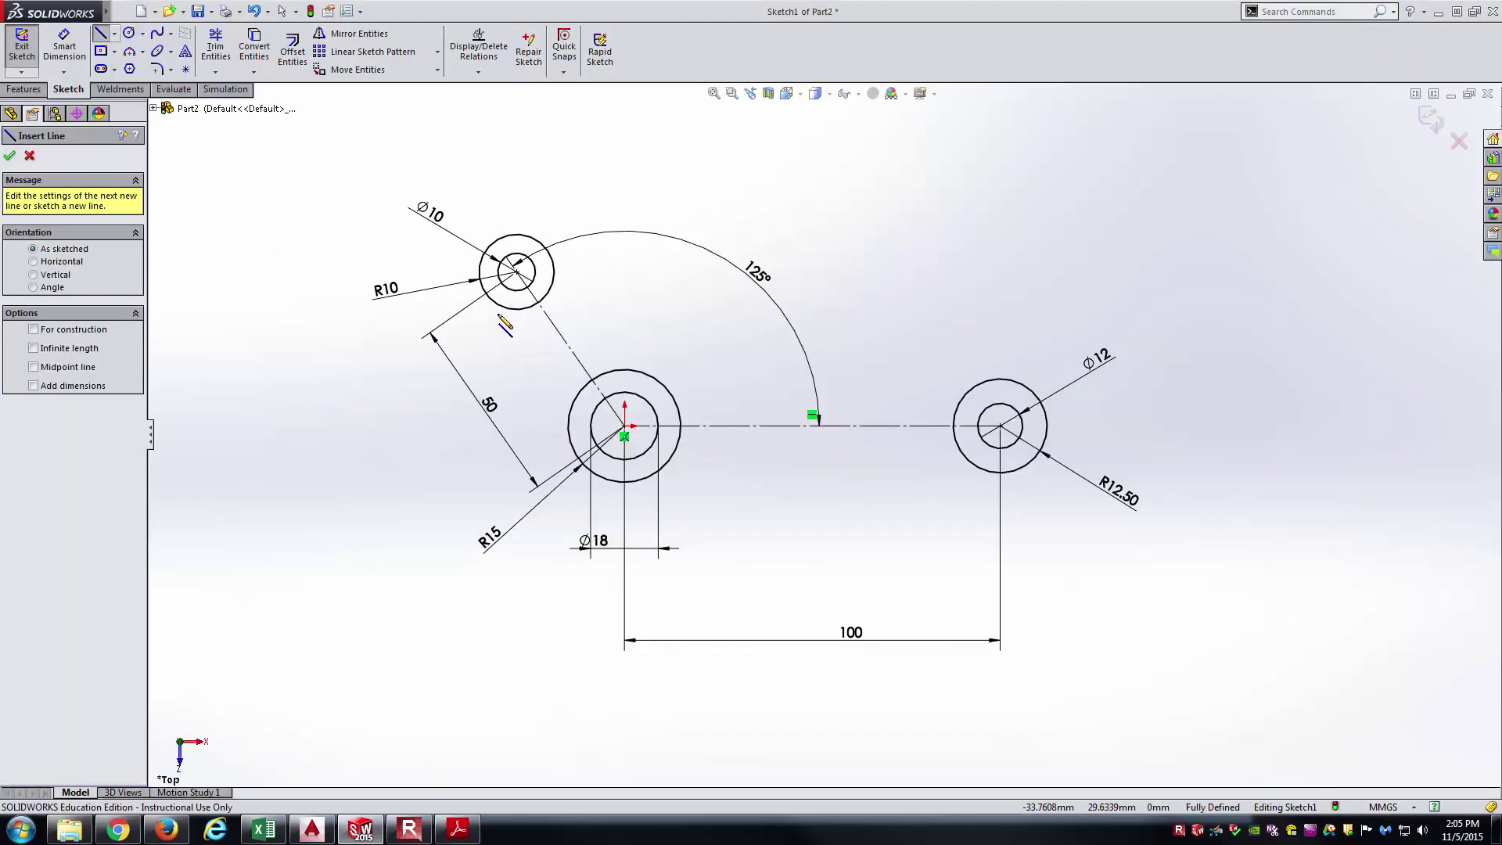
drag(491, 293, 569, 421)
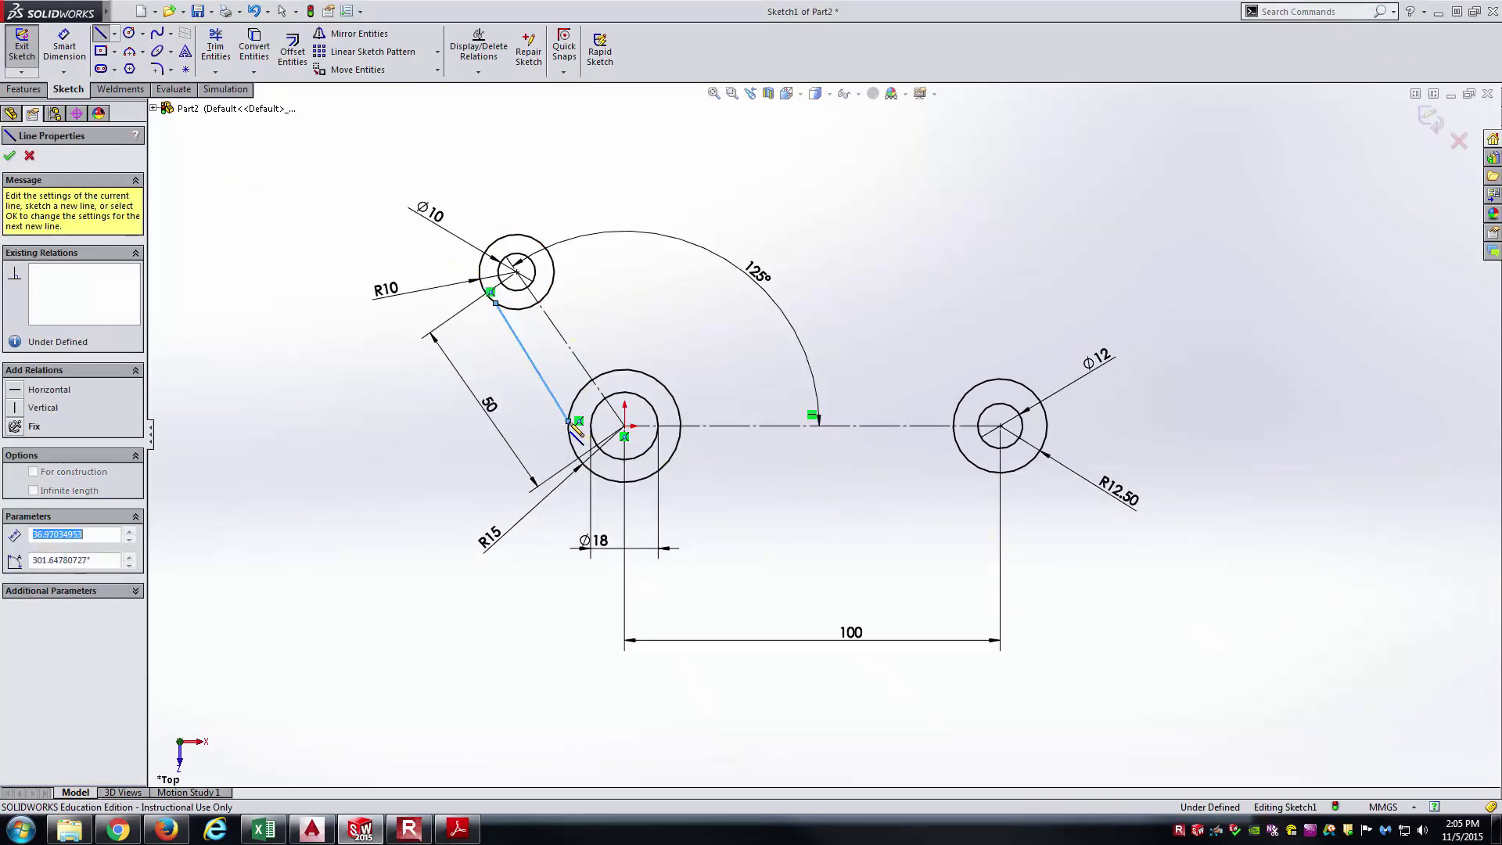
key(Escape)
key(l)
mouse_move(668, 459)
mouse_down()
mouse_move(987, 475)
mouse_move(967, 457)
mouse_up()
key(Escape)
- Sketch the long arm's upper edge tangent to the origin and right outer circles, and the short arm's right edge between its two outer circles
key(l)
drag(984, 396, 673, 386)
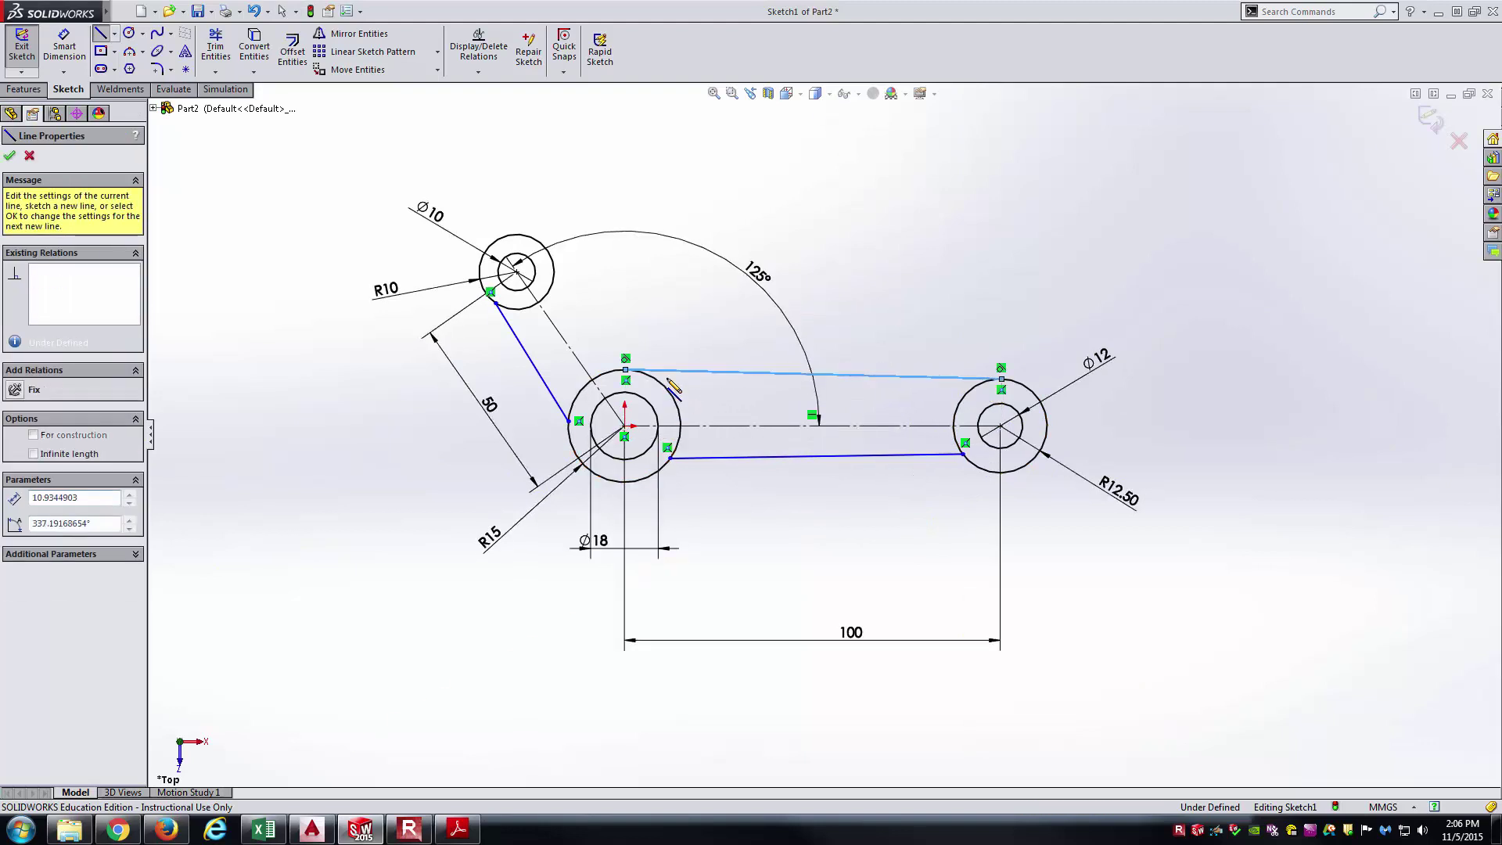
key(Escape)
key(l)
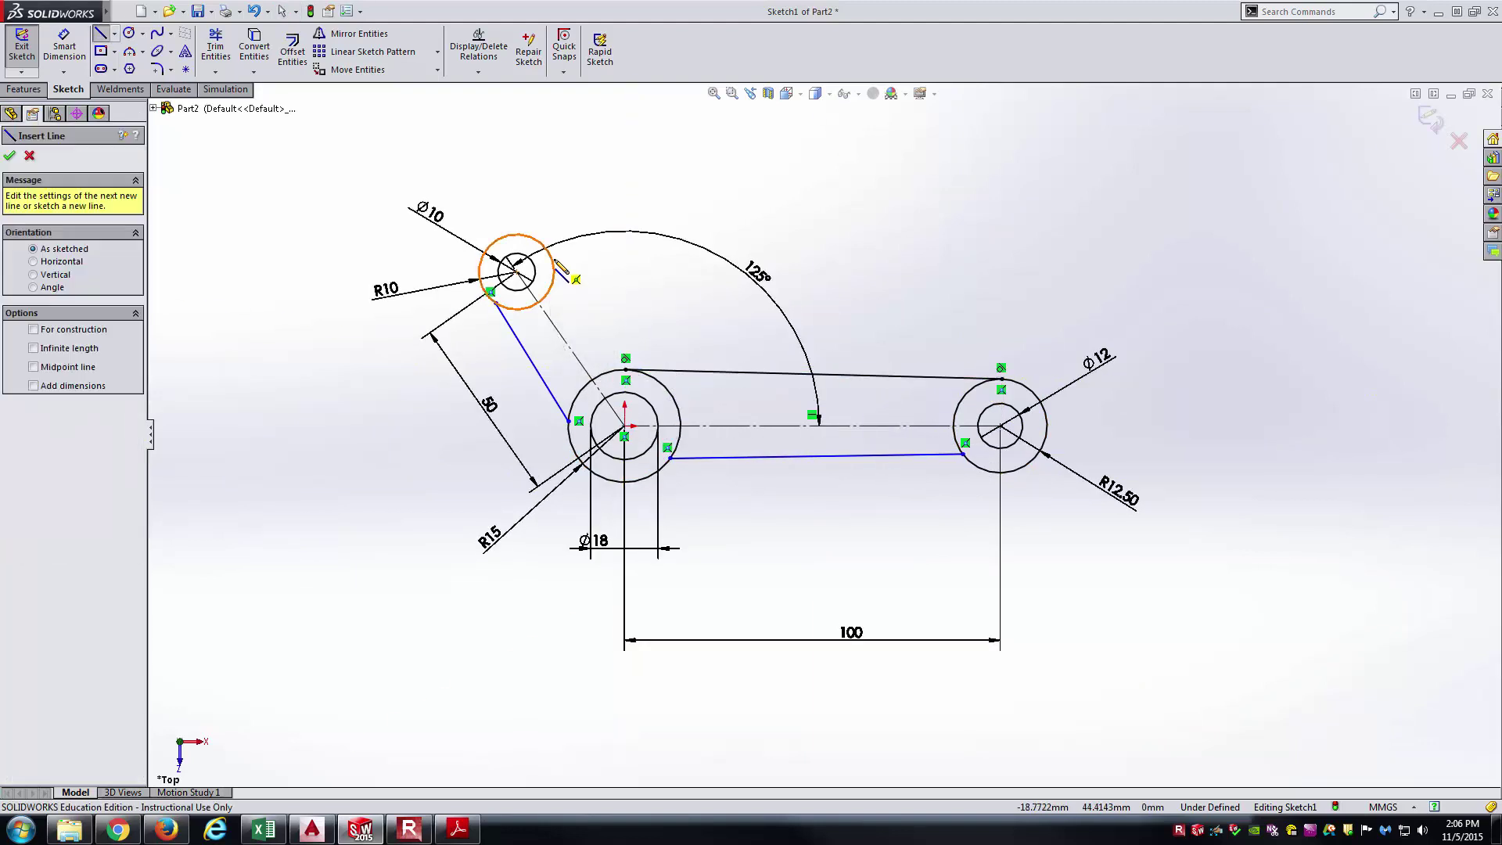
click(553, 260)
click(650, 376)
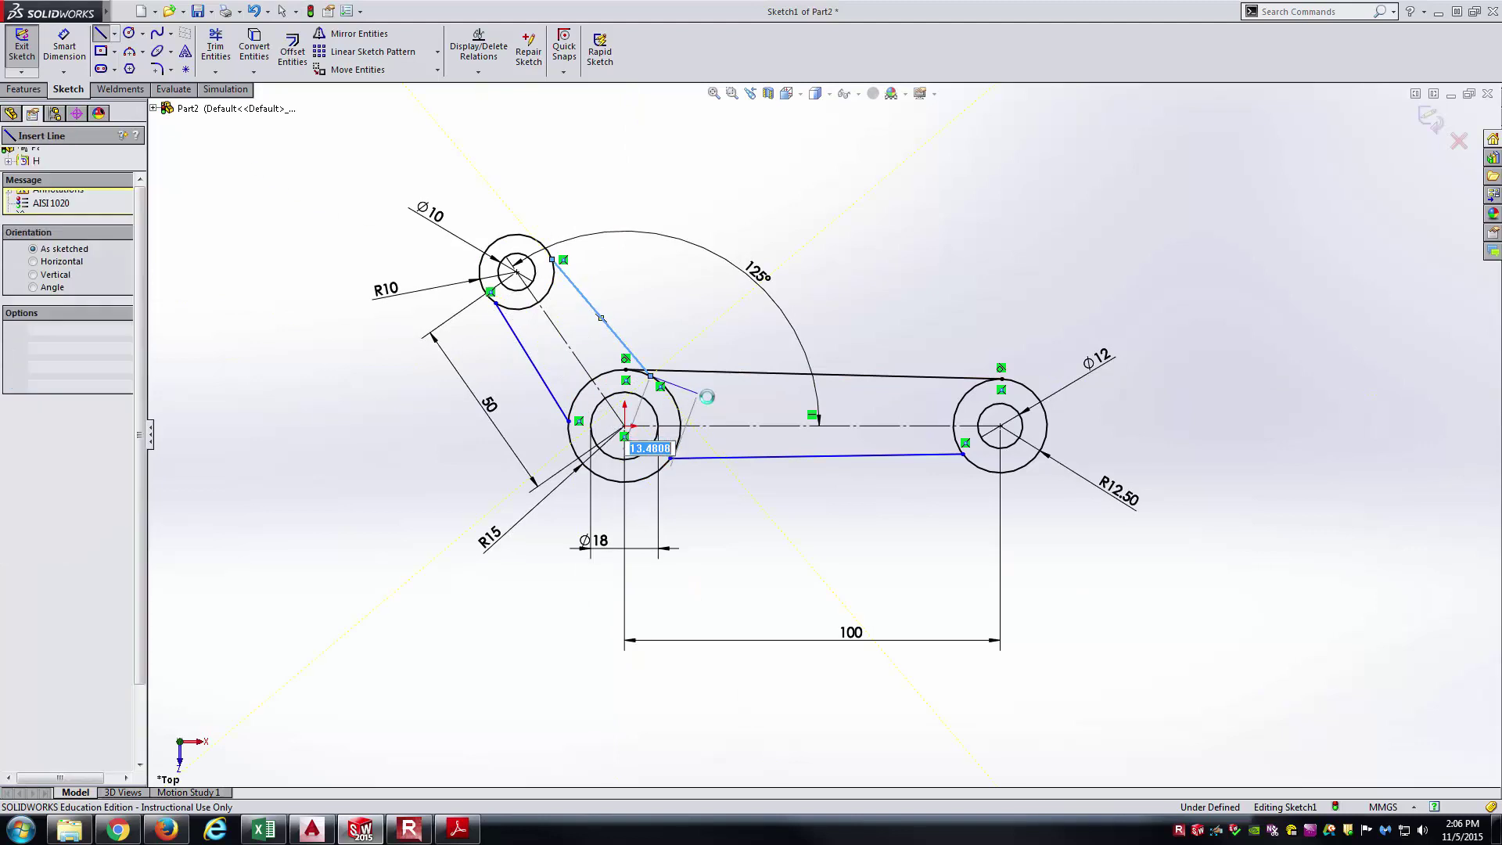
key(Escape)
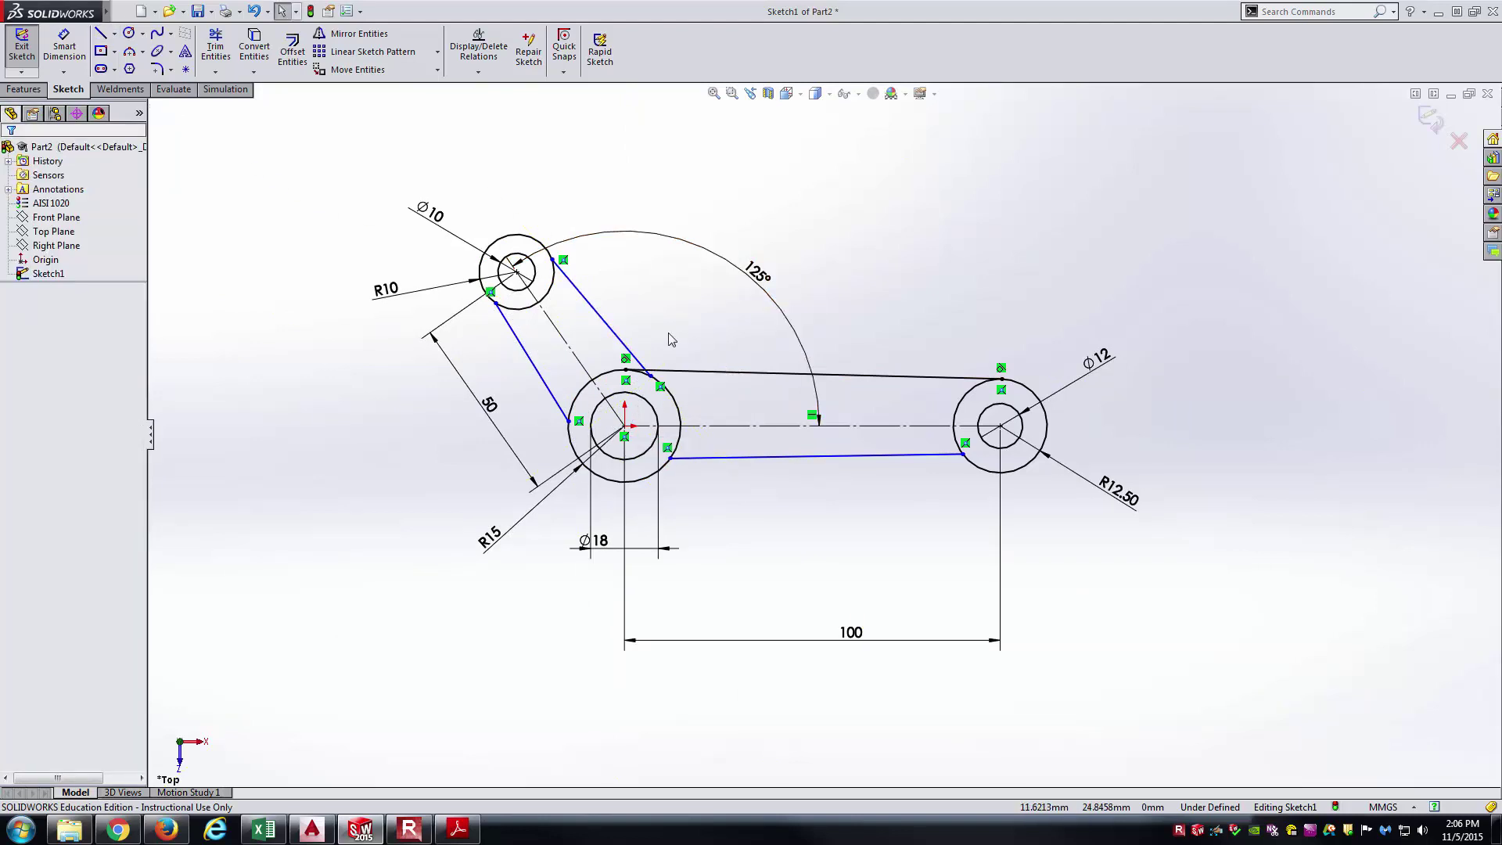
click(736, 378)
ctrl+click(995, 380)
ctrl+click(629, 369)
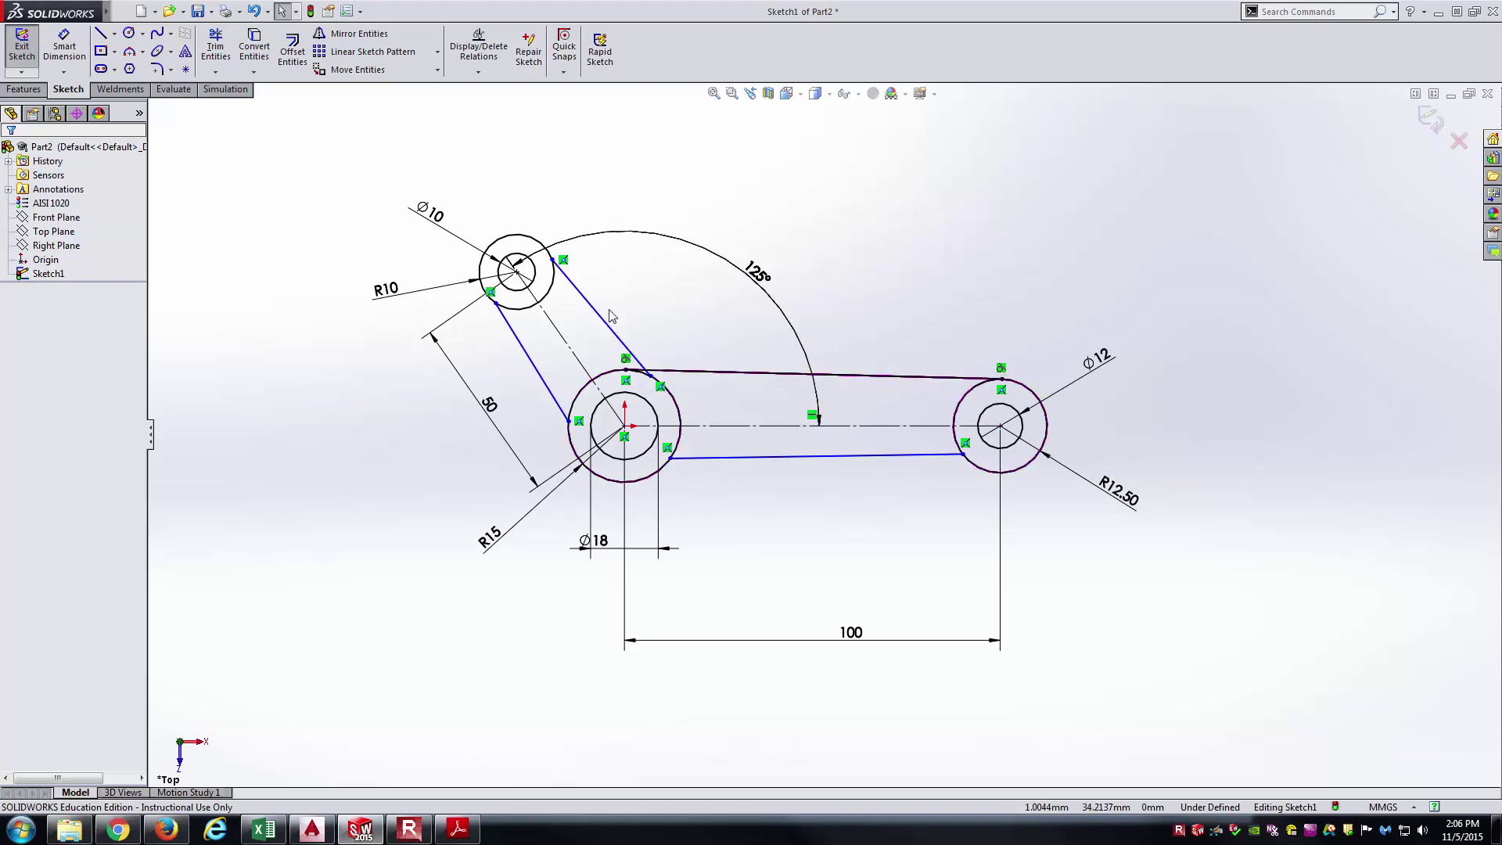
- Make the short arm's left edge line tangent to the outer upper-left circle and to the outer origin circle
click(512, 345)
ctrl+click(552, 279)
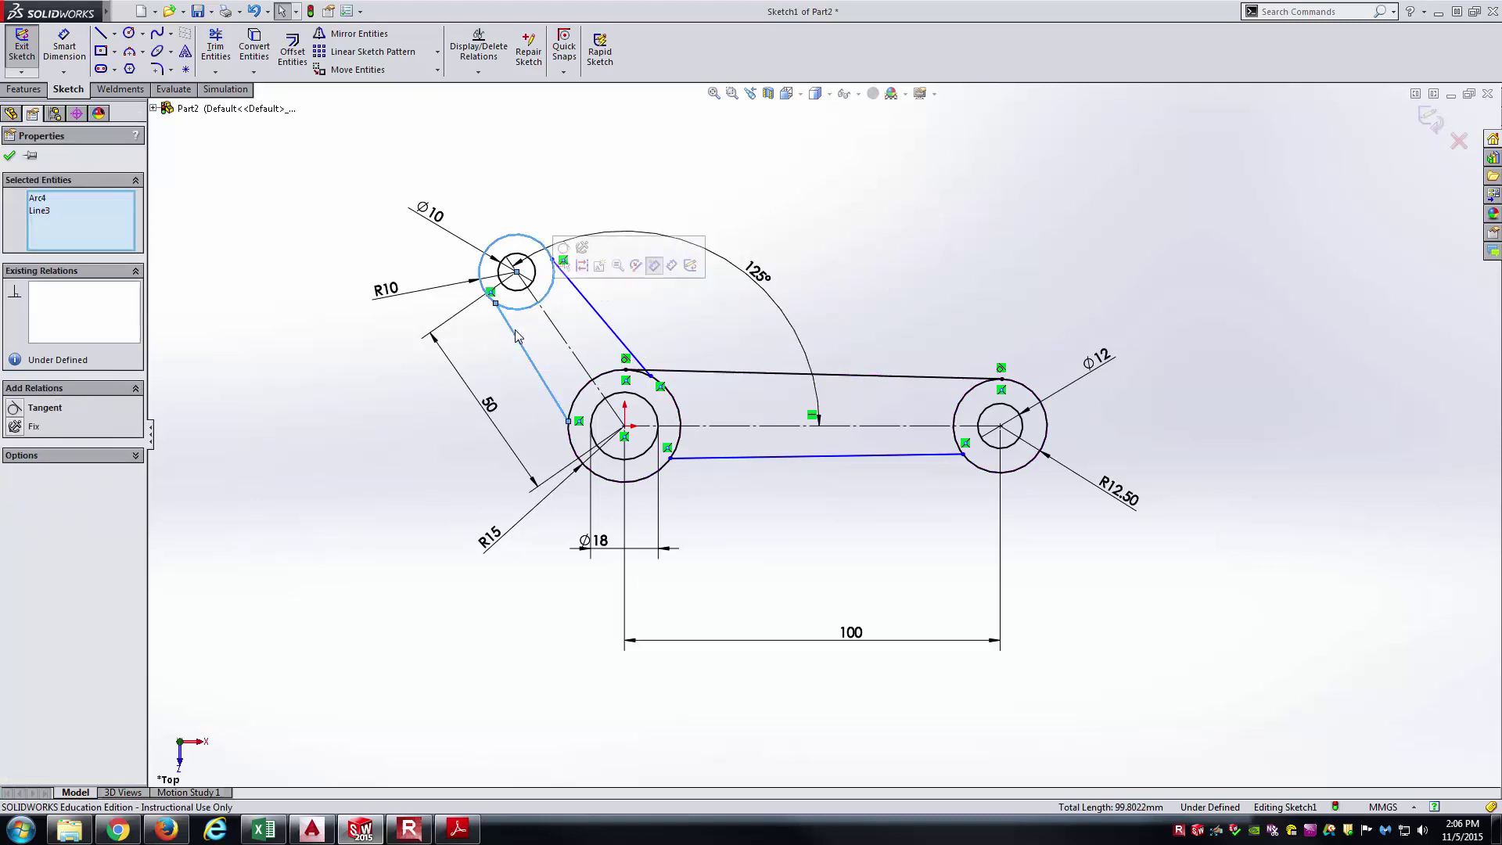
click(565, 264)
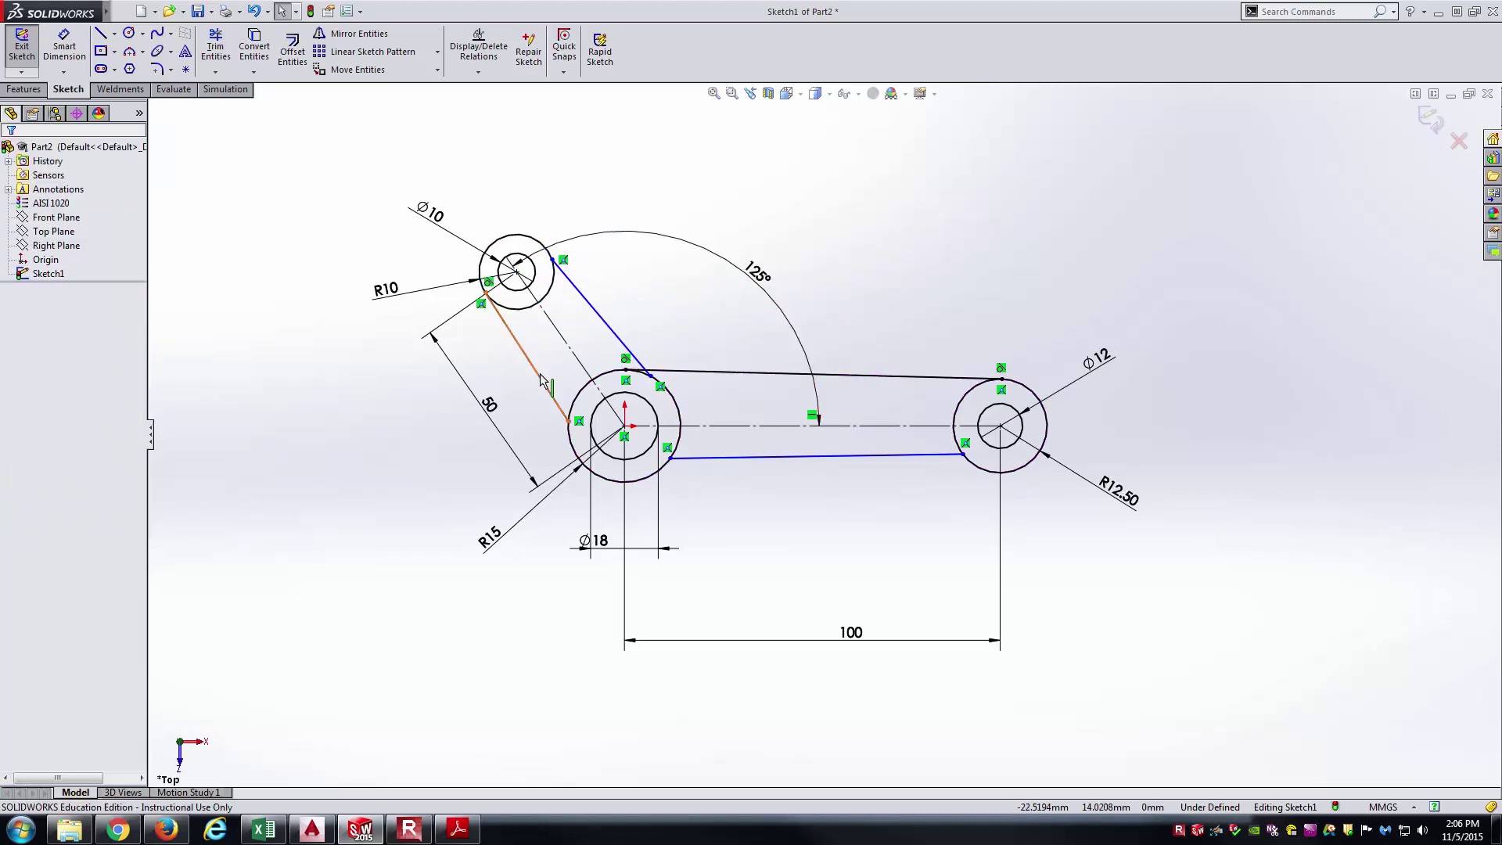
click(566, 399)
ctrl+click(575, 397)
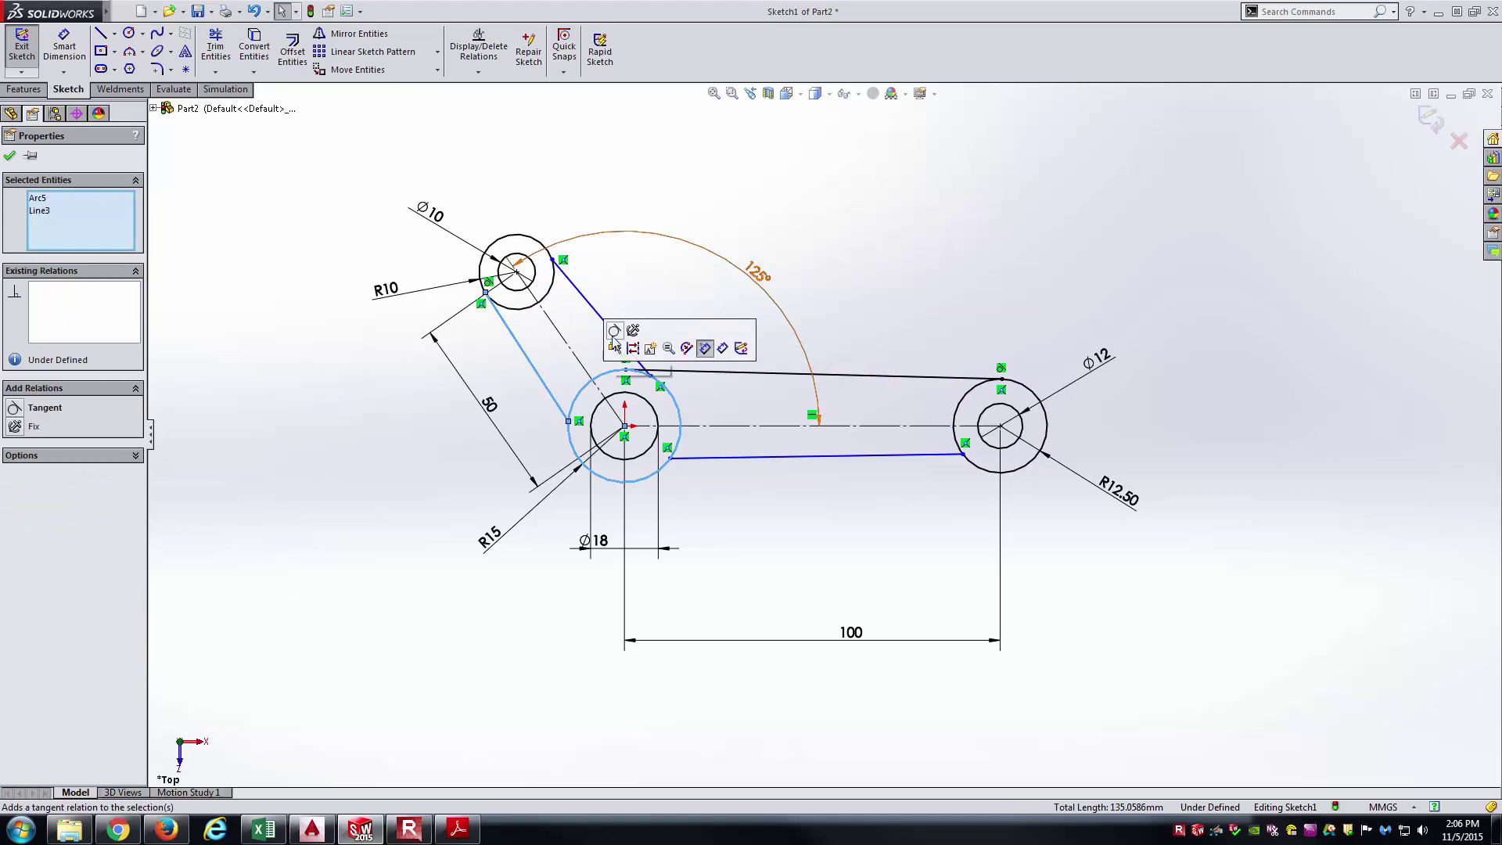
click(702, 476)
- Make the long arm's lower edge line tangent to the outer origin circle and to the outer right circle
click(670, 462)
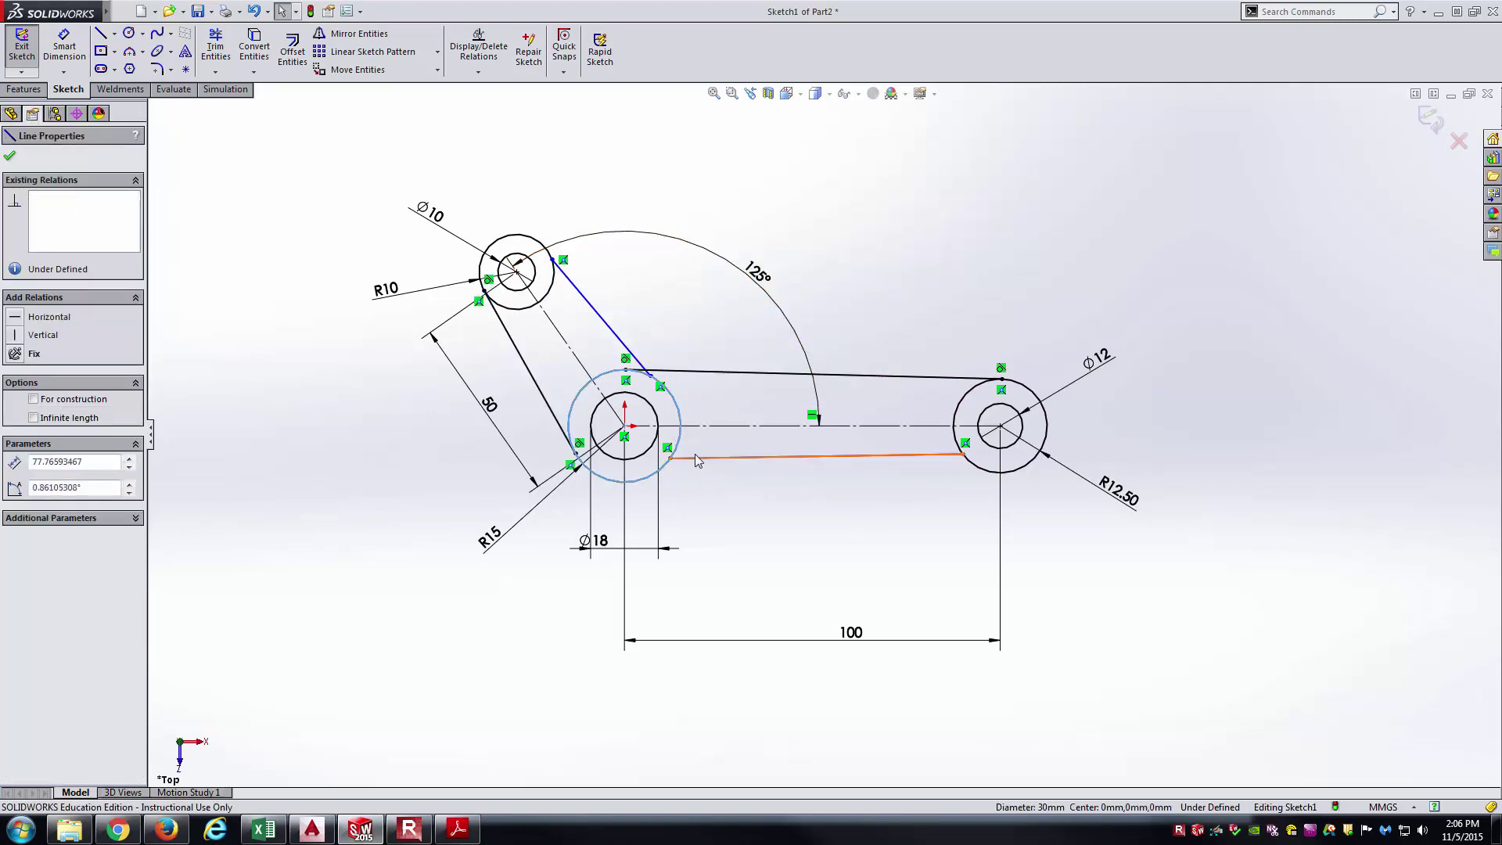
ctrl+click(723, 456)
click(737, 405)
click(791, 527)
click(951, 455)
click(964, 449)
ctrl+click(961, 454)
click(1005, 382)
click(943, 540)
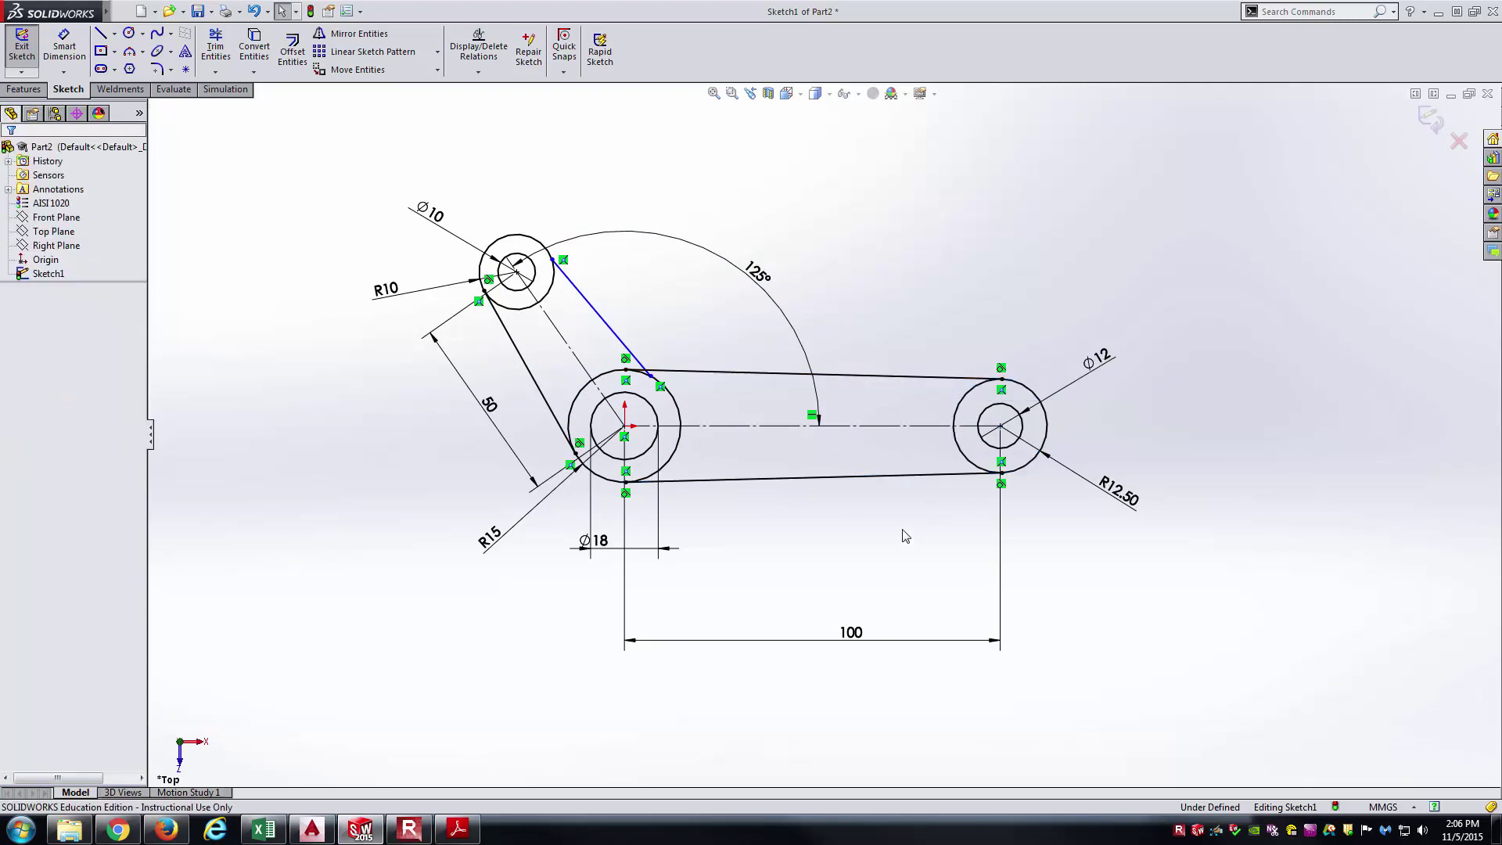
- Make the short arm's right edge line tangent to the outer upper-left circle
click(601, 316)
ctrl+click(550, 291)
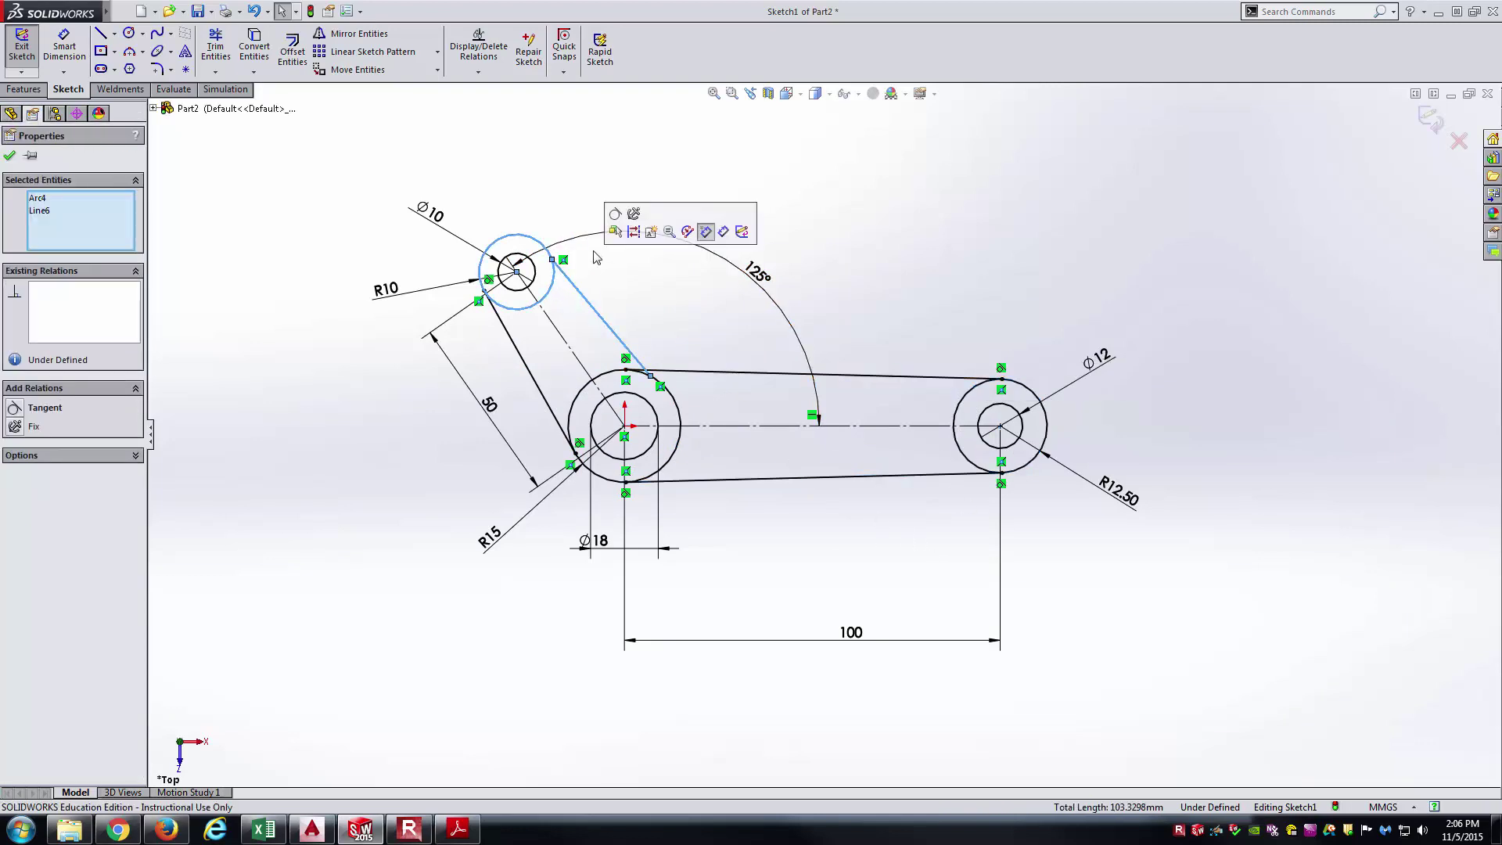
click(616, 232)
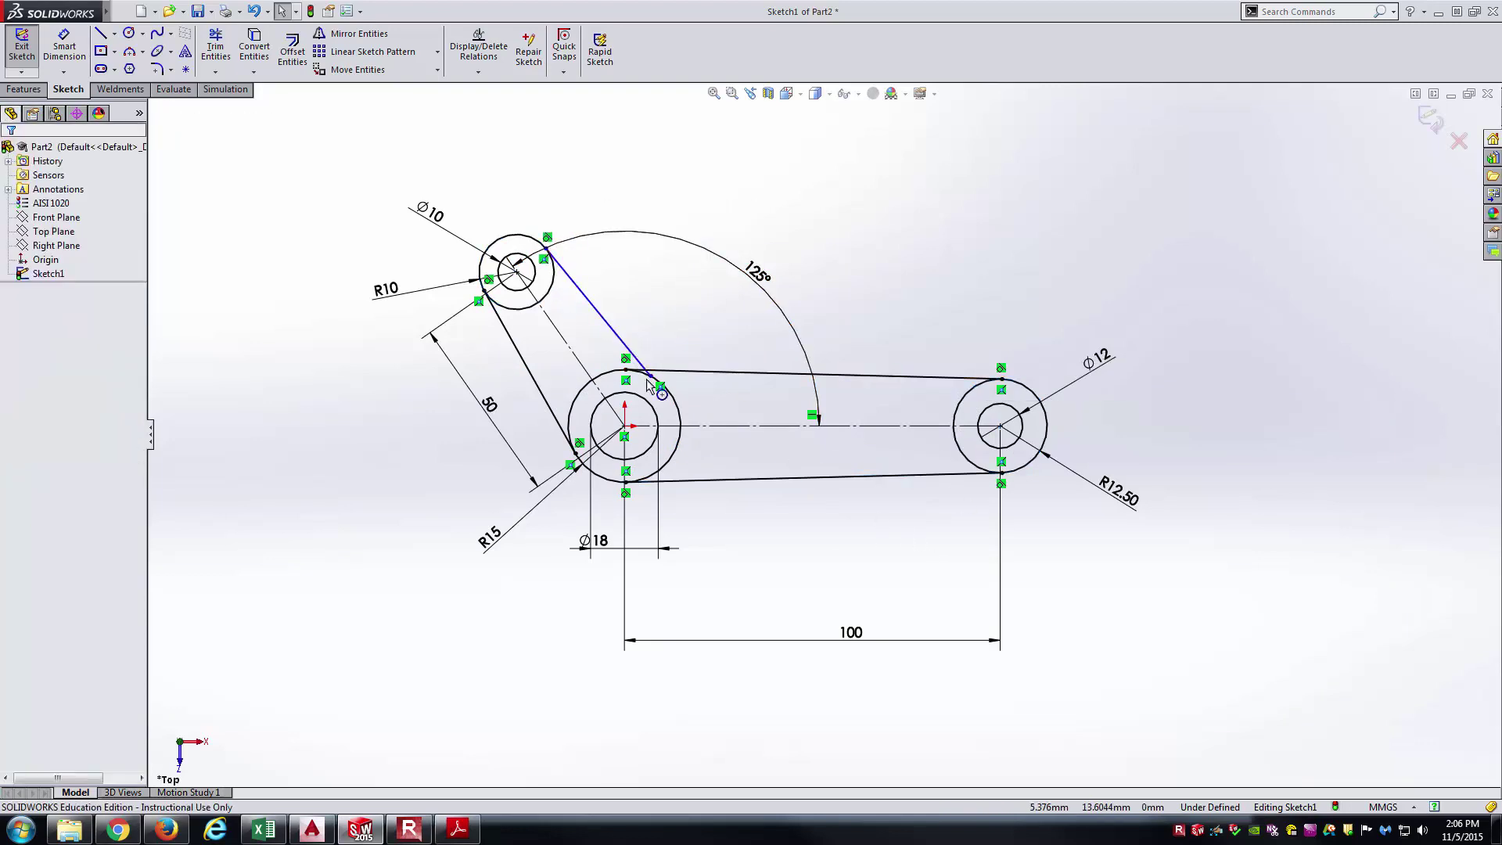
- Make the short arm's right edge line tangent to the outer origin circle
drag(653, 379, 684, 412)
drag(678, 389, 657, 373)
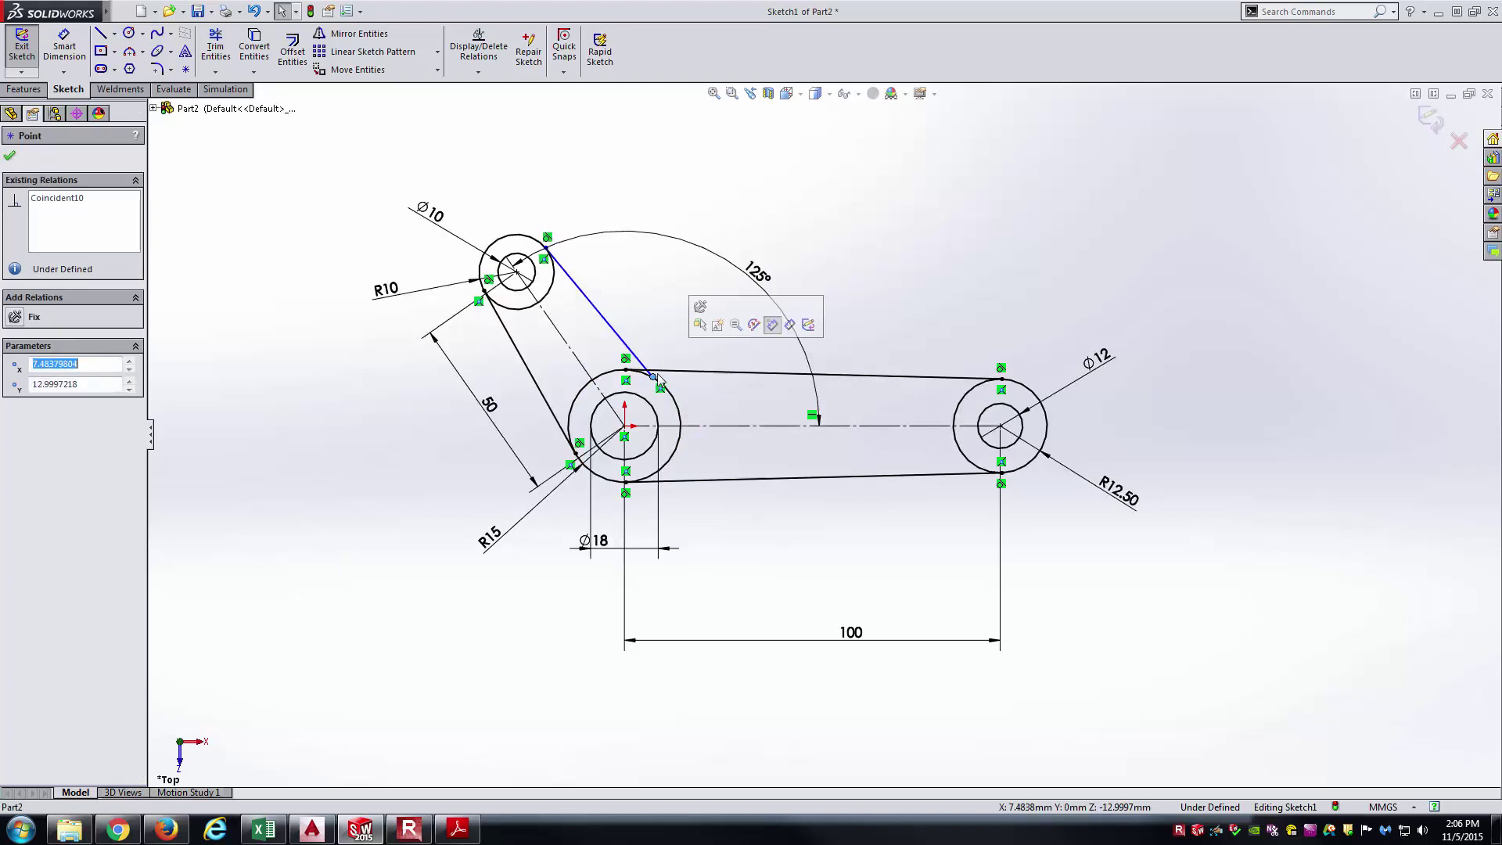
click(643, 362)
click(687, 351)
click(610, 326)
ctrl+click(673, 396)
click(712, 331)
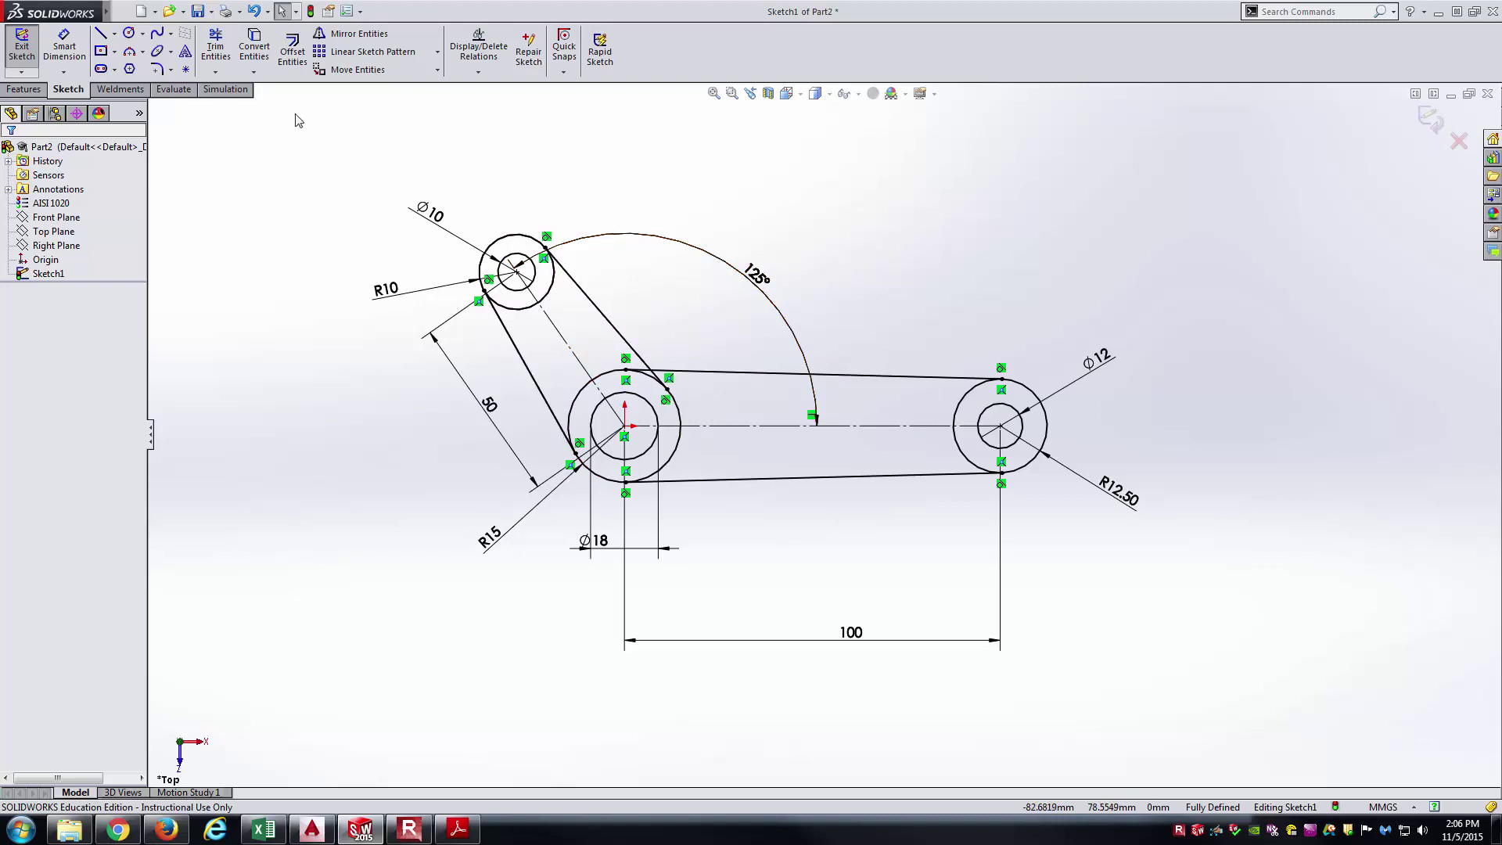
- Trim away the inner arcs of the three outer circles and the overlapping arm edge ends, leaving a single outer bell crank profile
click(217, 50)
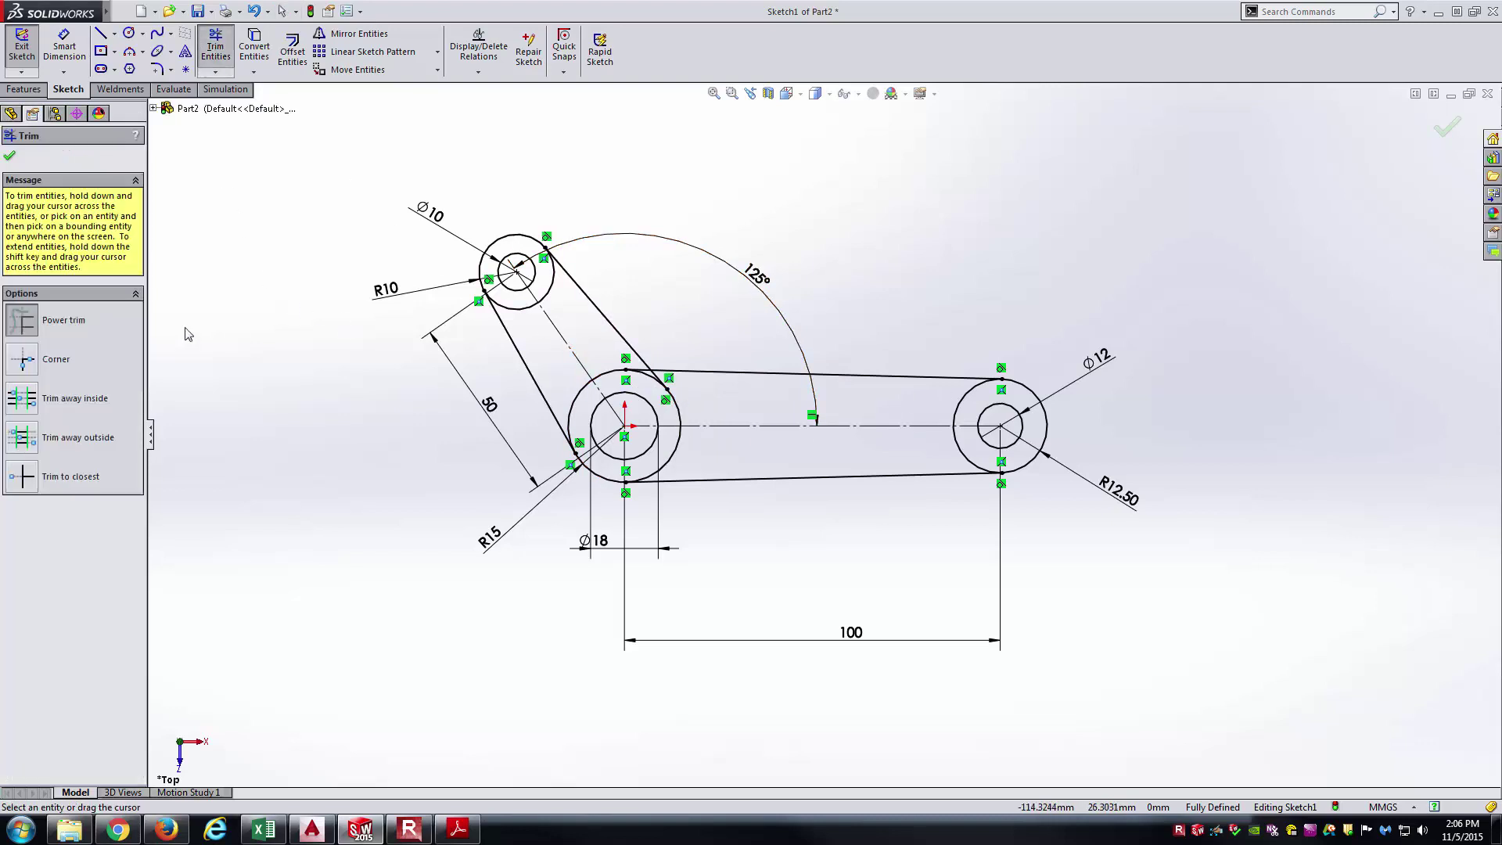
drag(523, 318, 573, 328)
scroll(609, 441, down, 2)
mouse_move(550, 350)
mouse_down()
mouse_move(600, 310)
mouse_move(612, 356)
mouse_up()
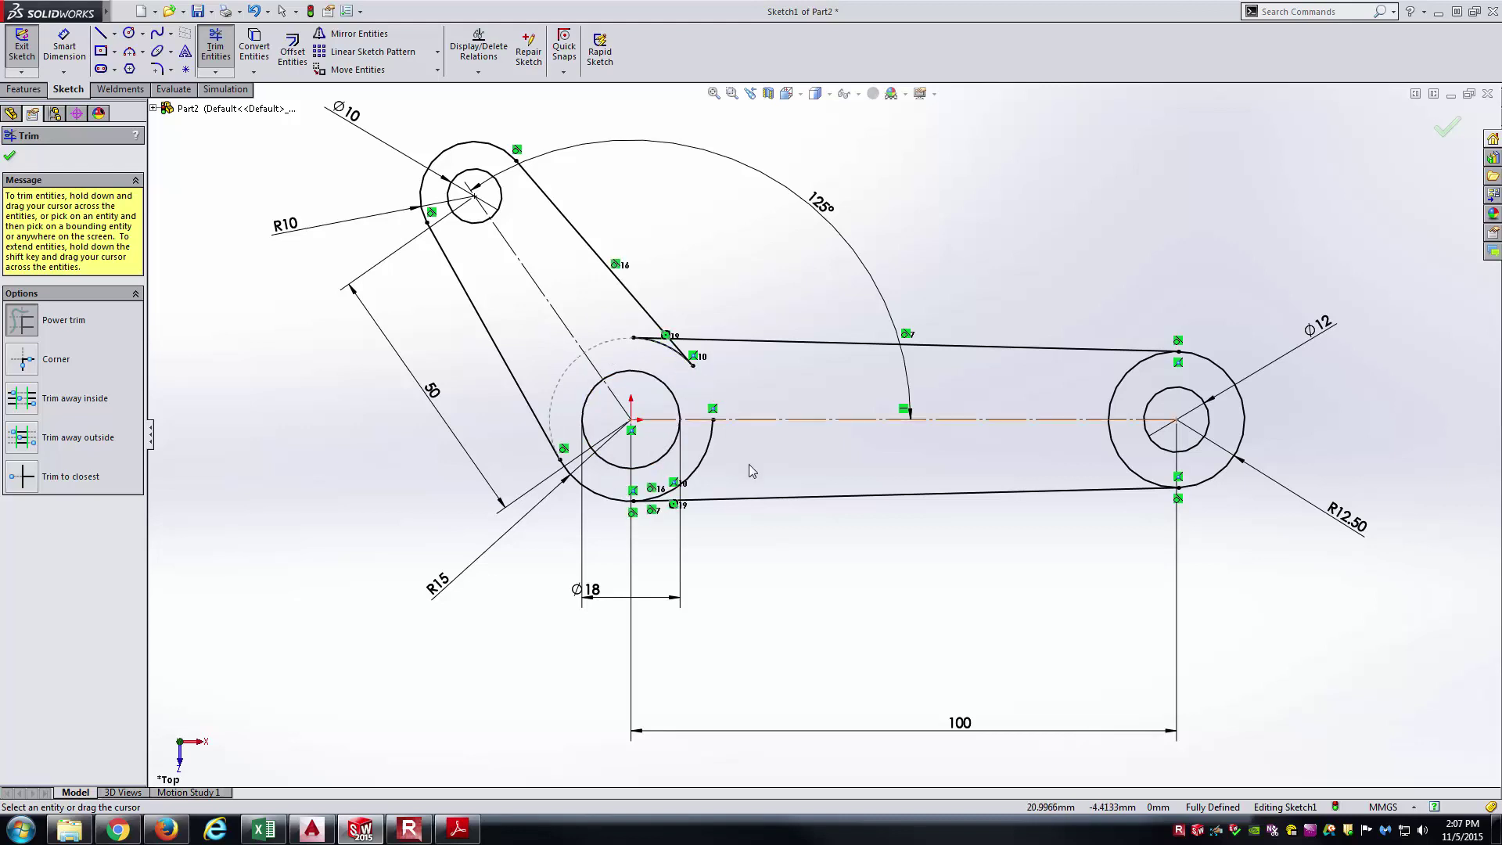
mouse_move(744, 469)
mouse_down()
mouse_move(702, 371)
mouse_move(657, 337)
mouse_move(656, 373)
mouse_up()
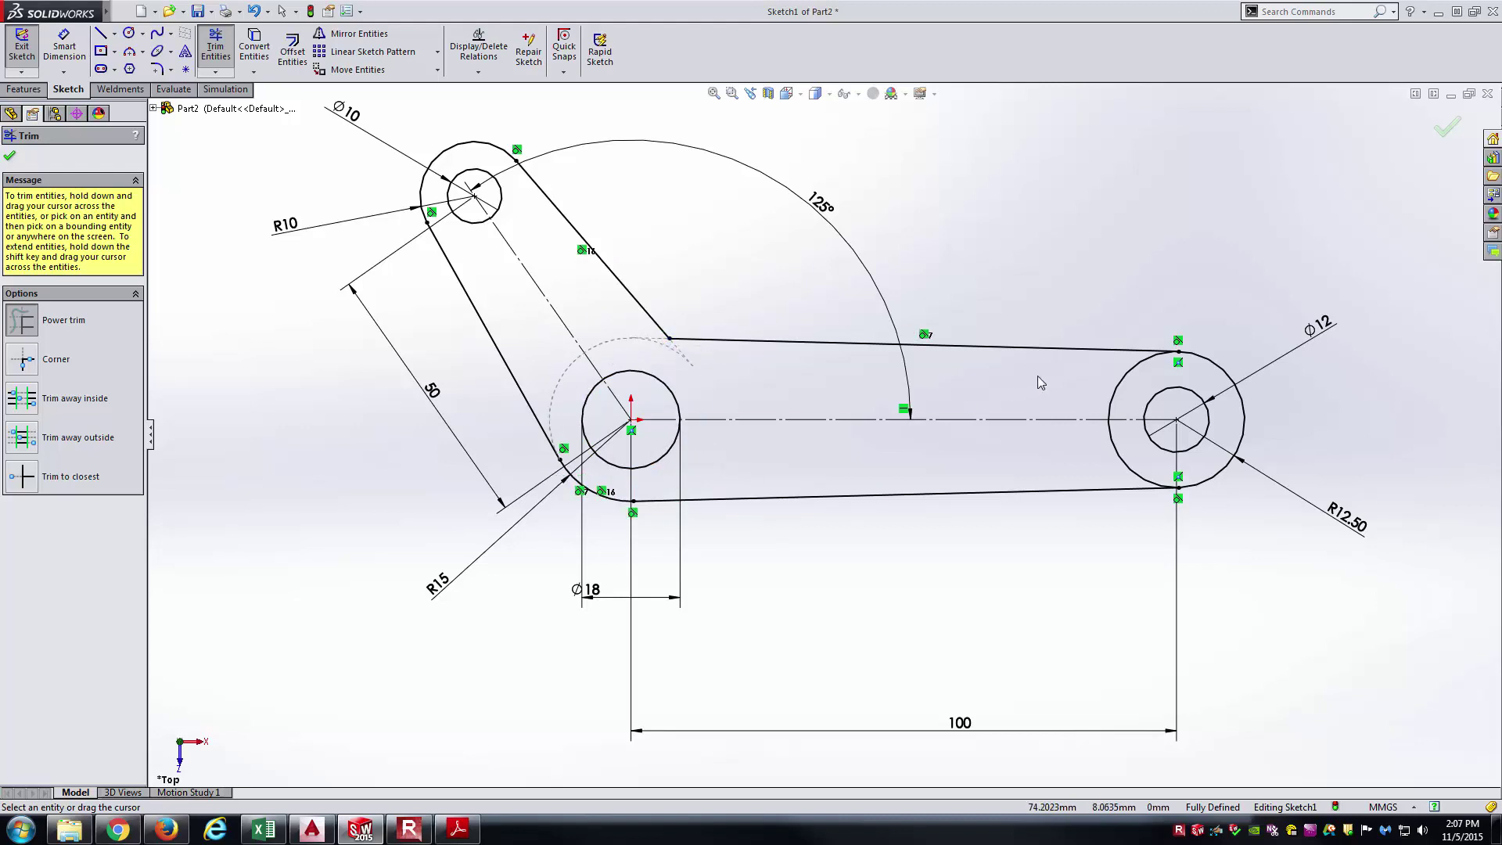
mouse_move(1094, 452)
mouse_down()
mouse_move(1118, 453)
mouse_move(1089, 446)
mouse_up()
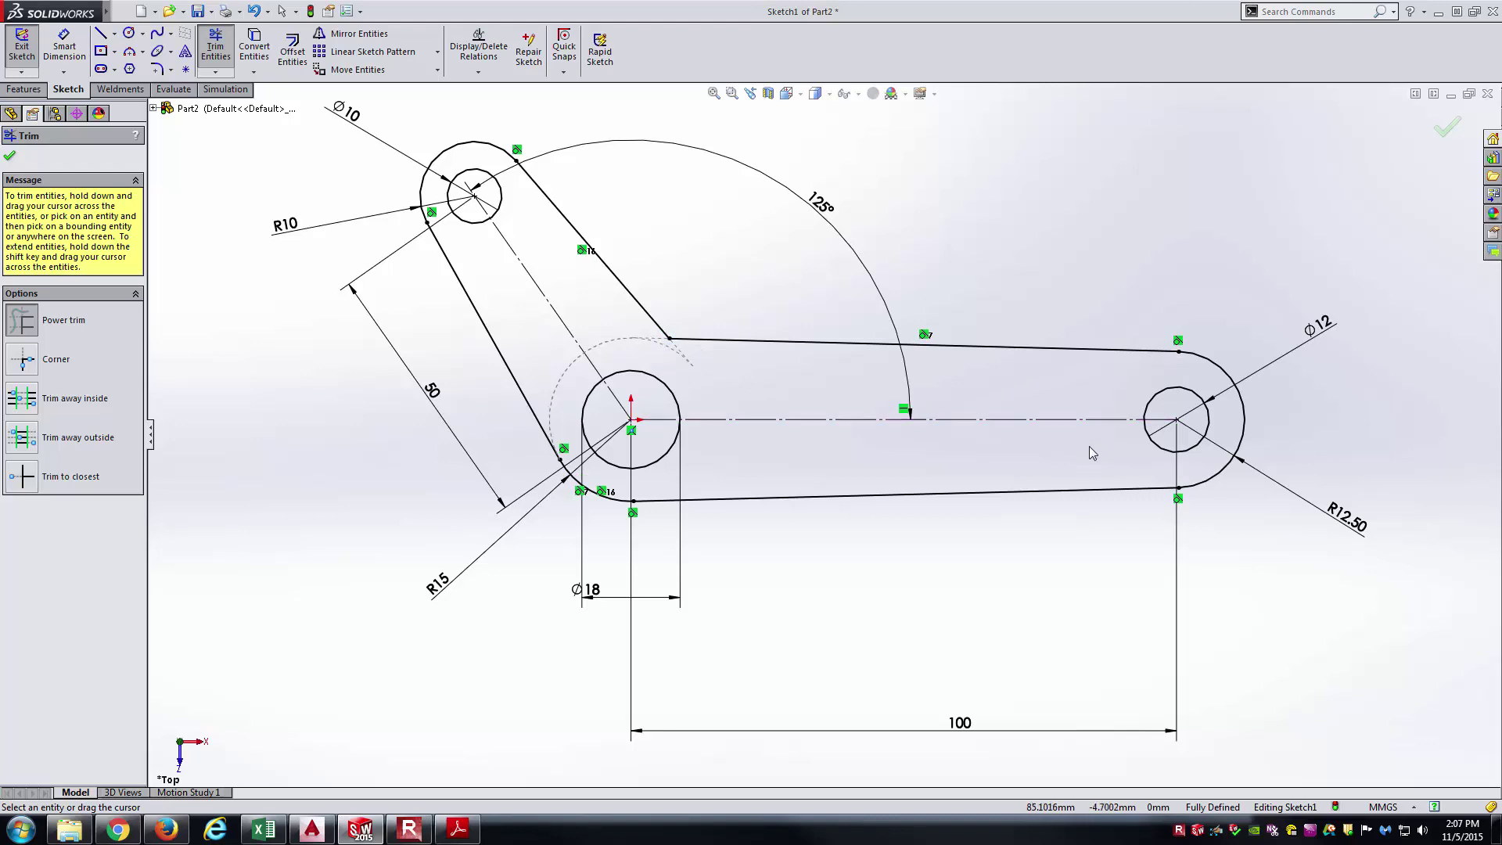
key(Escape)
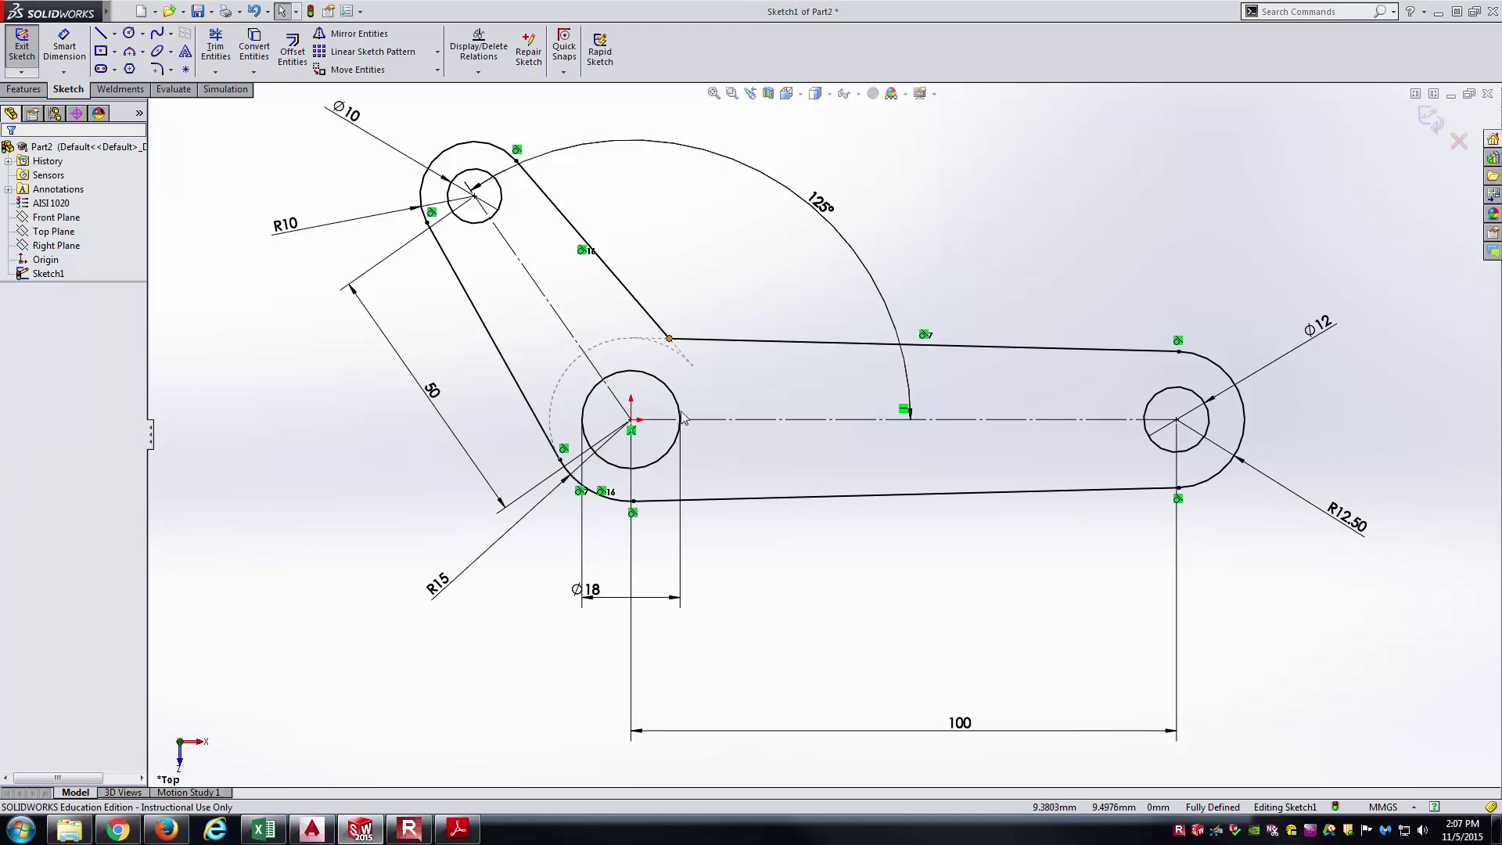
- Check the PDF drawing, add a 15 mm sketch fillet at the inner corner between the arms, and place its radius dimension beside the arc
click(467, 833)
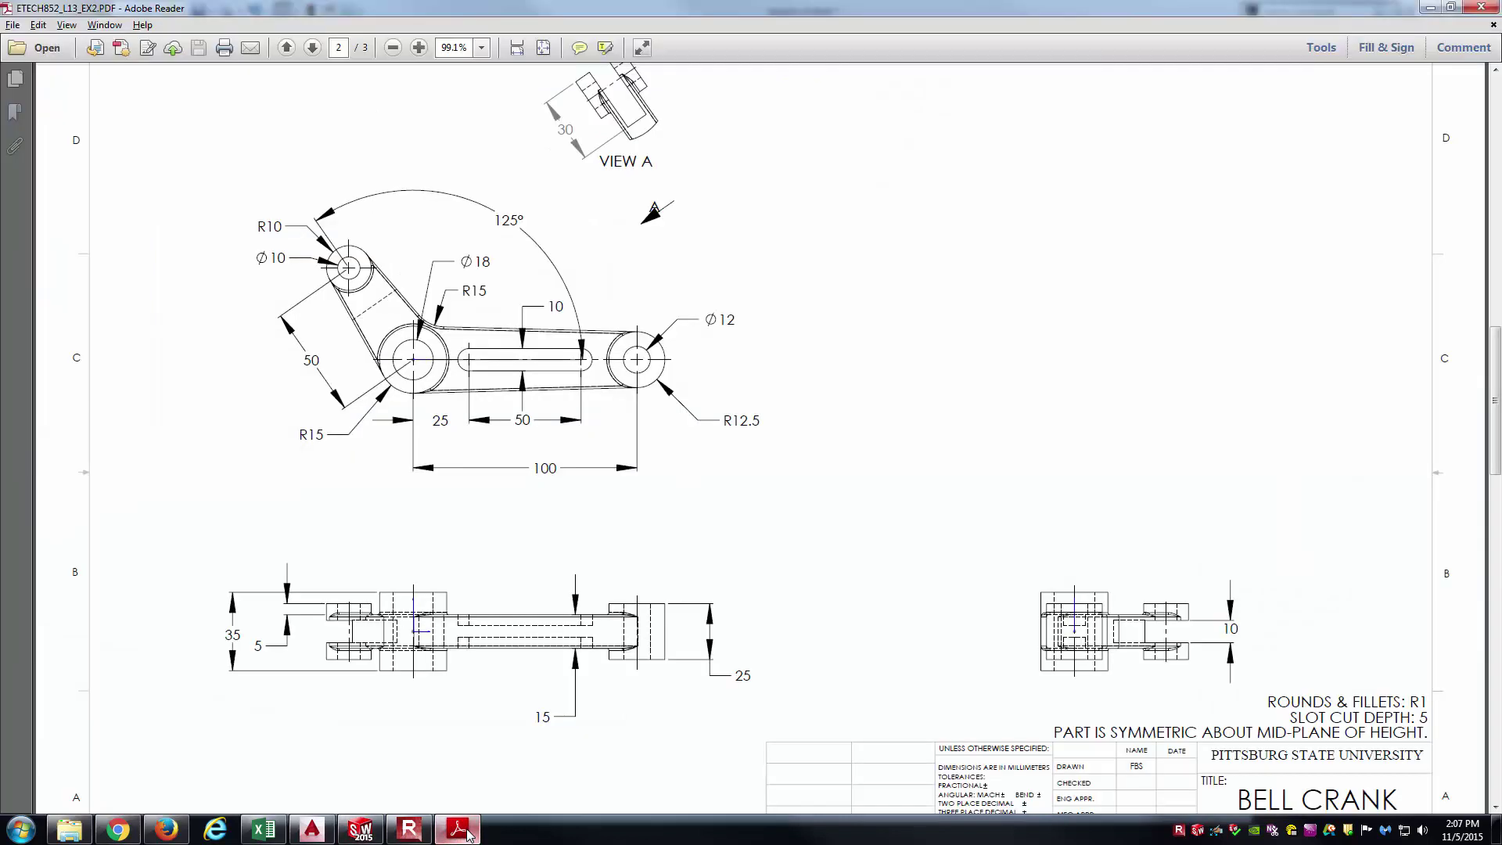
click(466, 832)
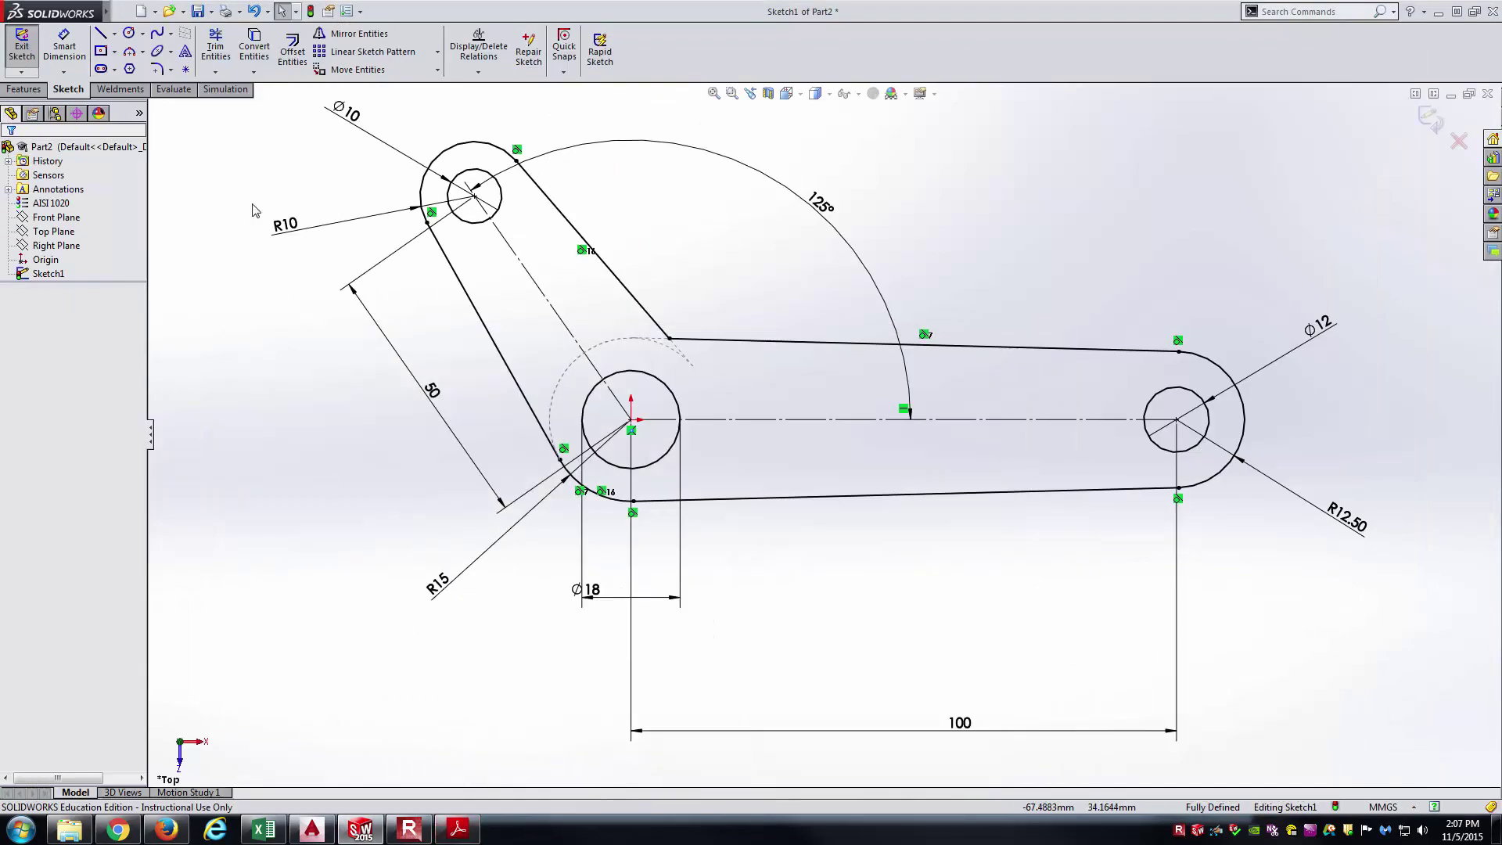
click(156, 71)
text(15.0000mm)
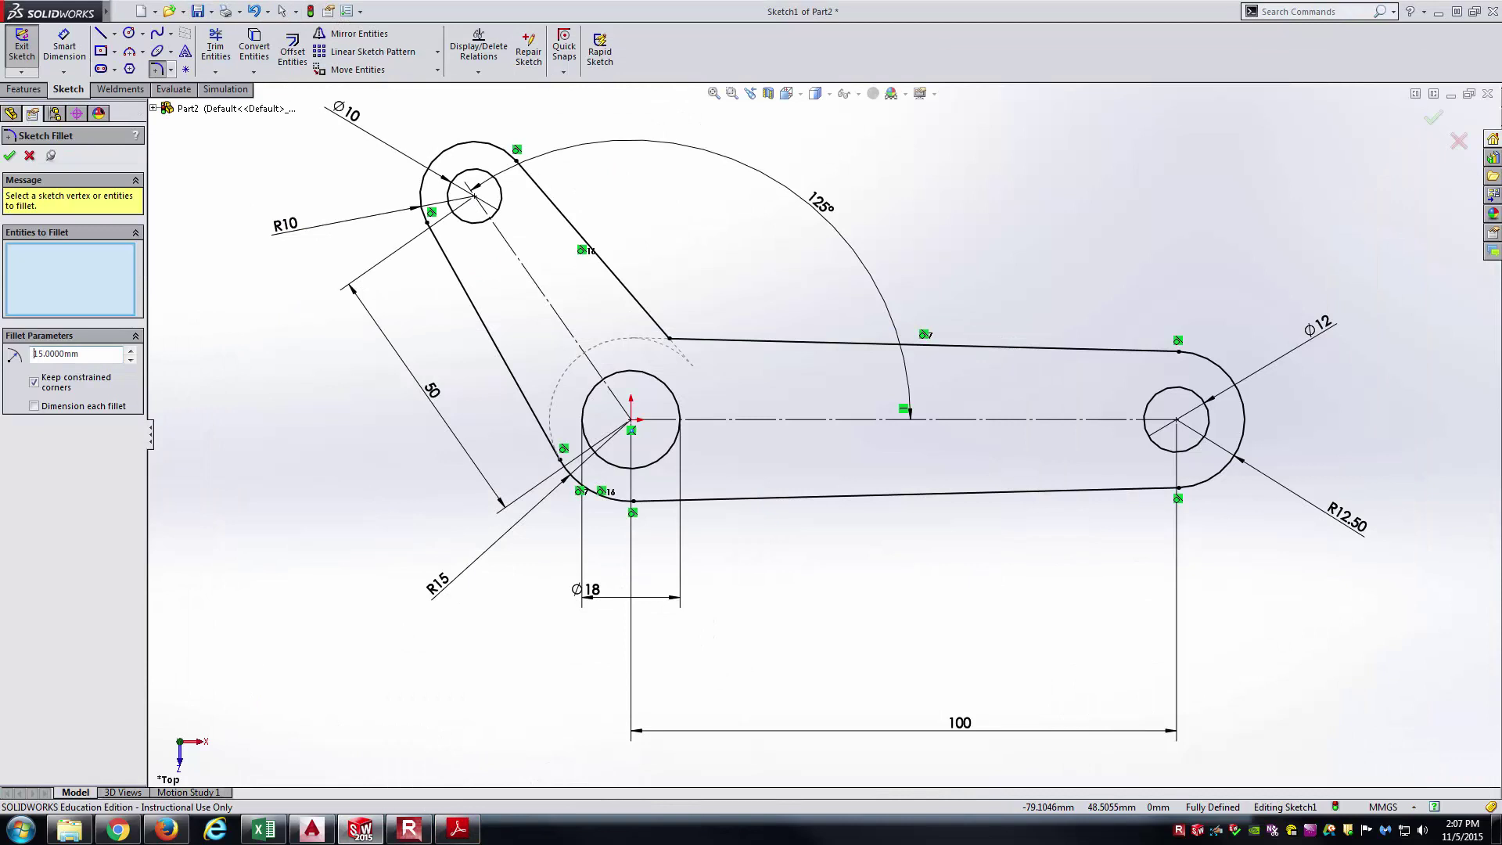
click(666, 333)
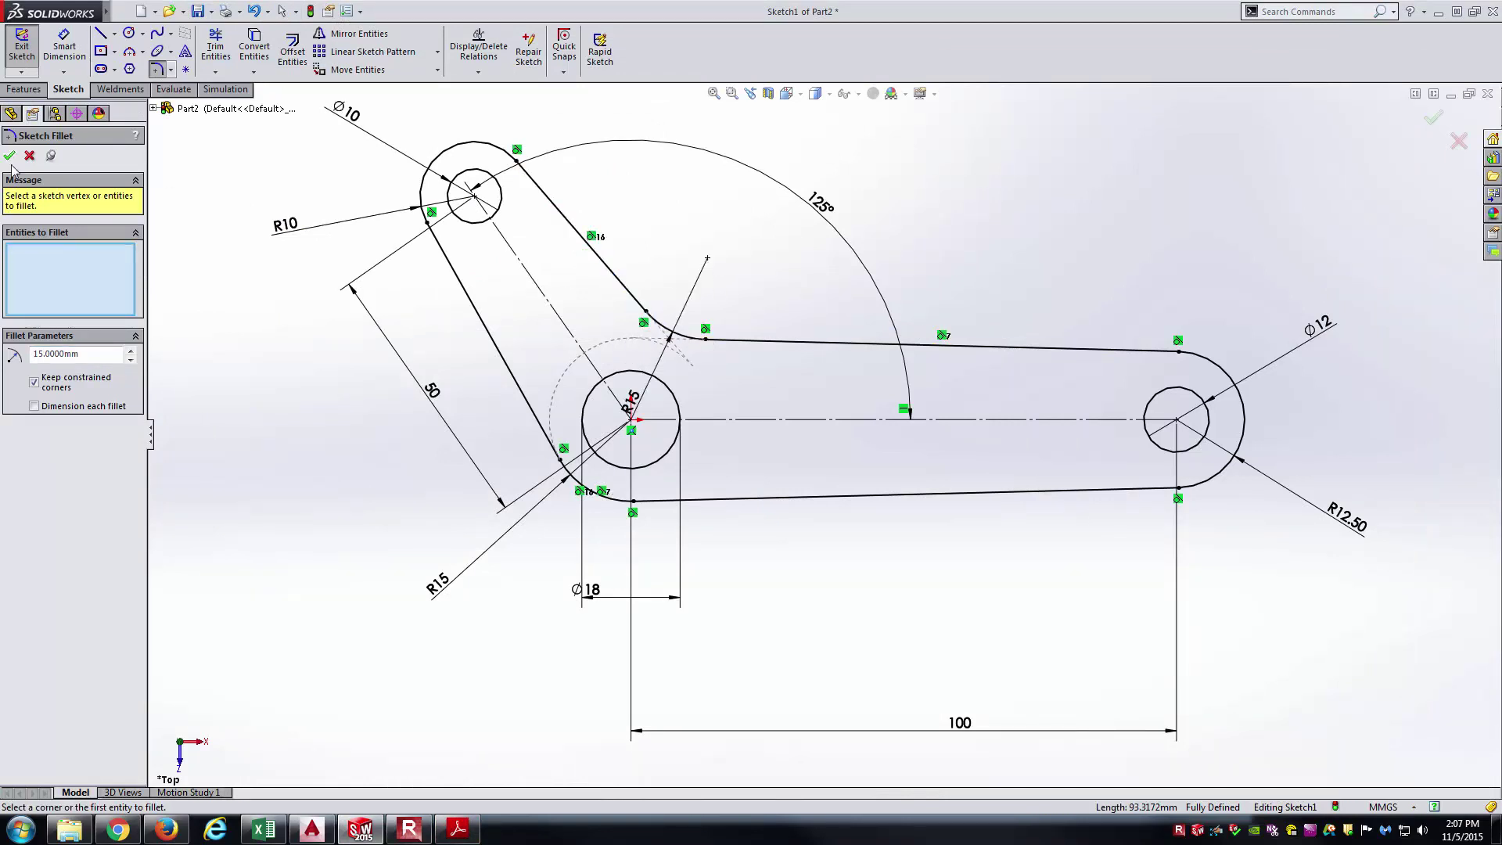
key(Escape)
drag(643, 402, 685, 295)
key(Escape)
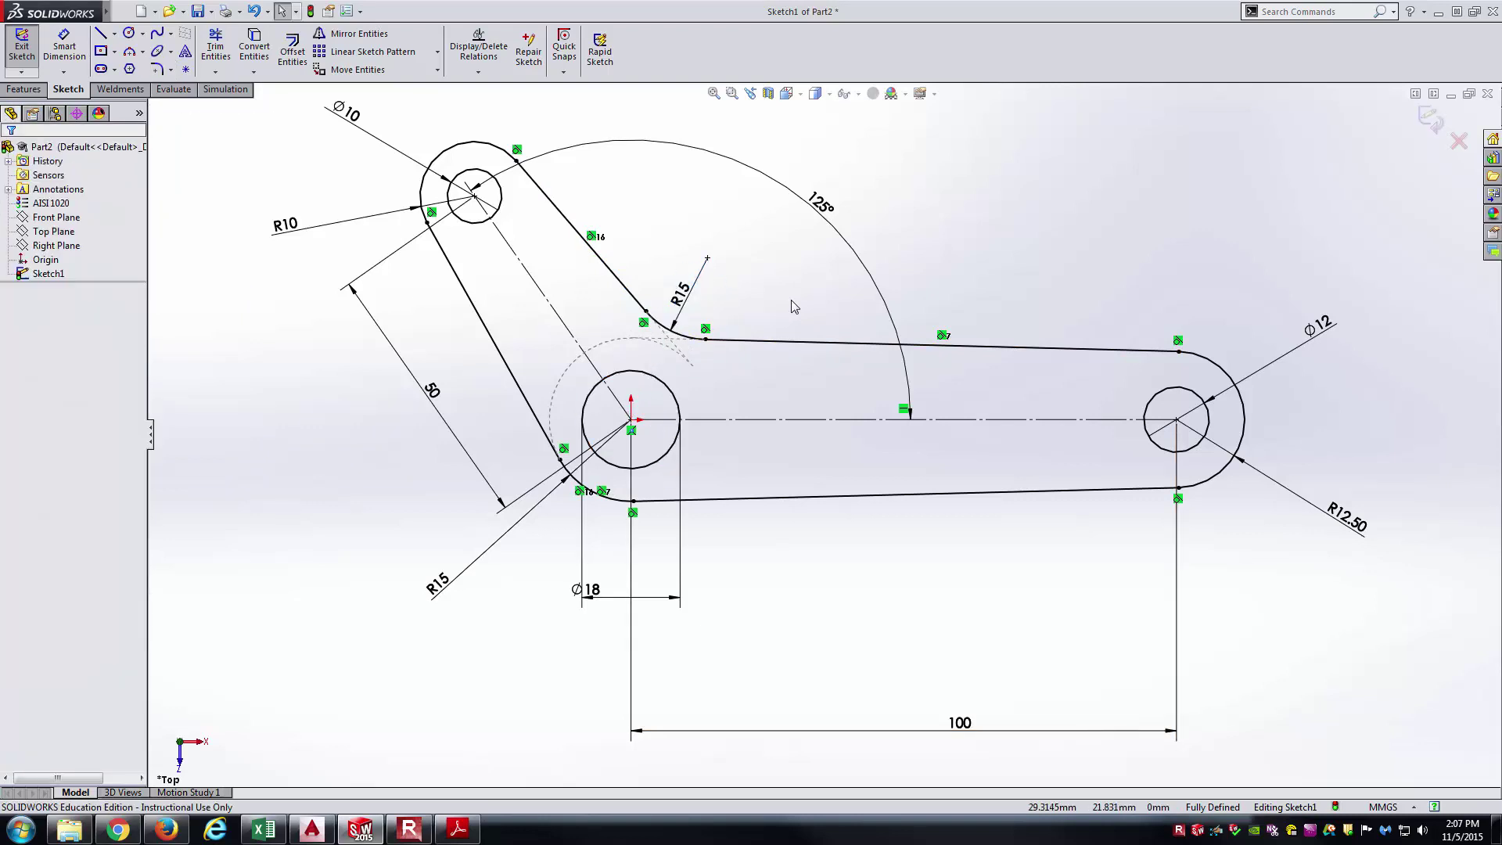
- Reposition the 100 mm arm length dimension and the 18 mm hole diameter dimension closer to the profile
scroll(822, 305, up, 3)
scroll(908, 293, down, 2)
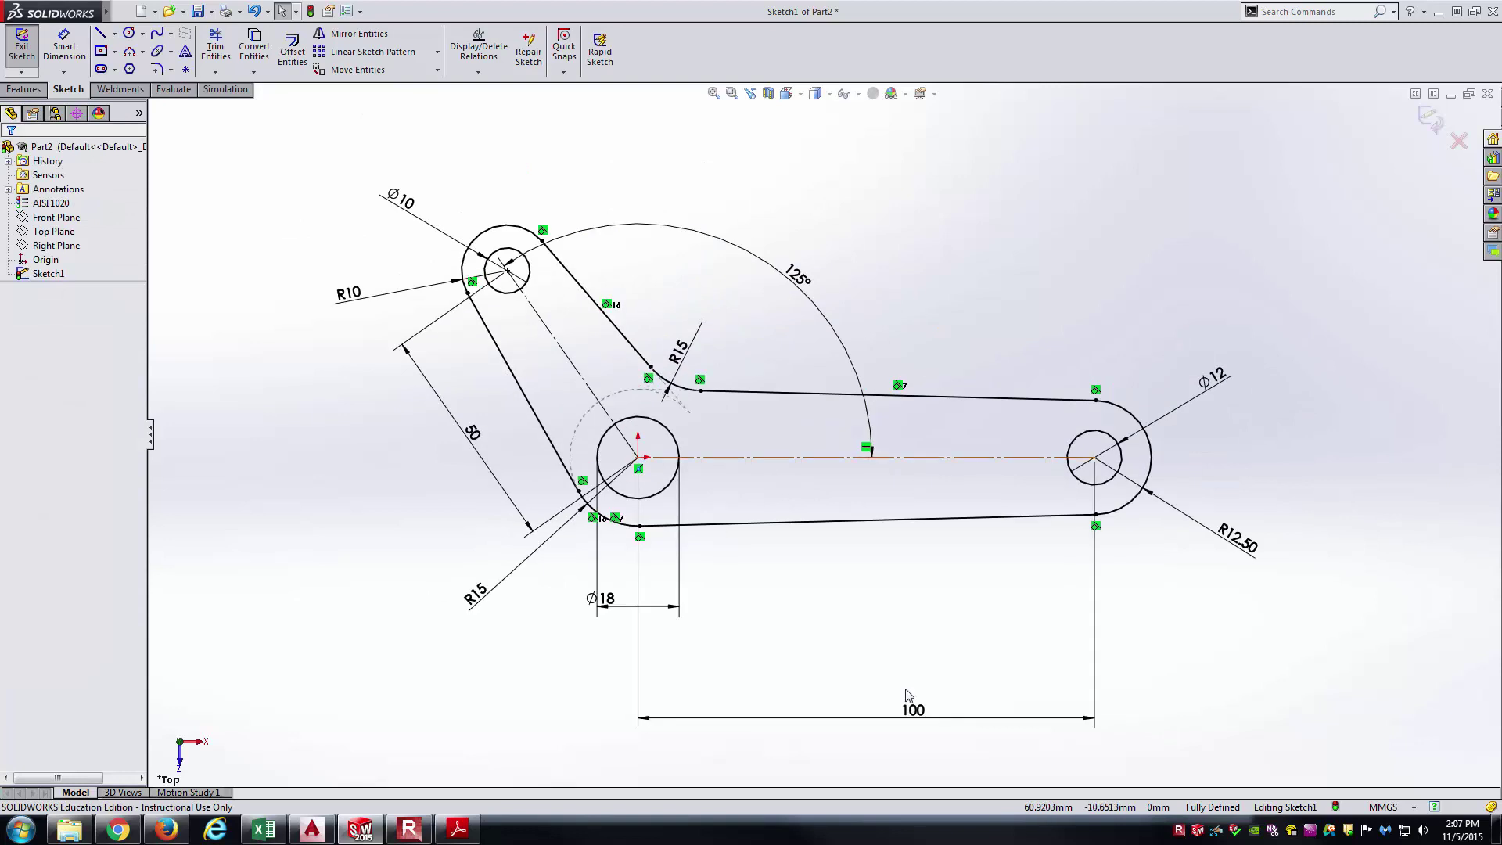
drag(913, 671, 913, 654)
drag(604, 598, 773, 563)
click(858, 598)
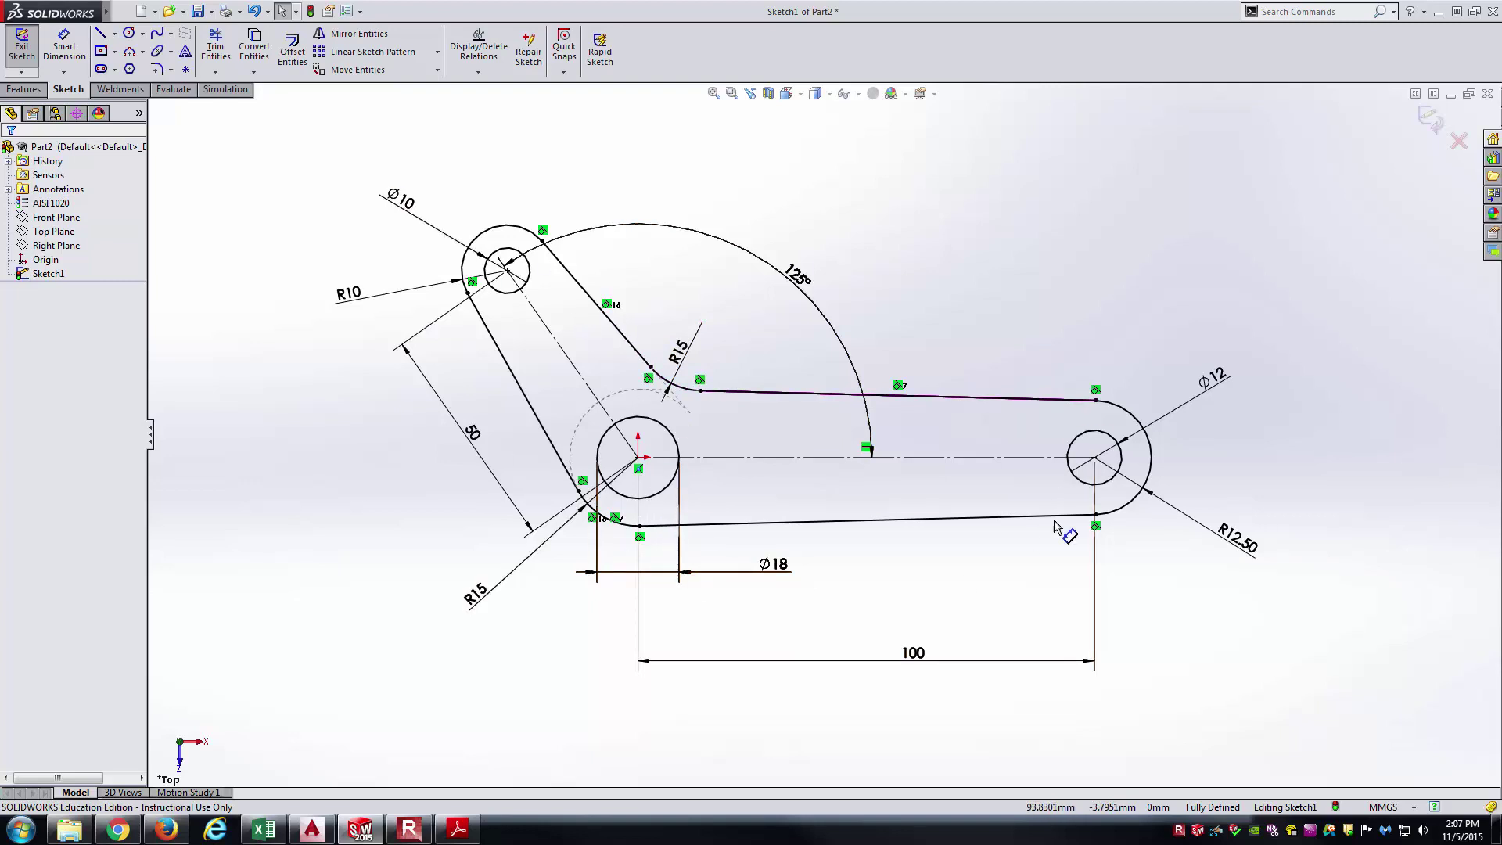
- Check the thickness in the PDF drawing and extrude the bell crank profile 15 mm with the Mid Plane end condition
click(460, 828)
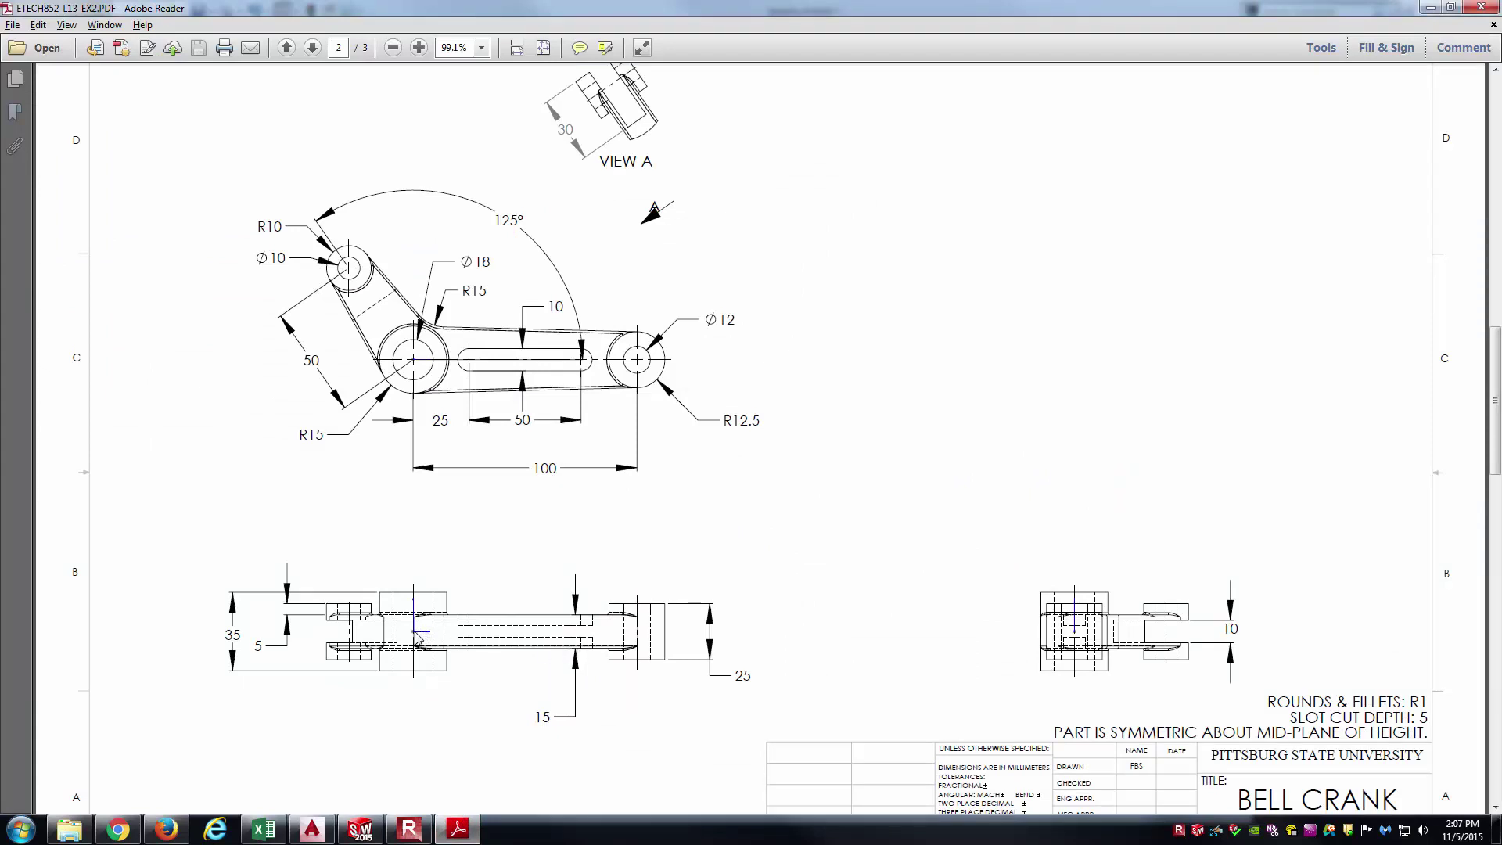
click(360, 828)
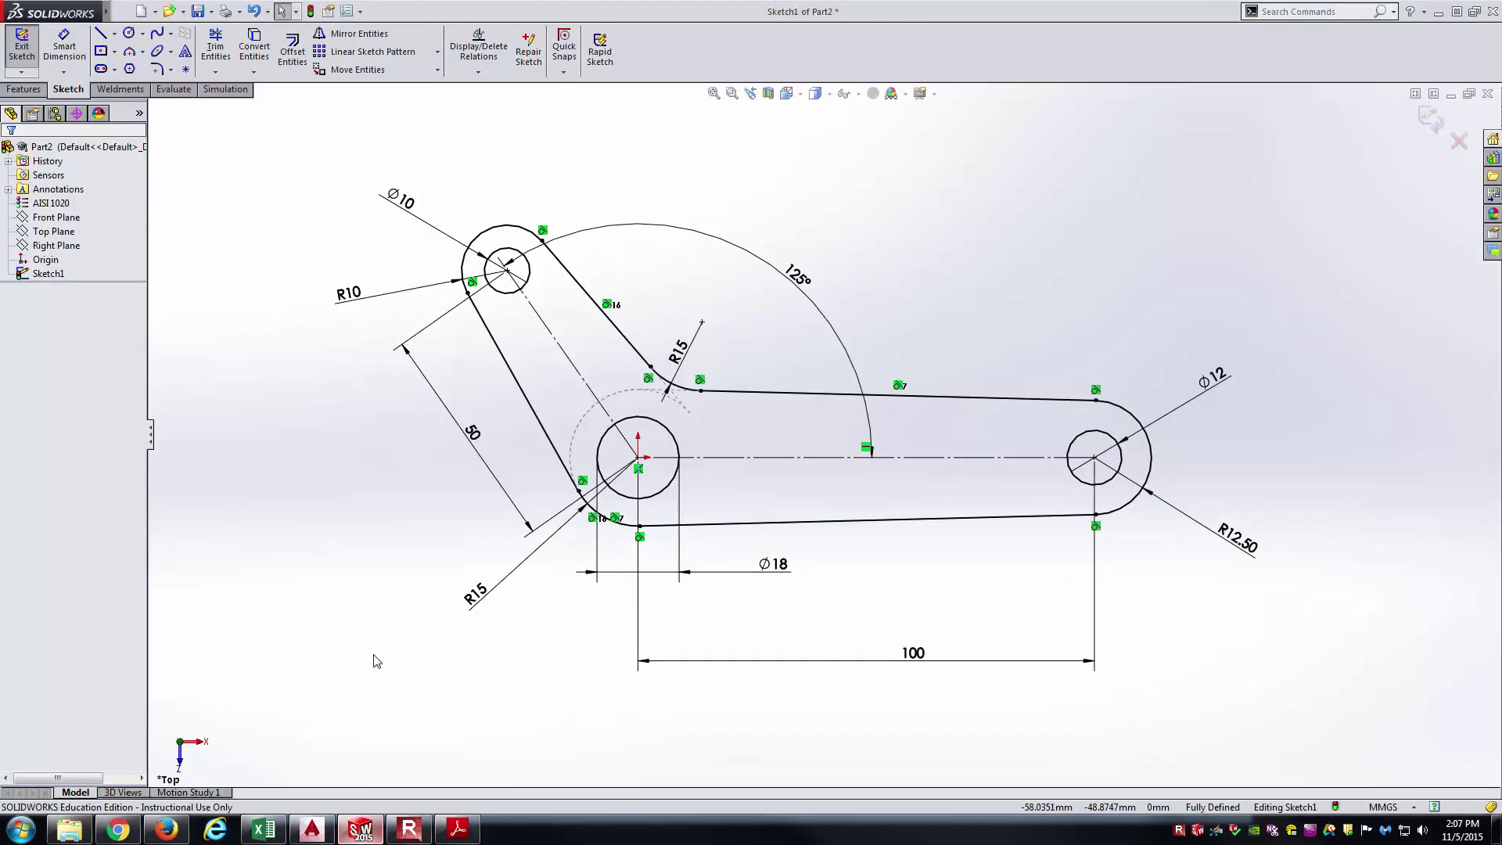
click(24, 88)
click(29, 47)
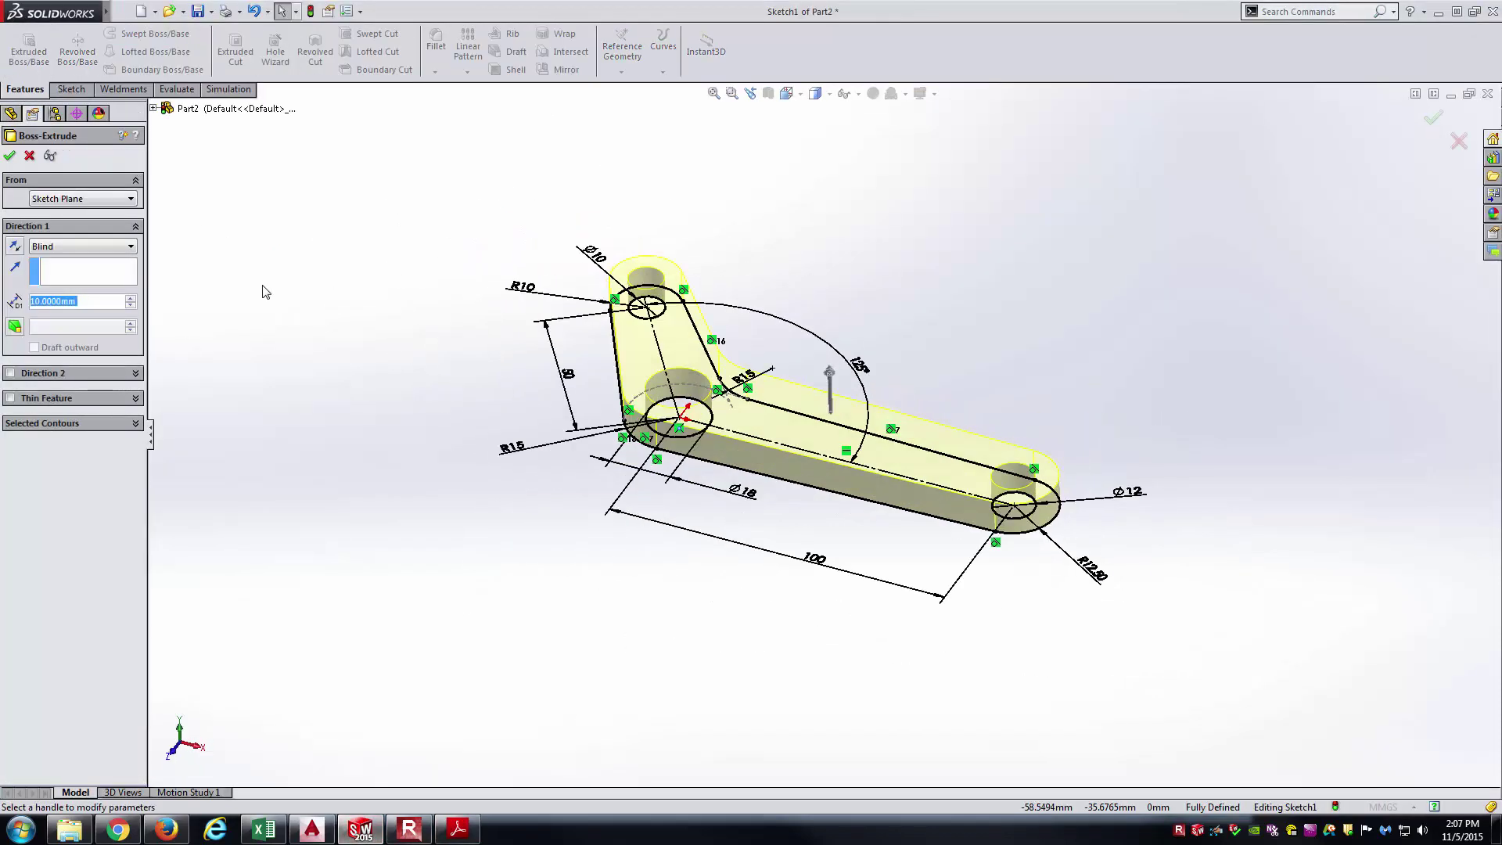
click(129, 246)
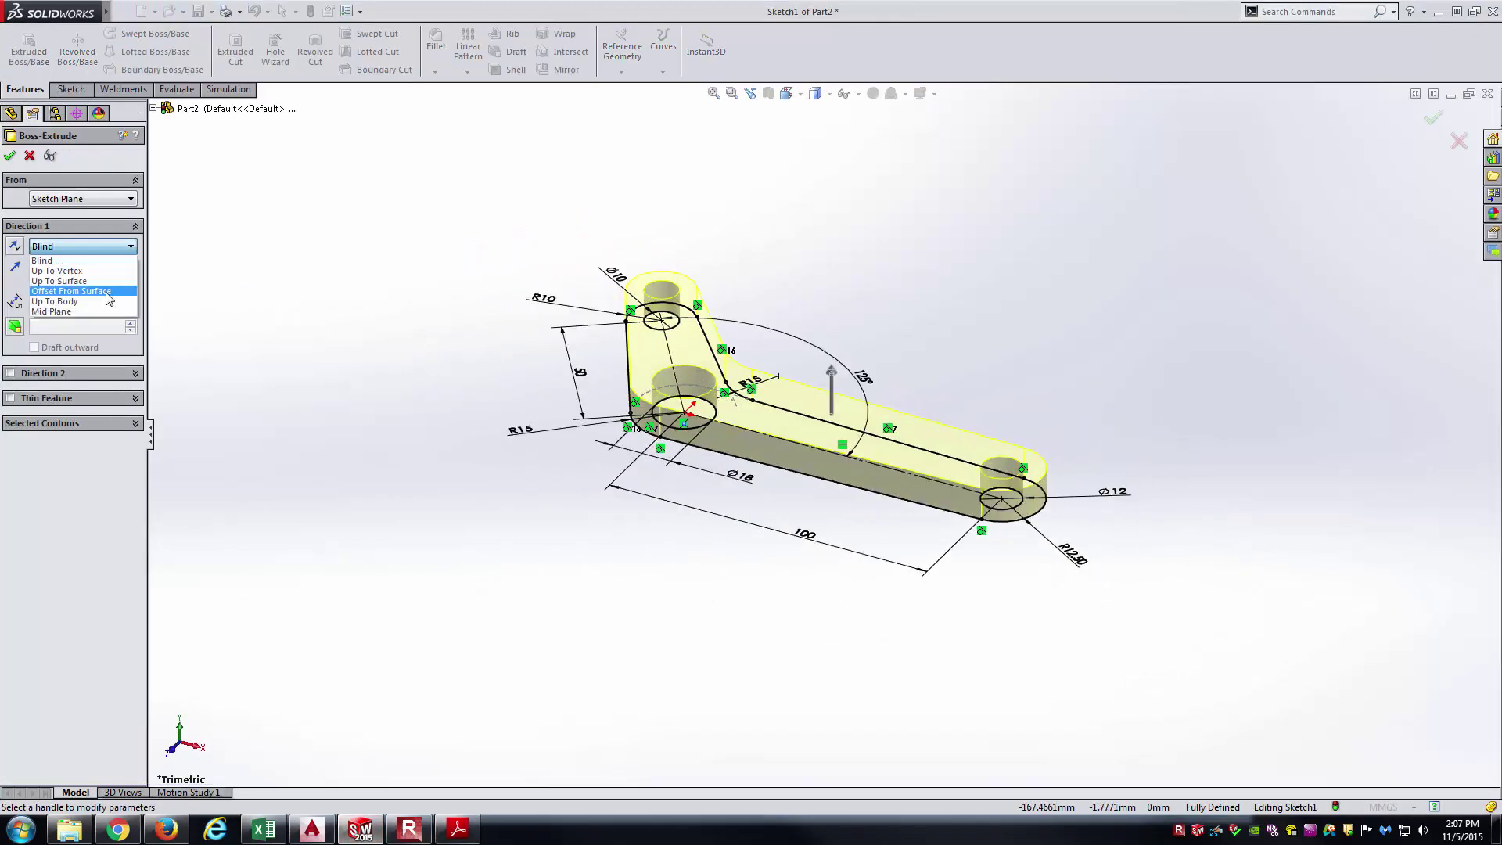
click(71, 311)
text(15)
key(Return)
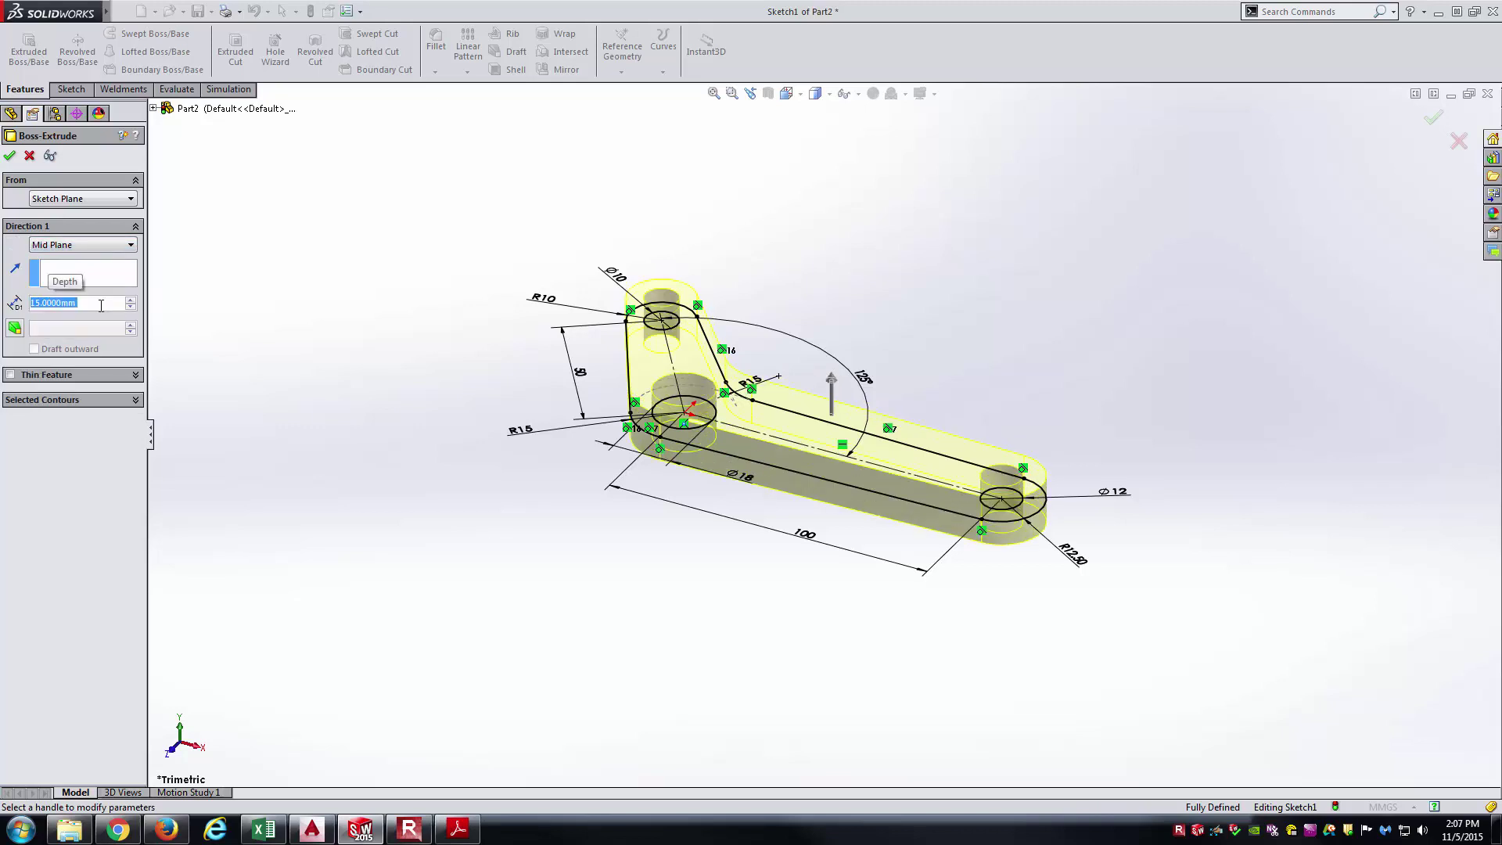
key(Return)
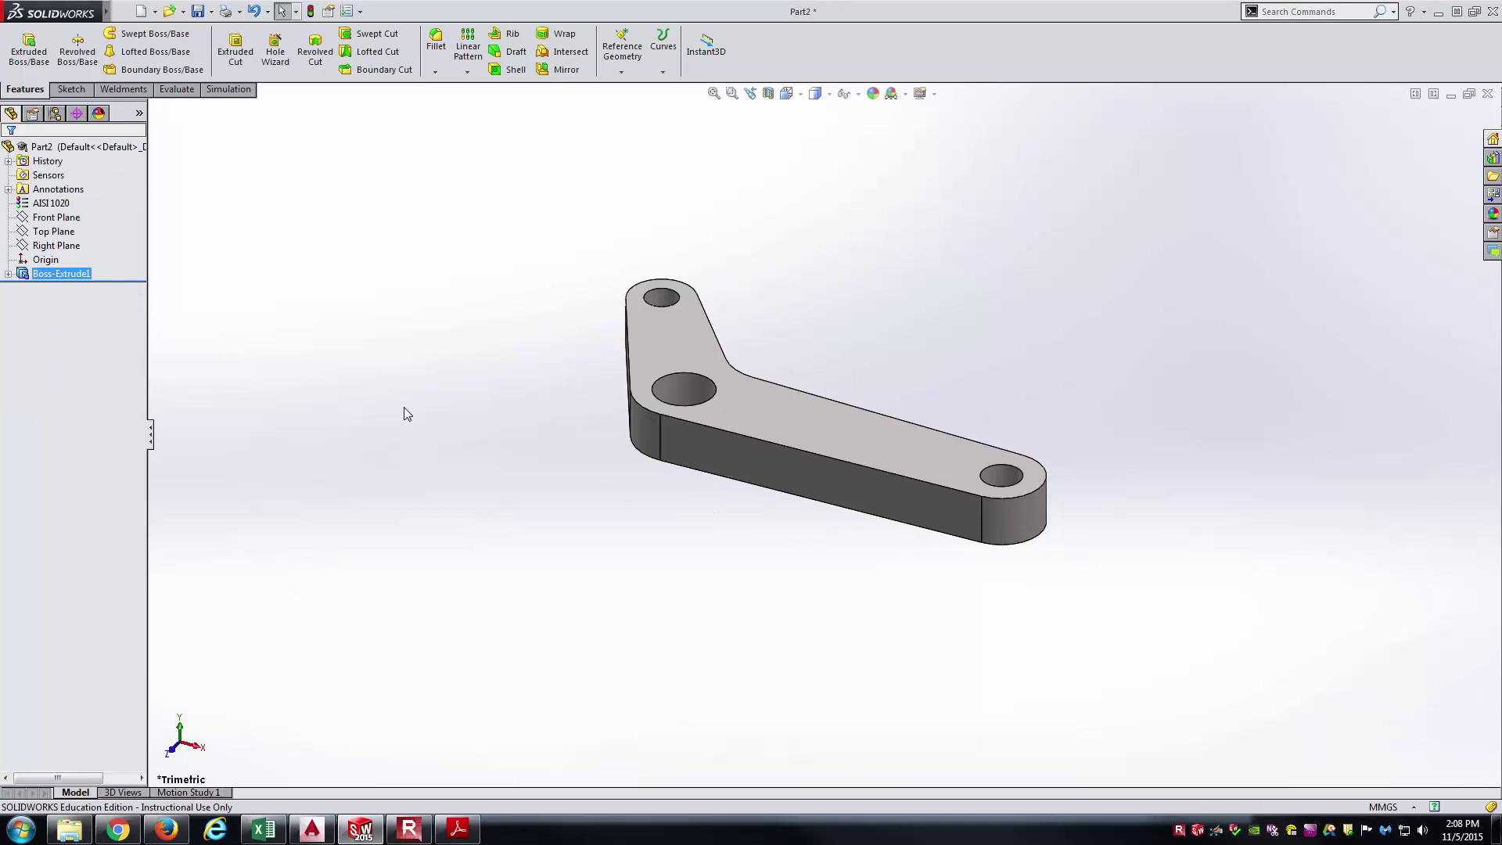
- Consult the PDF drawing and sketch a circle of about 13.7 mm radius centred on the origin around the pivot hole
click(458, 829)
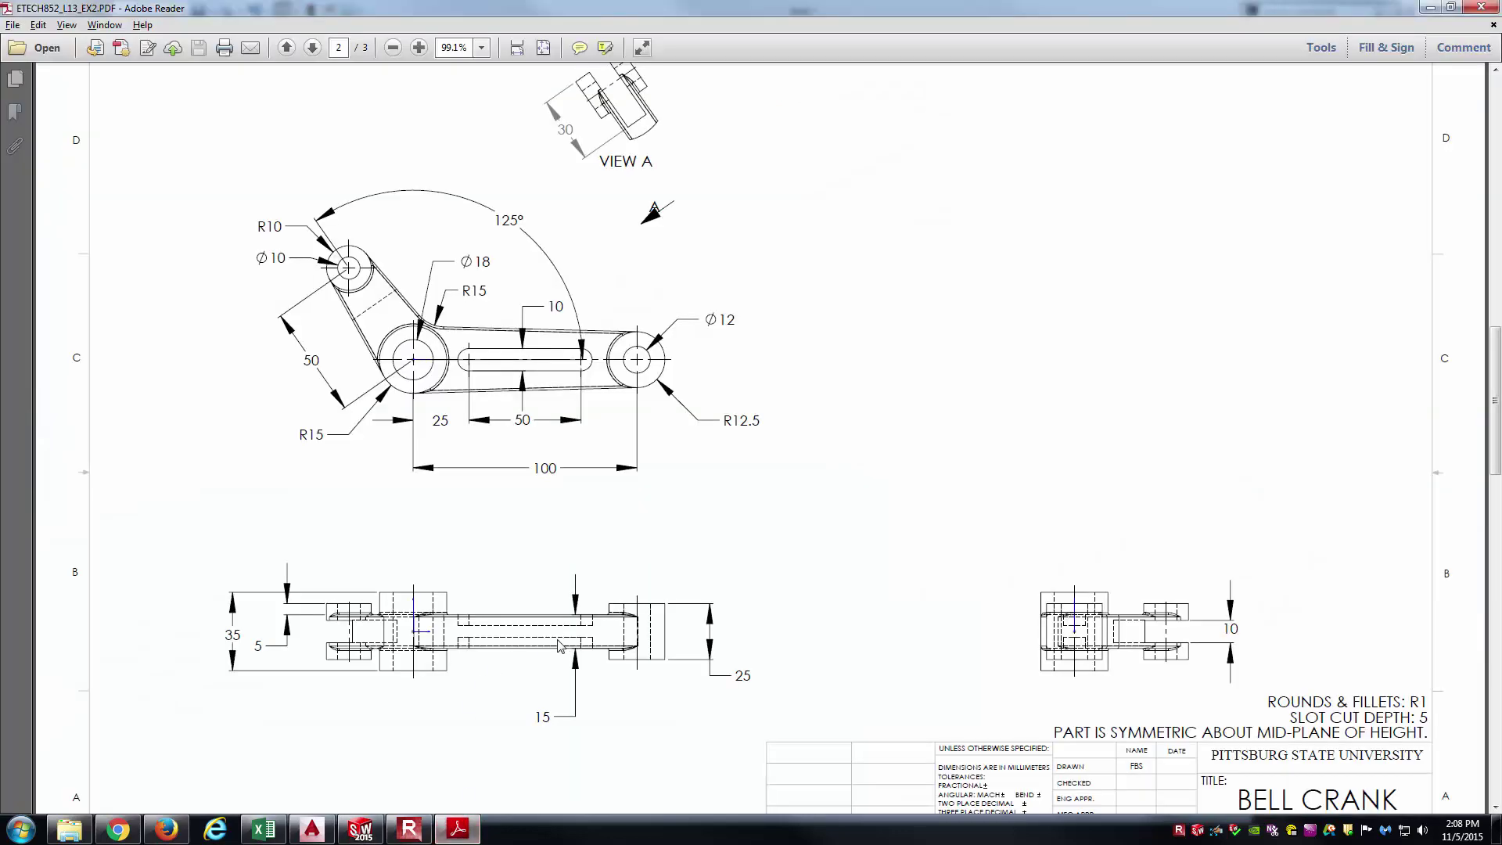
click(458, 829)
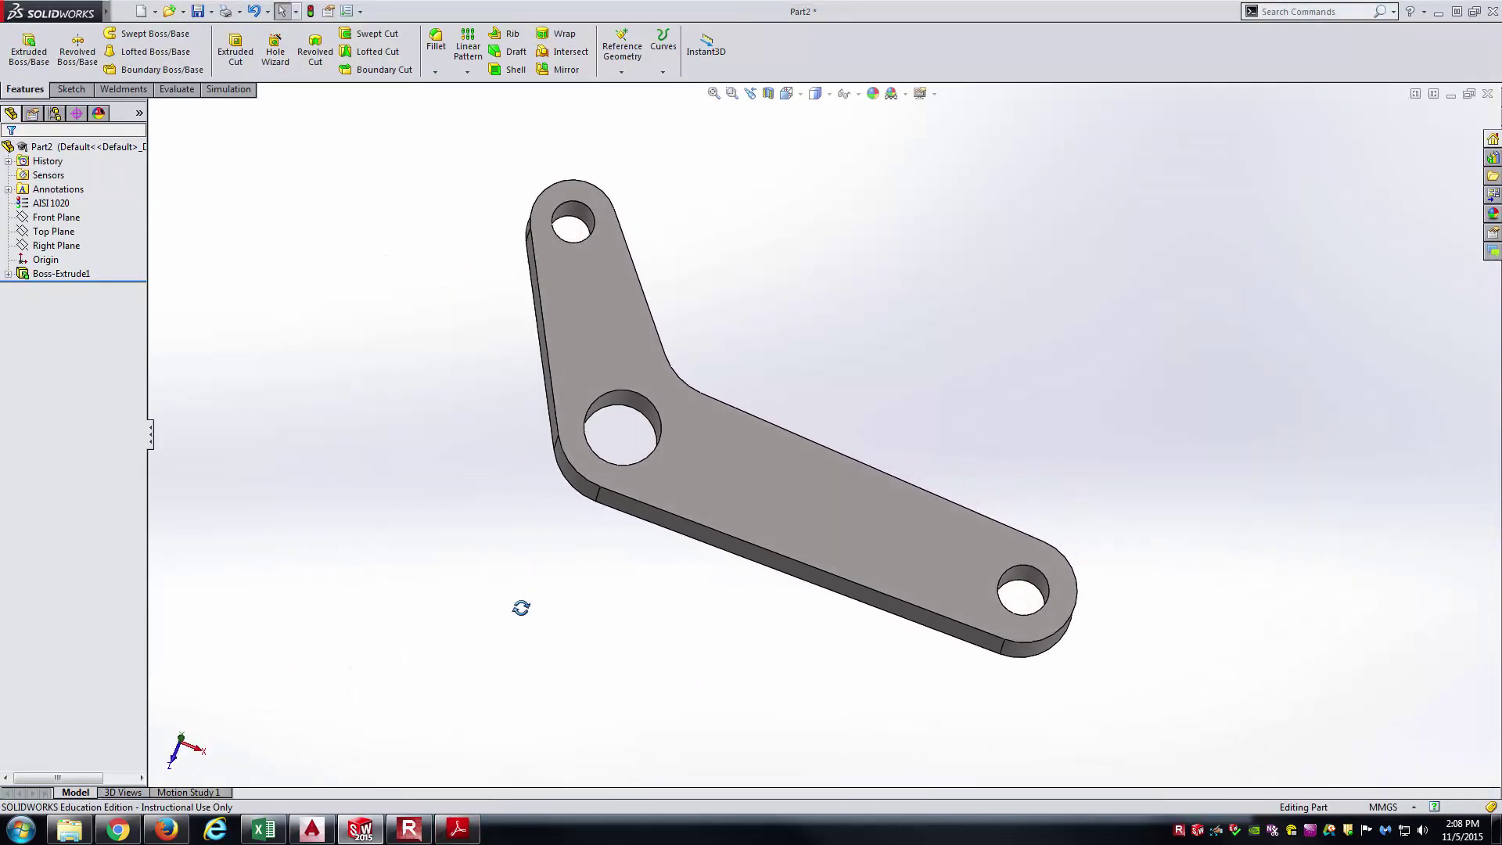
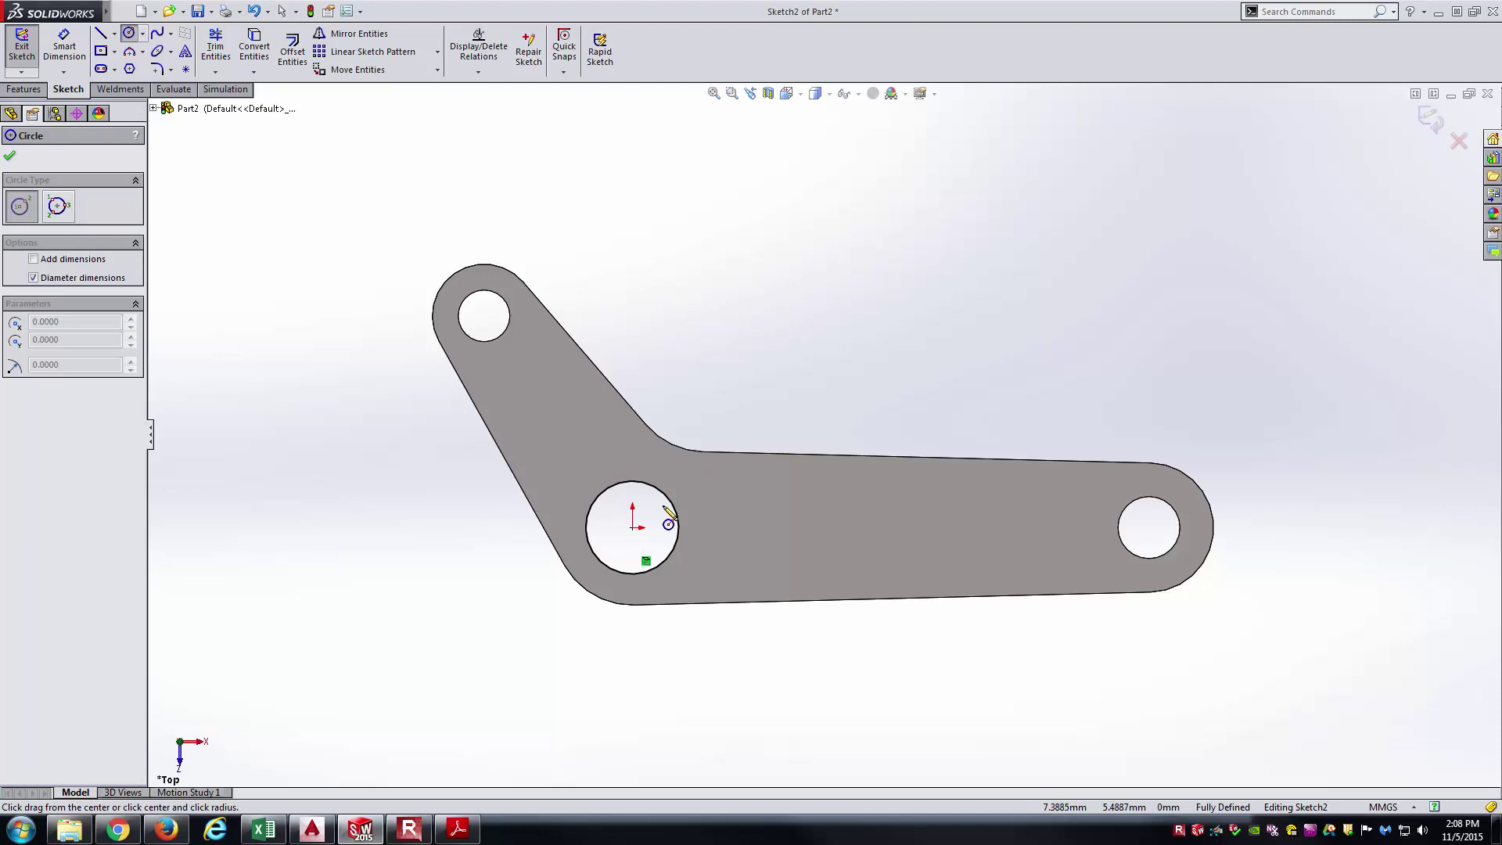
click(633, 526)
click(686, 493)
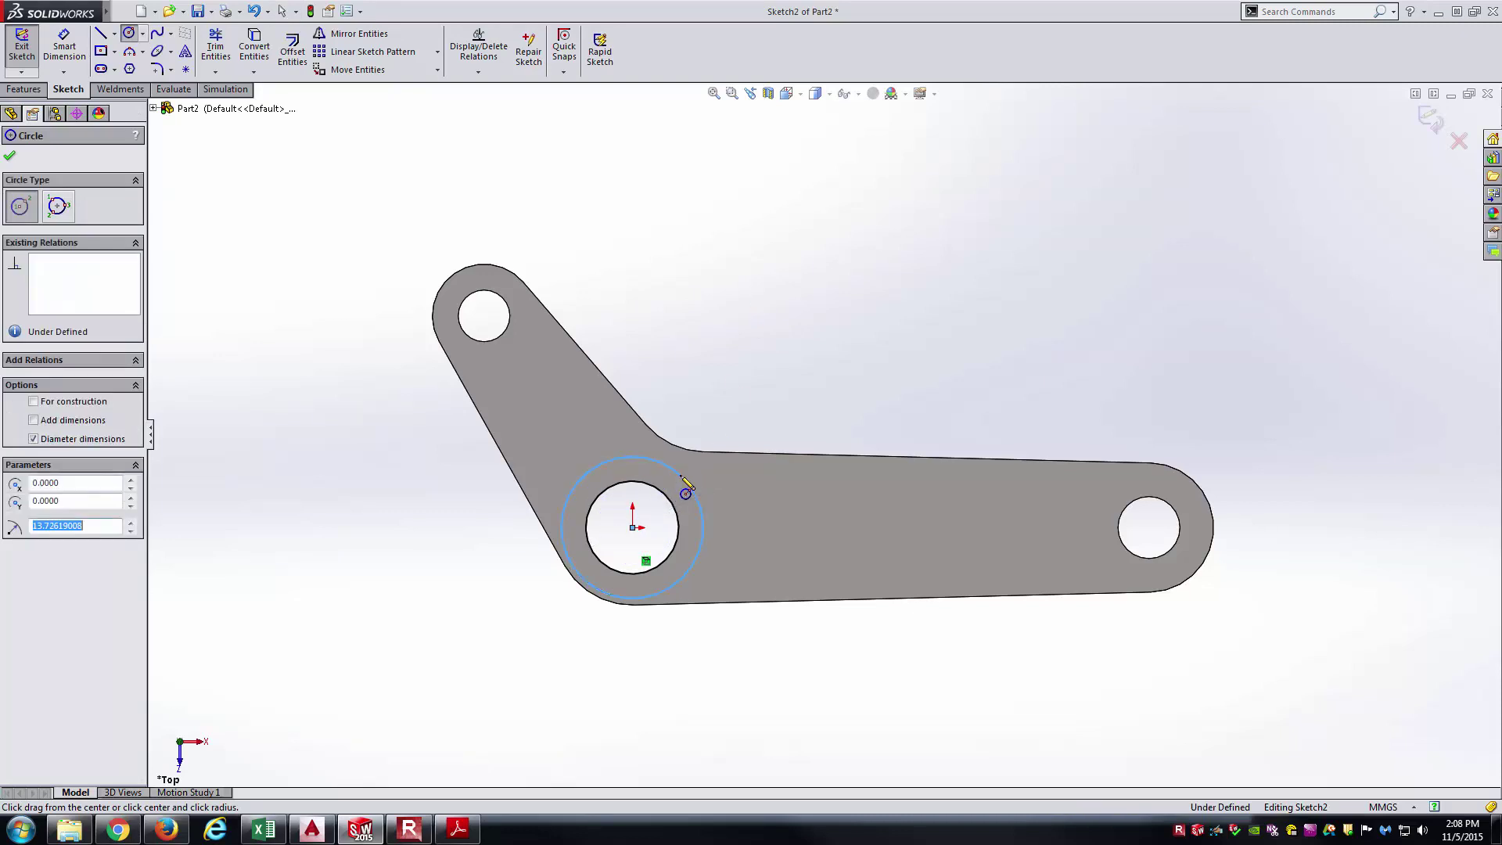
key(Escape)
click(373, 435)
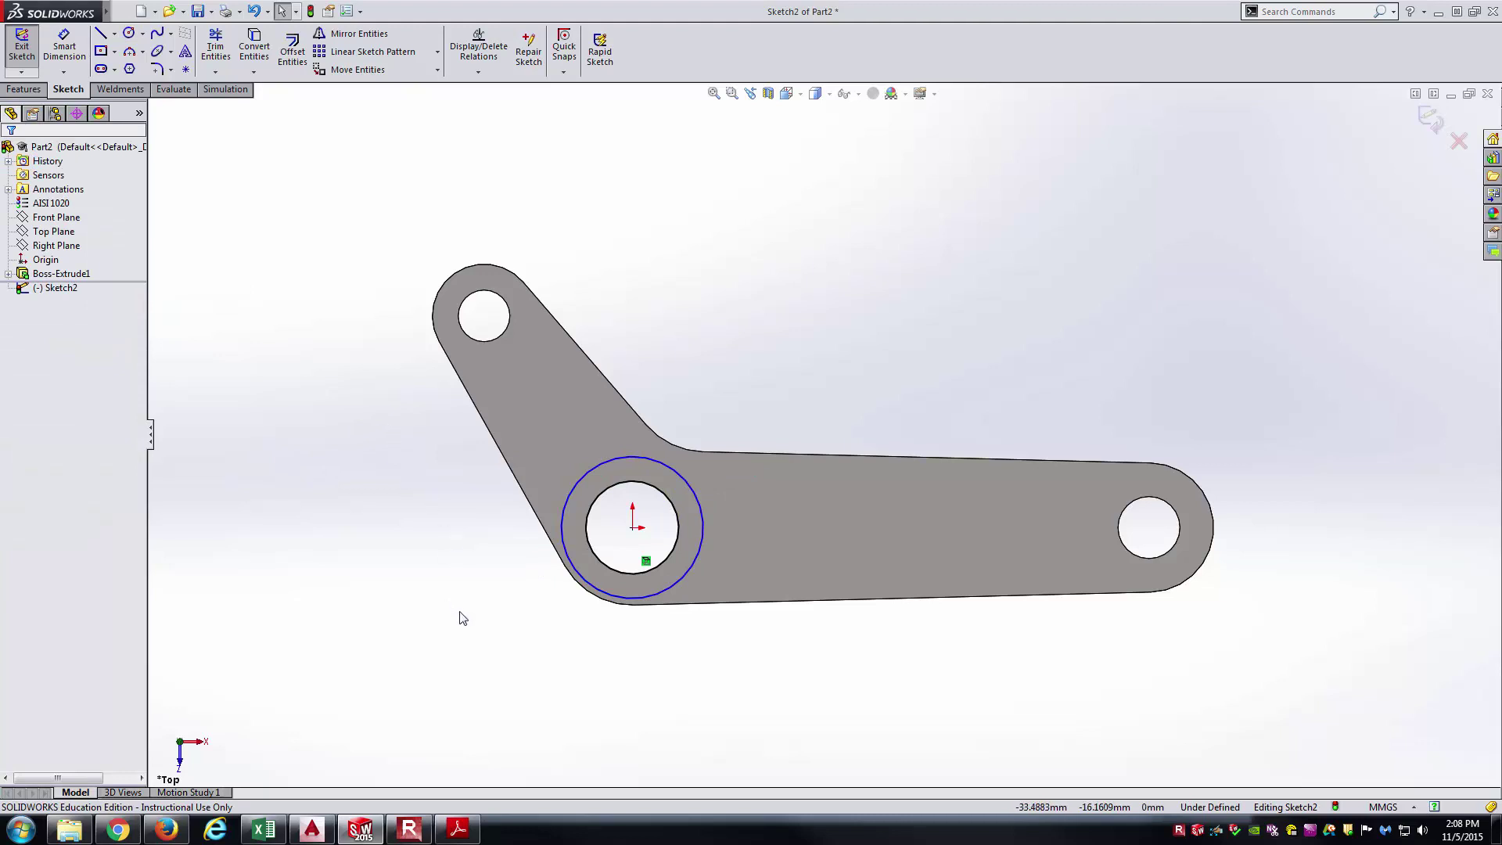
- Make the new circle coradial with the rounded outer edge of the crank at the pivot corner
click(593, 599)
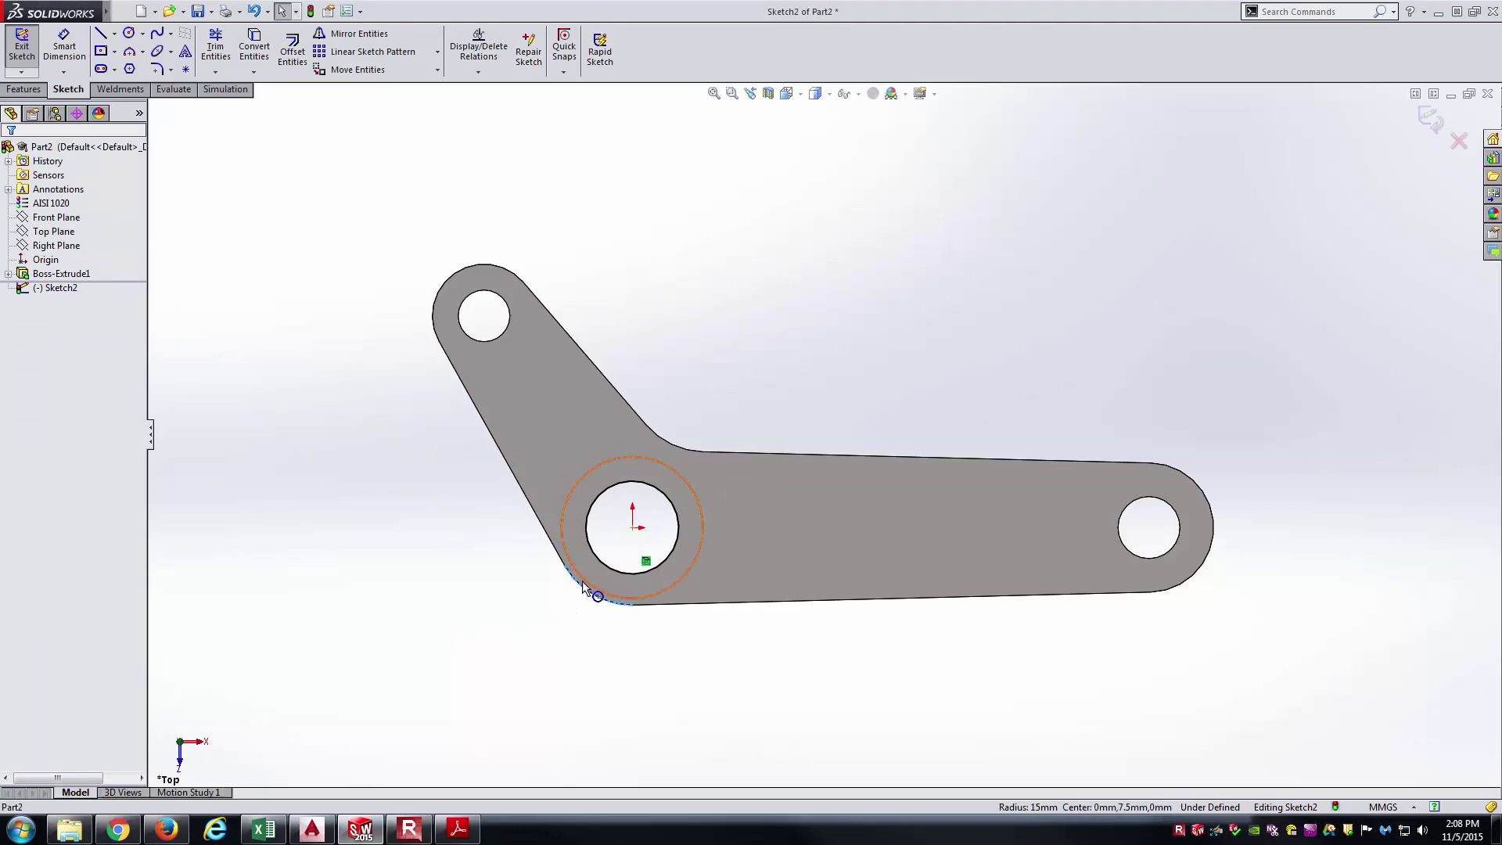
ctrl+click(582, 581)
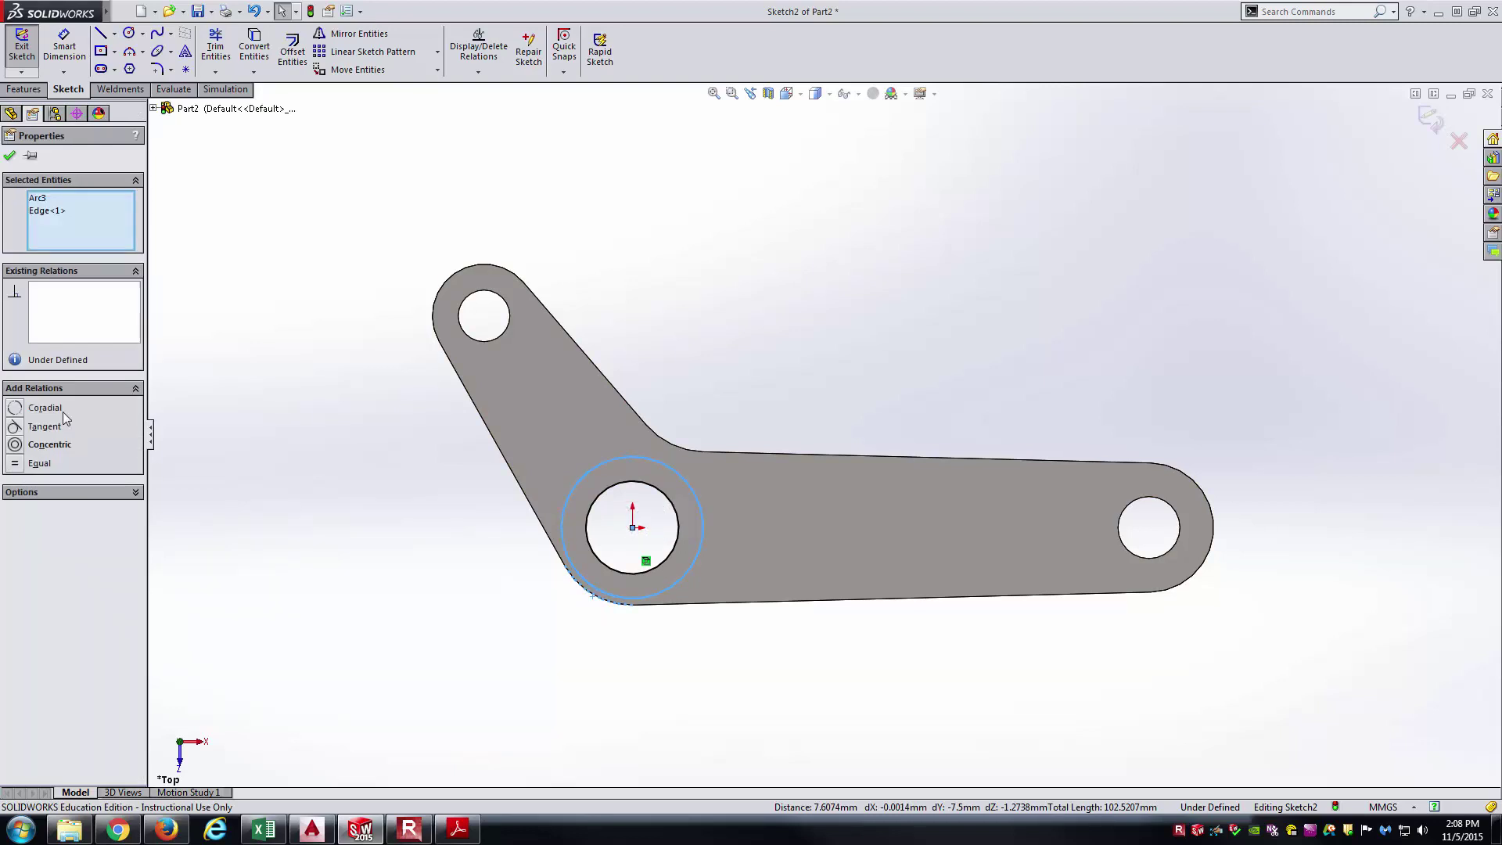
click(46, 409)
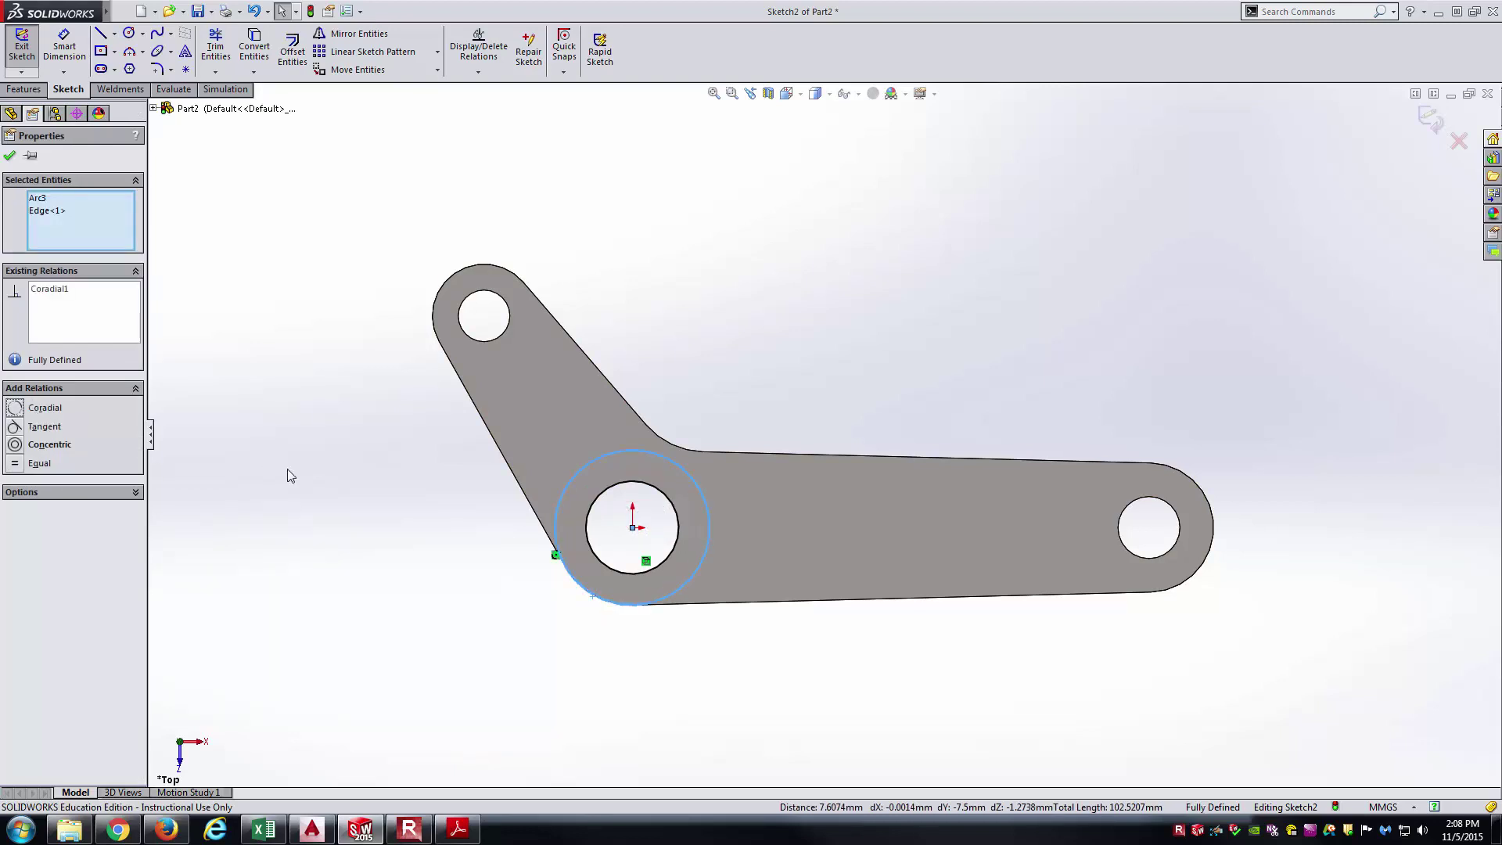
click(329, 496)
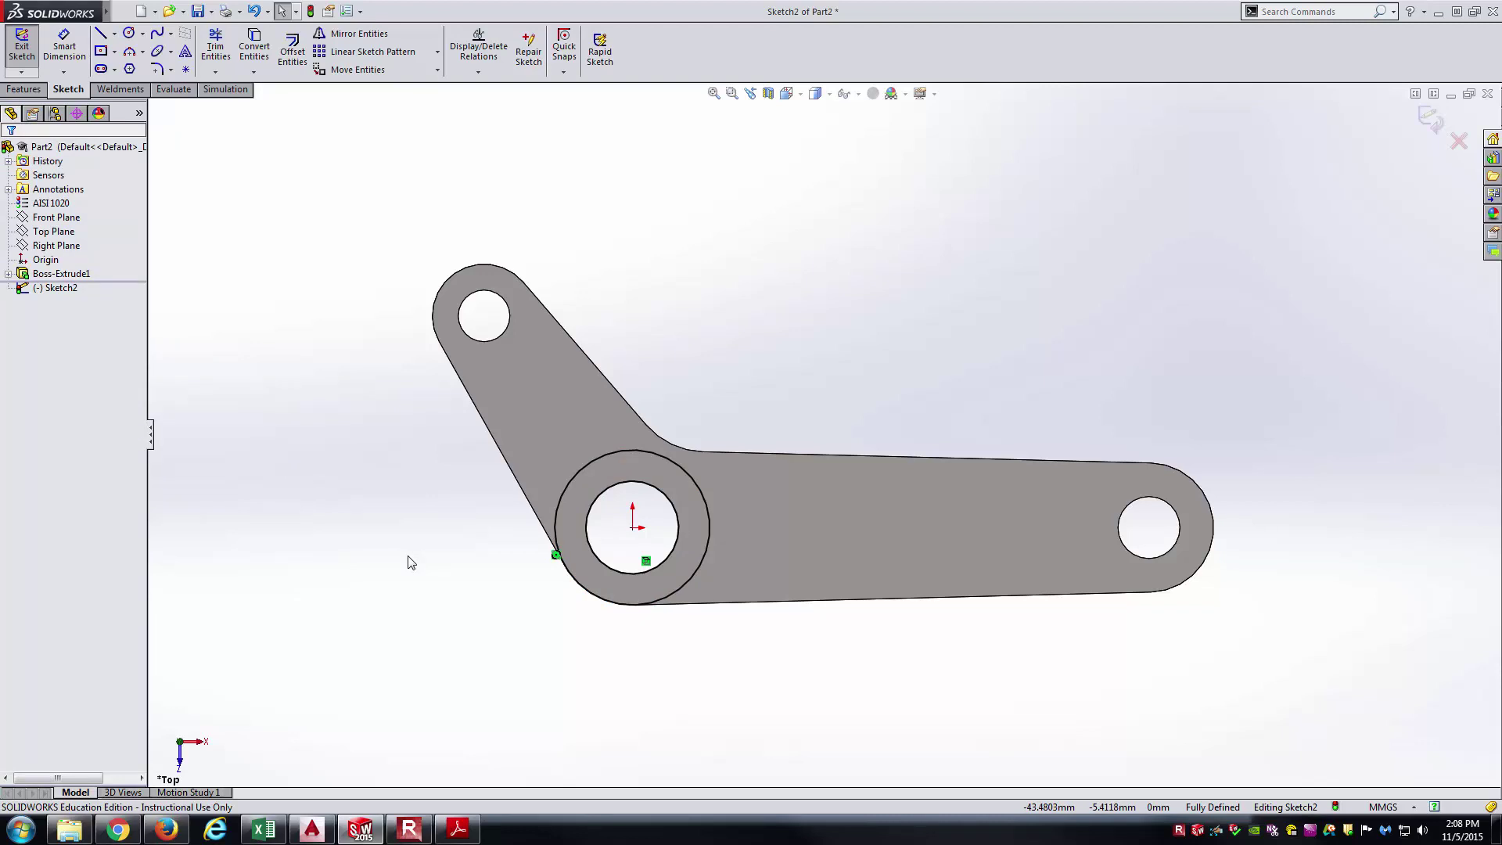
- Extrude the pivot ring sketch 35 mm with the Mid Plane end condition, merged with the crank body
middle_drag(406, 600, 403, 546)
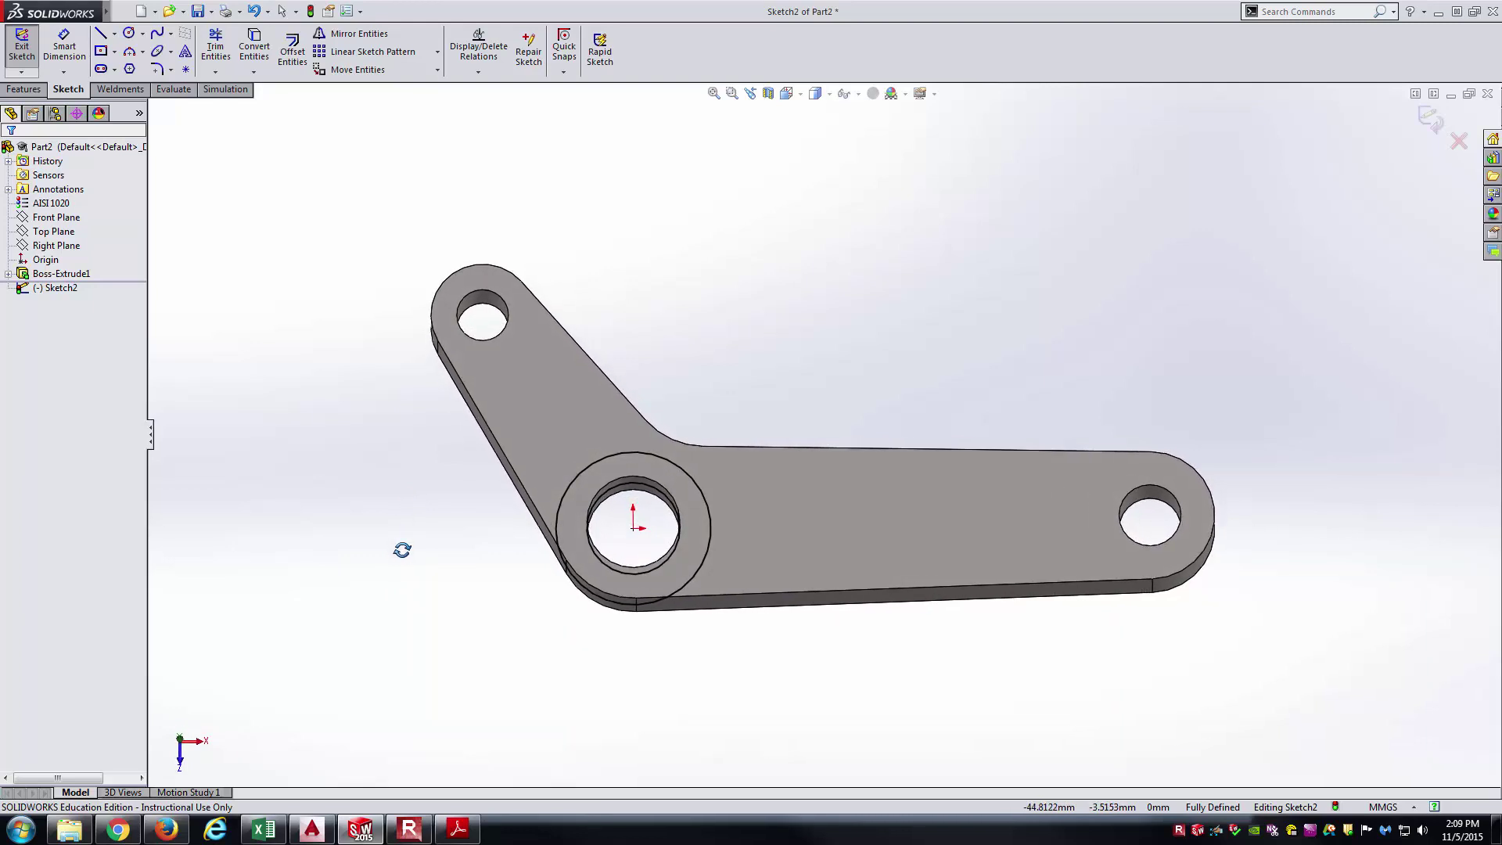
click(787, 93)
click(867, 170)
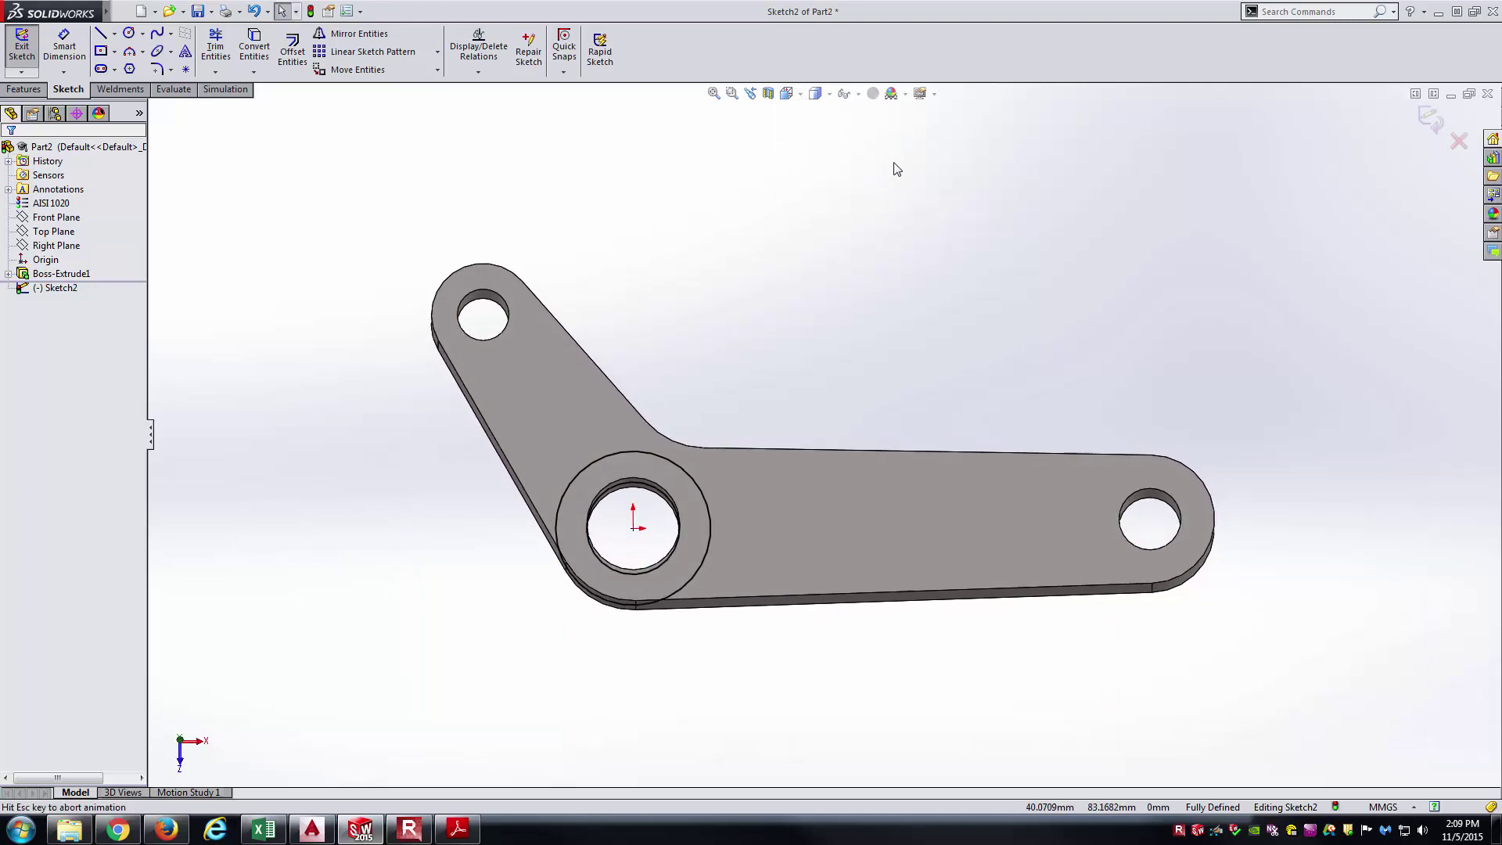
click(28, 91)
click(29, 49)
middle_drag(405, 523, 384, 313)
click(109, 246)
click(121, 324)
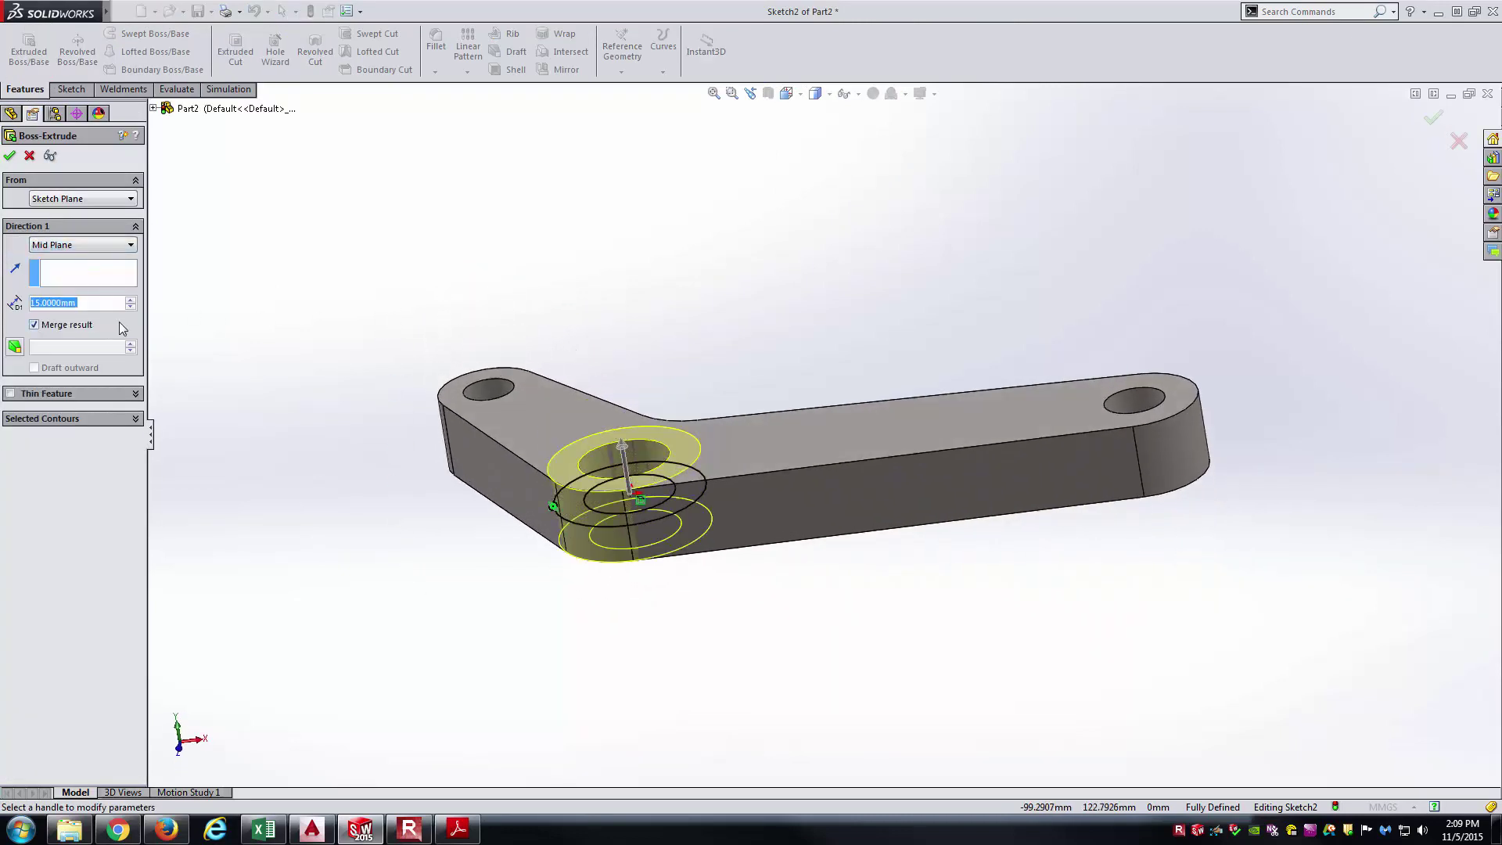
text(35)
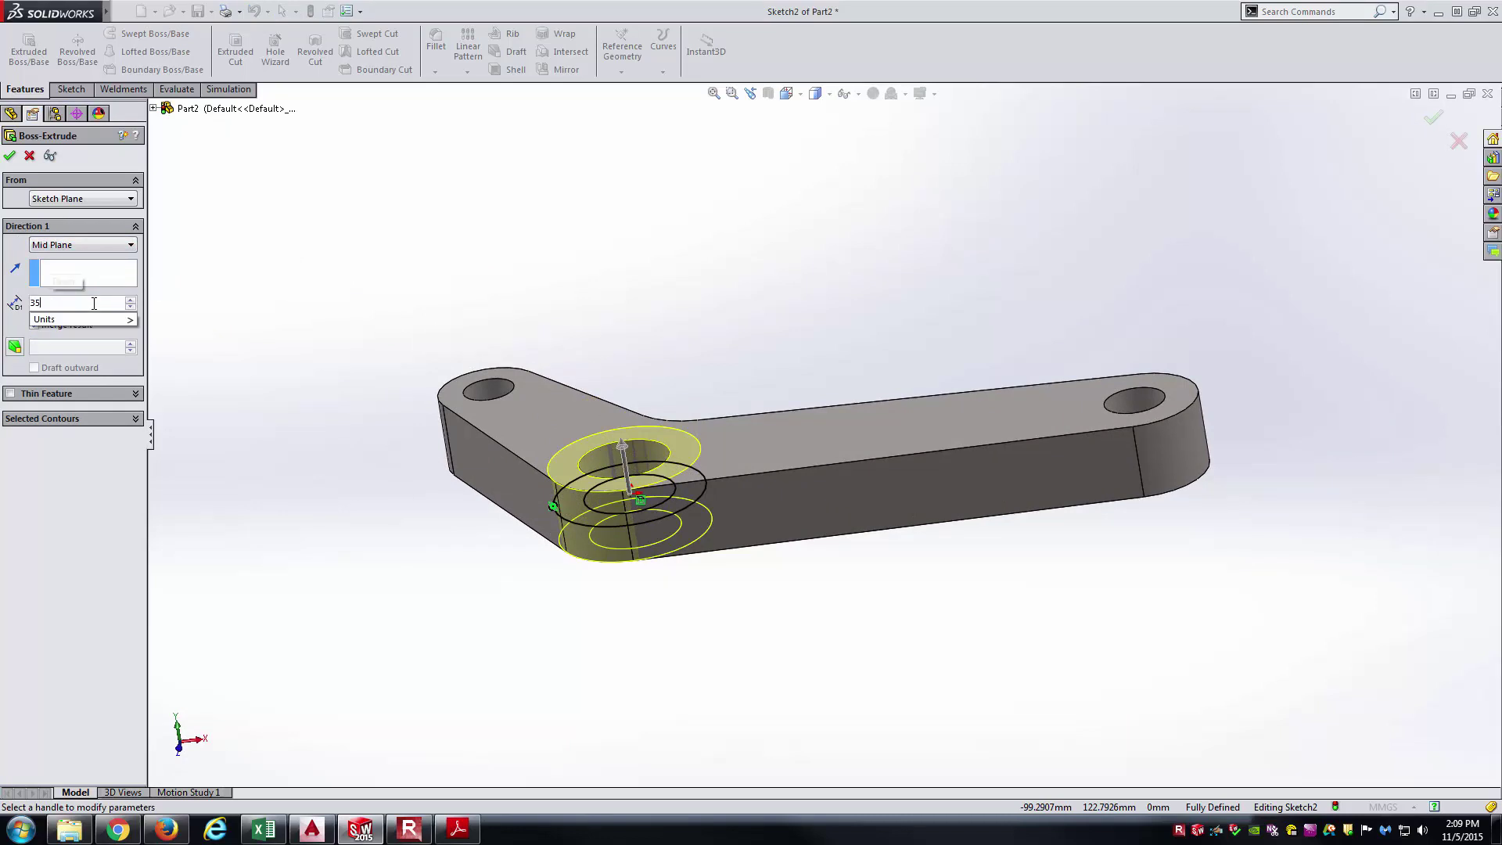
key(Return)
click(509, 218)
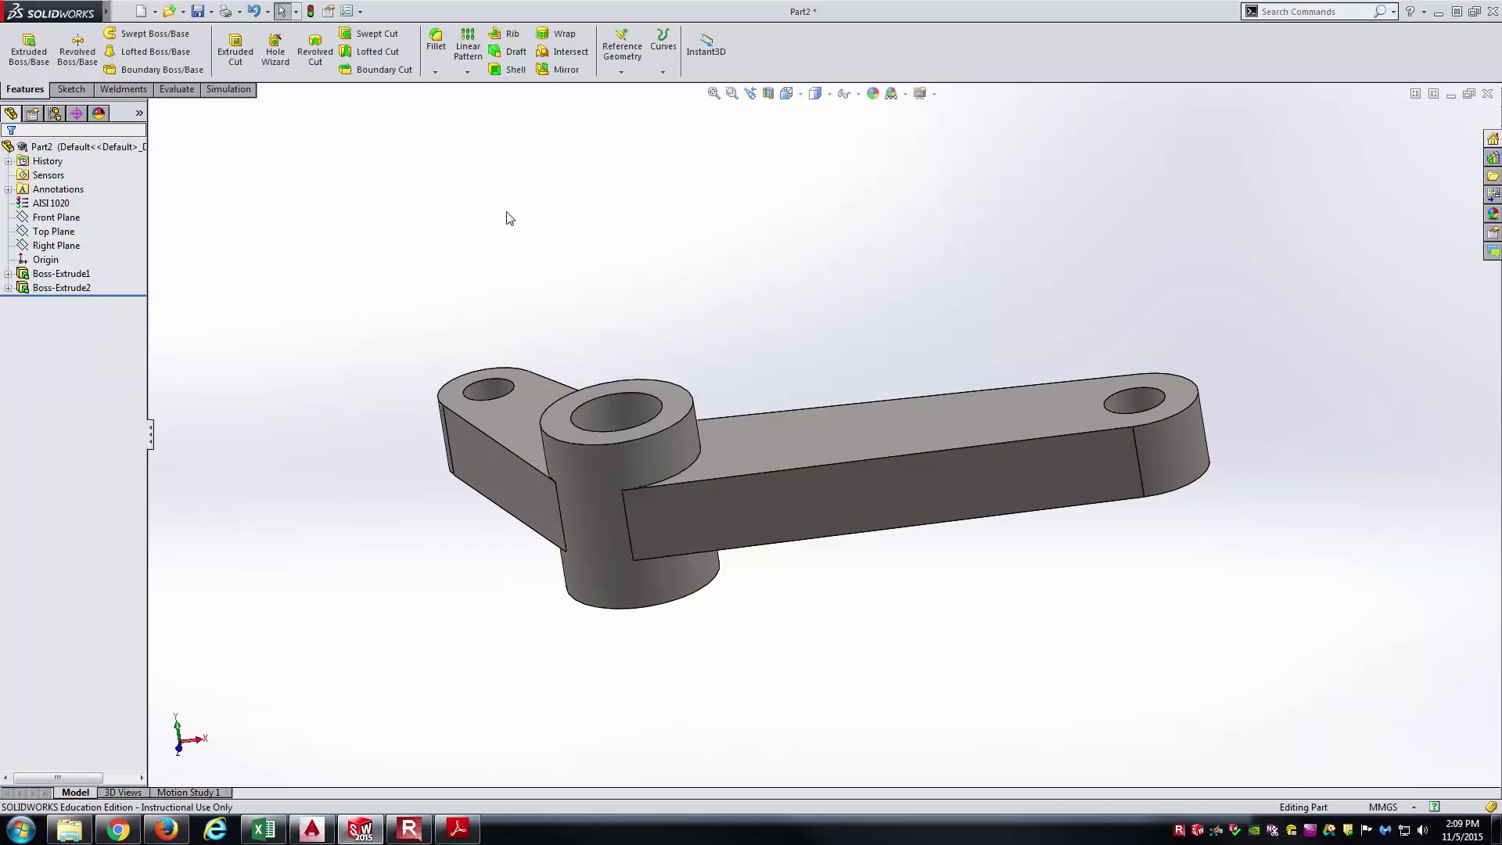
middle_drag(727, 321, 758, 468)
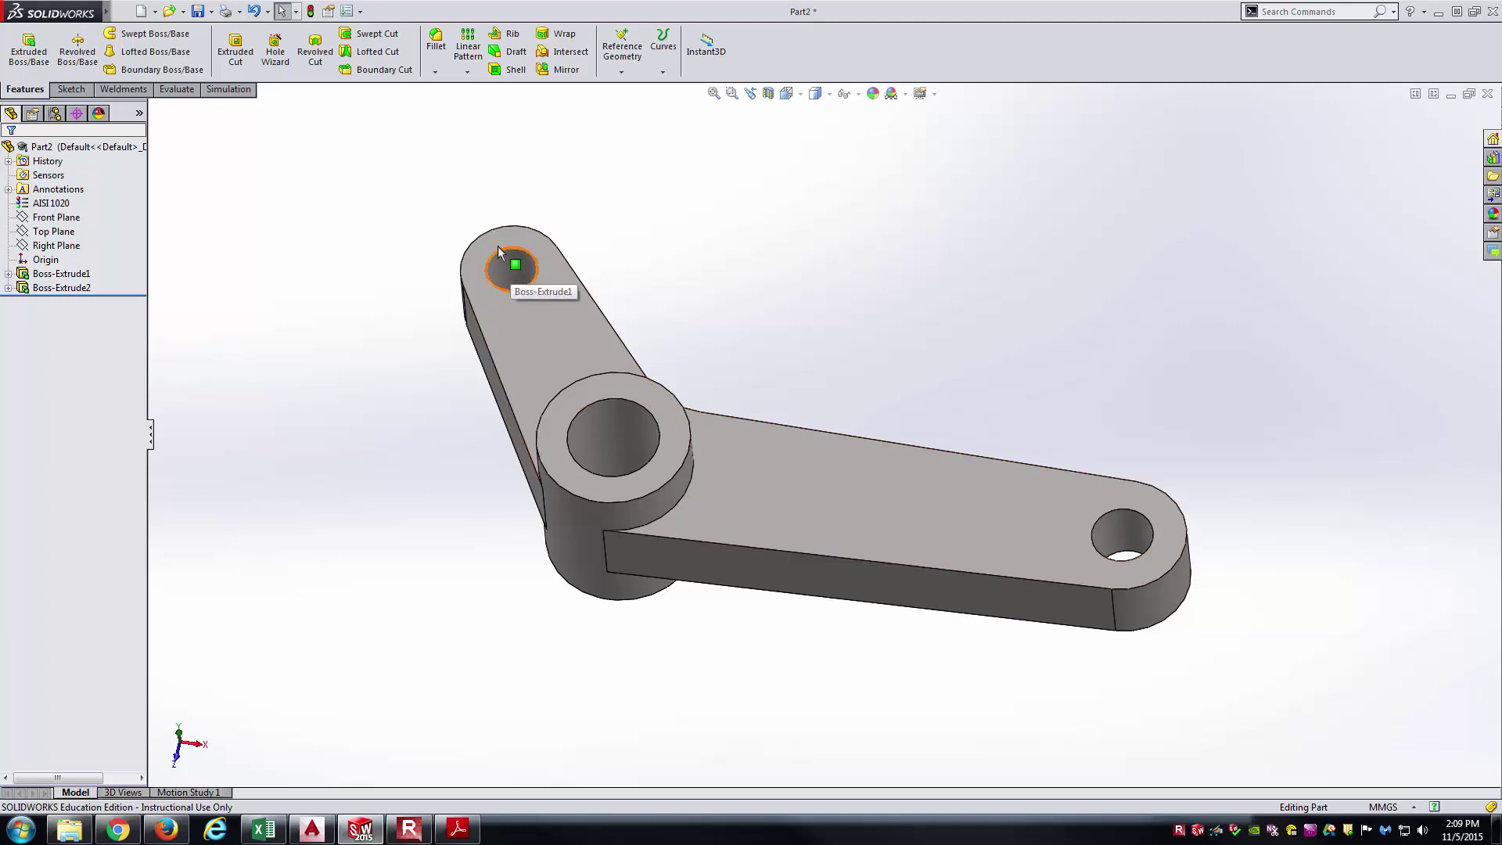
- Start a sketch on the Top Plane, view it from the top, and convert the hole edges at both arm ends into sketch circles
middle_drag(1167, 538, 788, 278)
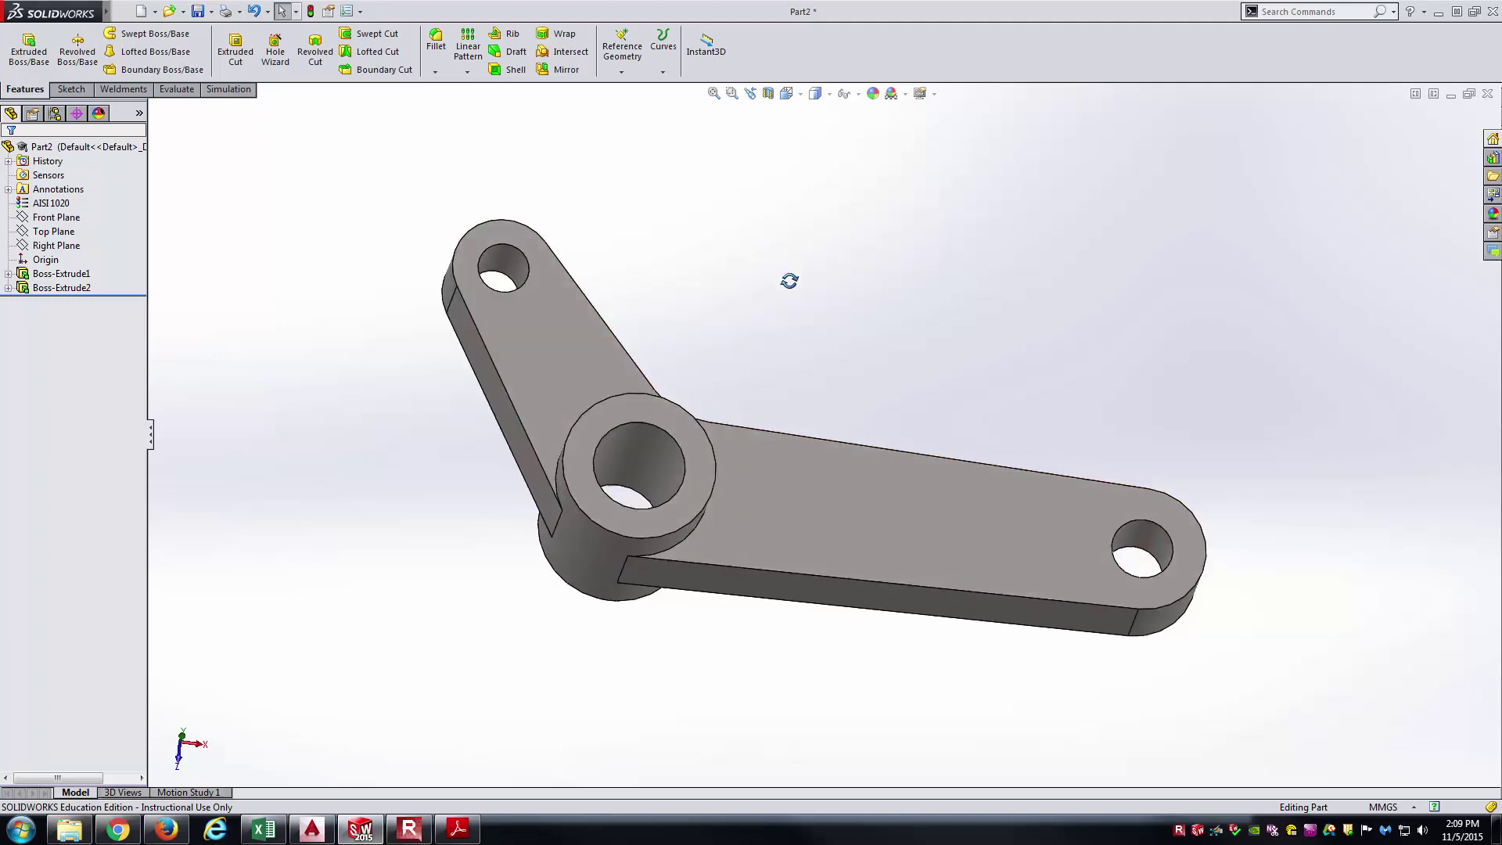
click(52, 232)
click(33, 207)
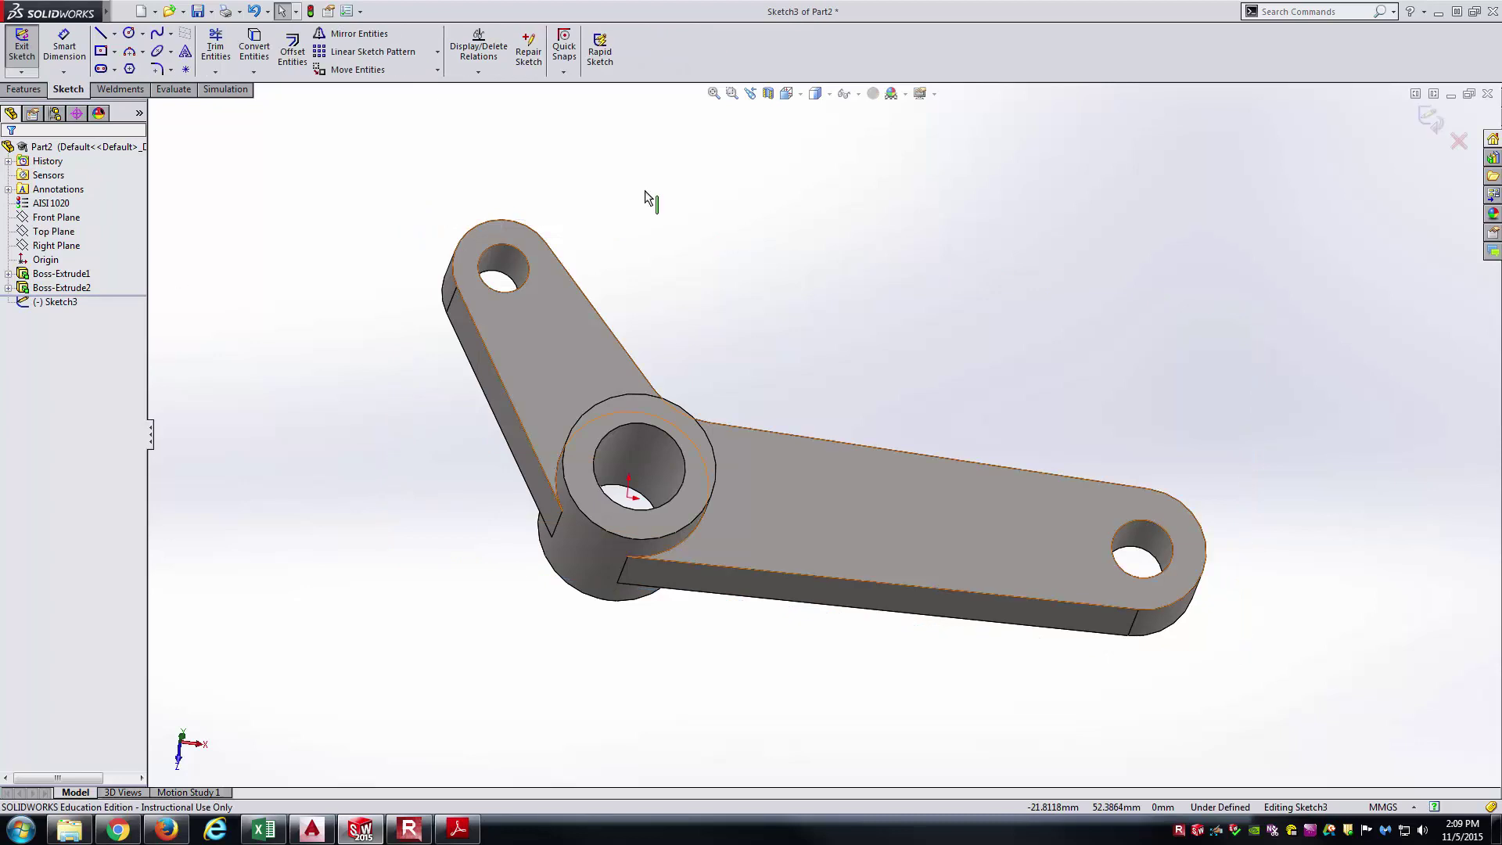
click(787, 93)
click(870, 177)
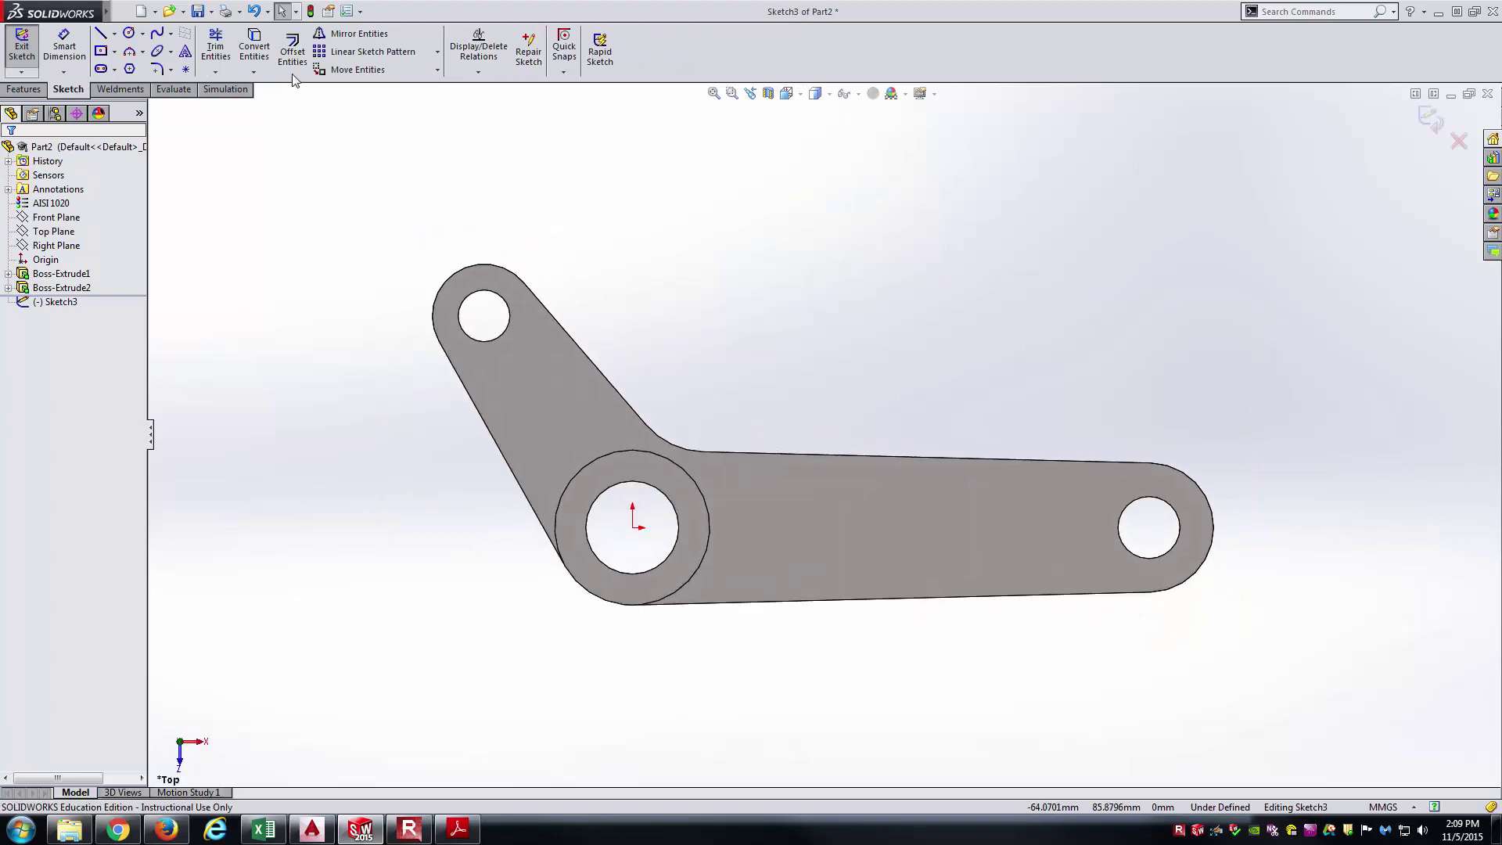
click(254, 47)
click(503, 296)
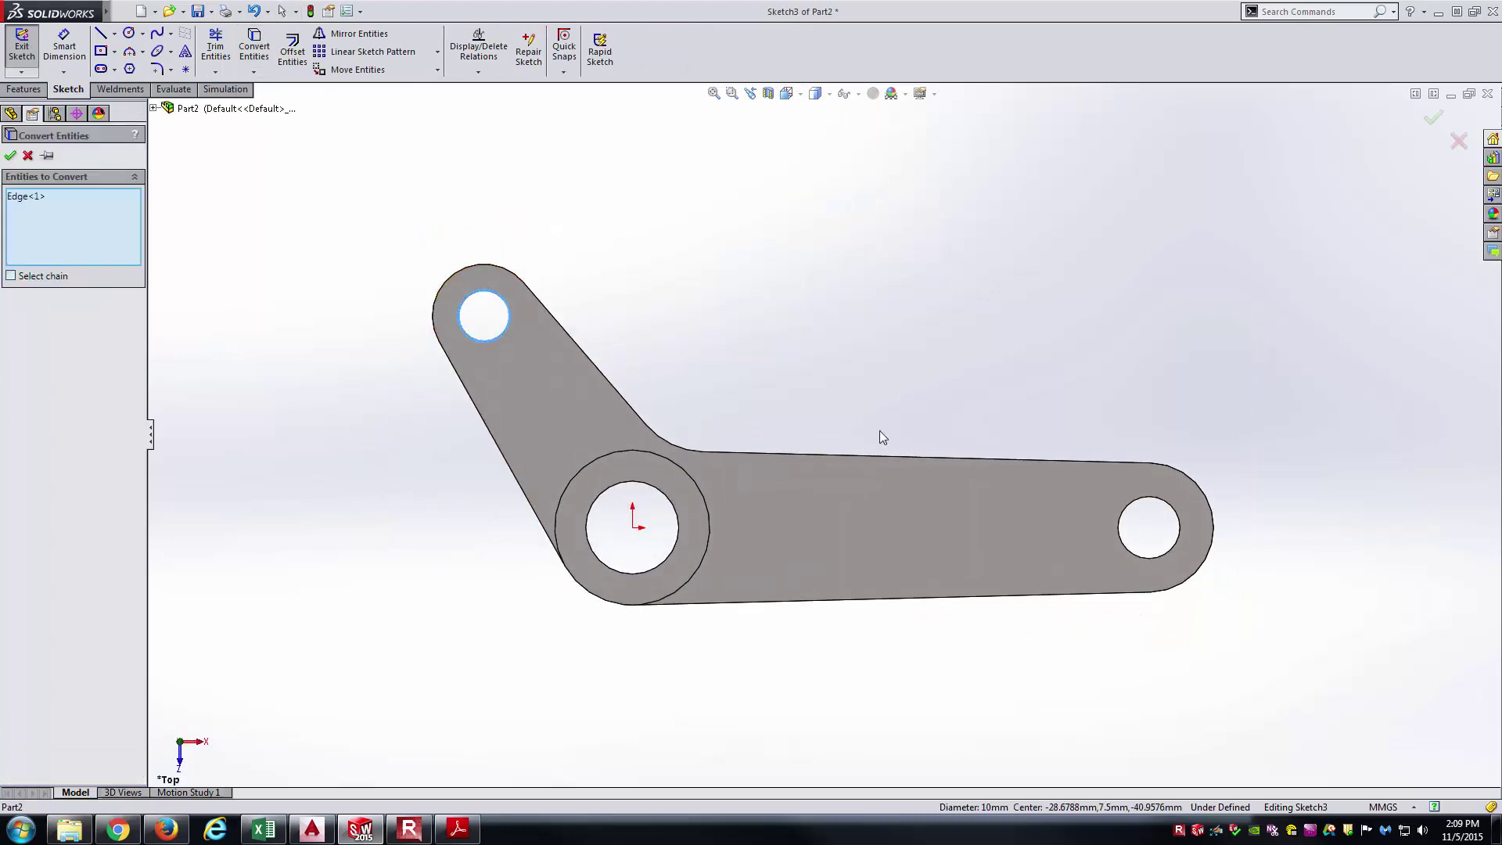
click(1179, 523)
key(Return)
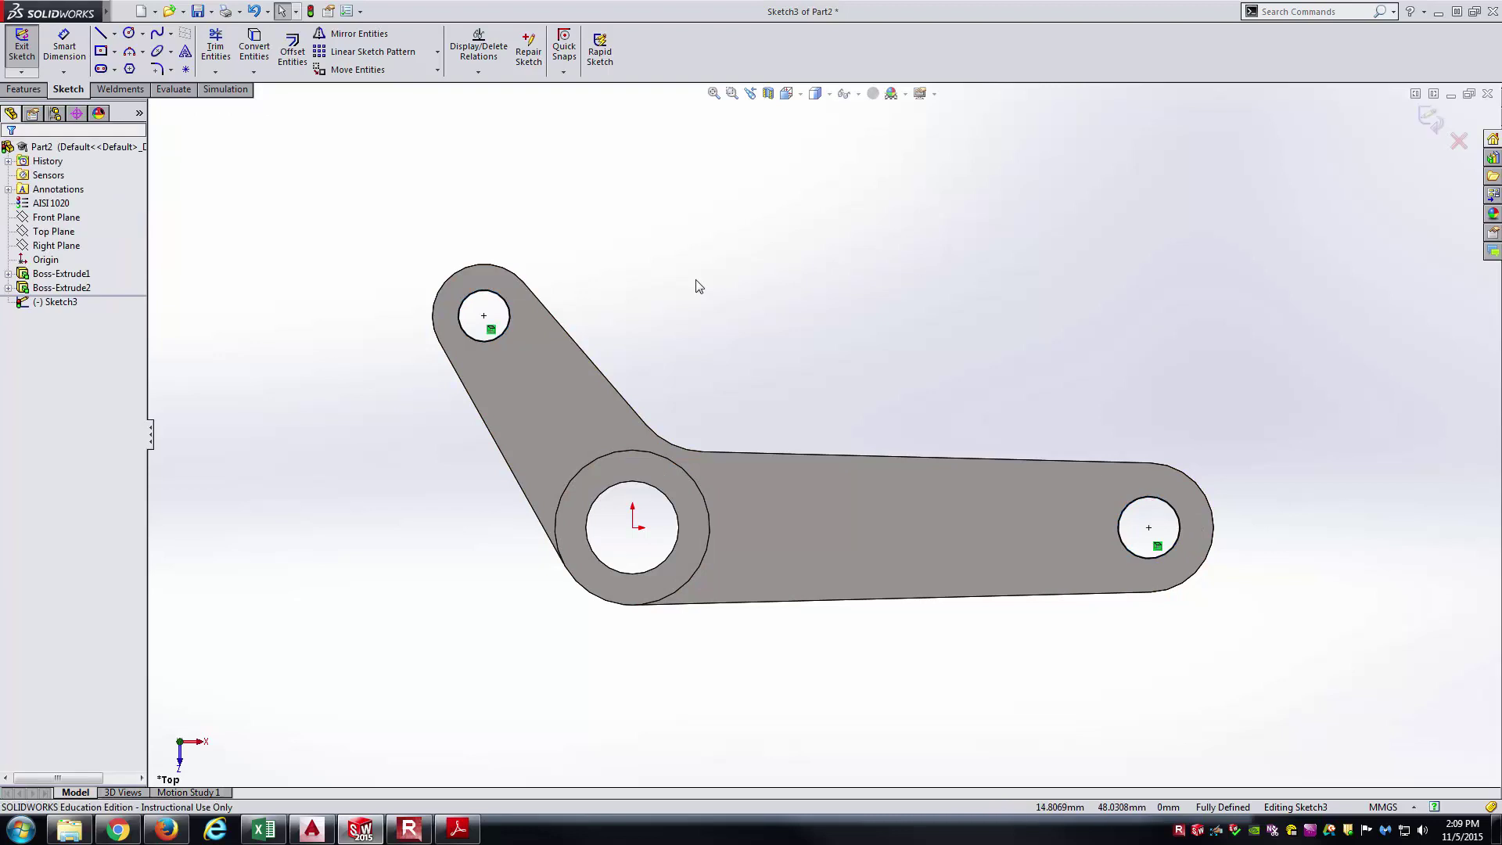
- Sketch a larger circle around each of the two arm-end holes, centred on the hole and slightly inside the rounded end
key(c)
drag(483, 316, 518, 354)
mouse_move(1148, 528)
mouse_down()
mouse_move(1181, 454)
mouse_move(1165, 477)
mouse_up()
key(Escape)
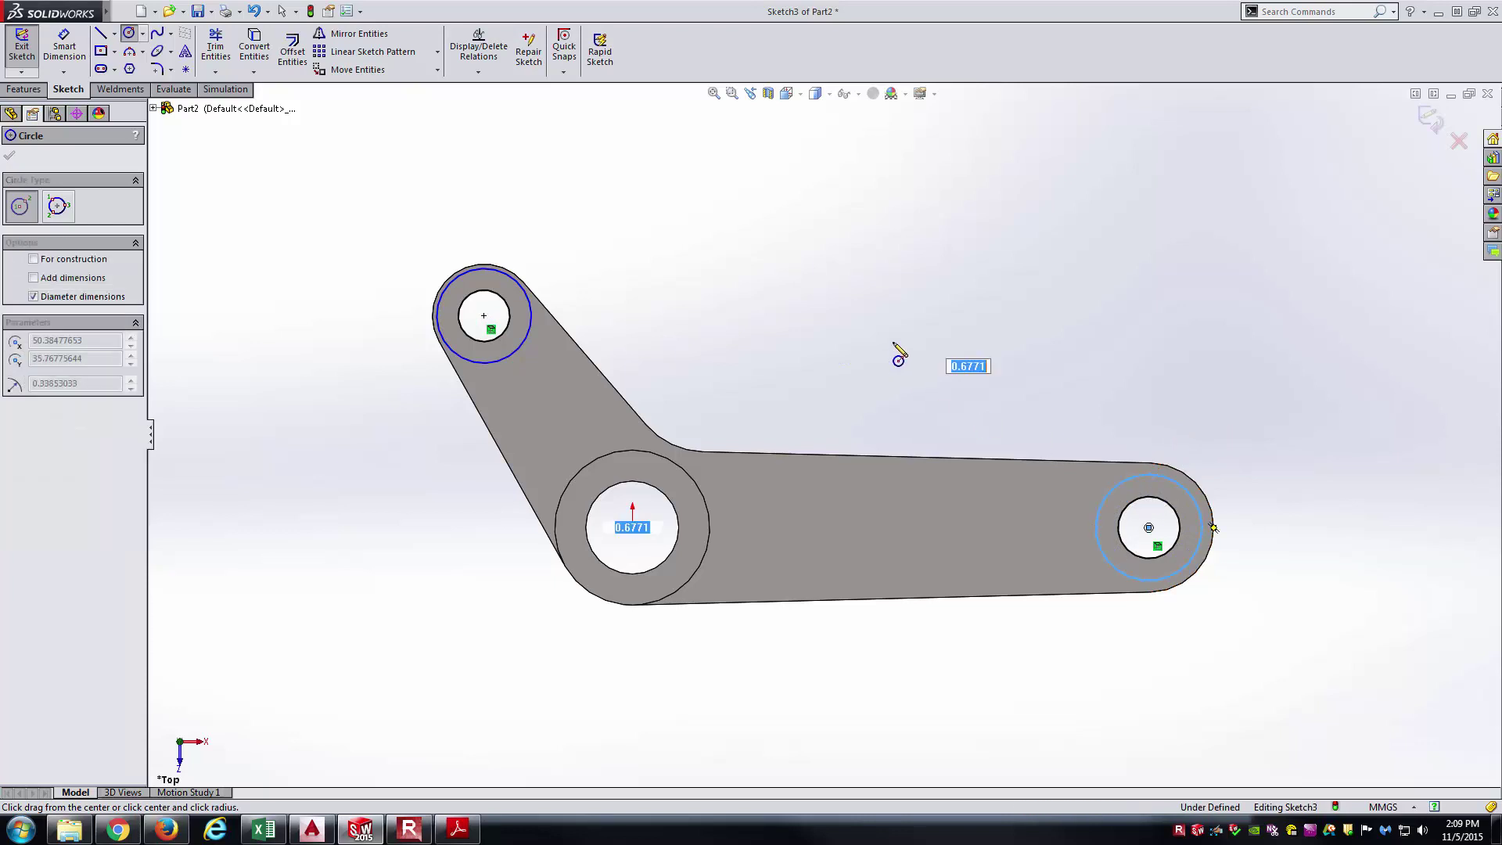
- Make each new outer circle coradial with the rounded outer edge of its arm end
click(511, 273)
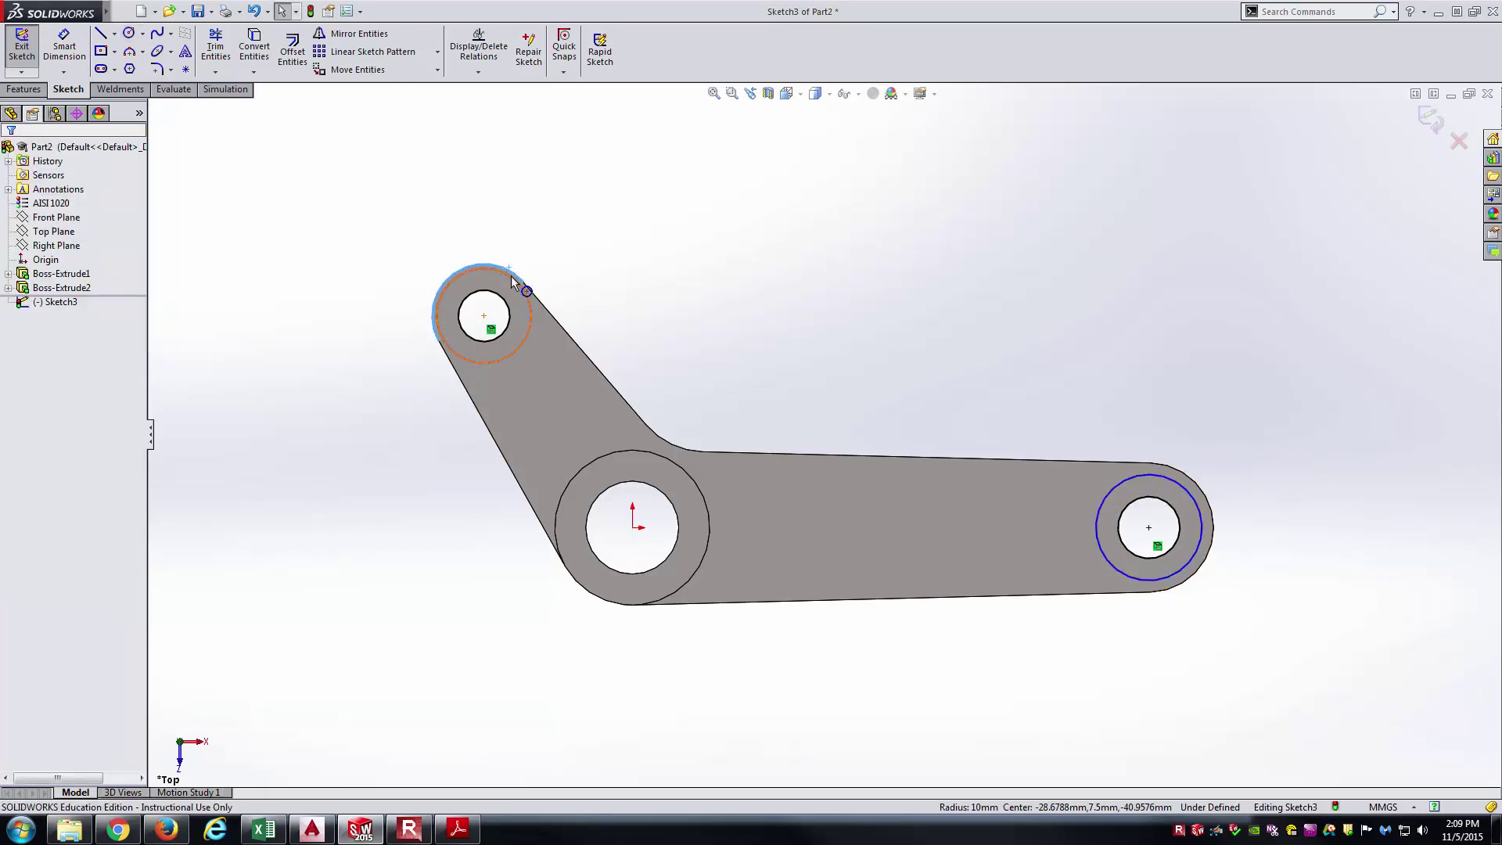
ctrl+click(509, 269)
click(554, 209)
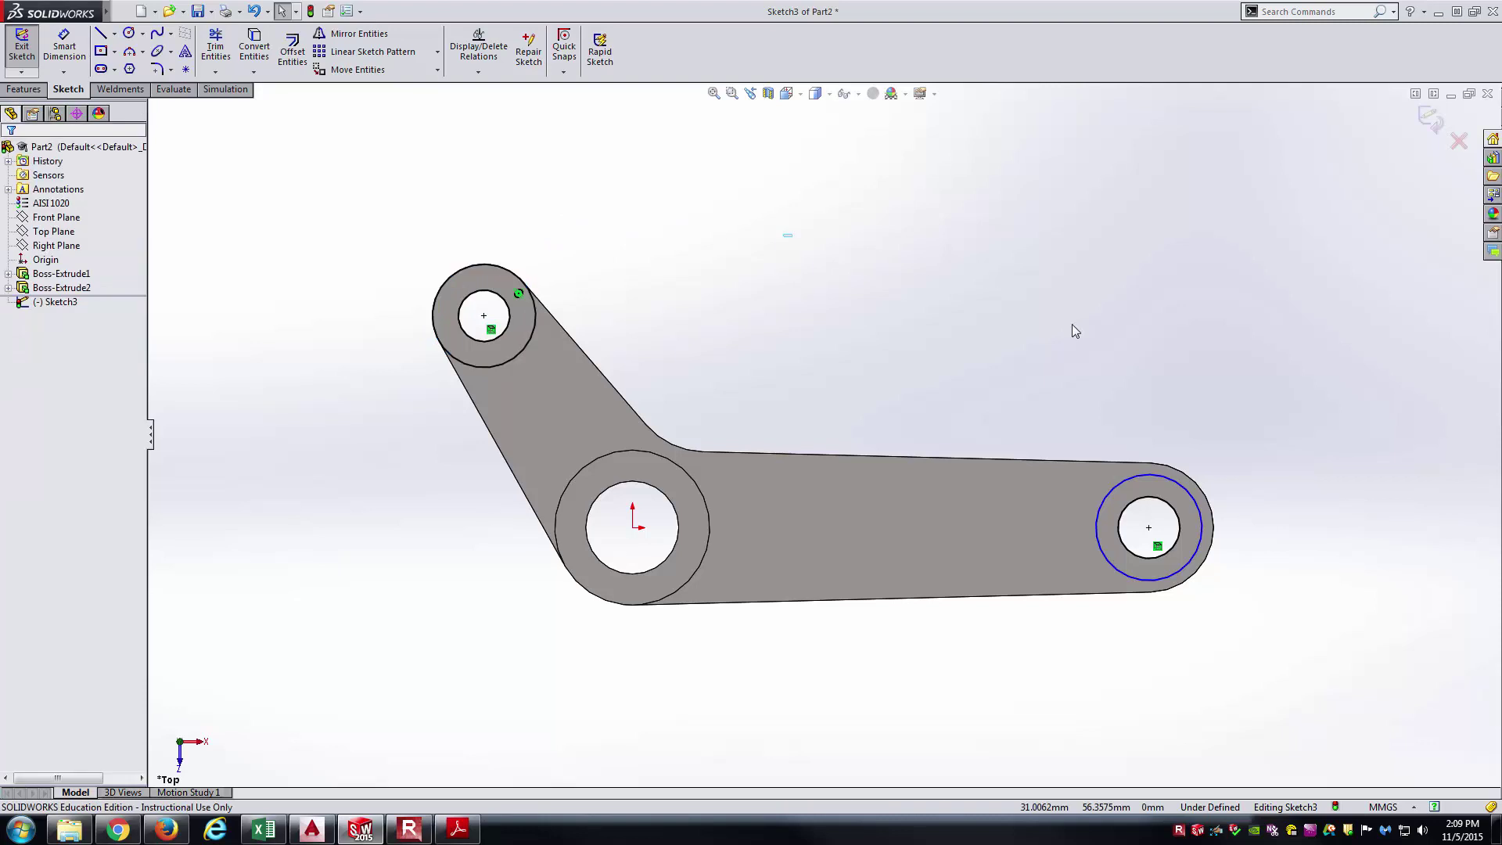
click(1176, 473)
ctrl+click(1172, 480)
click(1336, 430)
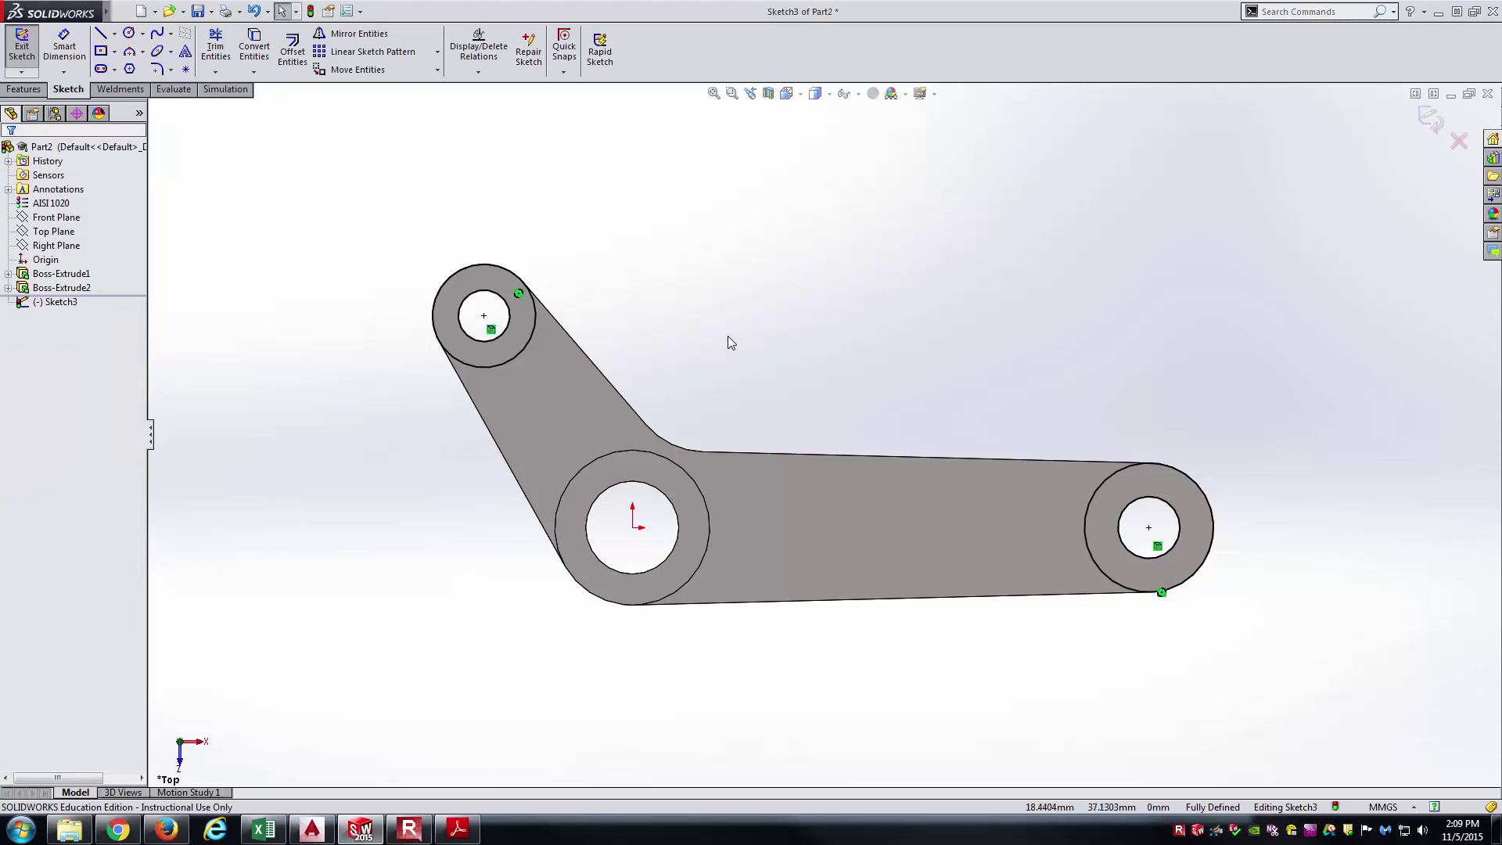
- Extrude the two end-boss rings 25 mm with the Mid Plane end condition, merged with the crank body
middle_drag(735, 370, 721, 301)
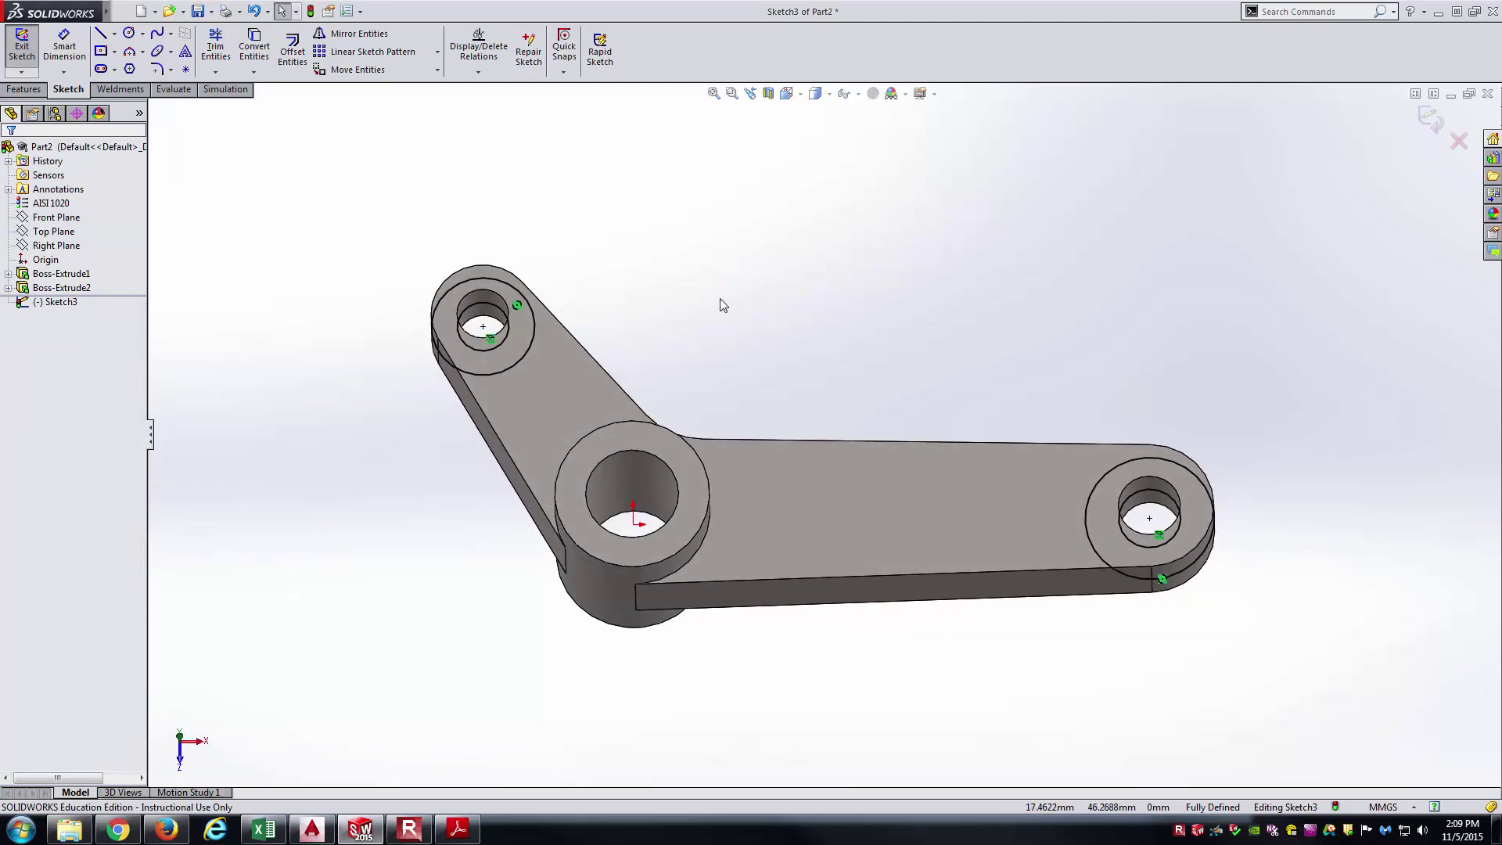
click(25, 89)
click(29, 48)
click(82, 246)
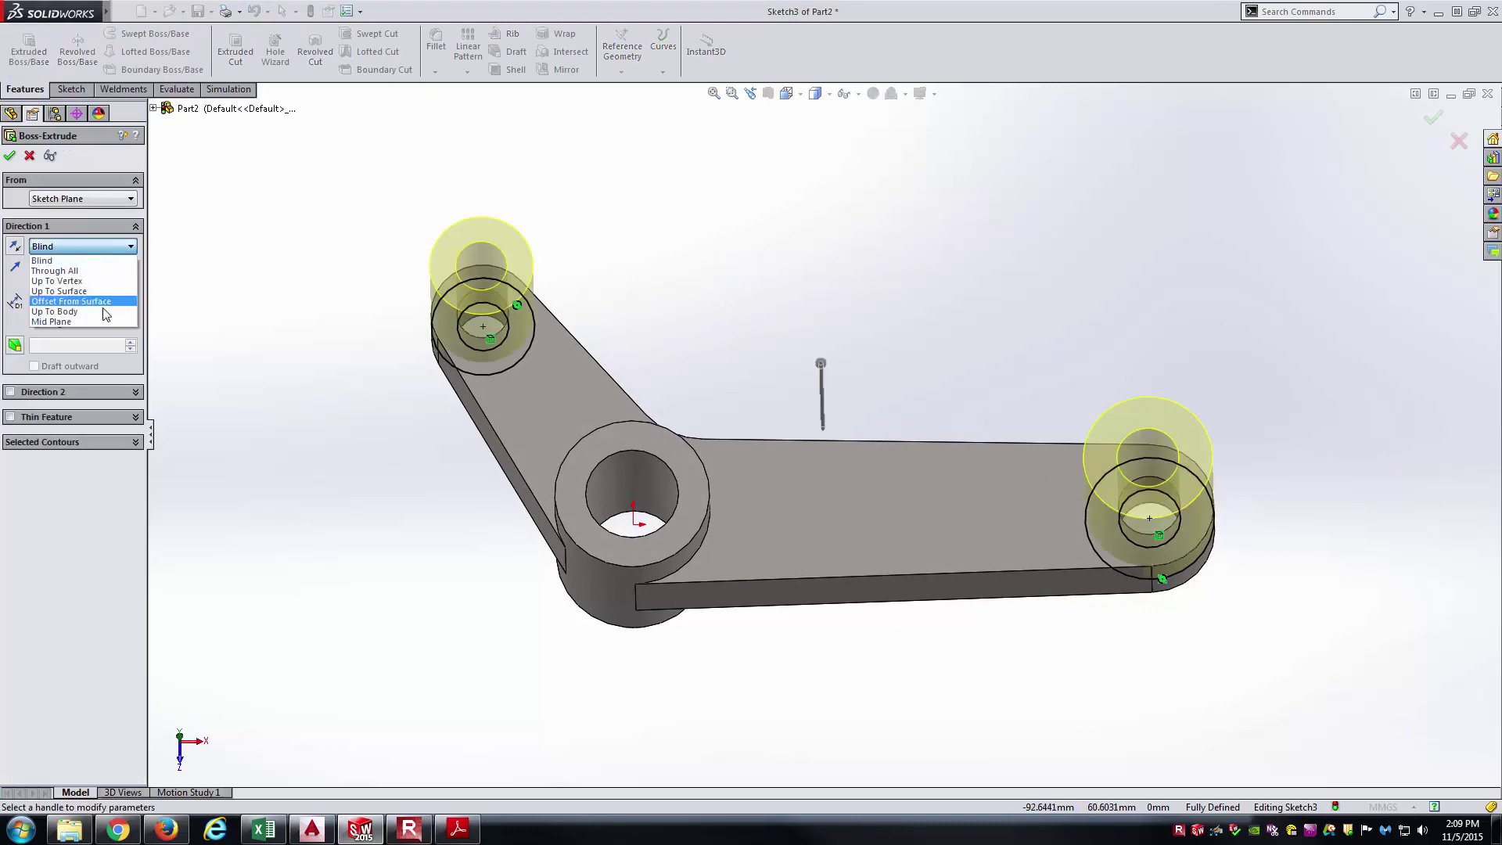
click(92, 317)
text(25)
key(Return)
key(Return)
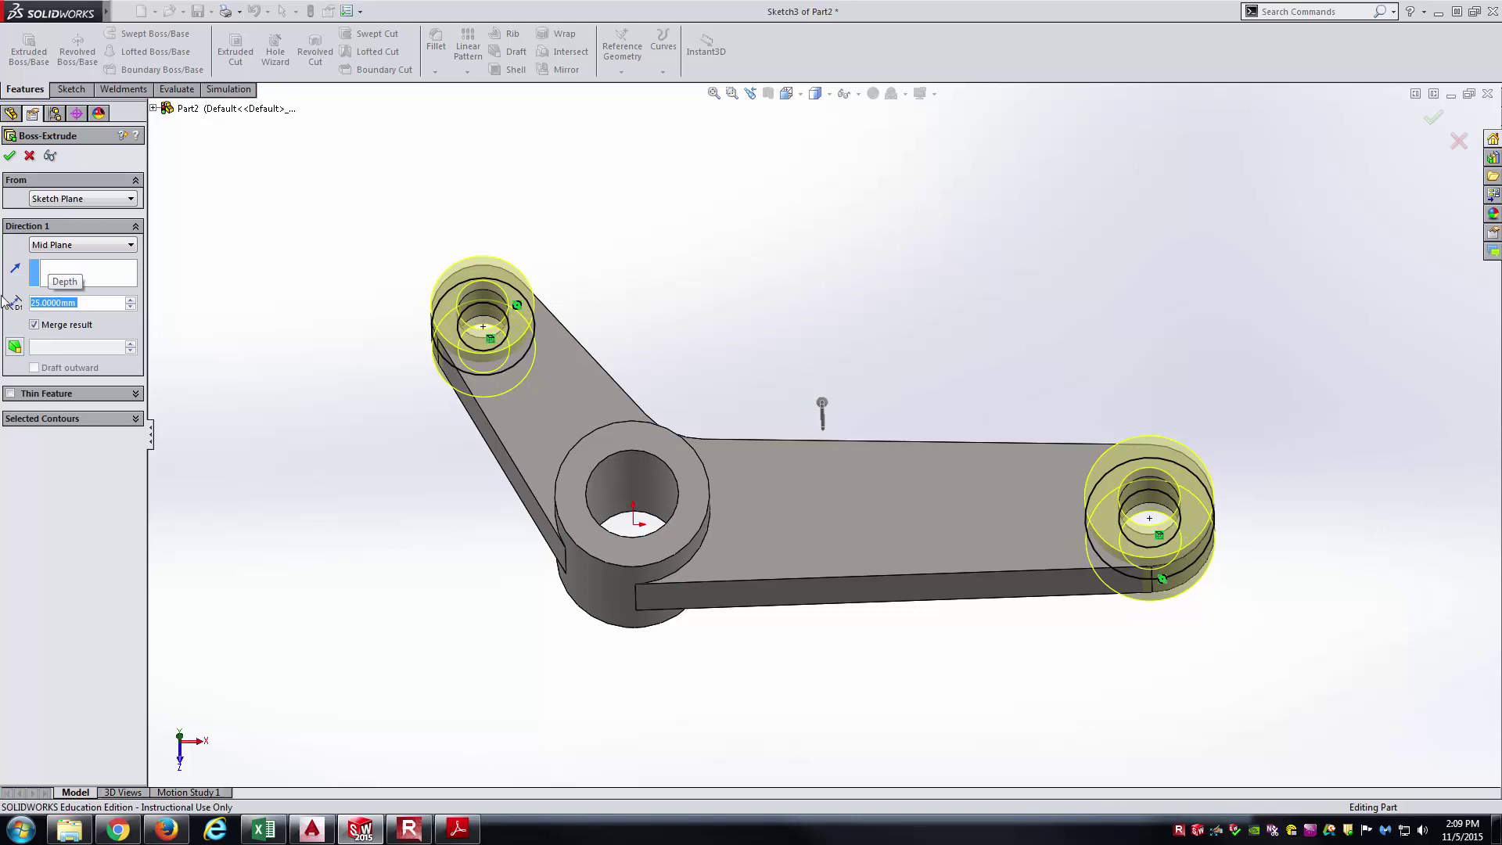
- Check the slot cut depth note in the PDF drawing and start a sketch on the arm's upper flat face, viewed from the top
middle_drag(791, 329, 761, 282)
click(457, 827)
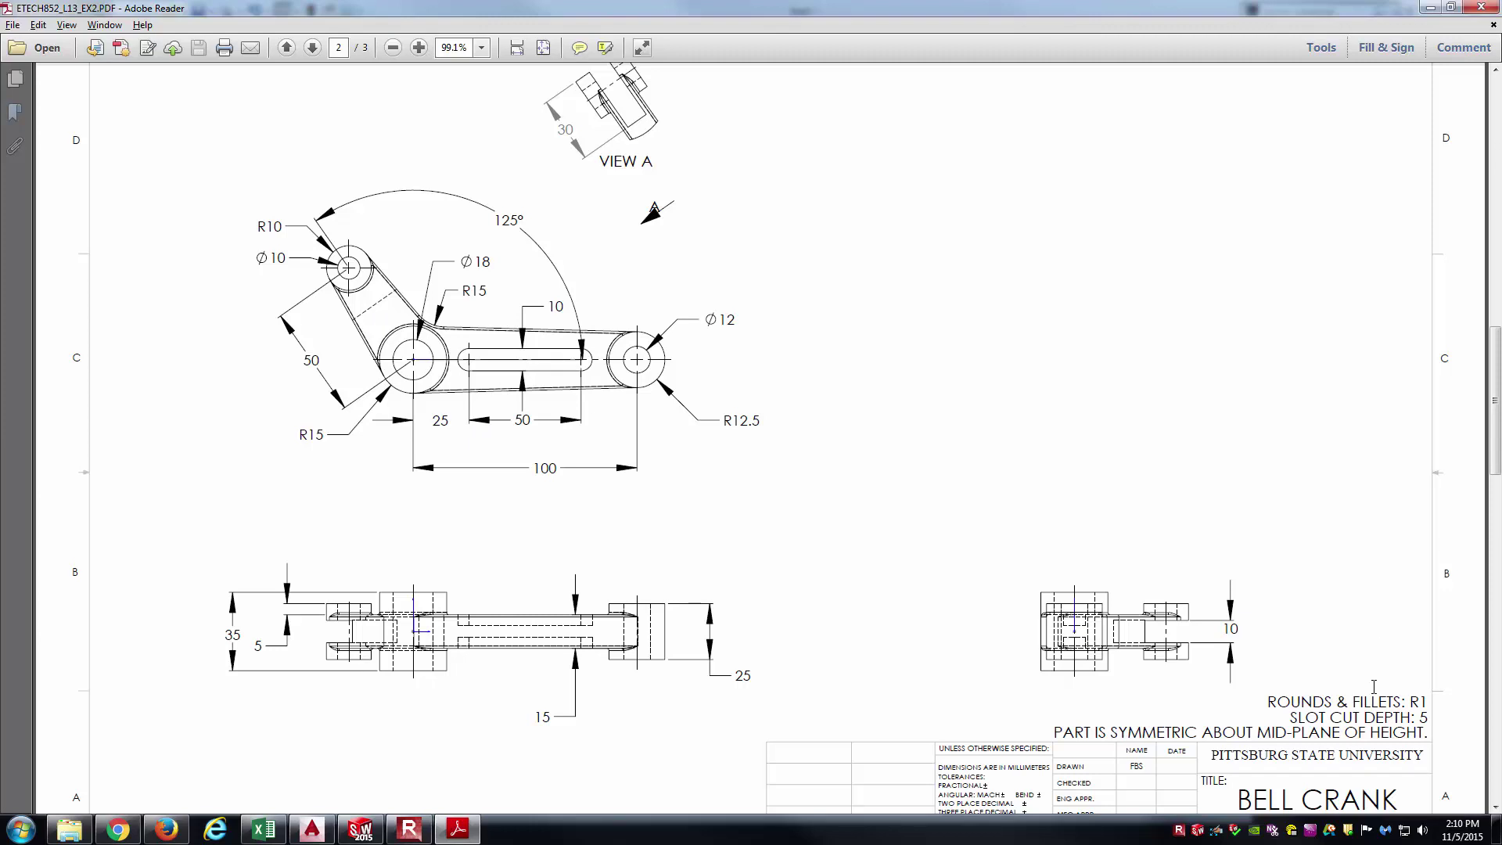
drag(1356, 718, 1379, 701)
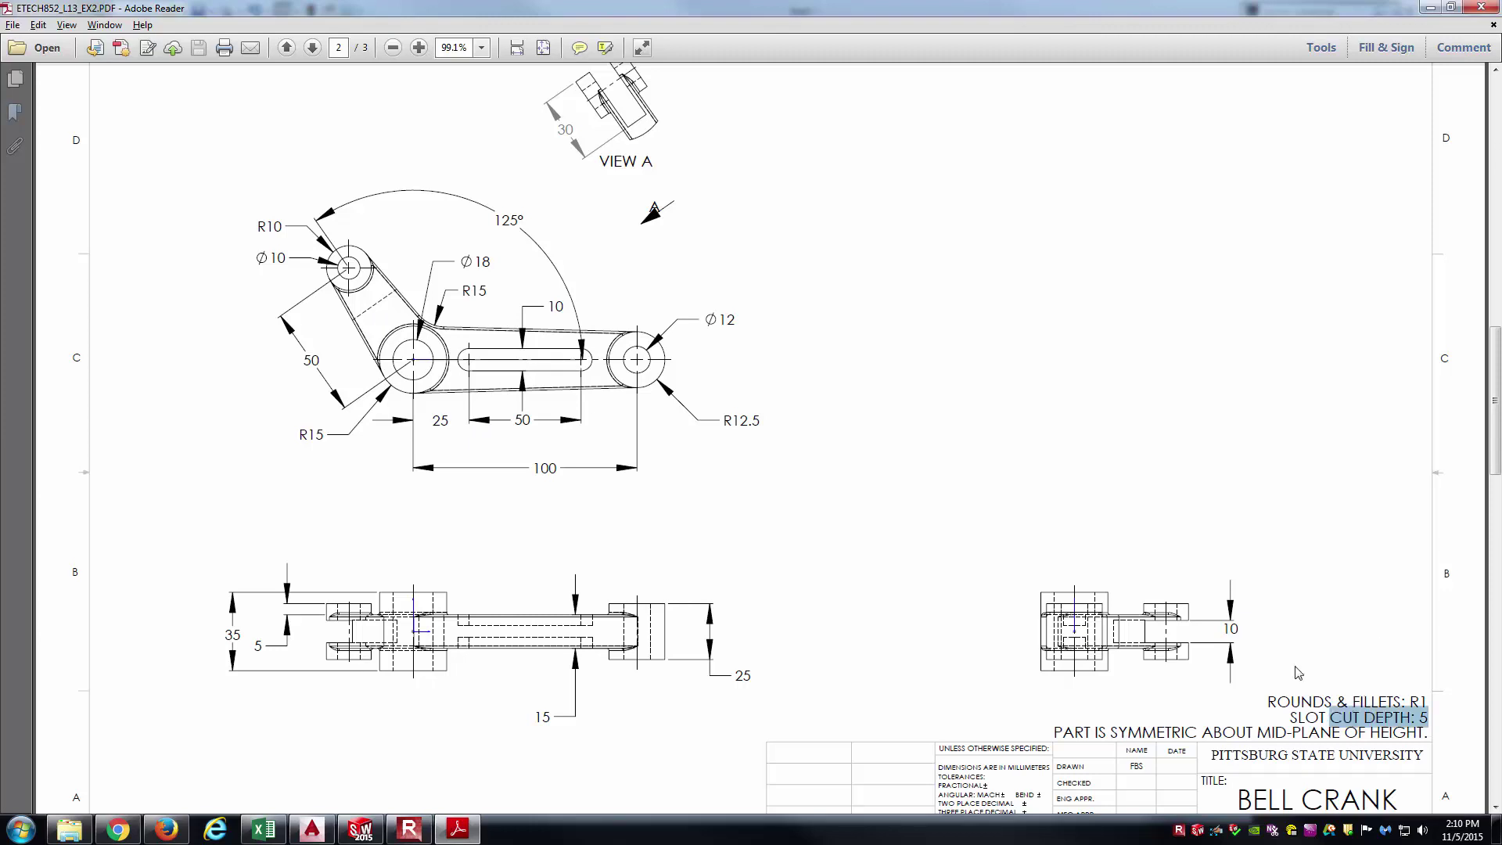
click(1111, 489)
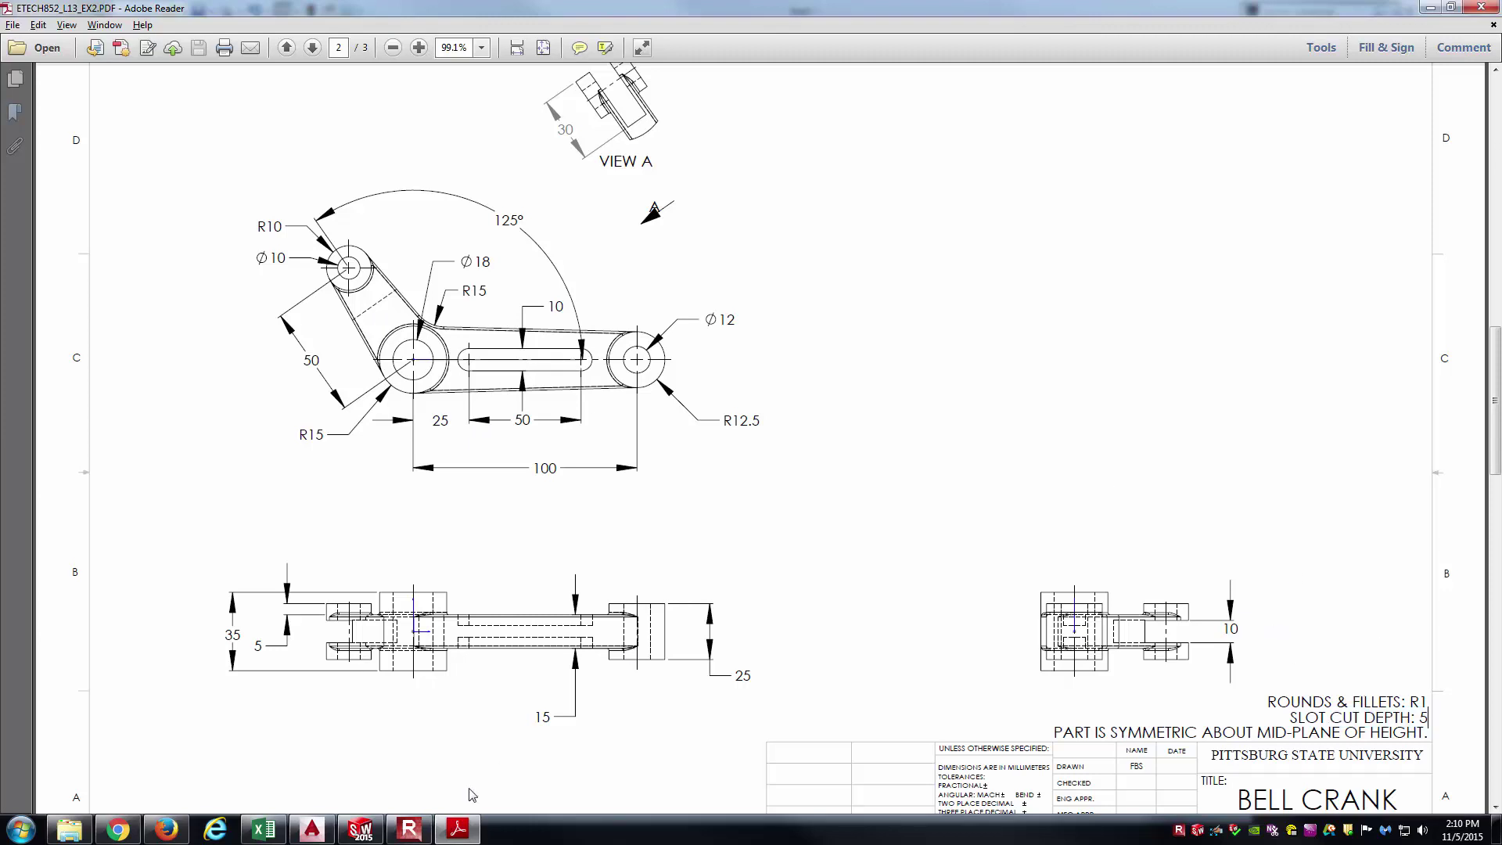
click(361, 828)
middle_drag(381, 583, 391, 516)
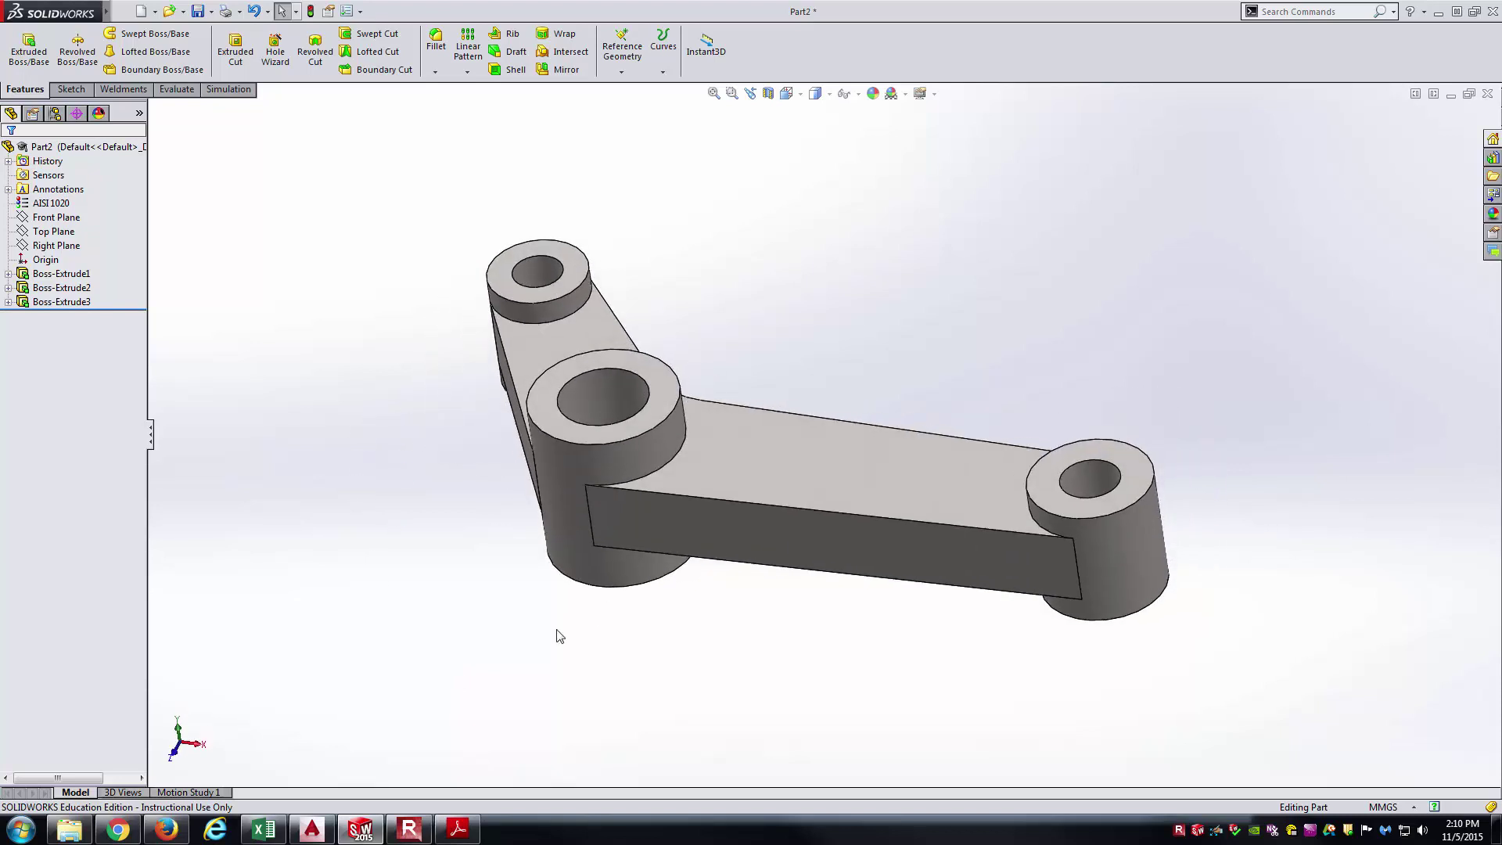
scroll(688, 701, up, 3)
middle_drag(827, 426, 867, 411)
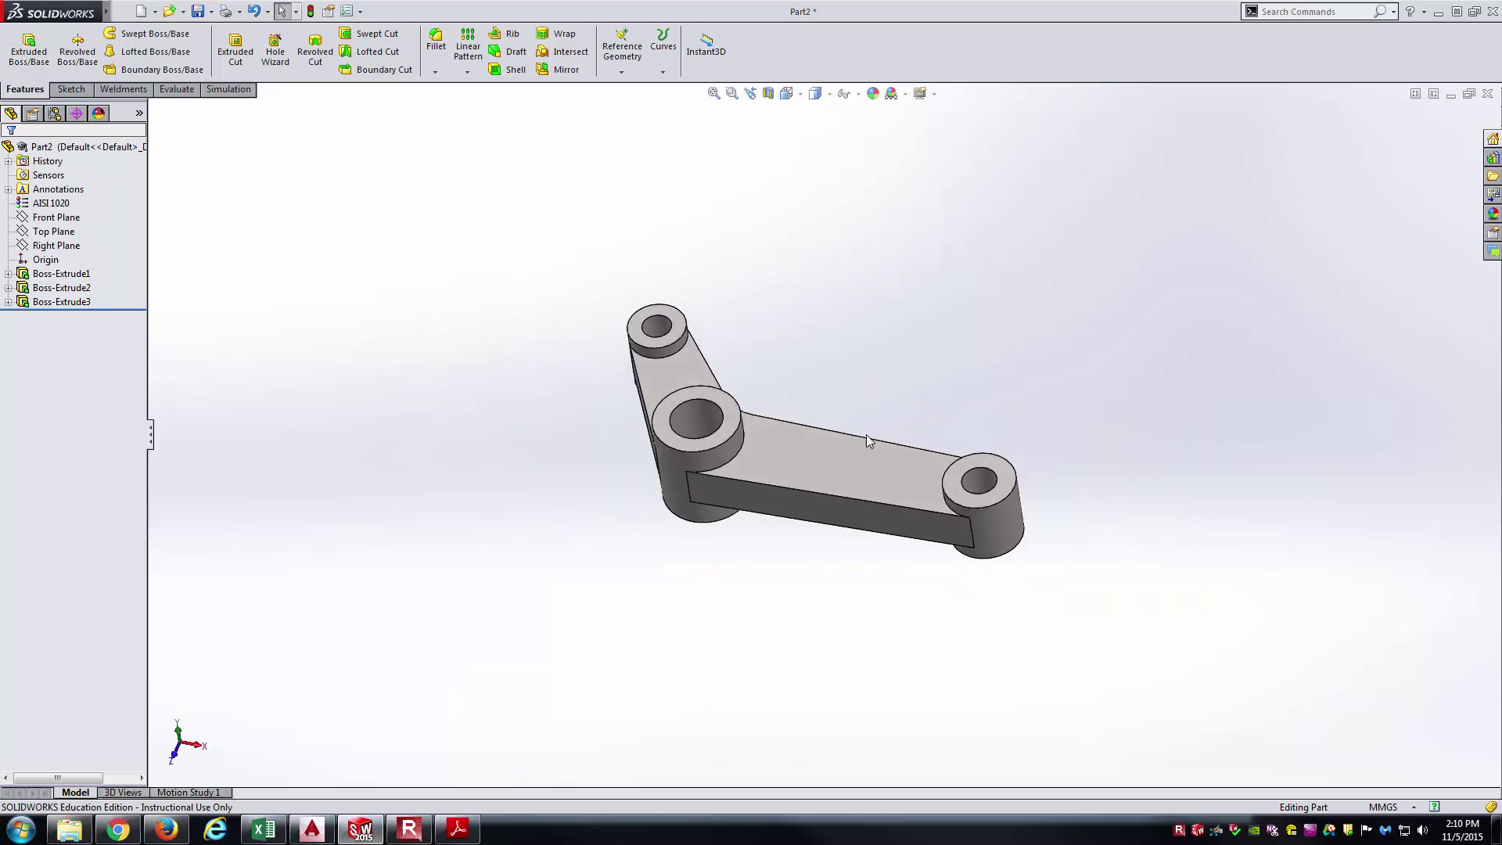
click(858, 462)
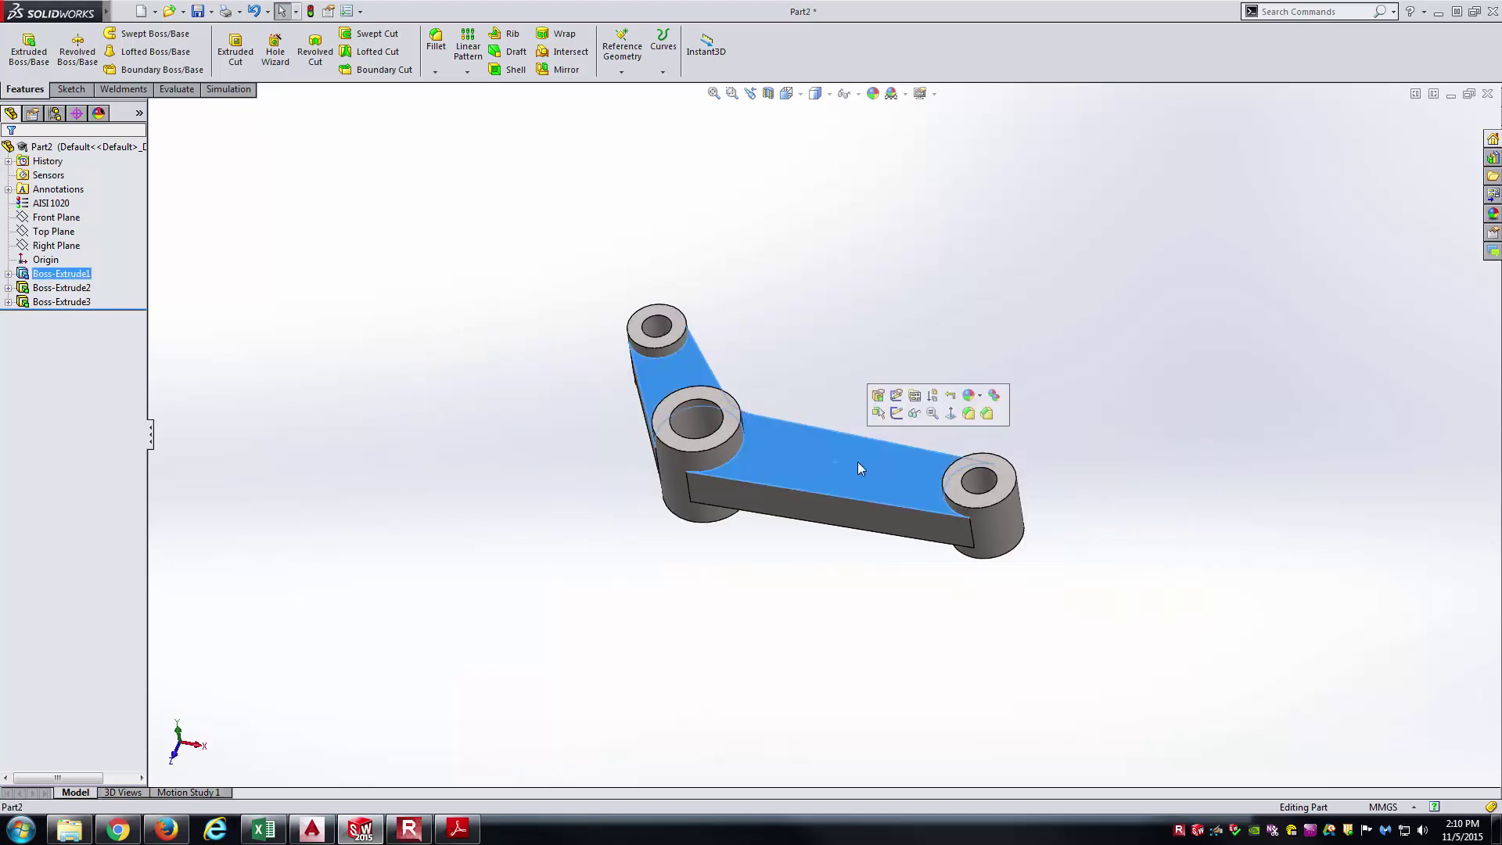
click(897, 415)
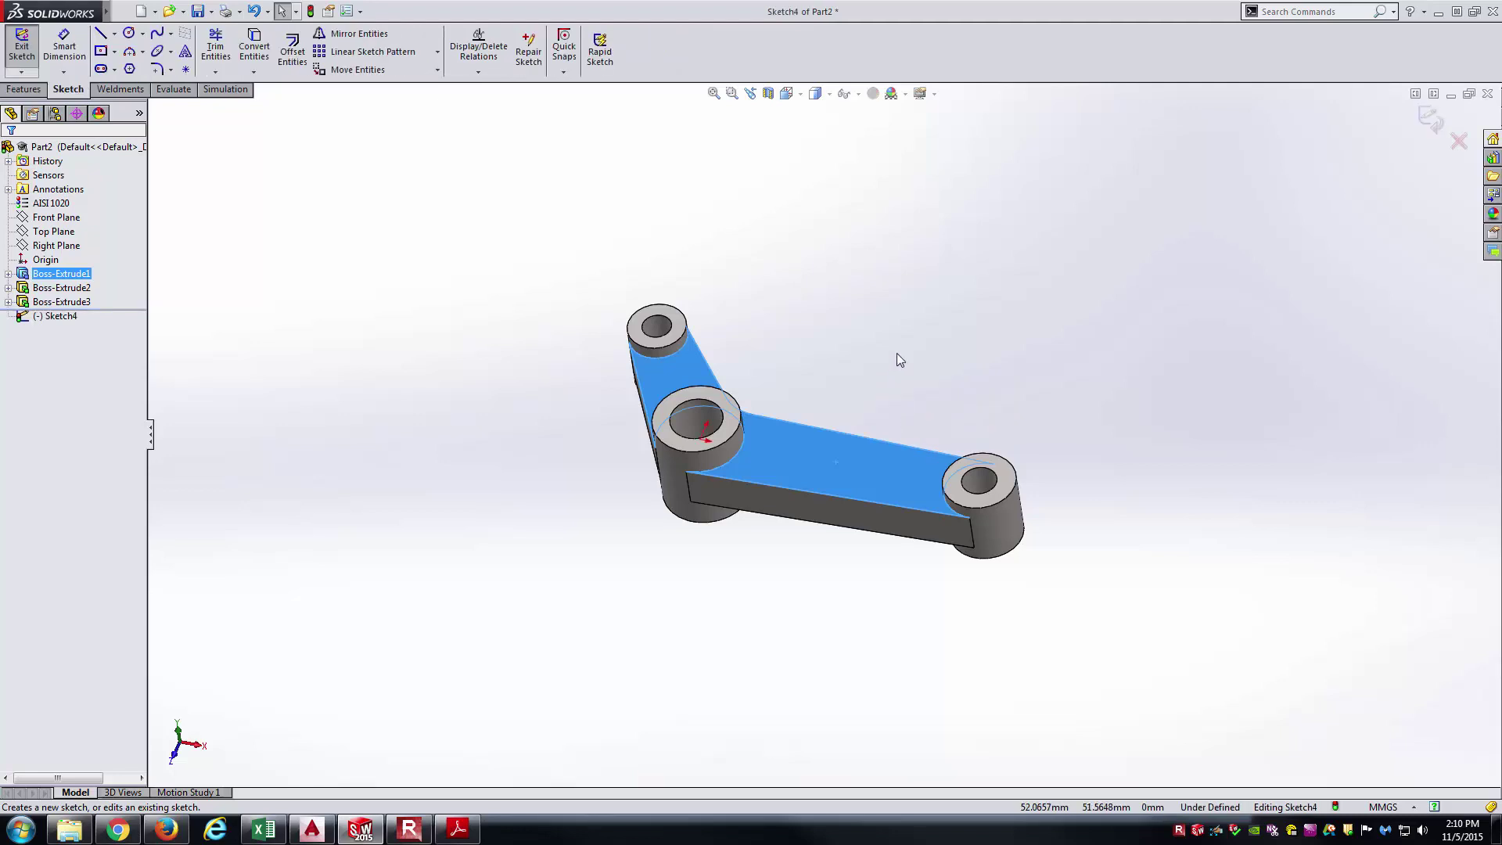
click(786, 93)
click(873, 172)
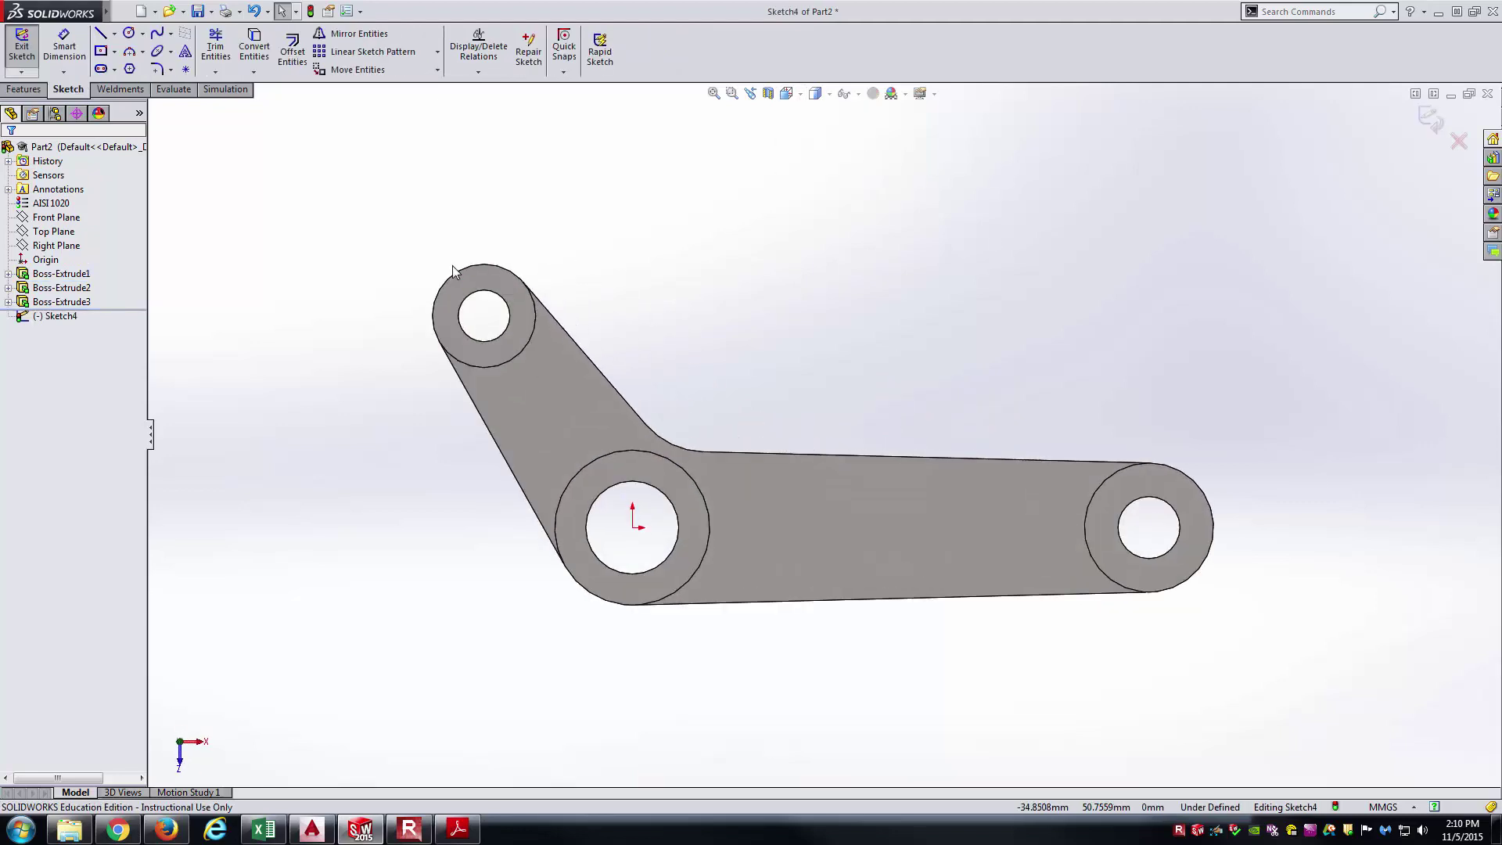
- Sketch a horizontal straight slot about 9 mm wide on the long arm, level with the origin and starting about 28 mm from it
click(101, 69)
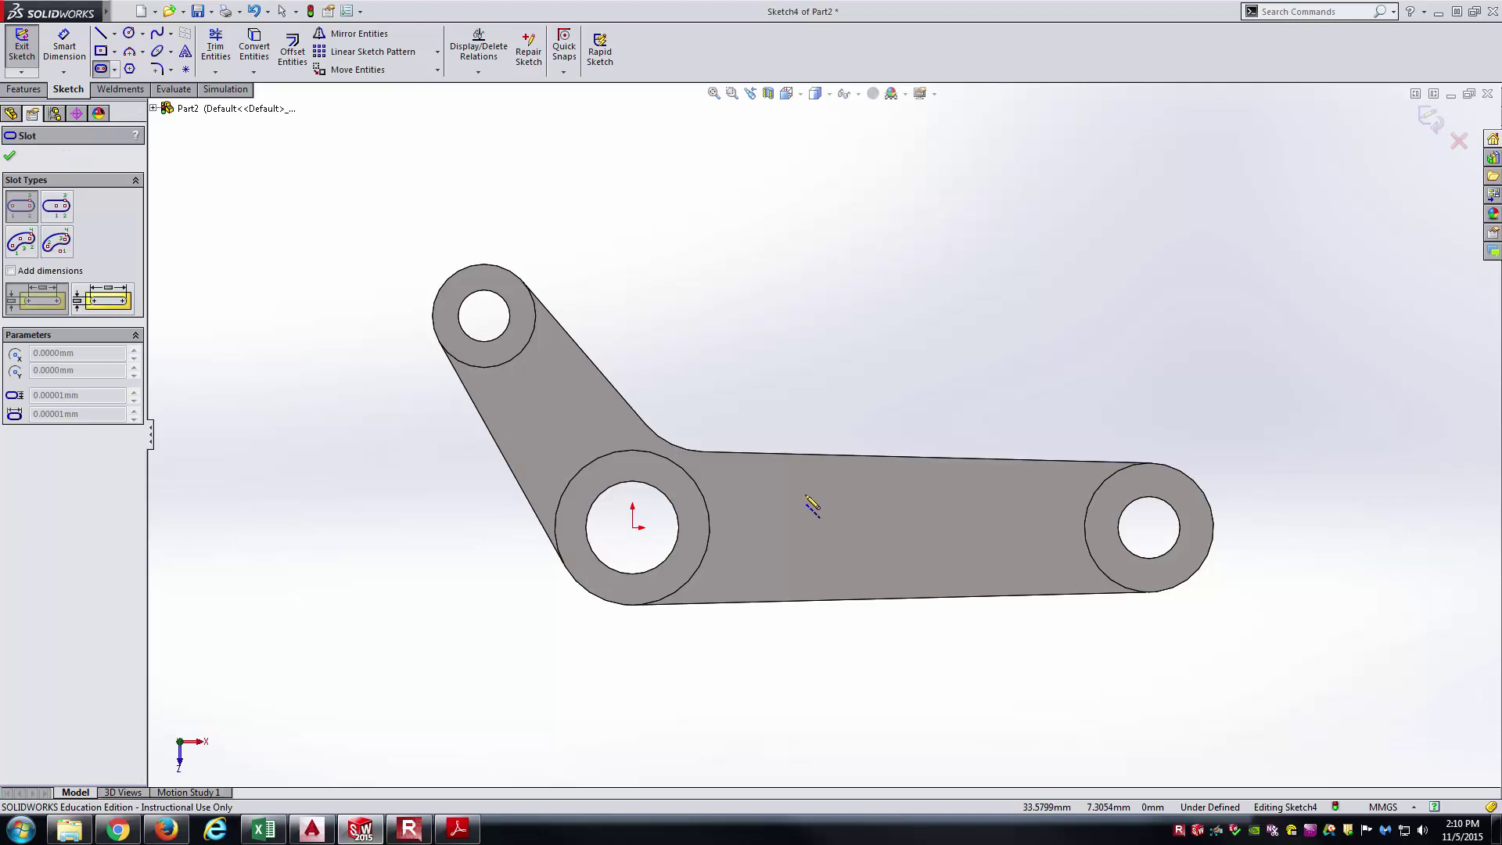
click(777, 528)
click(994, 527)
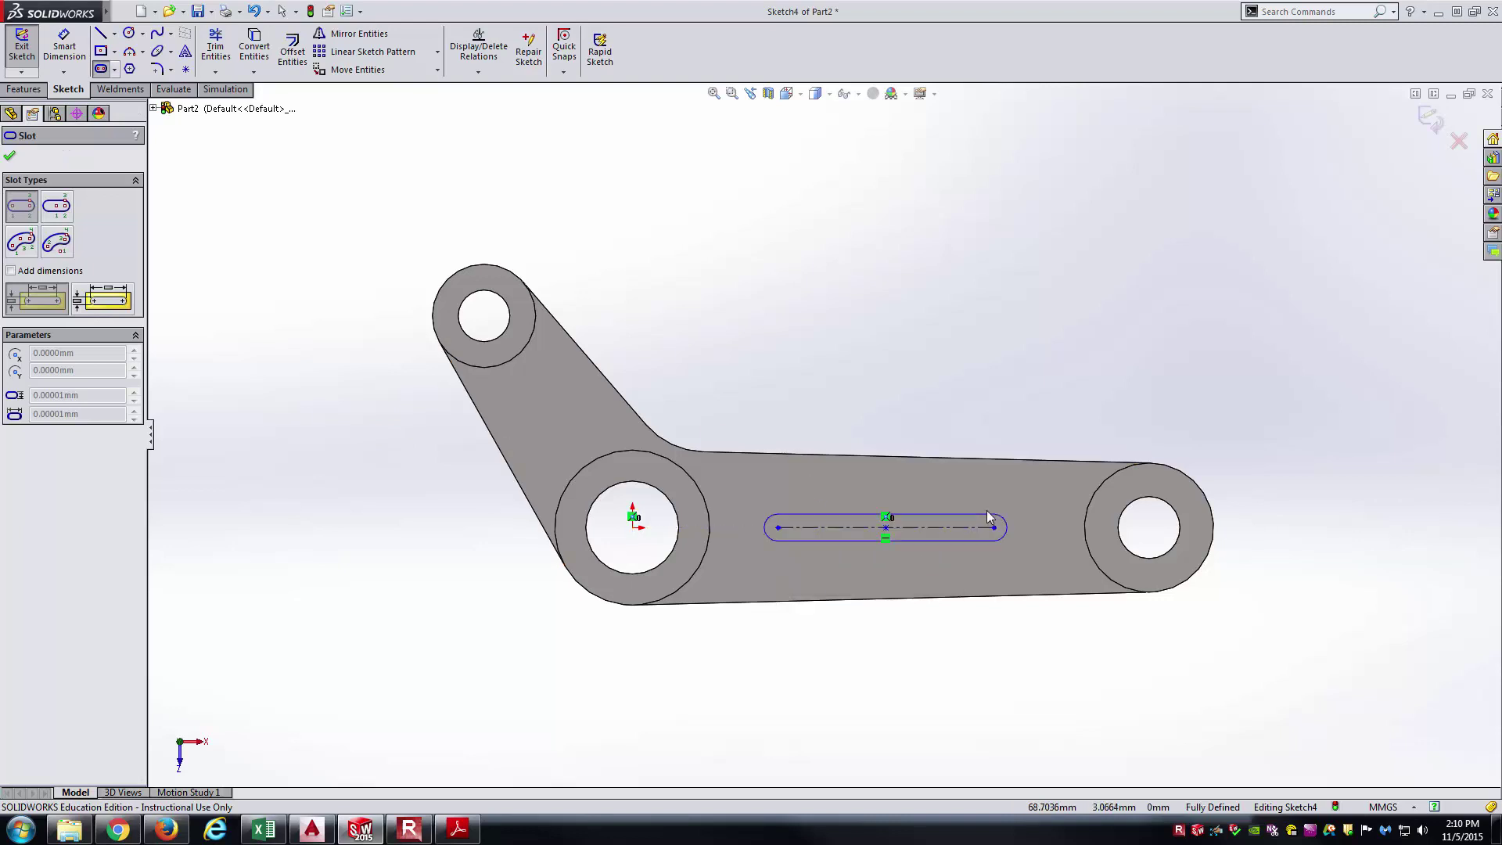
click(885, 503)
- Check the slot position in the PDF drawing and dimension the origin to the slot's nearer arc centre as 25 mm
right_drag(865, 347, 882, 270)
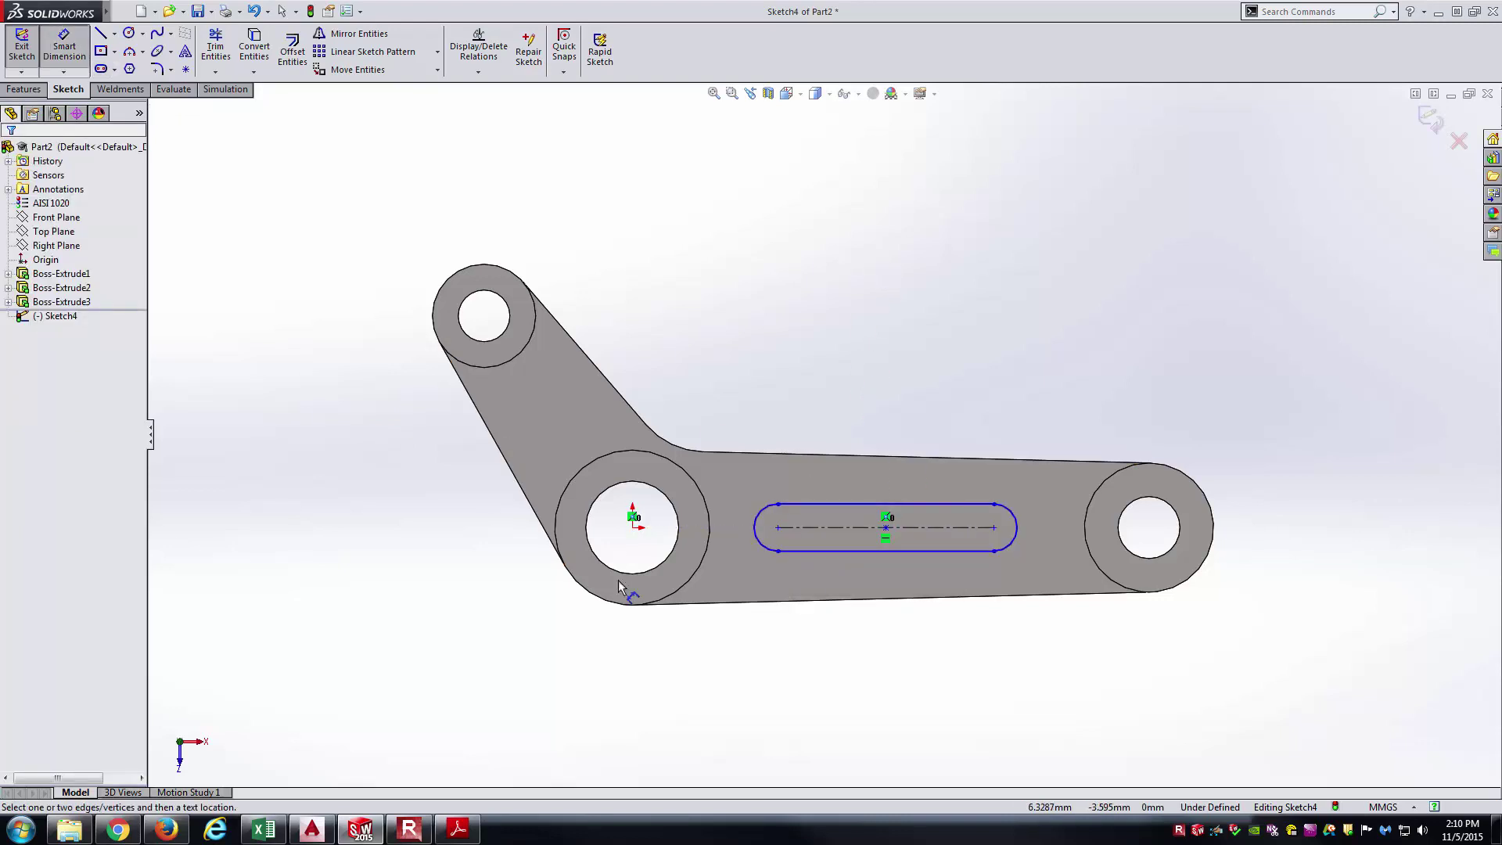
click(458, 828)
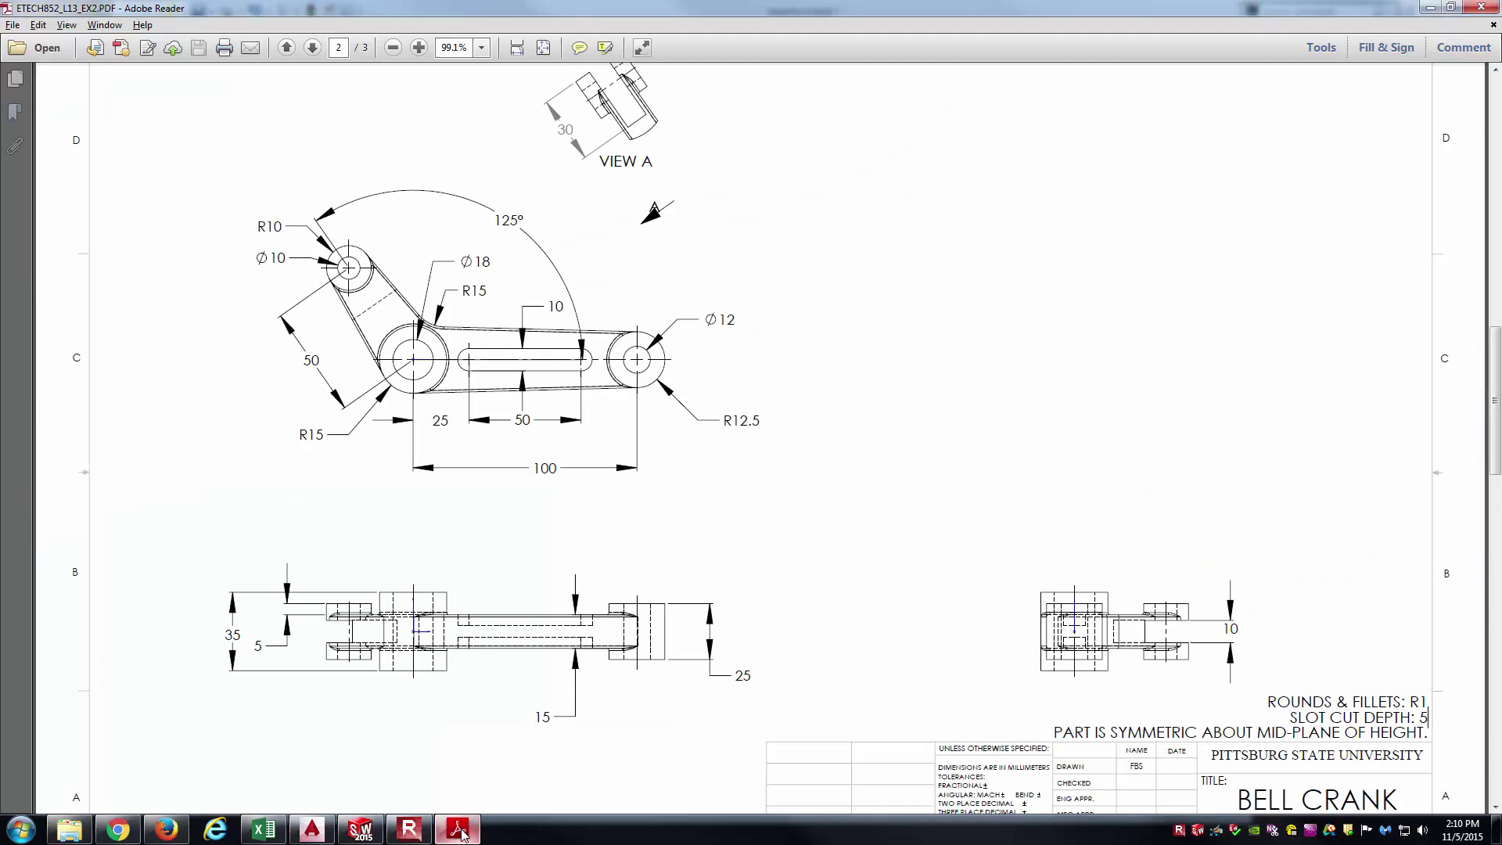
click(458, 829)
click(775, 535)
click(712, 659)
text(25)
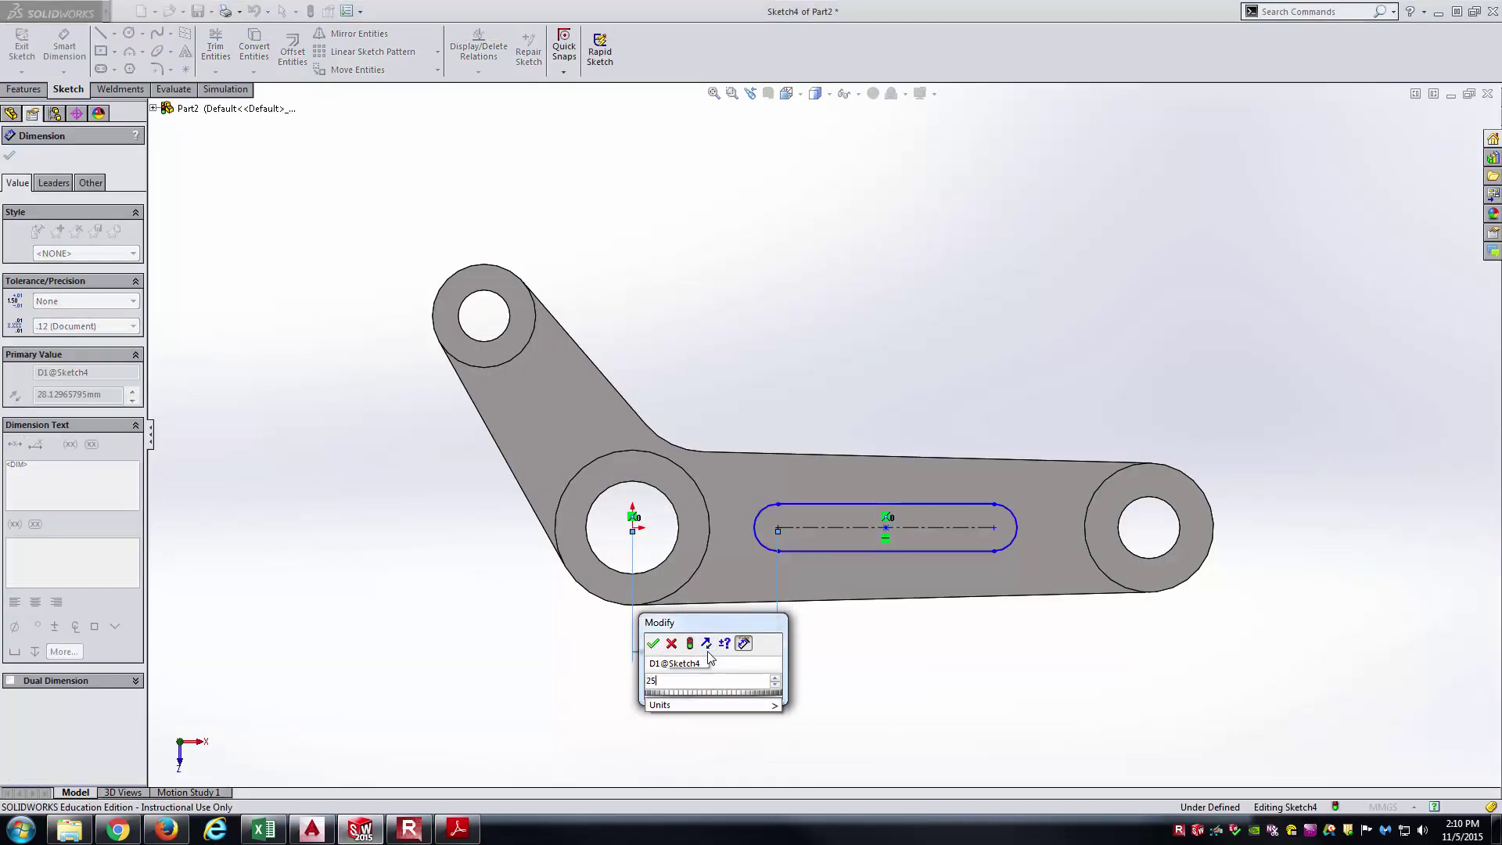
key(Return)
key(Escape)
- Check the slot length in the PDF drawing and dimension the slot's centre-to-centre length as 50 mm
click(462, 830)
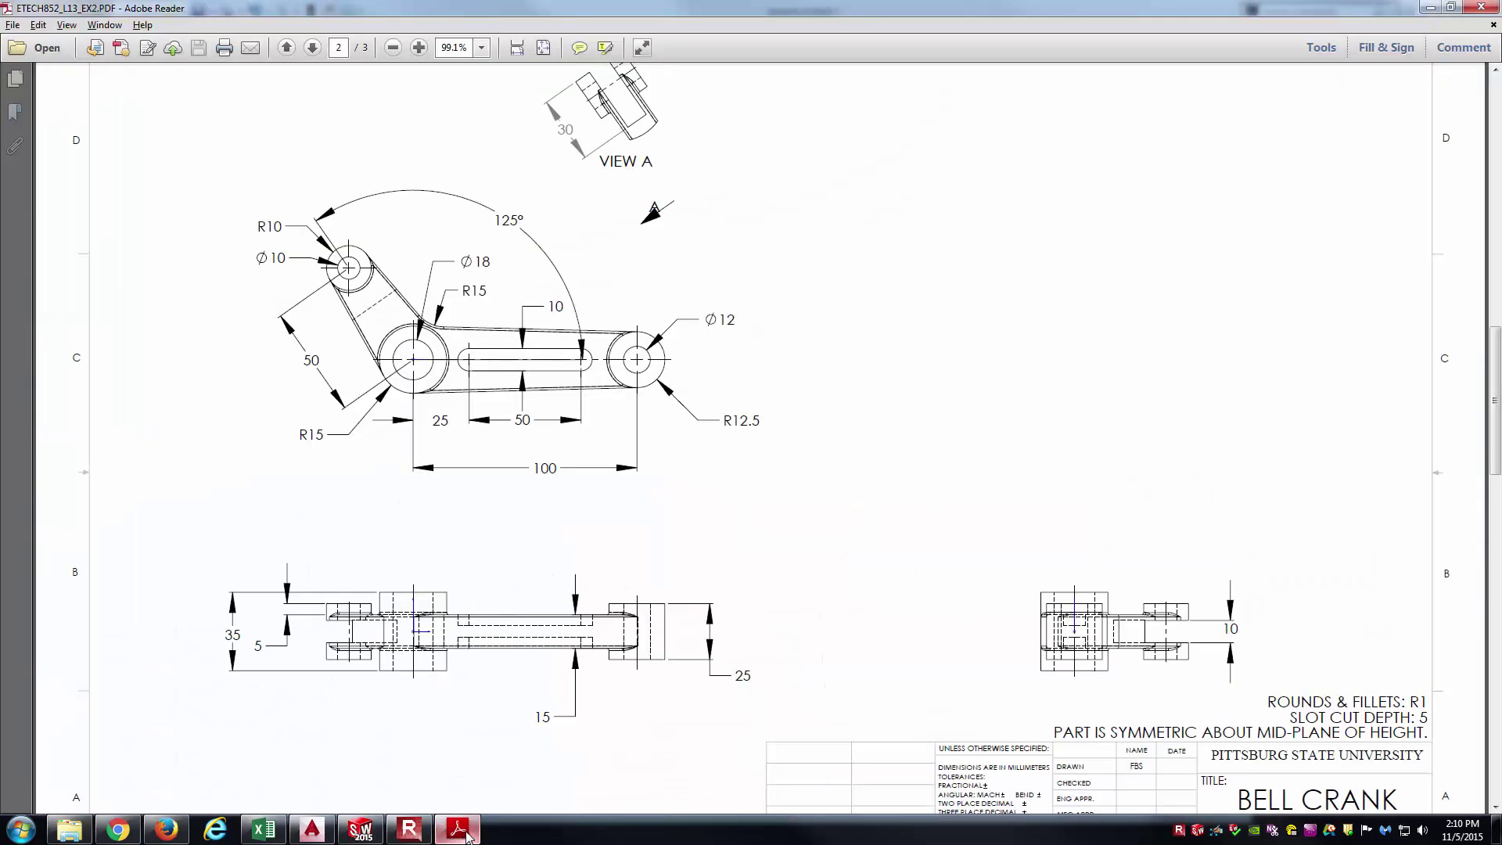
click(461, 830)
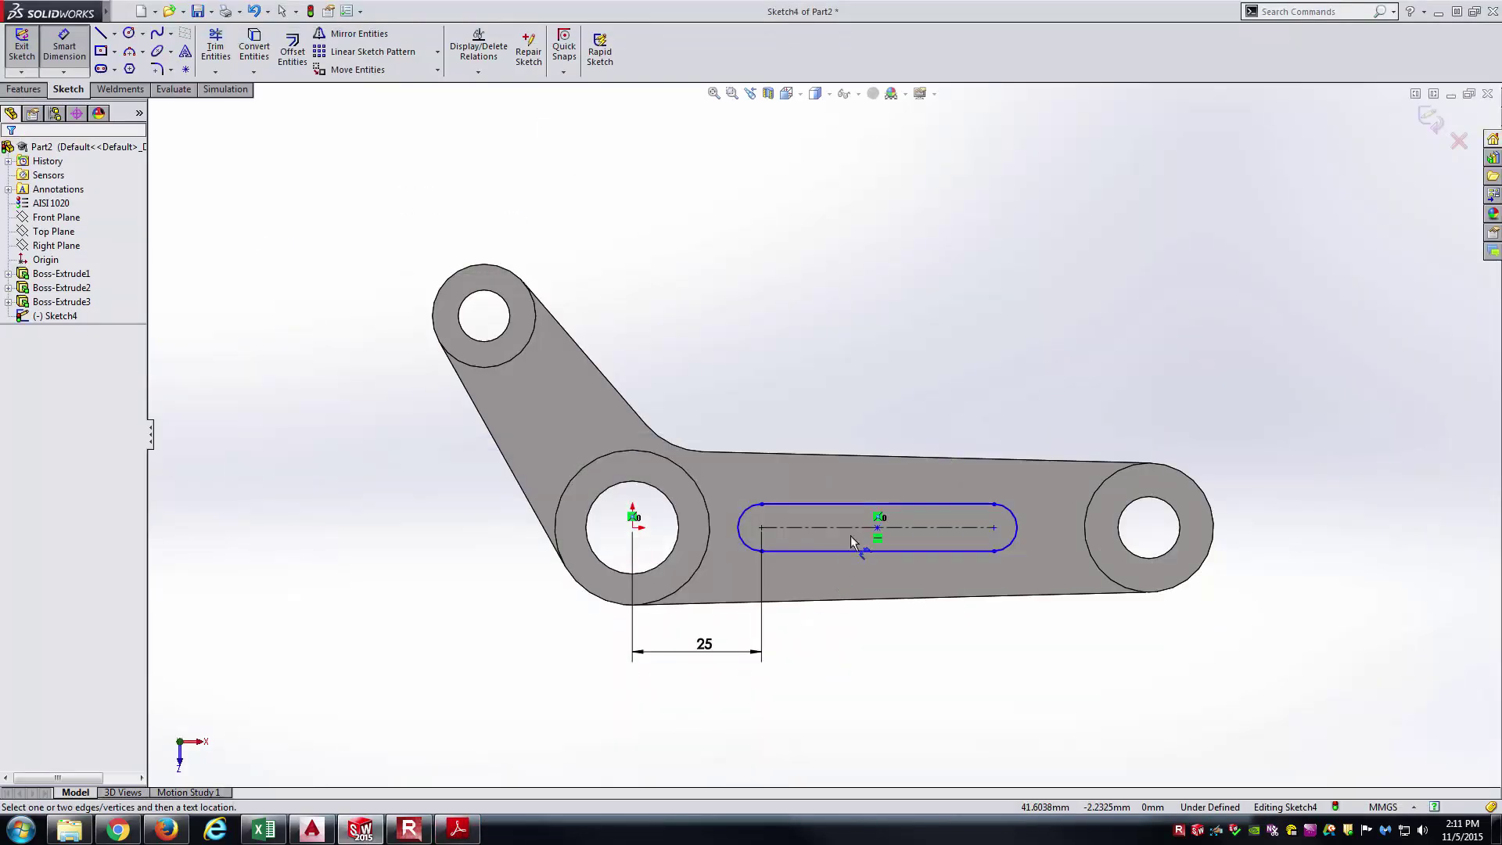
click(855, 535)
click(867, 650)
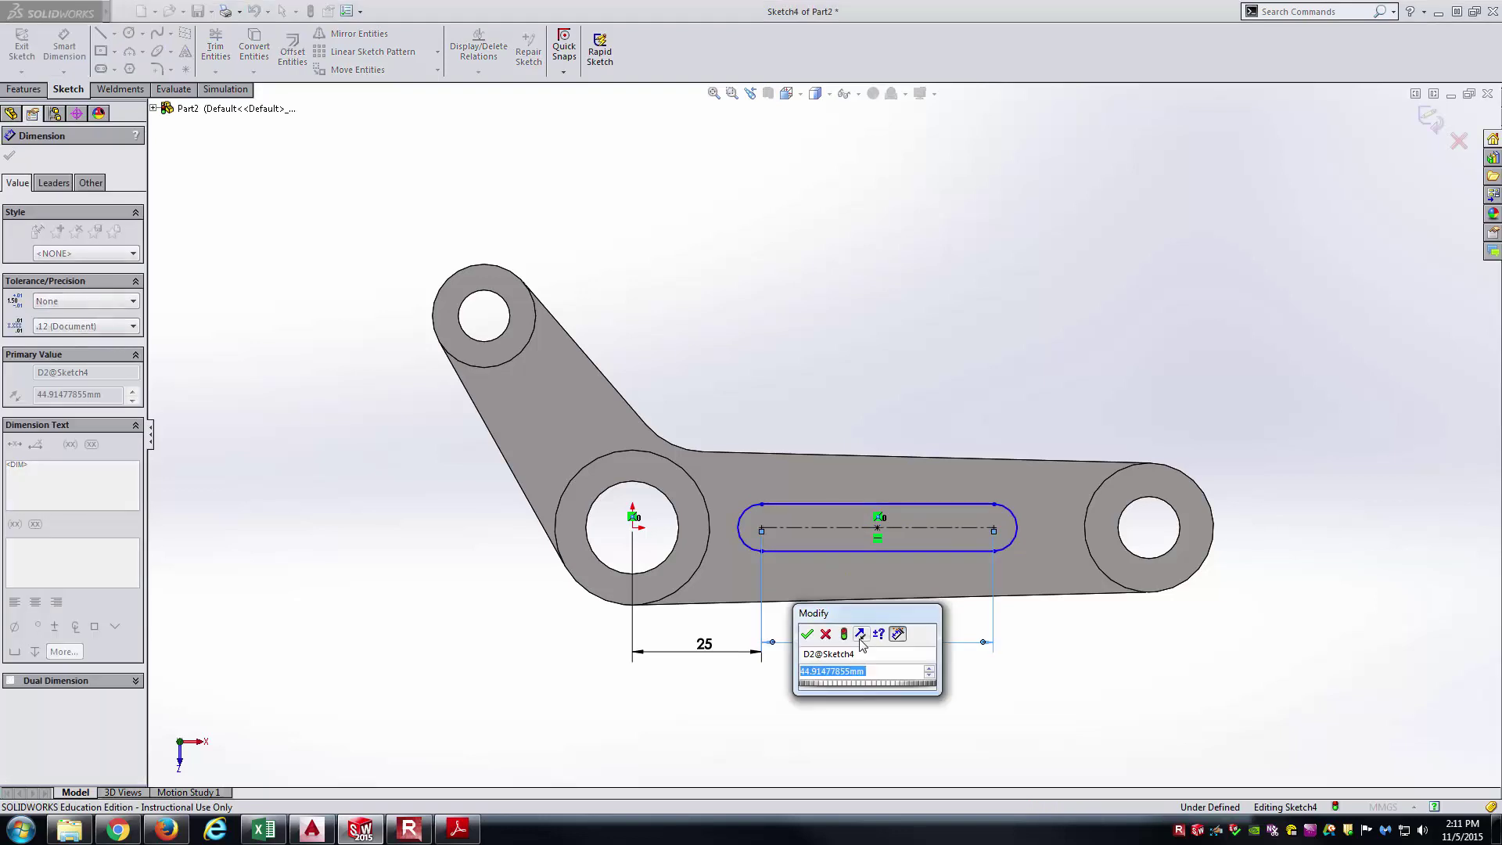
text(50)
key(Return)
key(Escape)
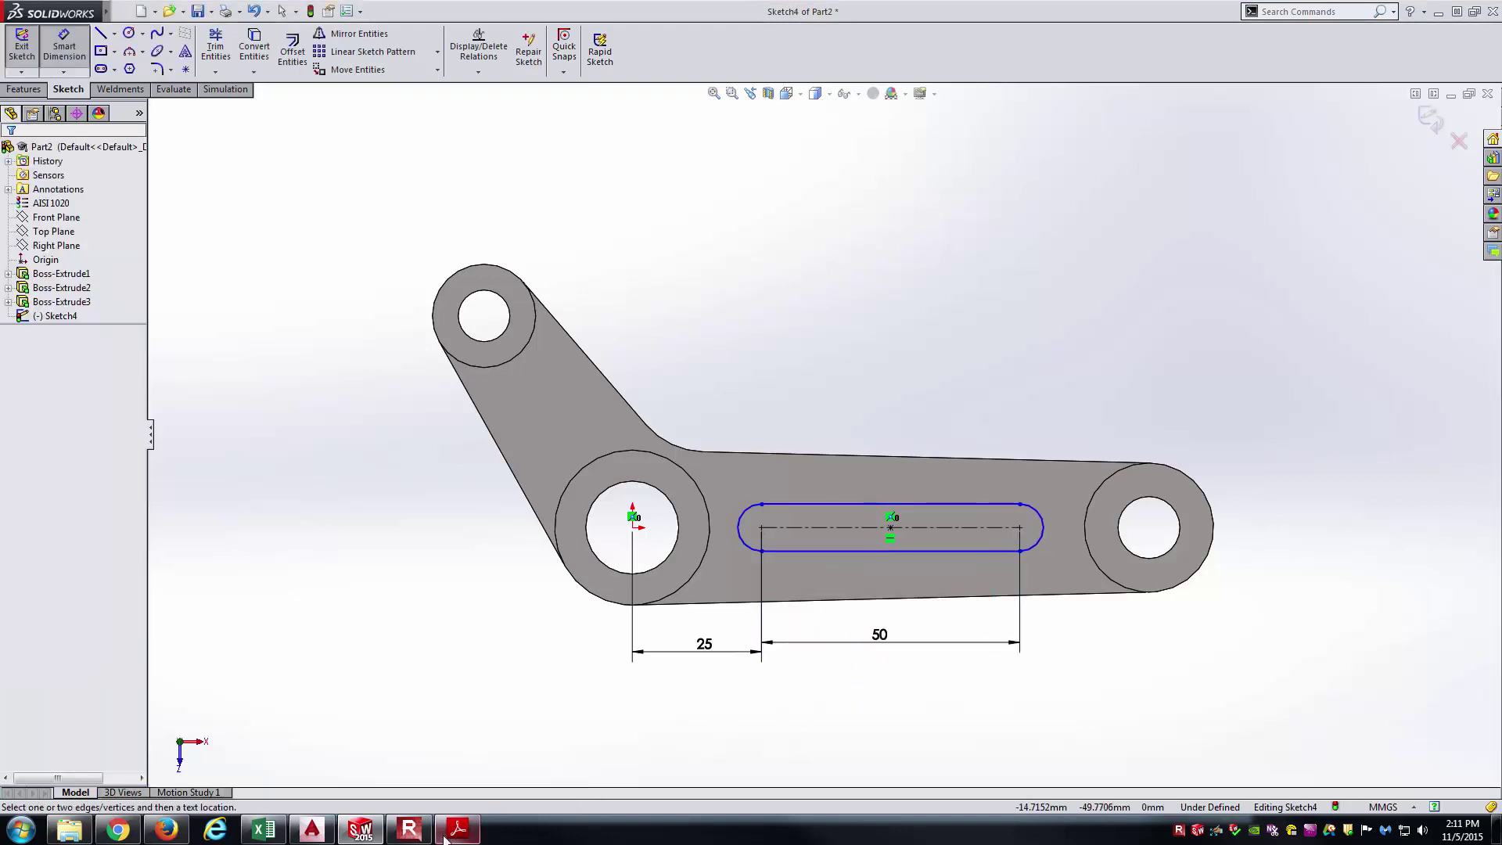
- Check the slot width in the PDF drawing and dimension the distance between the slot's straight sides as 10 mm
click(460, 831)
click(460, 831)
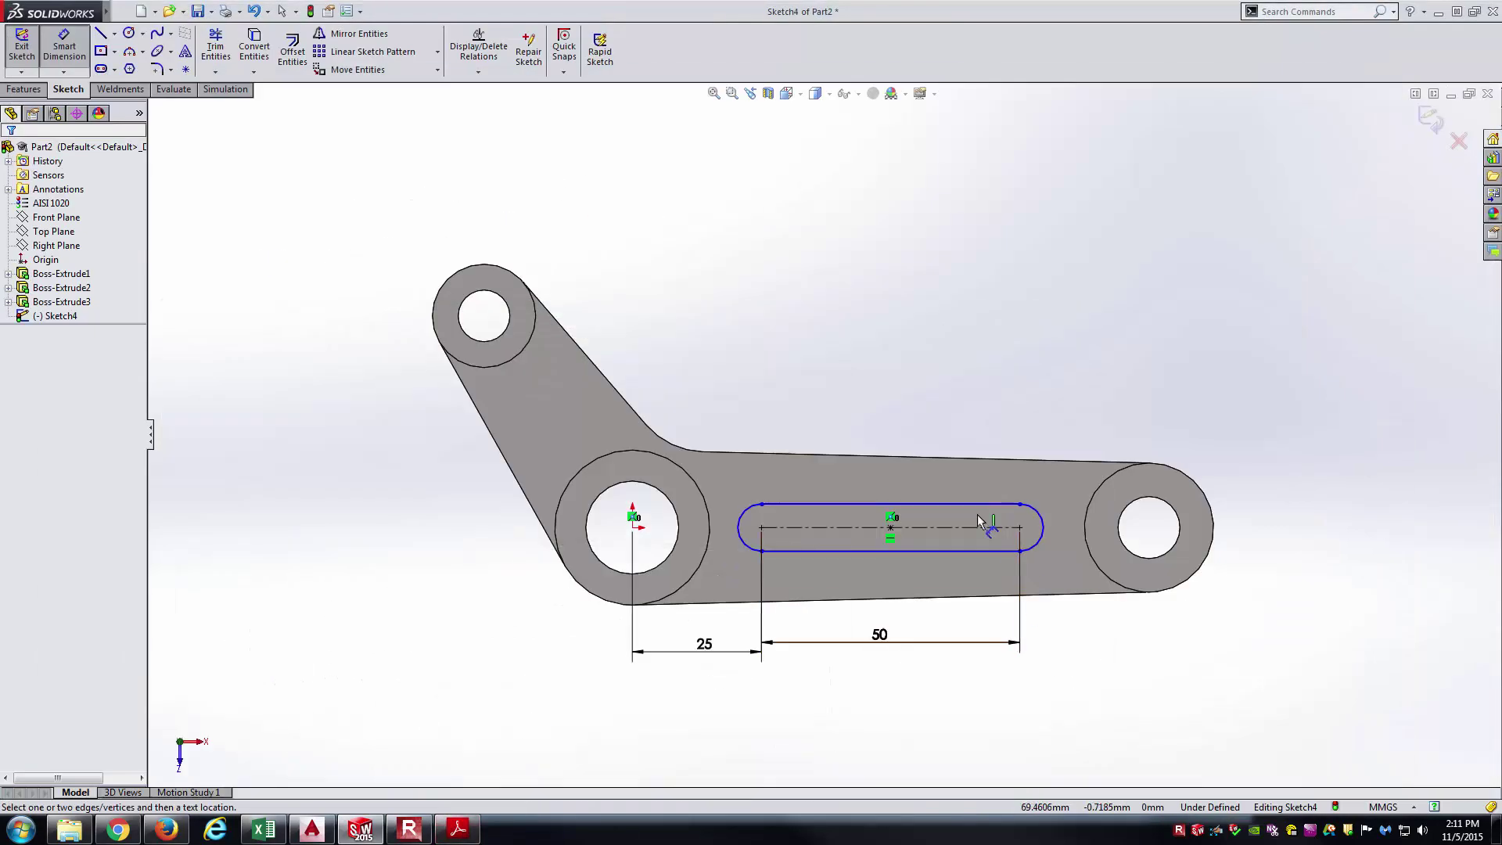
click(973, 548)
click(970, 504)
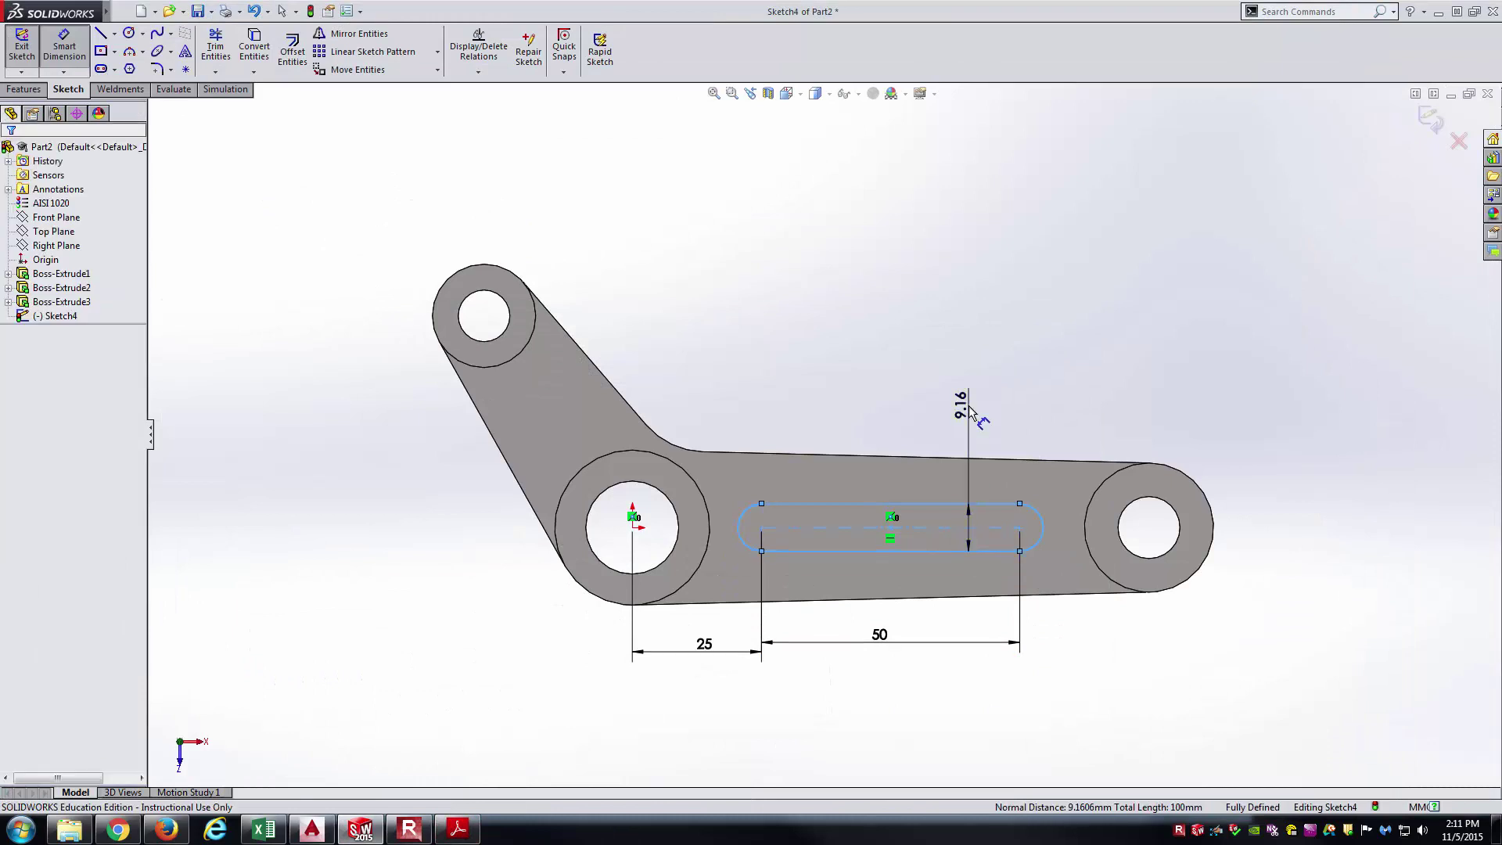
click(967, 405)
key(Return)
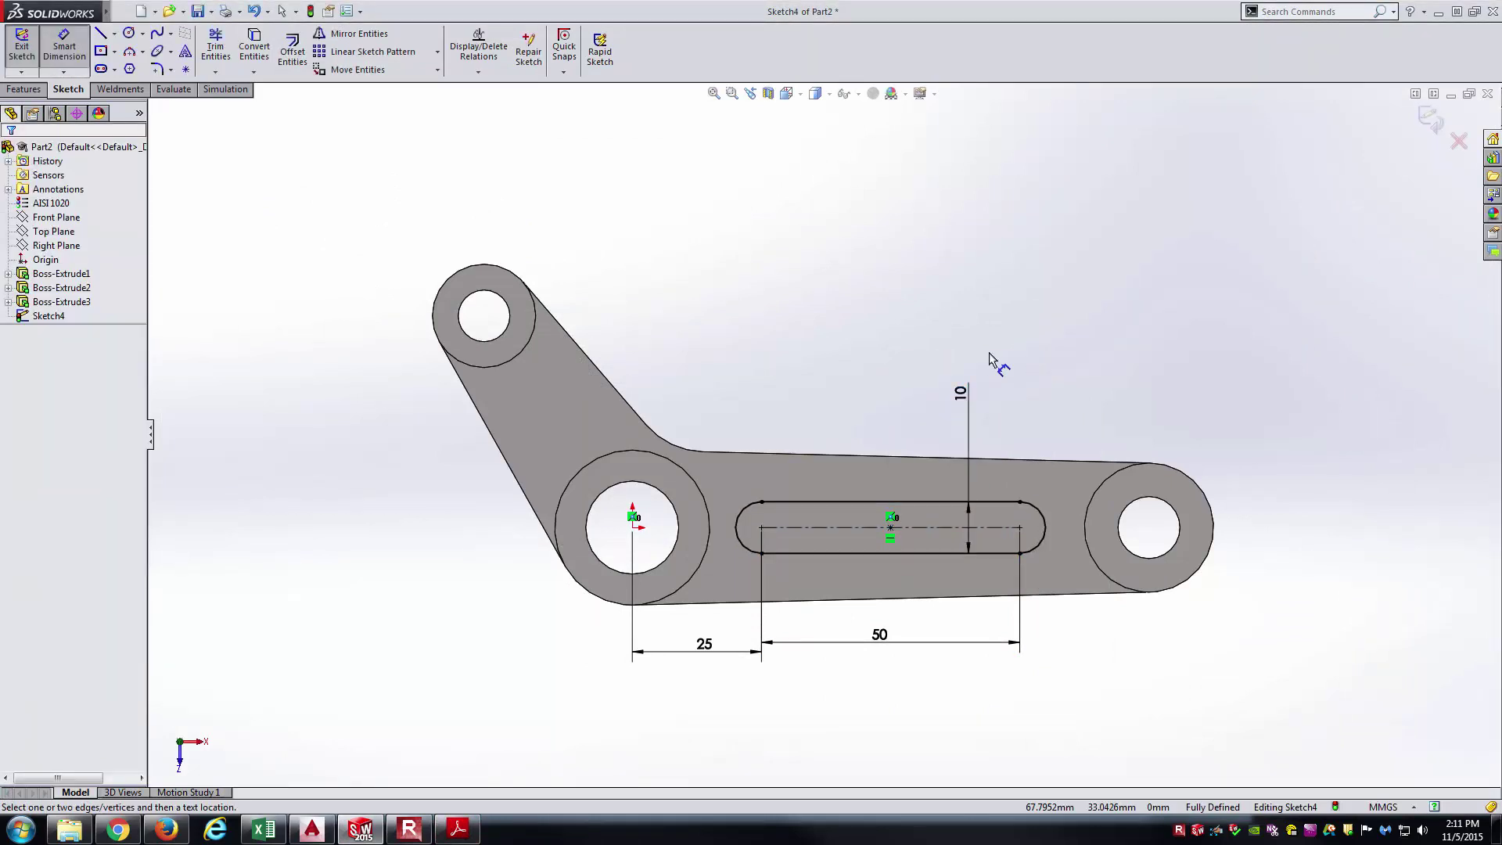
key(Escape)
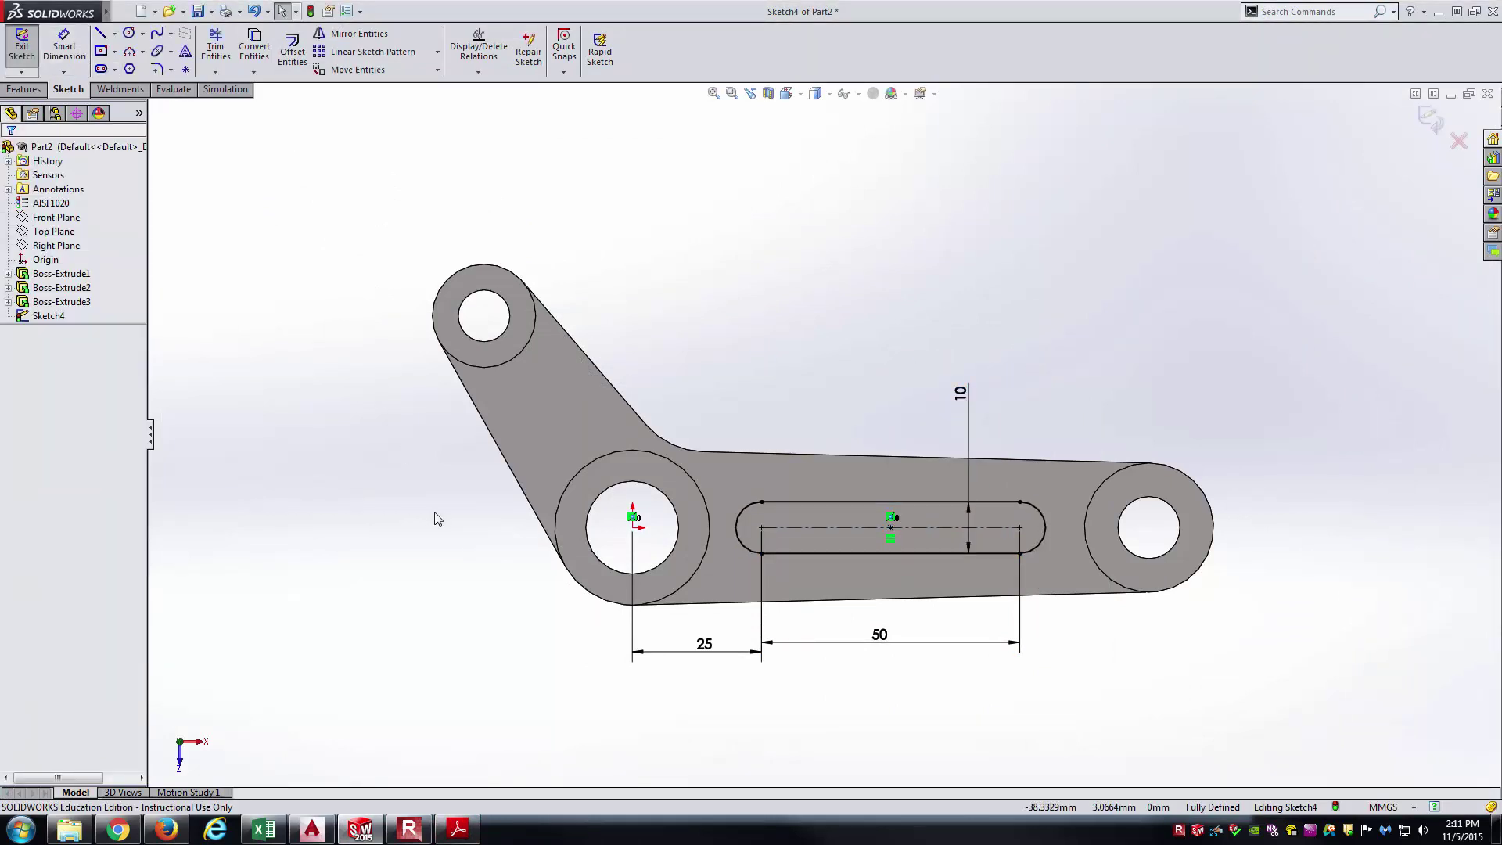
- Cut the slot sketch into the long arm with a blind Extruded Cut 5 mm deep
middle_drag(413, 496, 410, 468)
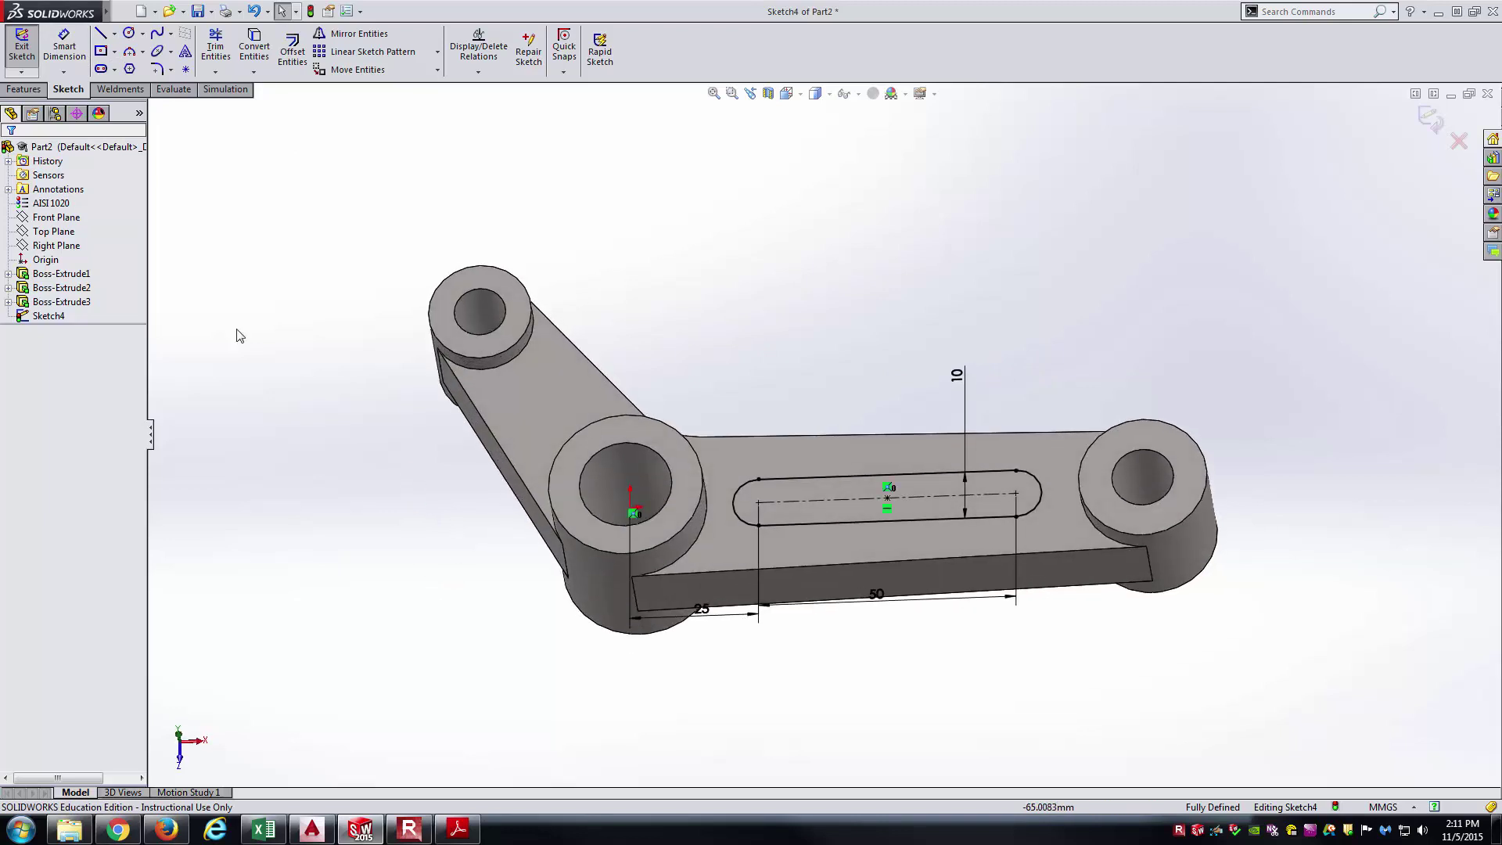
click(35, 90)
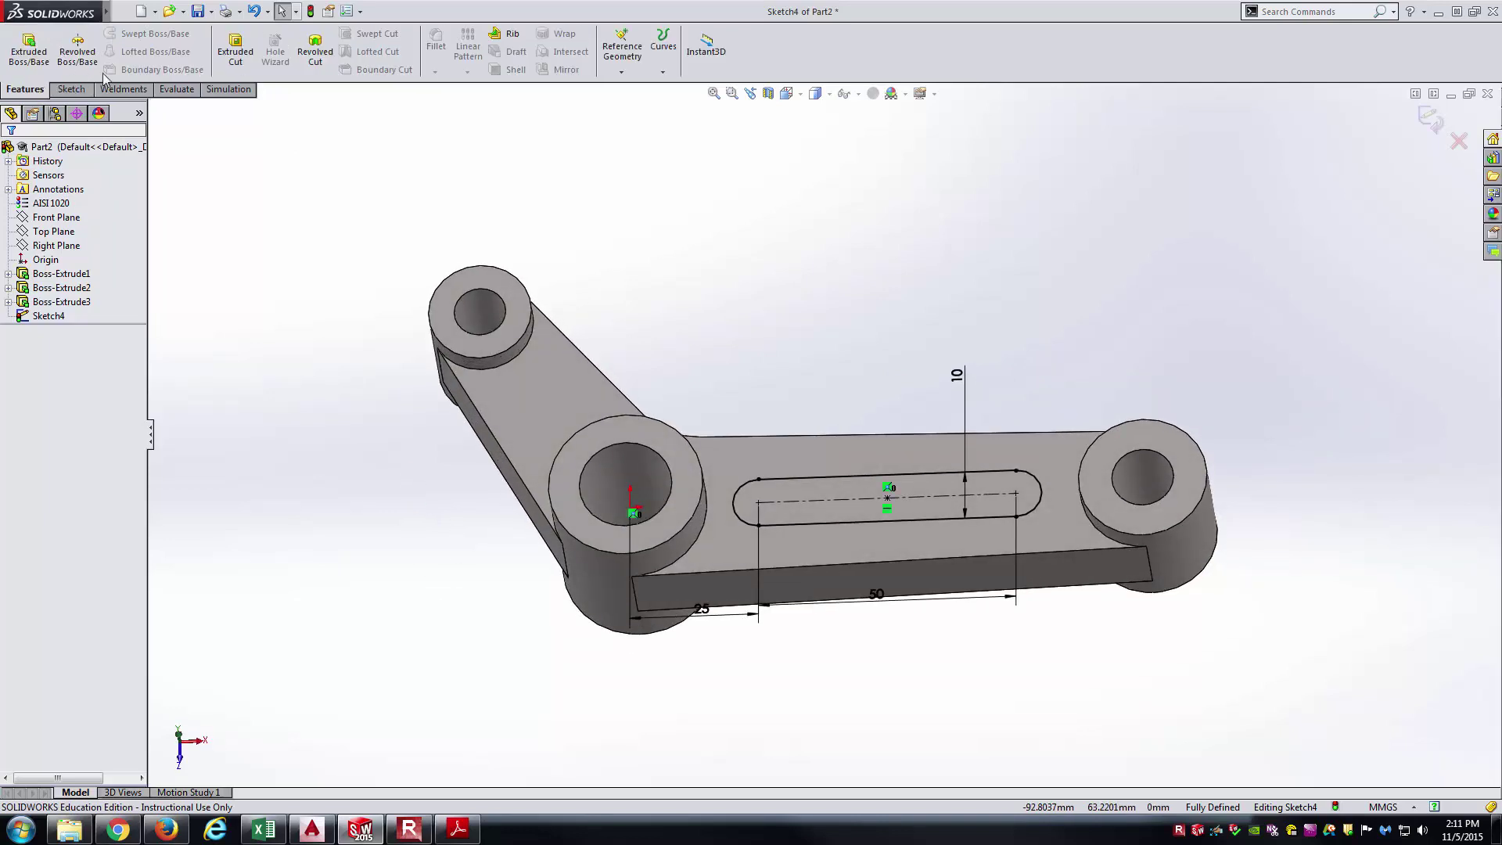
click(245, 63)
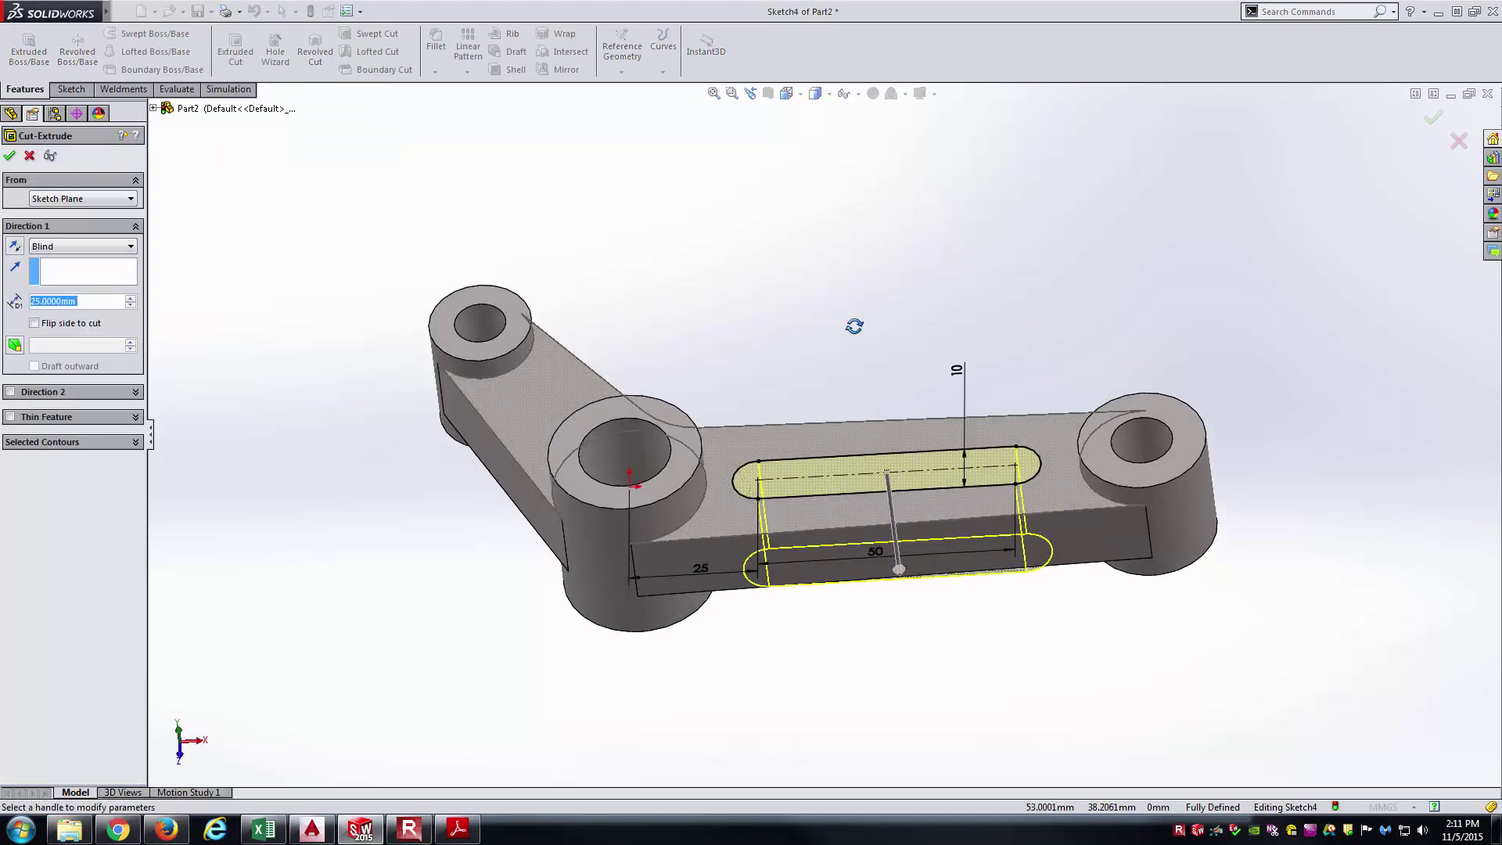
text(5)
key(Return)
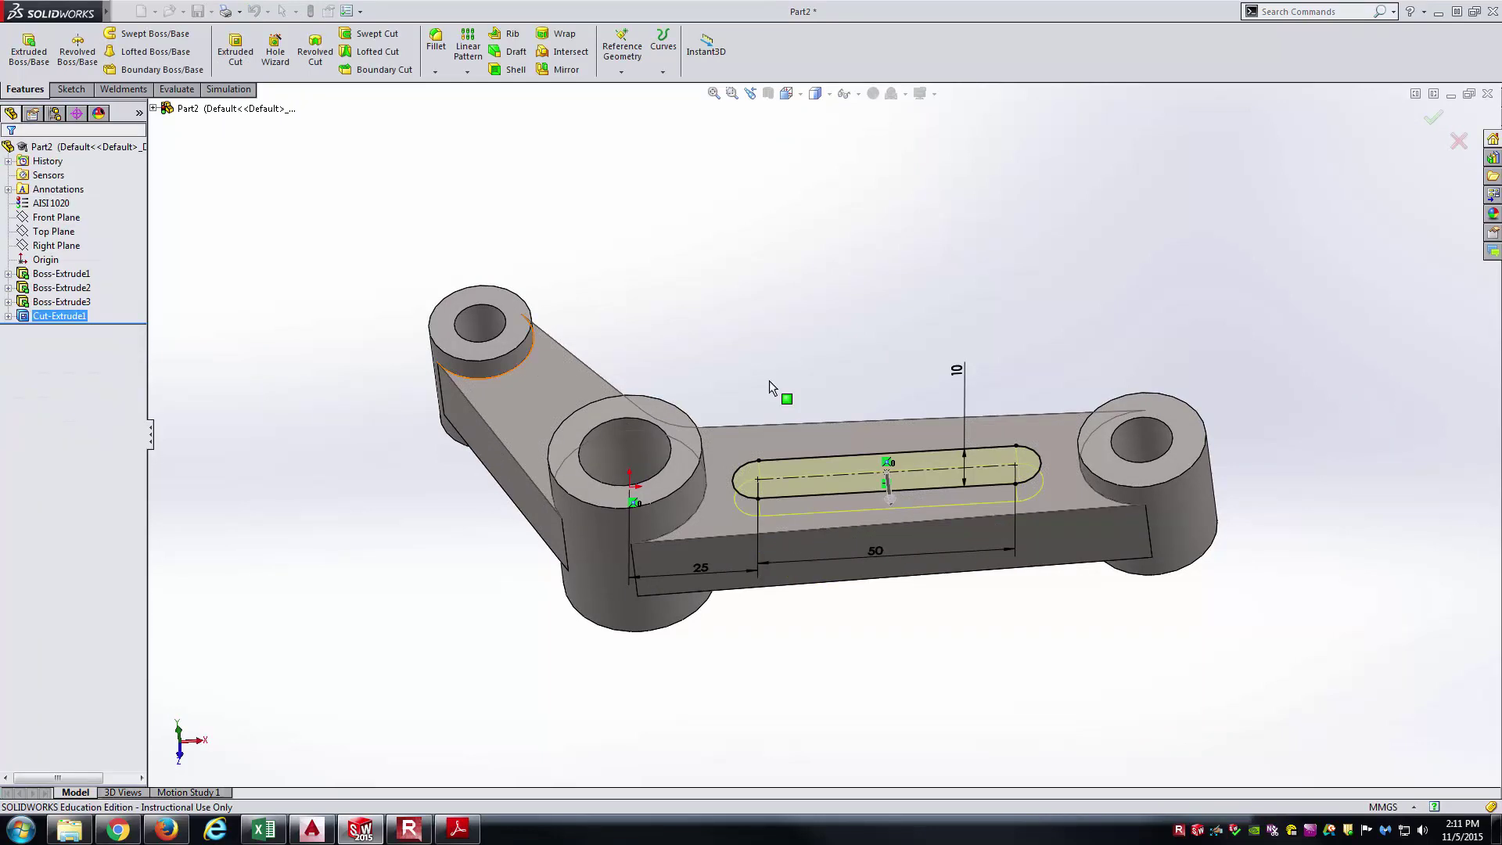
mouse_move(902, 352)
middle_down()
mouse_move(916, 271)
mouse_move(868, 295)
mouse_move(879, 374)
mouse_move(895, 342)
middle_up()
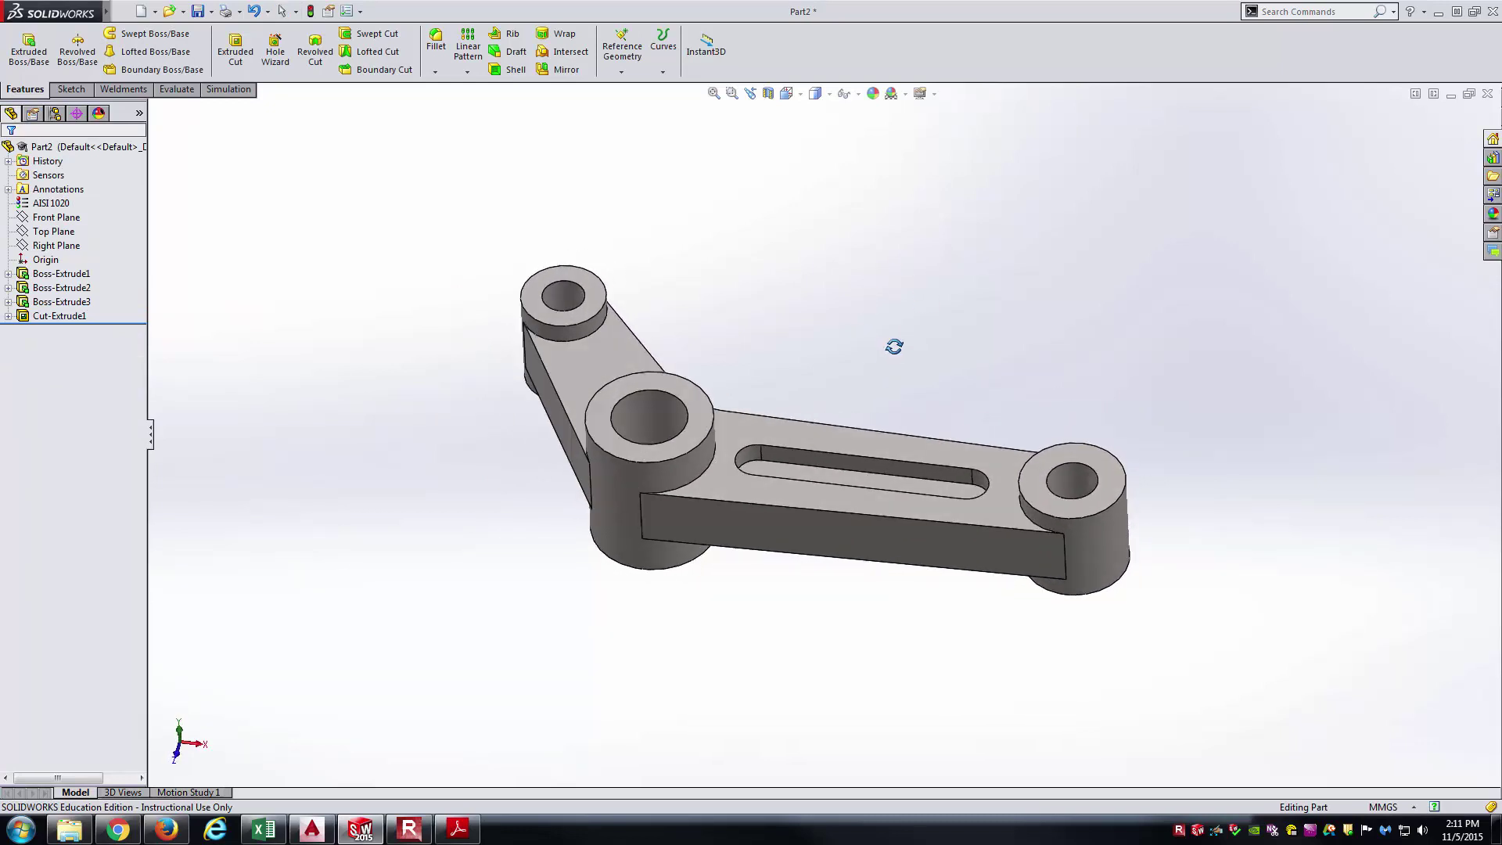
- Mirror the slot cut about the Top Plane onto the opposite face of the long arm and inspect the part
middle_drag(836, 441, 847, 160)
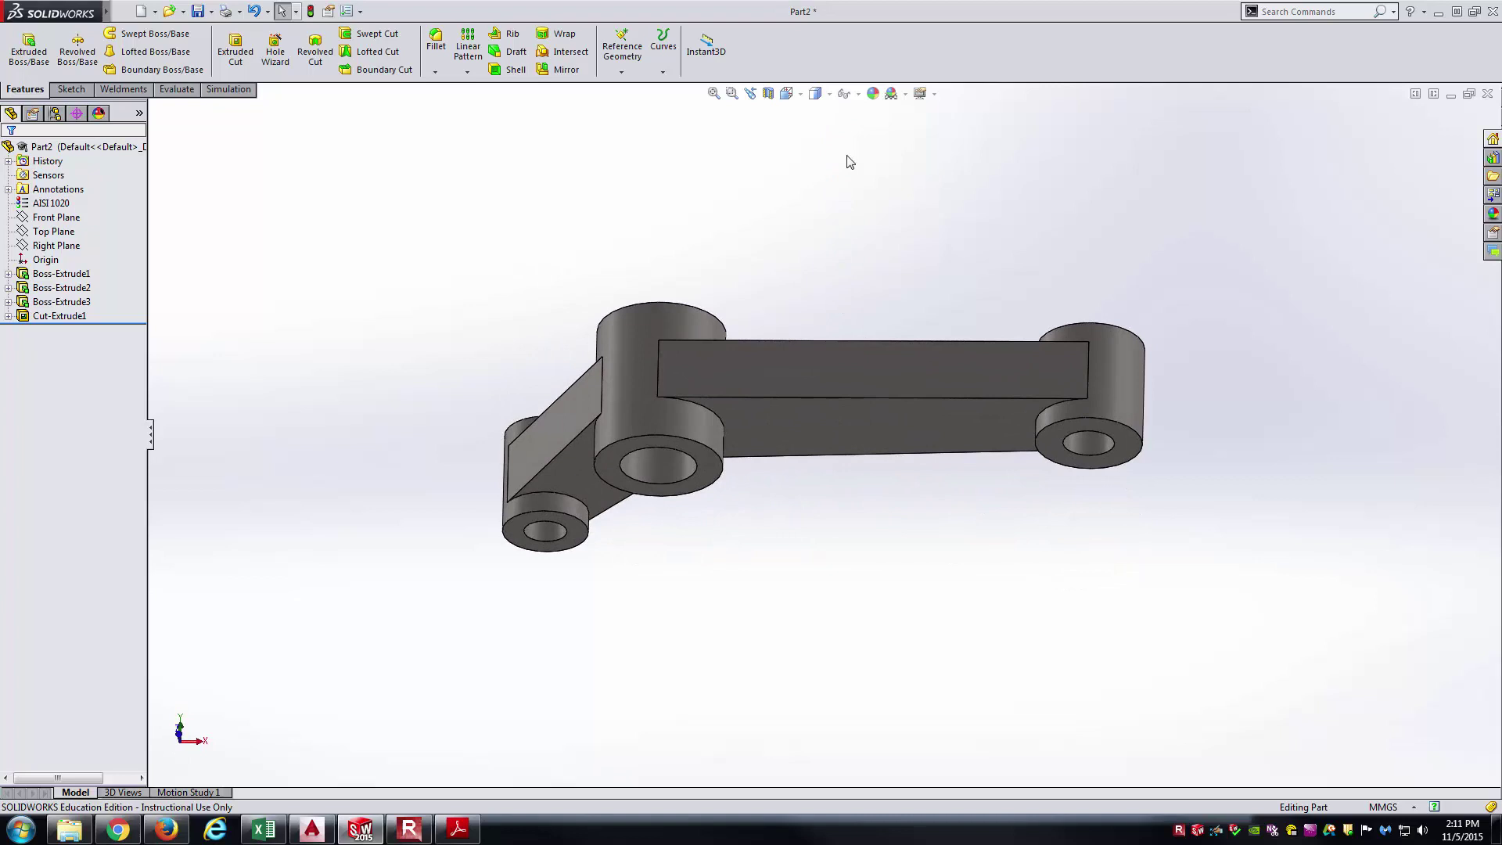
click(891, 431)
middle_drag(842, 464, 822, 337)
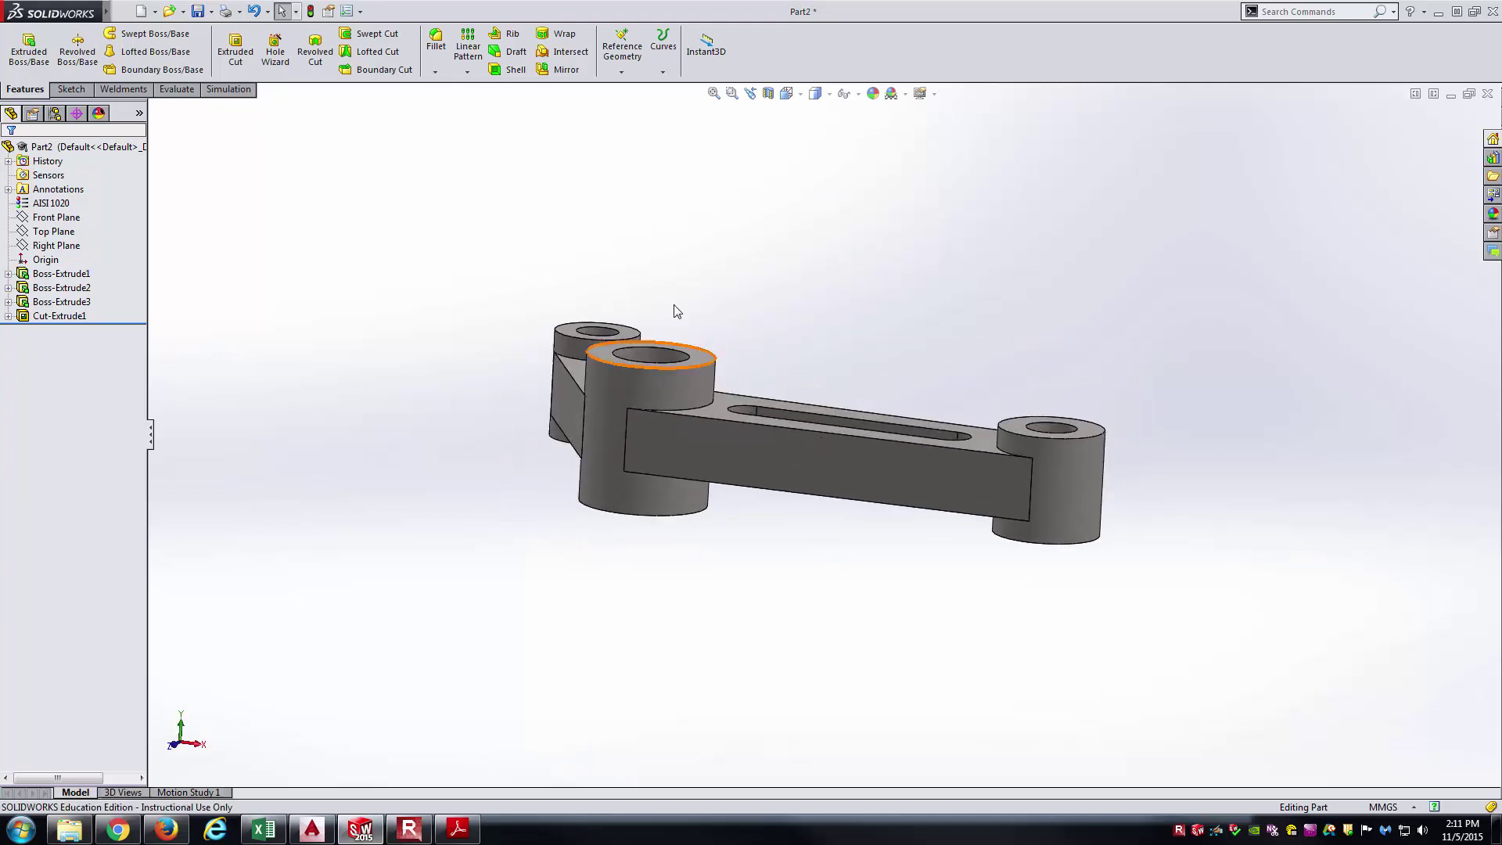
click(561, 71)
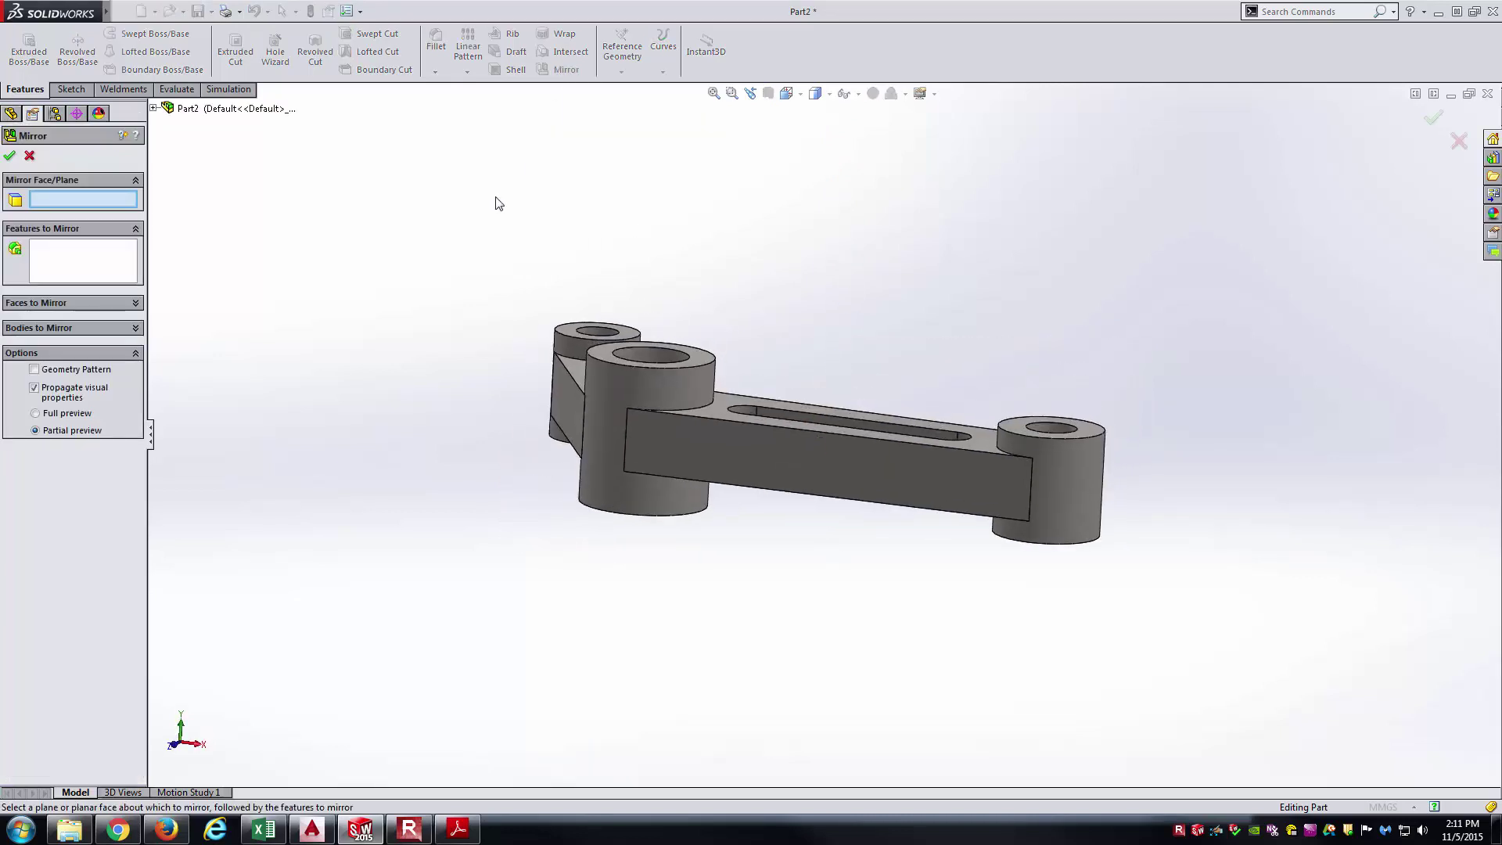
click(153, 108)
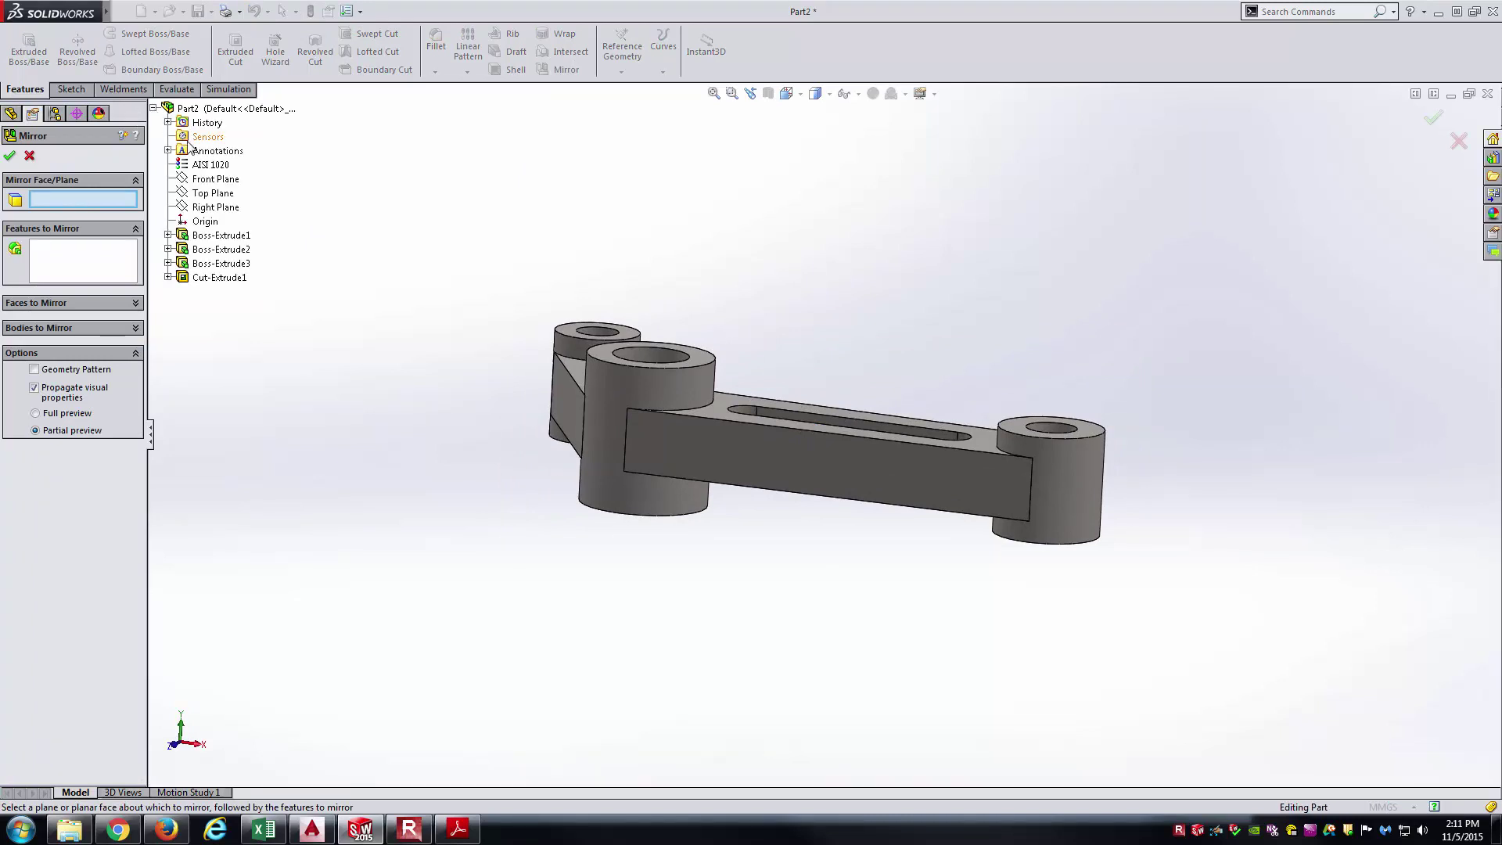
click(212, 194)
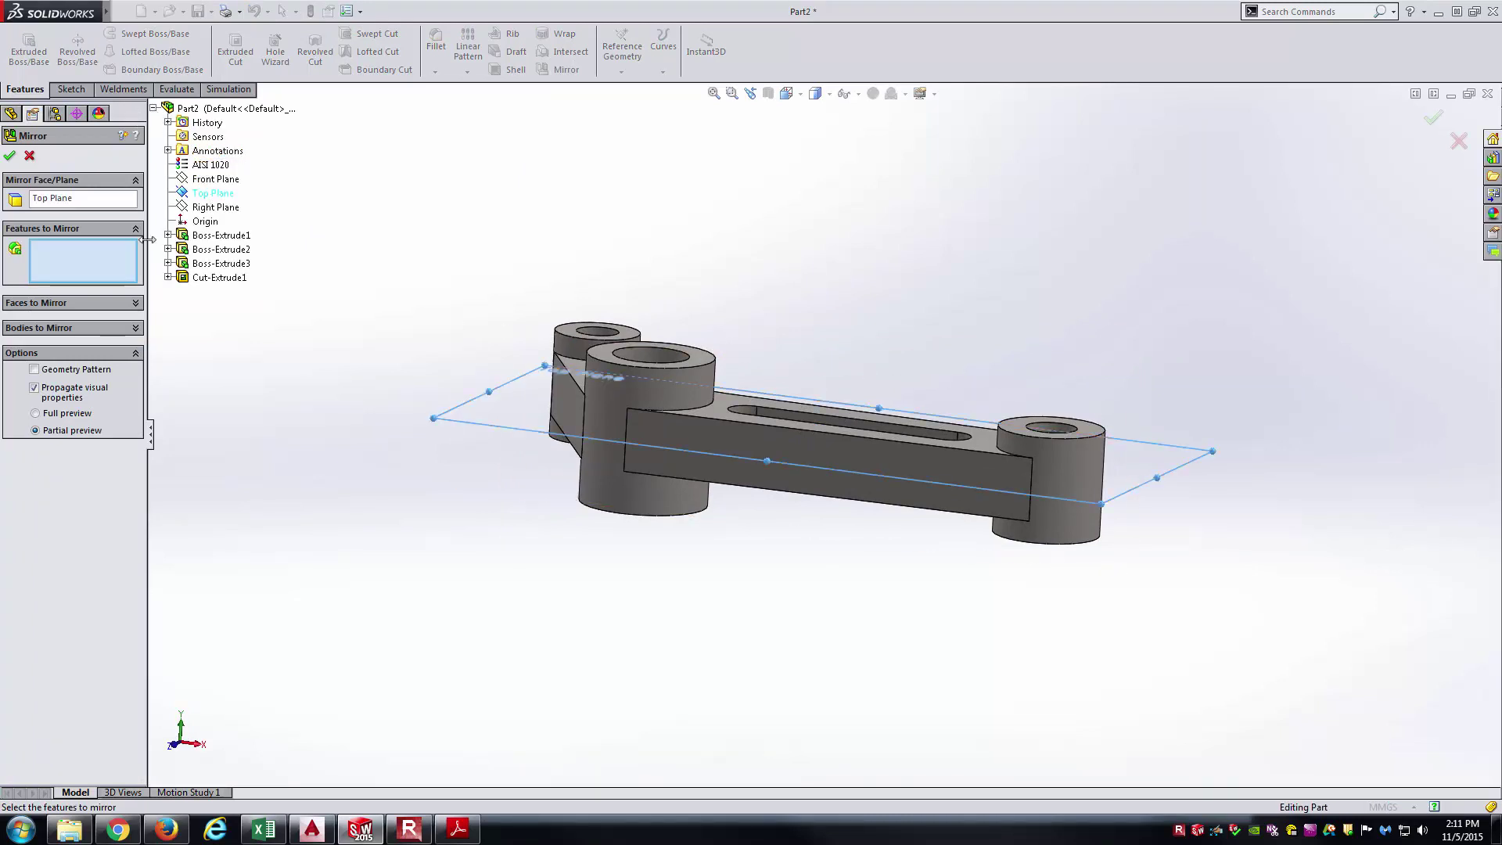
click(224, 279)
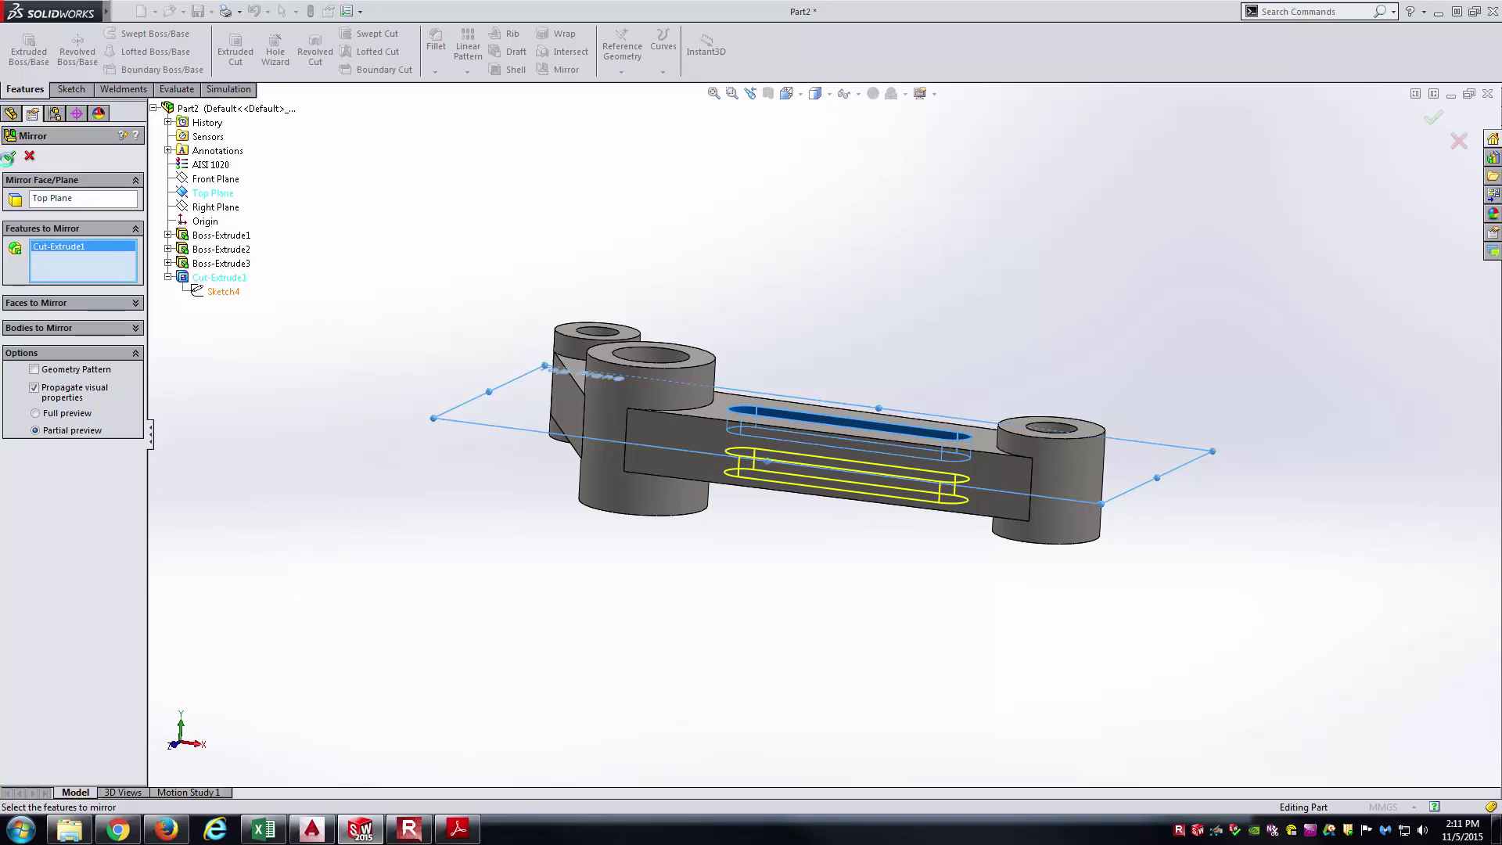
click(10, 157)
middle_drag(852, 306, 814, 372)
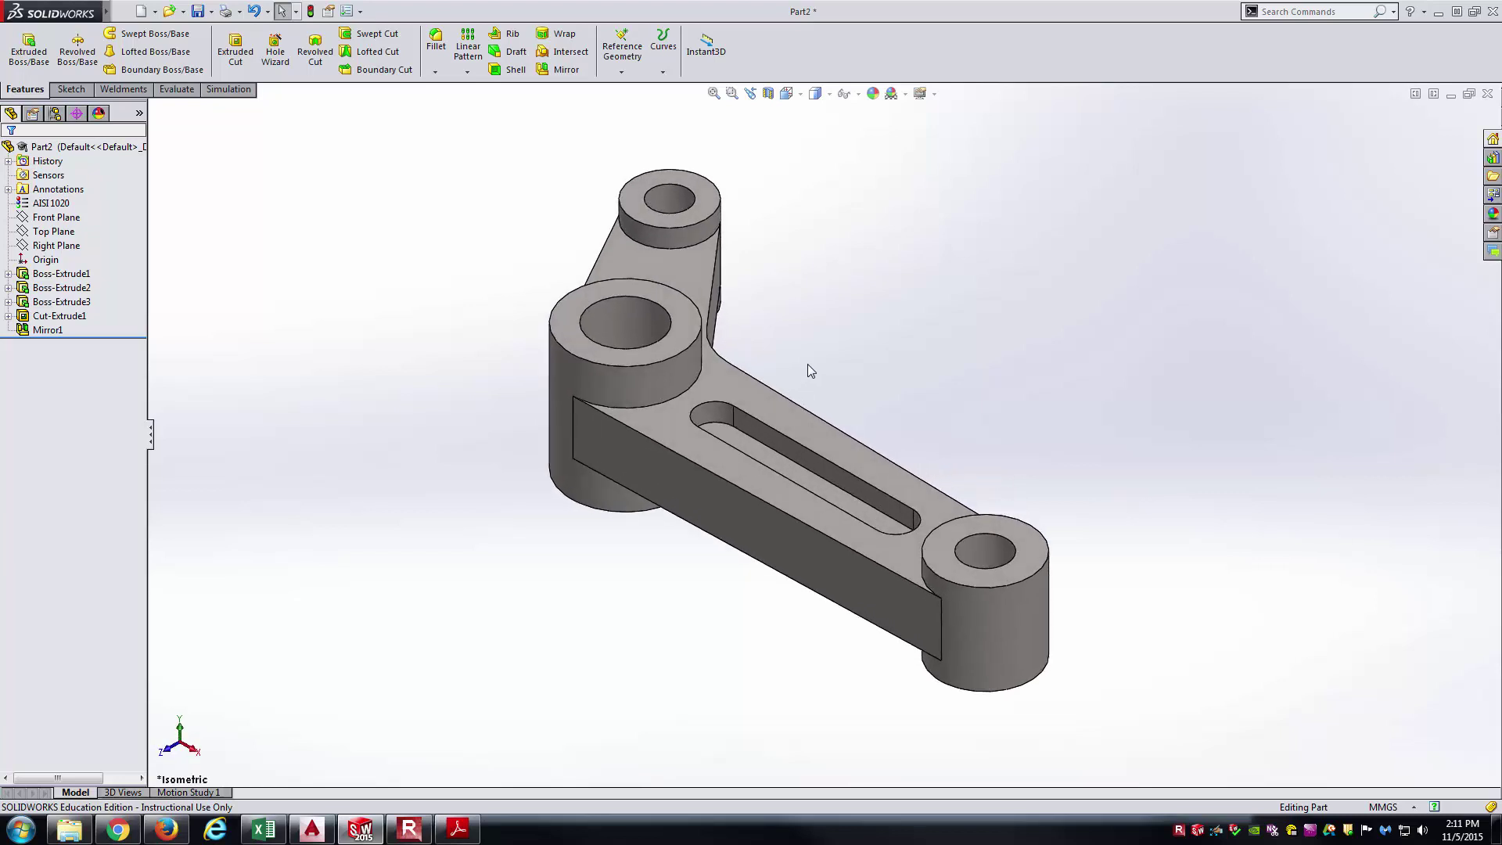
middle_drag(788, 630, 736, 277)
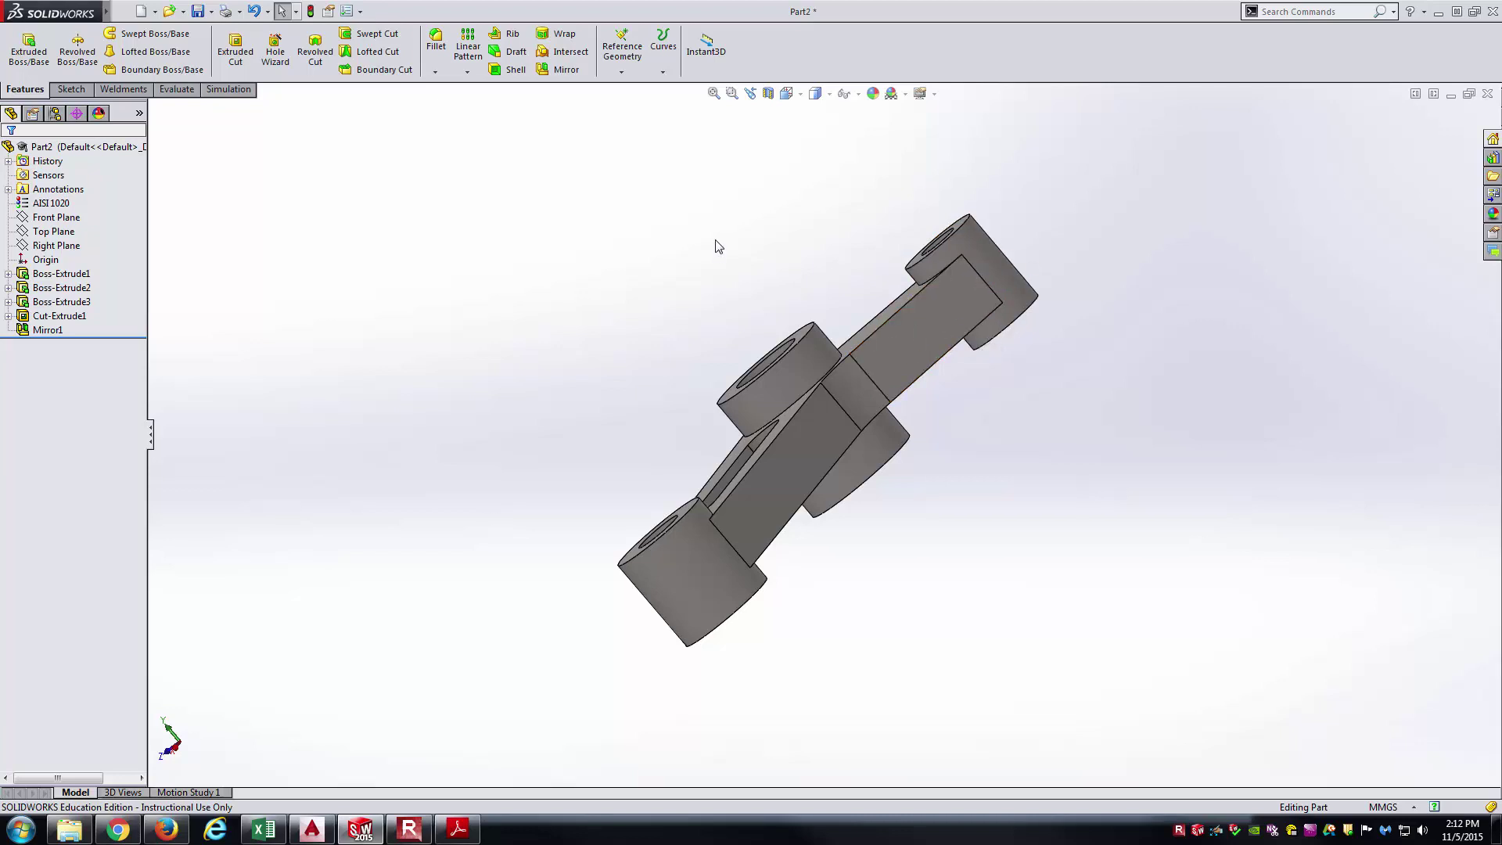
key(ctrl+7)
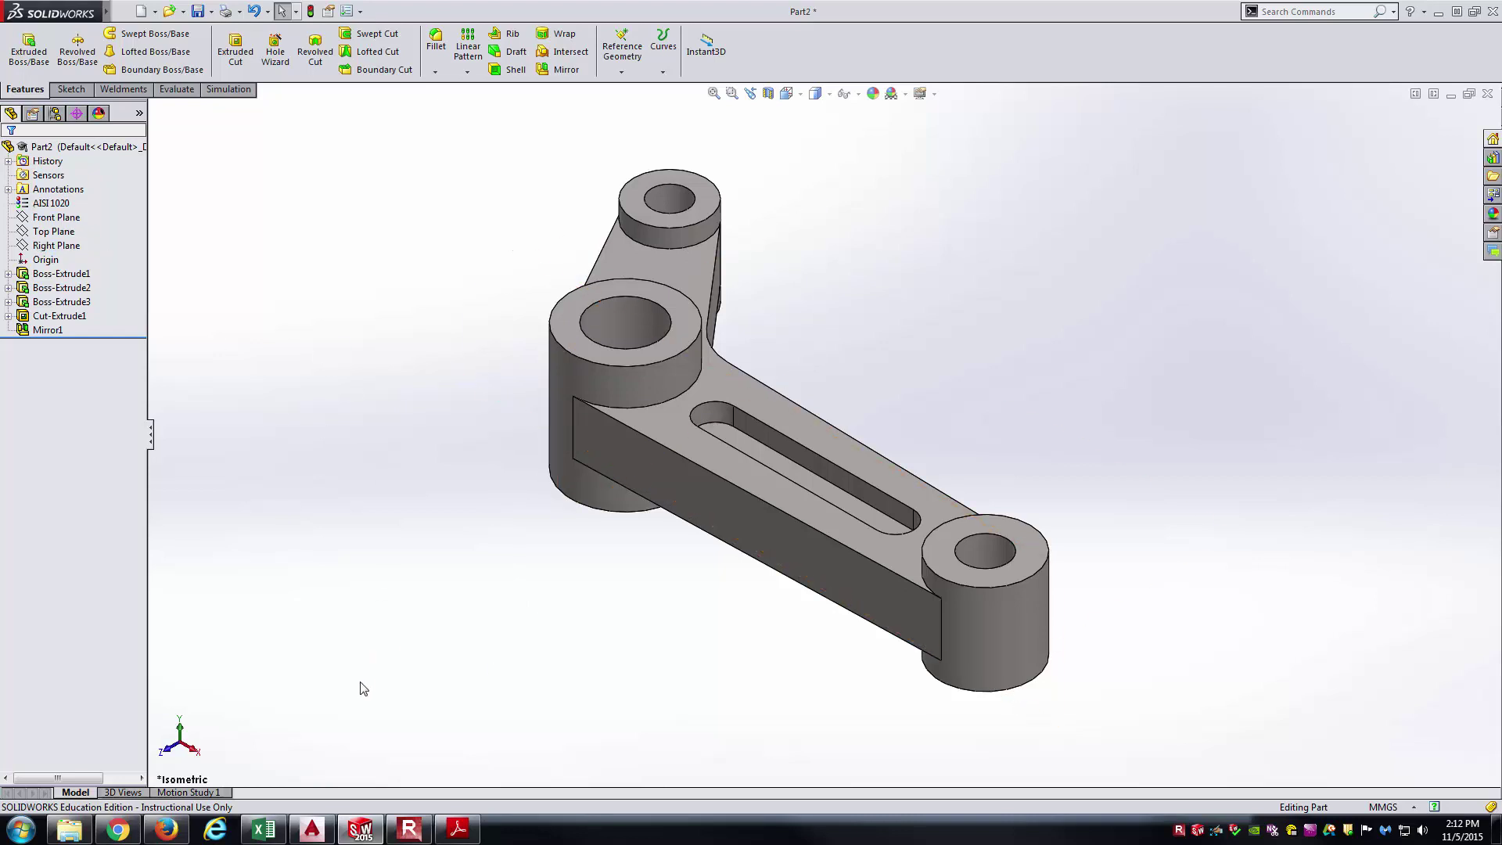
- Review the short arm's details in the PDF drawing, then turn on temporary axes in the SOLIDWORKS model
click(463, 755)
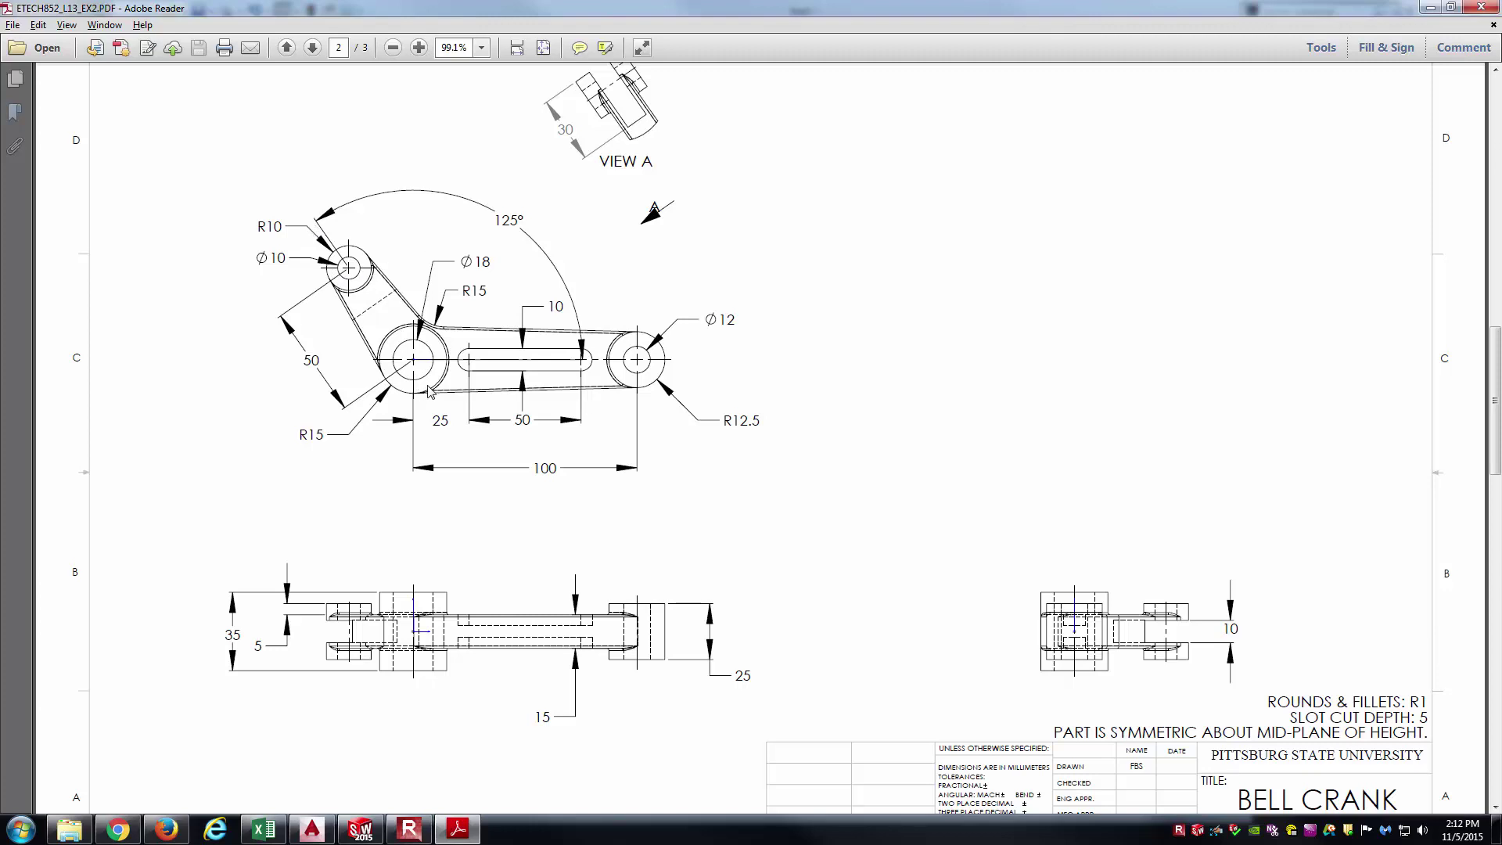
scroll(594, 357, up, 1)
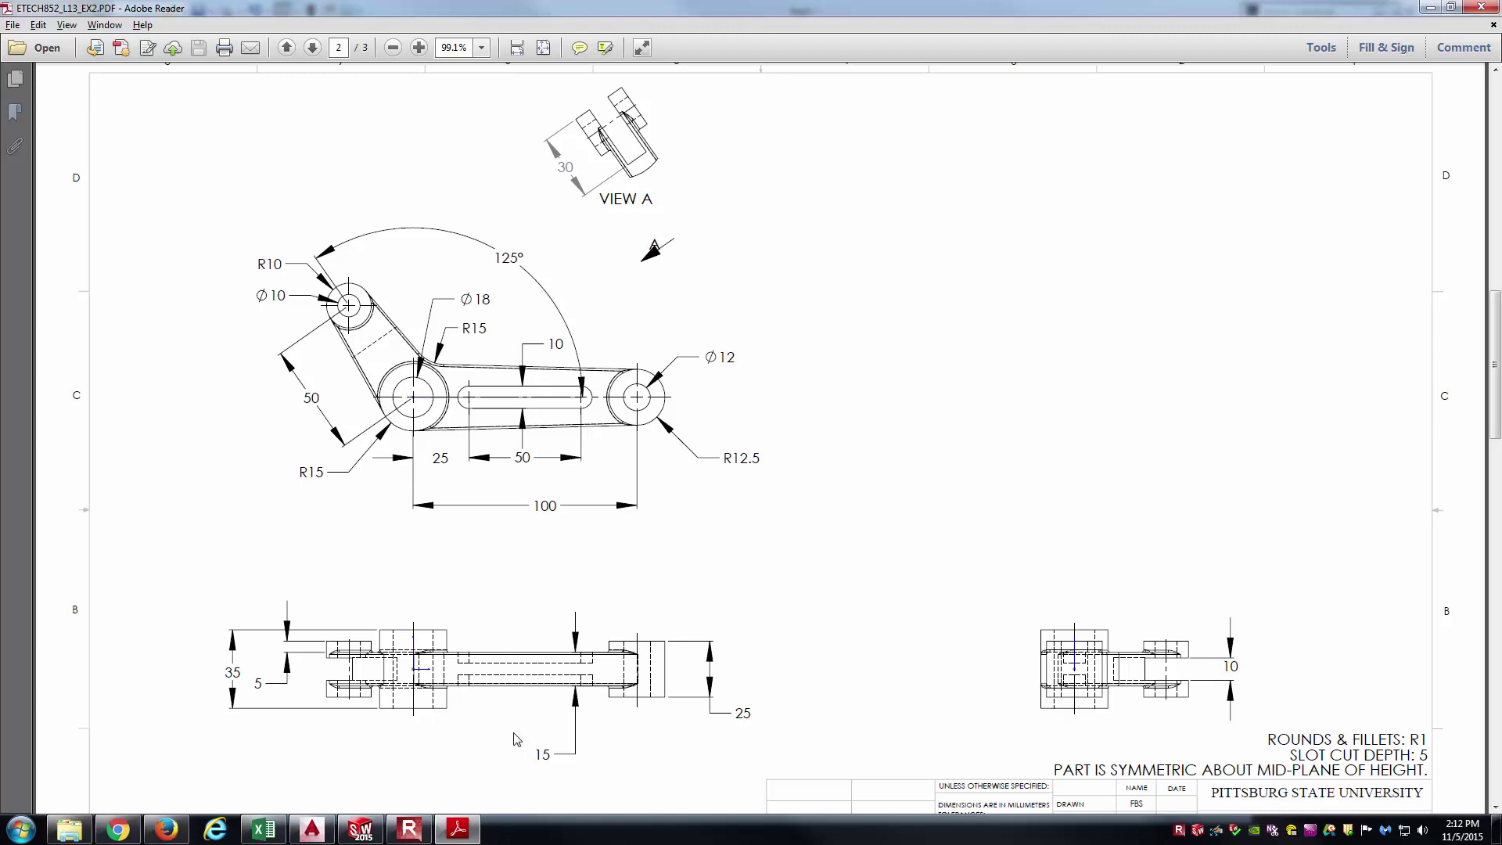
click(360, 830)
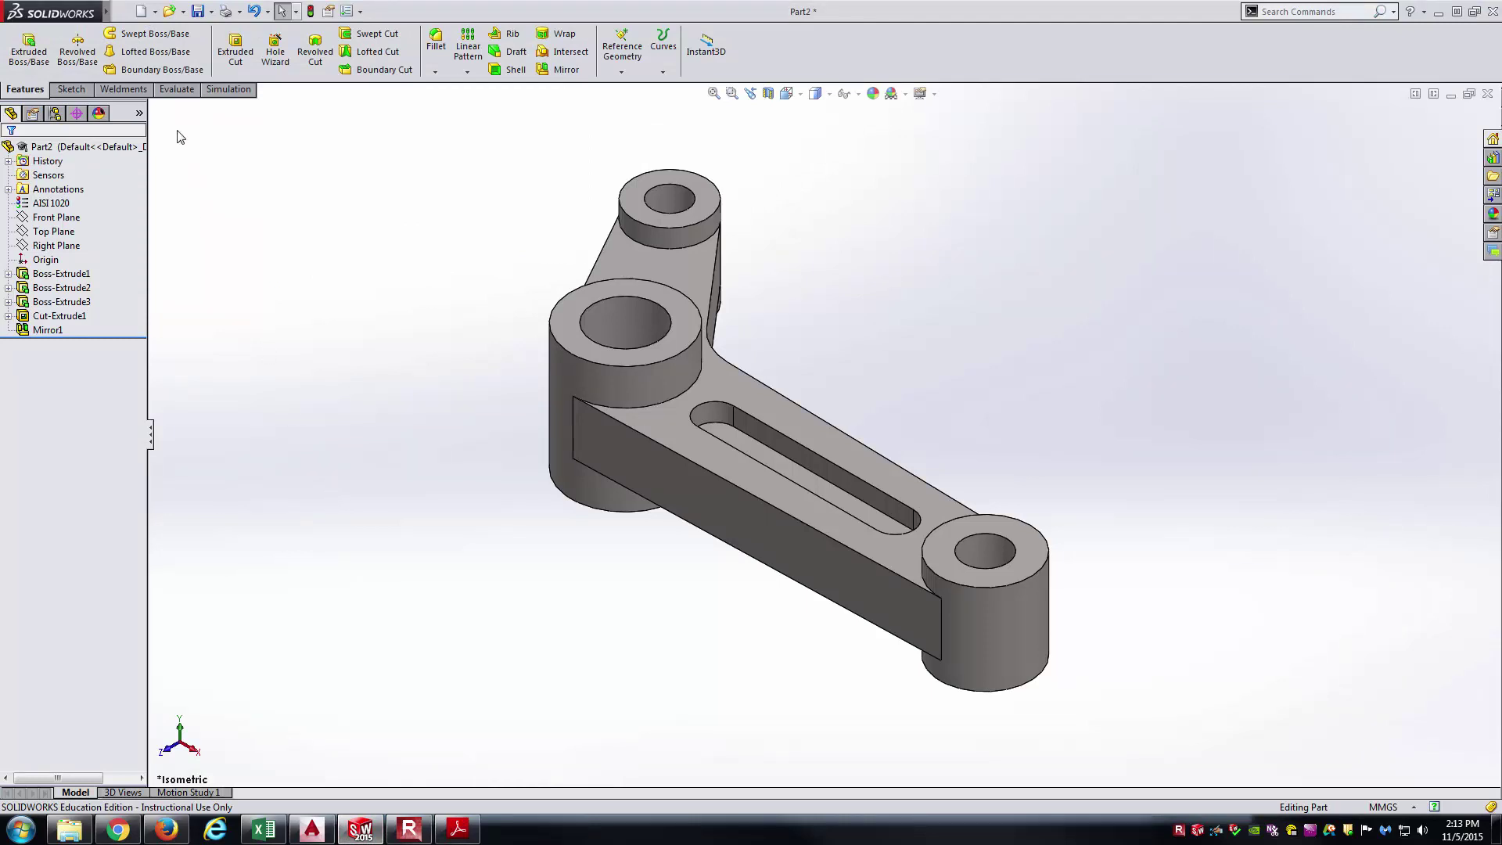
click(150, 11)
mouse_move(181, 11)
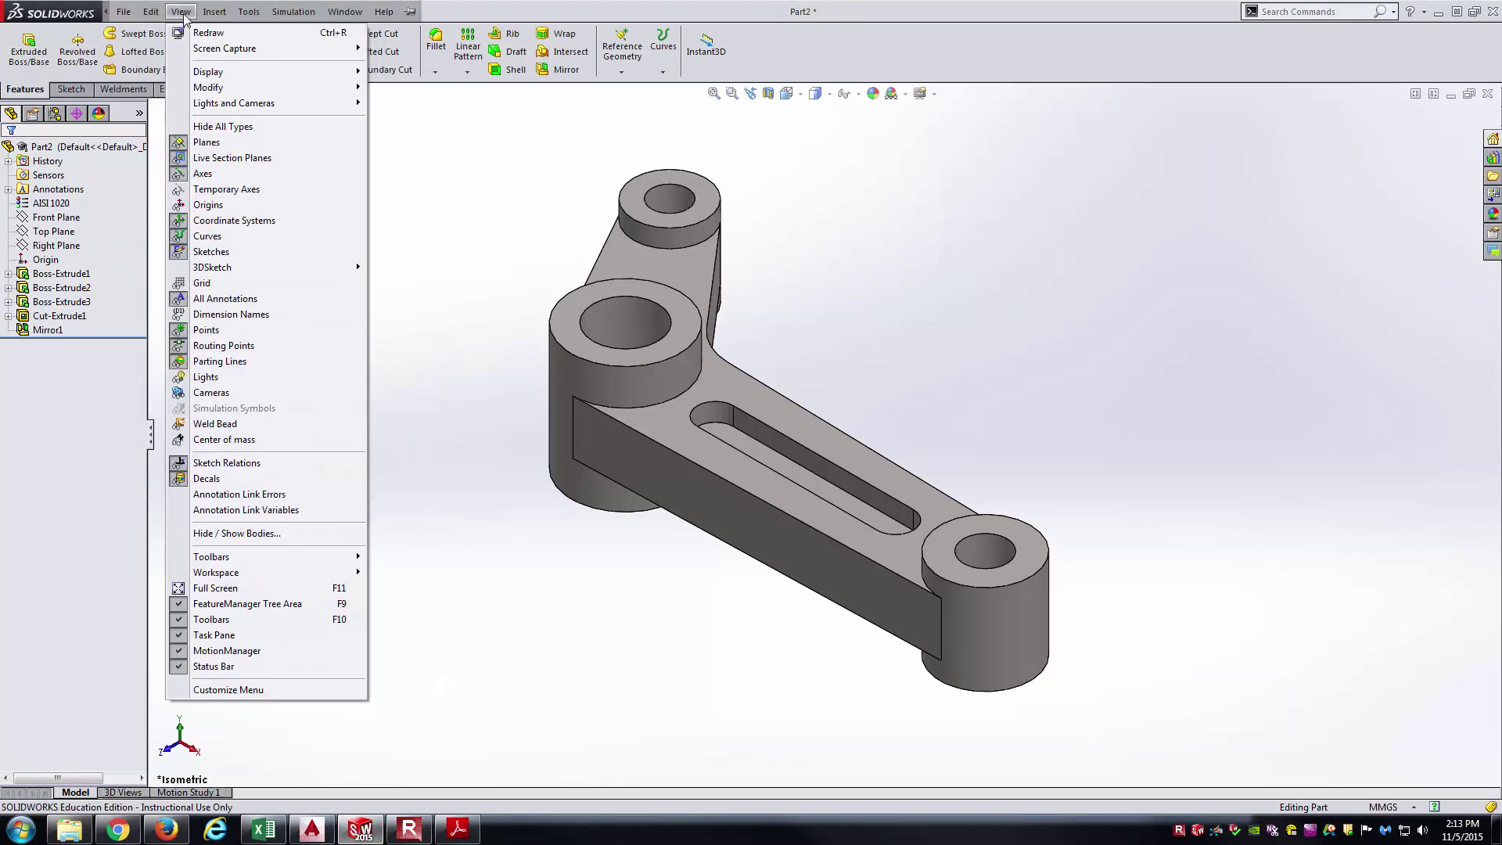
click(237, 197)
middle_drag(386, 245, 385, 409)
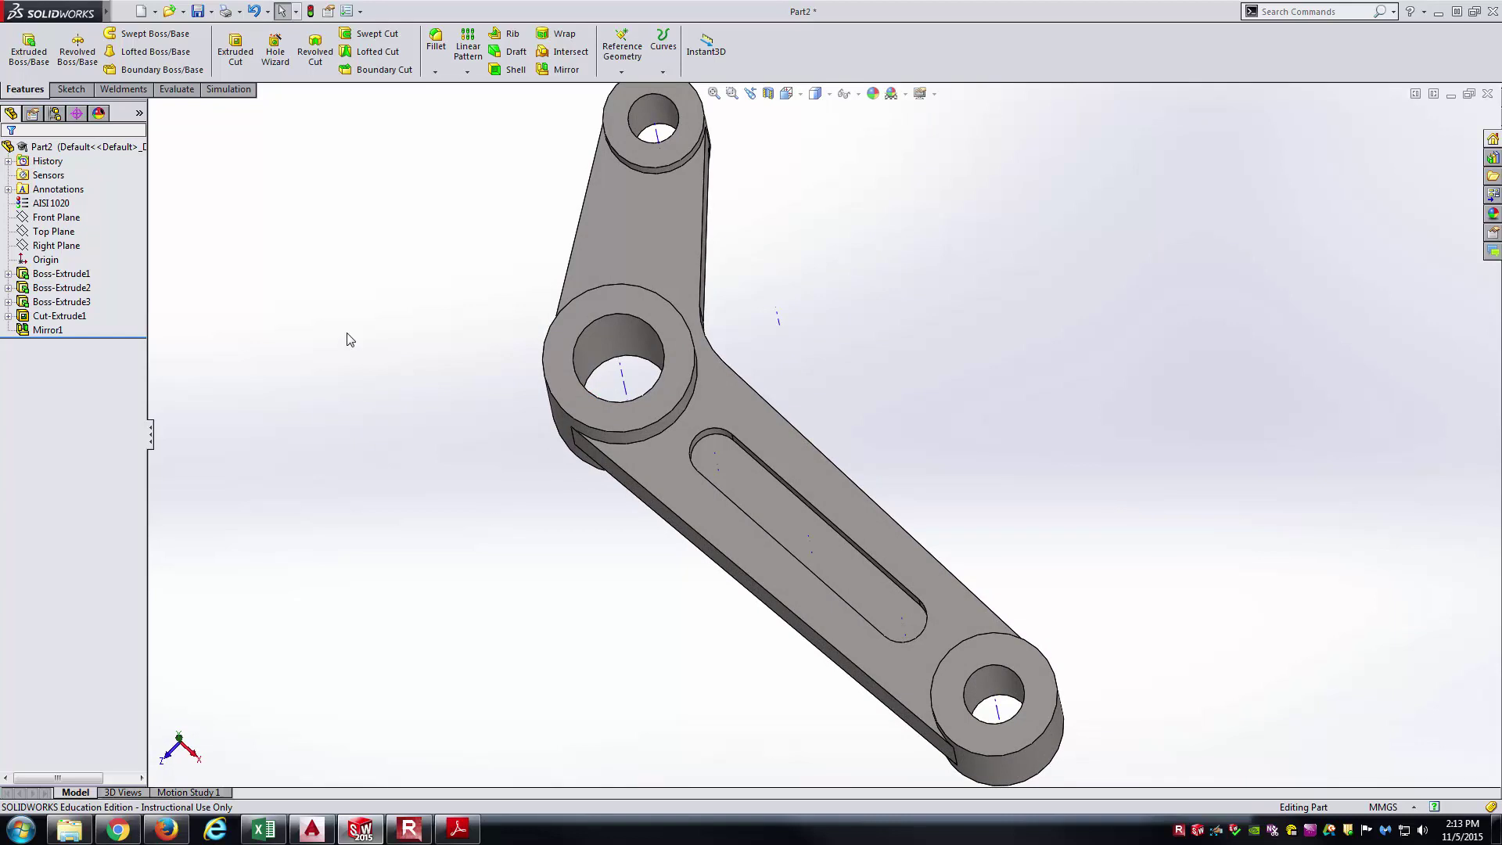
- Show the base extrusion's Sketch1 so the short arm's centreline can be selected
click(8, 273)
click(67, 287)
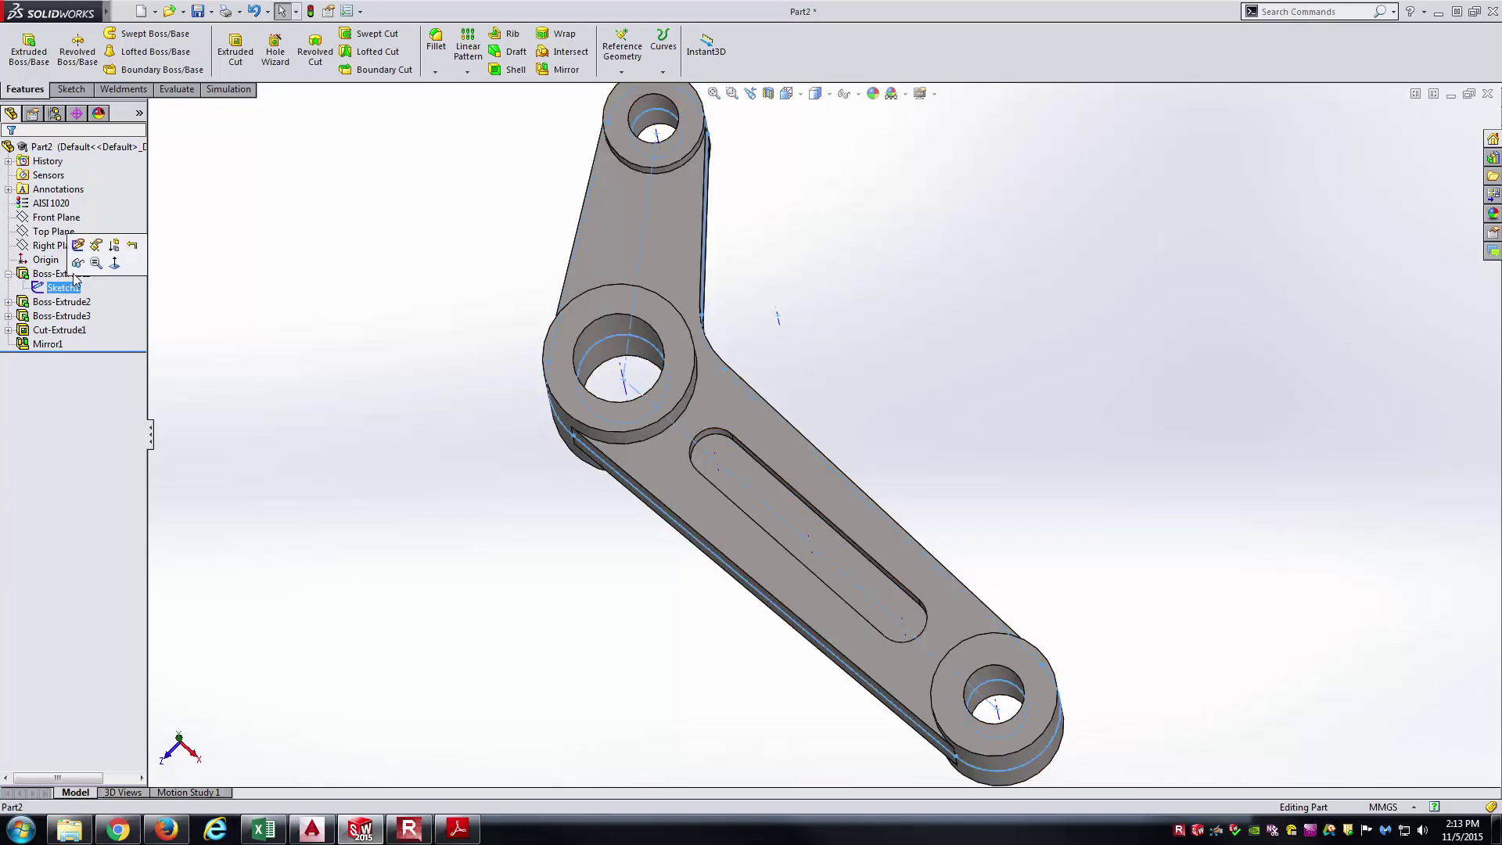
click(77, 289)
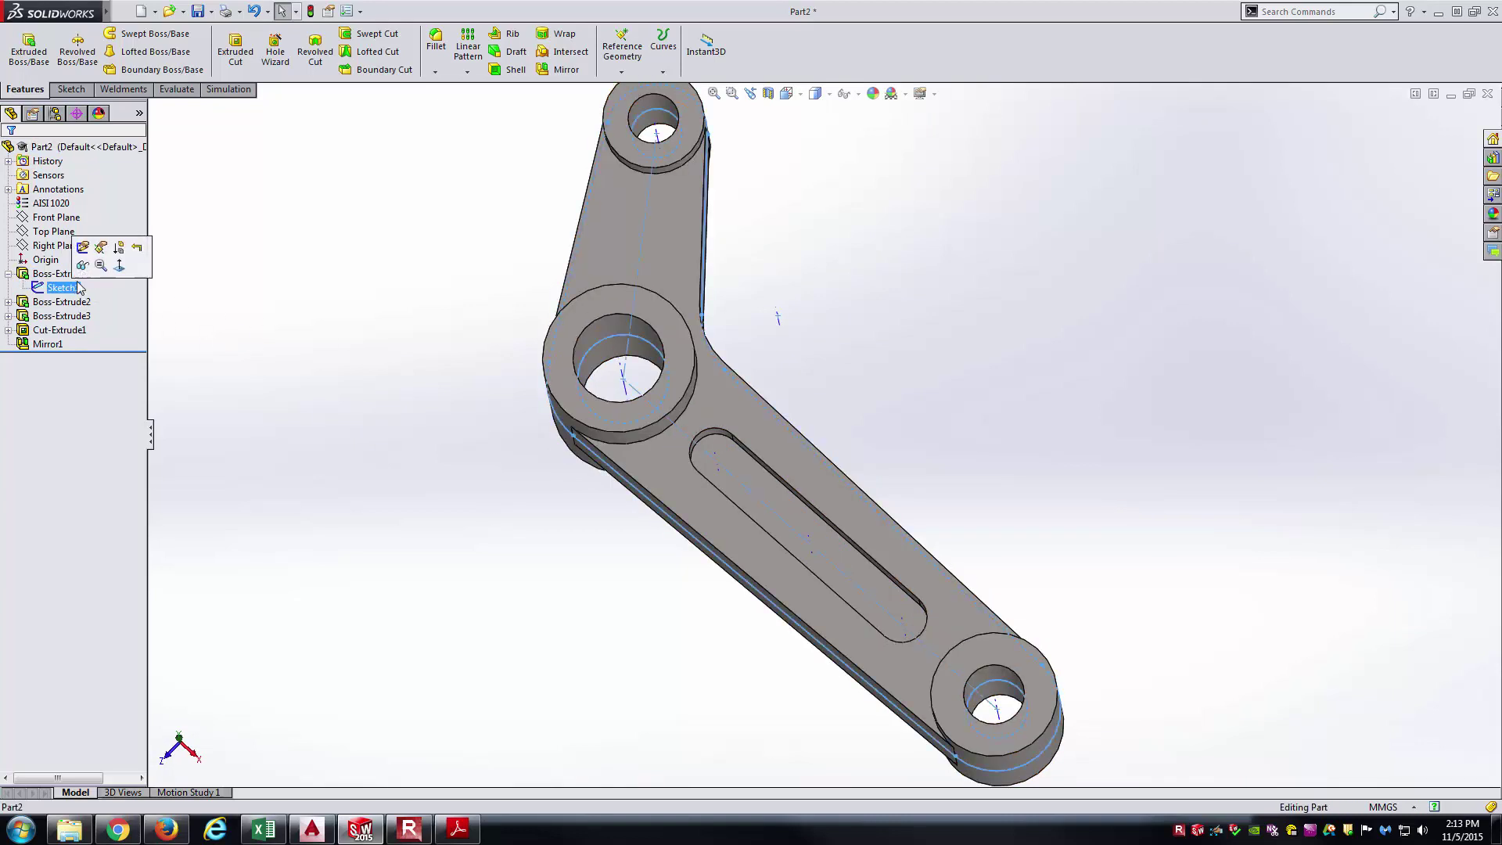
click(82, 288)
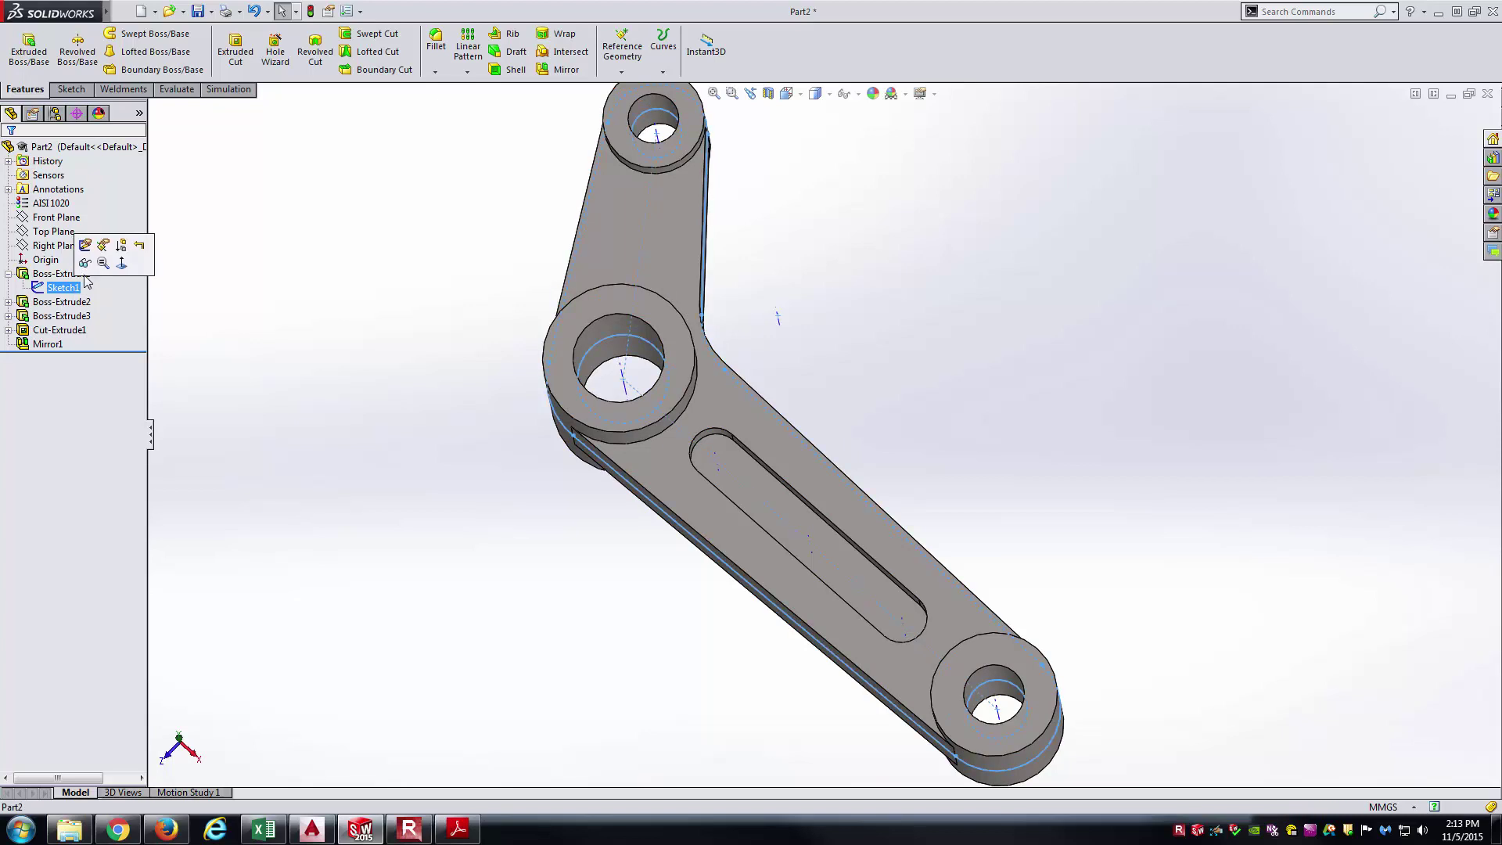
click(480, 295)
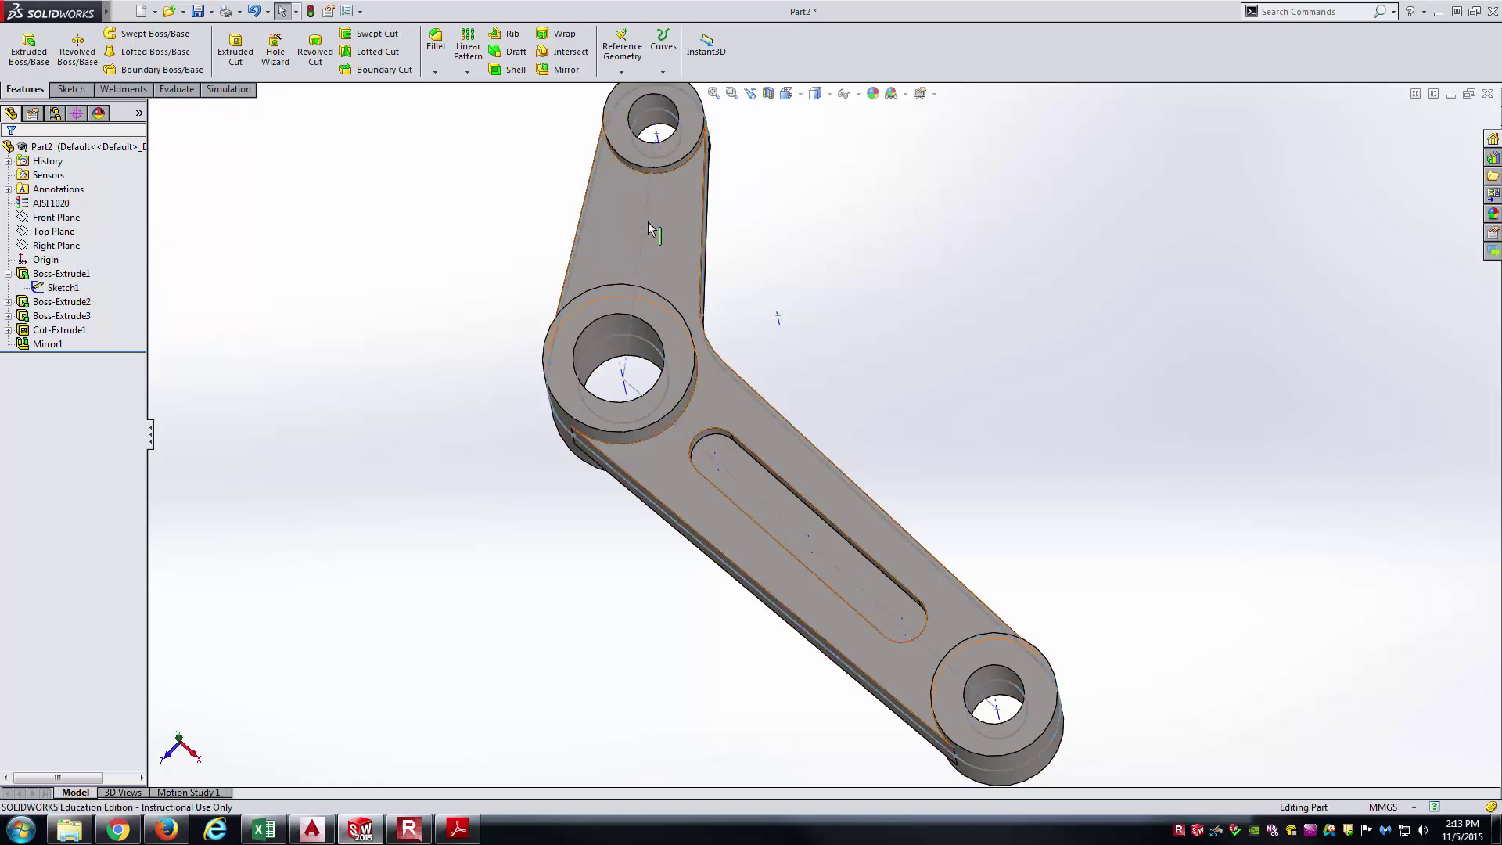
click(659, 227)
mouse_move(479, 248)
middle_down()
mouse_move(446, 335)
mouse_move(348, 286)
mouse_move(436, 227)
mouse_move(501, 229)
middle_up()
click(736, 358)
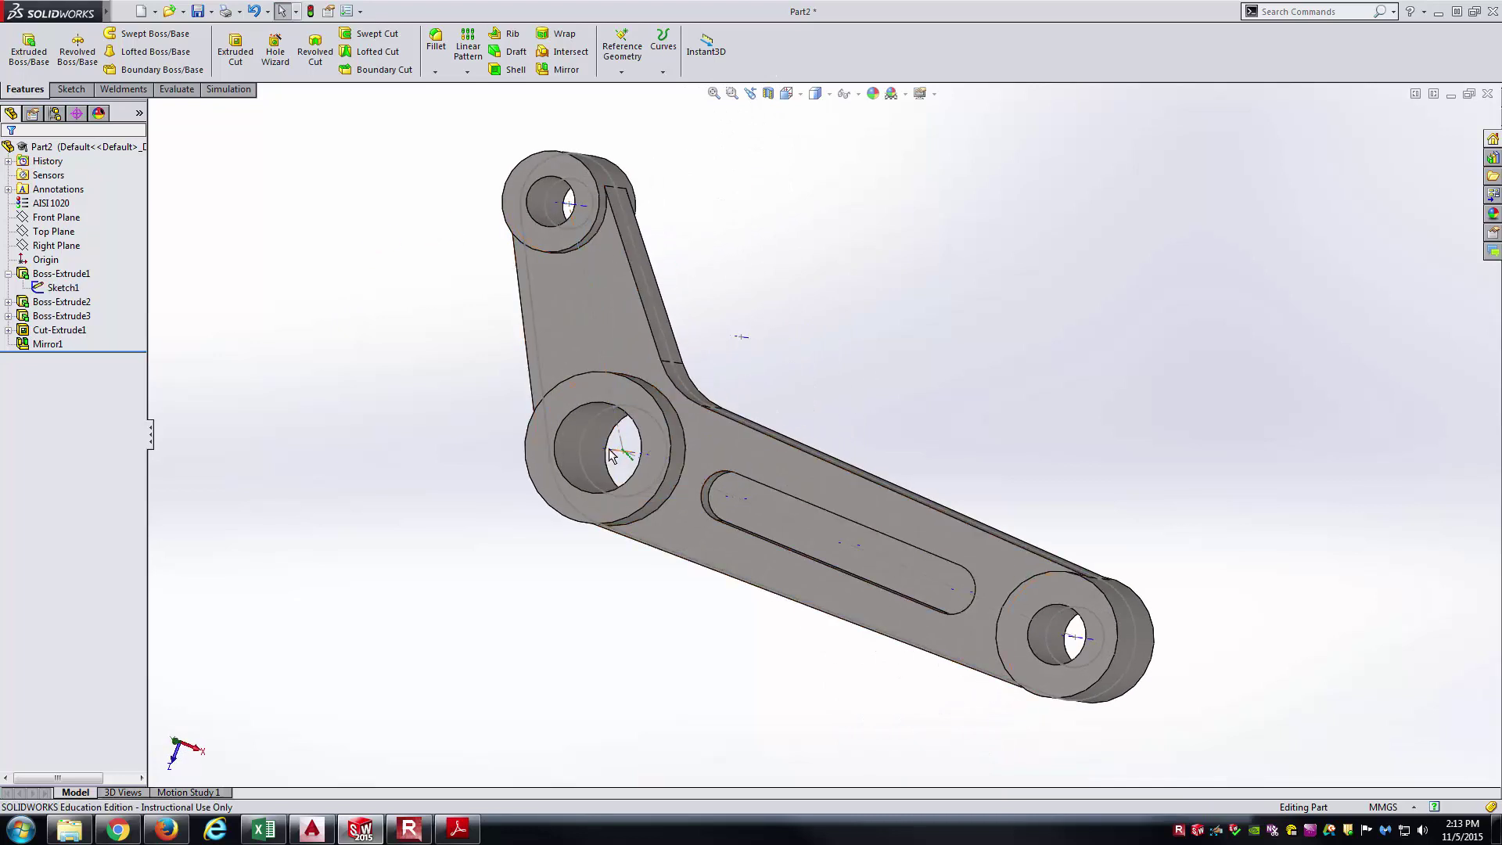
middle_drag(486, 452, 399, 491)
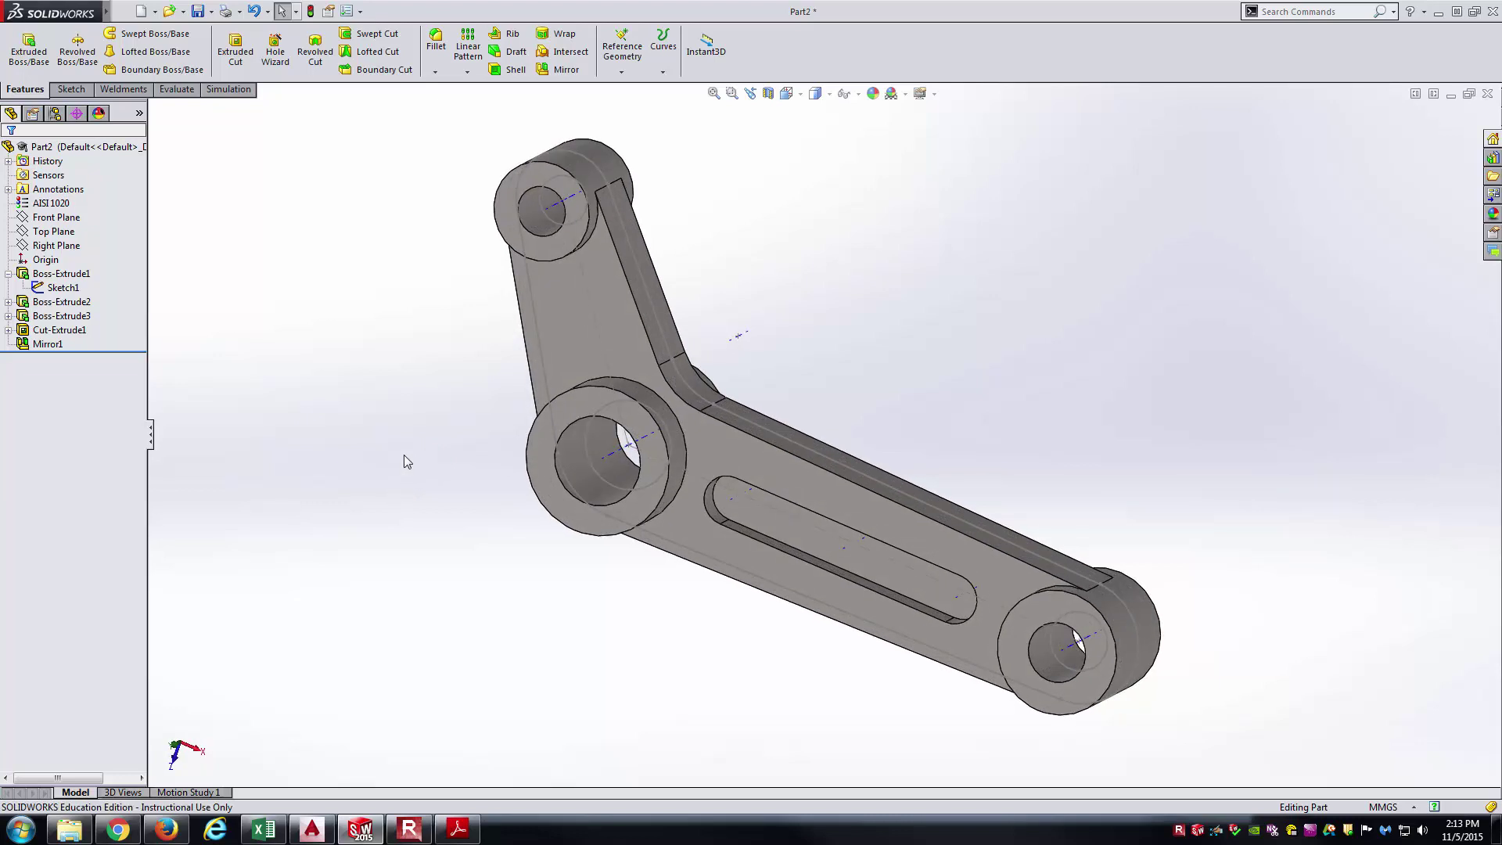
- Create a reference plane coincident with the central bore's temporary axis and the short arm's sketch centreline
click(639, 68)
click(637, 86)
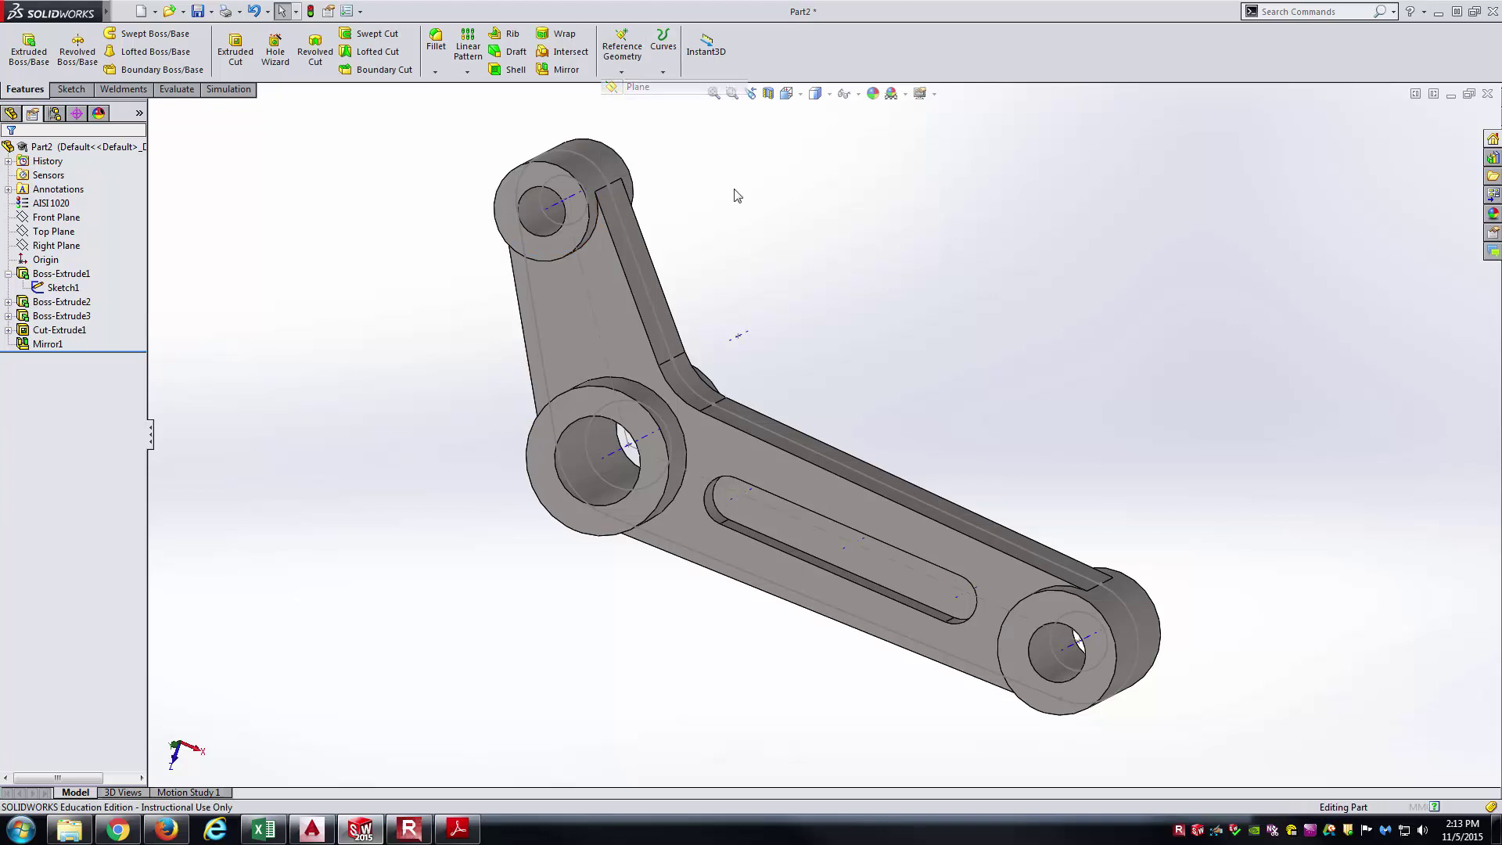
click(610, 465)
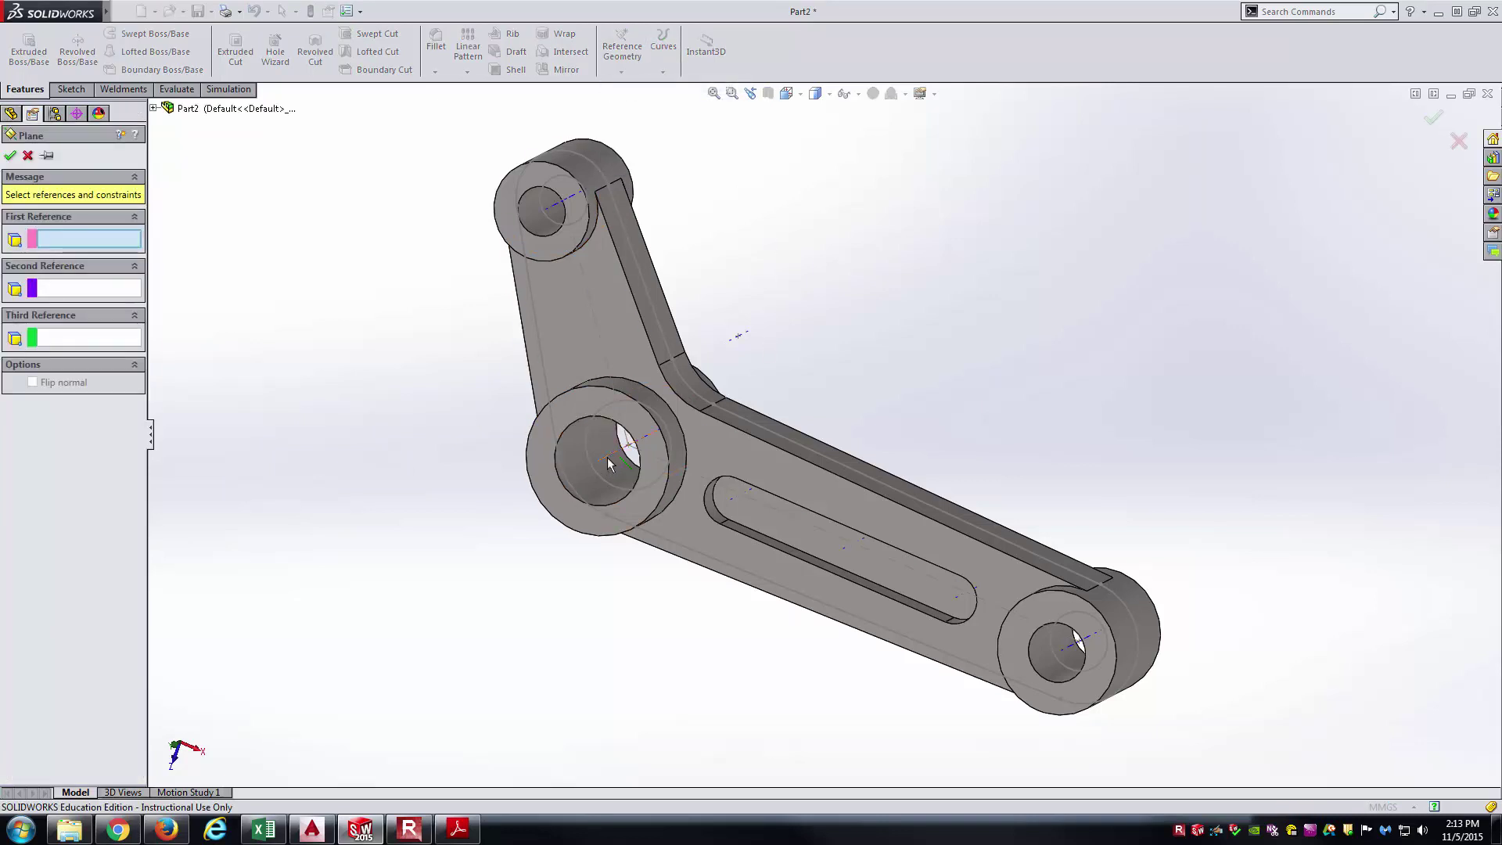
click(603, 343)
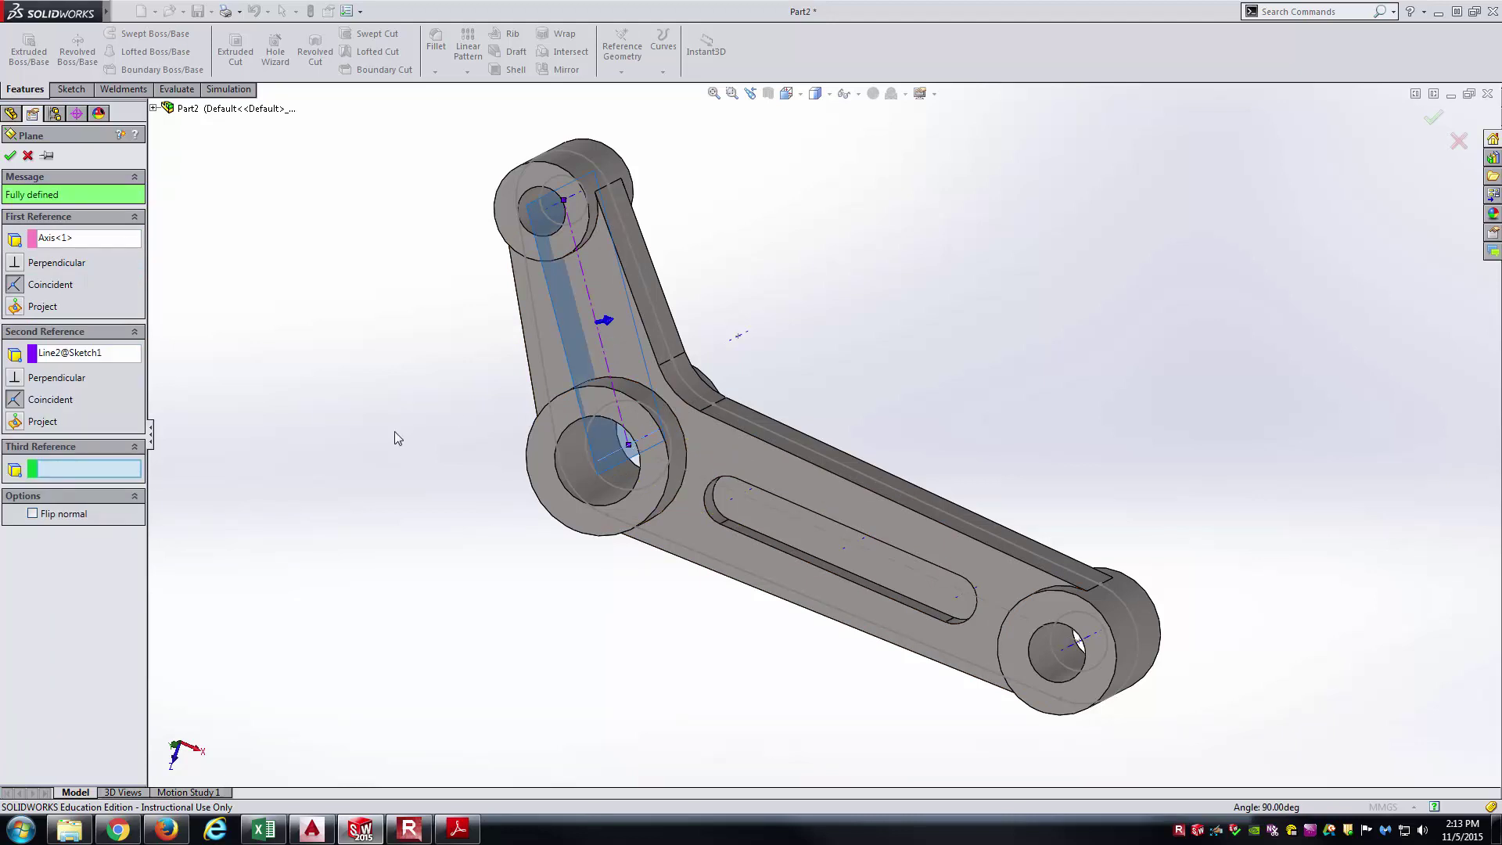
mouse_move(496, 383)
middle_down()
mouse_move(420, 359)
mouse_move(472, 382)
middle_up()
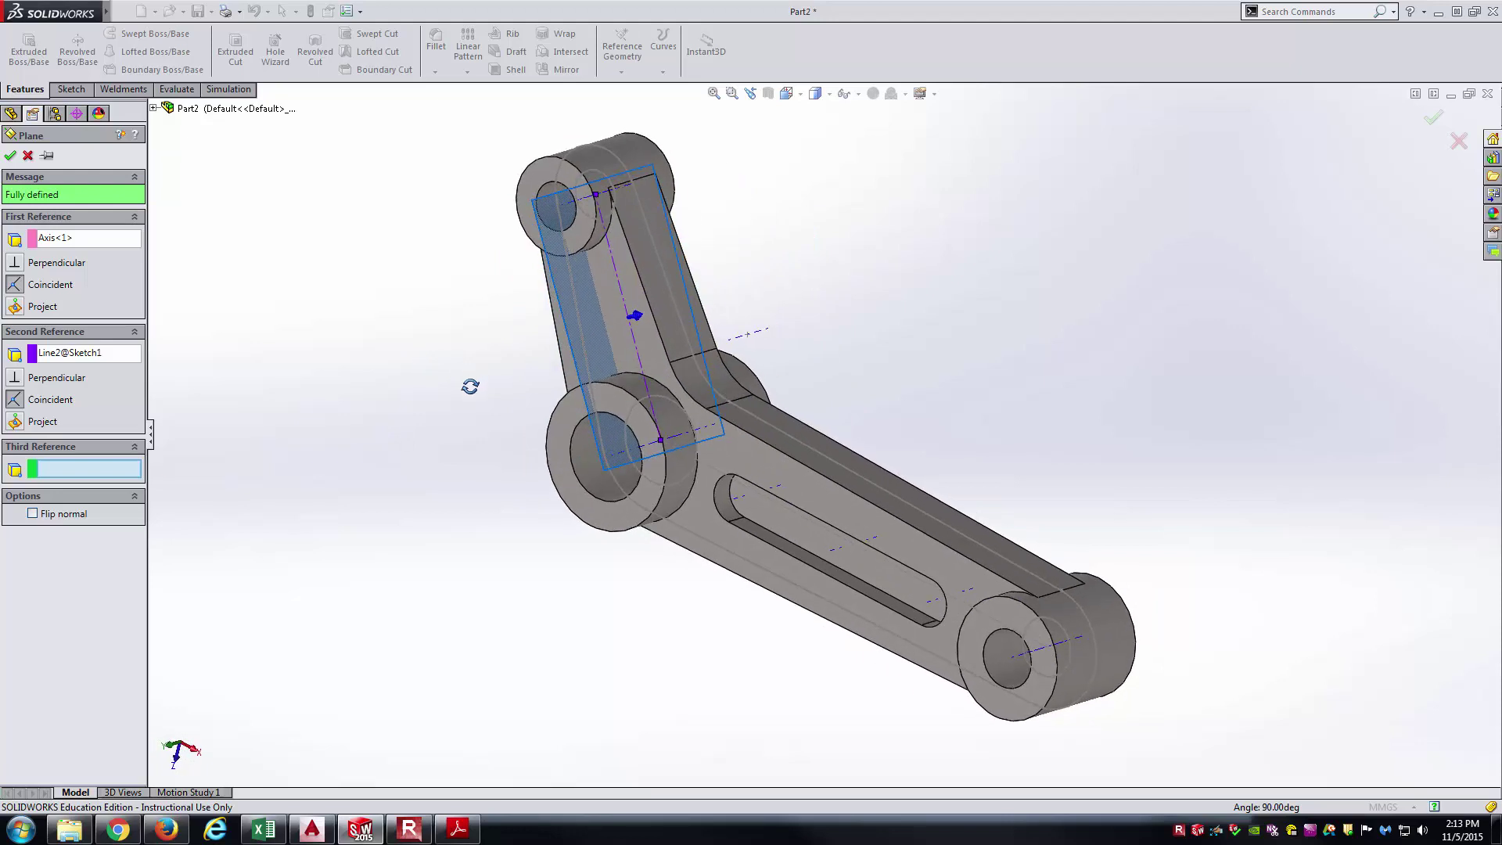
key(Return)
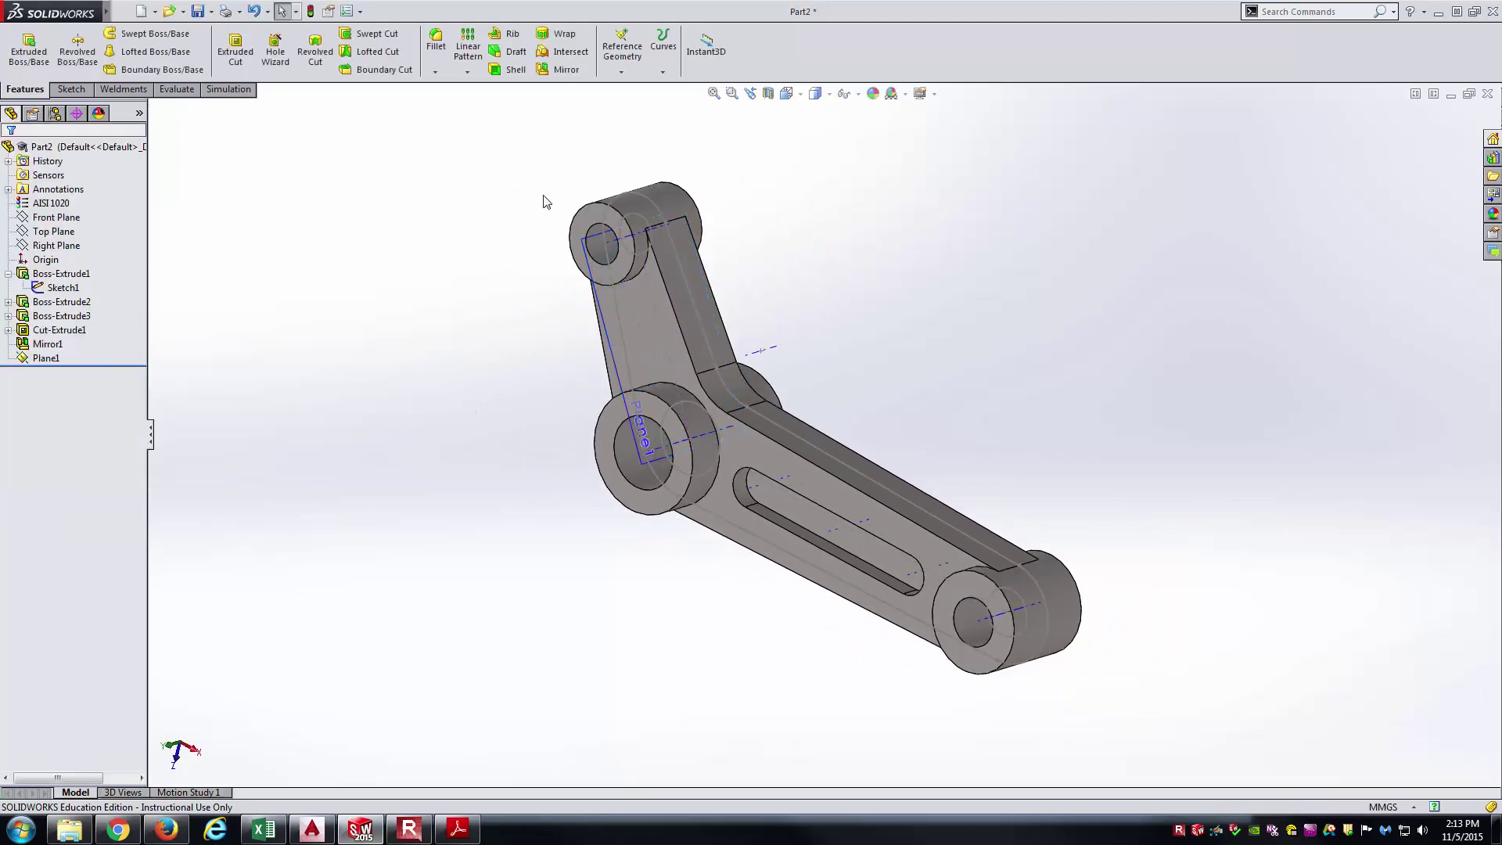
- Enlarge the new plane's outline past the short arm's end and hide the base extrusion's sketch
click(635, 228)
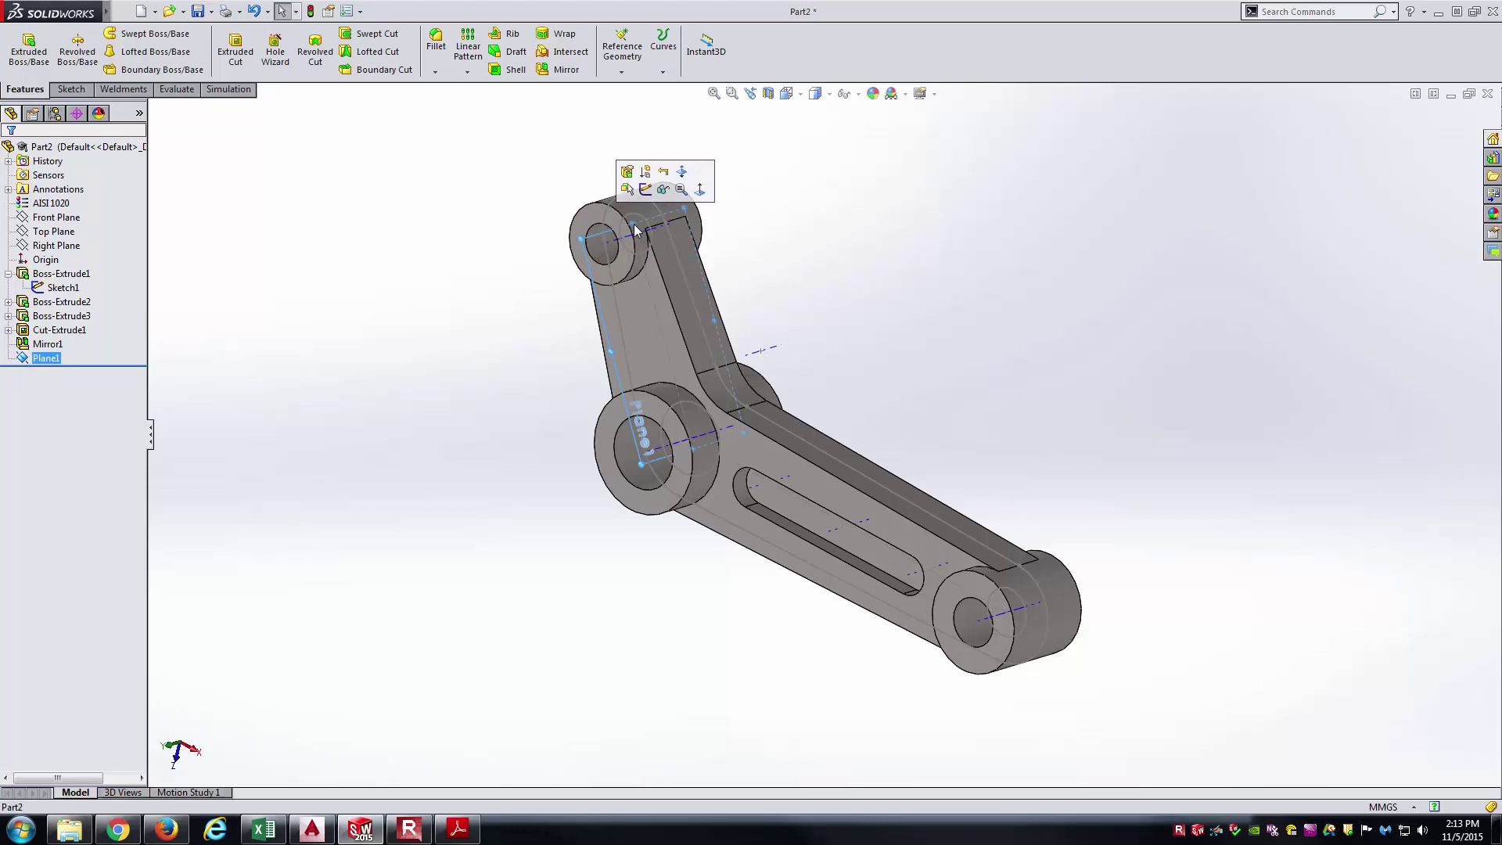
drag(580, 239, 557, 153)
click(856, 326)
mouse_move(855, 326)
middle_down()
mouse_move(777, 348)
mouse_move(959, 315)
mouse_move(831, 333)
middle_up()
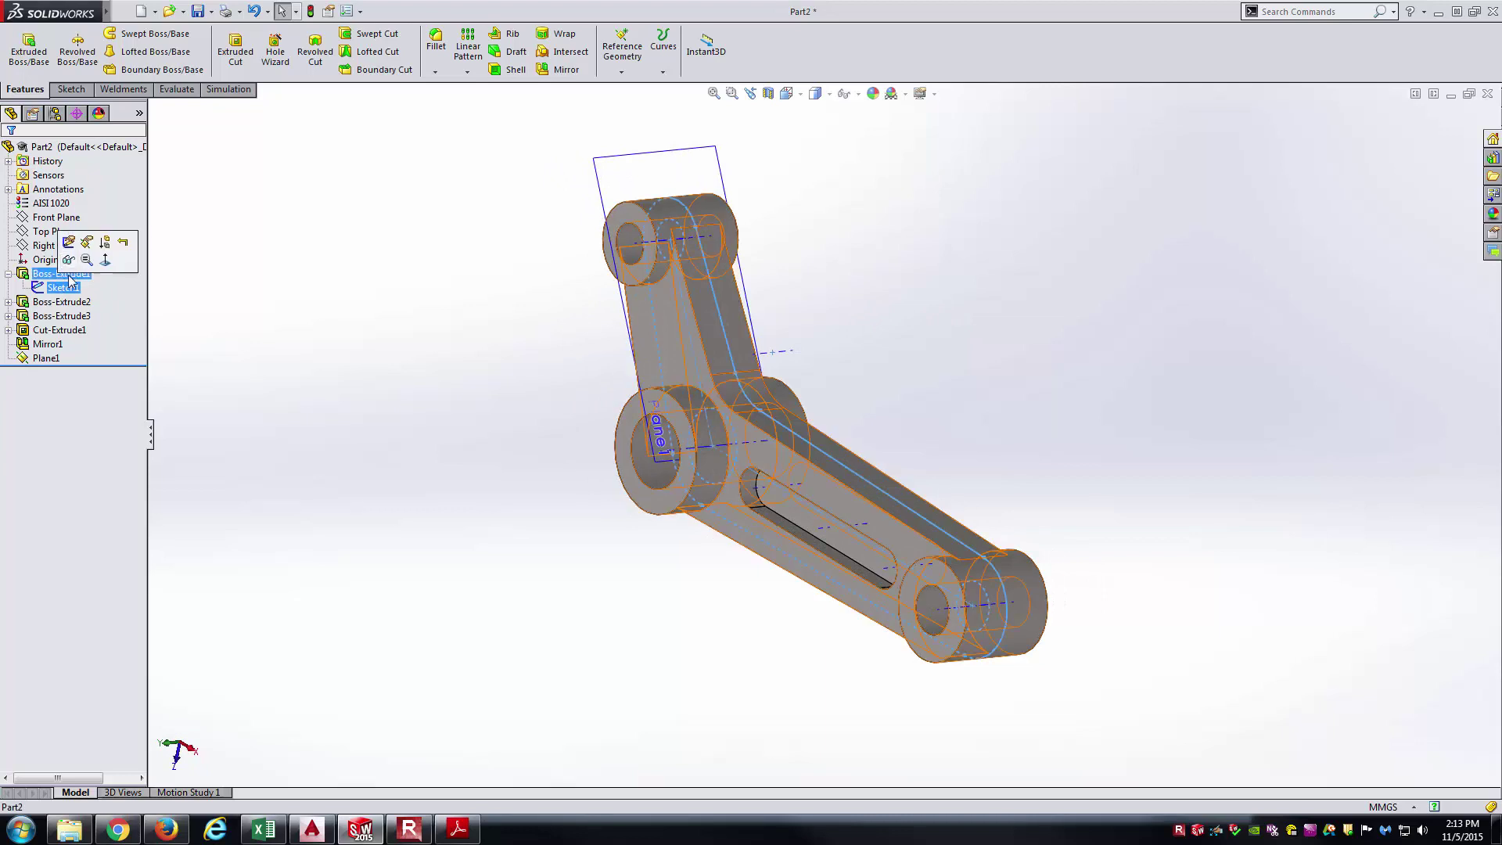
click(8, 273)
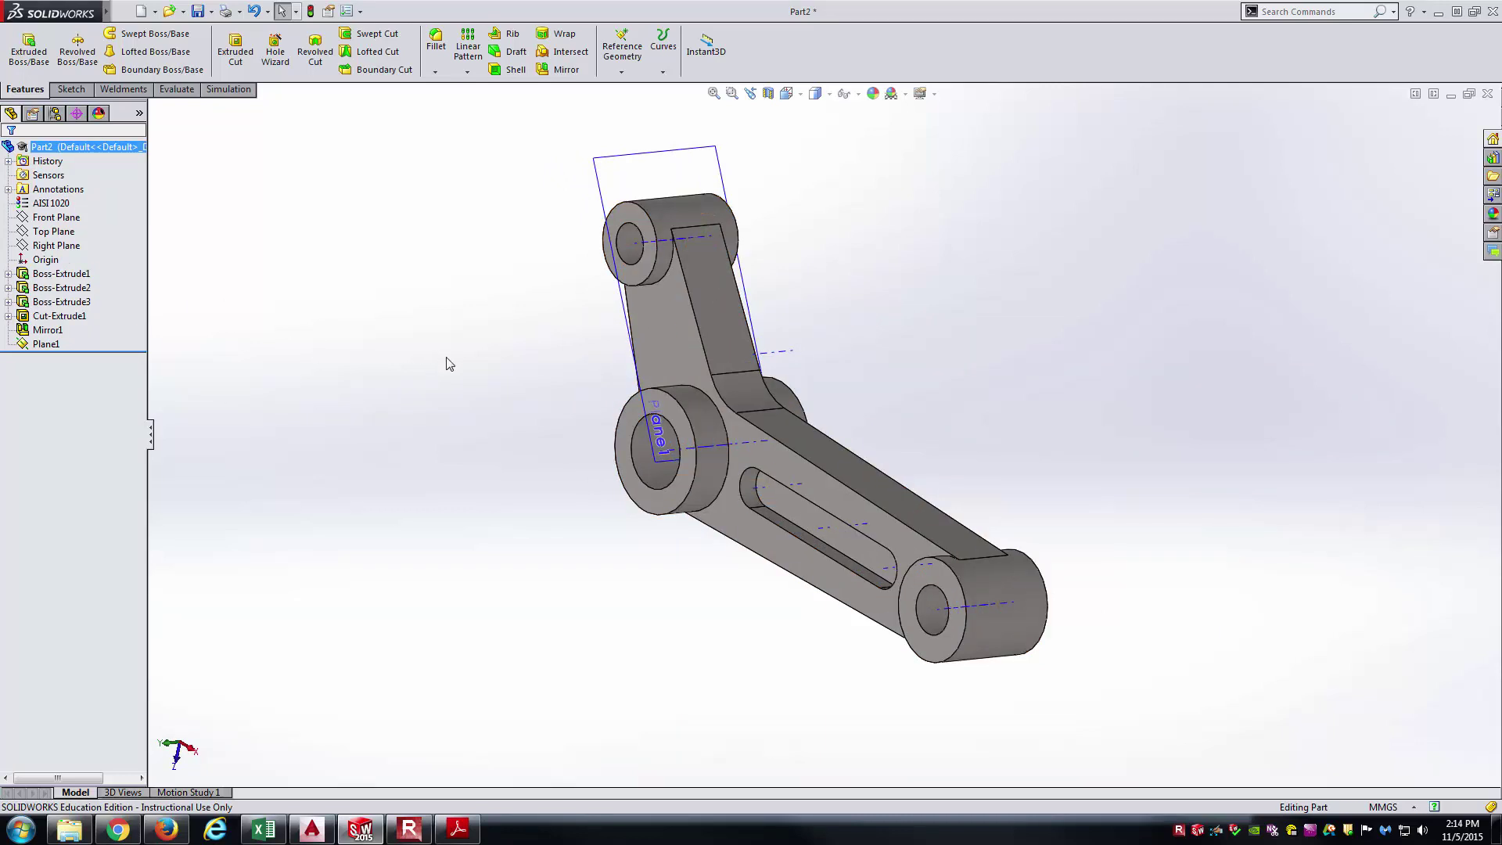
- Sketch a corner rectangle about 30 by 8 mm on the new plane, starting on the short arm boss's outer edge
click(626, 192)
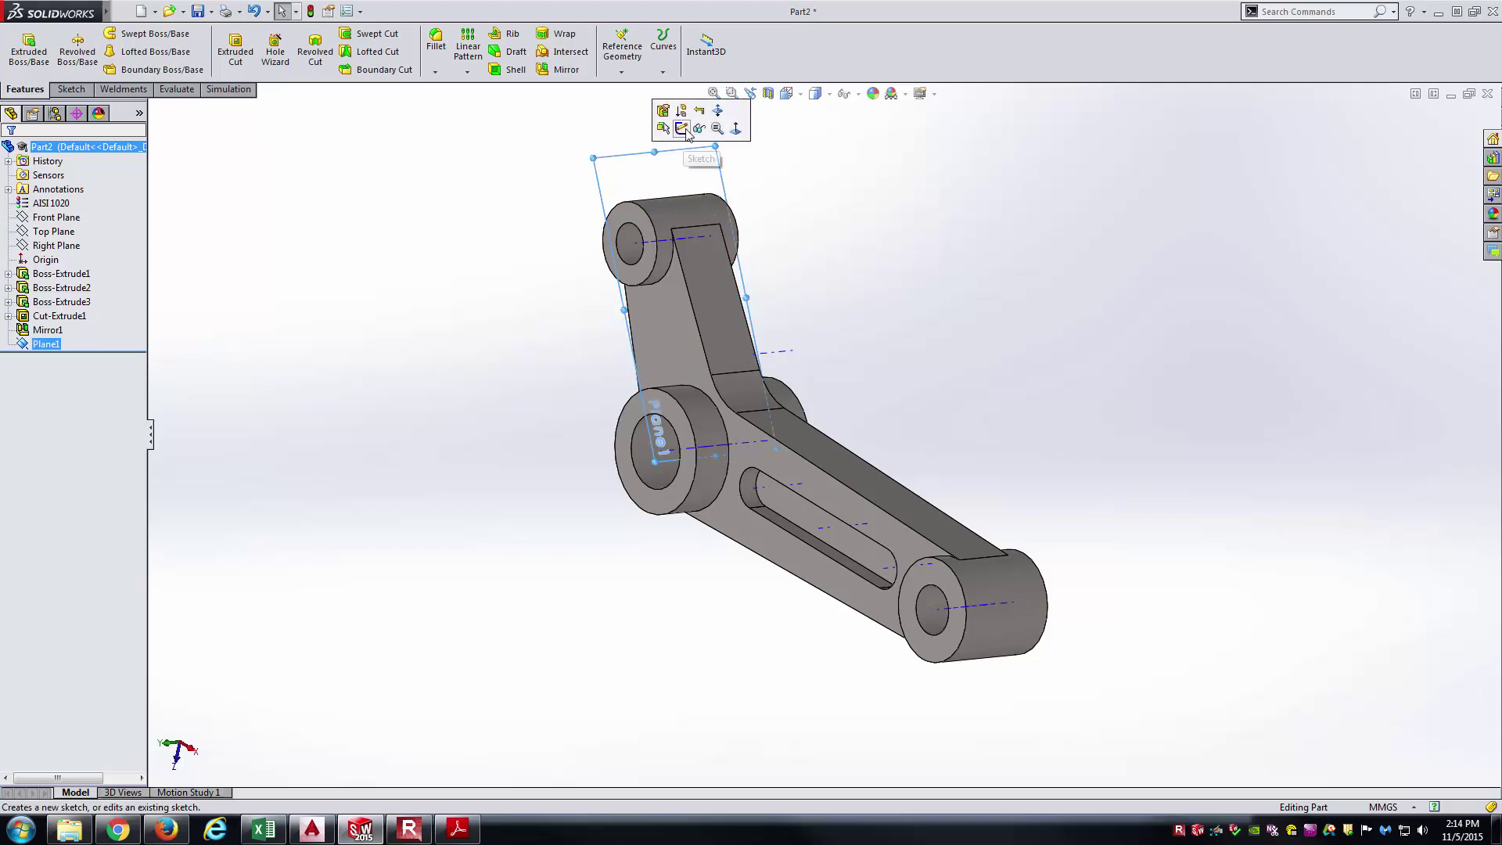
click(681, 128)
click(787, 93)
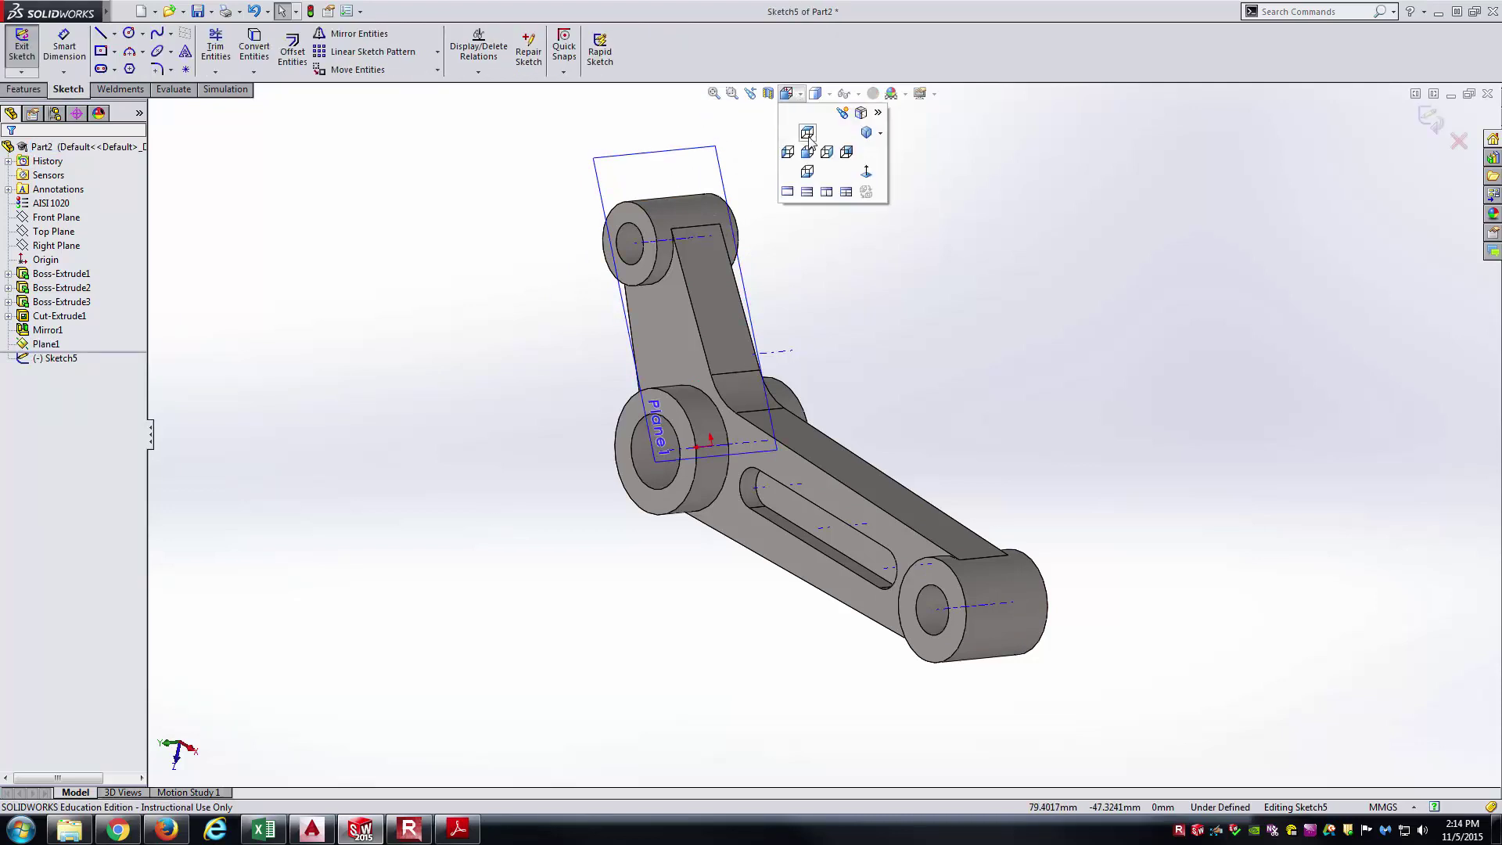
click(866, 173)
scroll(1342, 420, down, 2)
right_drag(1163, 297, 1163, 258)
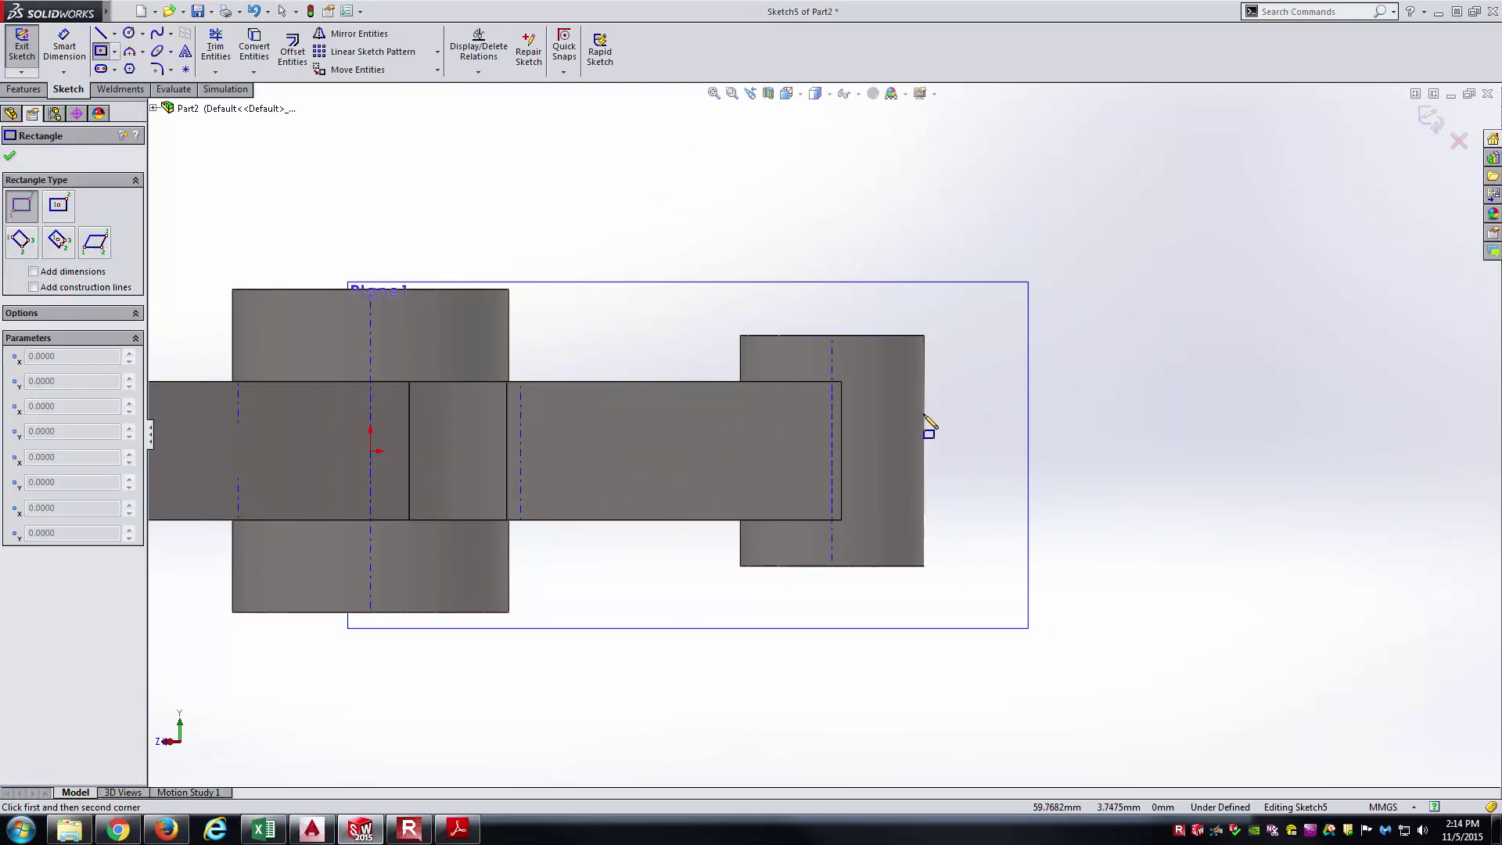
click(924, 409)
click(650, 483)
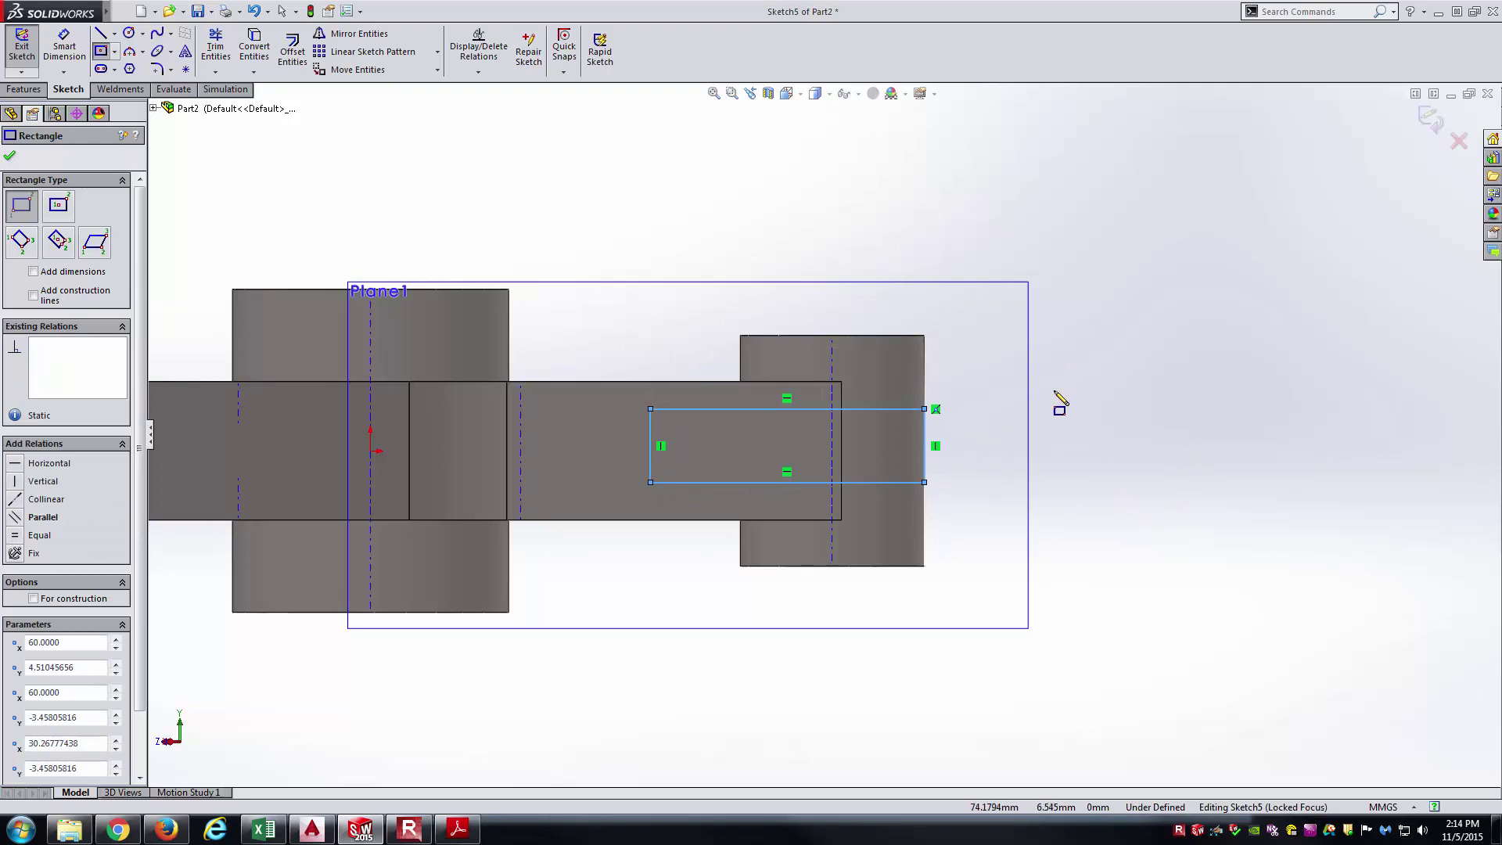
- Dimension the rectangle 30 mm long and 10 mm wide
right_drag(1143, 322, 1128, 308)
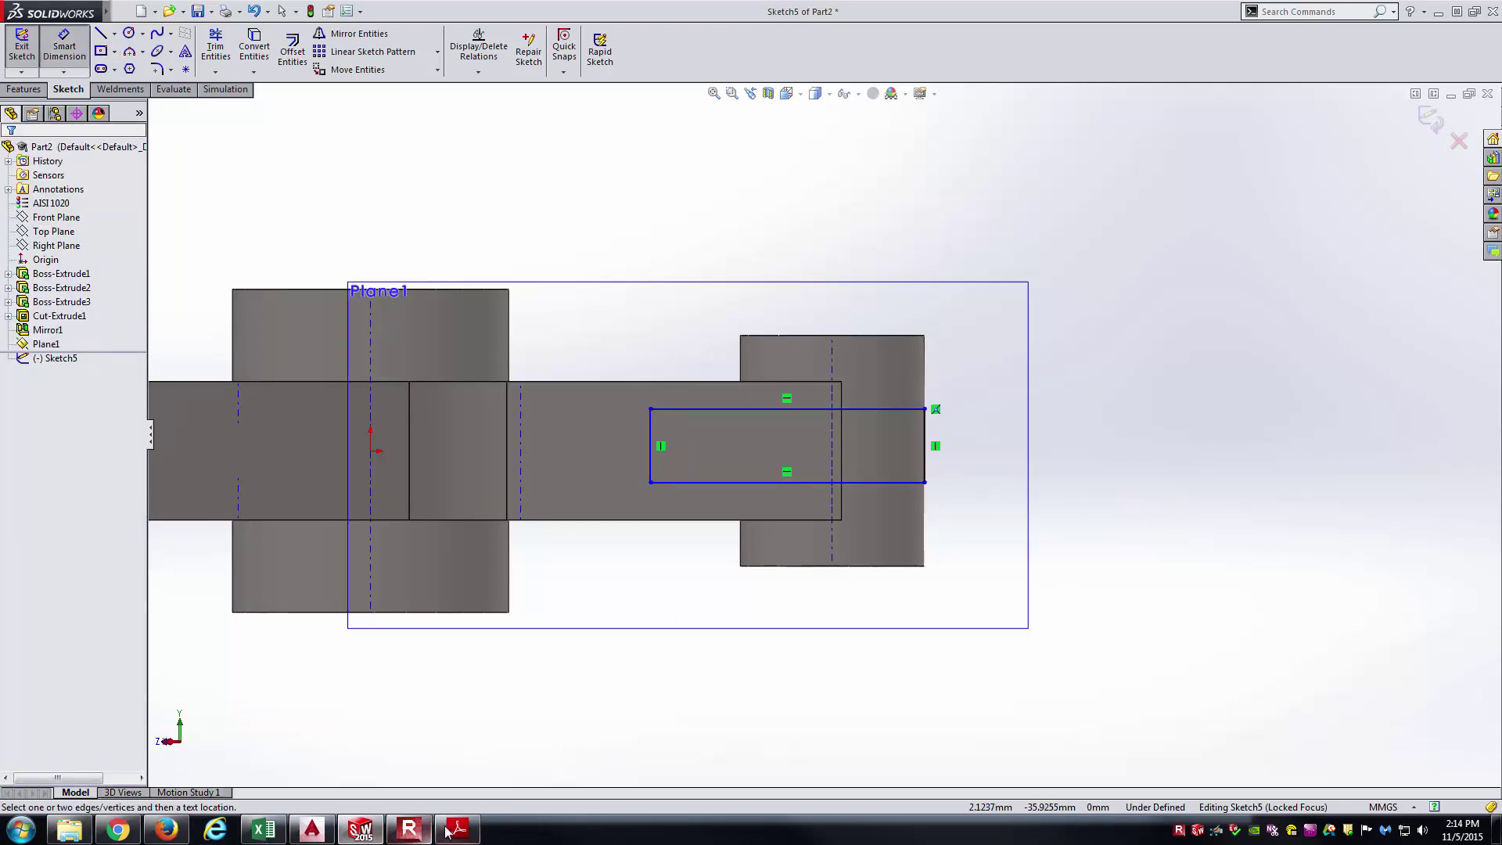
click(444, 831)
click(449, 831)
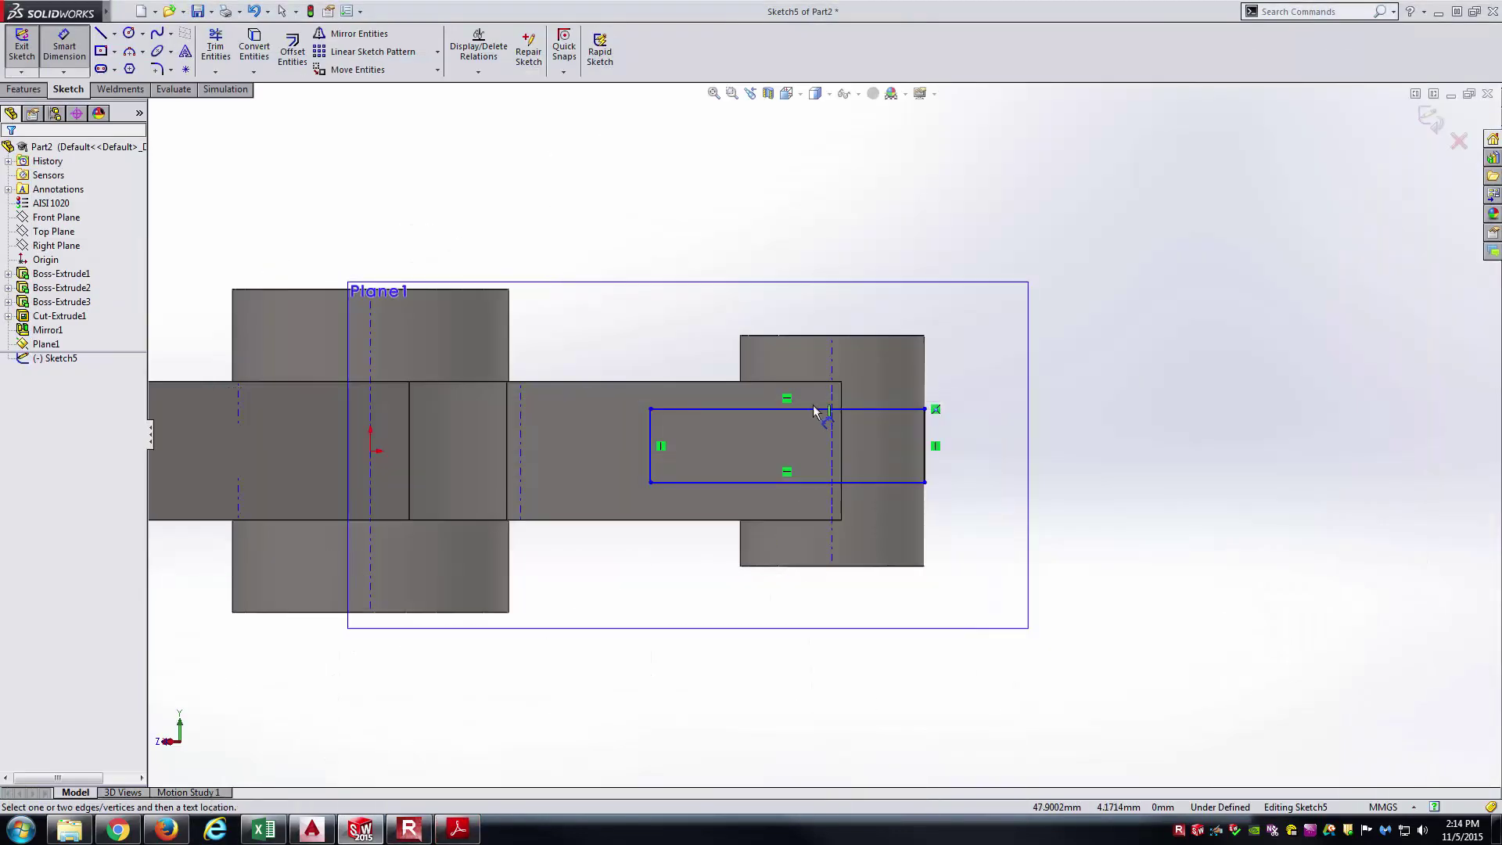
click(814, 408)
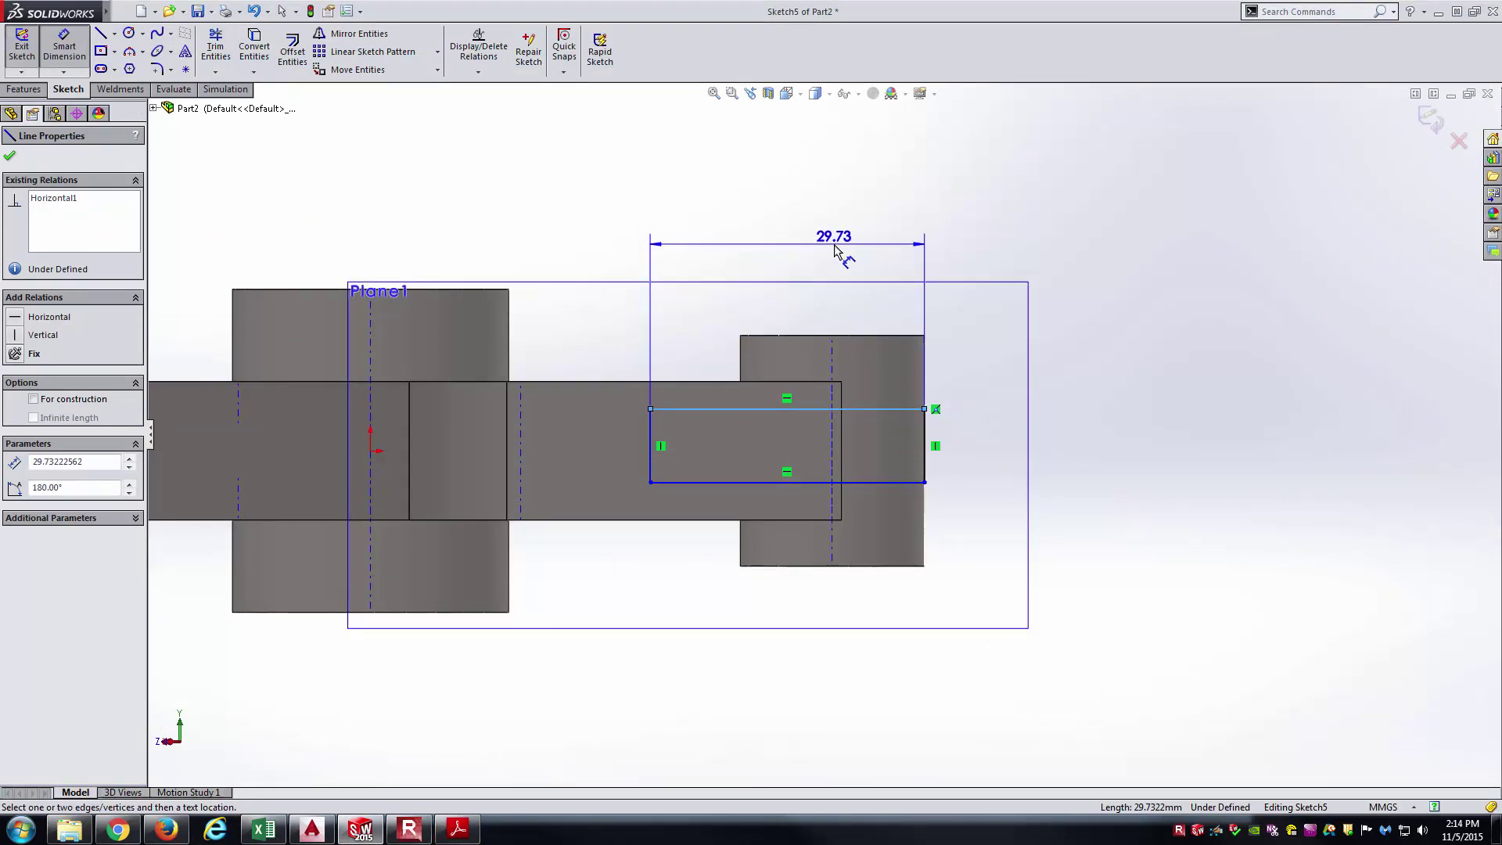
click(835, 246)
text(30)
key(Return)
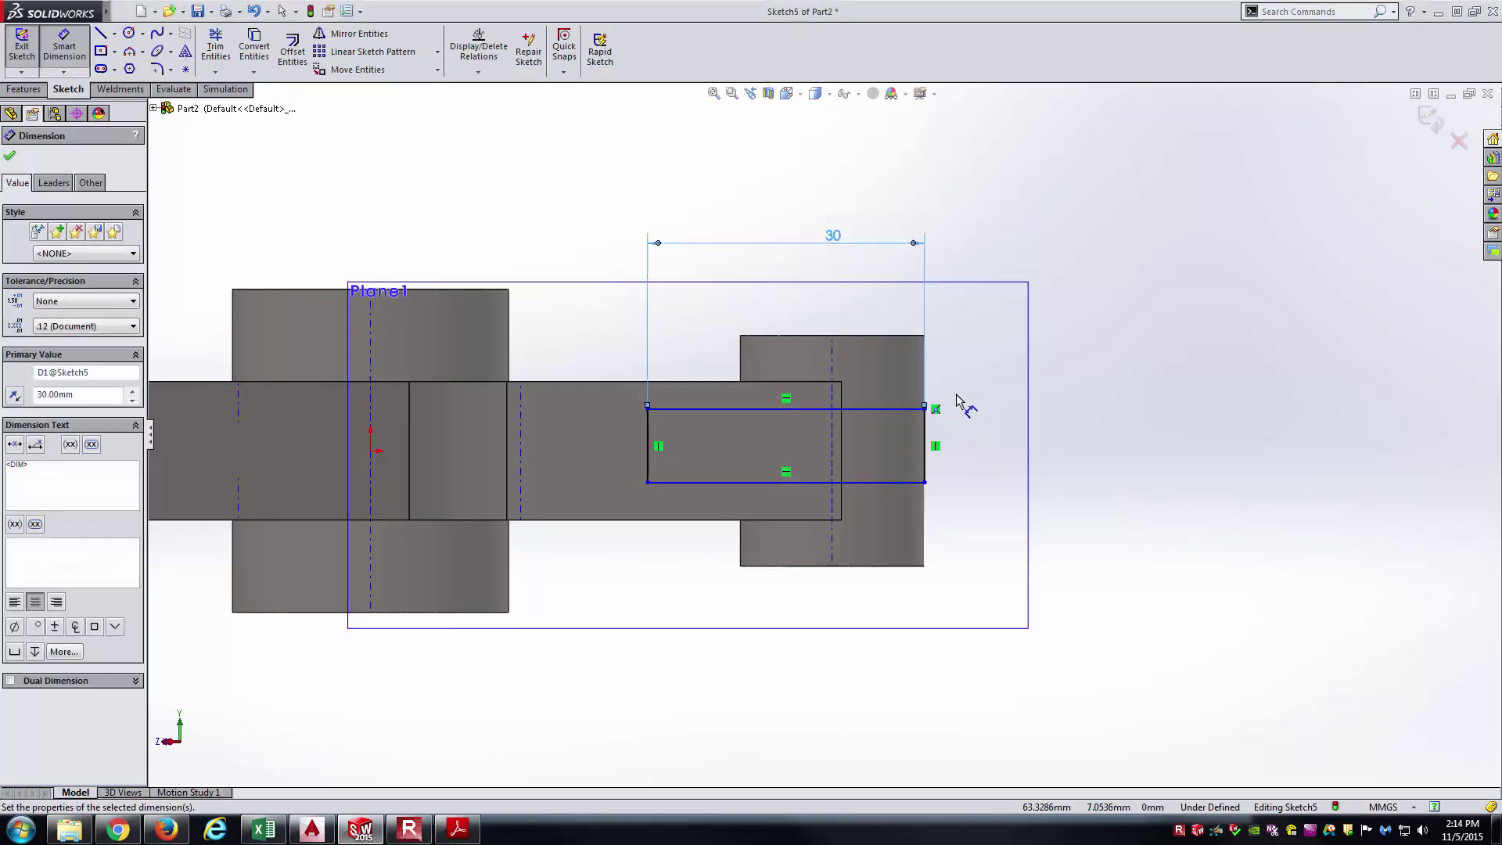
click(928, 442)
click(974, 445)
text(10)
key(Return)
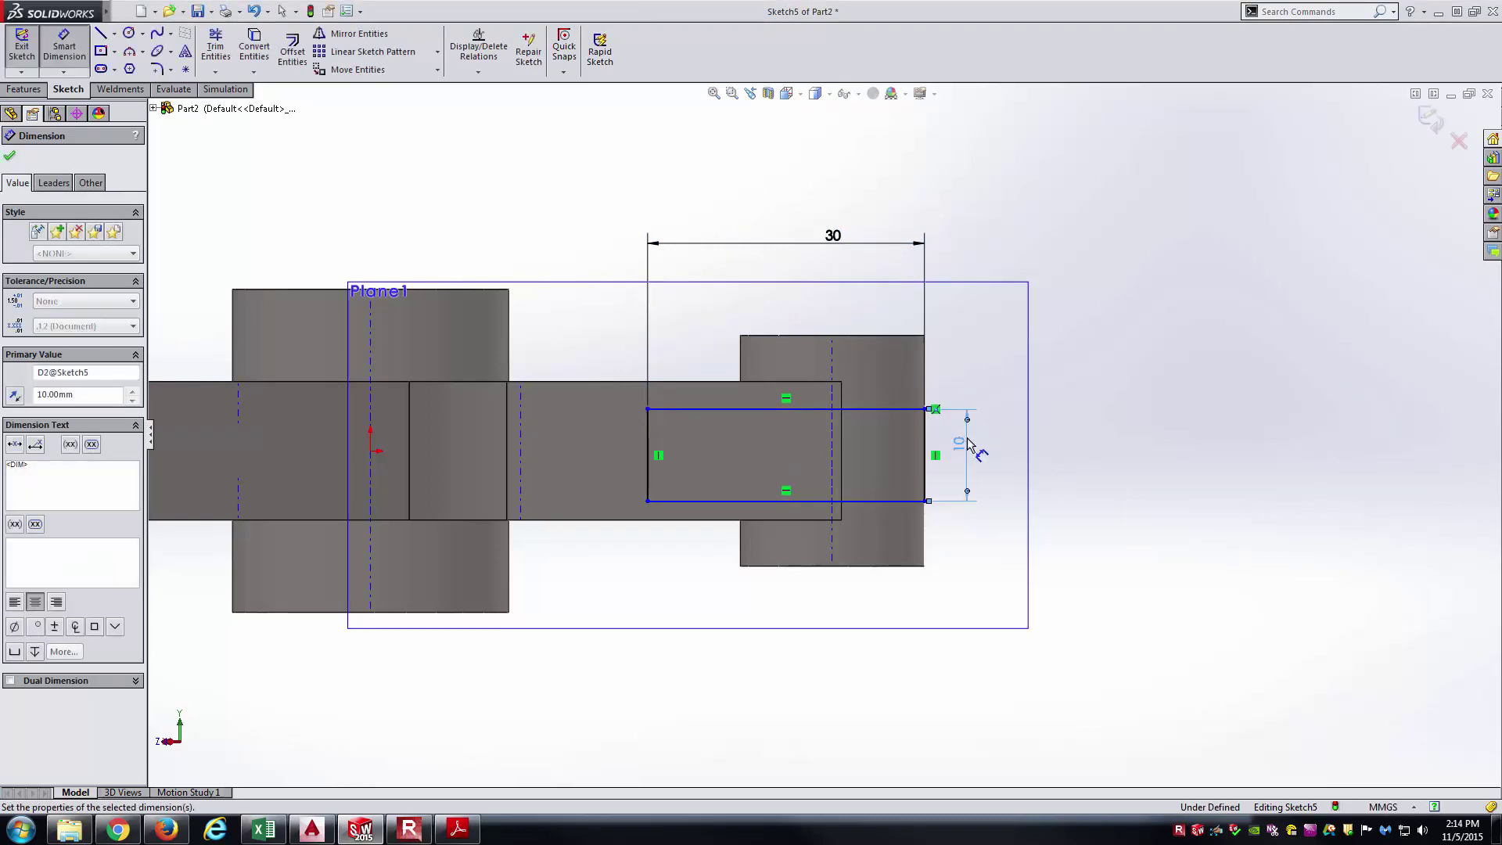
click(1248, 383)
right_click(1221, 485)
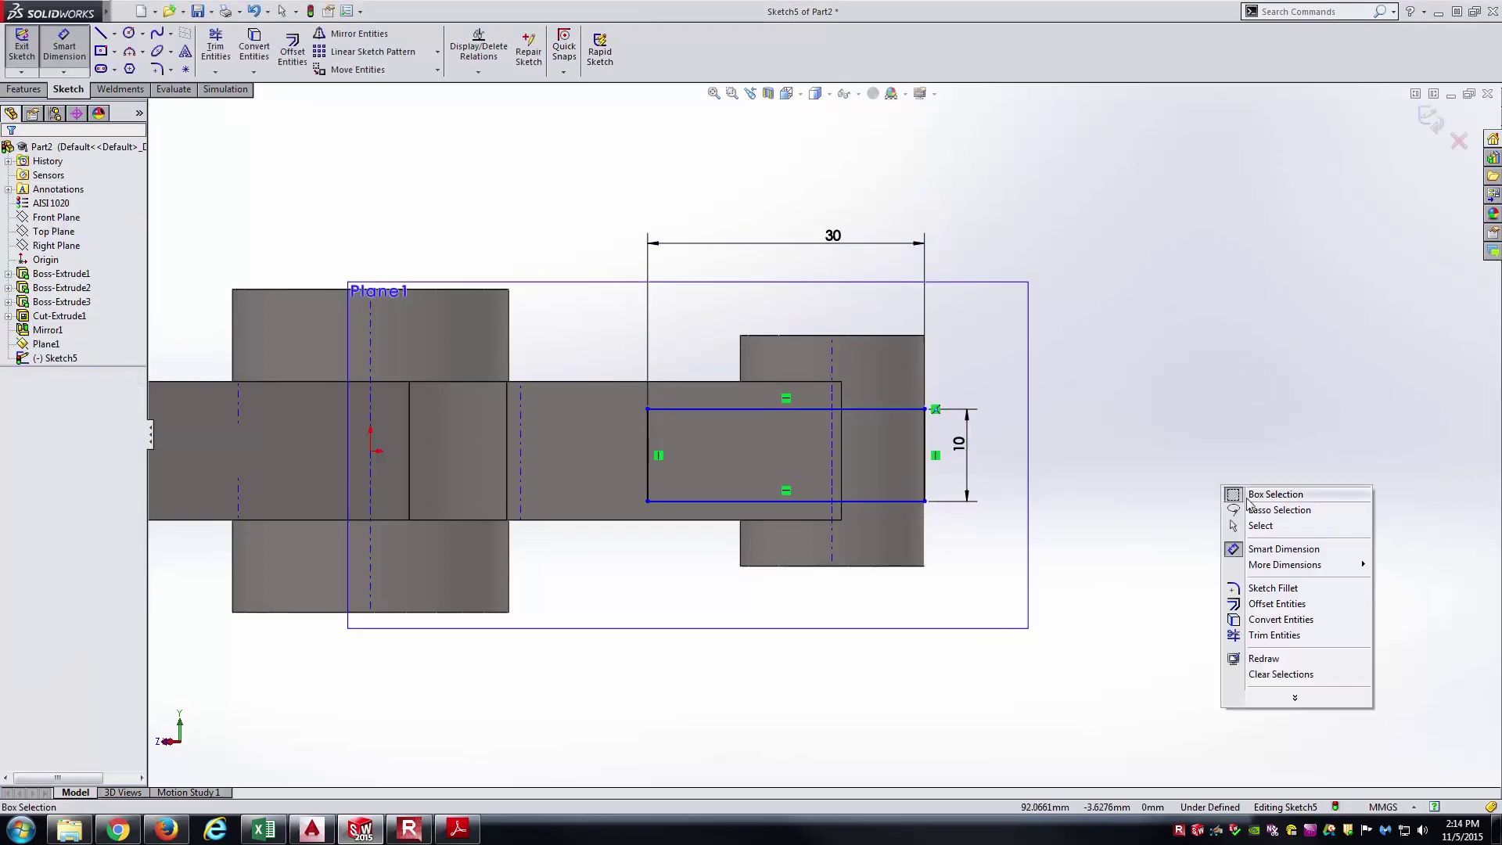
click(1284, 526)
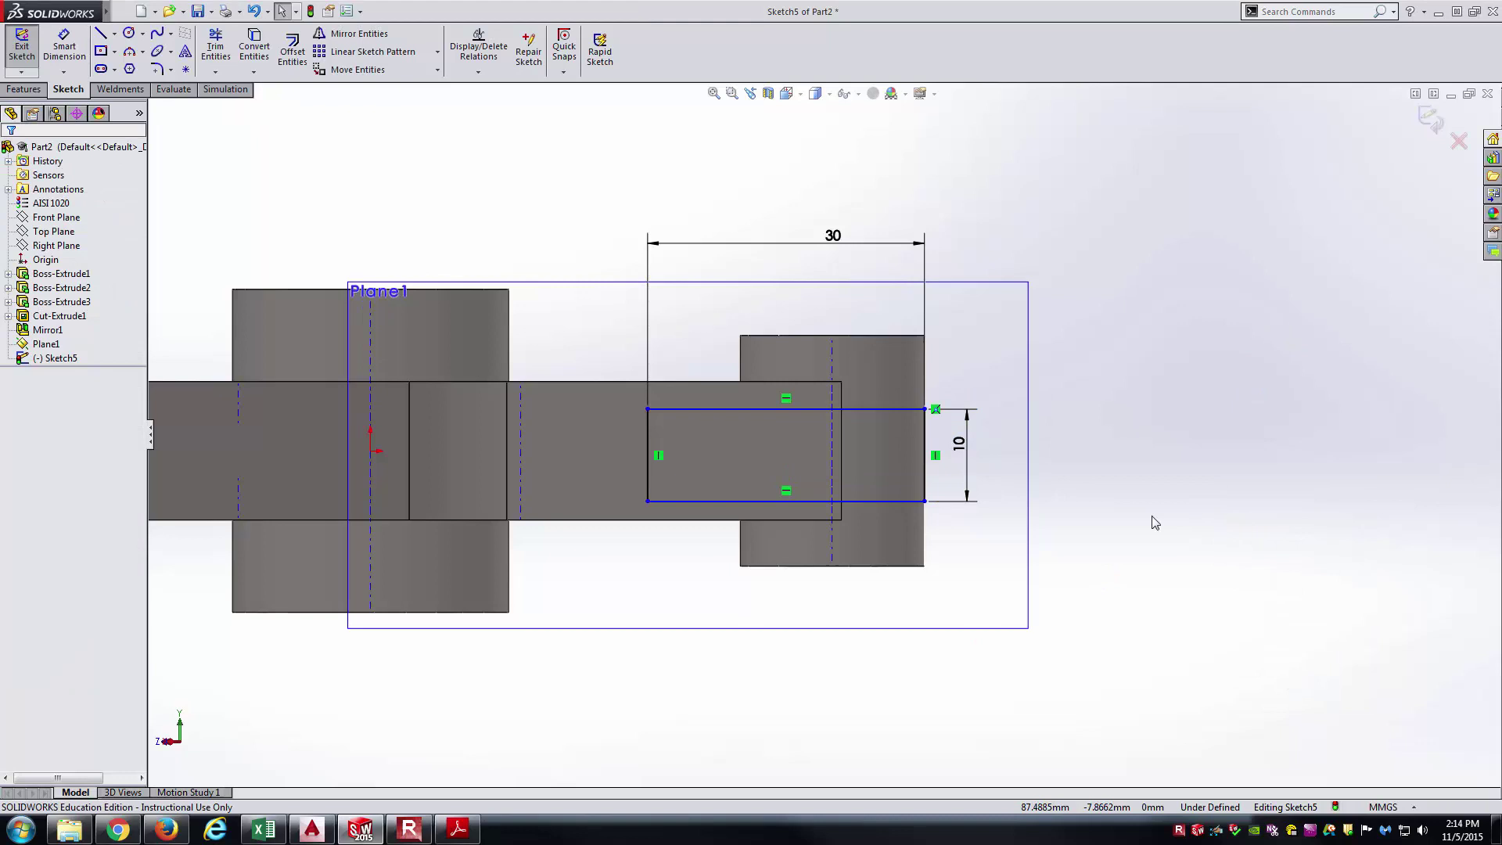
- Shift the rectangle's outer corner along the boss's outer edge to test its remaining freedom
click(926, 407)
drag(926, 406, 967, 397)
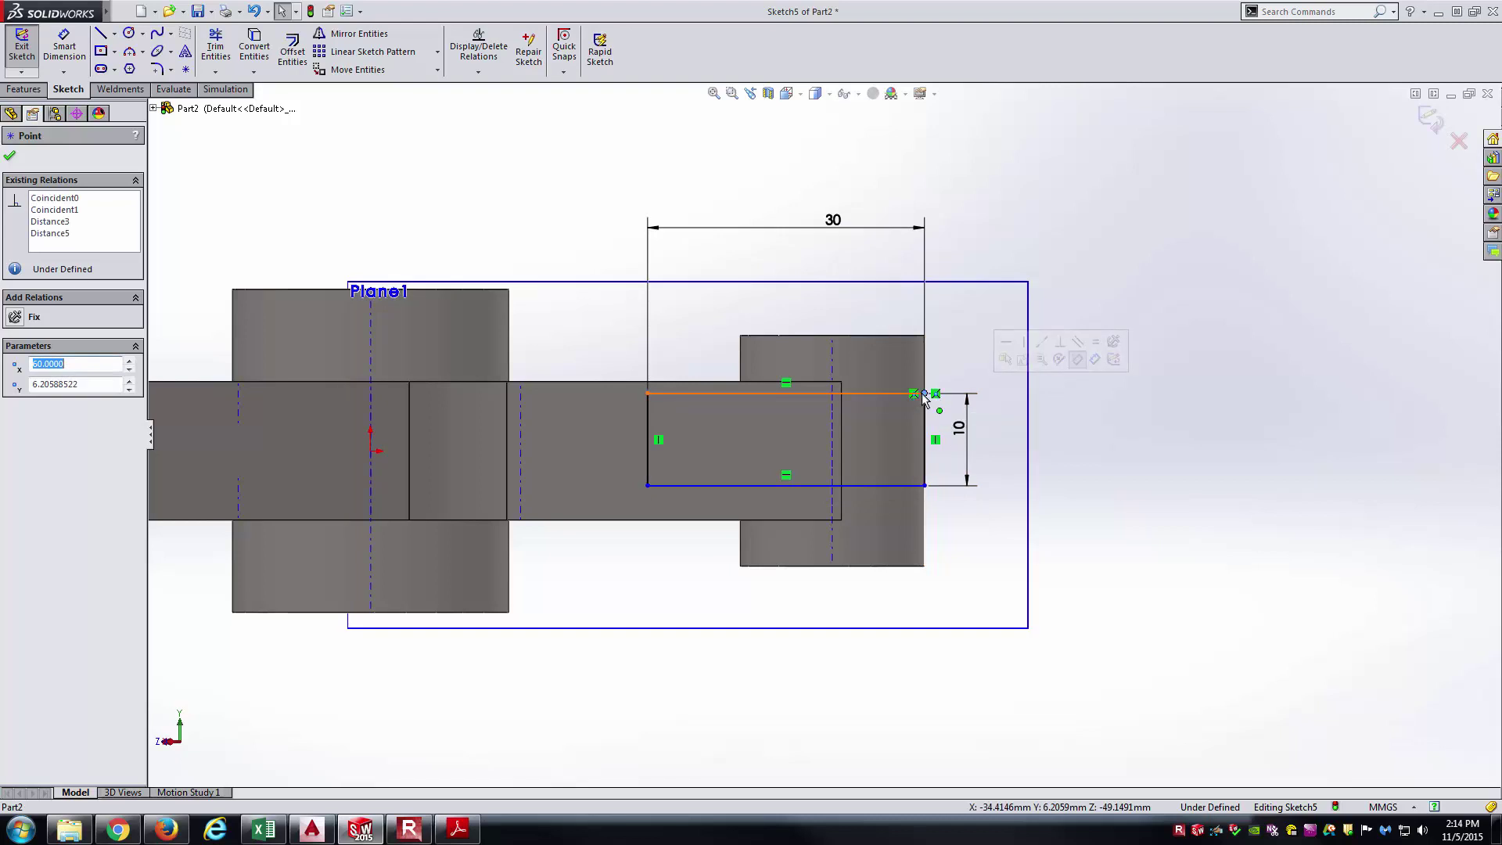
drag(925, 394, 955, 410)
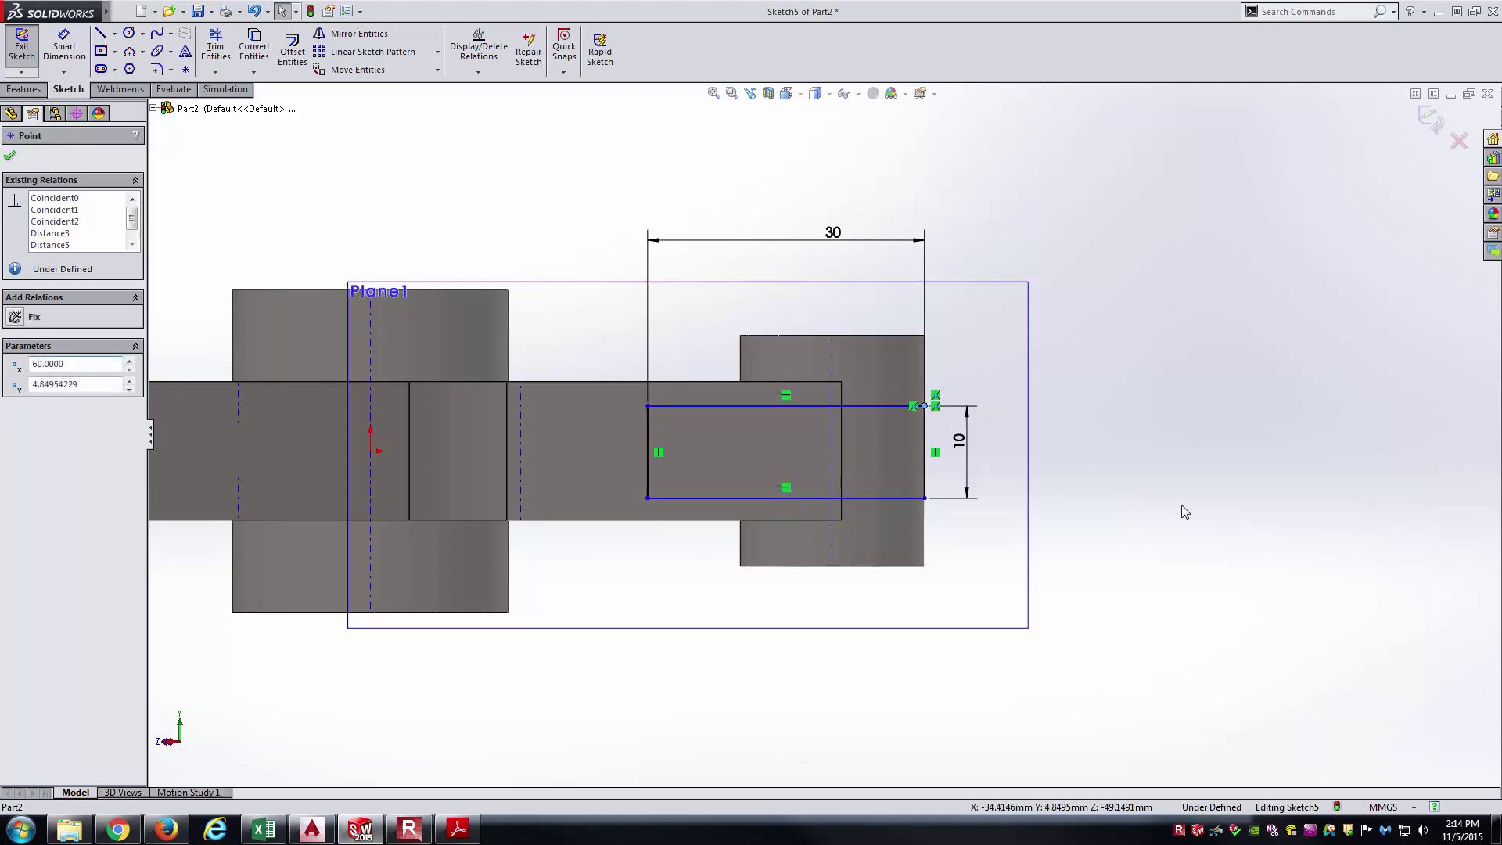
key(Escape)
- Sketch a construction line from the origin to the midpoint of the rectangle's inner side and make it horizontal
key(l)
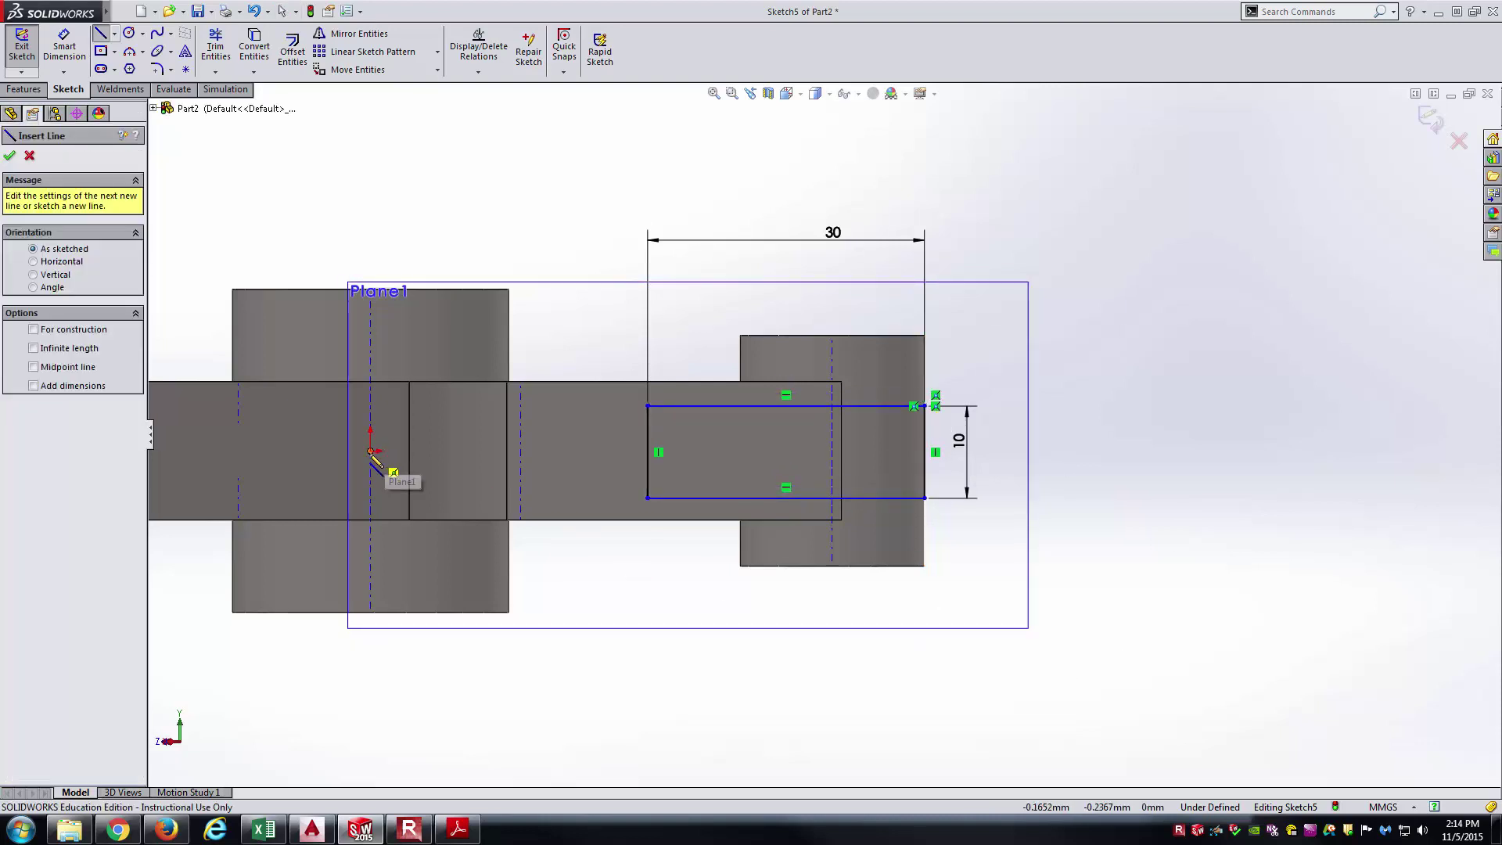
click(372, 451)
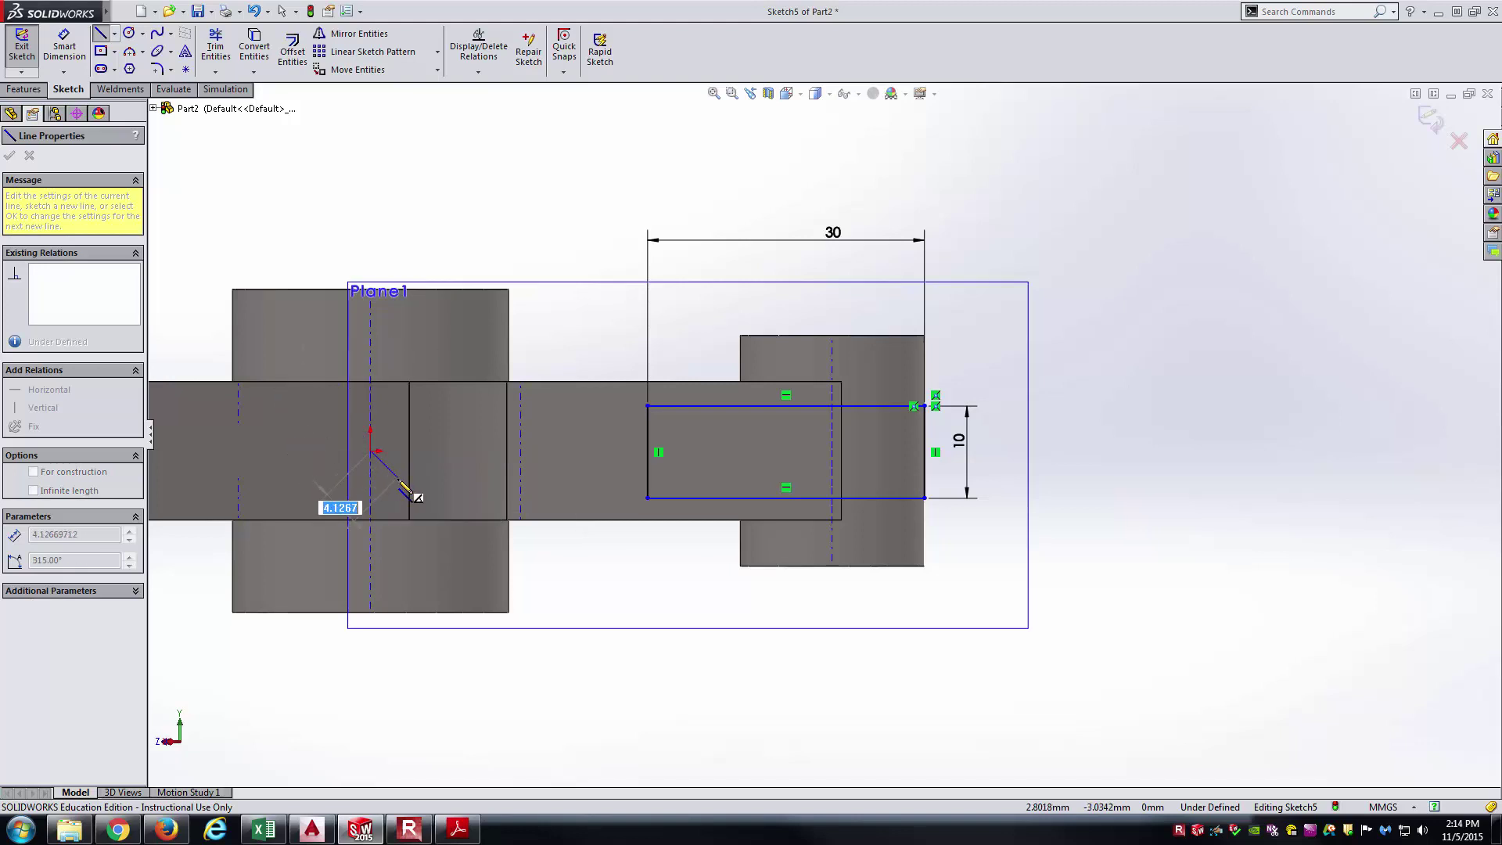
click(649, 453)
right_click(669, 626)
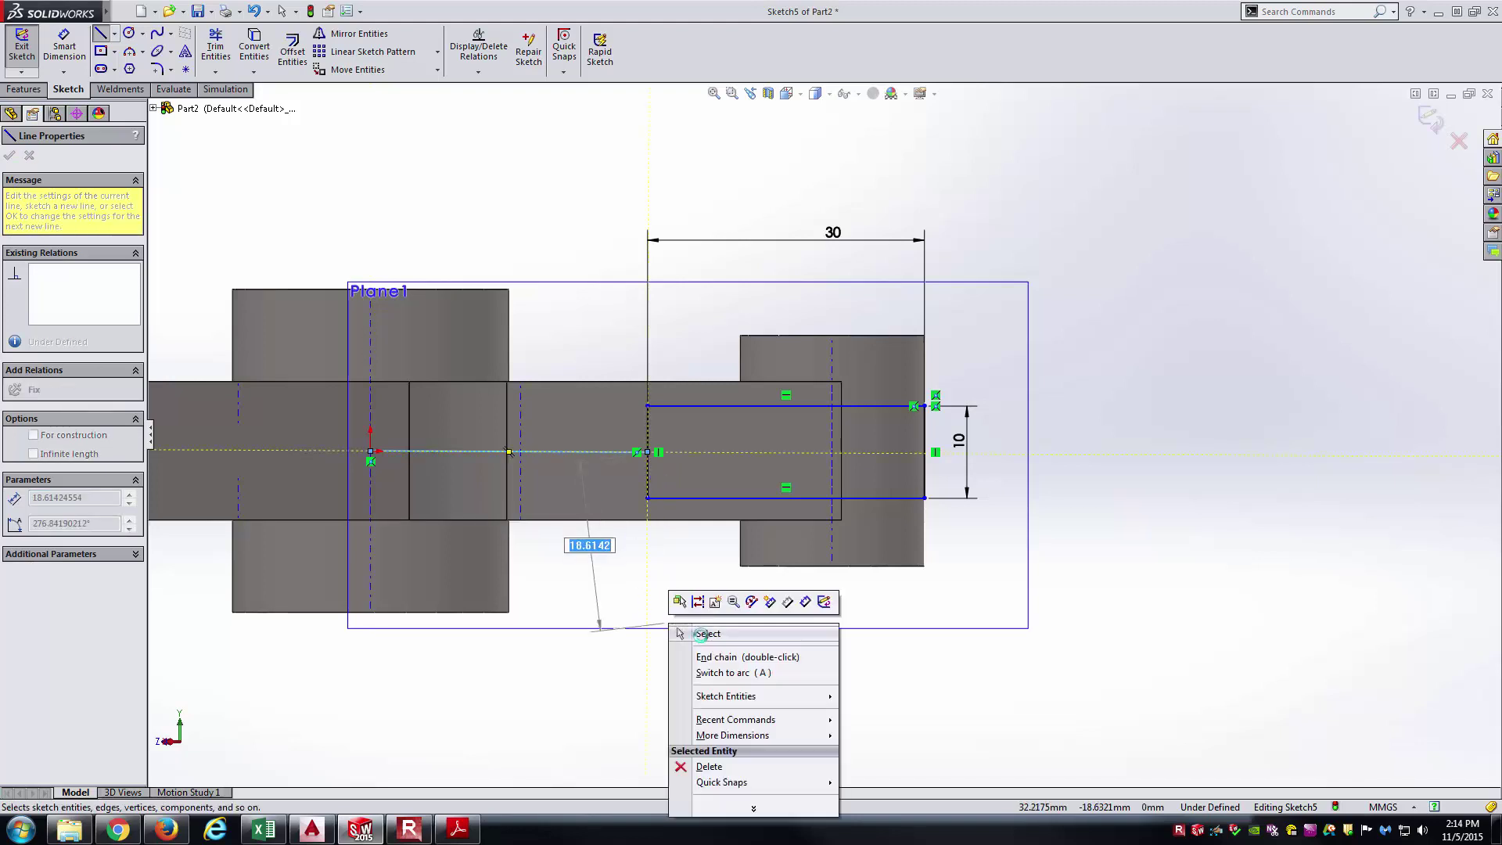
click(707, 634)
click(599, 452)
click(626, 391)
click(620, 647)
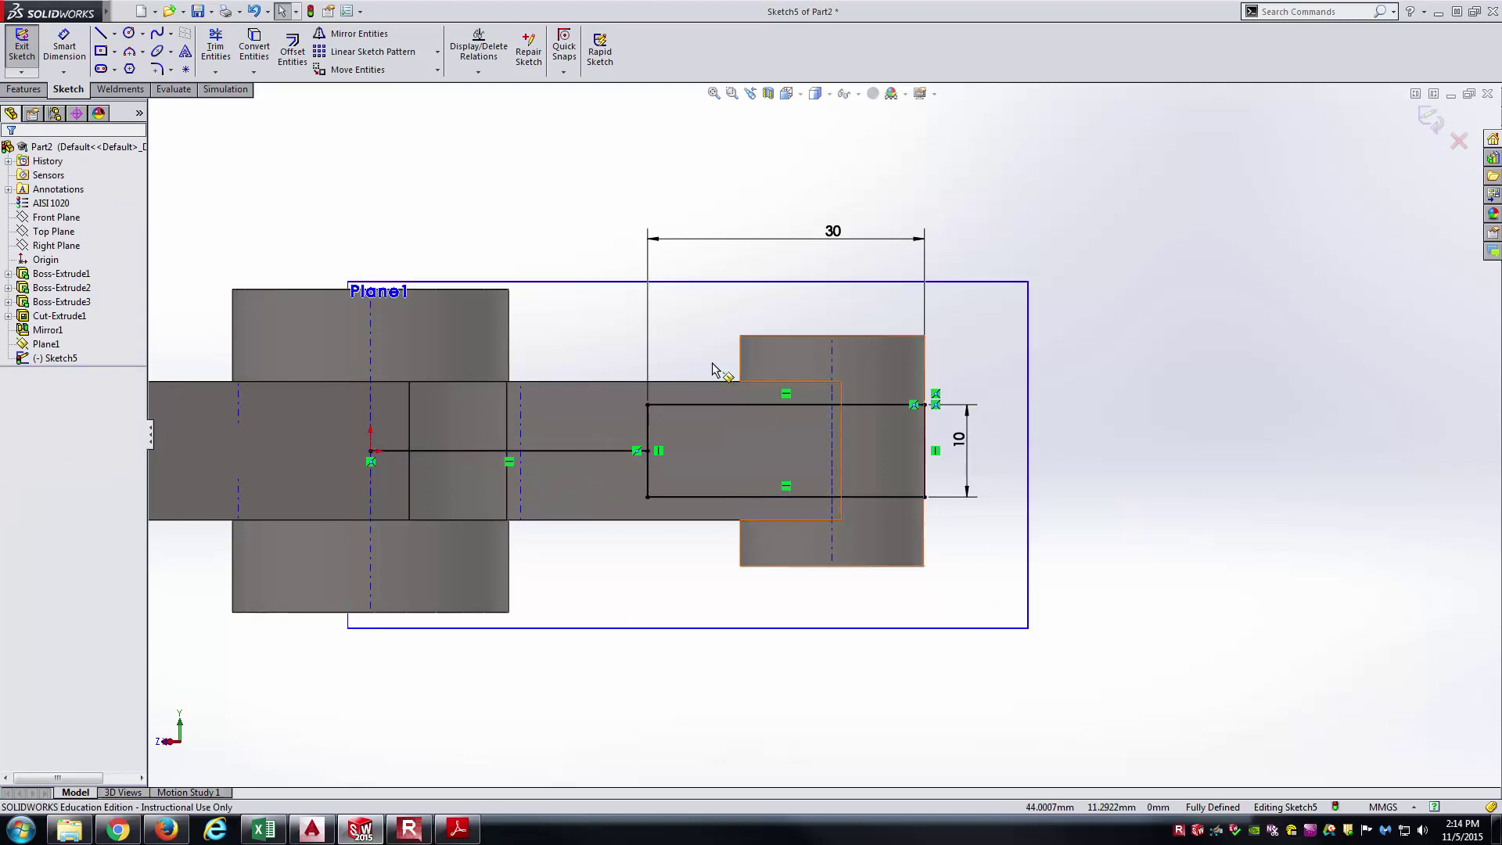
click(560, 452)
click(613, 403)
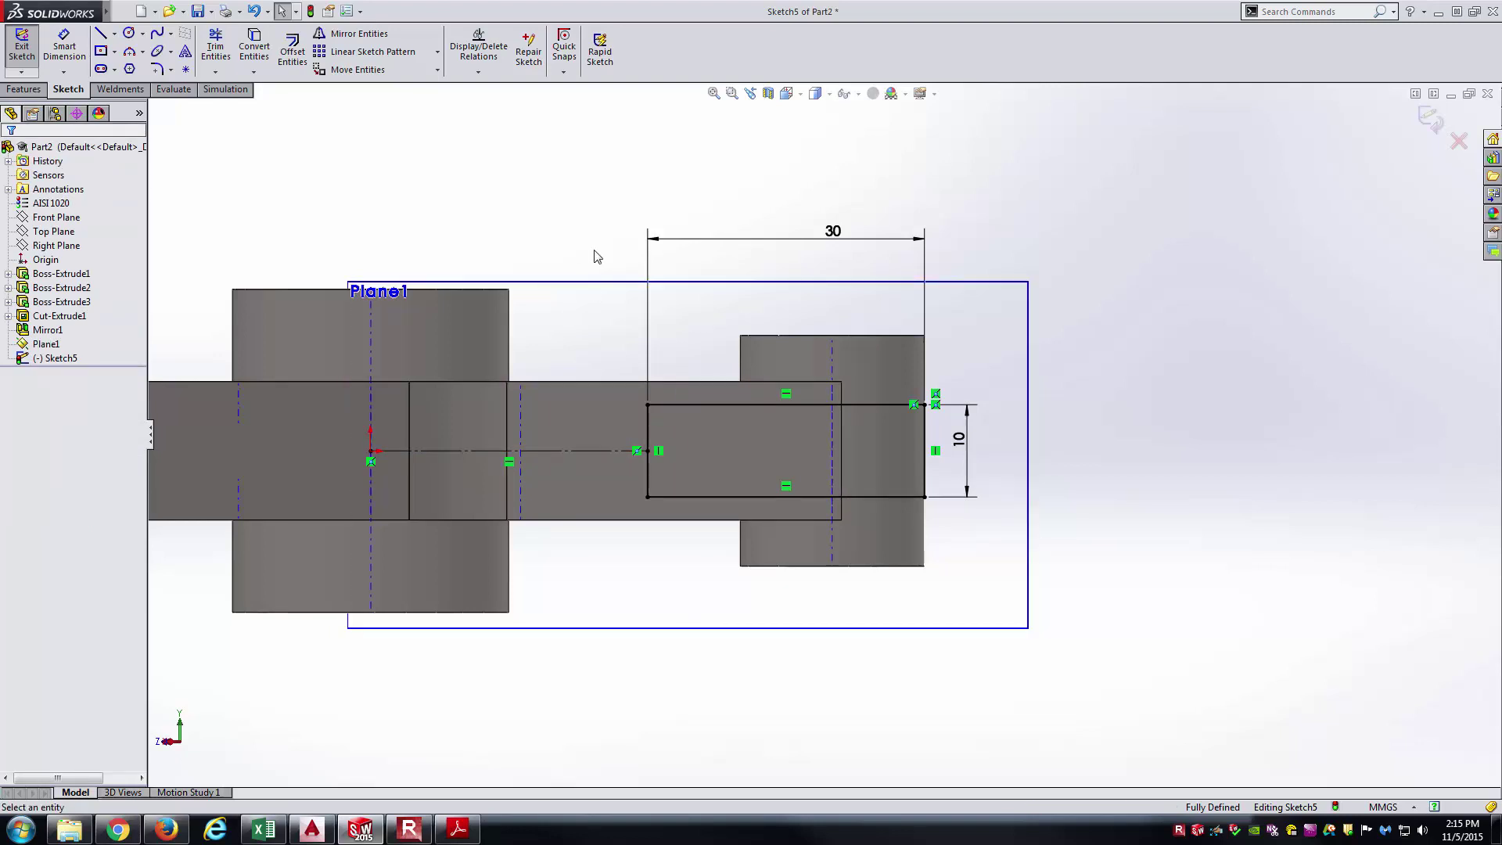
- Cut-extrude the rectangle with the Through All - Both end condition to fork the short arm
scroll(637, 325, up, 2)
middle_drag(554, 292, 594, 309)
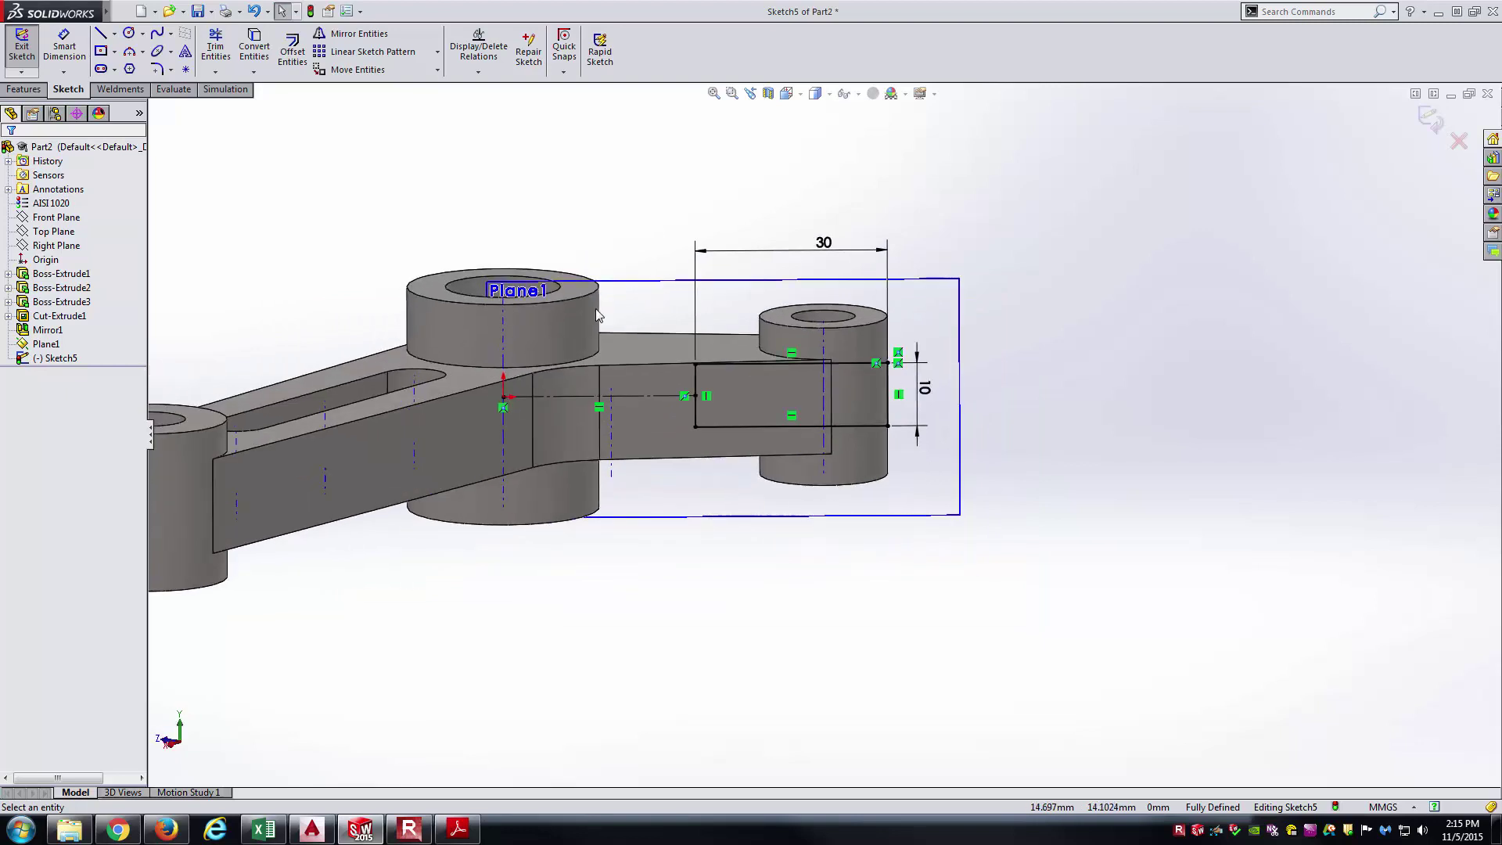
click(33, 90)
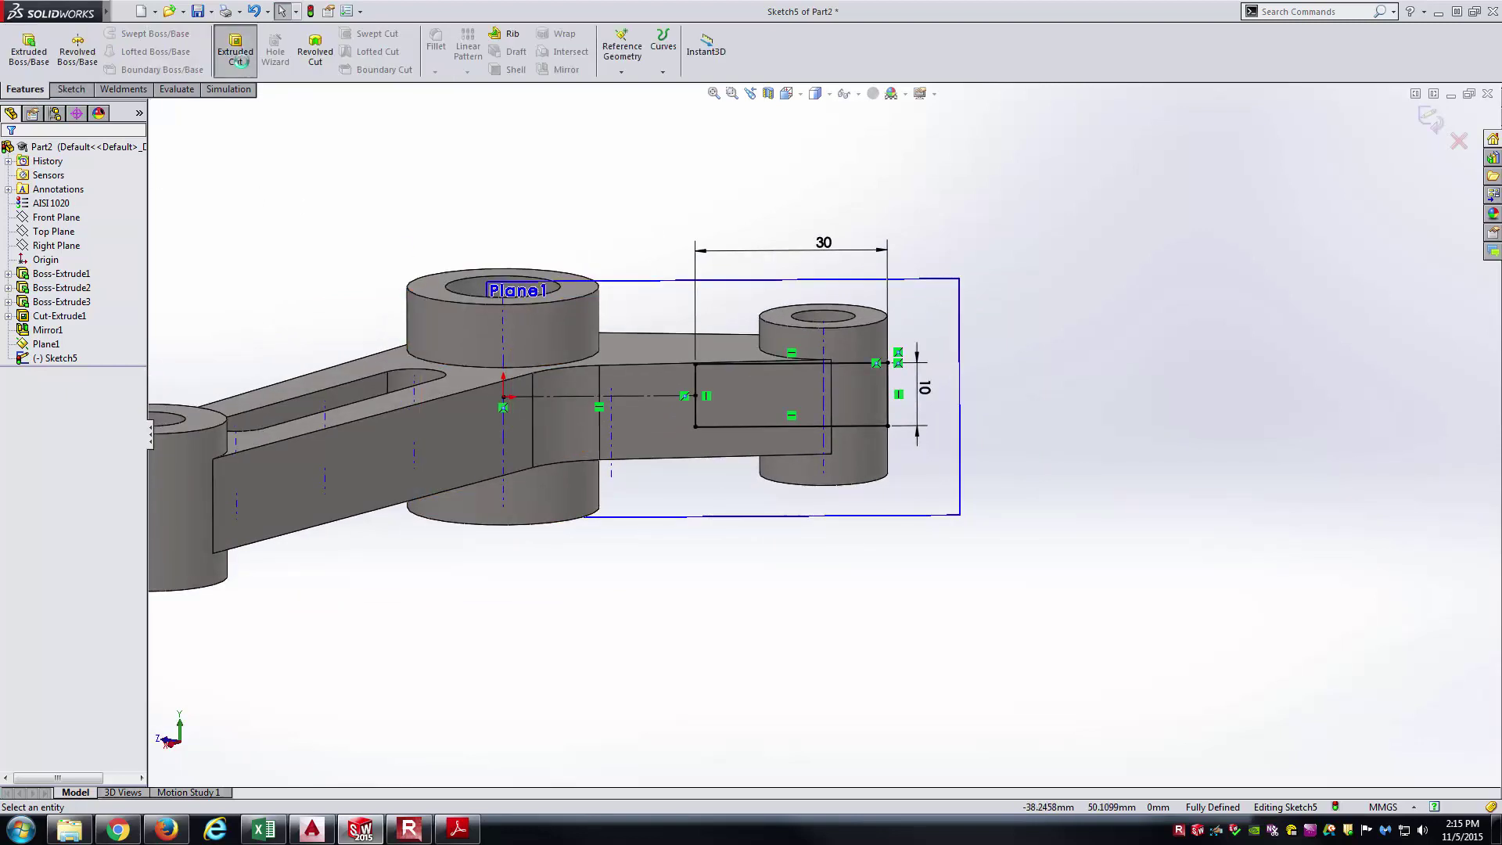
click(236, 48)
middle_drag(748, 536, 595, 520)
click(106, 247)
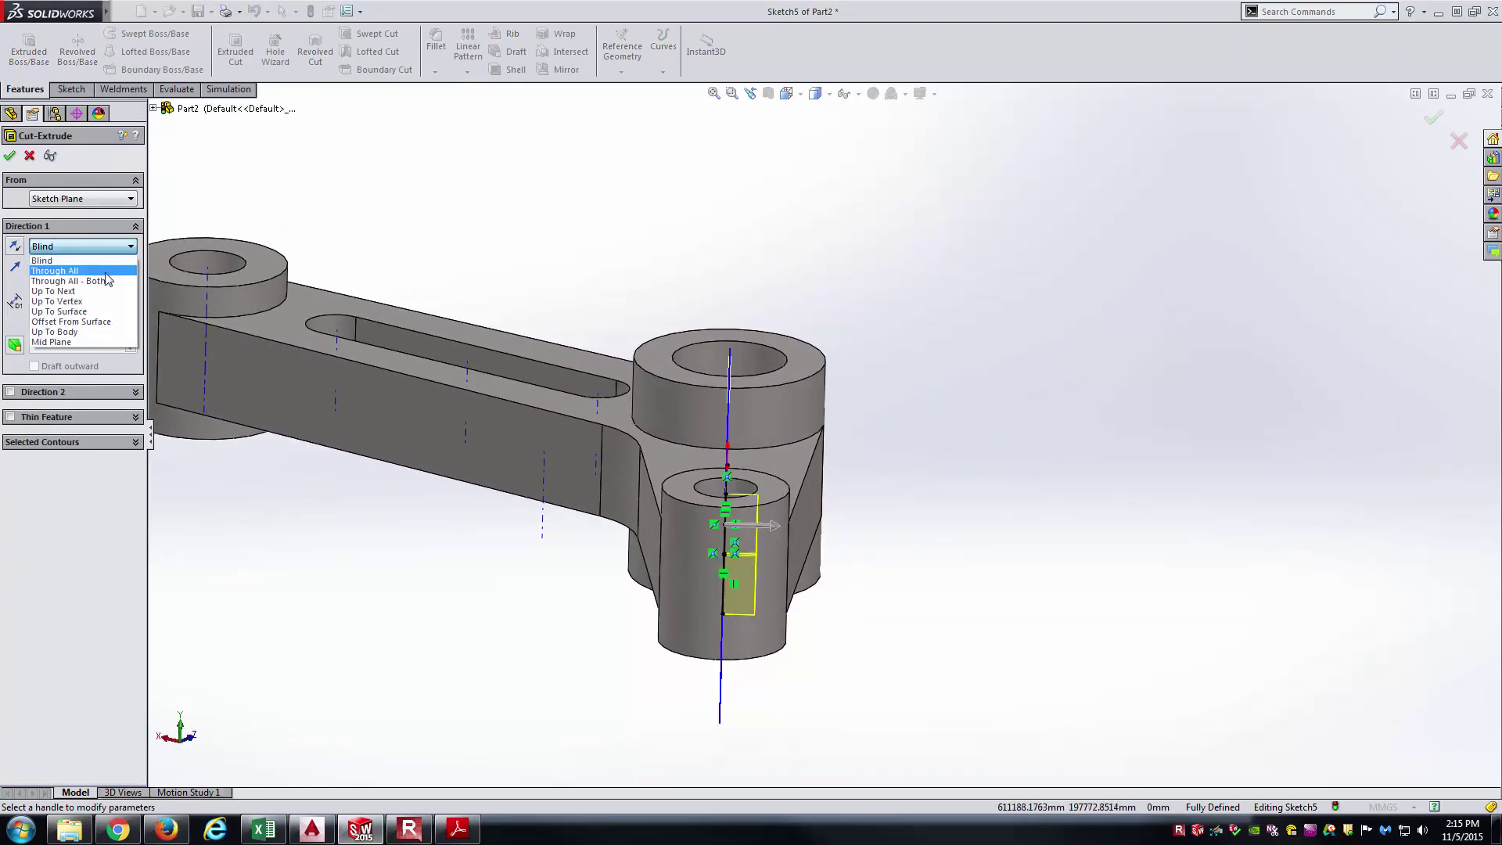
click(63, 276)
middle_drag(638, 483, 704, 191)
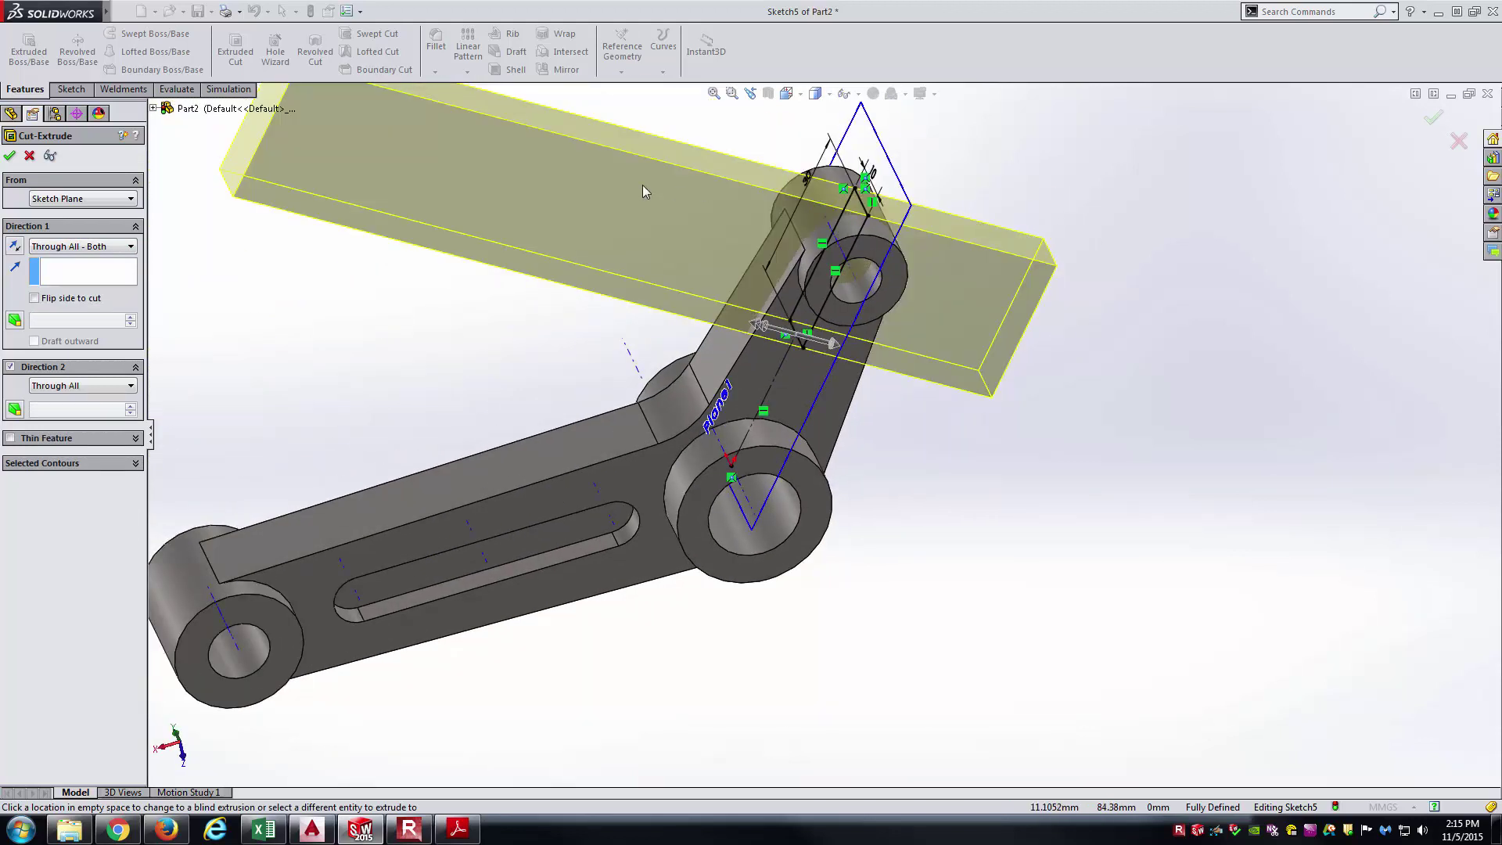
key(Return)
- Hide the reference plane and turn off the temporary axes
middle_drag(644, 192, 793, 287)
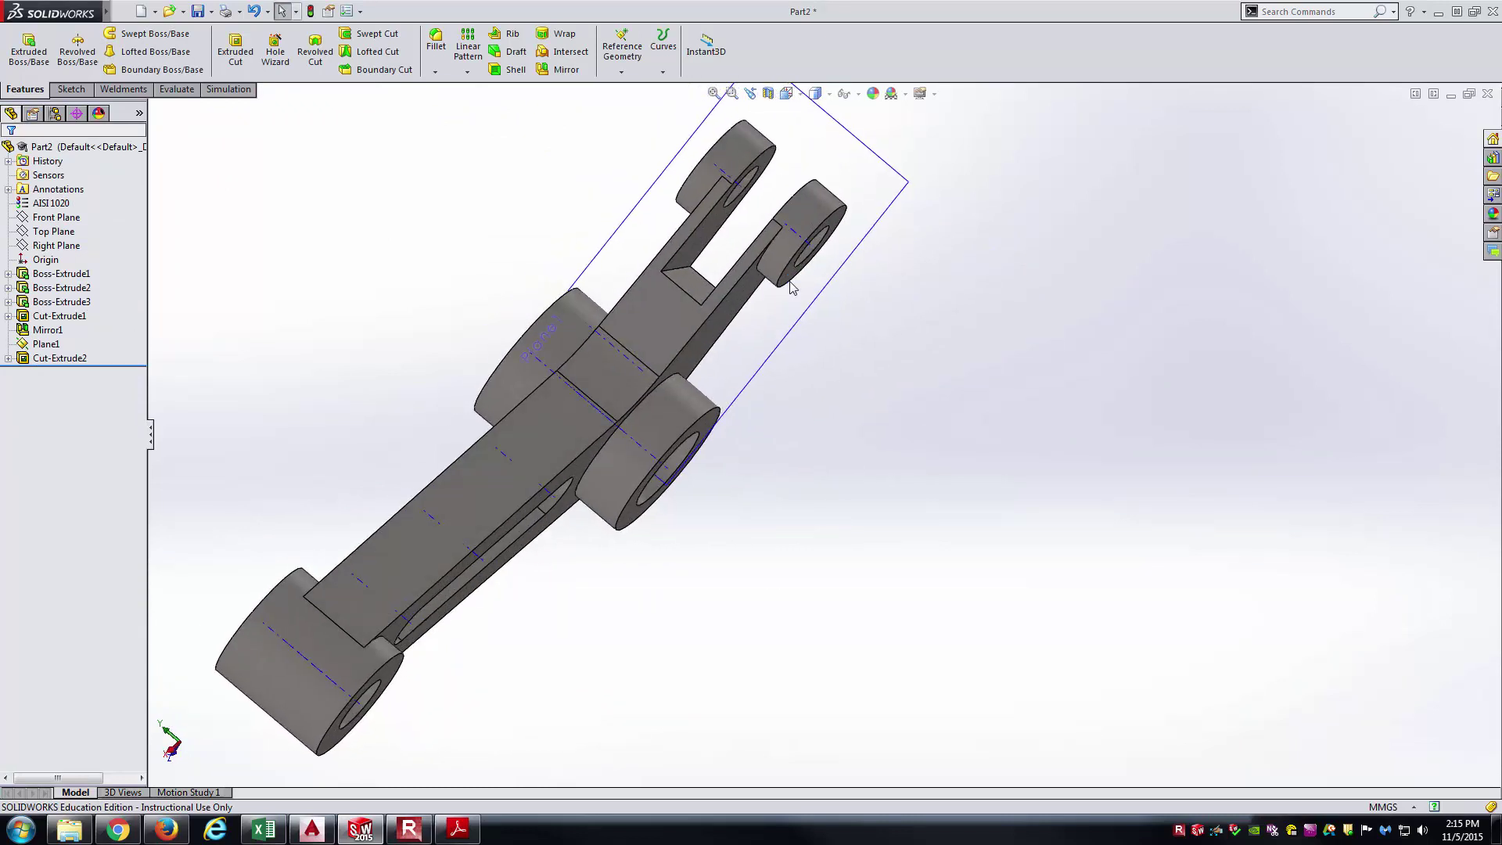
key(ctrl+7)
middle_drag(777, 286, 708, 240)
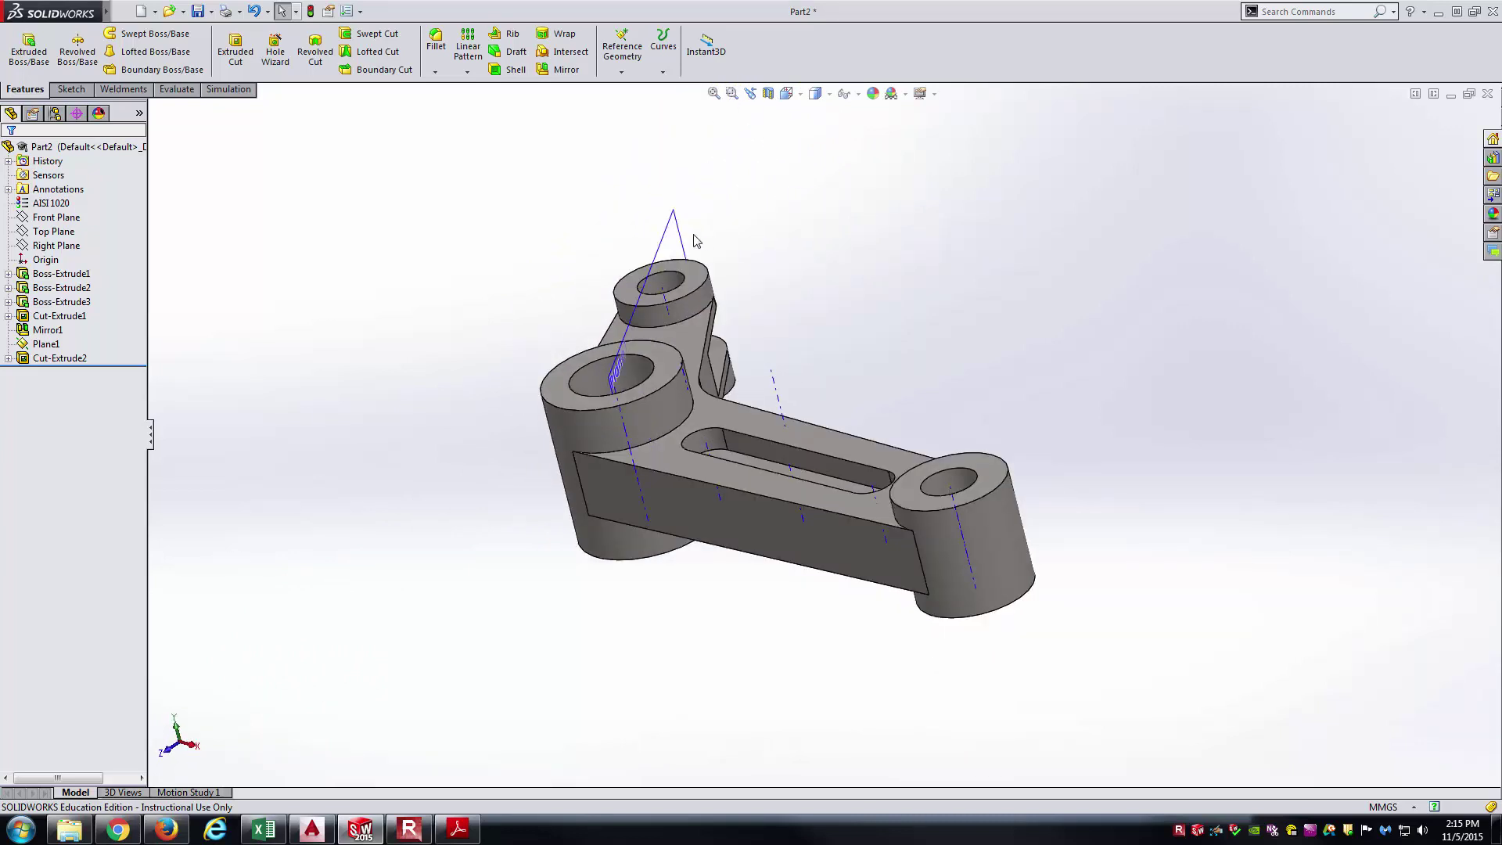
click(683, 234)
click(757, 178)
middle_drag(841, 350, 834, 364)
mouse_move(88, 11)
click(181, 11)
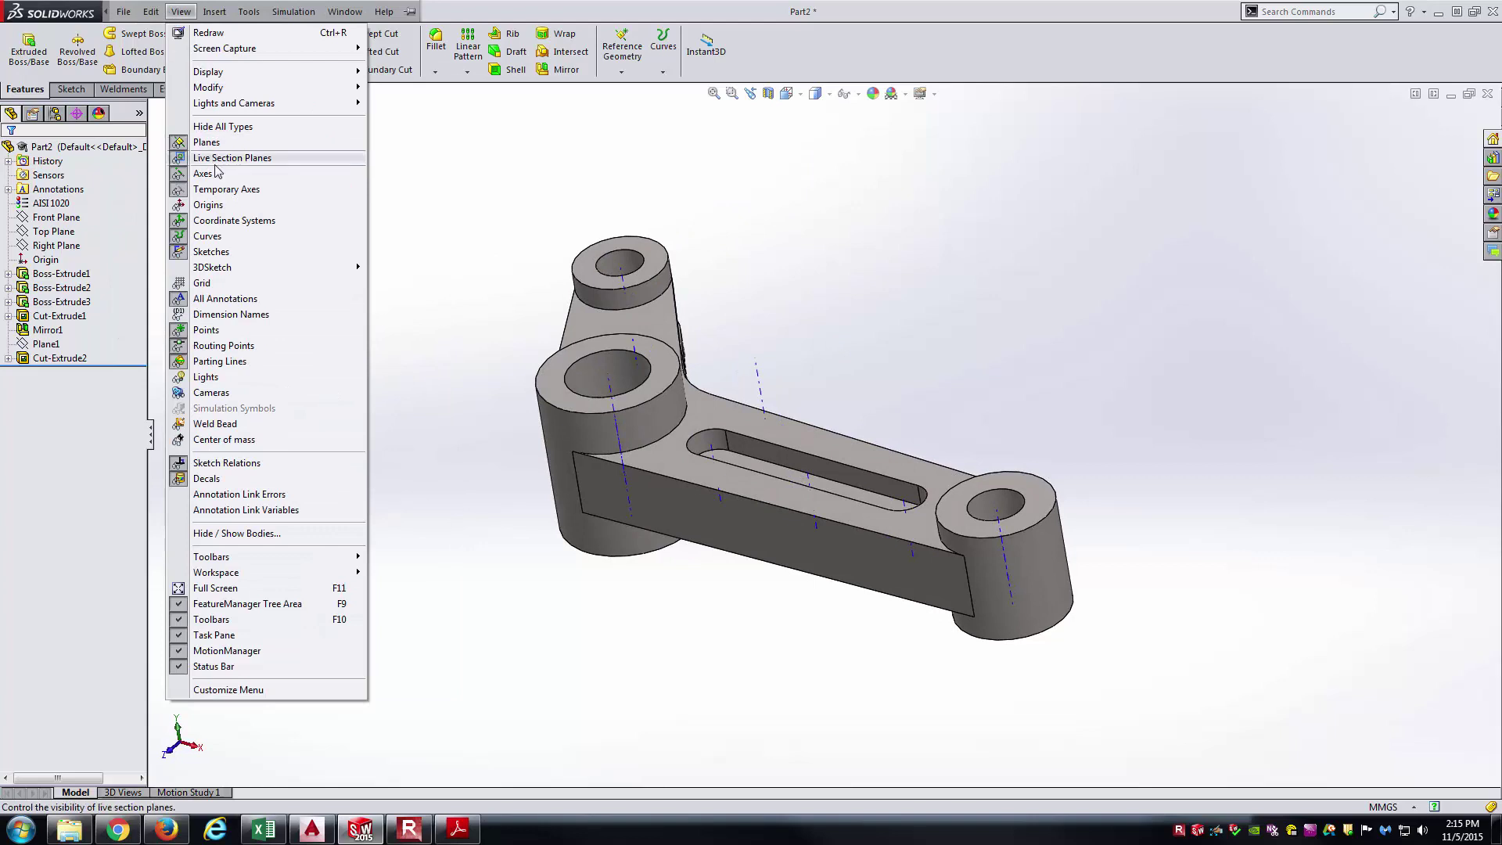
click(226, 189)
middle_drag(552, 351, 795, 328)
- Check the rounds and fillets note in the PDF drawing, then start a symmetric fillet with a 1 mm radius
click(473, 833)
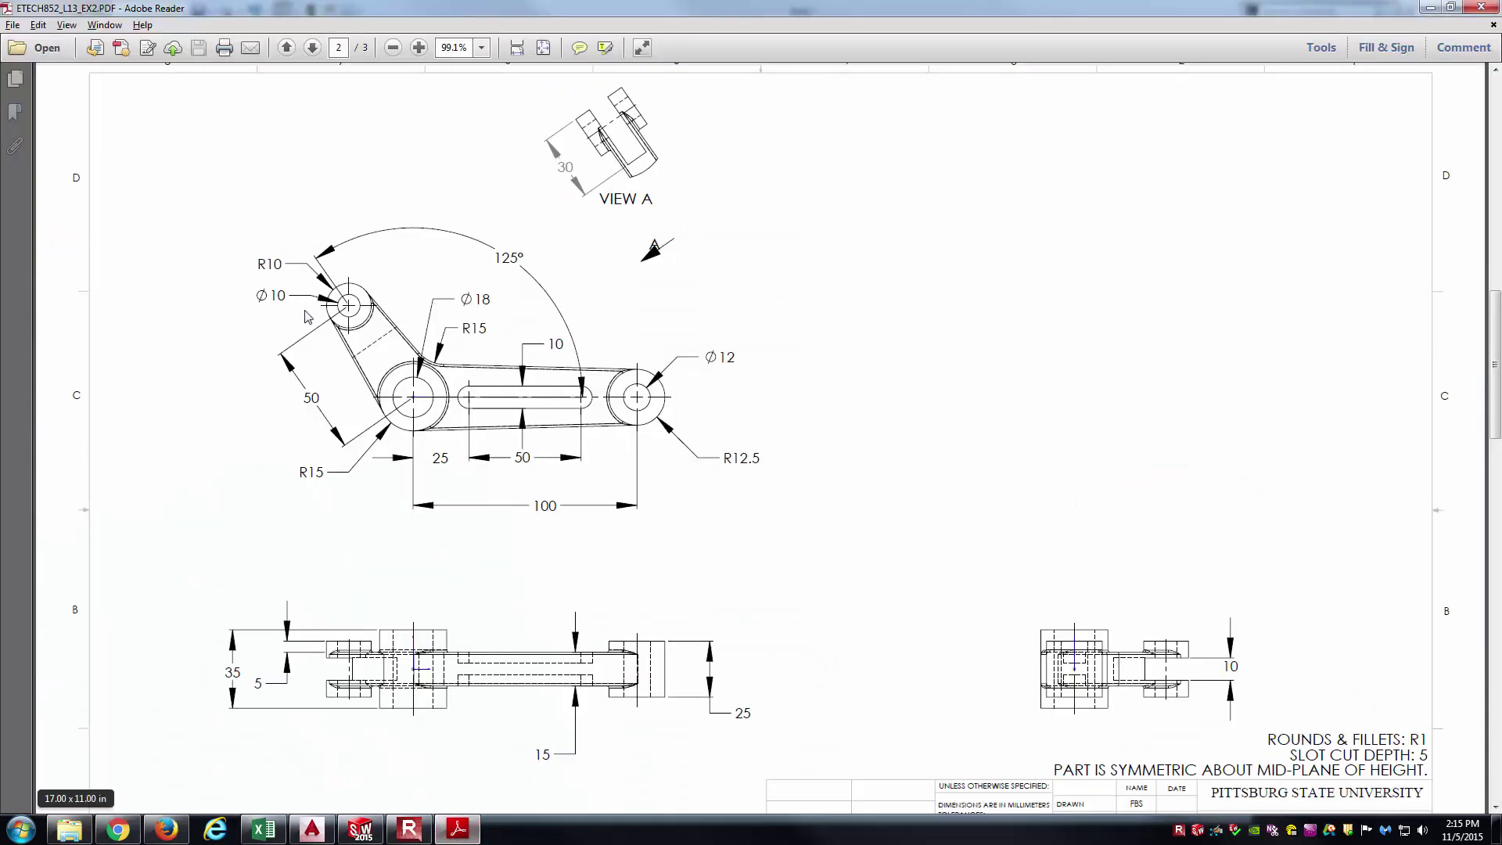
click(458, 829)
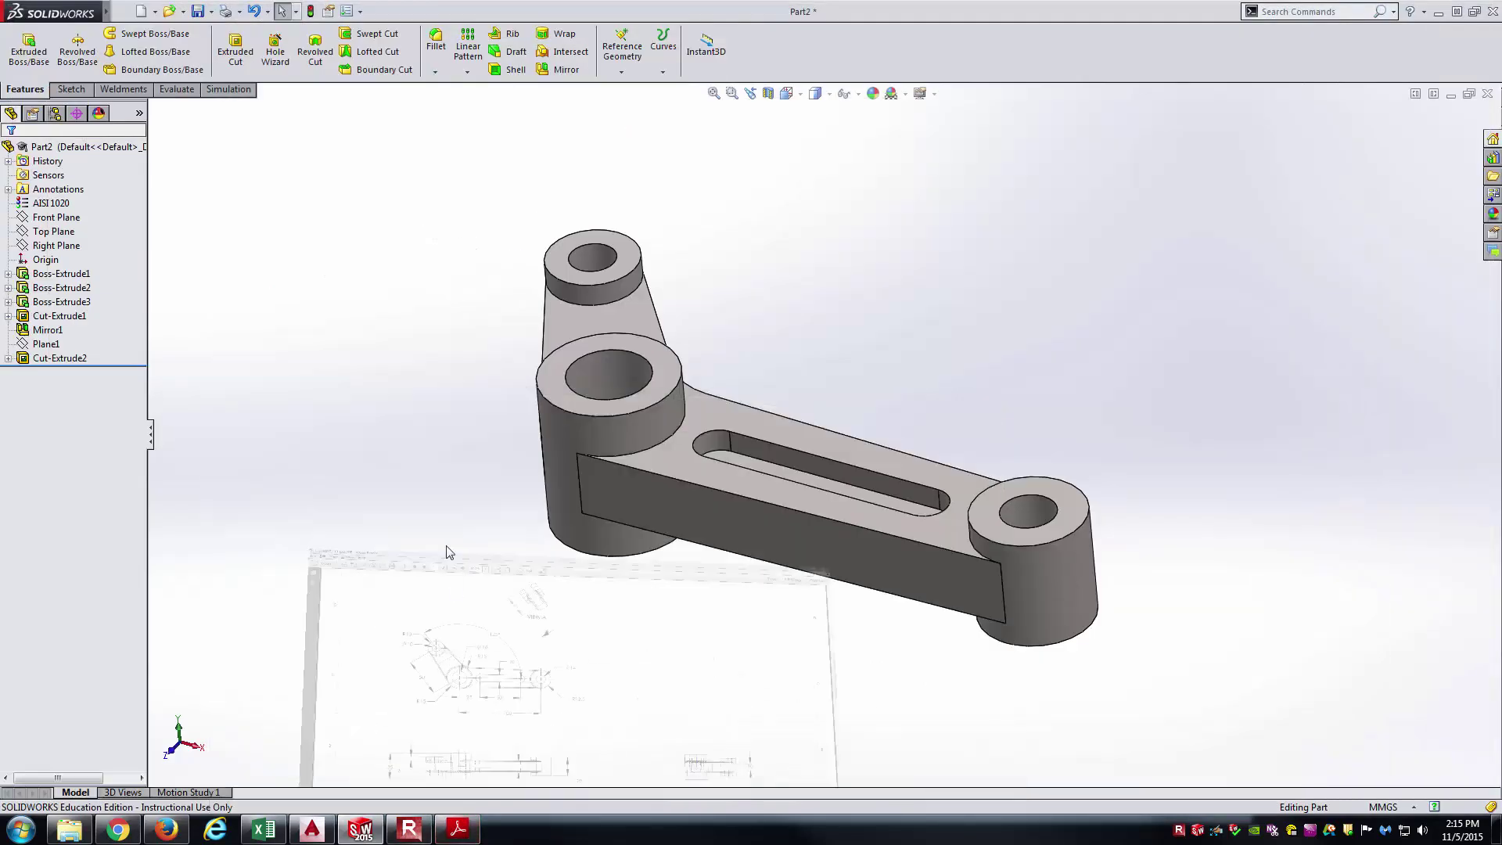
click(436, 41)
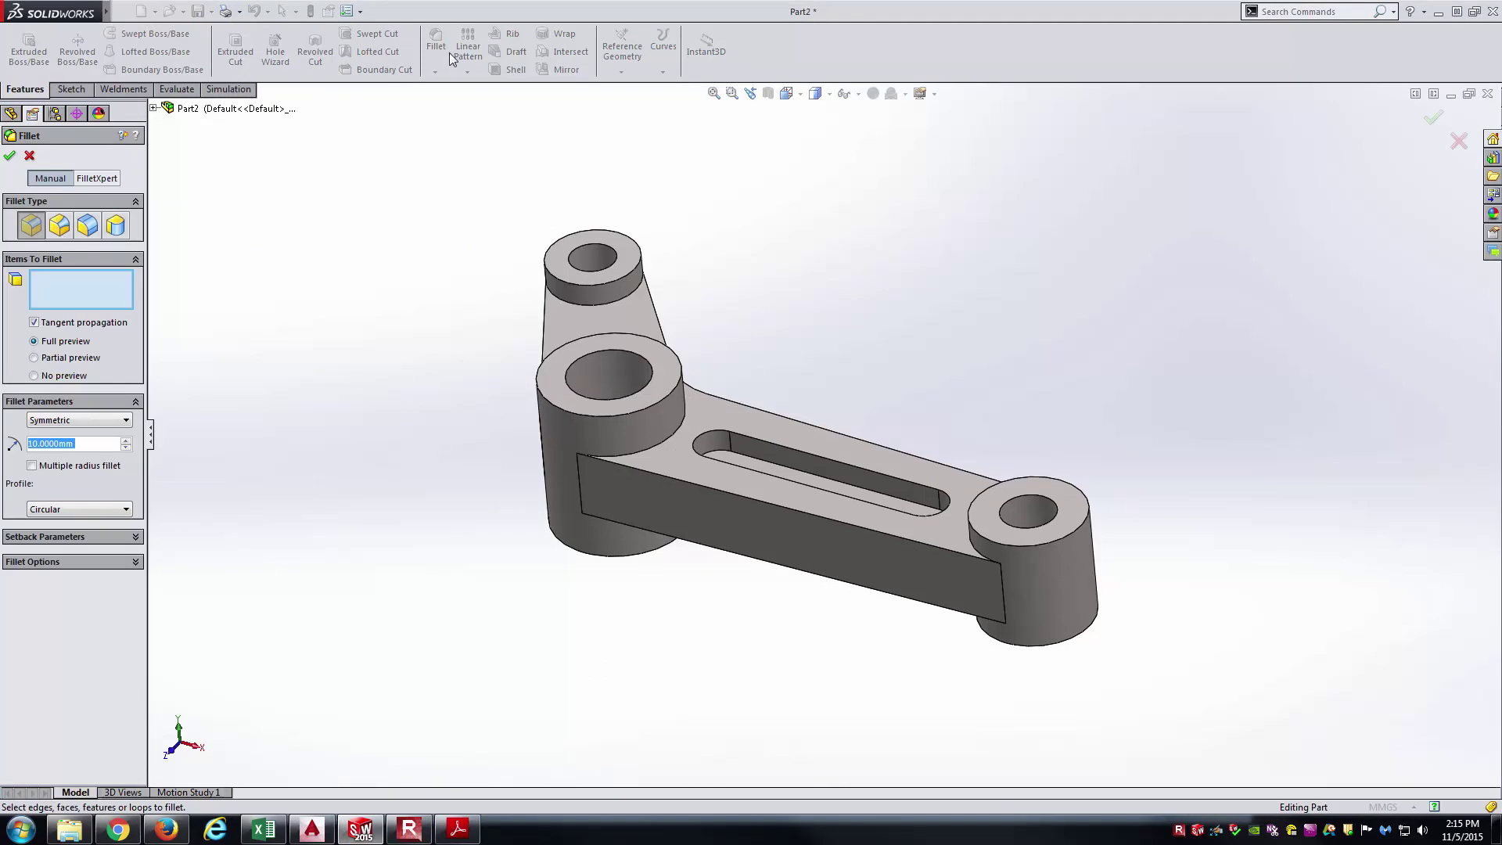
text(1)
key(Return)
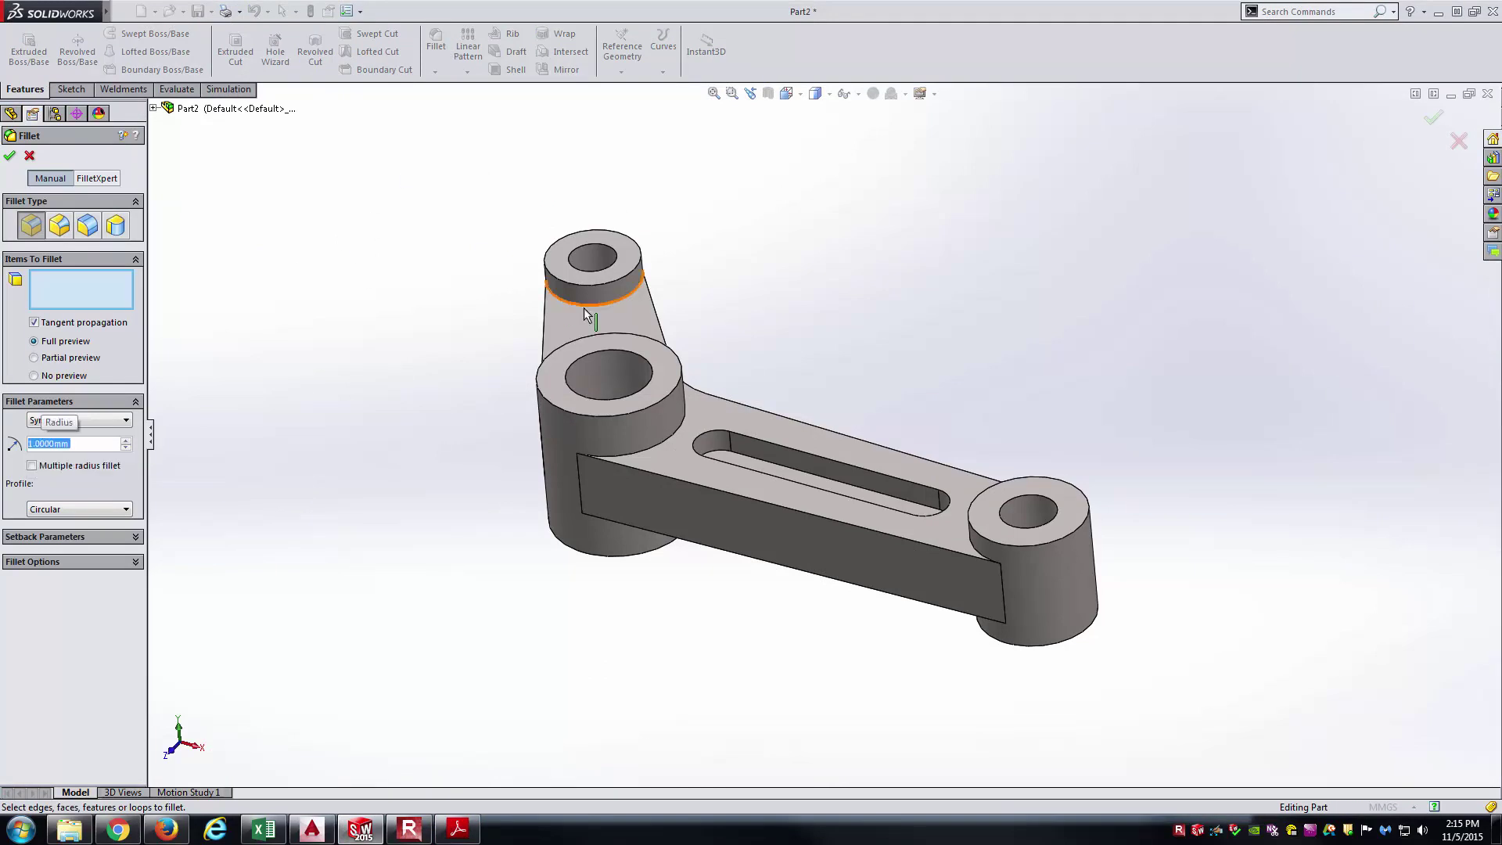
- Select the upper face's arm edges and its junctions with the bosses for the 1 mm fillet
click(665, 476)
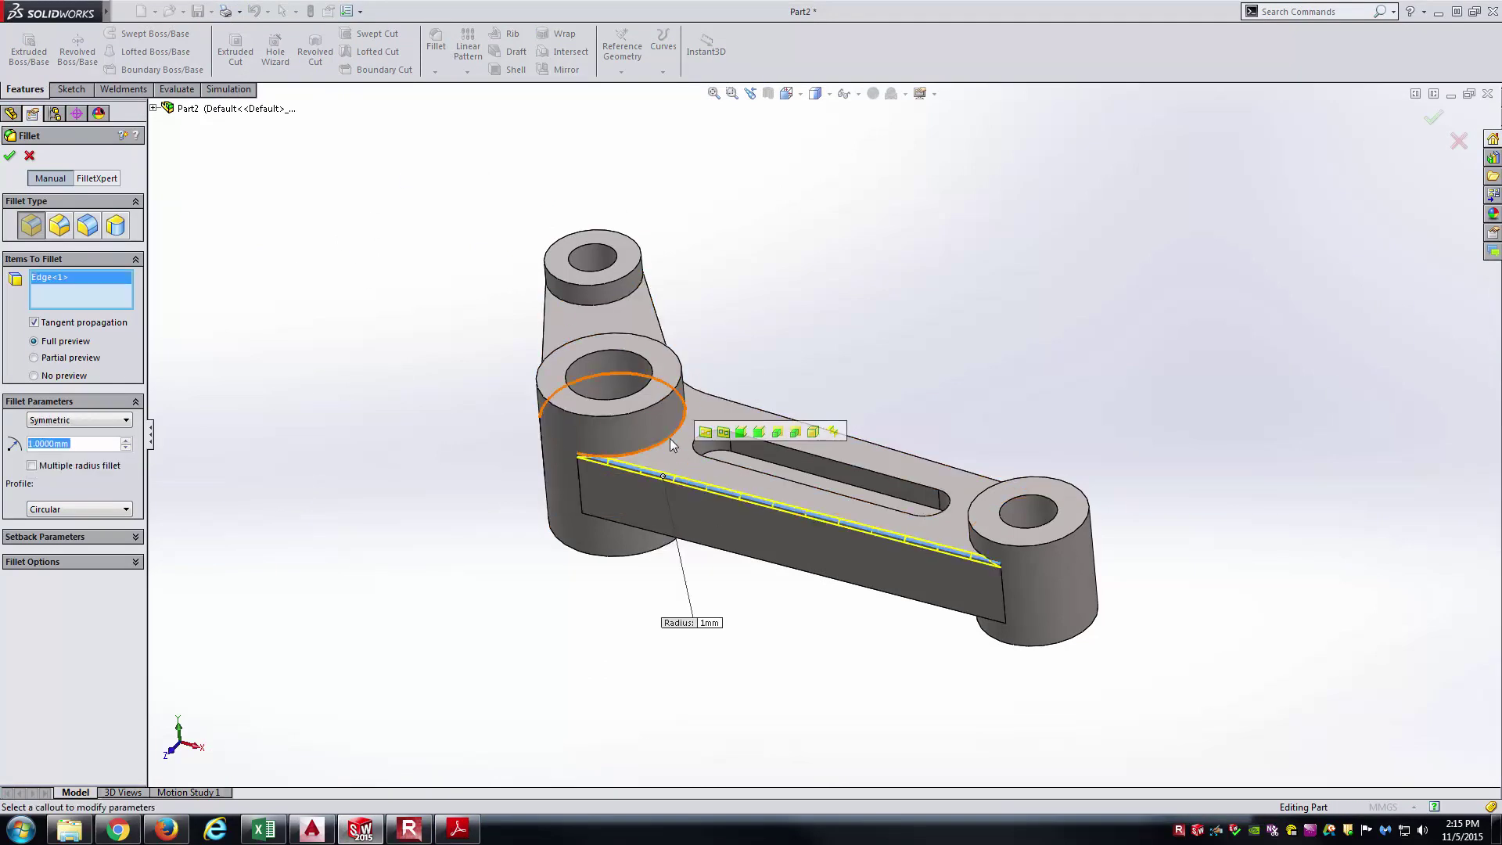
click(681, 416)
middle_drag(945, 514, 1091, 549)
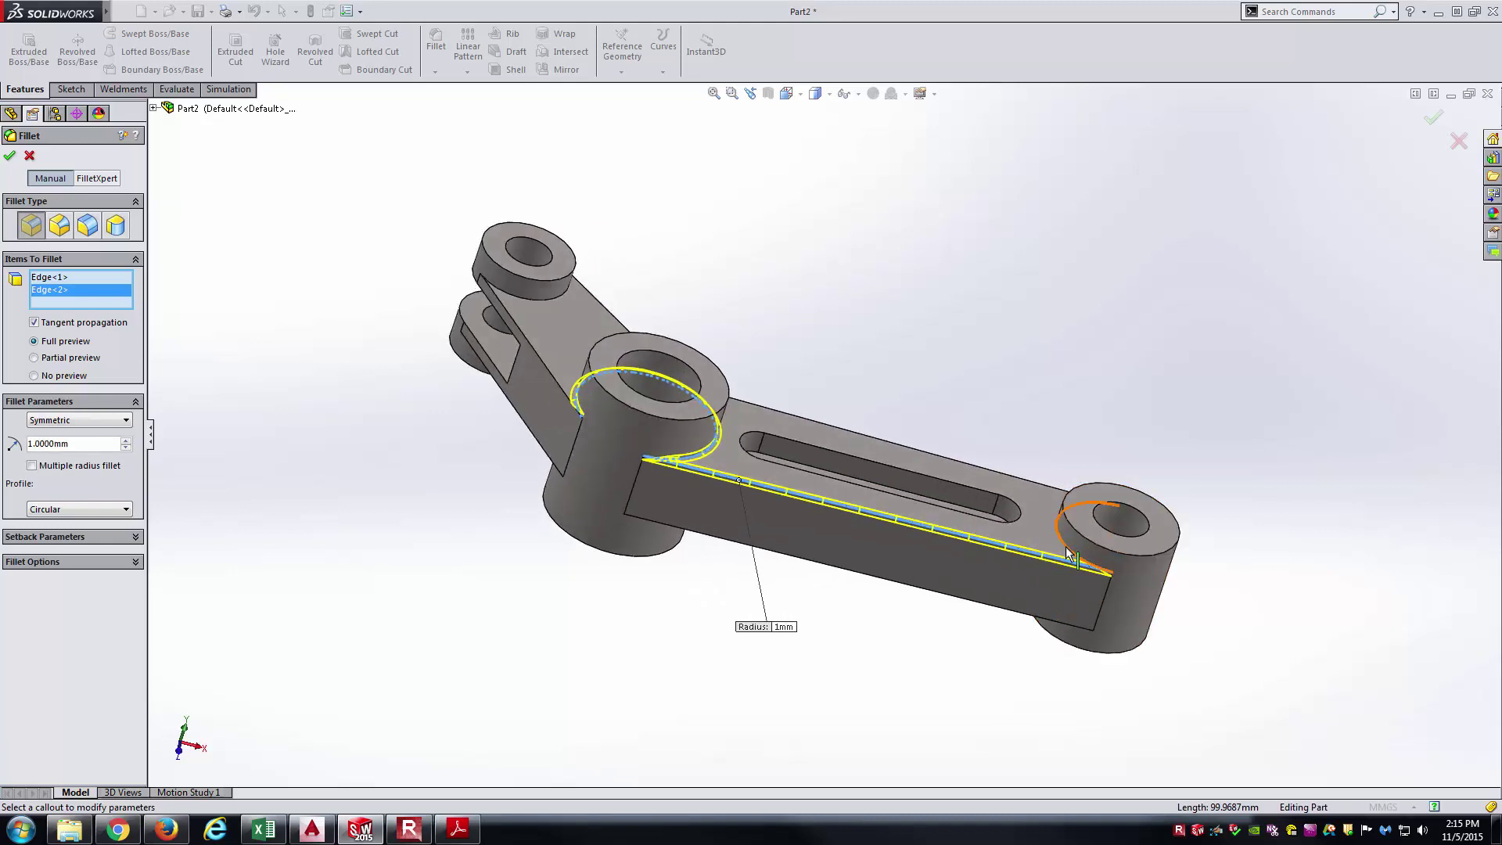
click(1067, 545)
click(1020, 480)
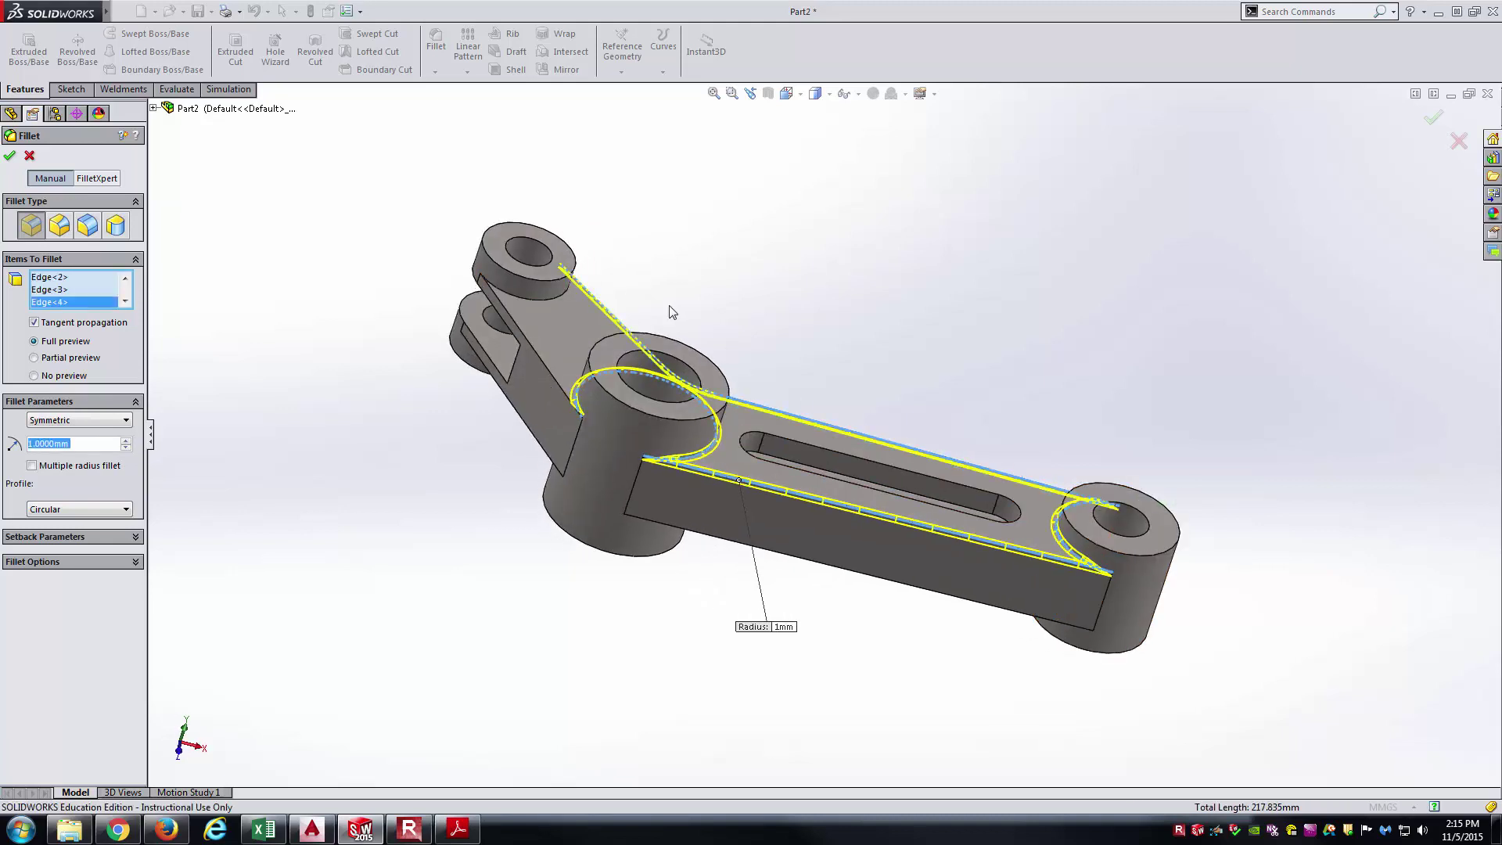
middle_drag(675, 312, 563, 434)
click(587, 423)
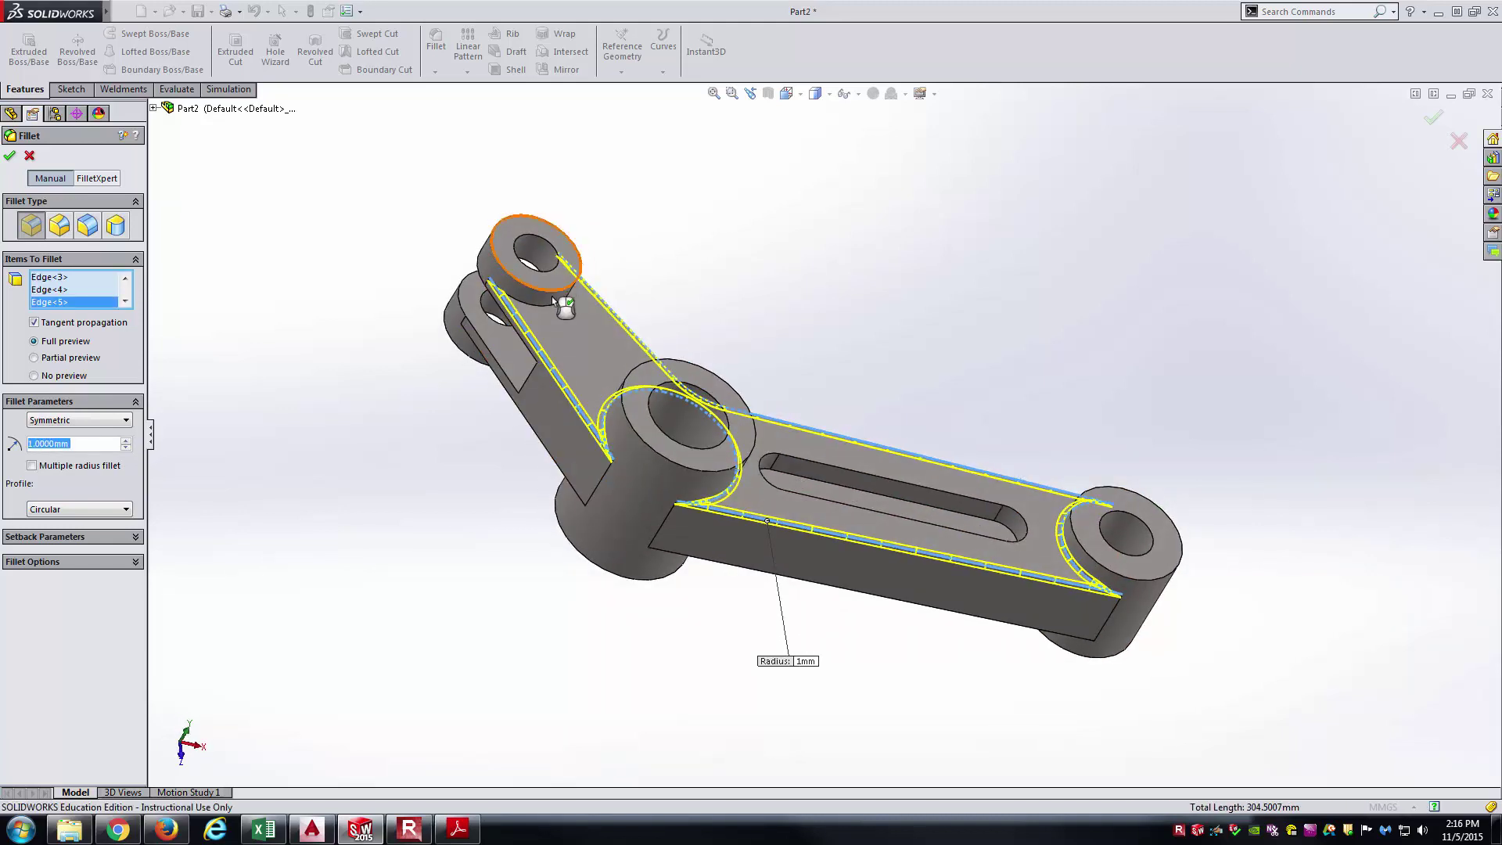
click(616, 459)
- Add the underside arm edges and boss junctions to the 1 mm fillet, accept it and return to the isometric view
middle_drag(616, 459, 712, 396)
click(579, 374)
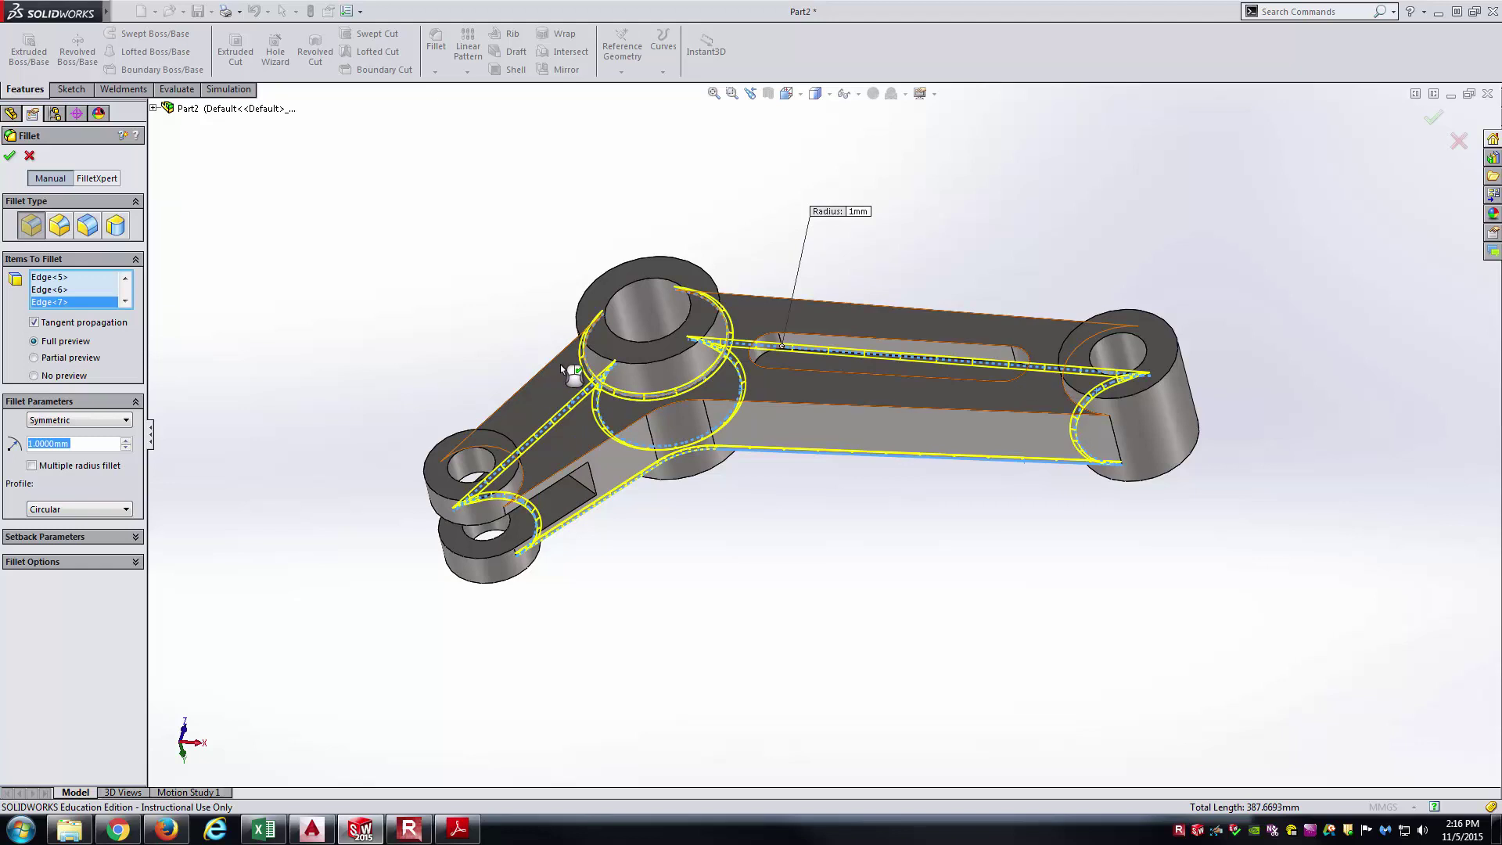
click(560, 359)
click(604, 439)
middle_drag(850, 421, 1013, 374)
click(1011, 323)
click(966, 298)
middle_drag(839, 305, 635, 632)
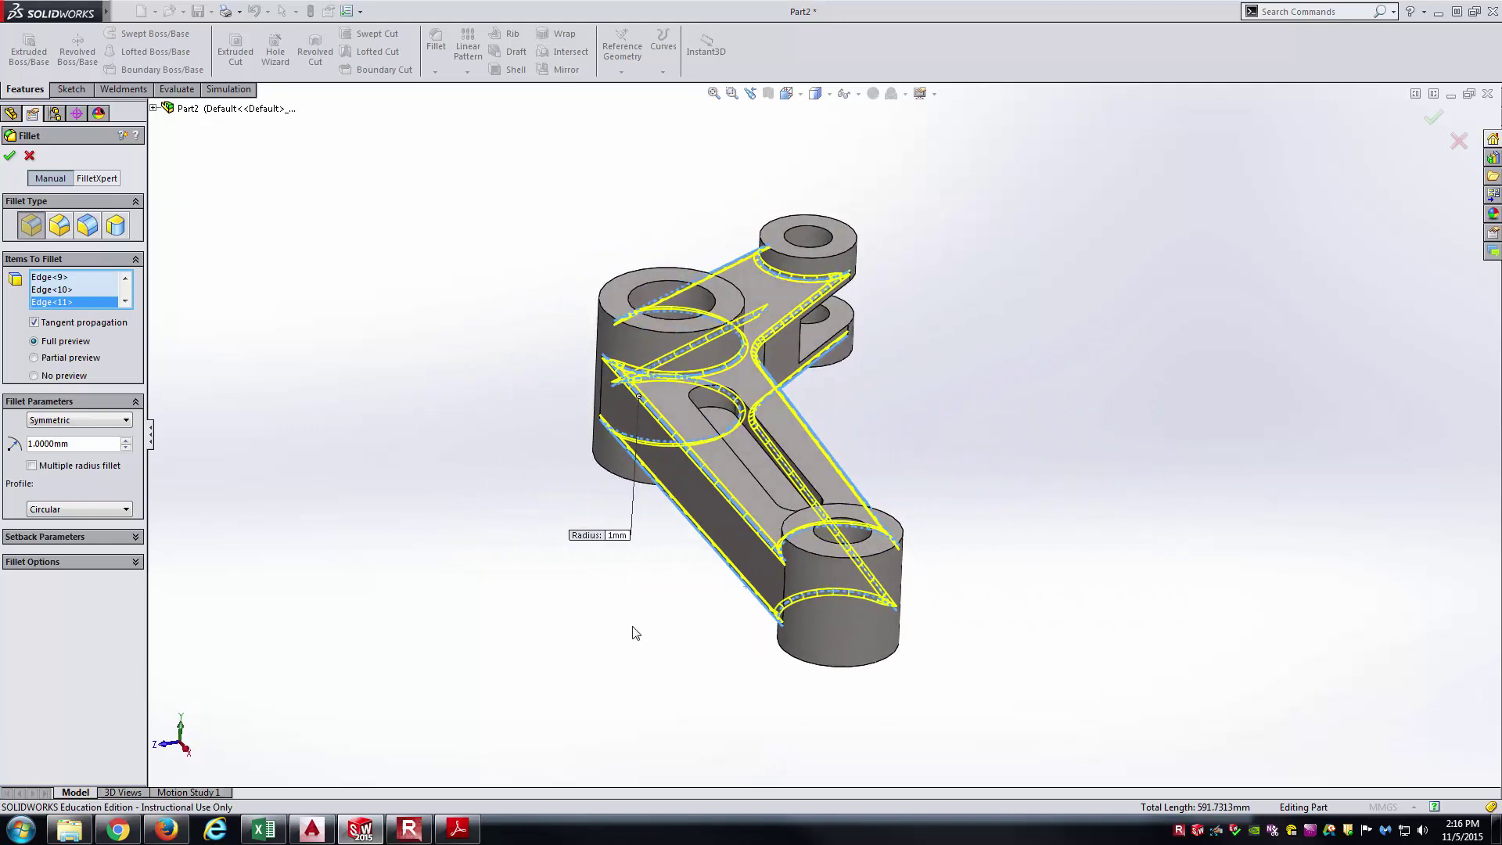
key(Return)
click(490, 630)
key(ctrl+7)
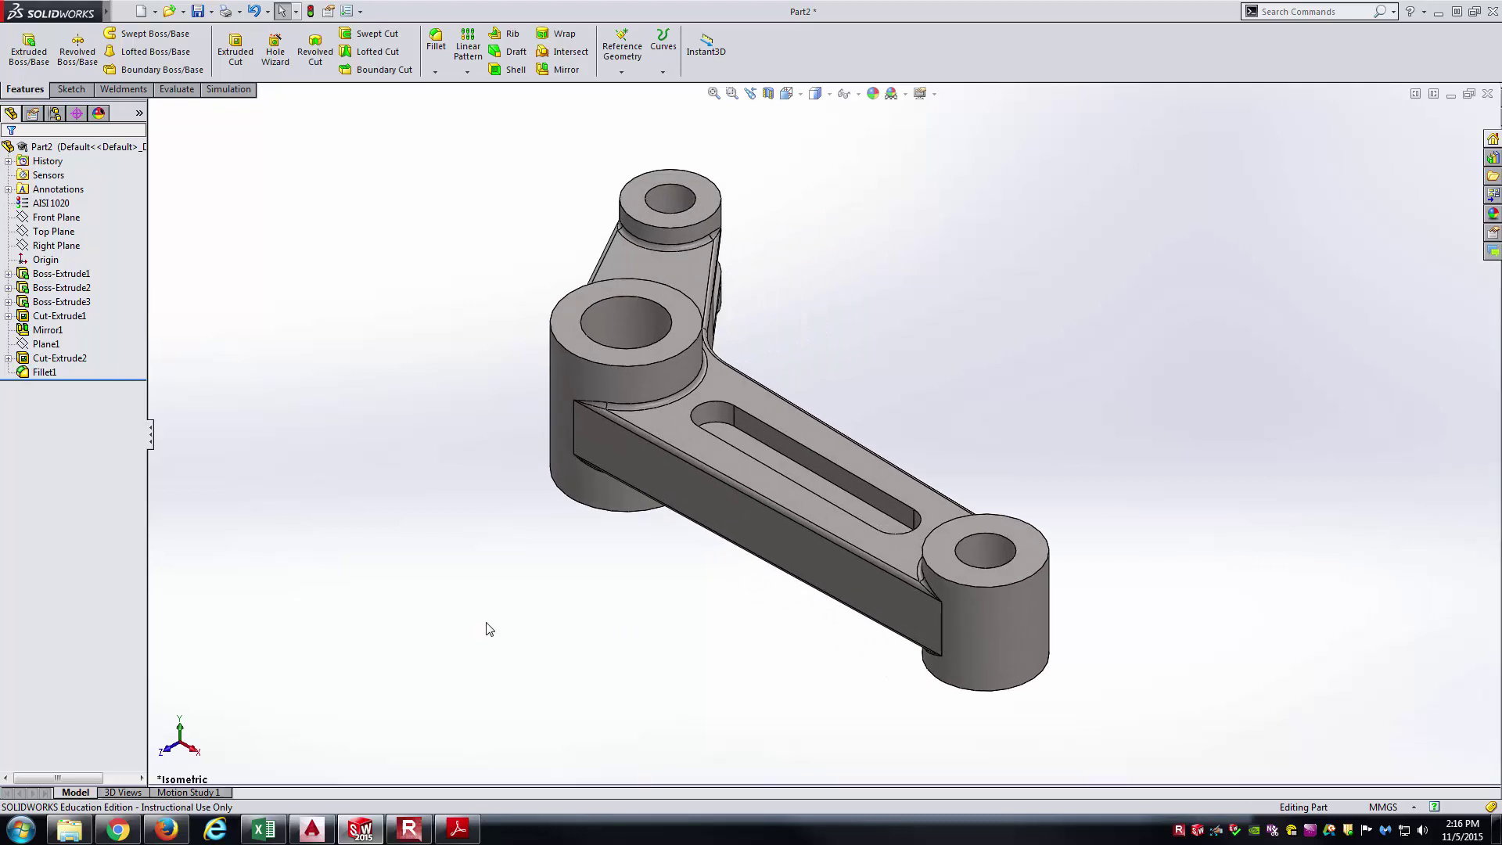
- Edit the 1 mm fillet to include the remaining junction between the short arm and its end boss, then inspect the part
middle_drag(397, 352, 261, 295)
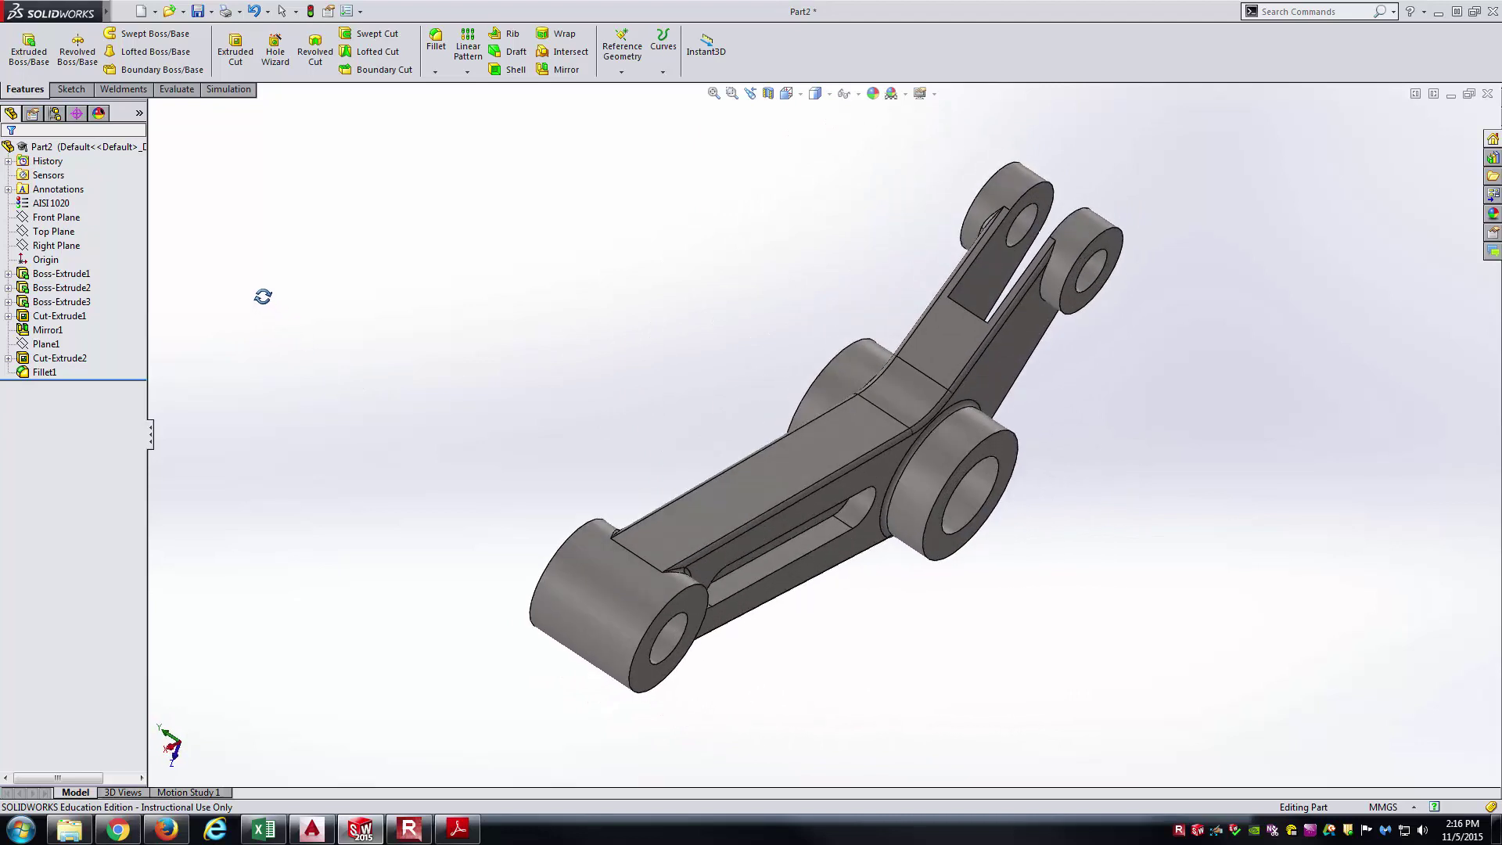
scroll(889, 368, down, 5)
middle_drag(1100, 439, 791, 143)
click(44, 371)
click(61, 335)
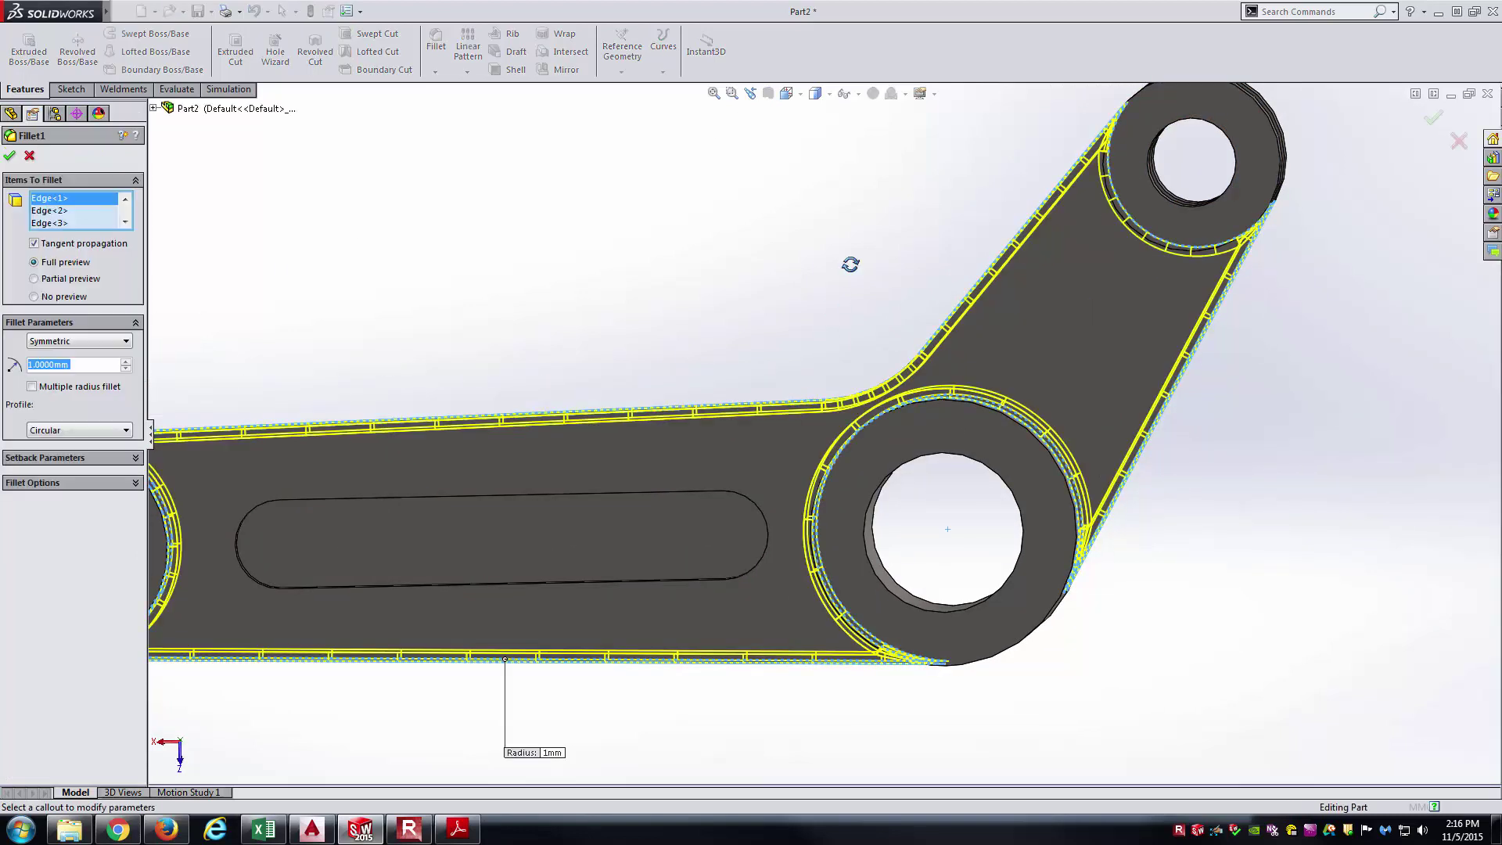
middle_drag(839, 289, 1029, 243)
click(1105, 259)
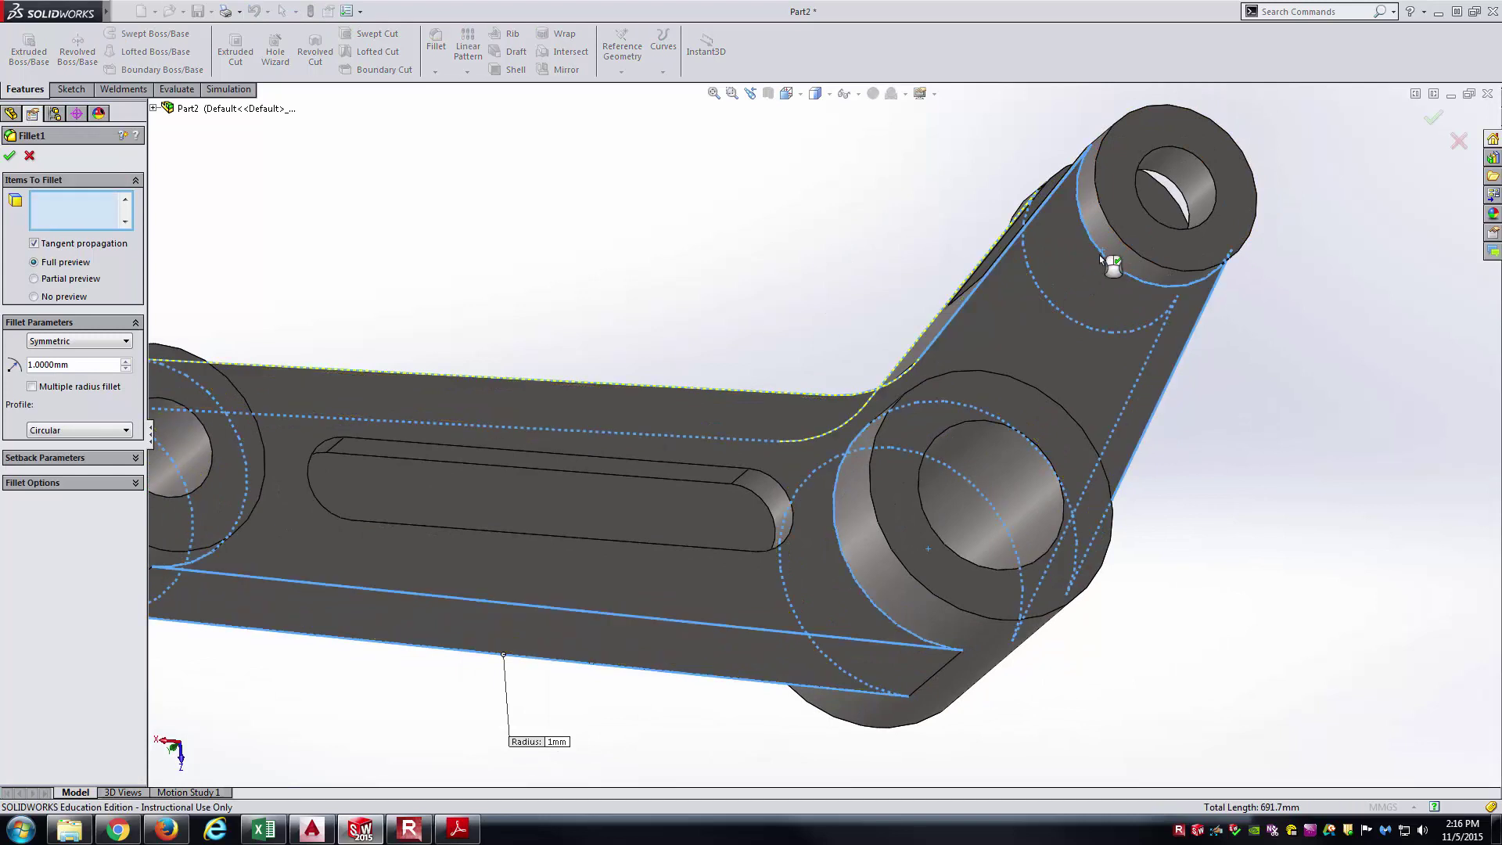
key(Return)
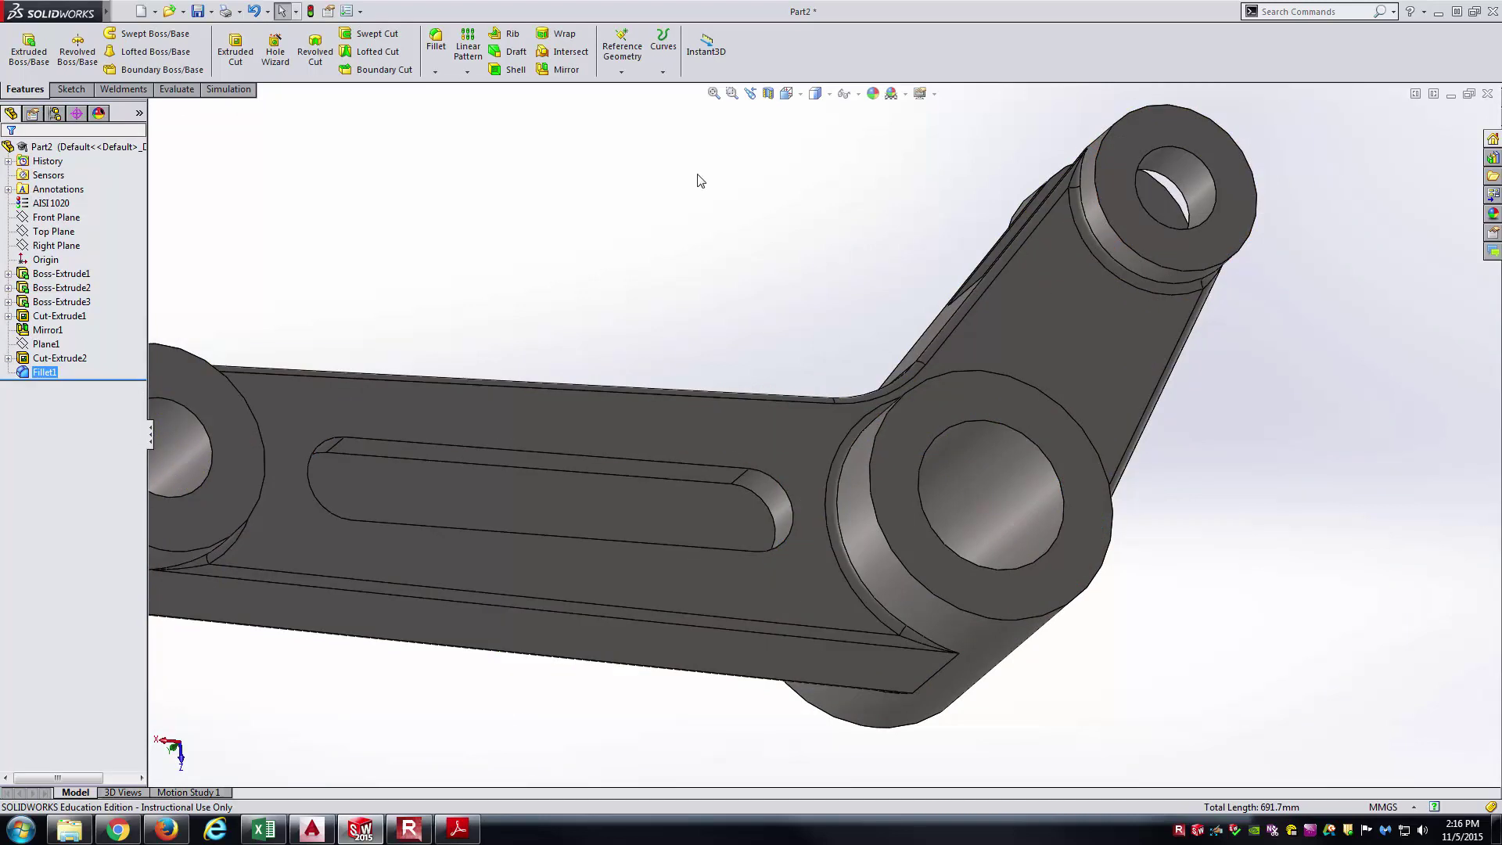
key(f)
middle_drag(701, 185, 797, 319)
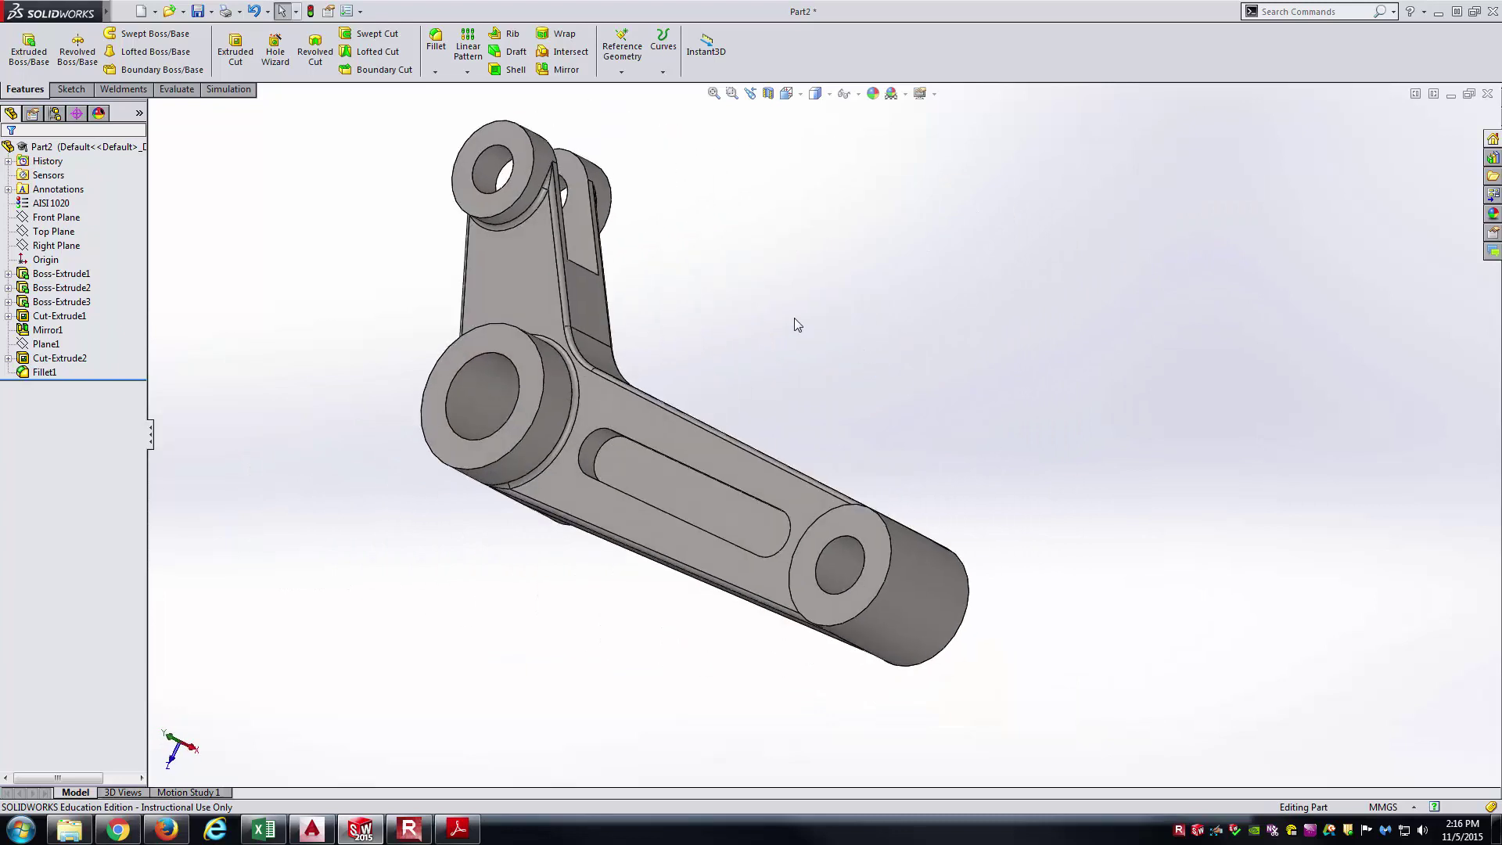
key(ctrl+7)
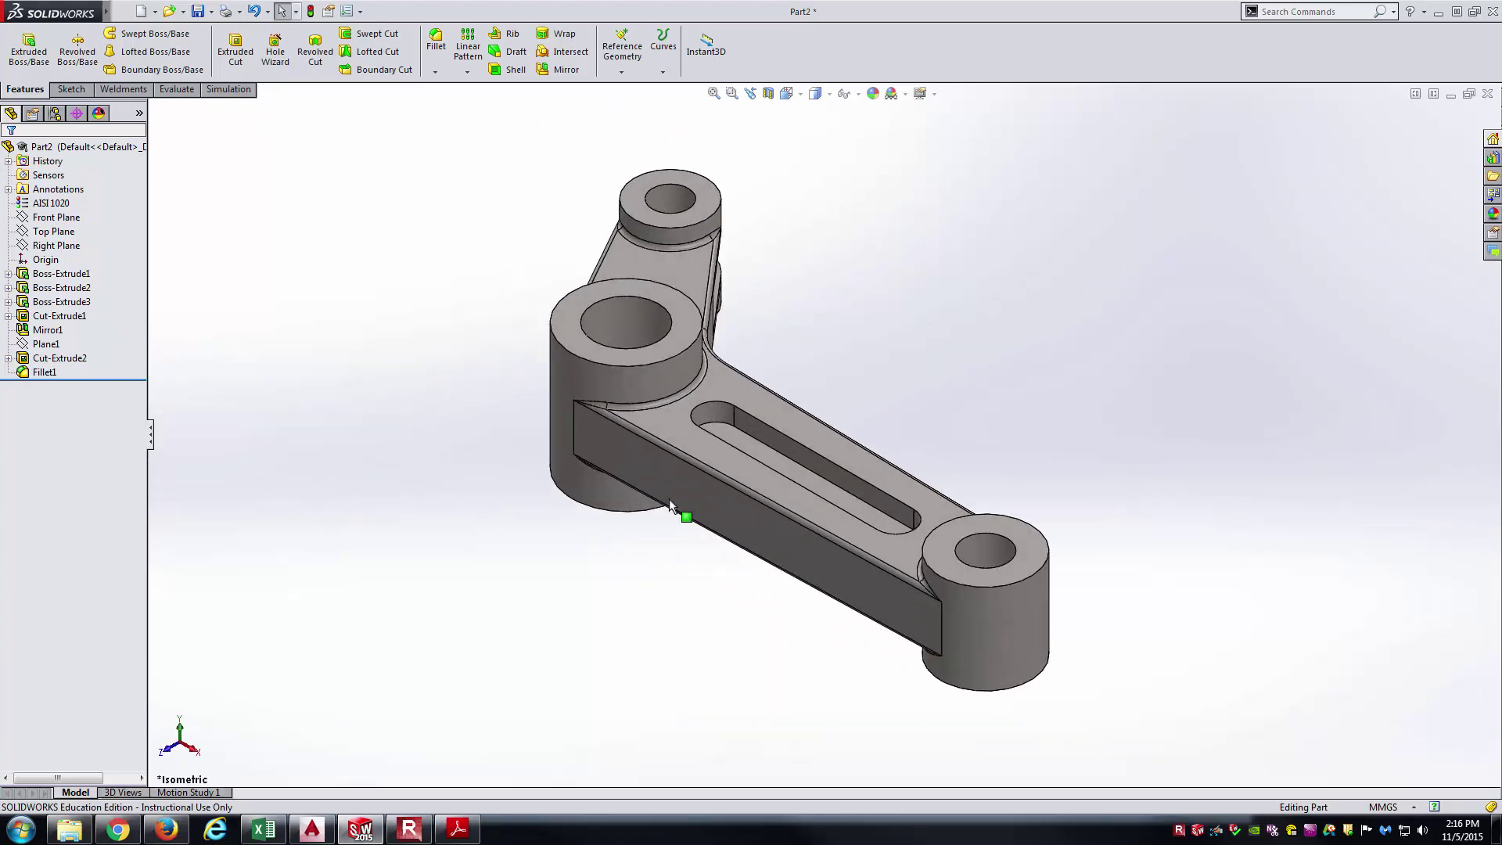
- Compare the part with the PDF drawing and evaluate its mass properties
click(479, 836)
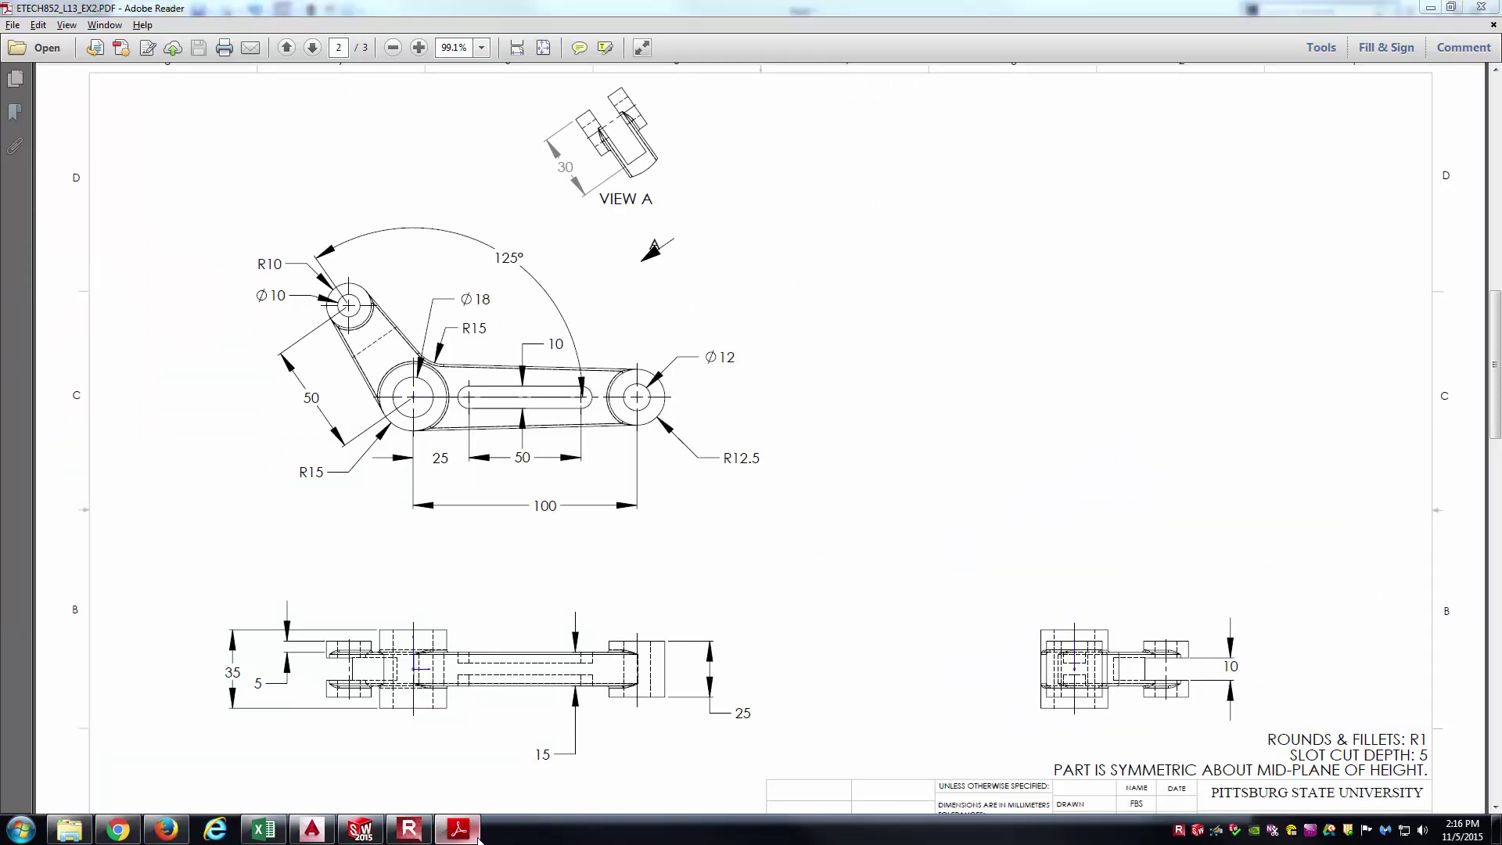
click(479, 835)
click(175, 91)
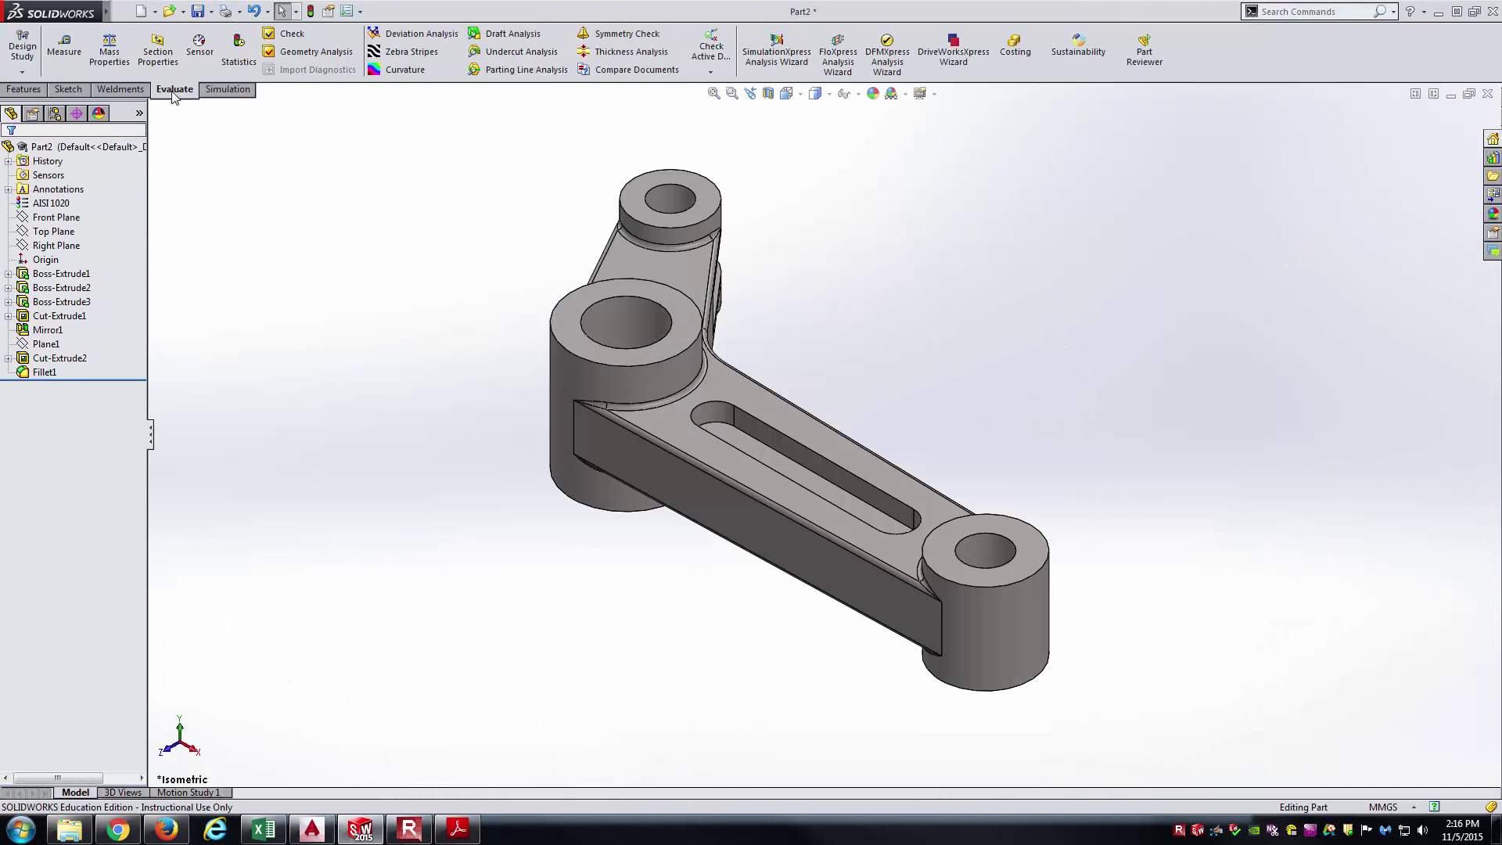
click(109, 51)
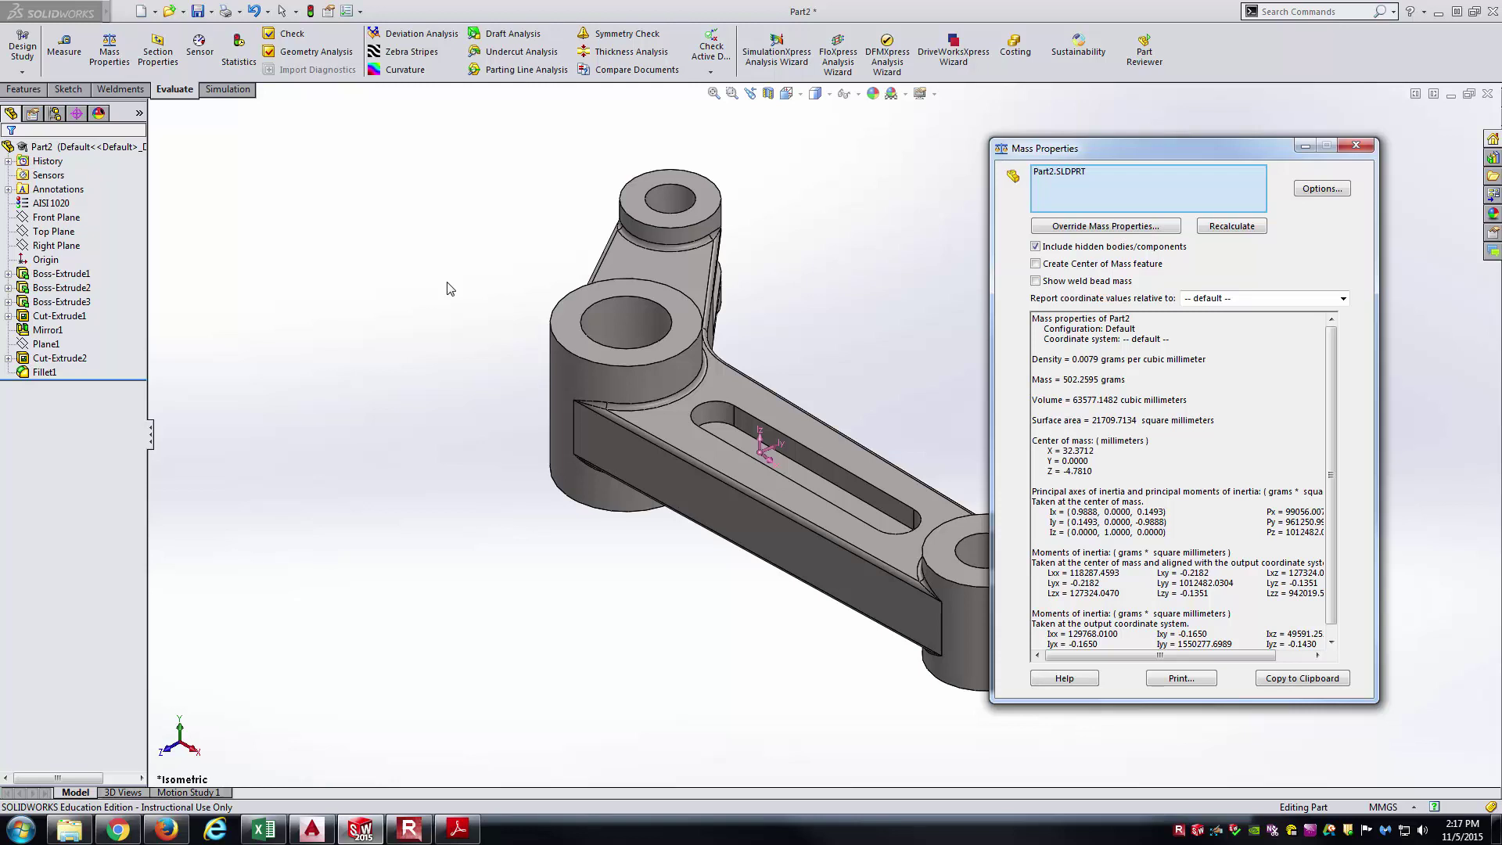
click(1356, 146)
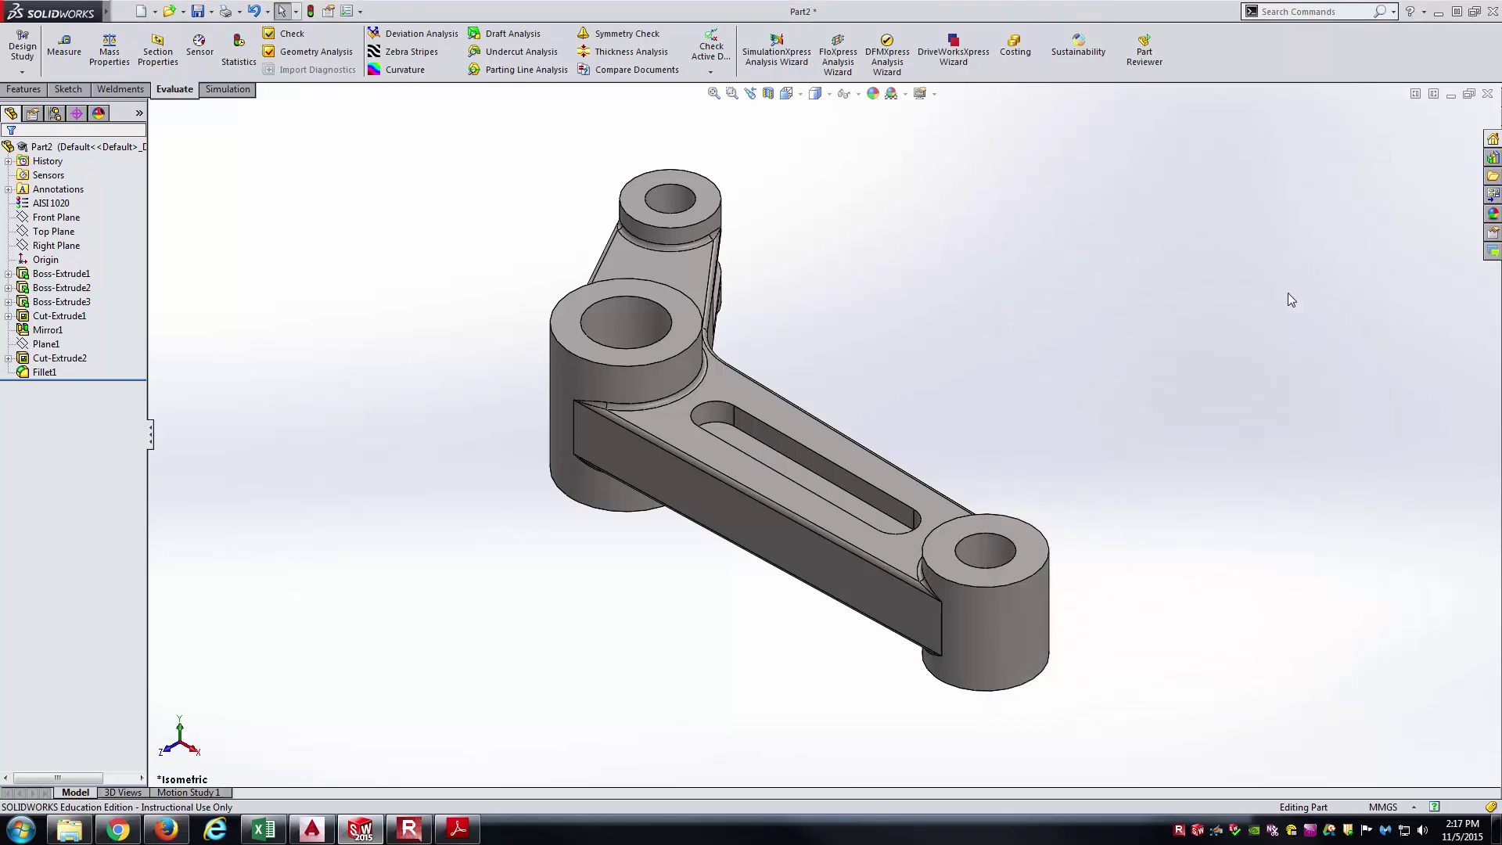
- Examine the bell crank Config A sheet on page 3 of the PDF drawing
click(460, 828)
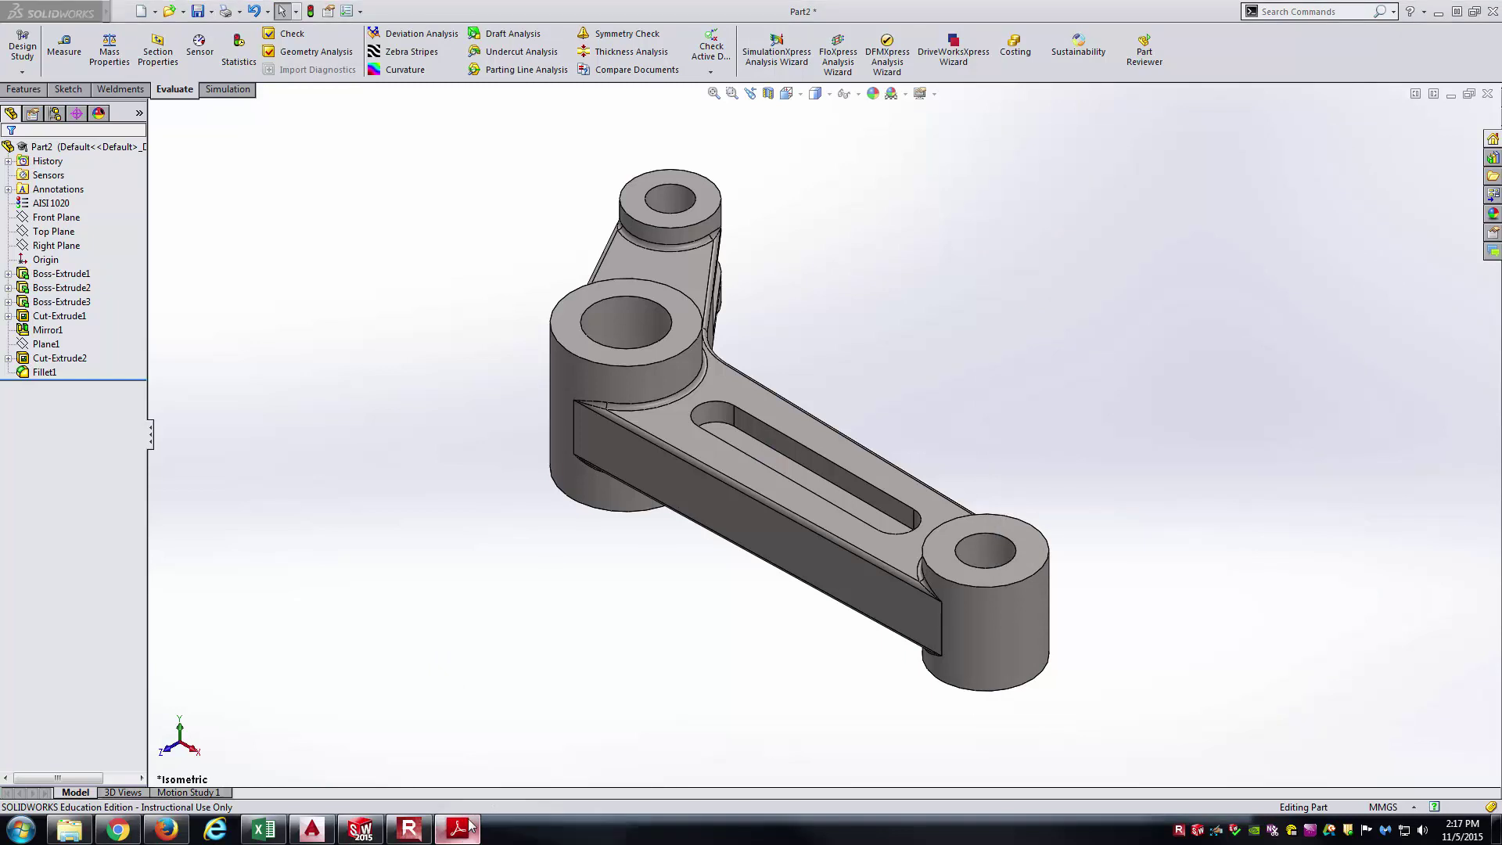
scroll(644, 449, down, 2)
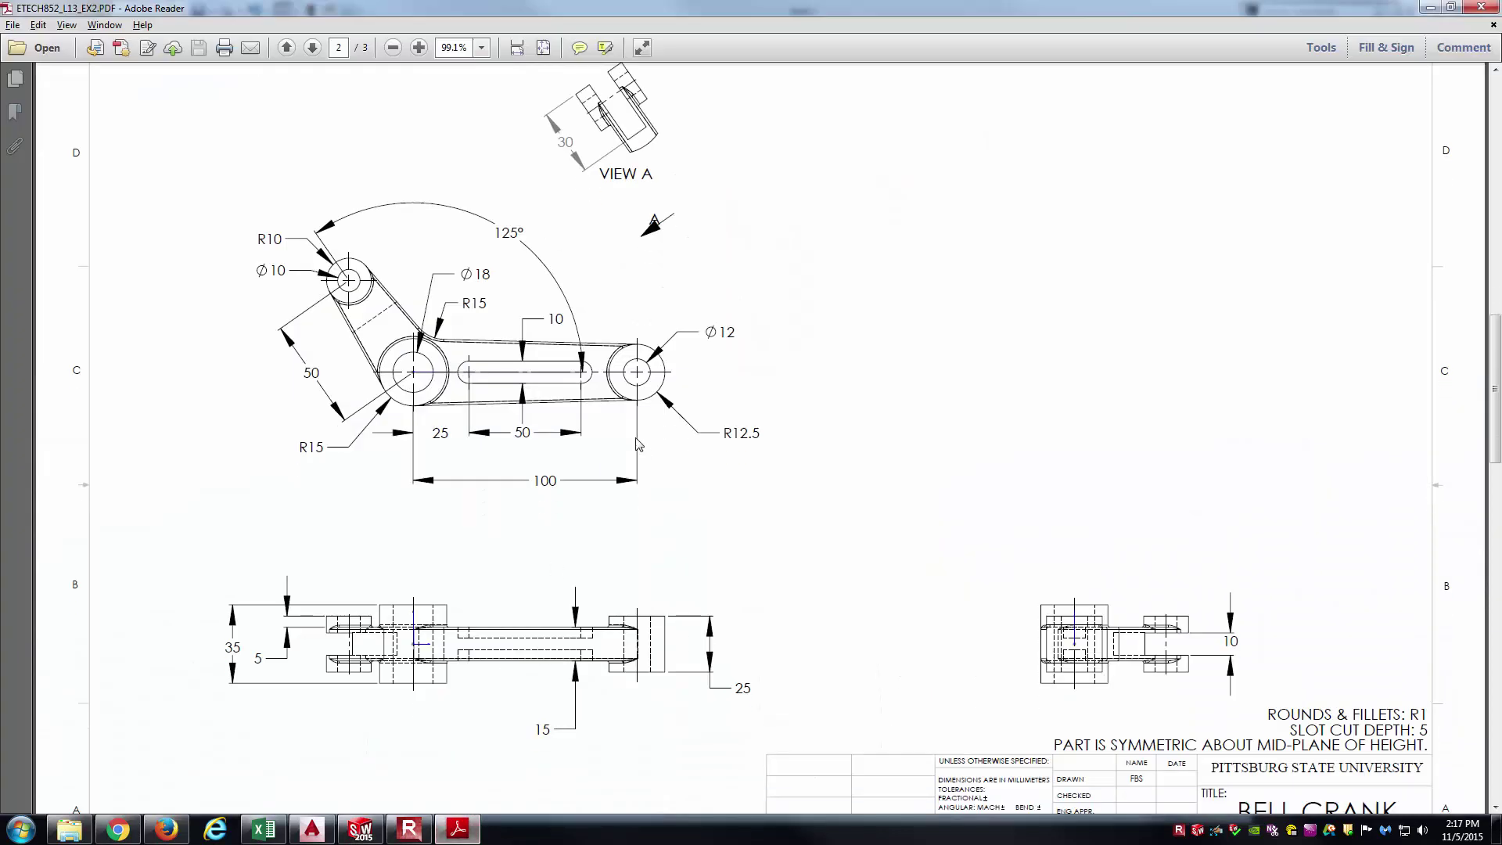
key(ctrl+0)
scroll(639, 438, down, 2)
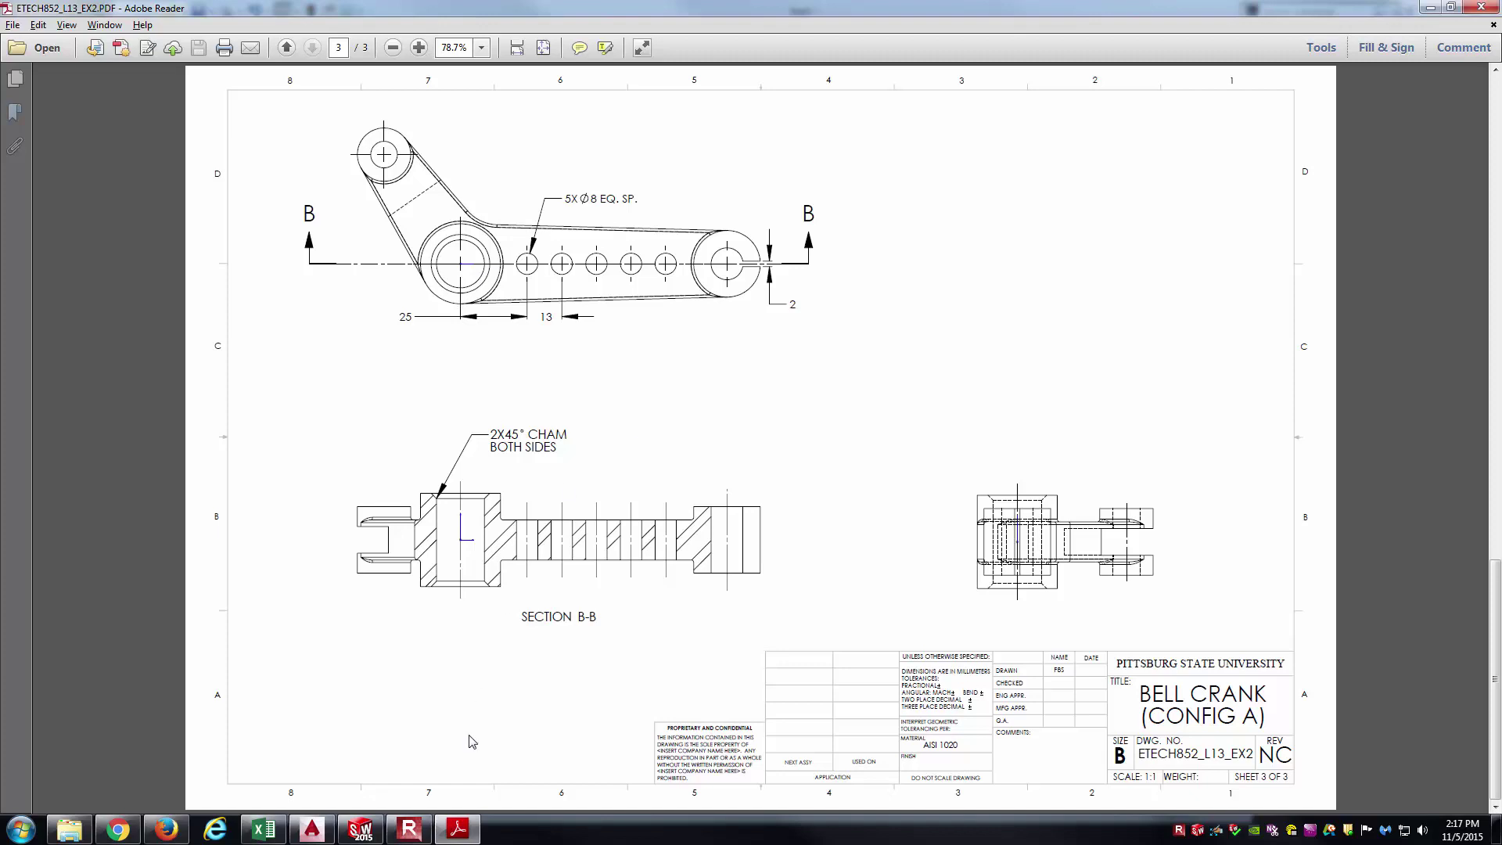
- Back in SOLIDWORKS, add a configuration named Config. A and link display states to configurations
click(360, 829)
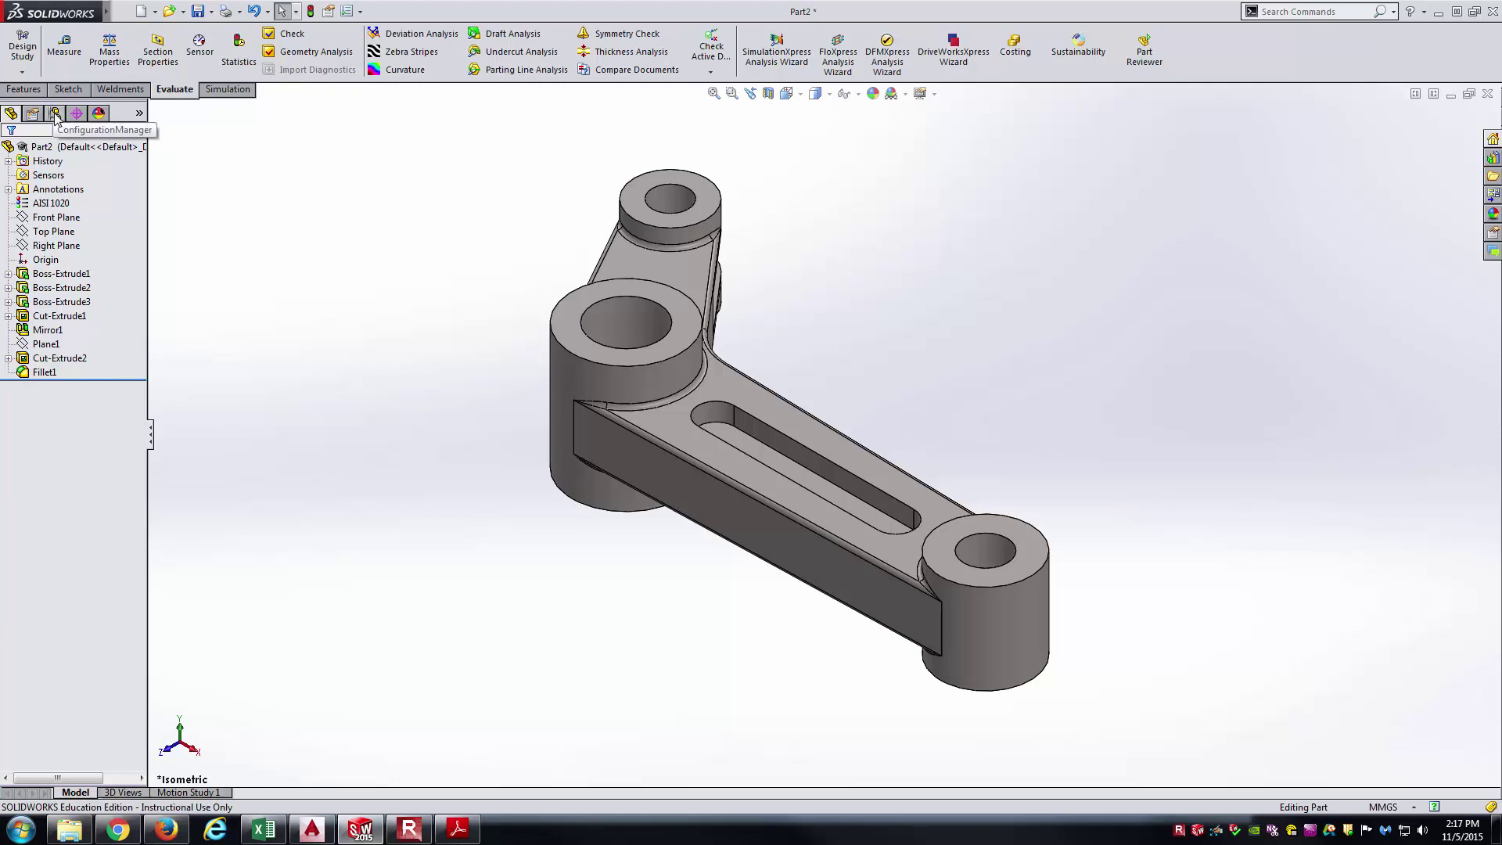
click(55, 115)
right_click(67, 150)
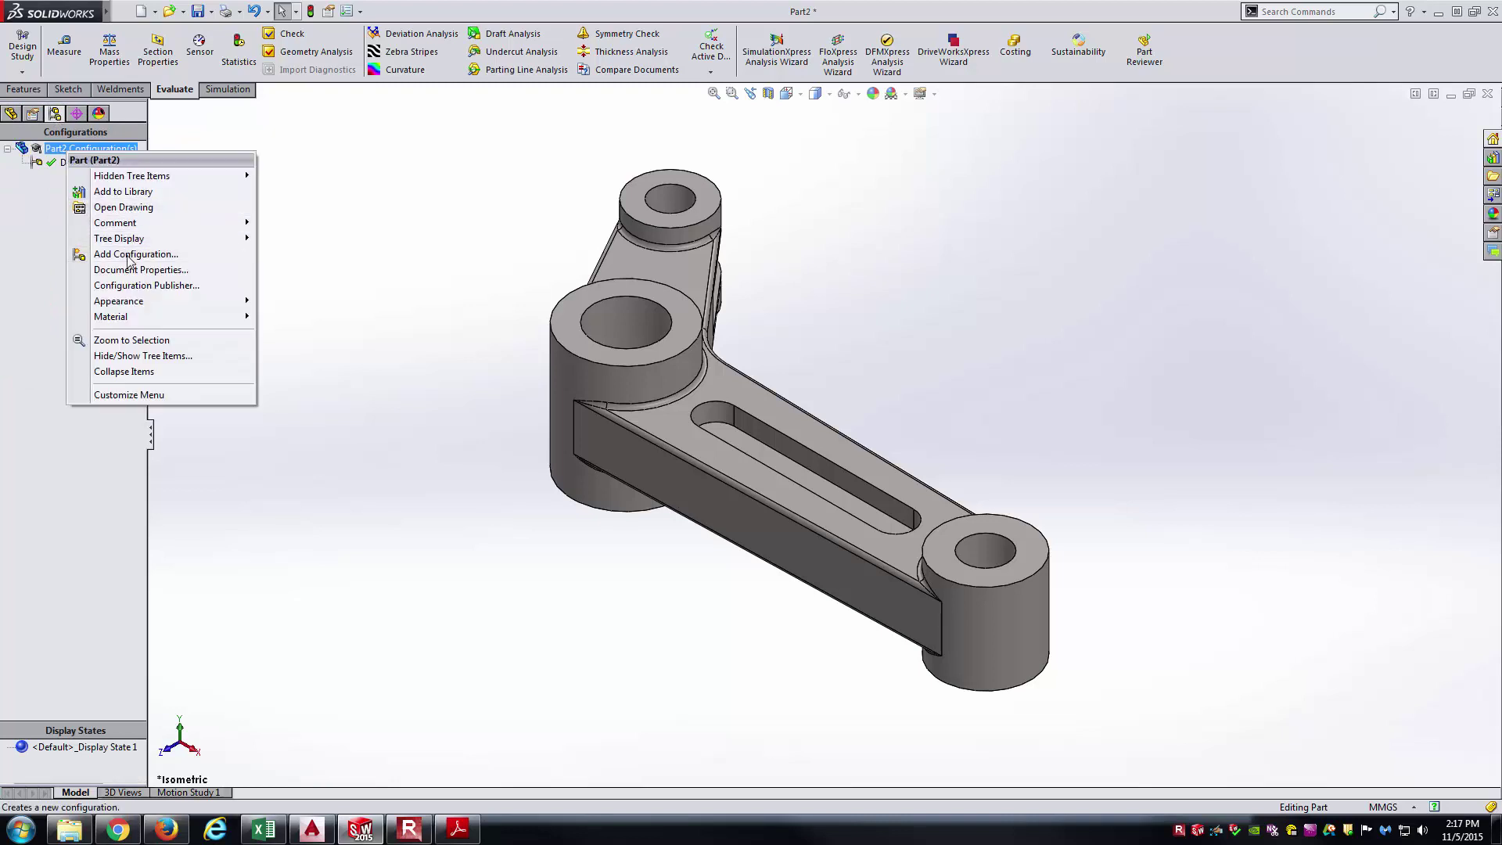
click(130, 256)
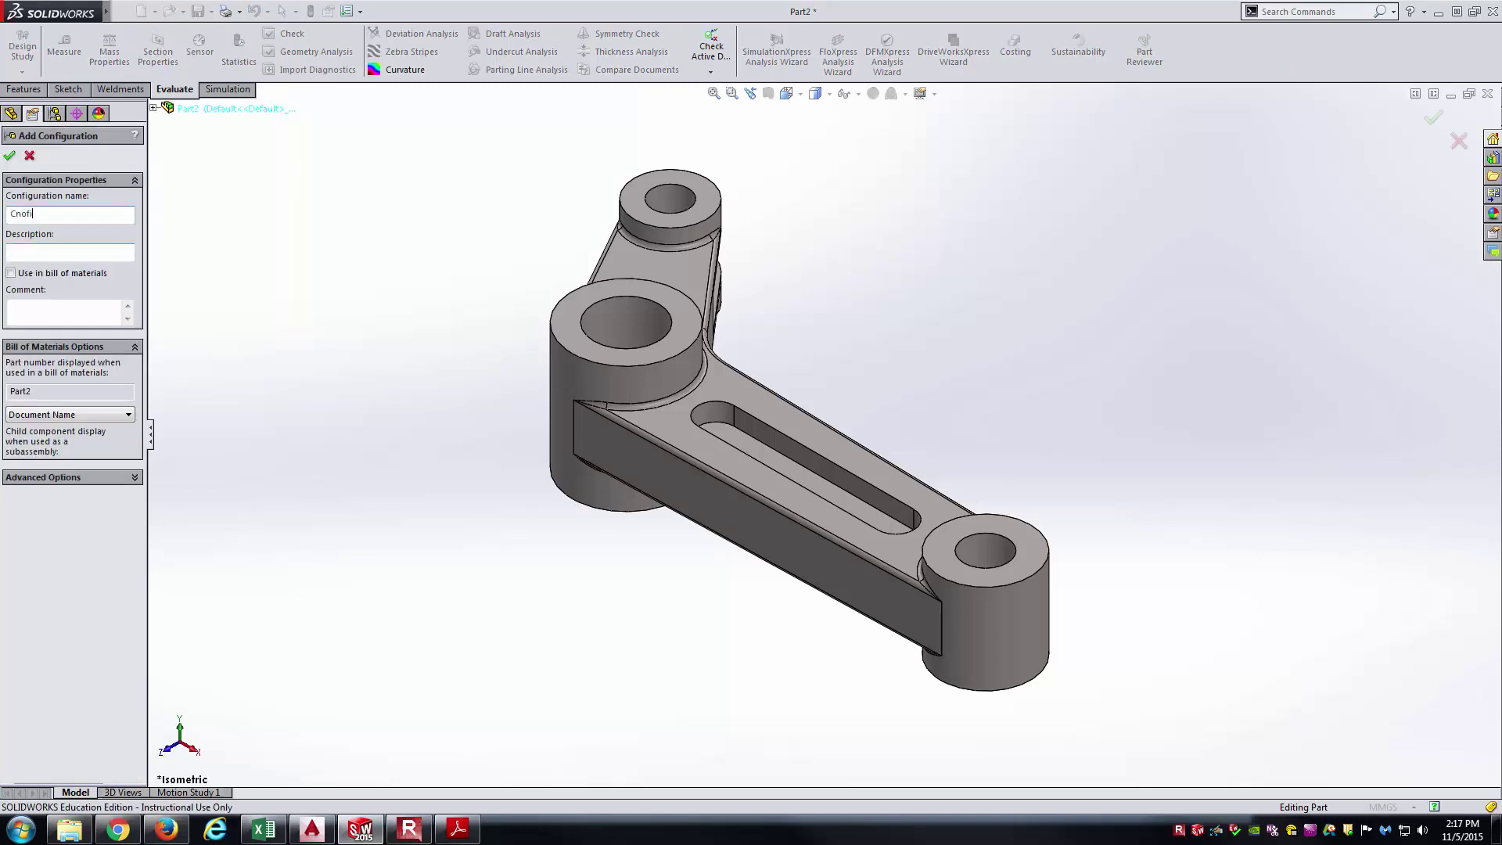
text(Config. A)
key(Return)
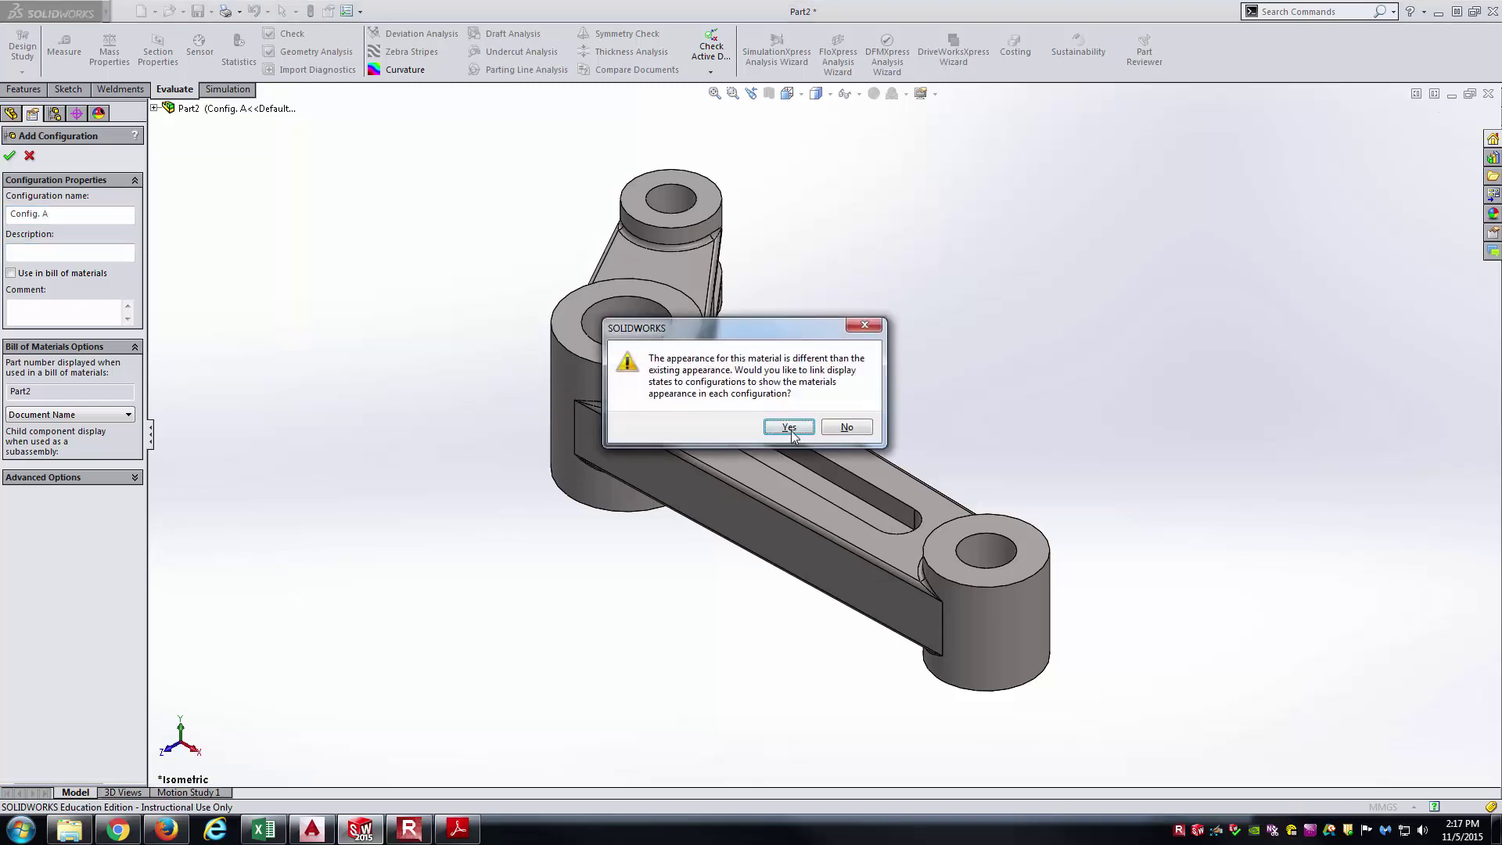
click(791, 433)
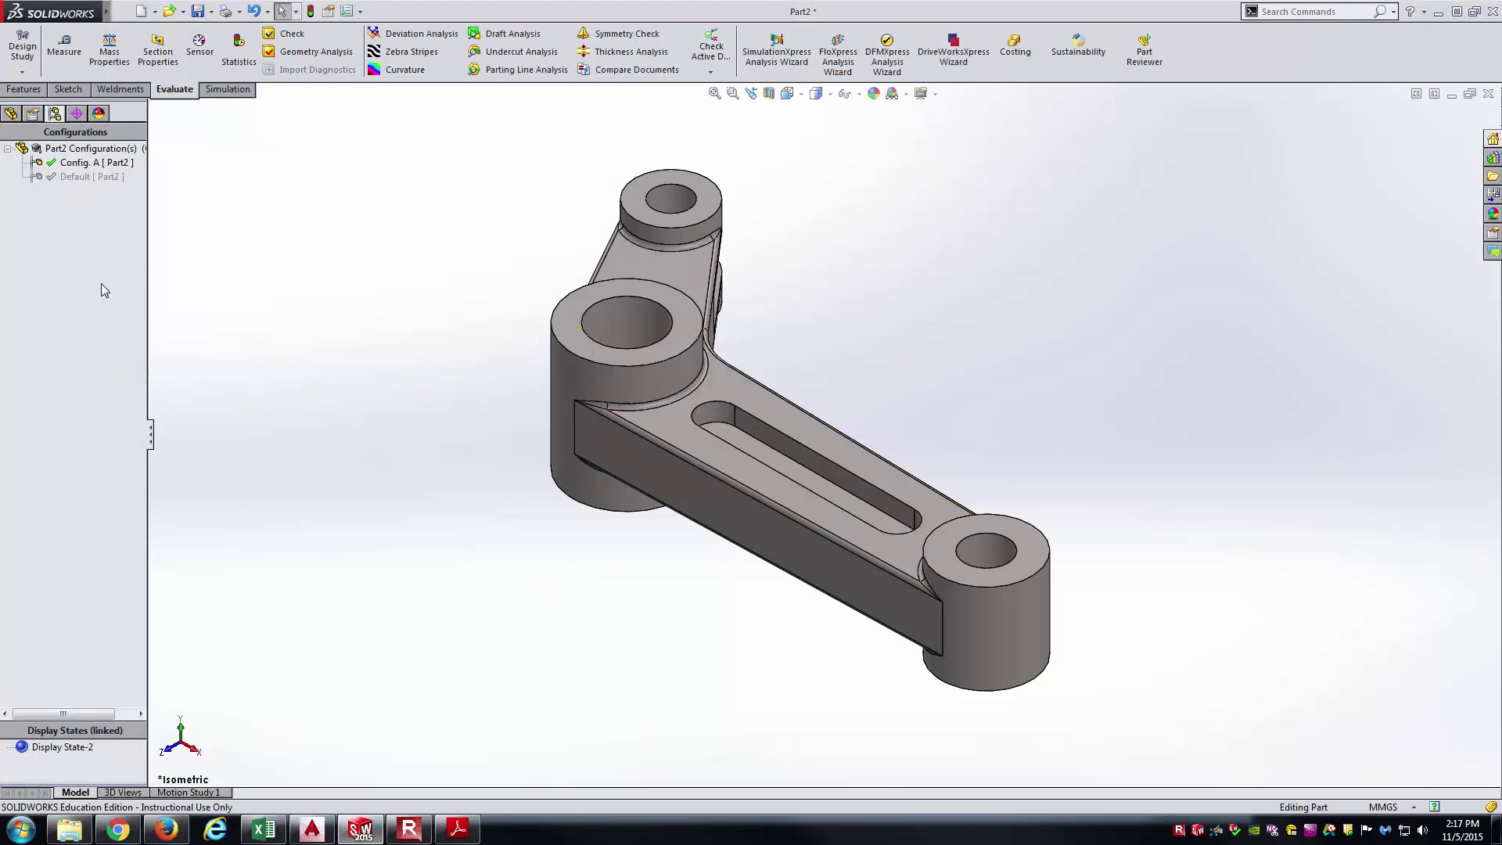
- Configure the long arm's slot cut so that it is suppressed in Config. A only
click(11, 114)
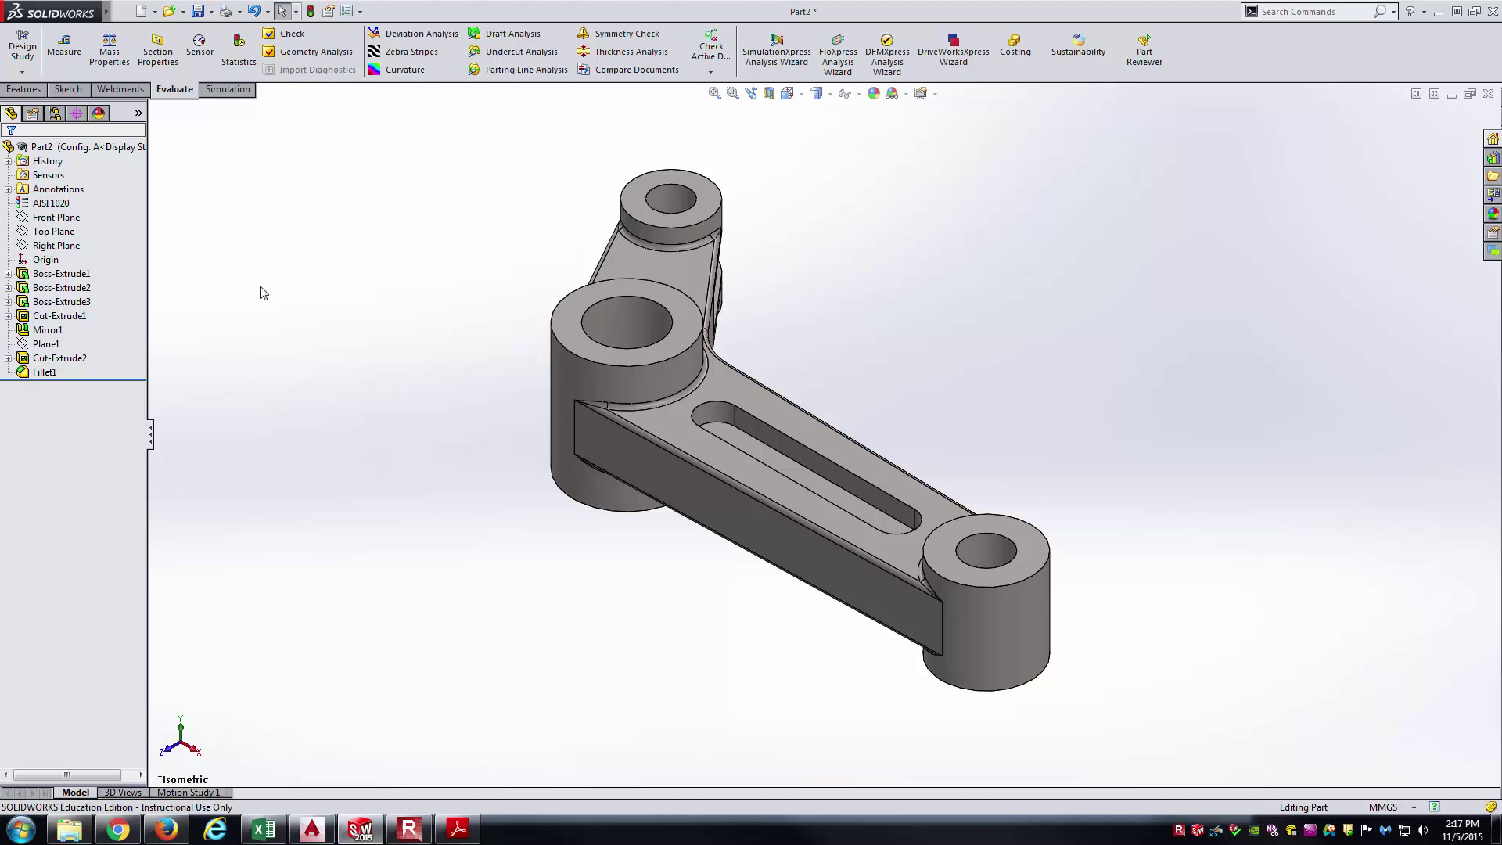
right_click(60, 317)
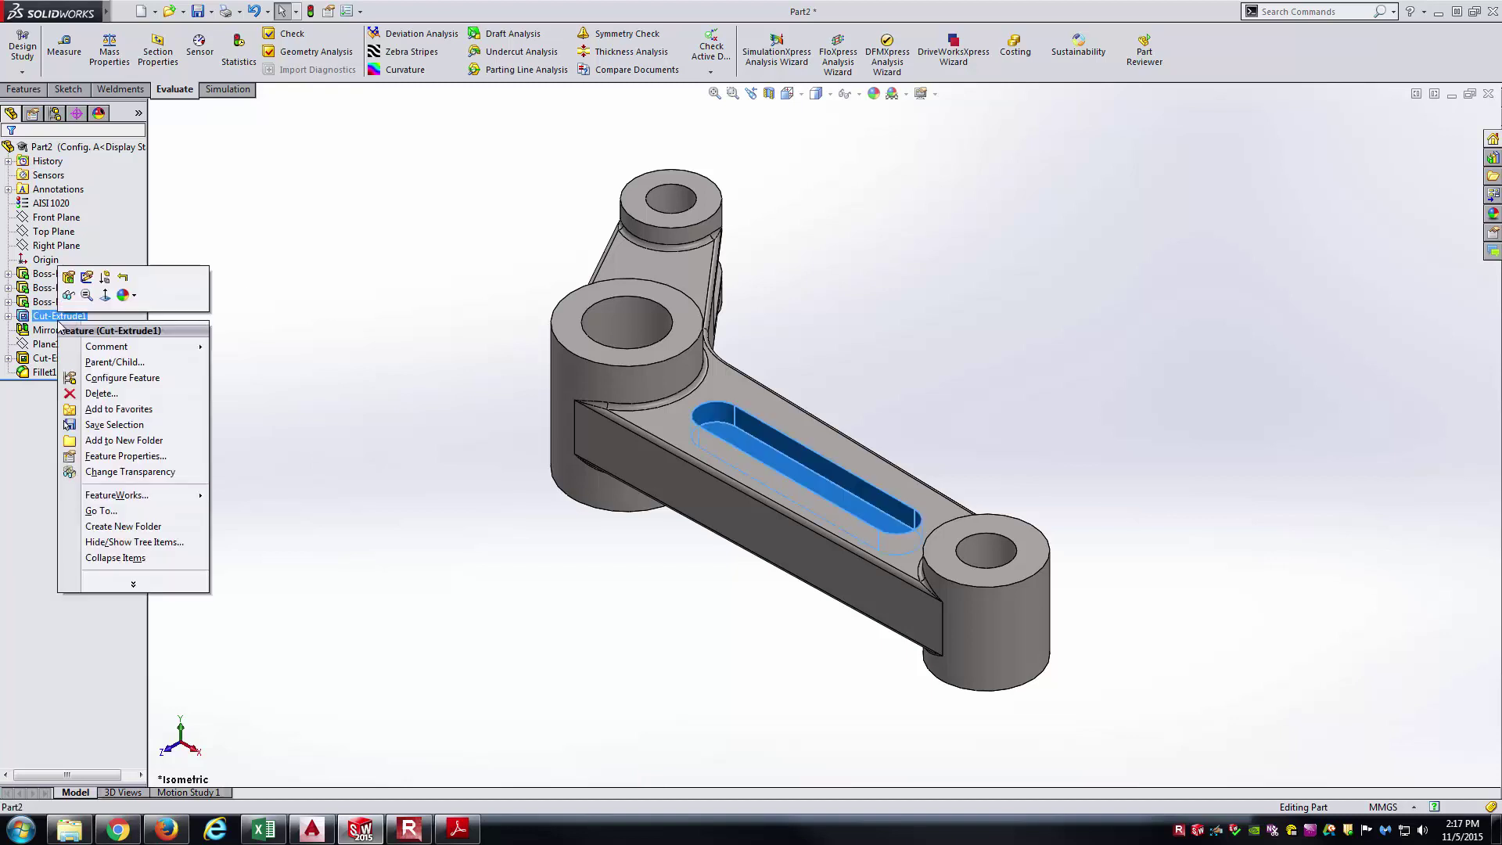
click(113, 379)
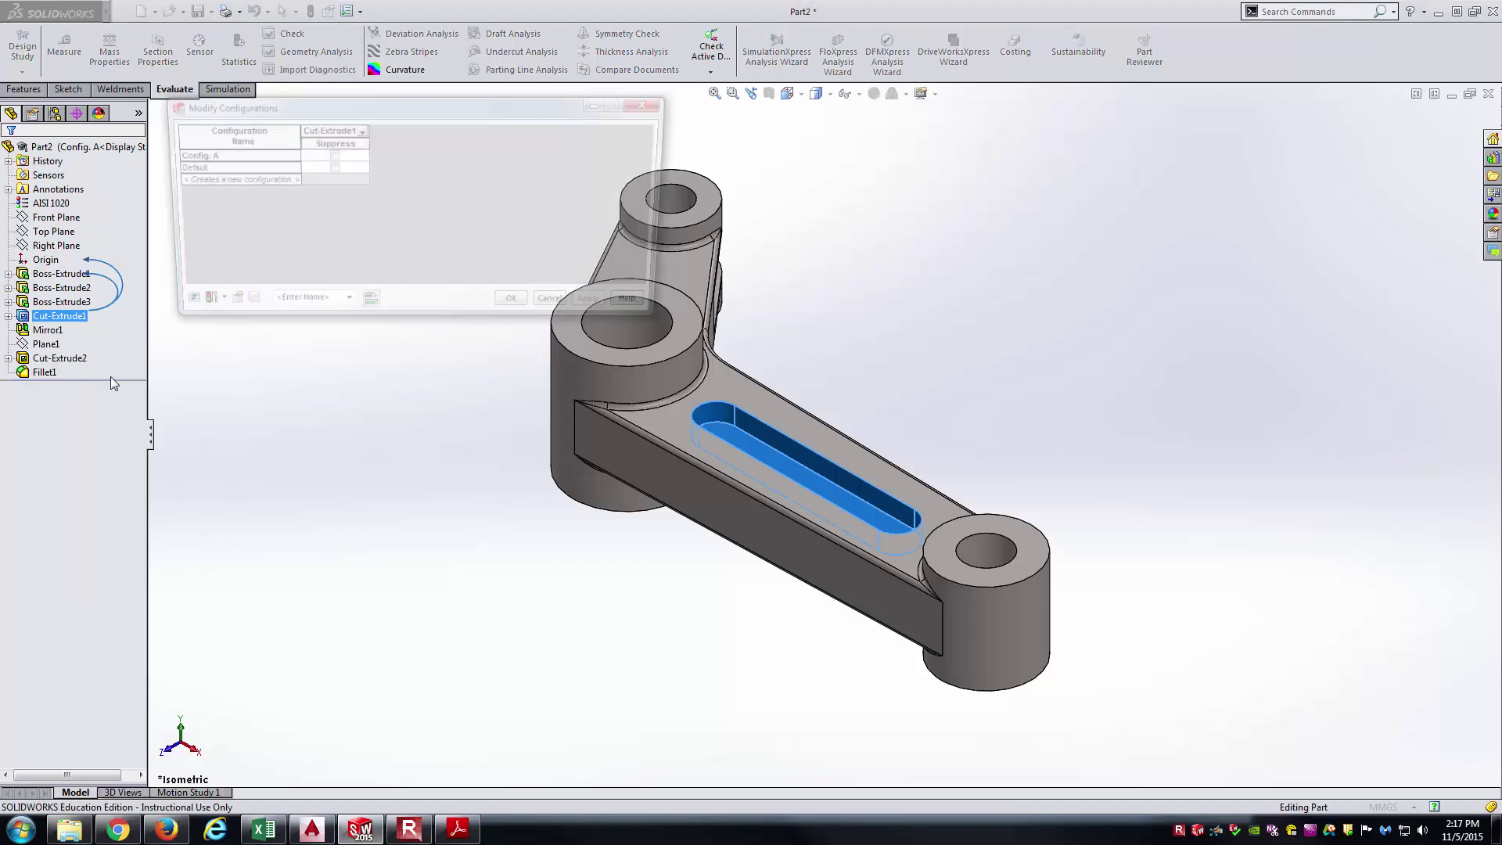
click(329, 155)
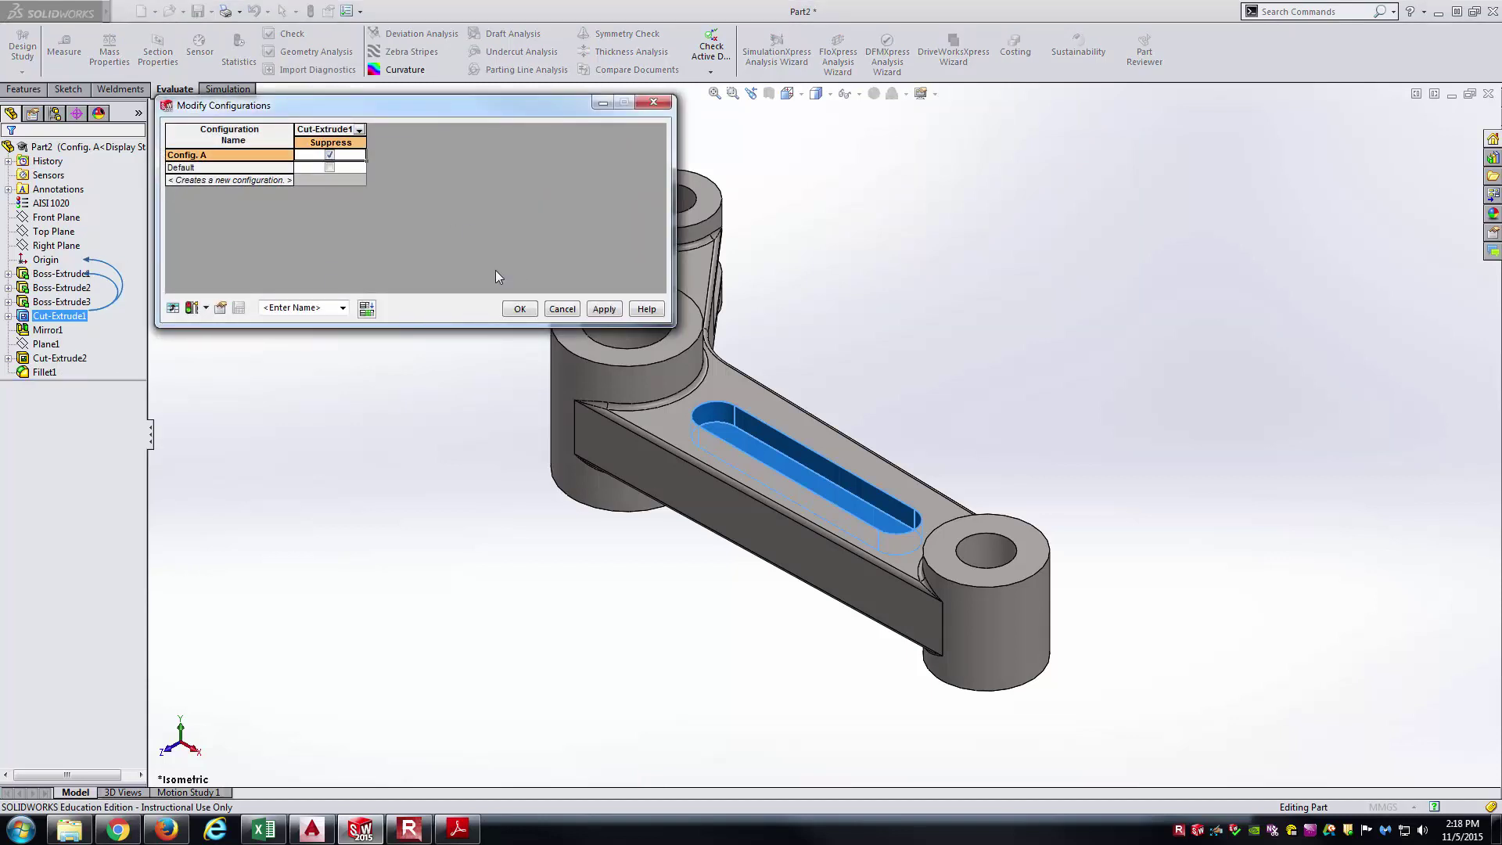
click(521, 310)
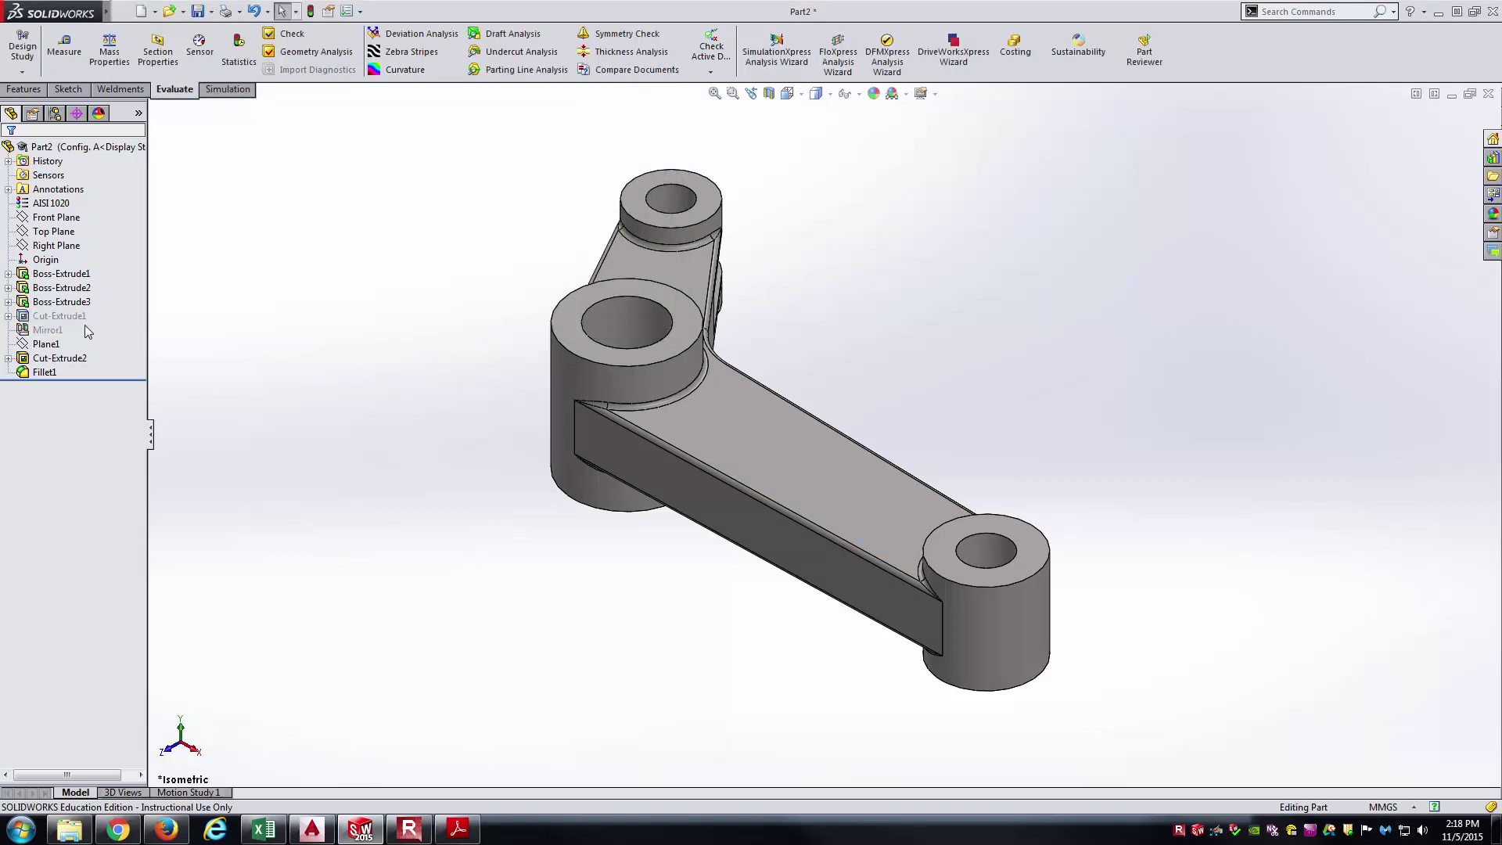
mouse_move(79, 322)
- Sketch a circle of about 5.4 mm radius on the upper arm face, centred about 23.4 mm along the long arm from the origin
click(761, 429)
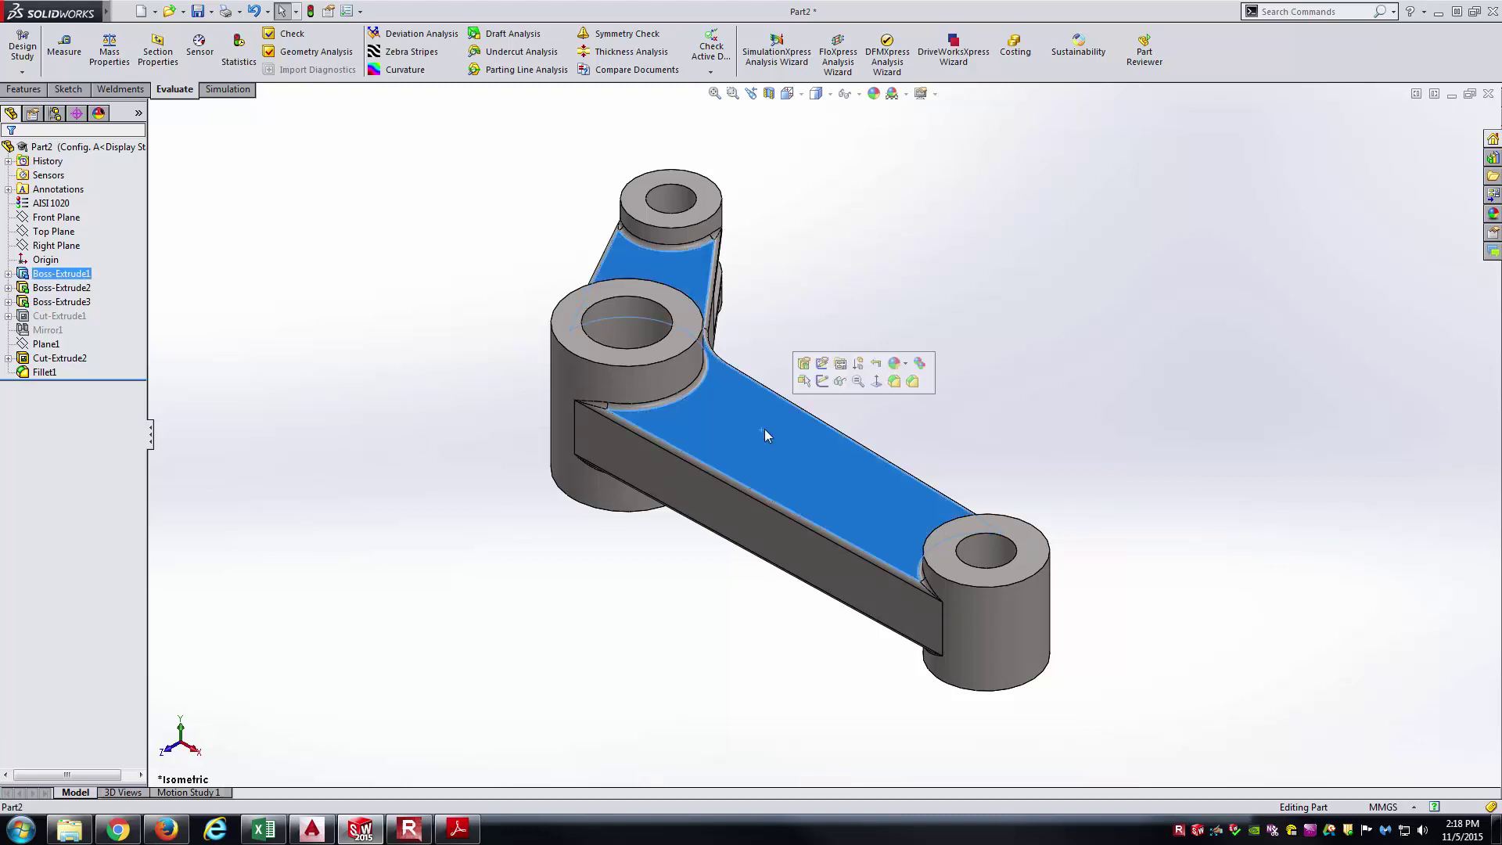
click(821, 381)
click(787, 93)
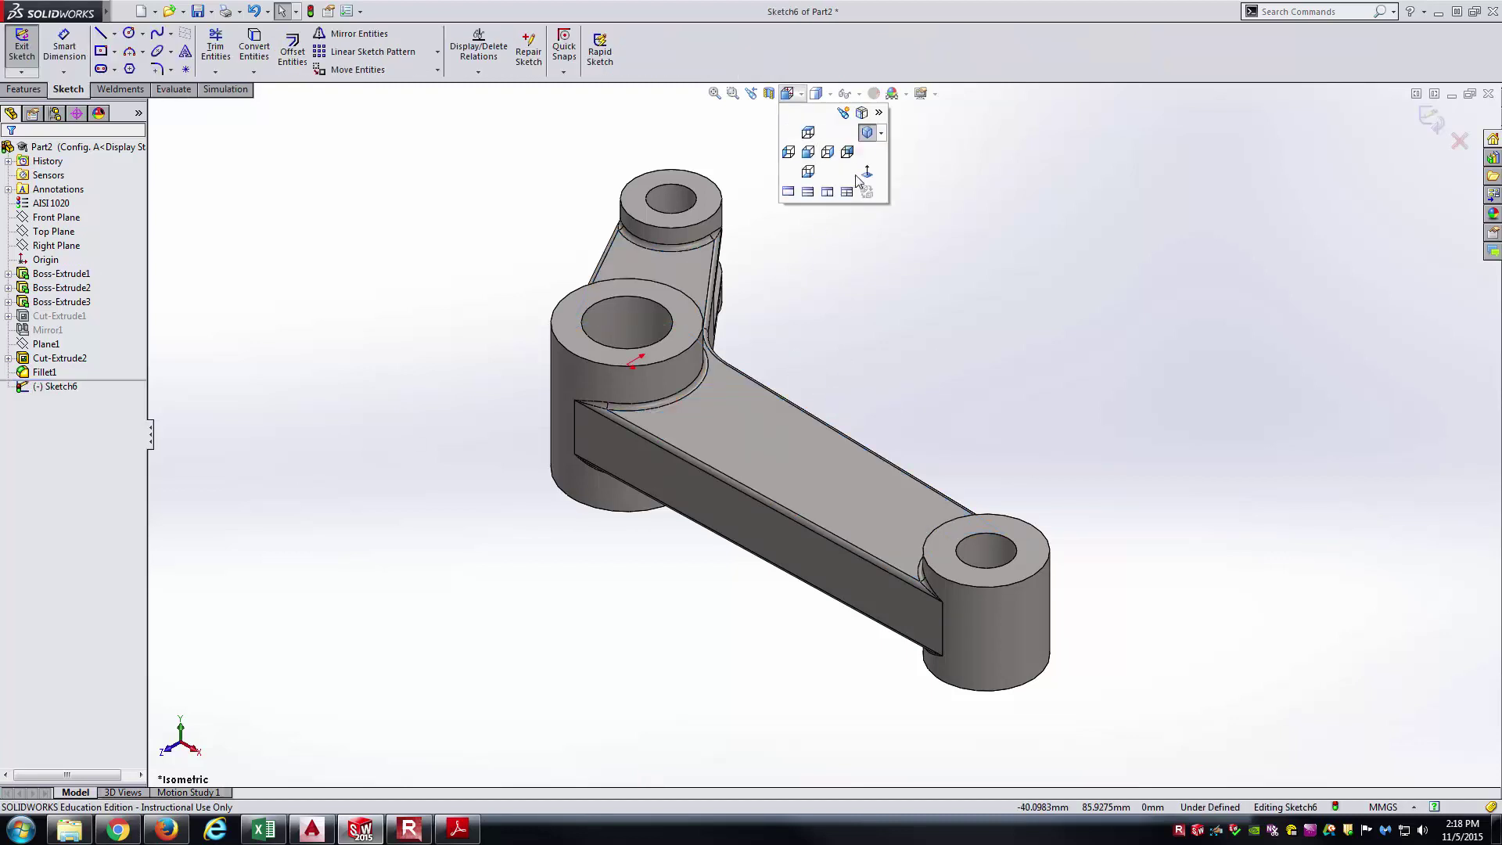
click(866, 171)
right_drag(836, 196, 817, 349)
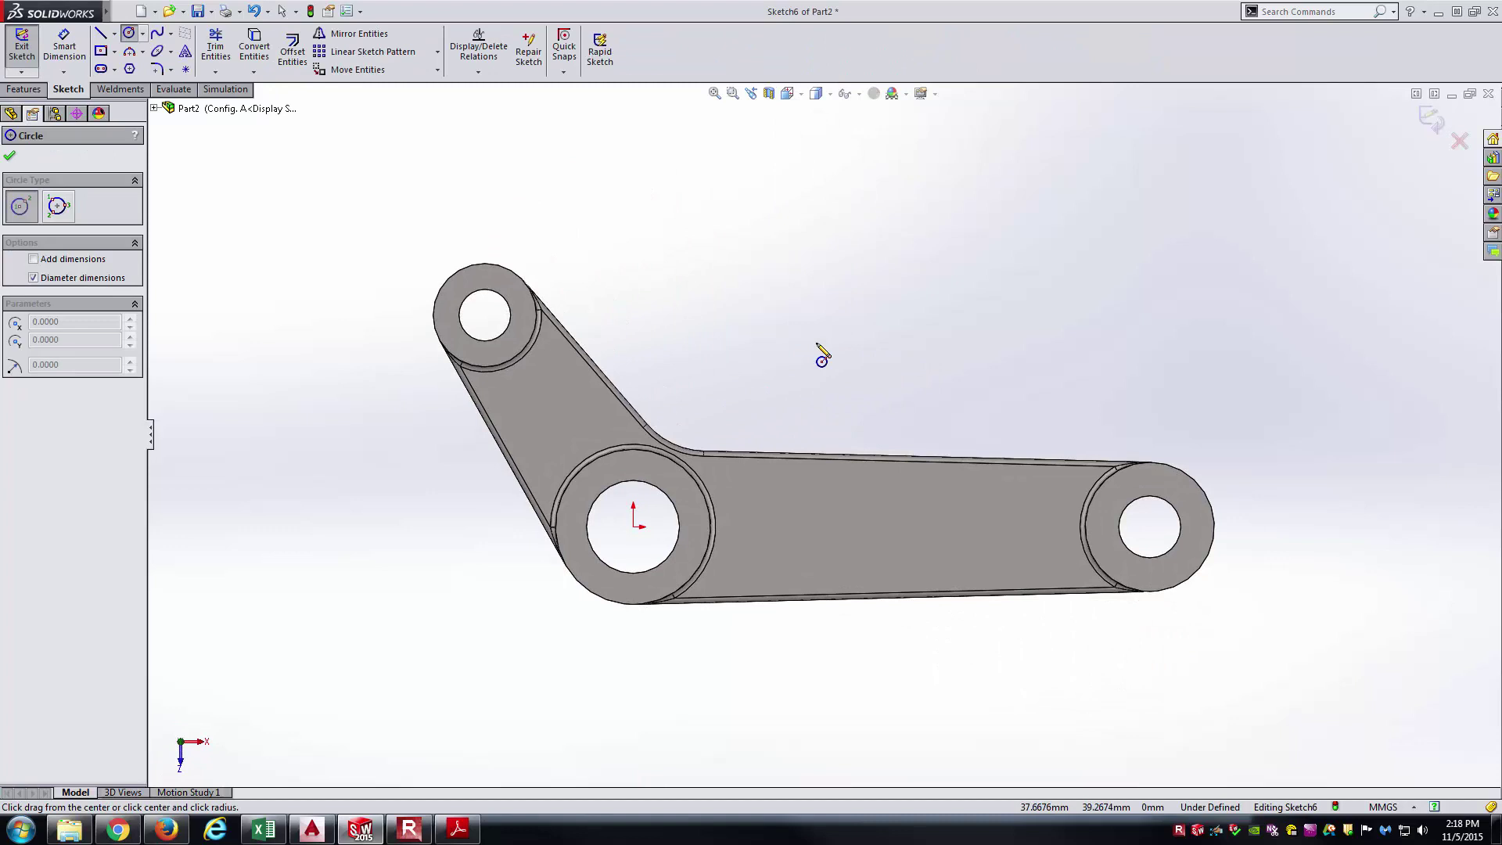
click(755, 526)
click(768, 503)
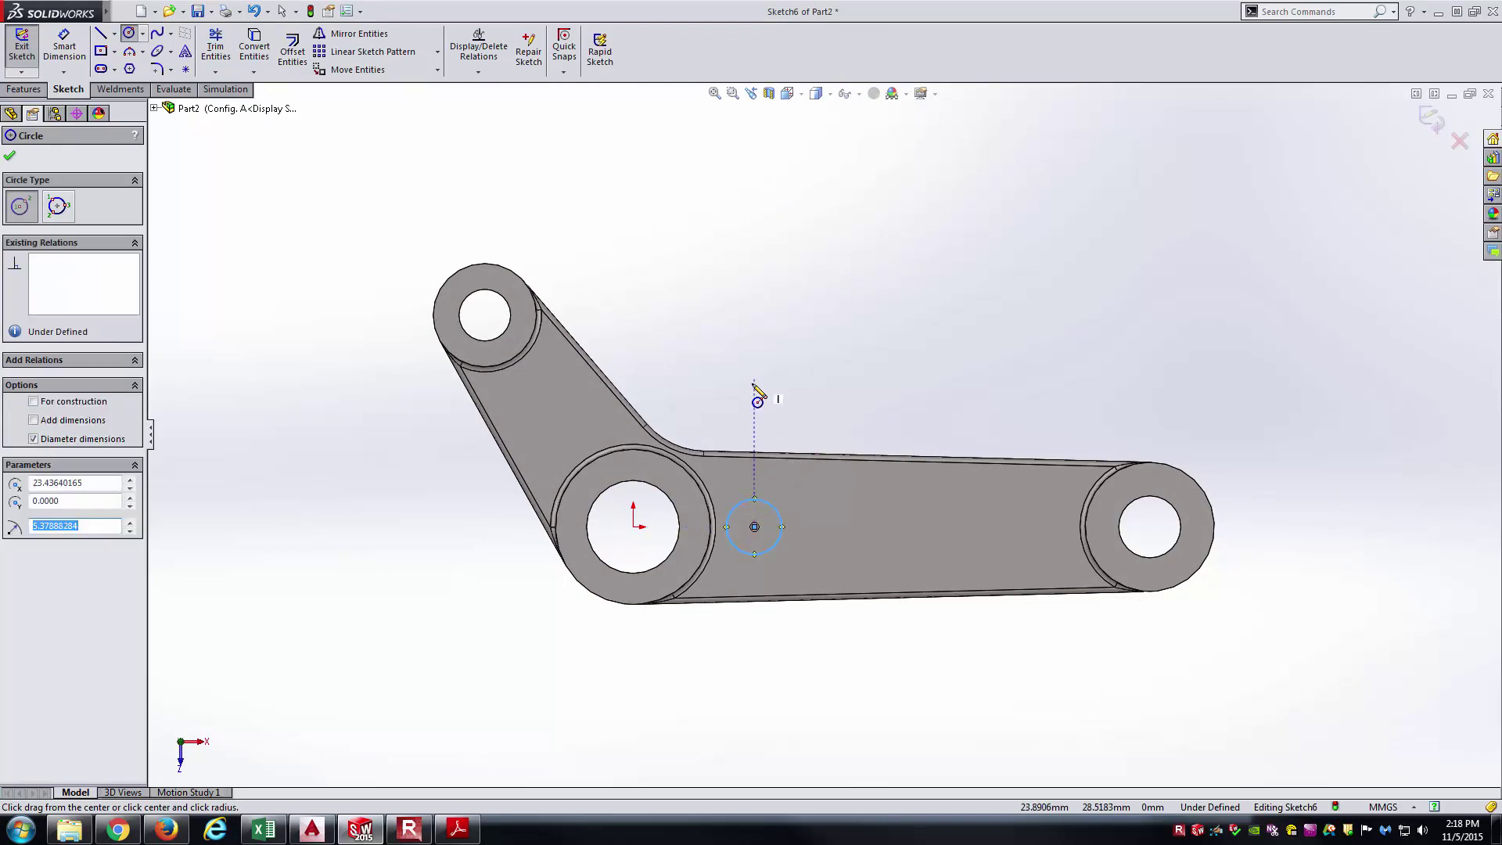
key(Escape)
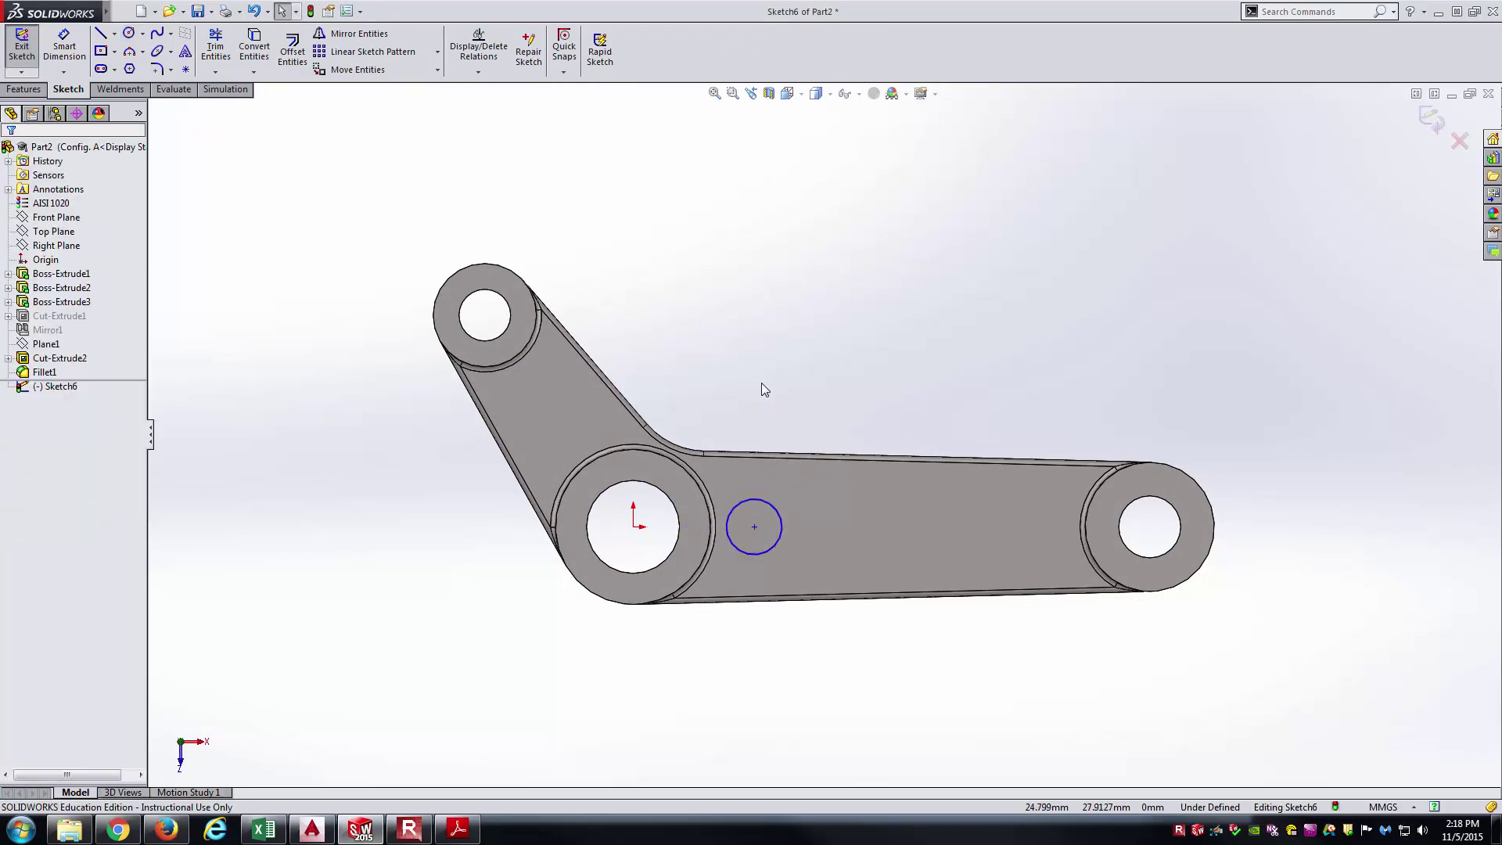
- Make the circle's centre horizontal with the origin, and consult the equally spaced hole callout in the PDF drawing
key(alt+Tab)
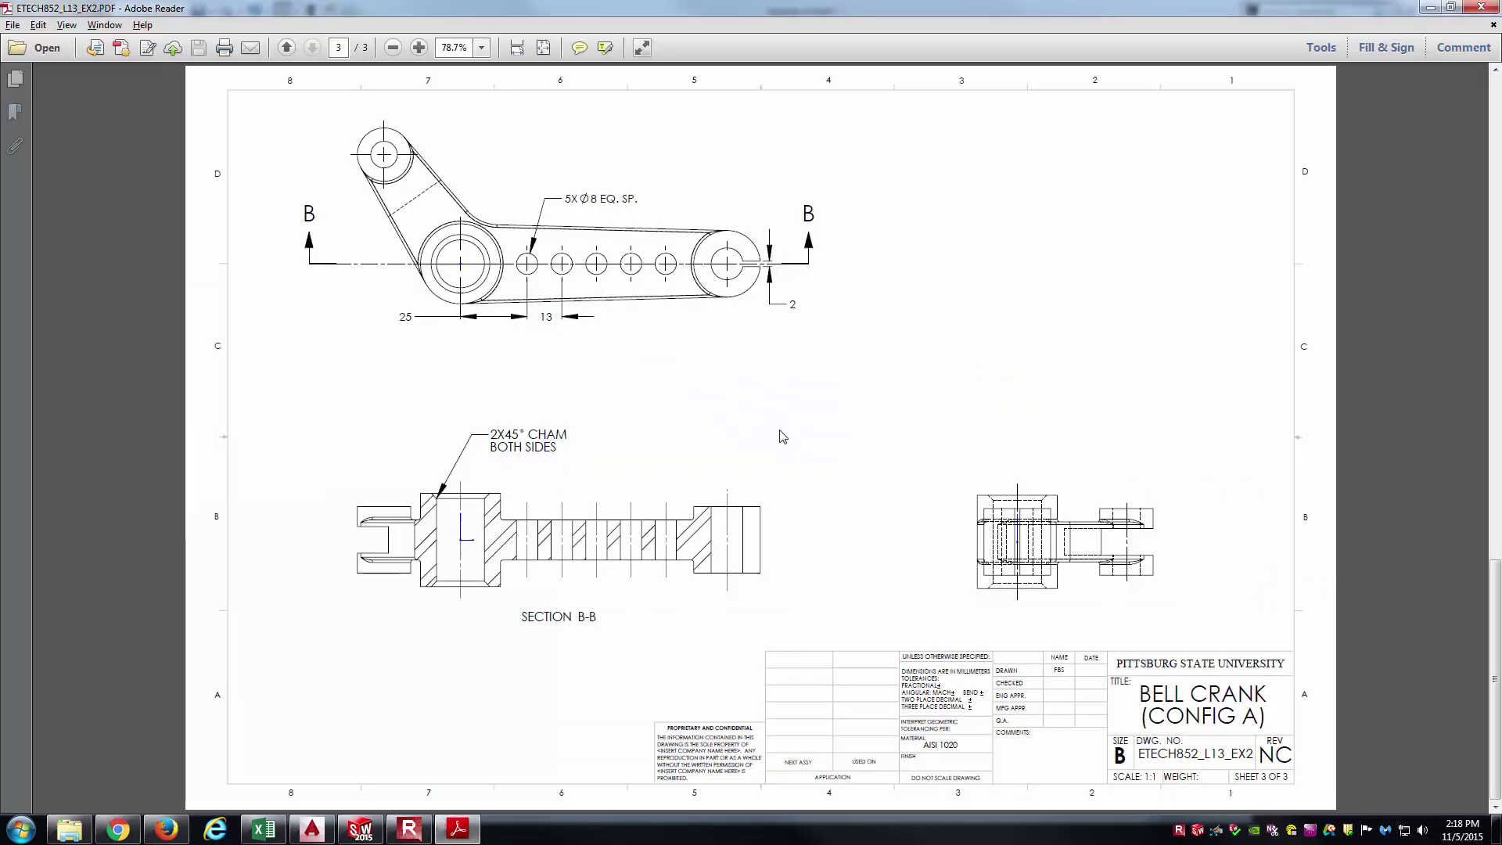
key(alt+Tab)
click(634, 527)
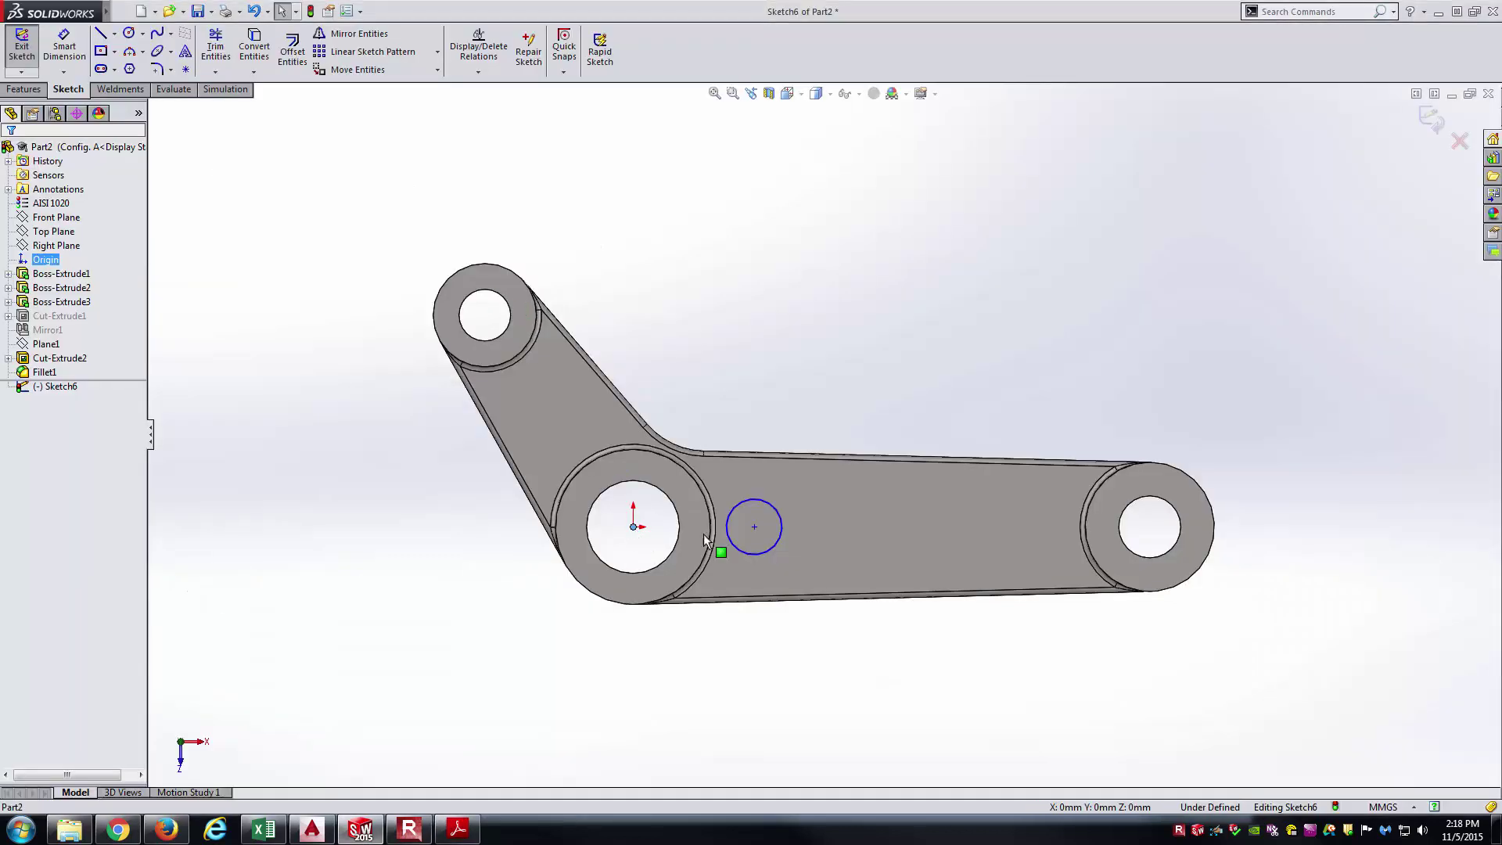
ctrl+click(754, 526)
click(796, 465)
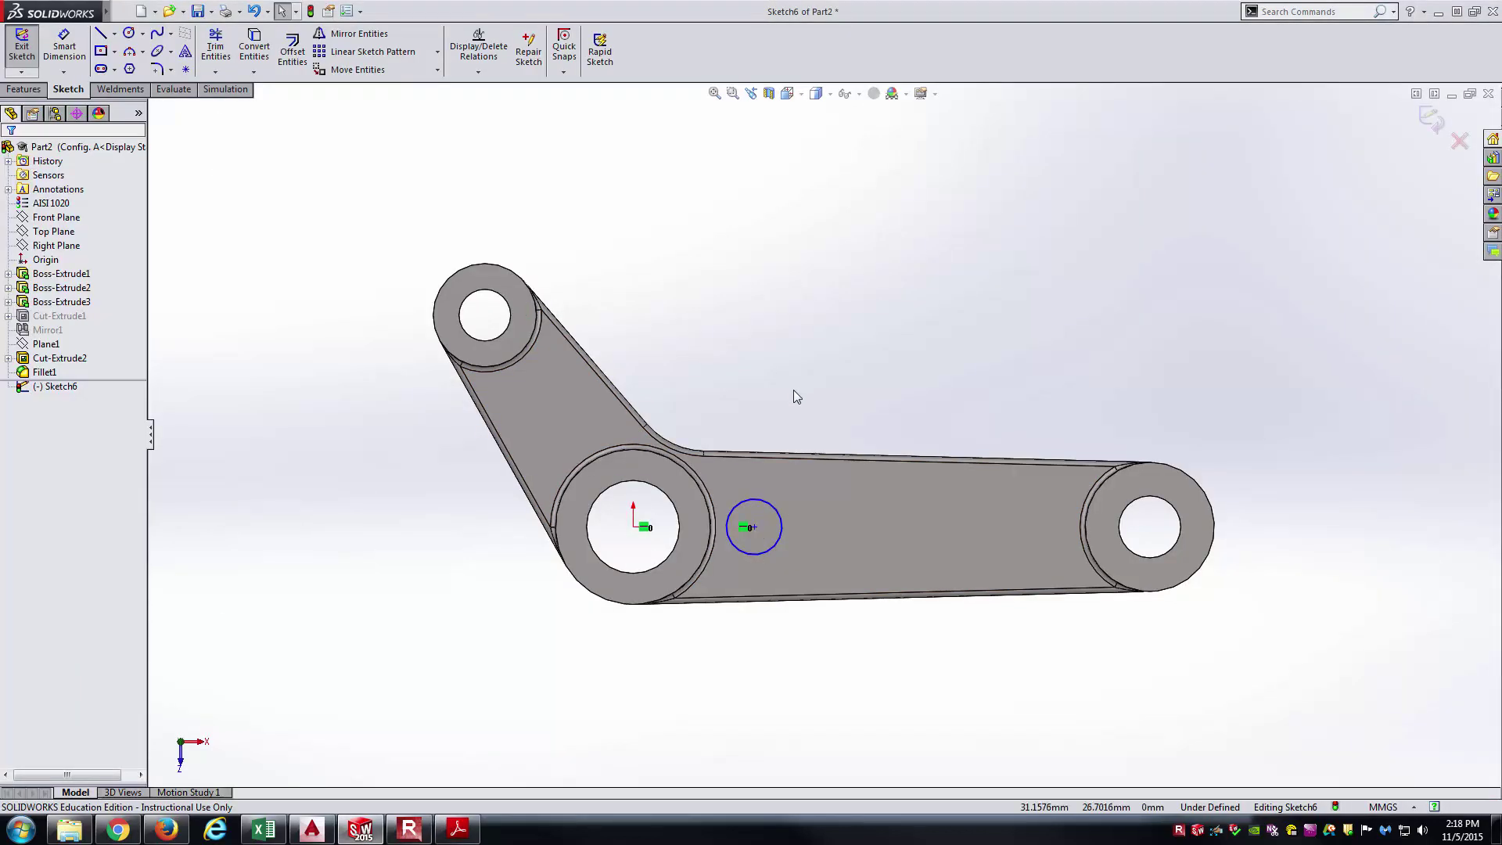
key(alt+Tab)
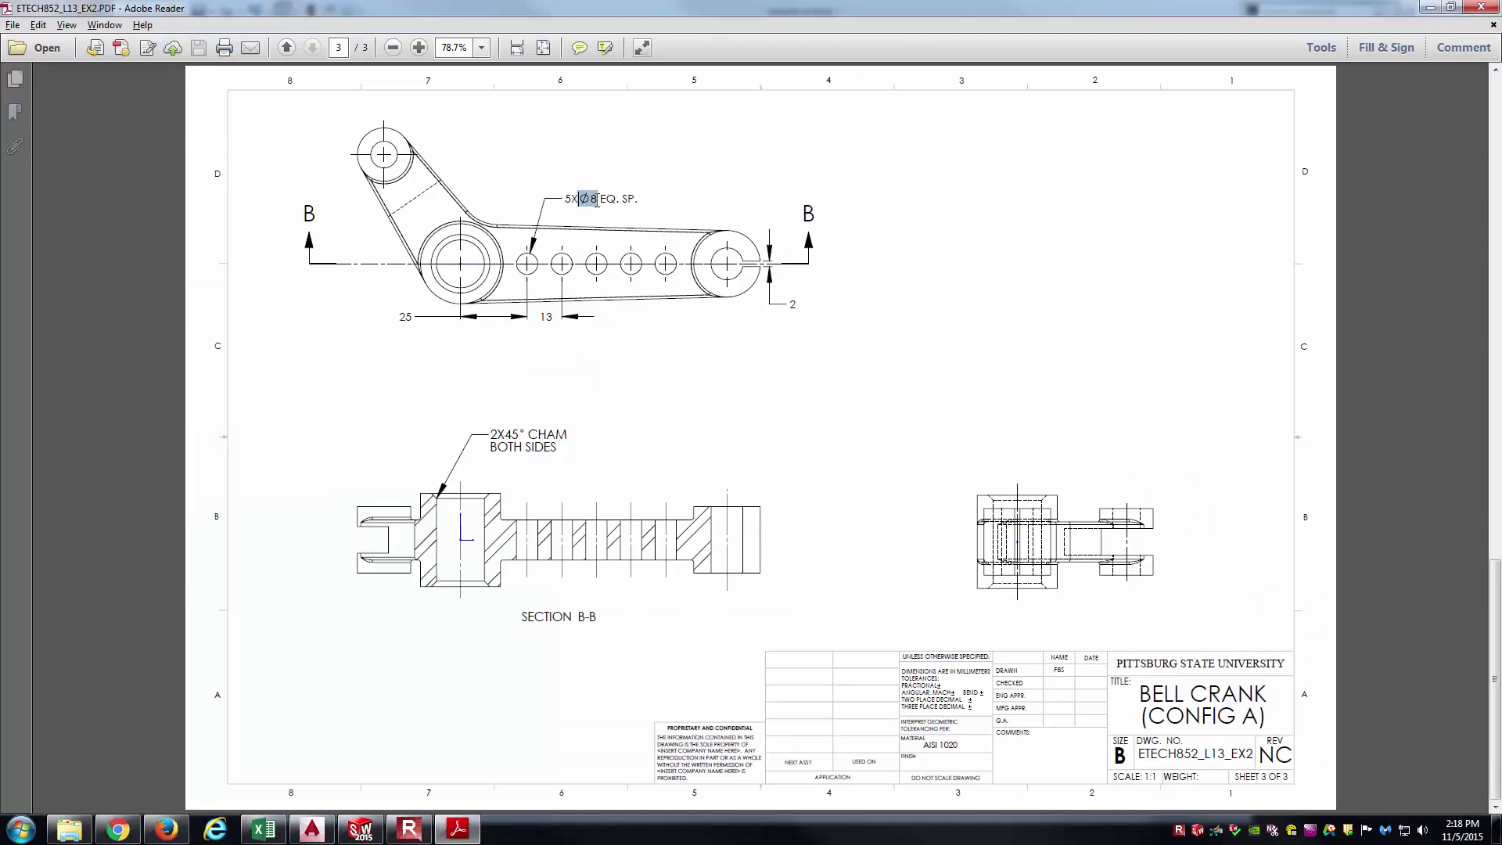
- Return to SOLIDWORKS and dimension the sketched circle's diameter as 8 mm
key(alt+Tab)
key(d)
click(777, 501)
click(806, 391)
text(85)
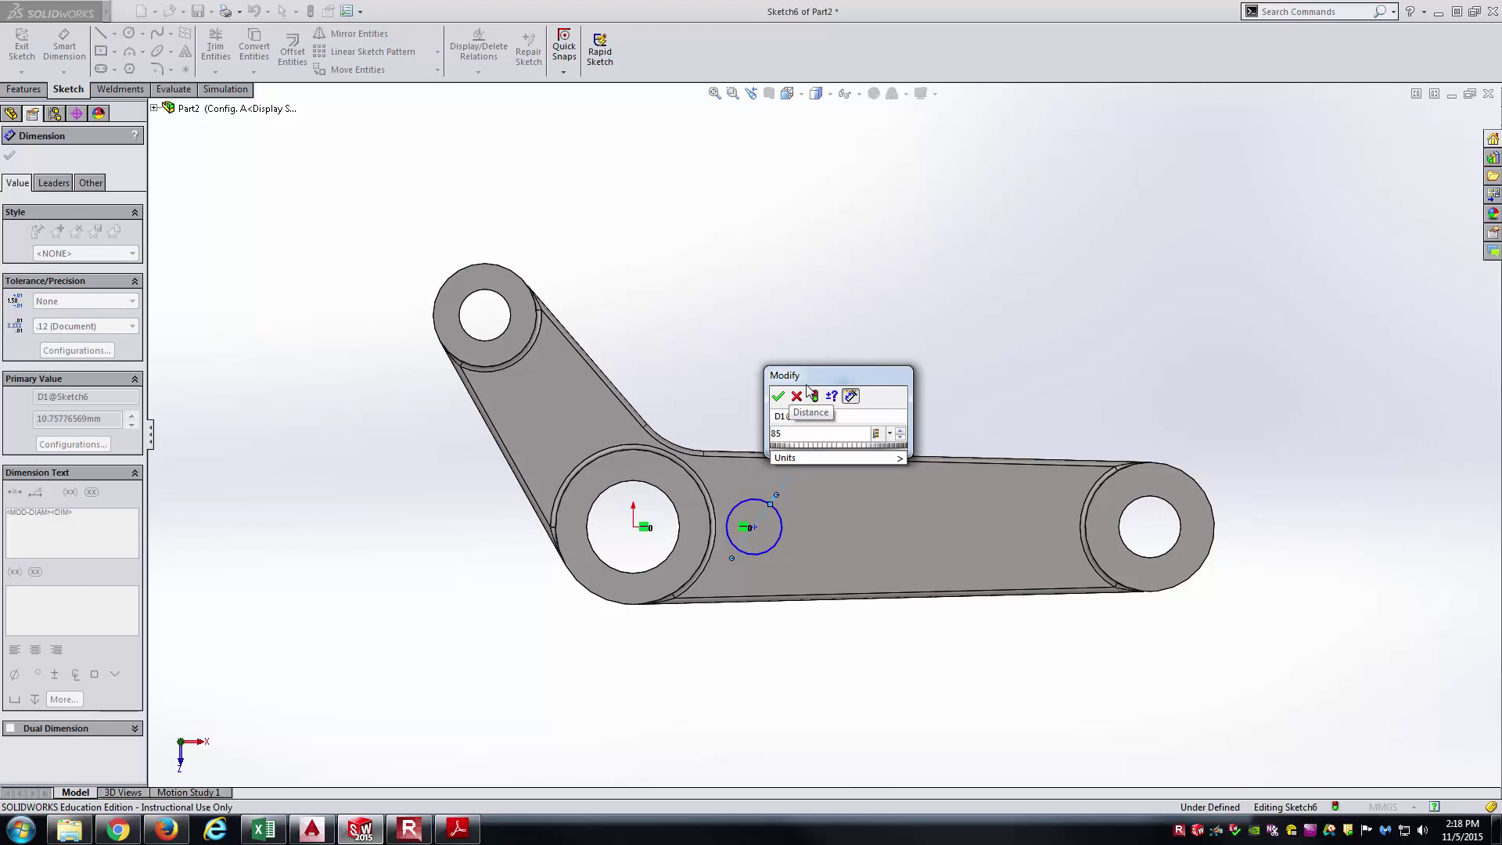
key(Return)
- Check the first hole's location in the PDF drawing and dimension the circle's centre 25 mm horizontally from the origin
key(alt+Tab)
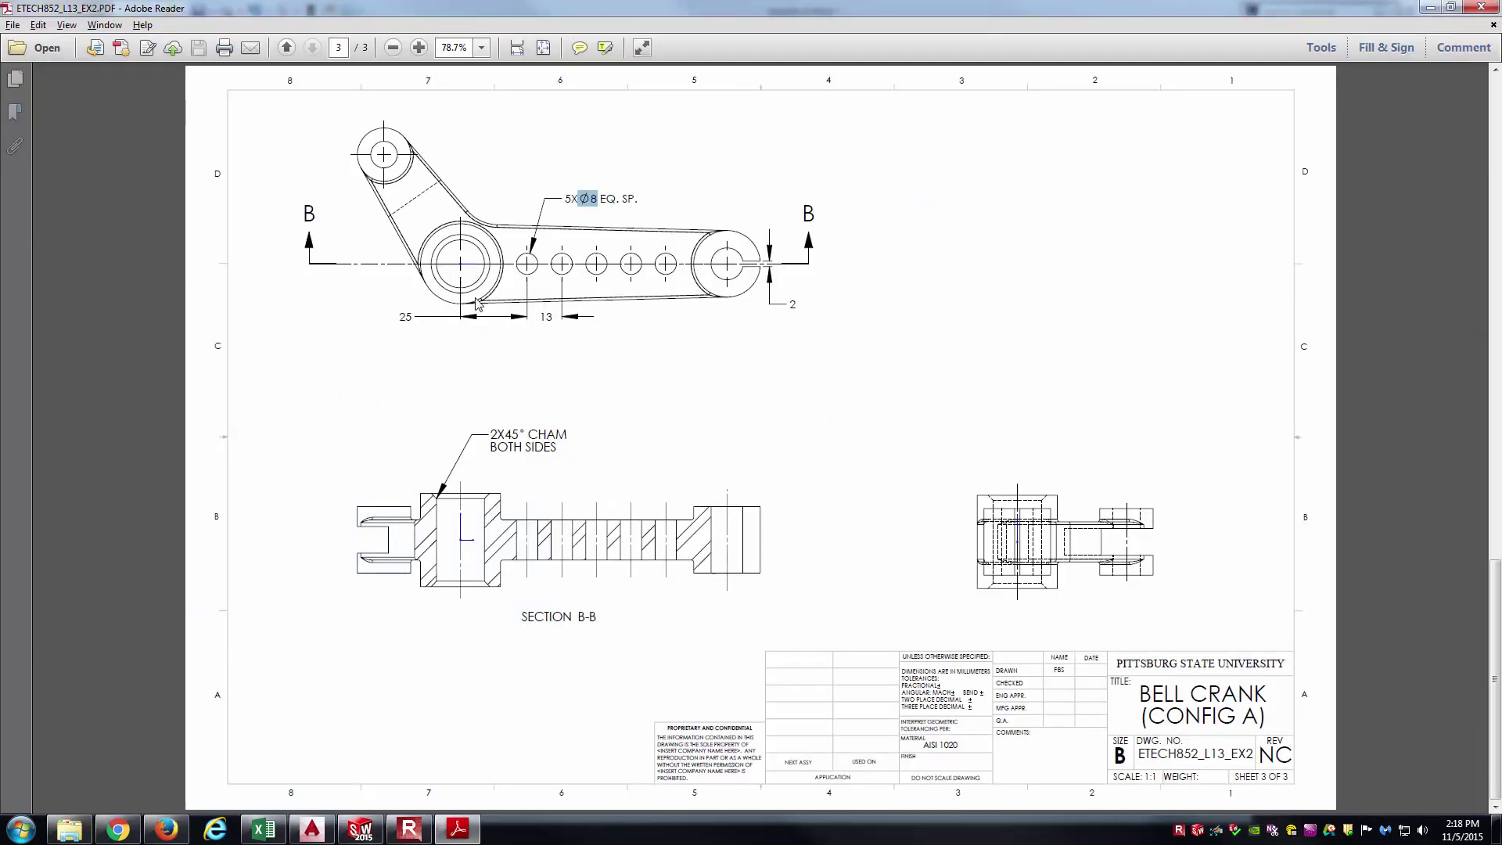
key(alt+Tab)
click(754, 527)
click(708, 638)
text(25)
key(Return)
key(Escape)
key(Escape)
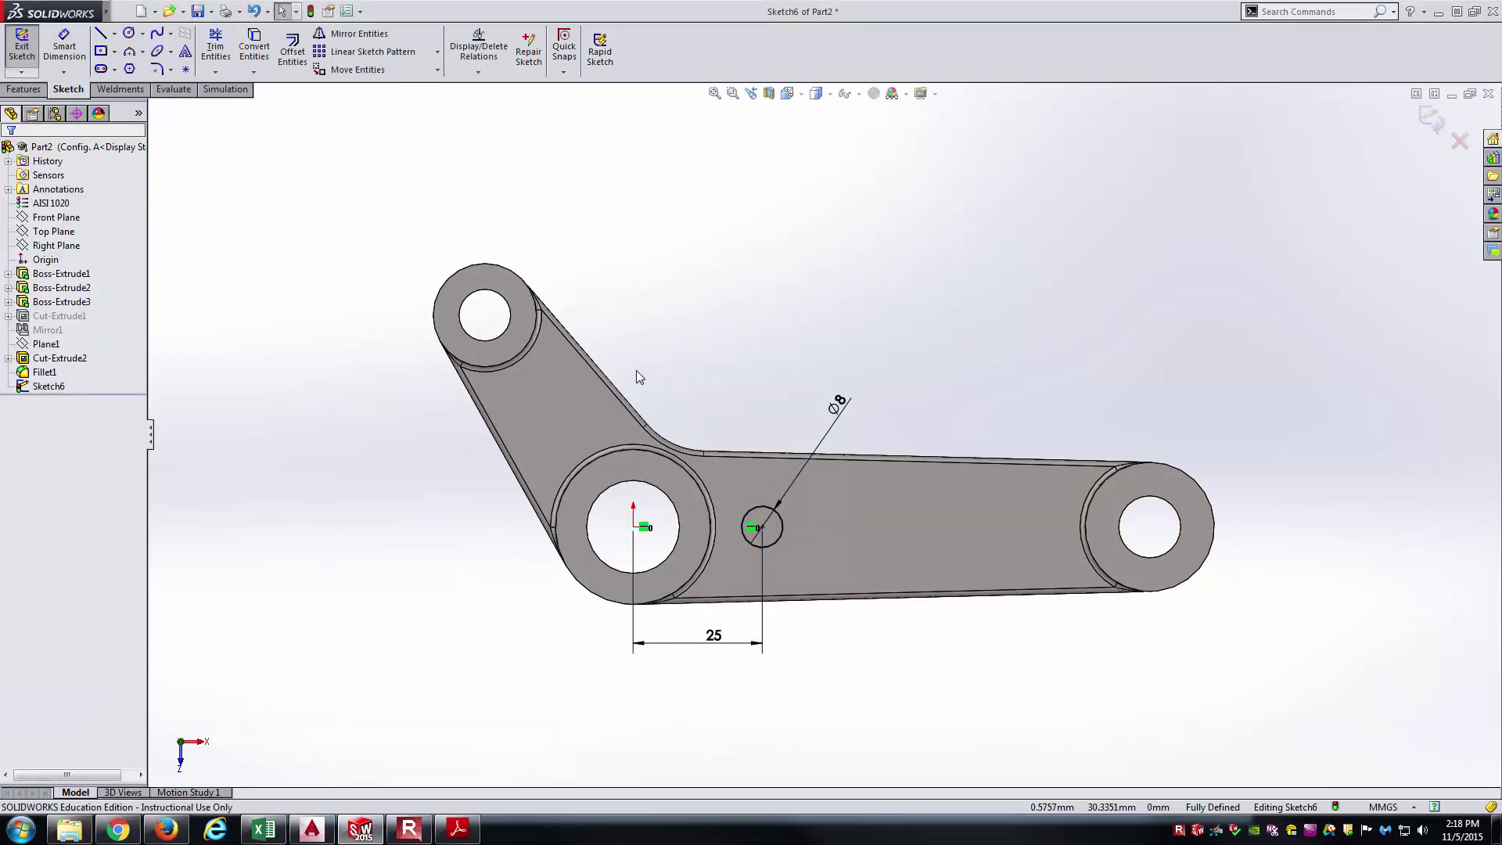
- Cut the 8 mm circle Through All to make the first hole in the long arm
click(23, 89)
click(235, 49)
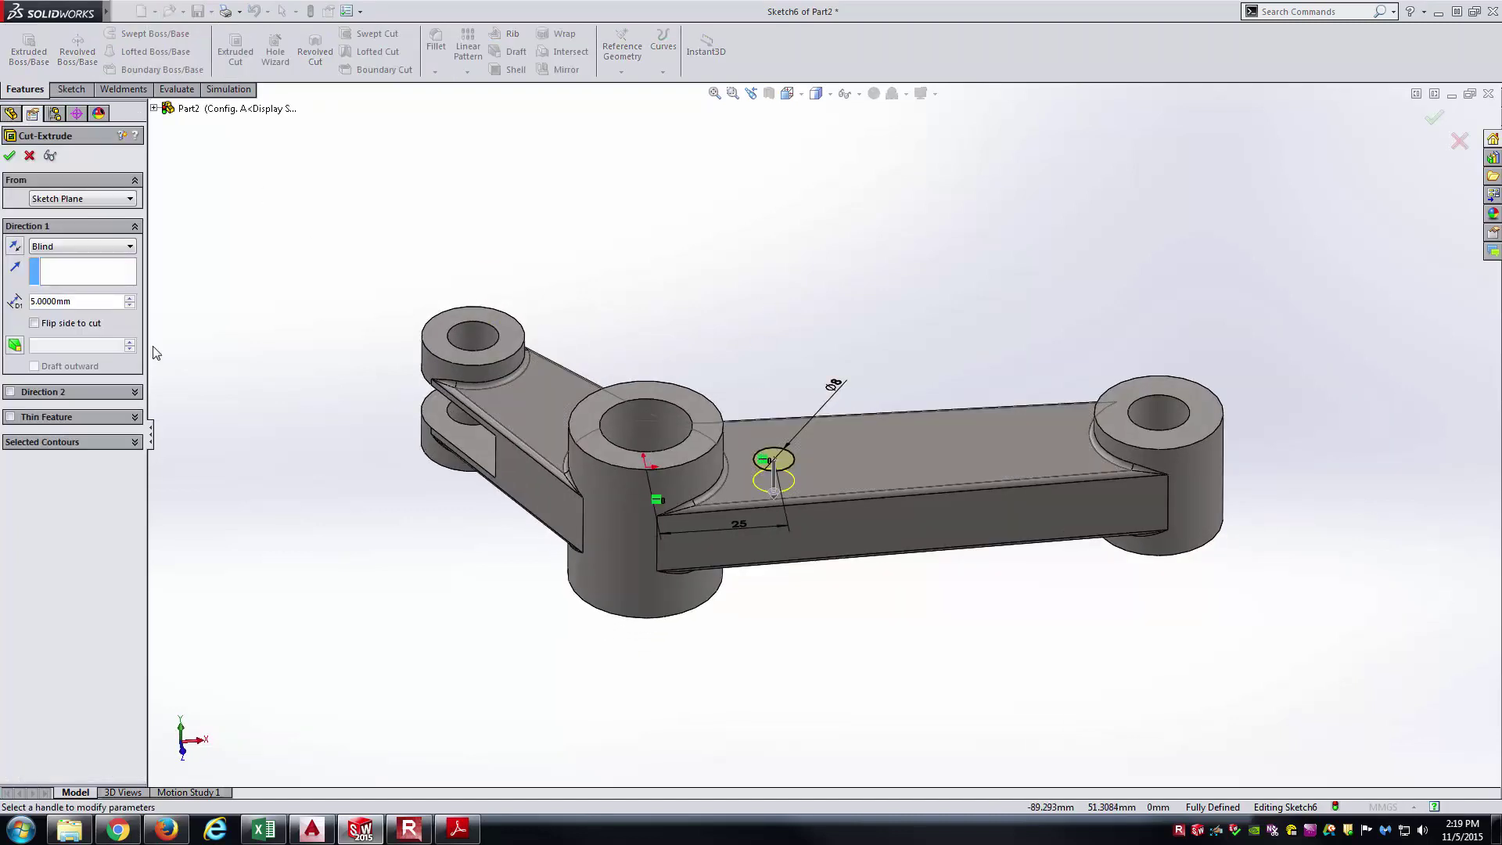
click(82, 245)
click(71, 270)
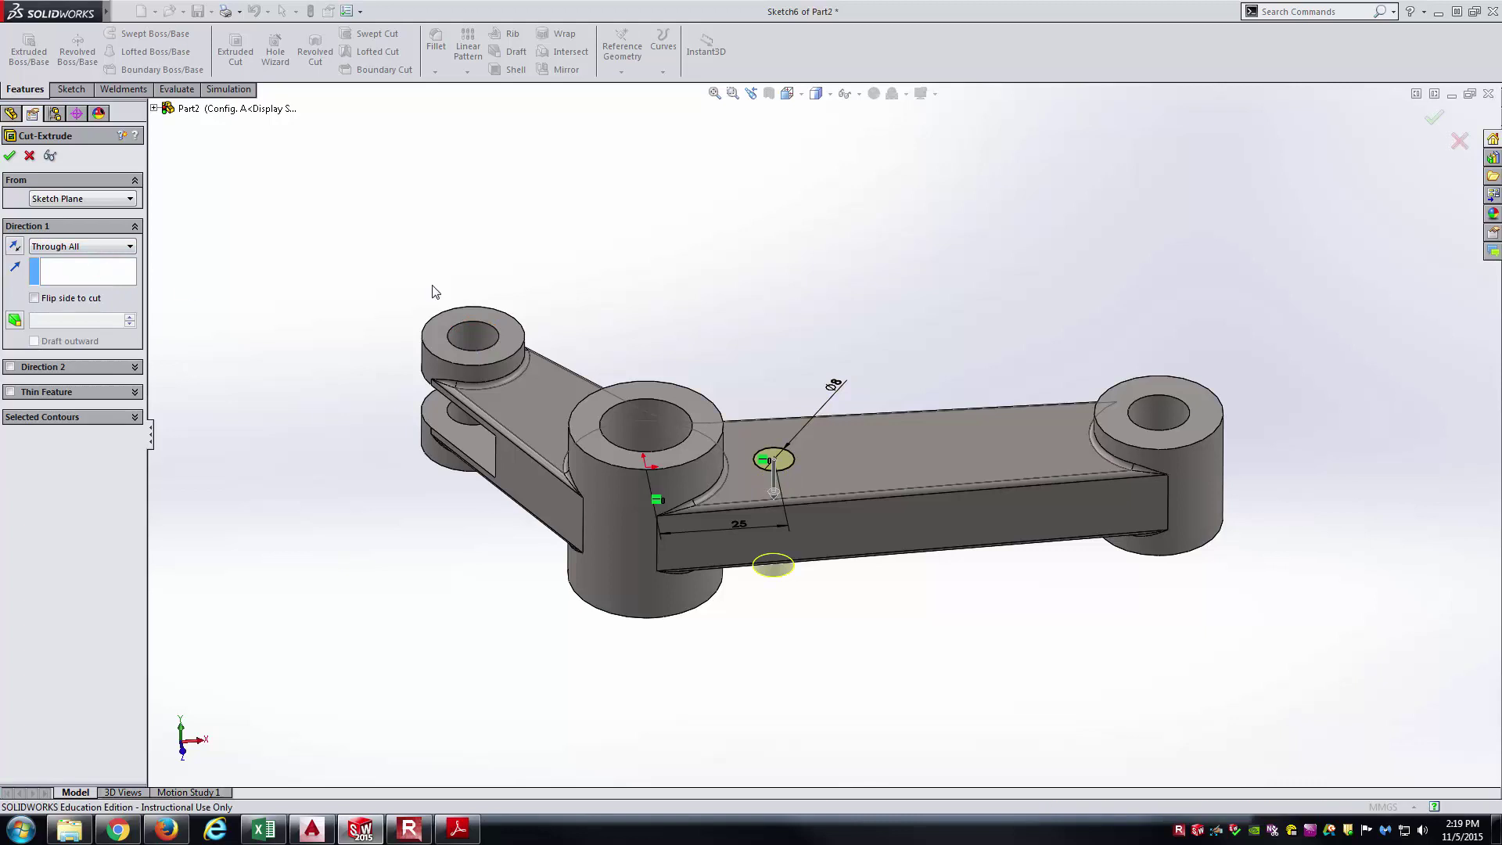
key(Return)
middle_drag(951, 293, 839, 400)
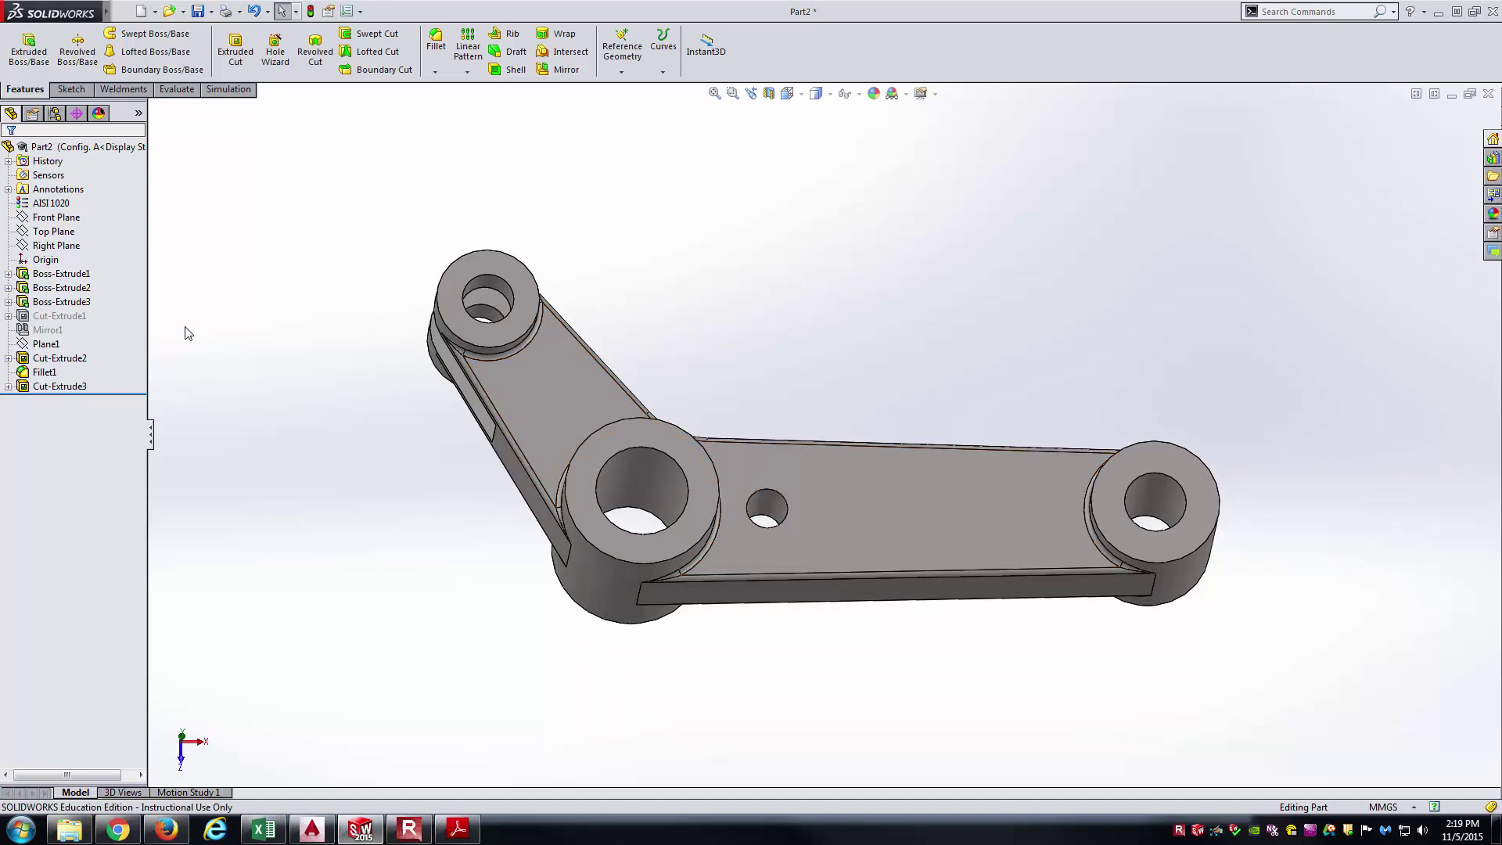
- Show the sketch of the first boss extrusion so its centreline along the long arm can be selected
click(8, 273)
click(57, 288)
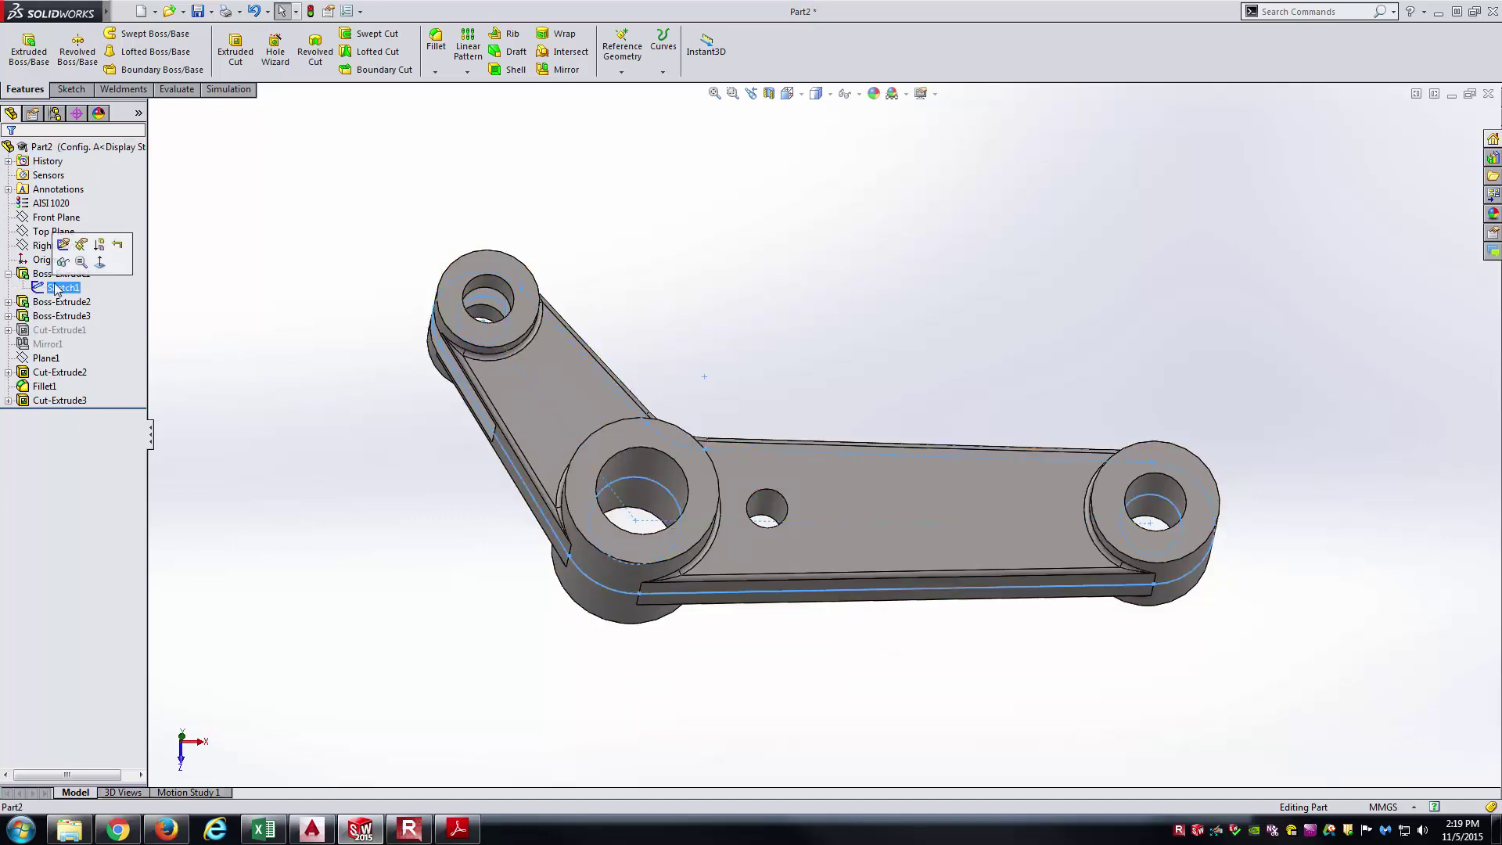
click(248, 386)
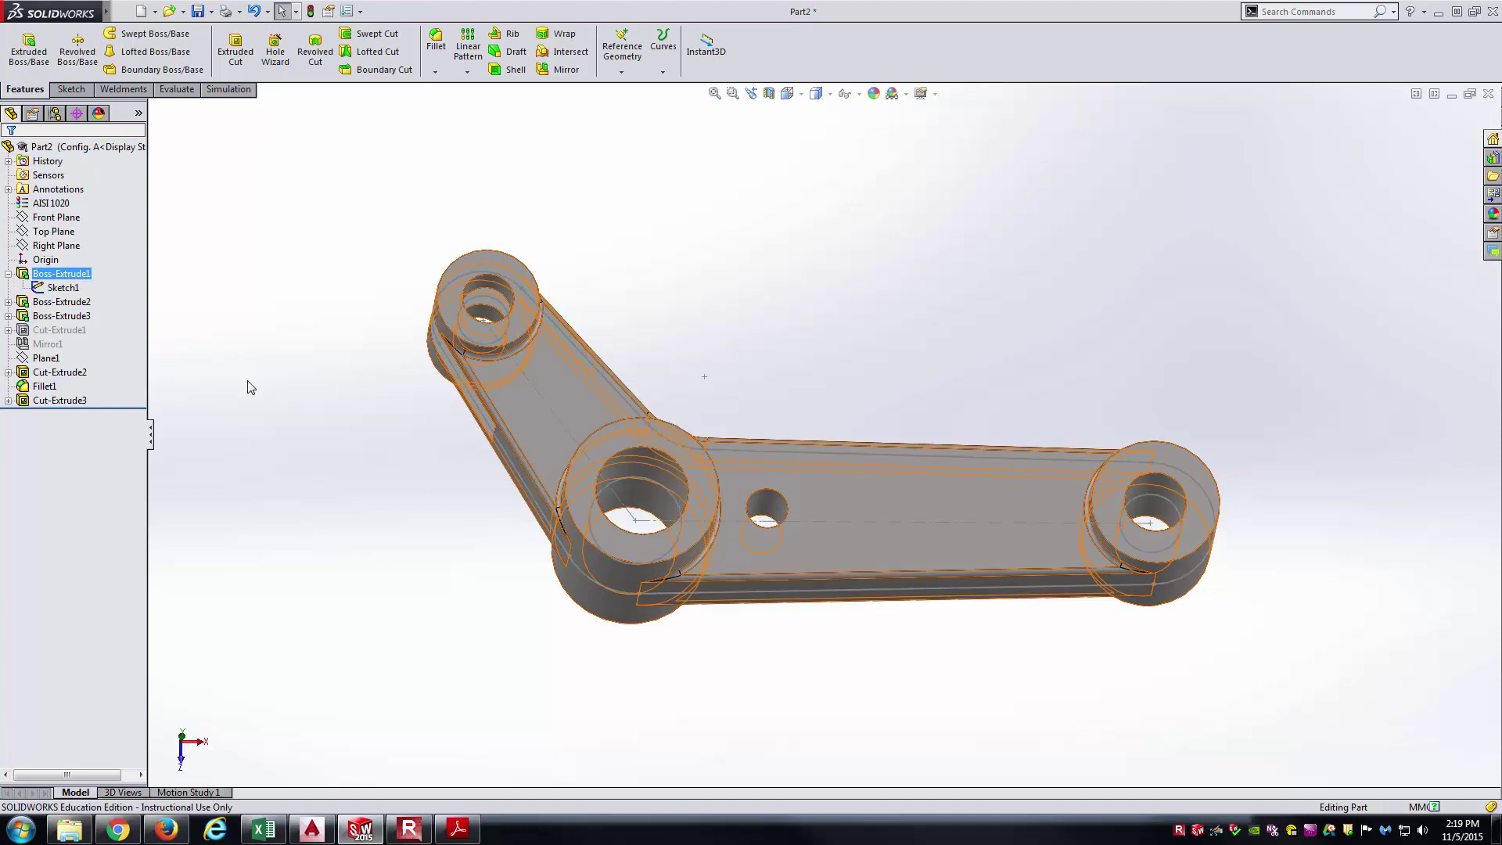
click(972, 526)
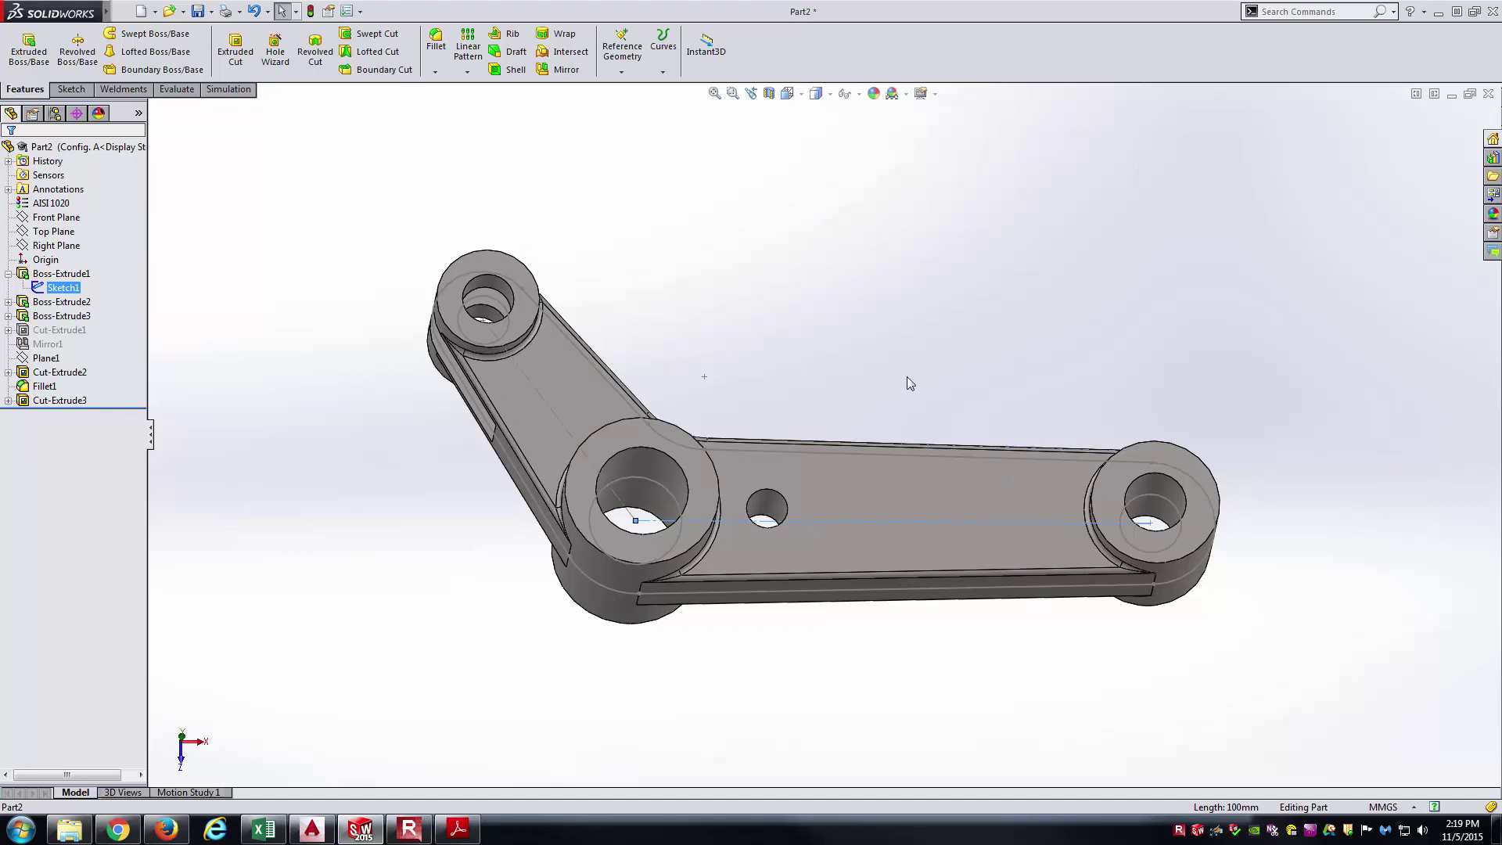
key(ctrl+8)
click(840, 328)
- Start a linear pattern of the 8 mm hole cut along the long arm's centreline, with 5 instances
click(468, 47)
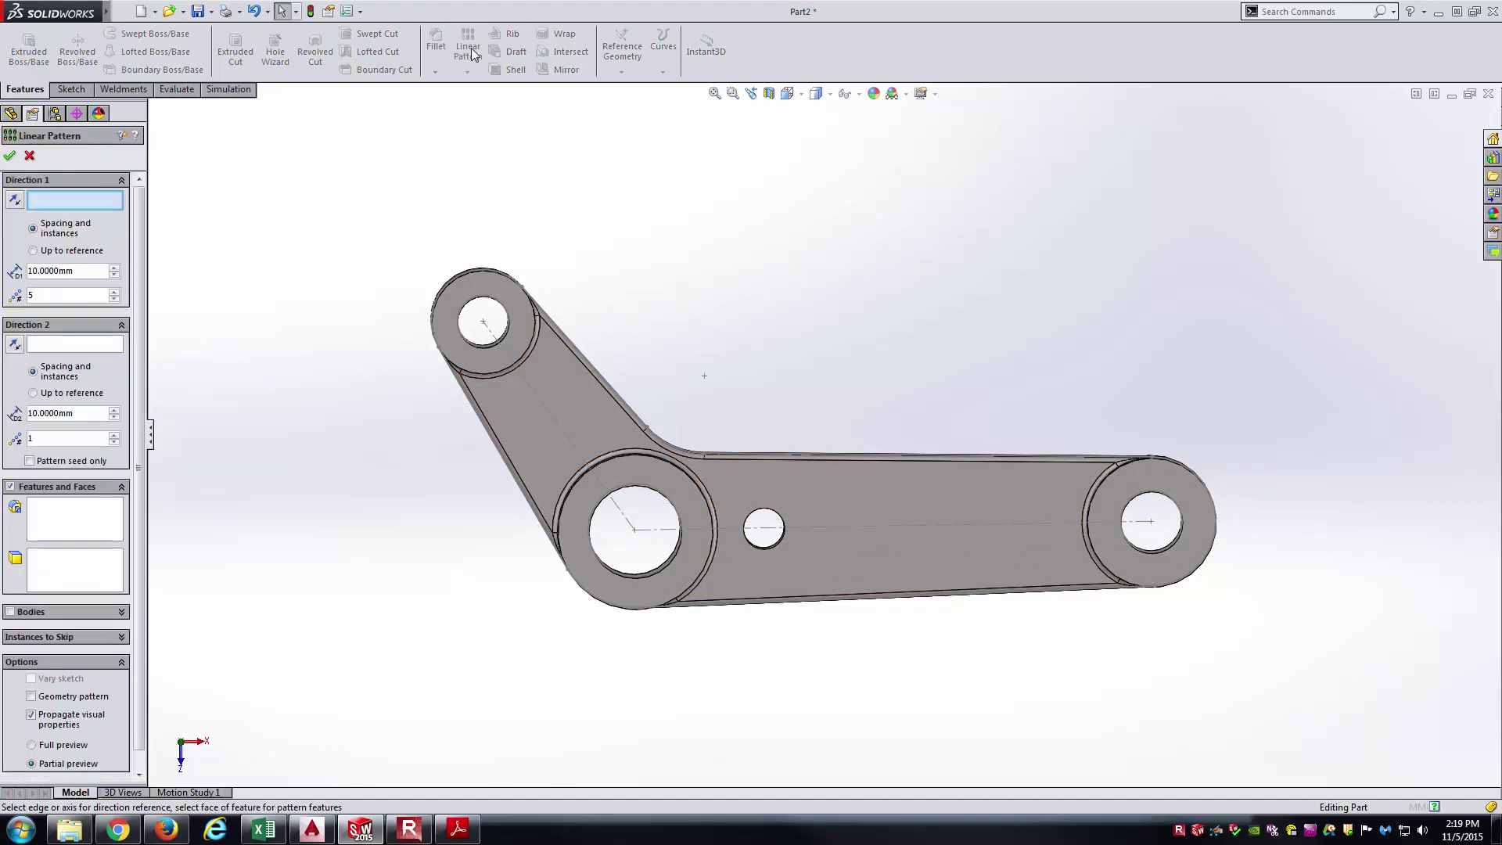
click(858, 529)
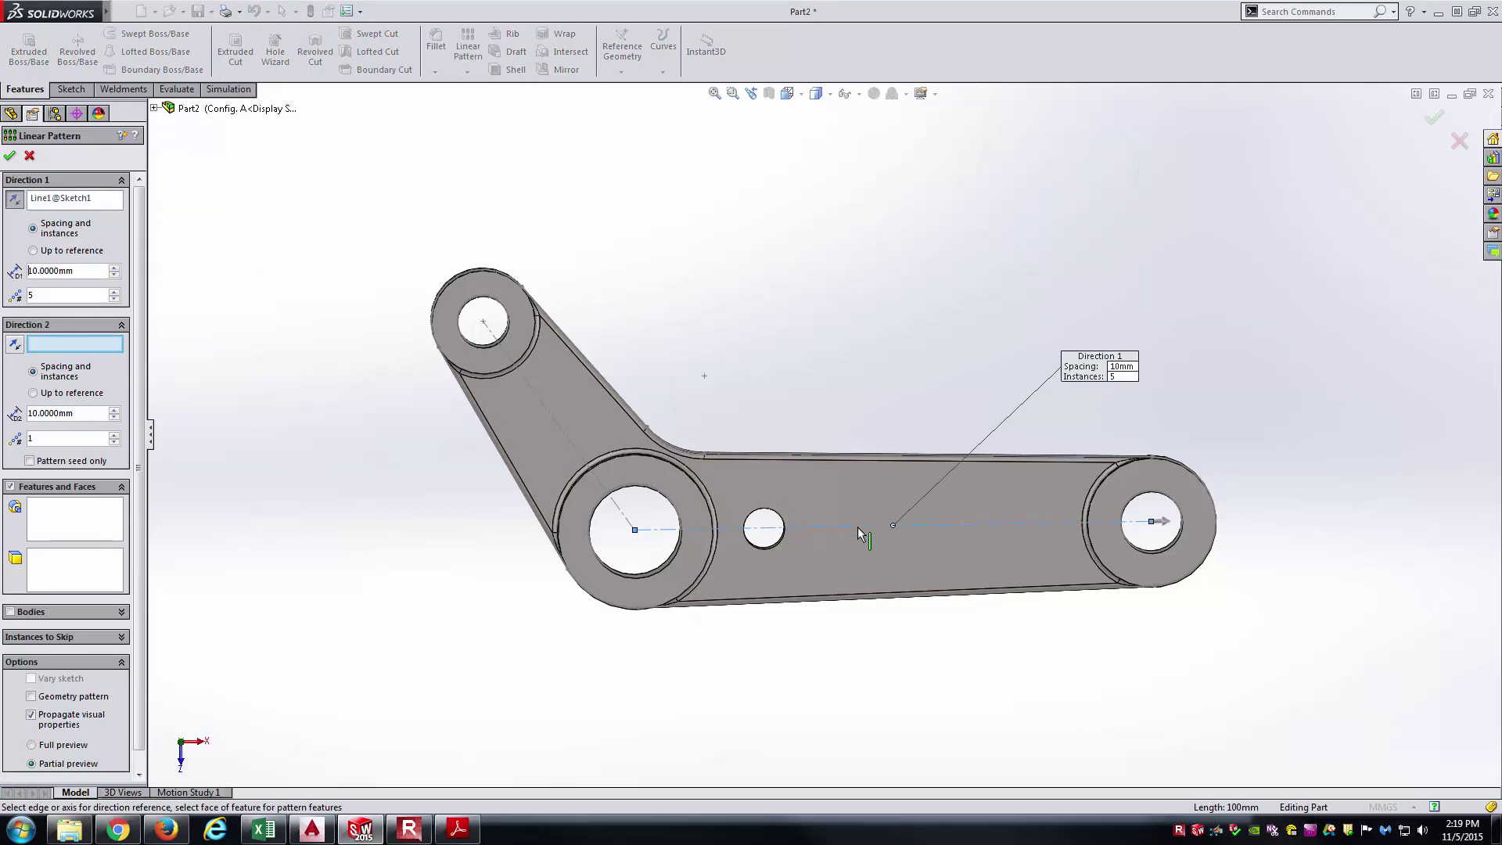
click(68, 526)
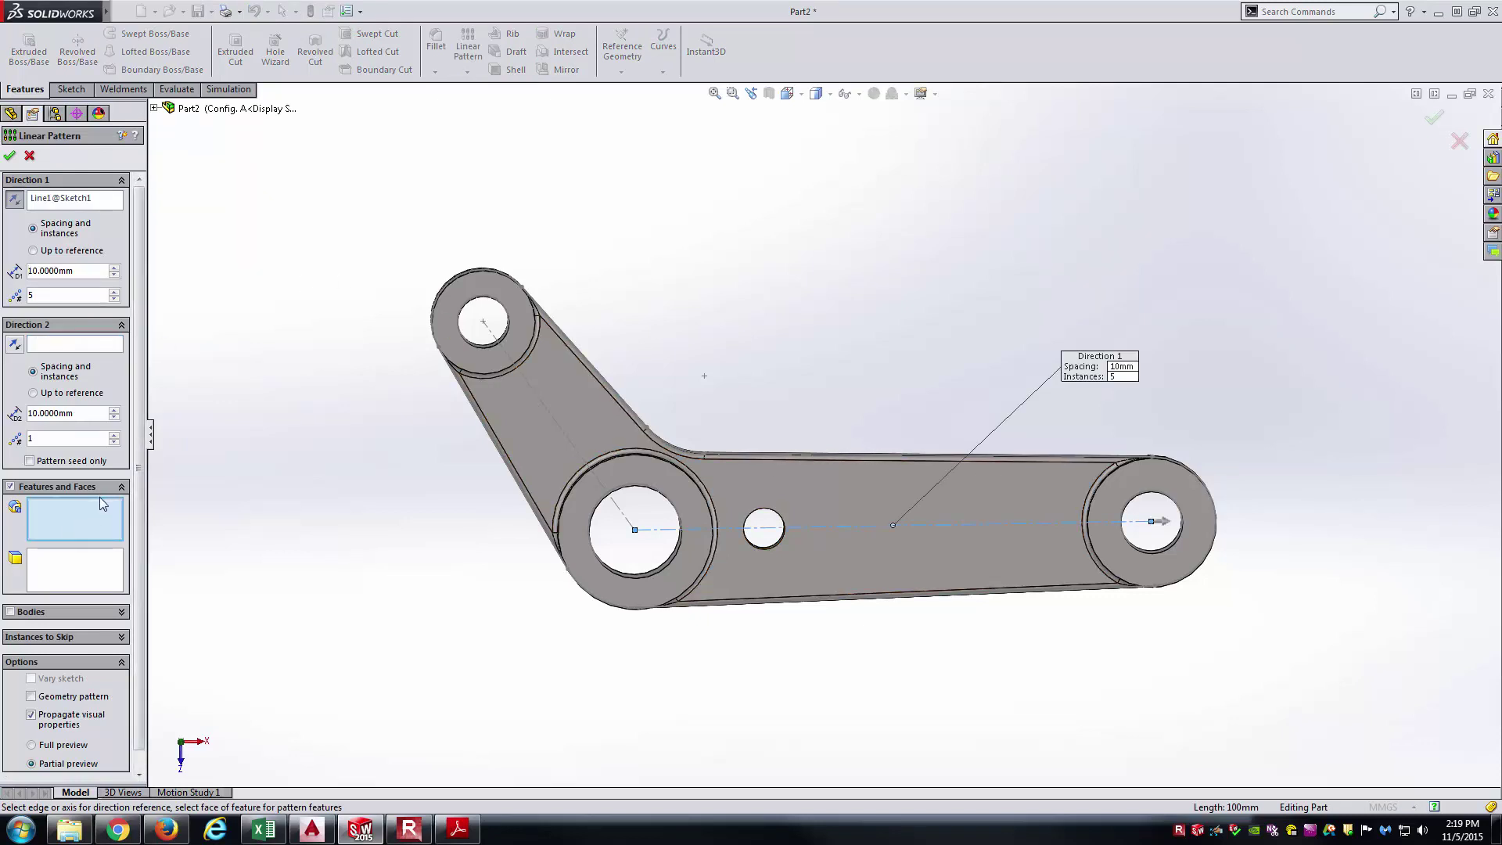
click(155, 109)
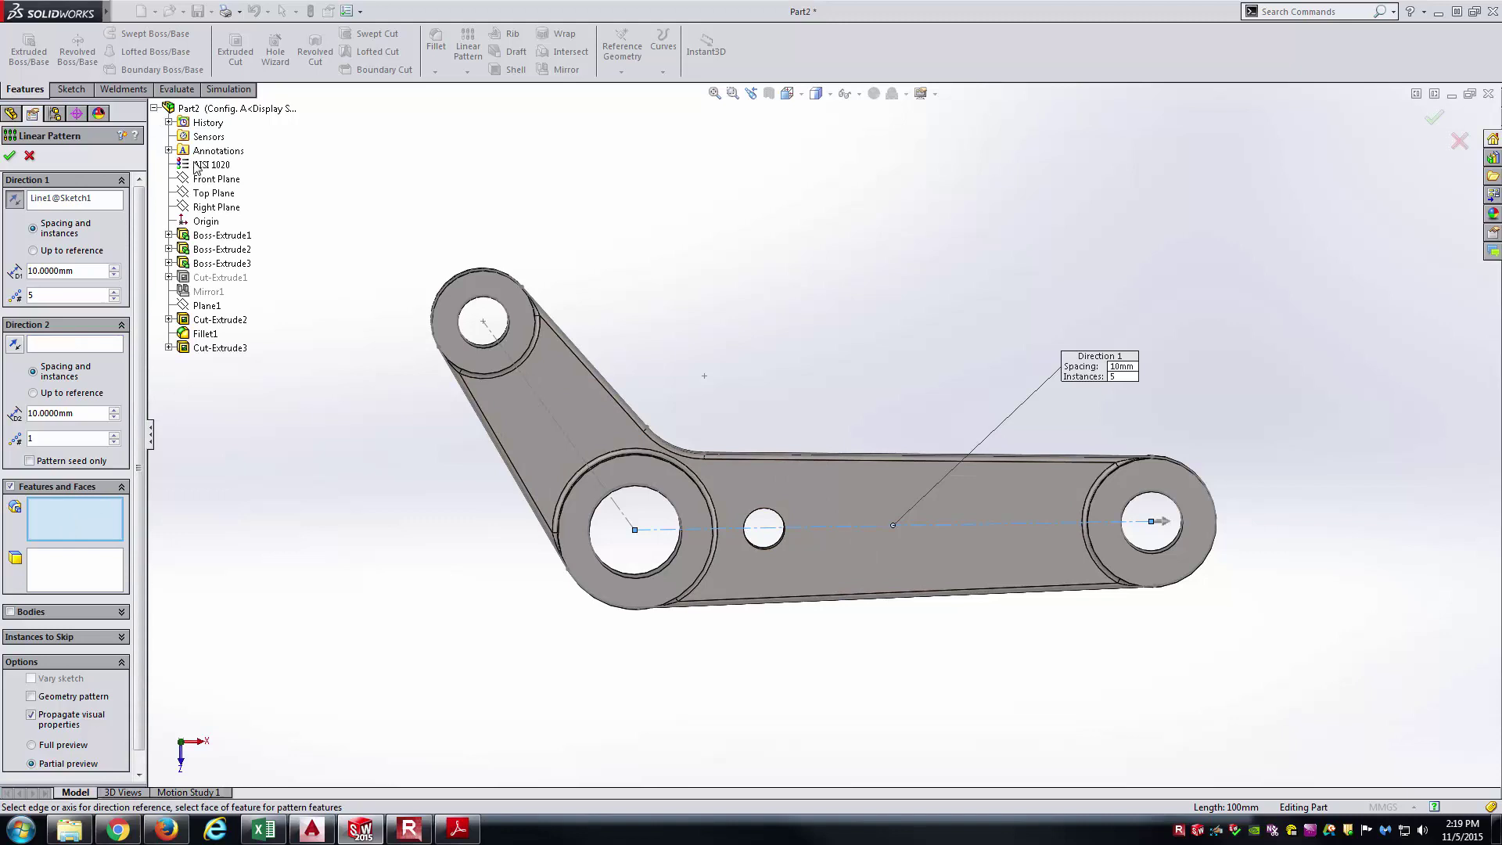
click(227, 349)
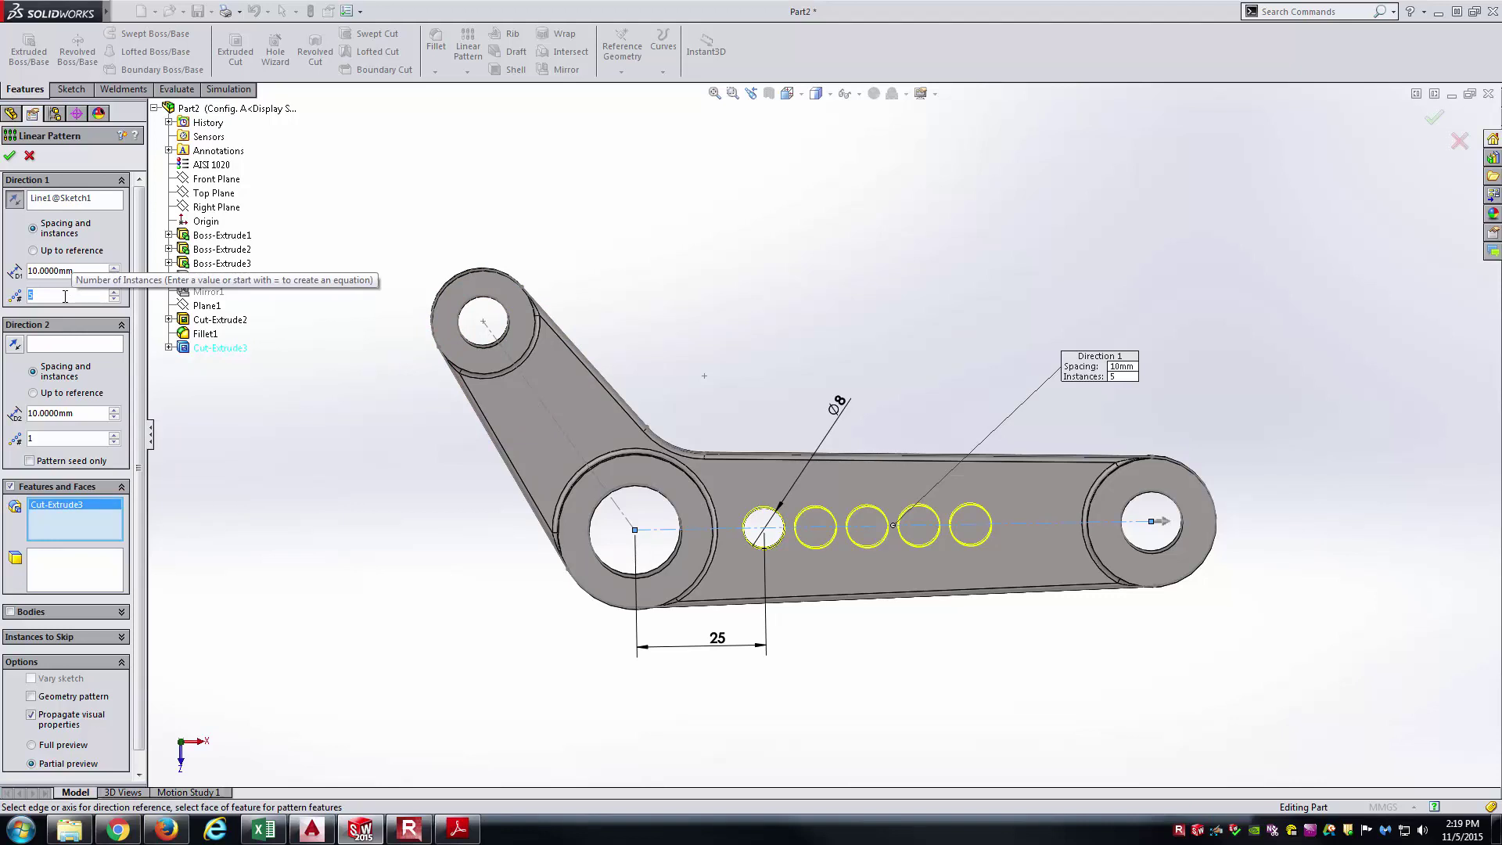
- Check the hole spacing in the PDF drawing, create the pattern with 13 mm spacing, and acknowledge the weather alert
click(460, 828)
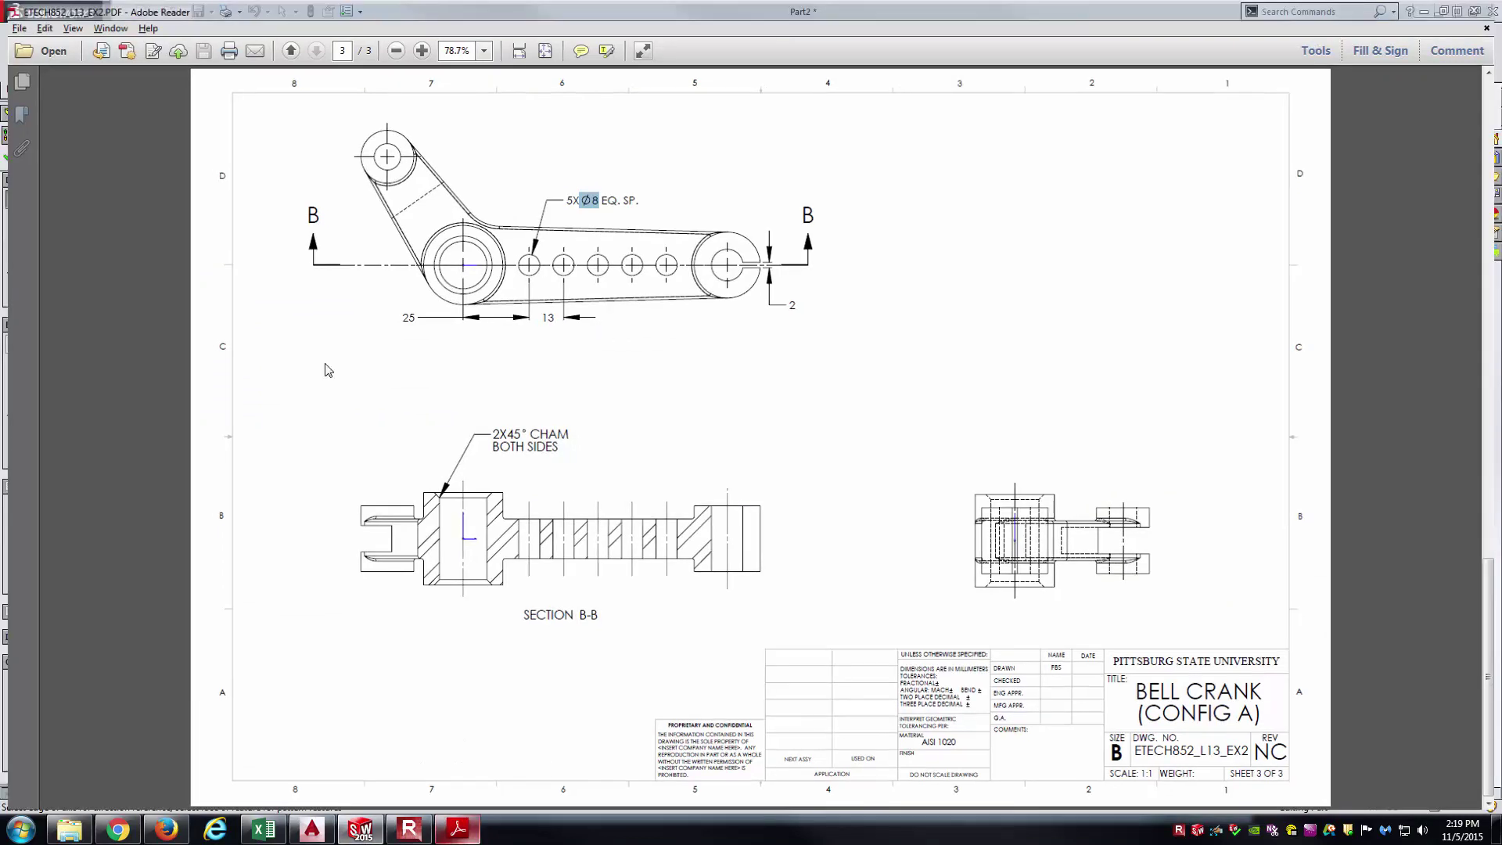
key(alt+Tab)
double_click(92, 270)
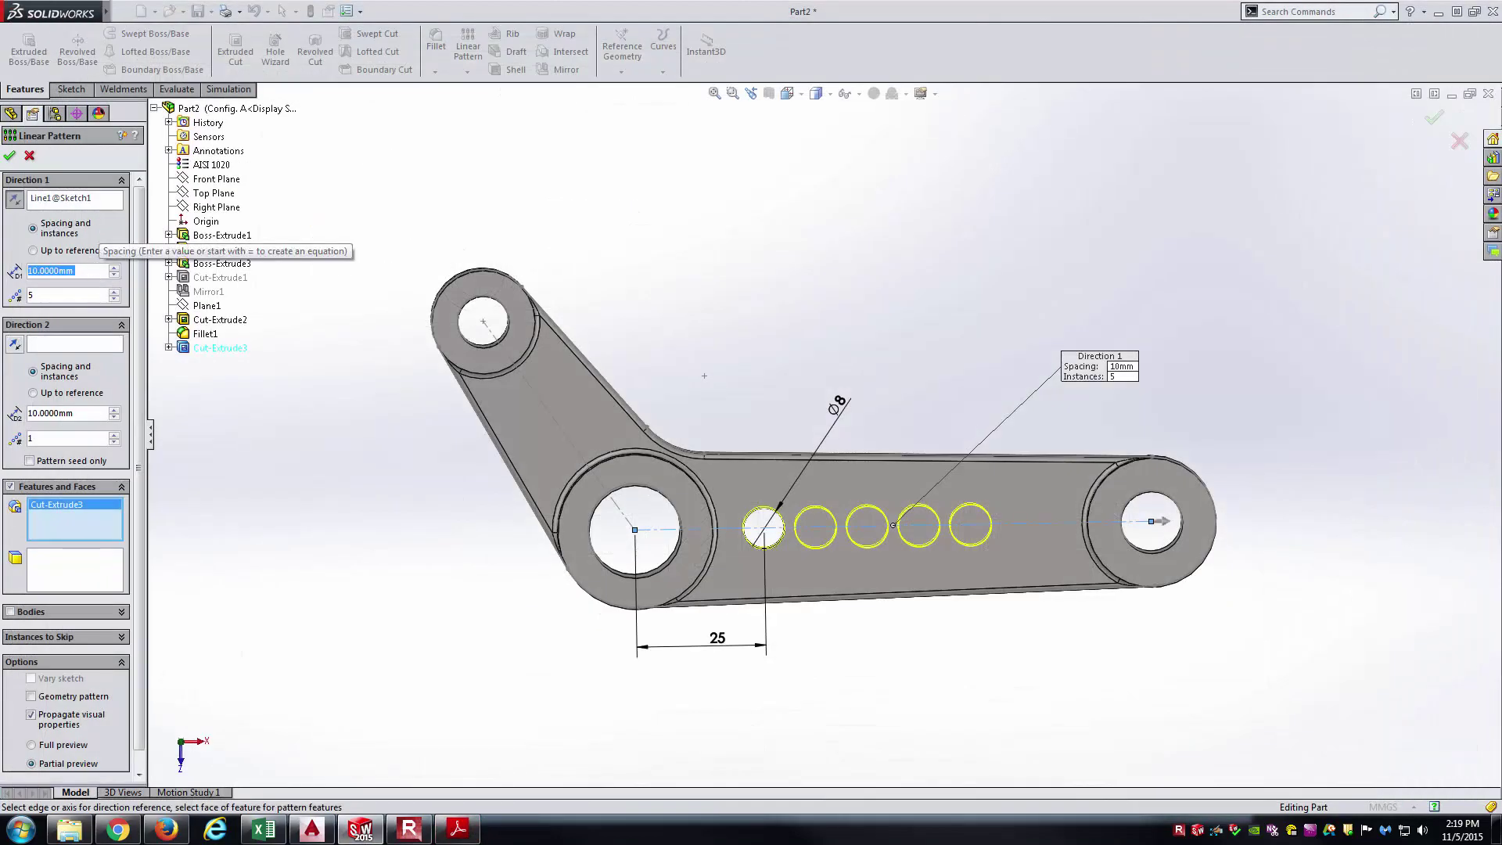
text(13)
key(Return)
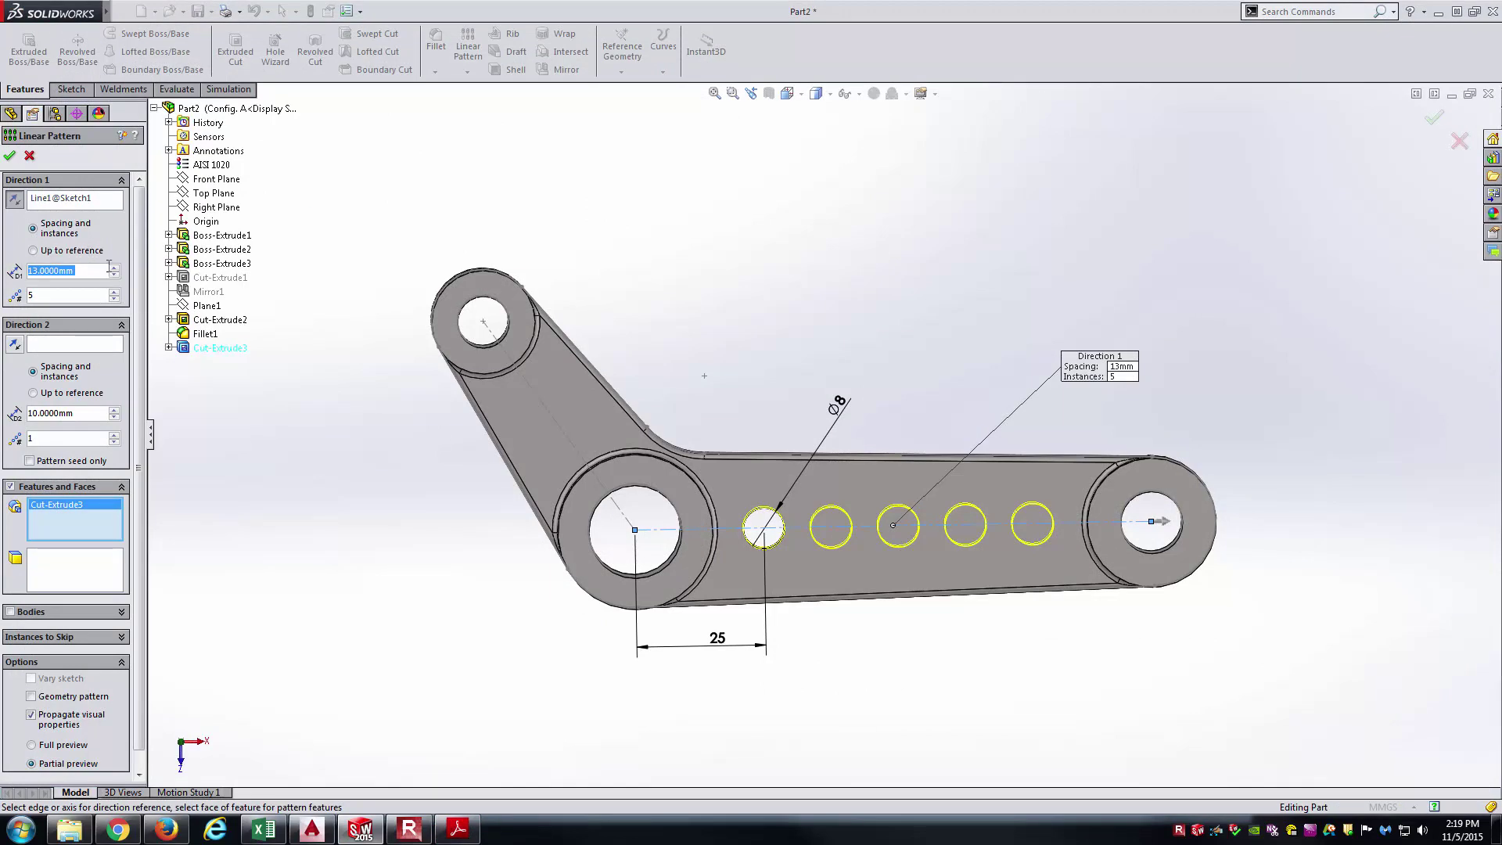
click(11, 156)
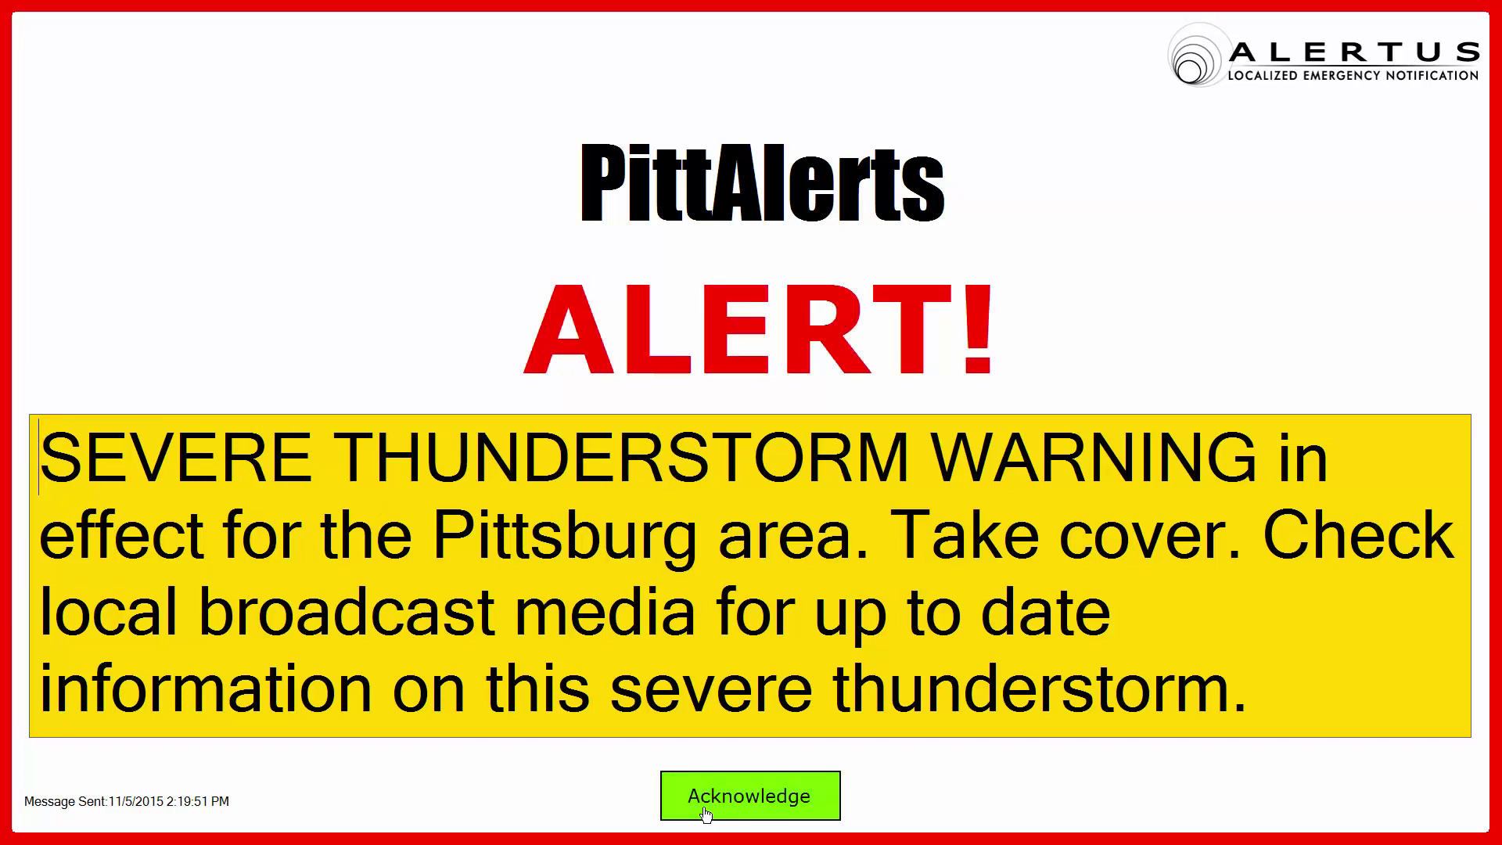
click(712, 795)
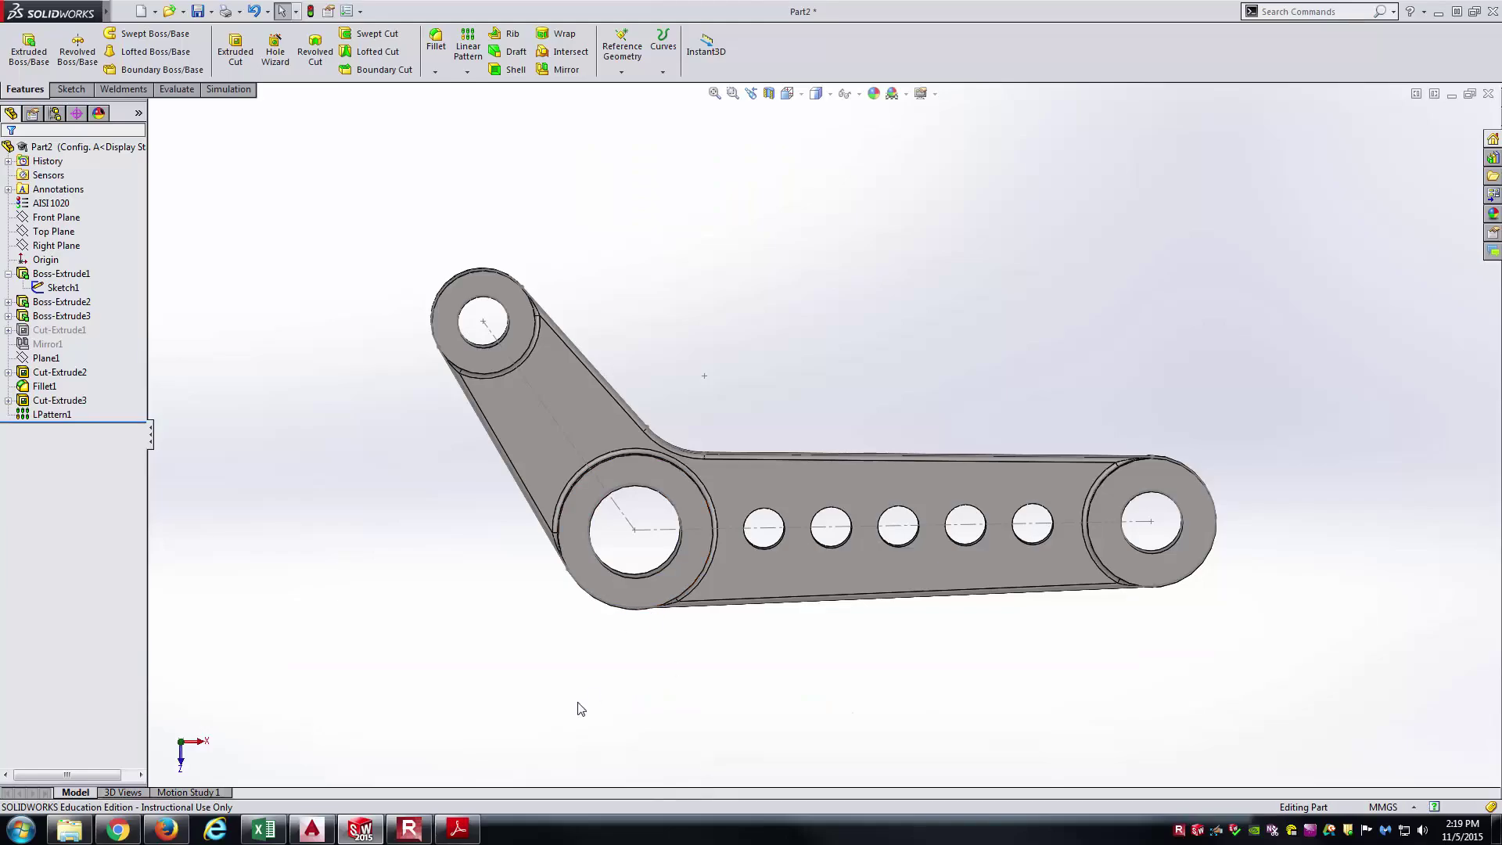
- Hide the first boss extrusion's sketch and inspect the row of patterned holes
middle_drag(552, 727, 545, 650)
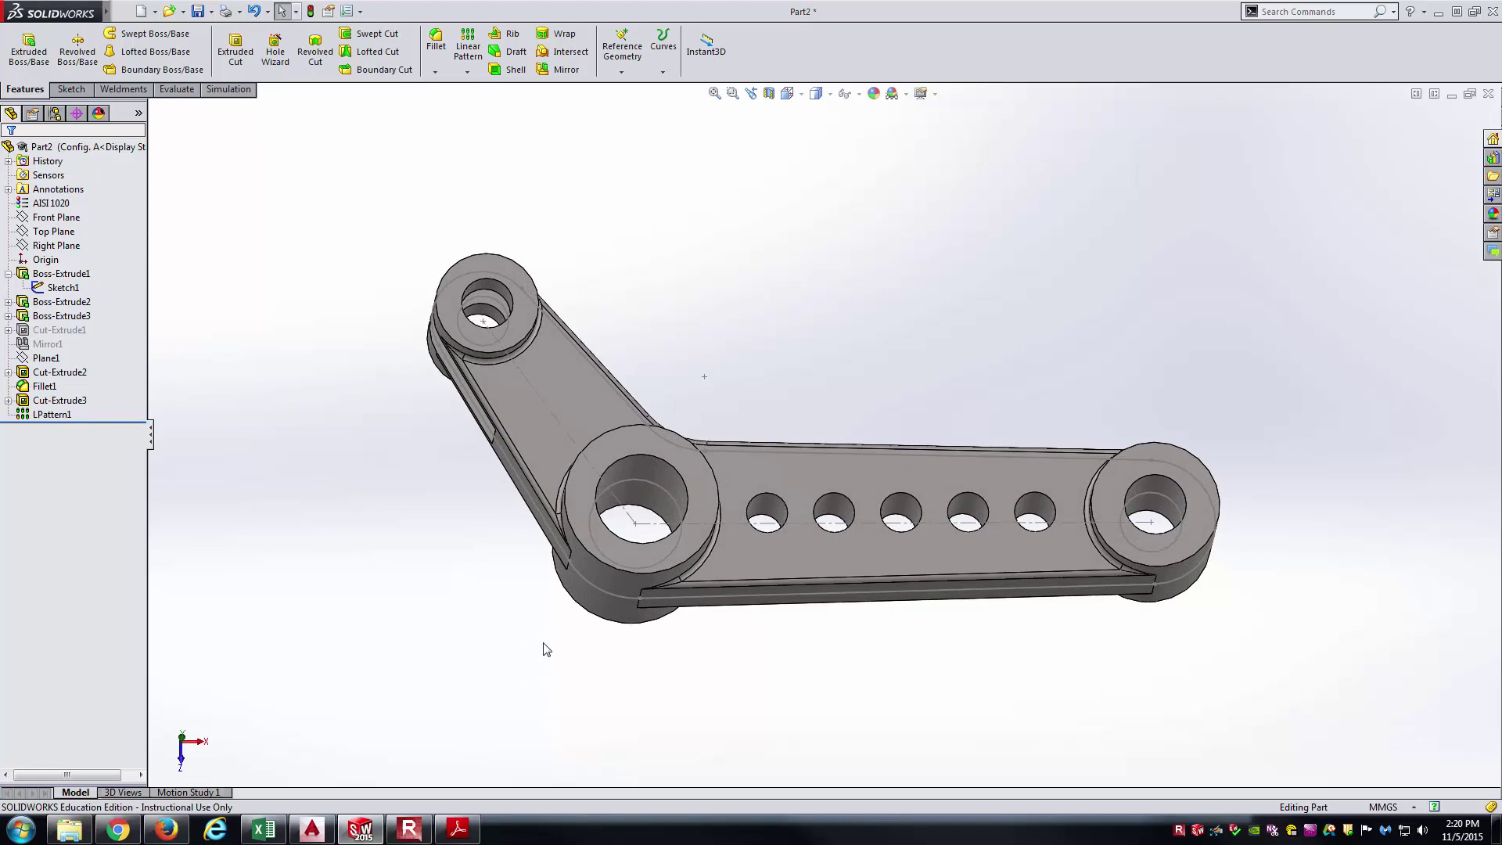
key(ctrl+7)
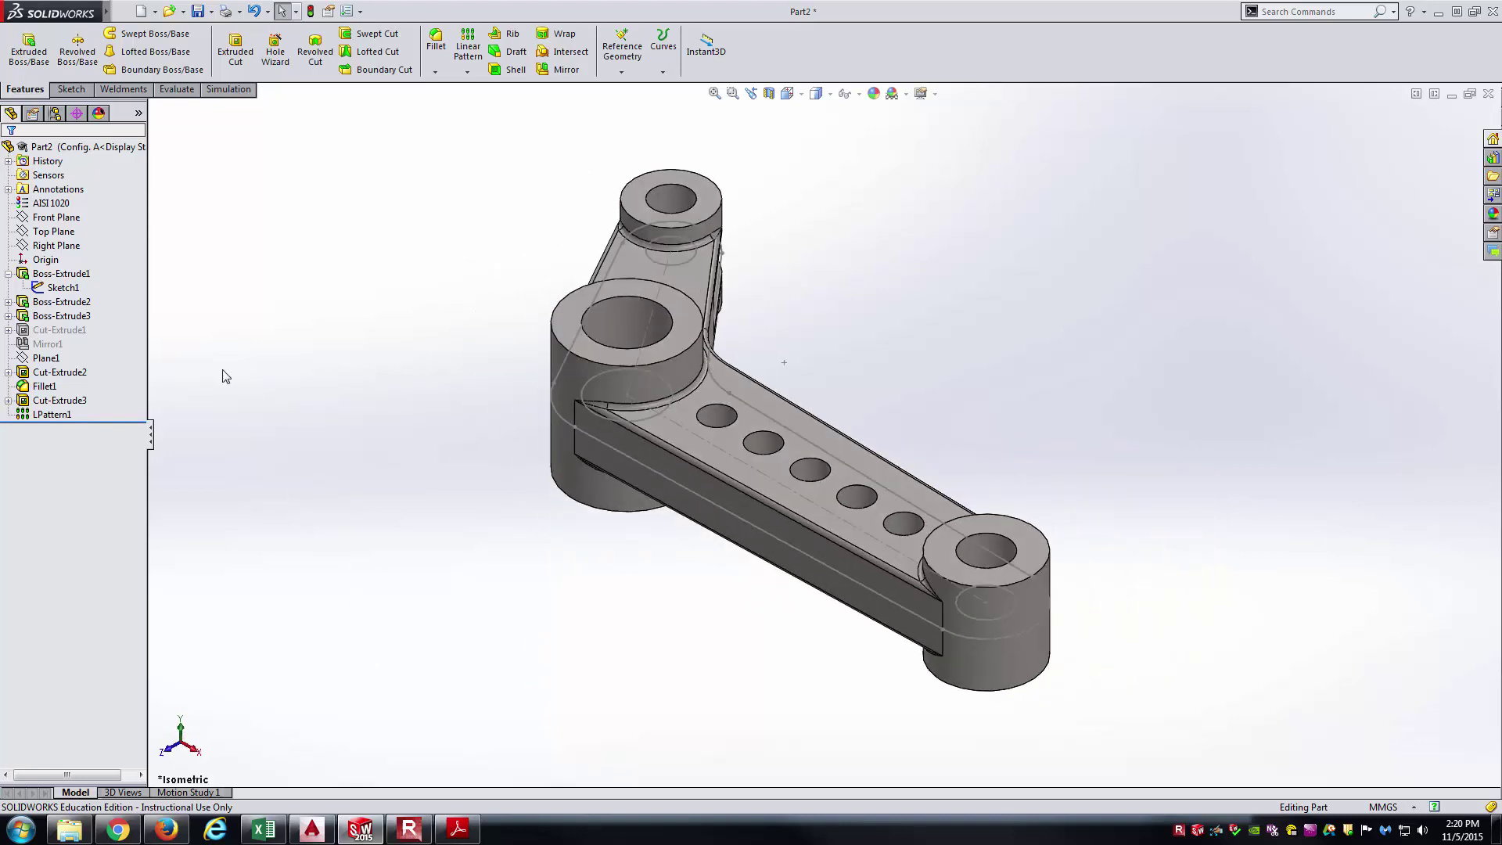
mouse_move(446, 353)
middle_down()
mouse_move(486, 451)
mouse_move(433, 523)
mouse_move(396, 540)
middle_up()
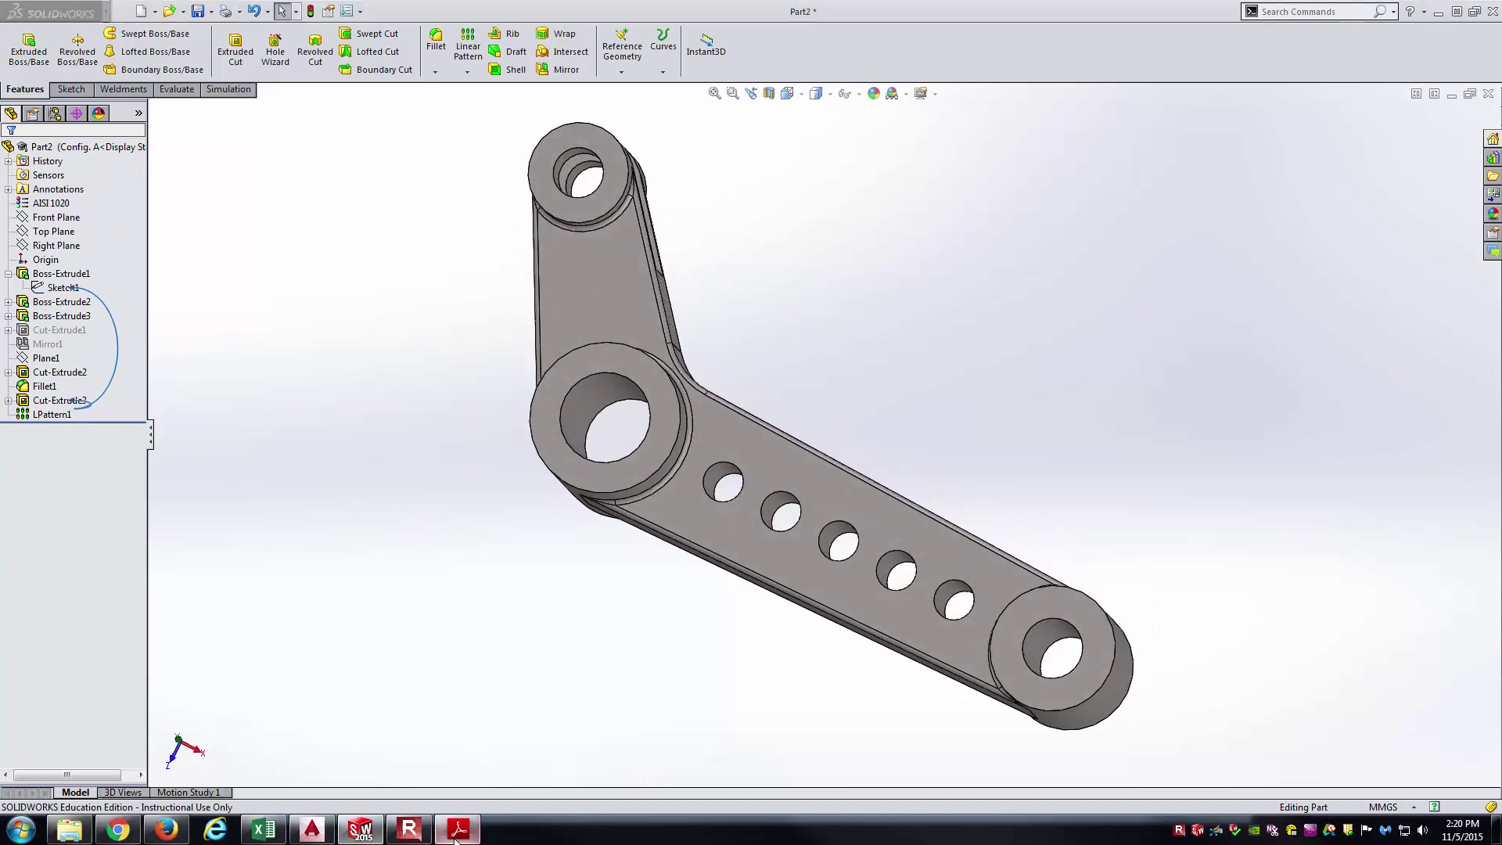
- Check the slit in the long arm's end boss in the PDF drawing, and start a SOLIDWORKS sketch on the Top Plane in top view
click(458, 829)
click(677, 225)
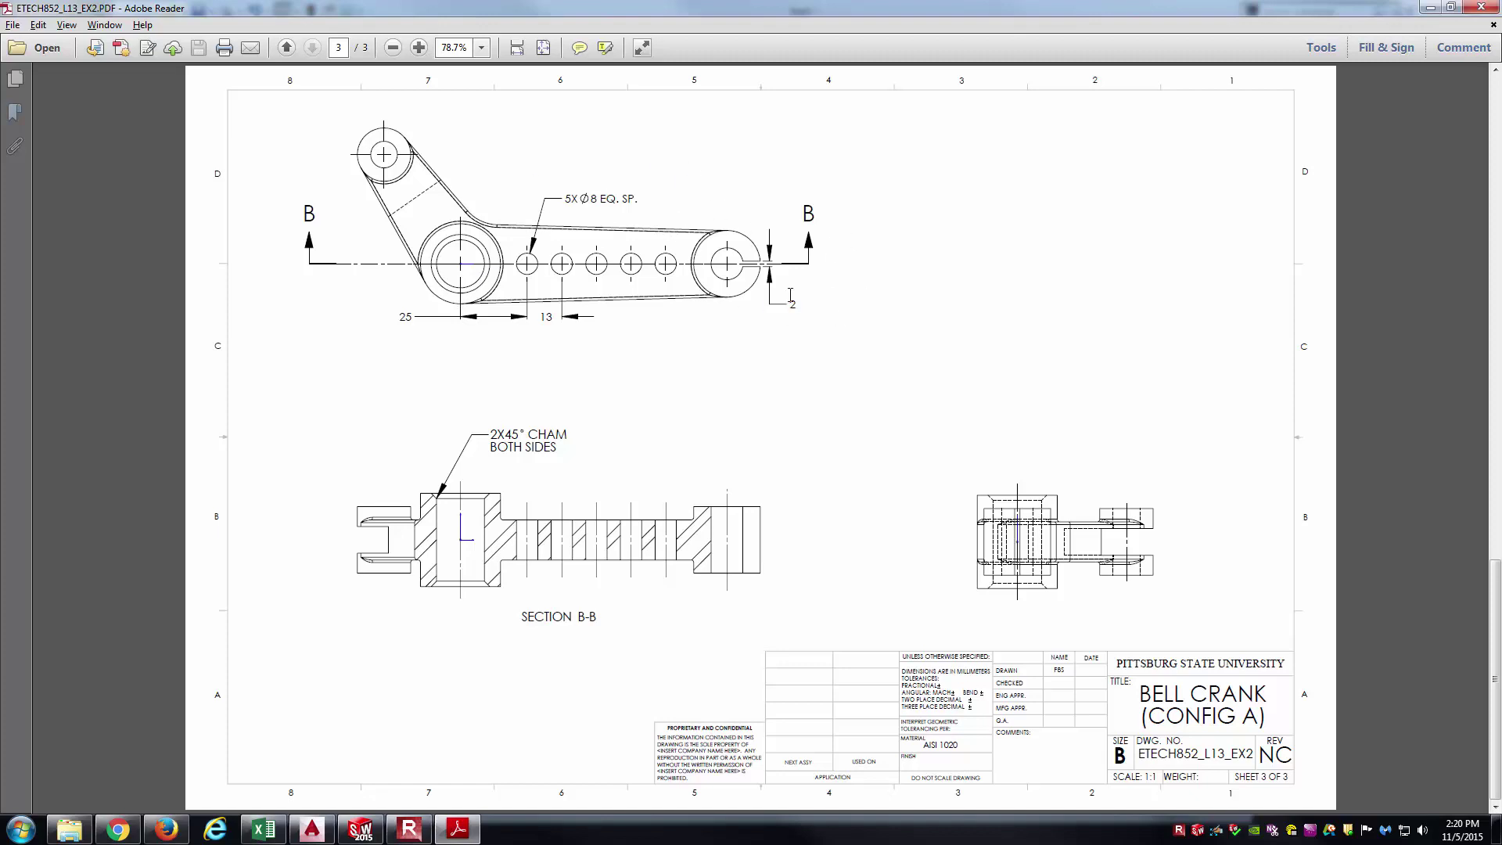
ctrl+scroll(756, 269, up, 4)
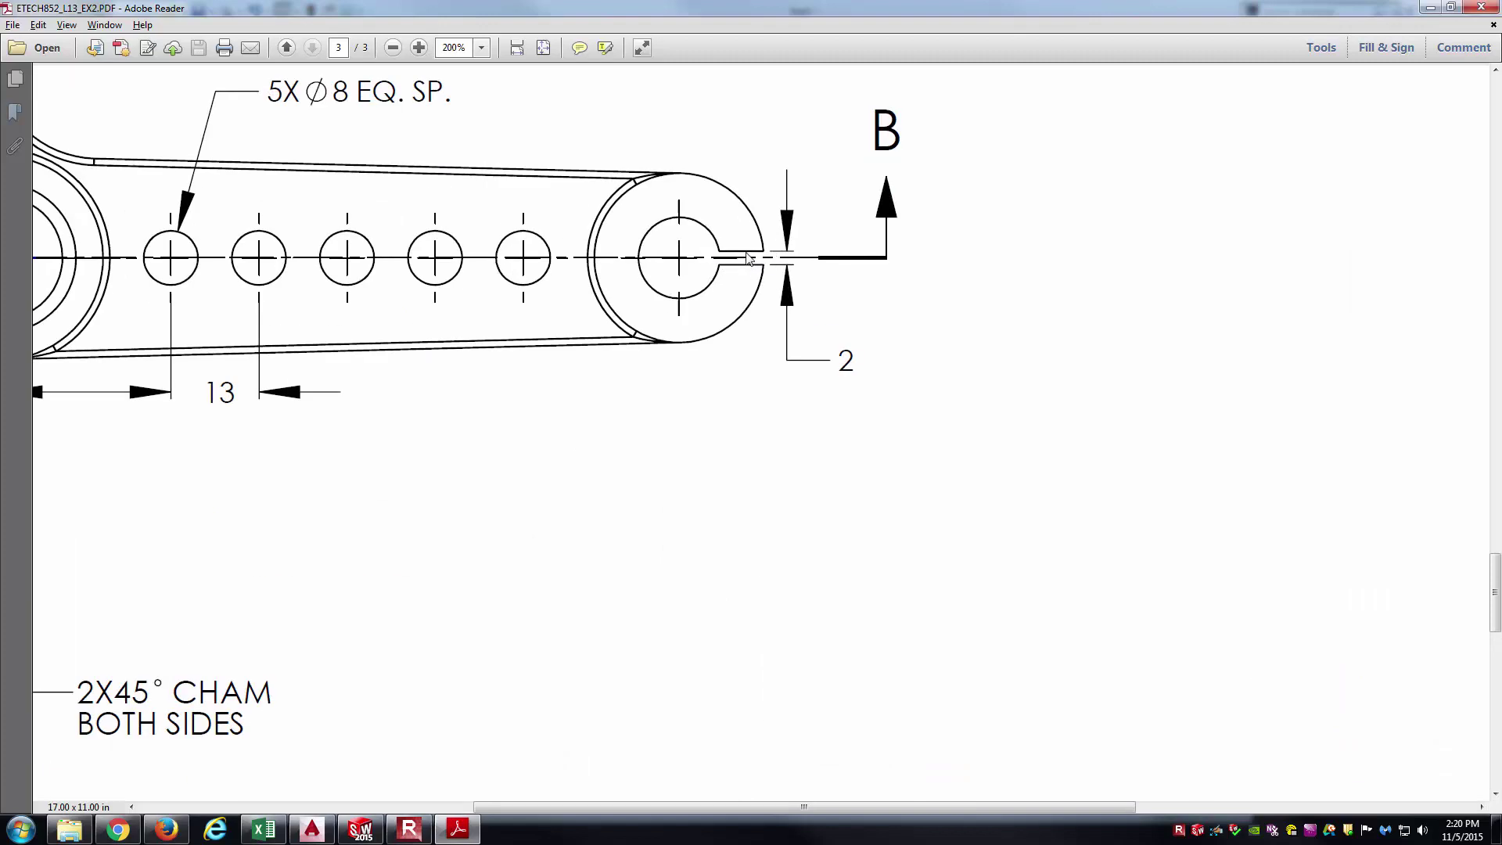
ctrl+scroll(484, 248, down, 1)
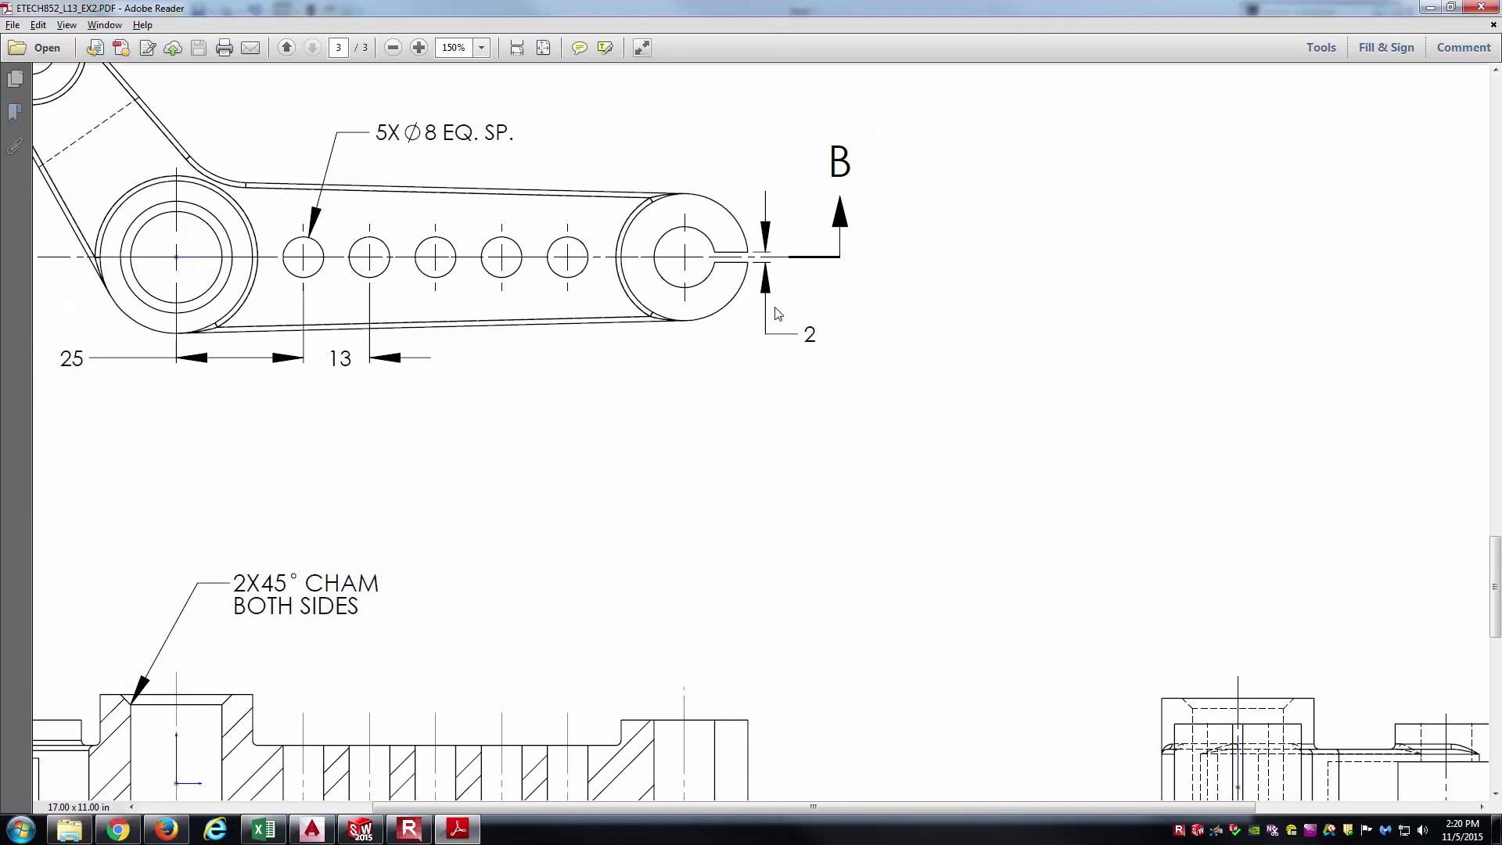
key(alt+Tab)
click(74, 233)
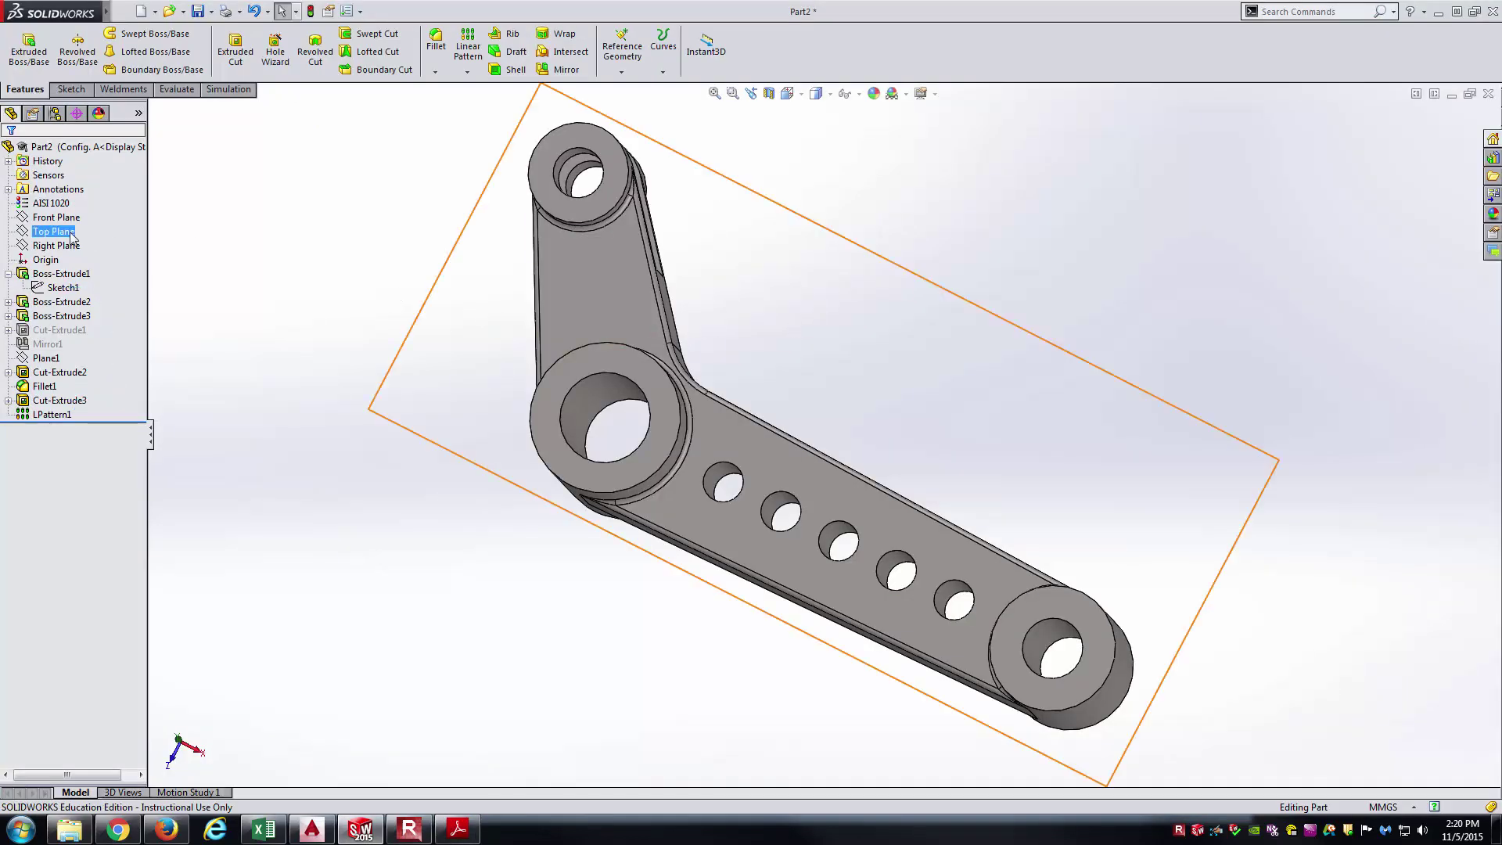
click(105, 219)
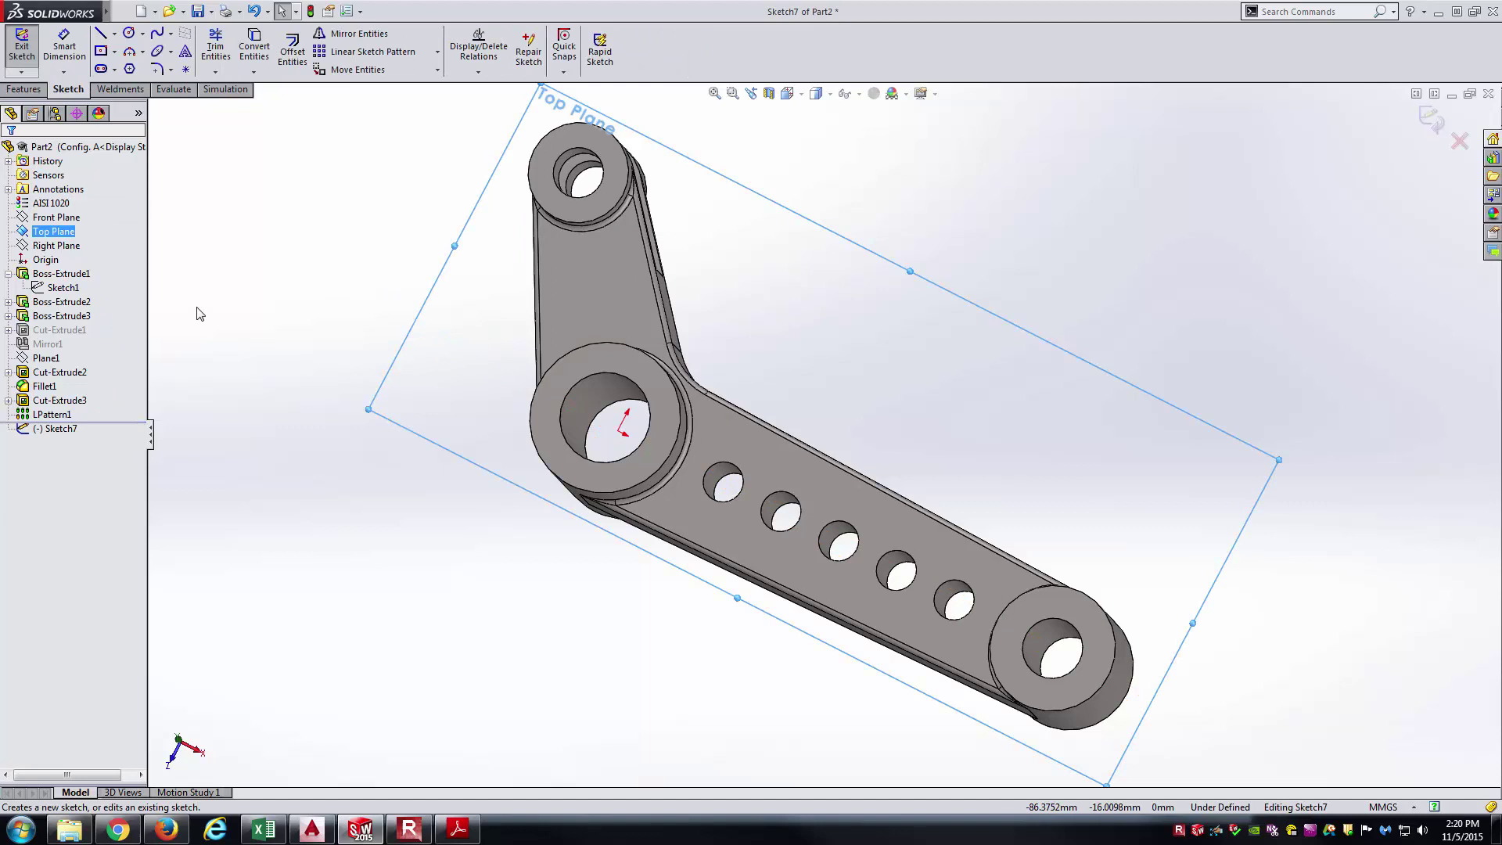
click(816, 93)
click(806, 152)
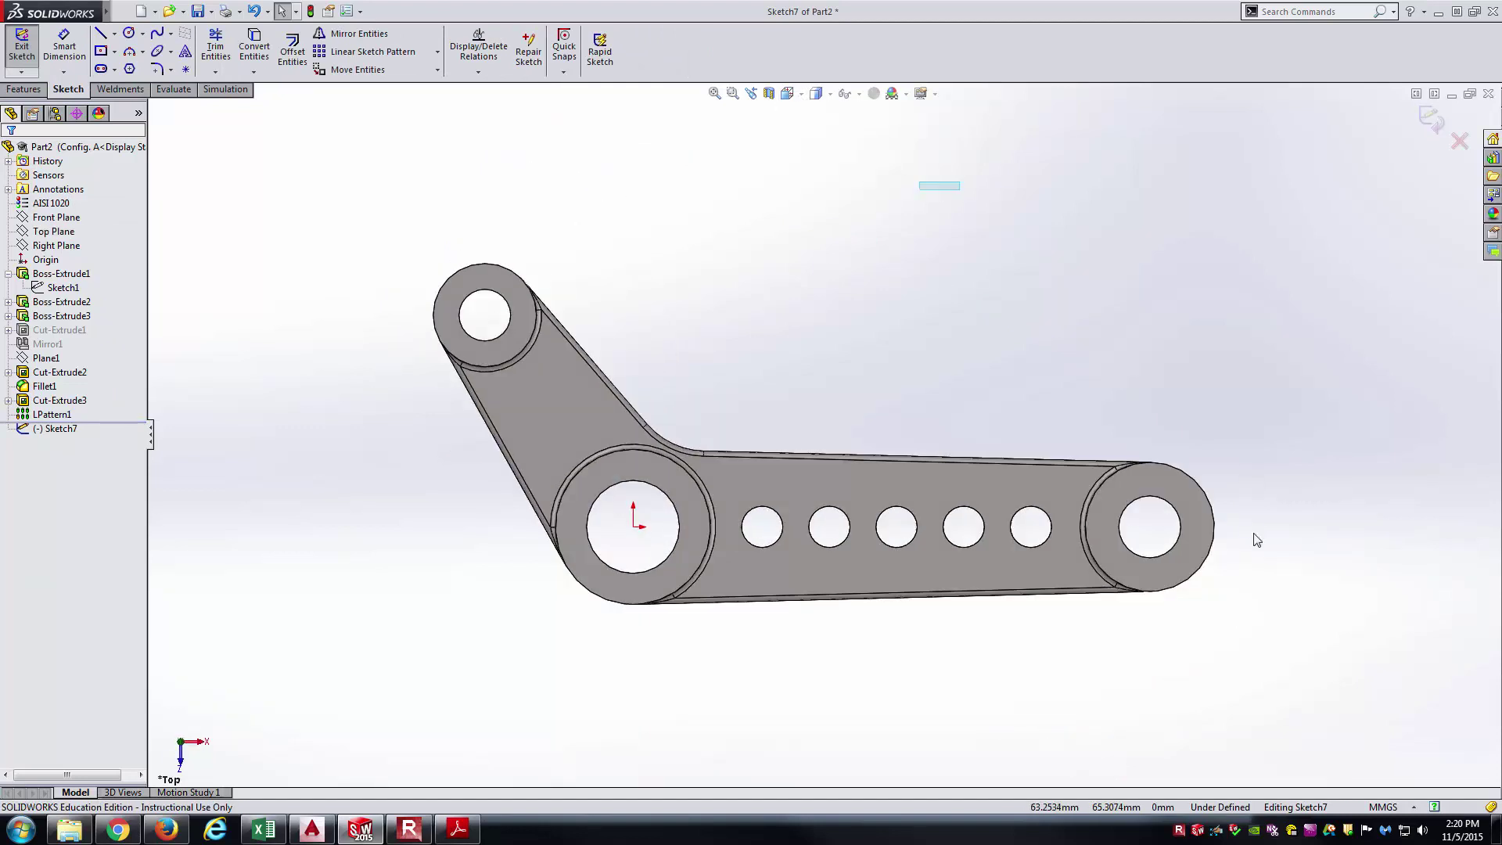
- Convert the bore edge and outer edge of the long arm's end boss into sketch circles
scroll(1250, 539, down, 3)
scroll(1251, 539, down, 1)
click(254, 47)
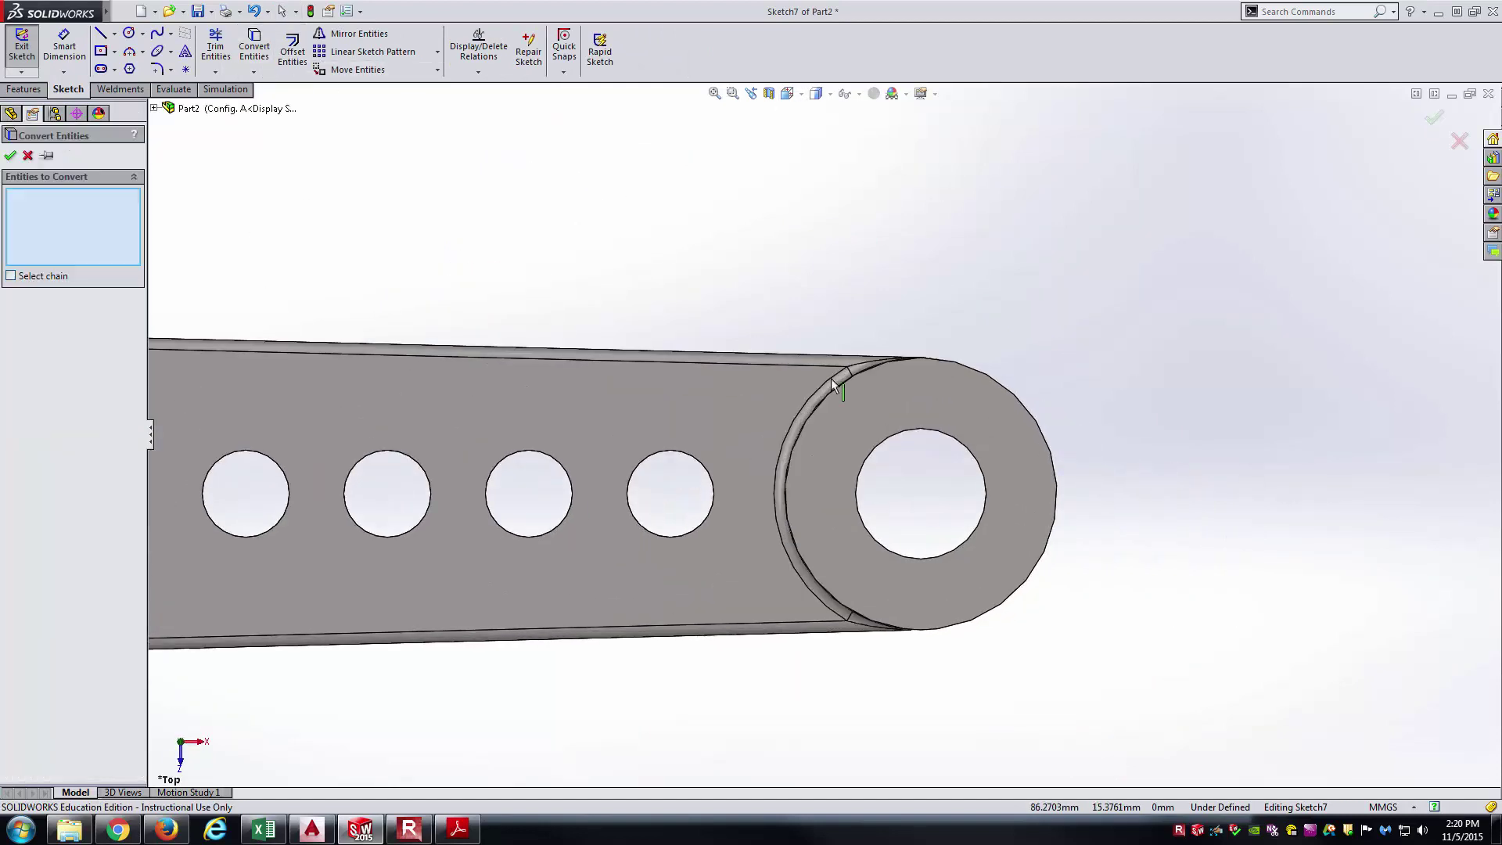
click(960, 446)
click(1016, 403)
key(Return)
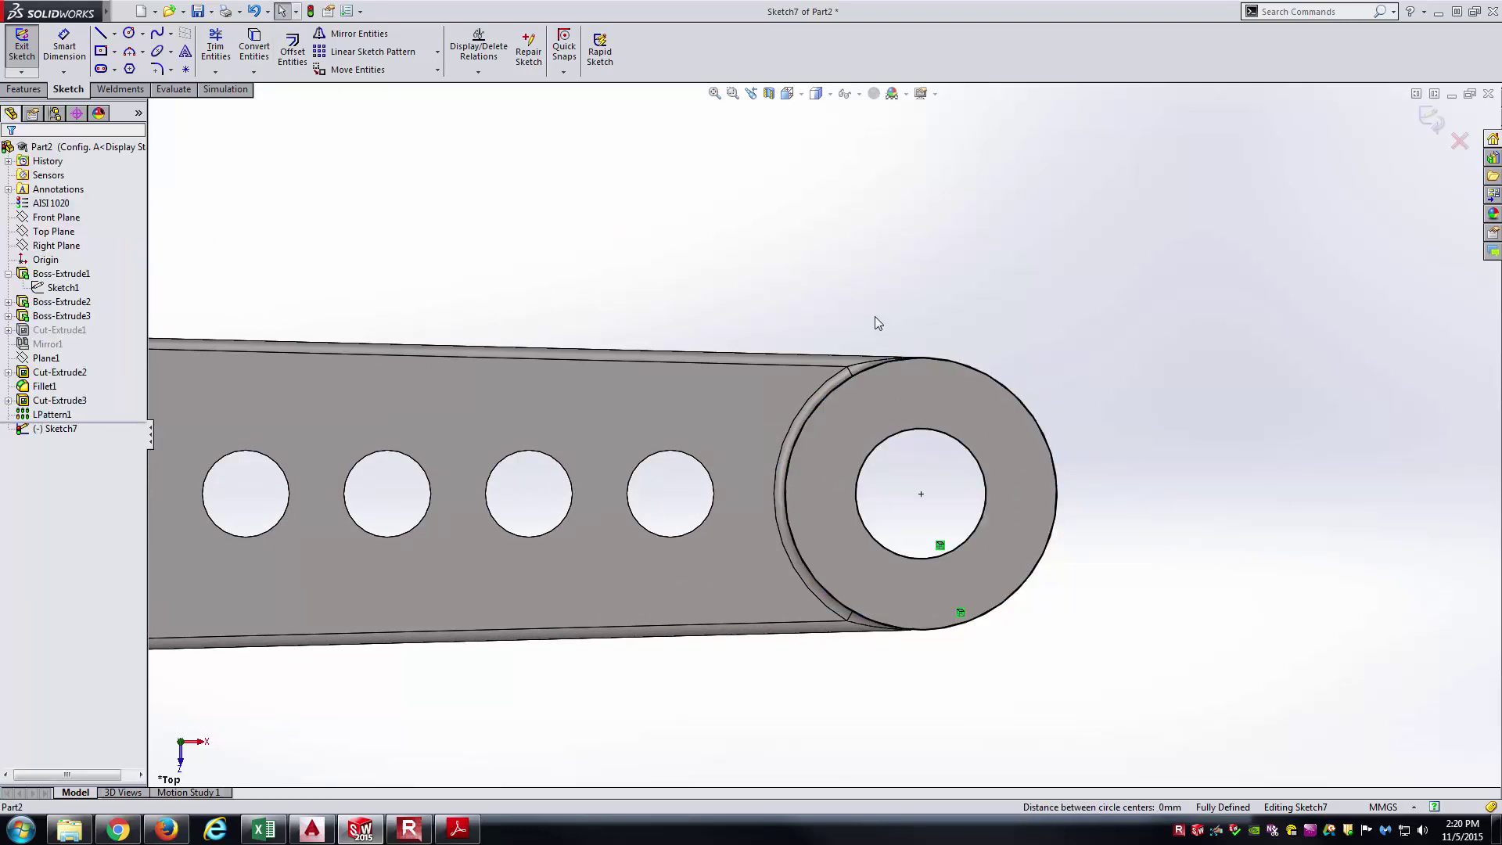
- Sketch a horizontal construction line about 6.5 mm long from the end bore to the boss's outer circle, in line with their centre
key(l)
scroll(1083, 469, down, 3)
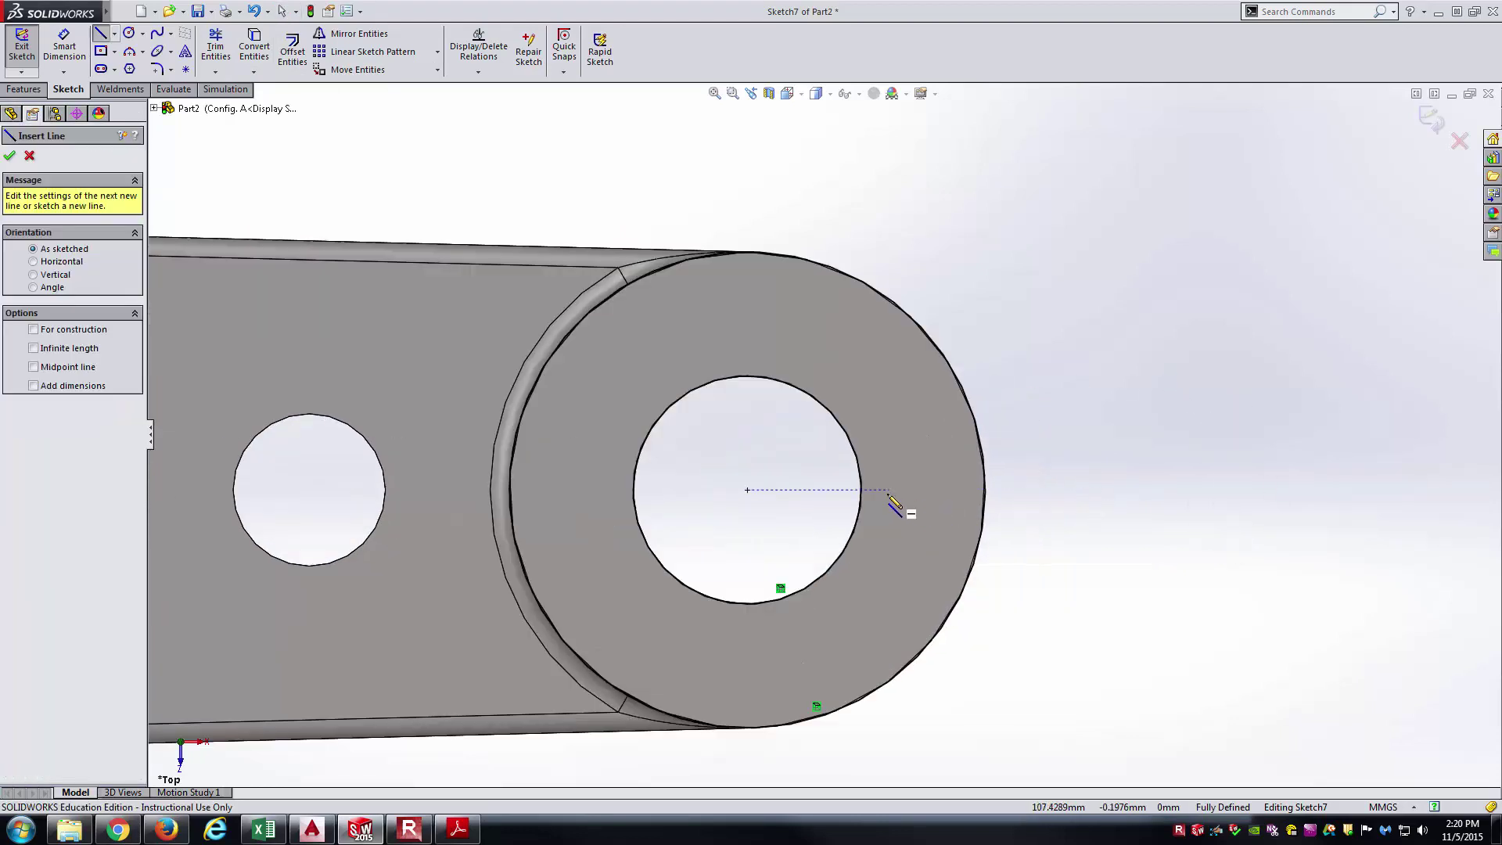
click(863, 491)
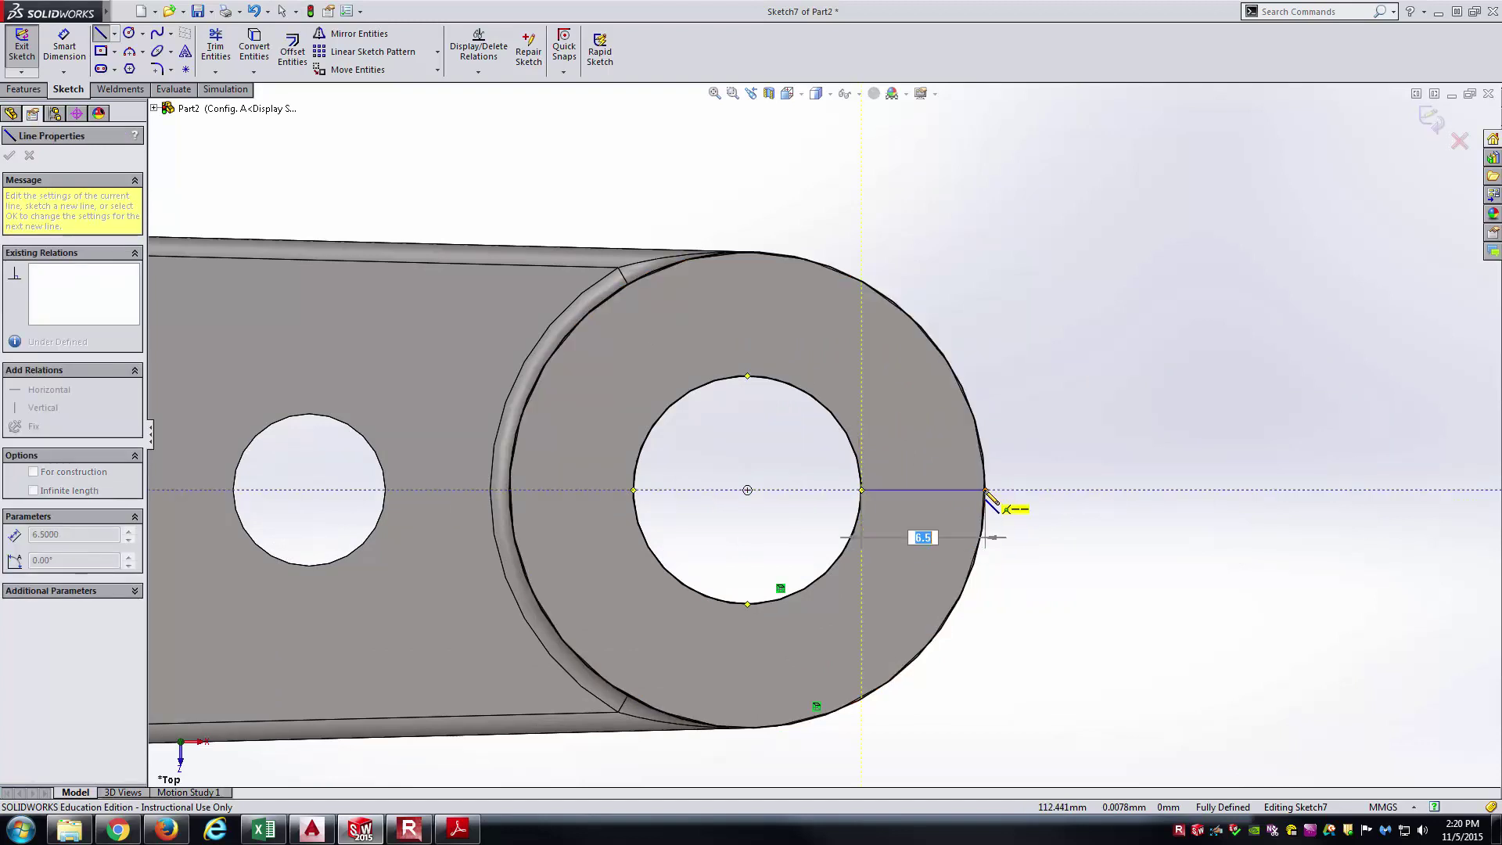
click(983, 491)
key(Escape)
click(939, 491)
click(971, 440)
click(1052, 521)
- Sketch two horizontal lines, one on each side of the construction line, from the bore circle to the boss's outer circle, about 6.5 mm long
scroll(1077, 540, down, 3)
key(l)
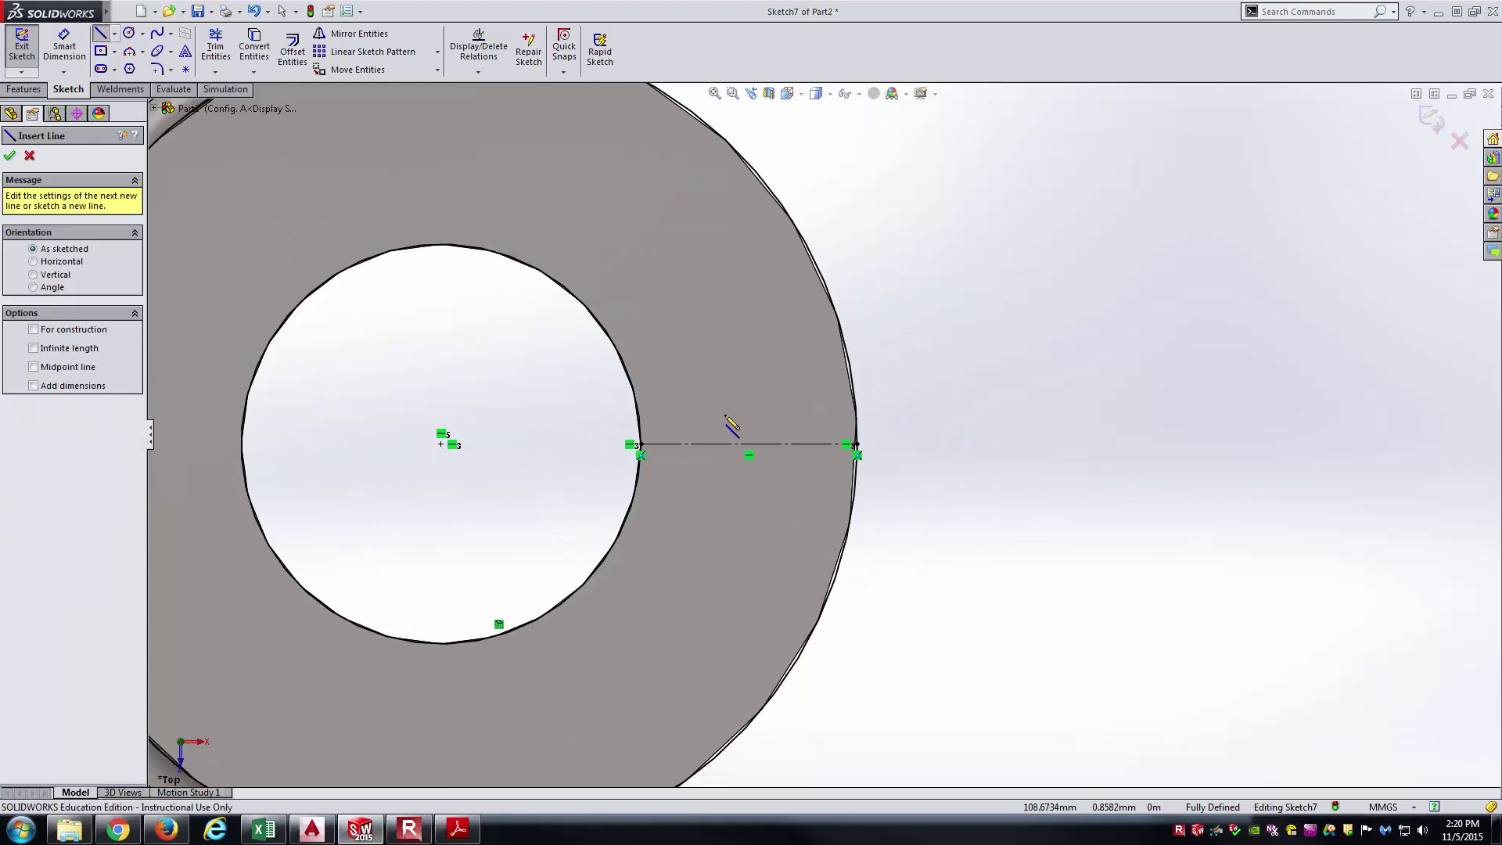
click(640, 421)
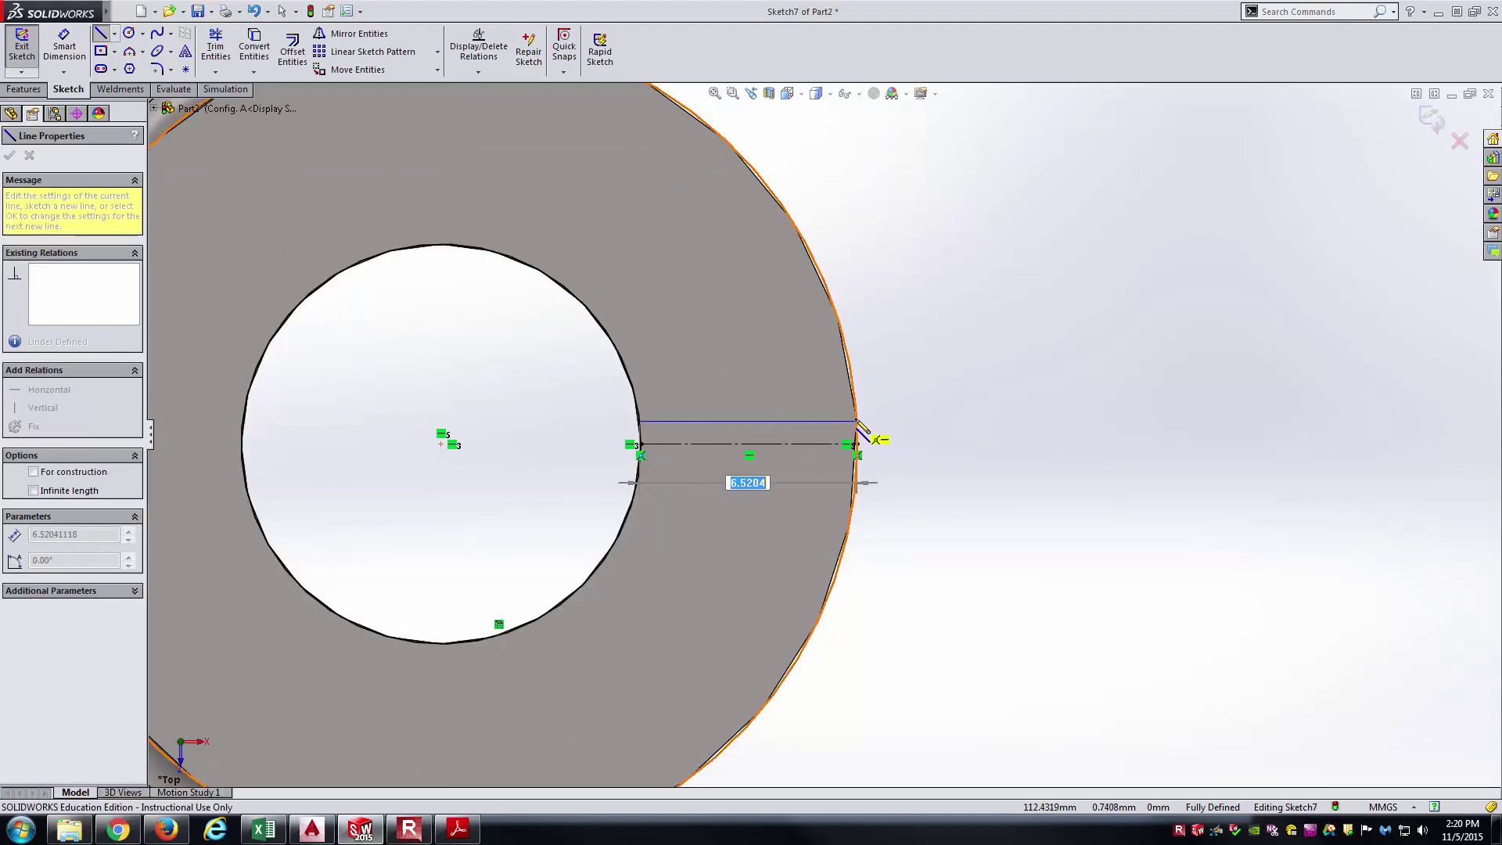
click(857, 420)
key(Escape)
key(l)
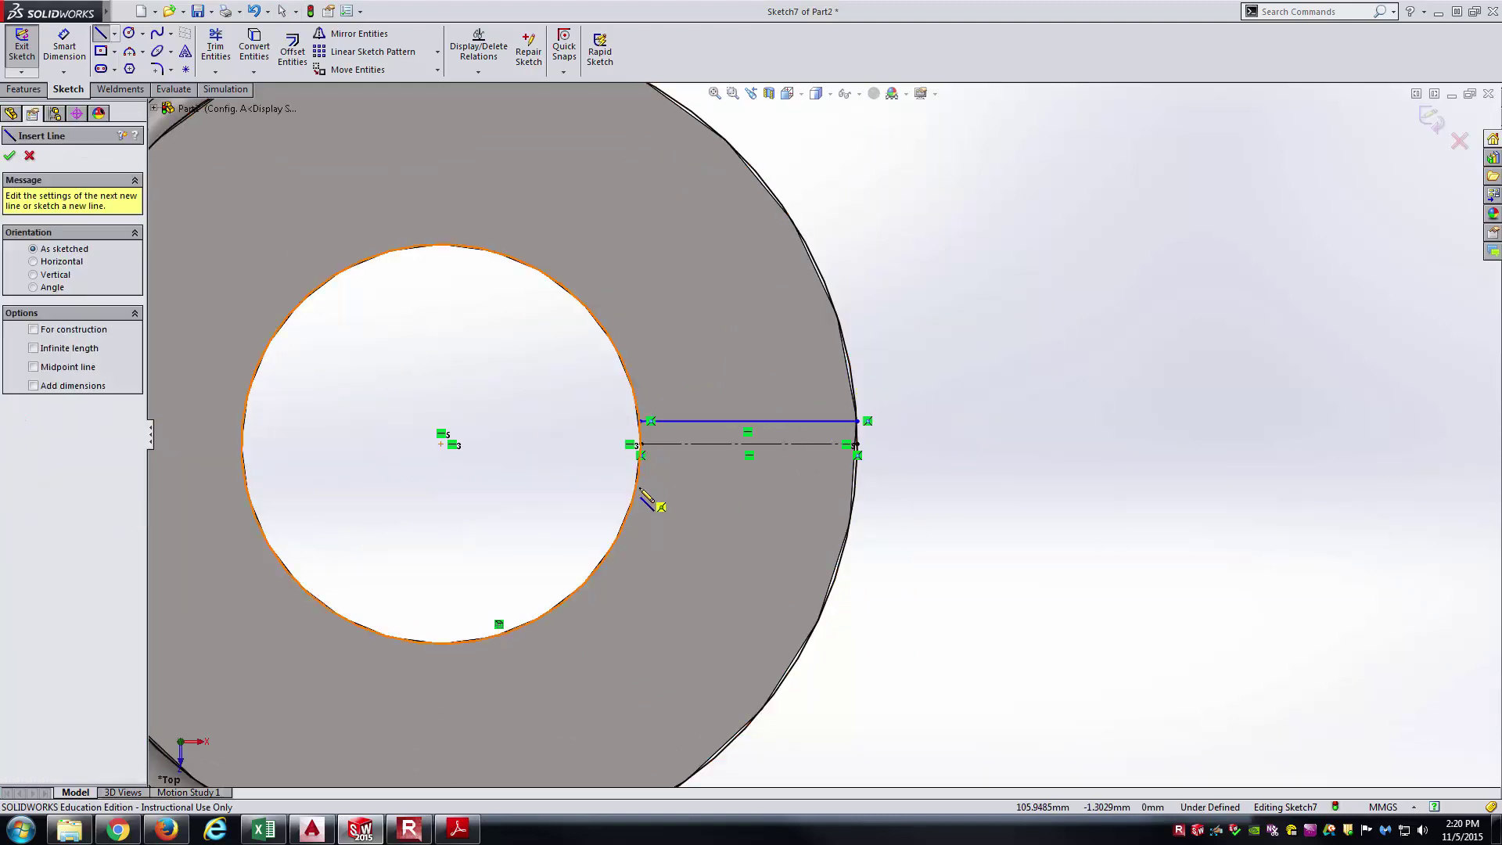
click(660, 505)
key(Escape)
key(l)
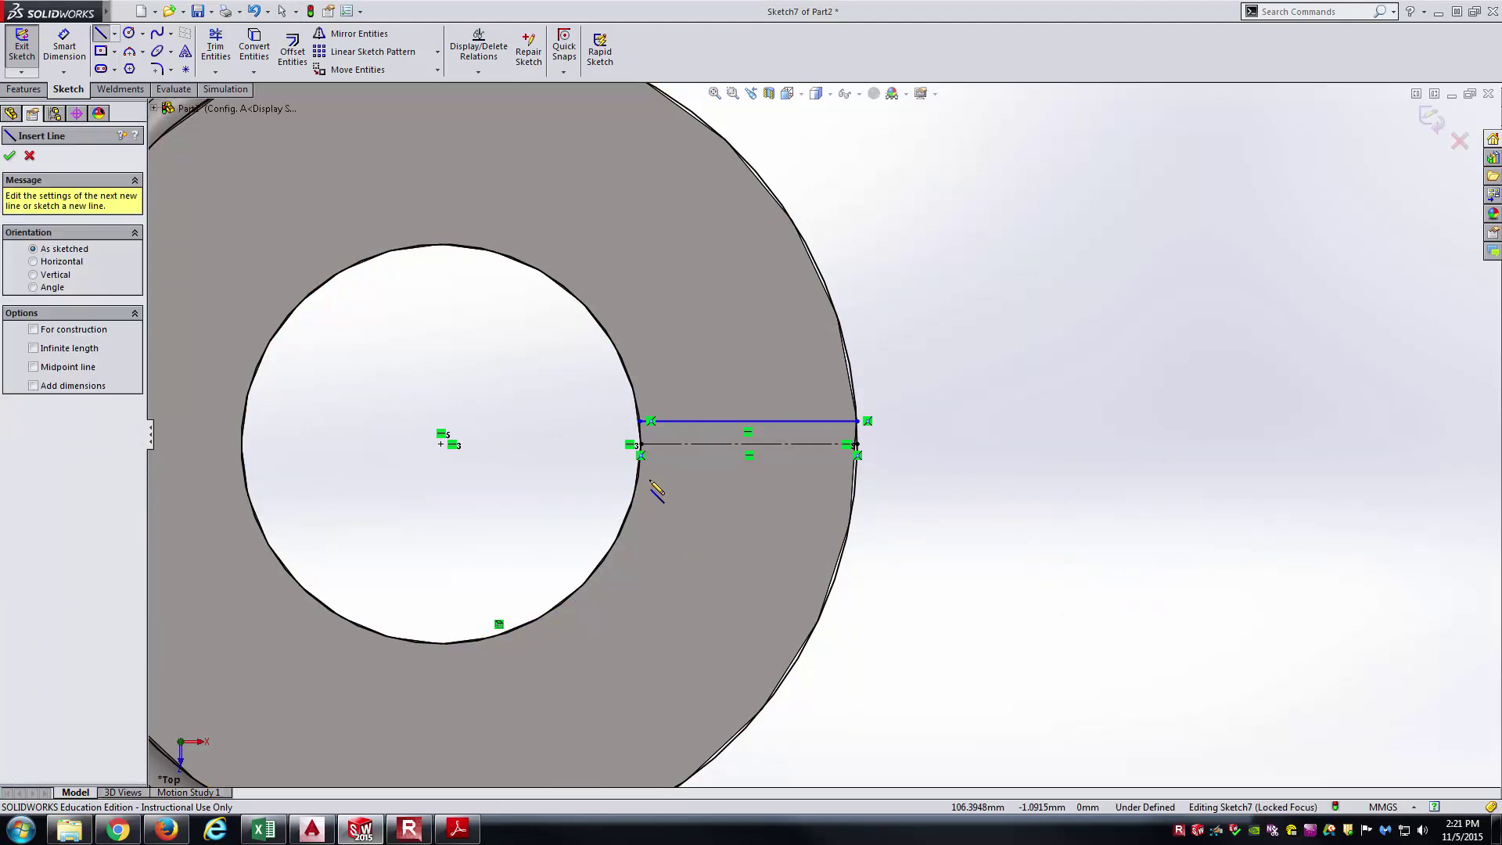
click(639, 483)
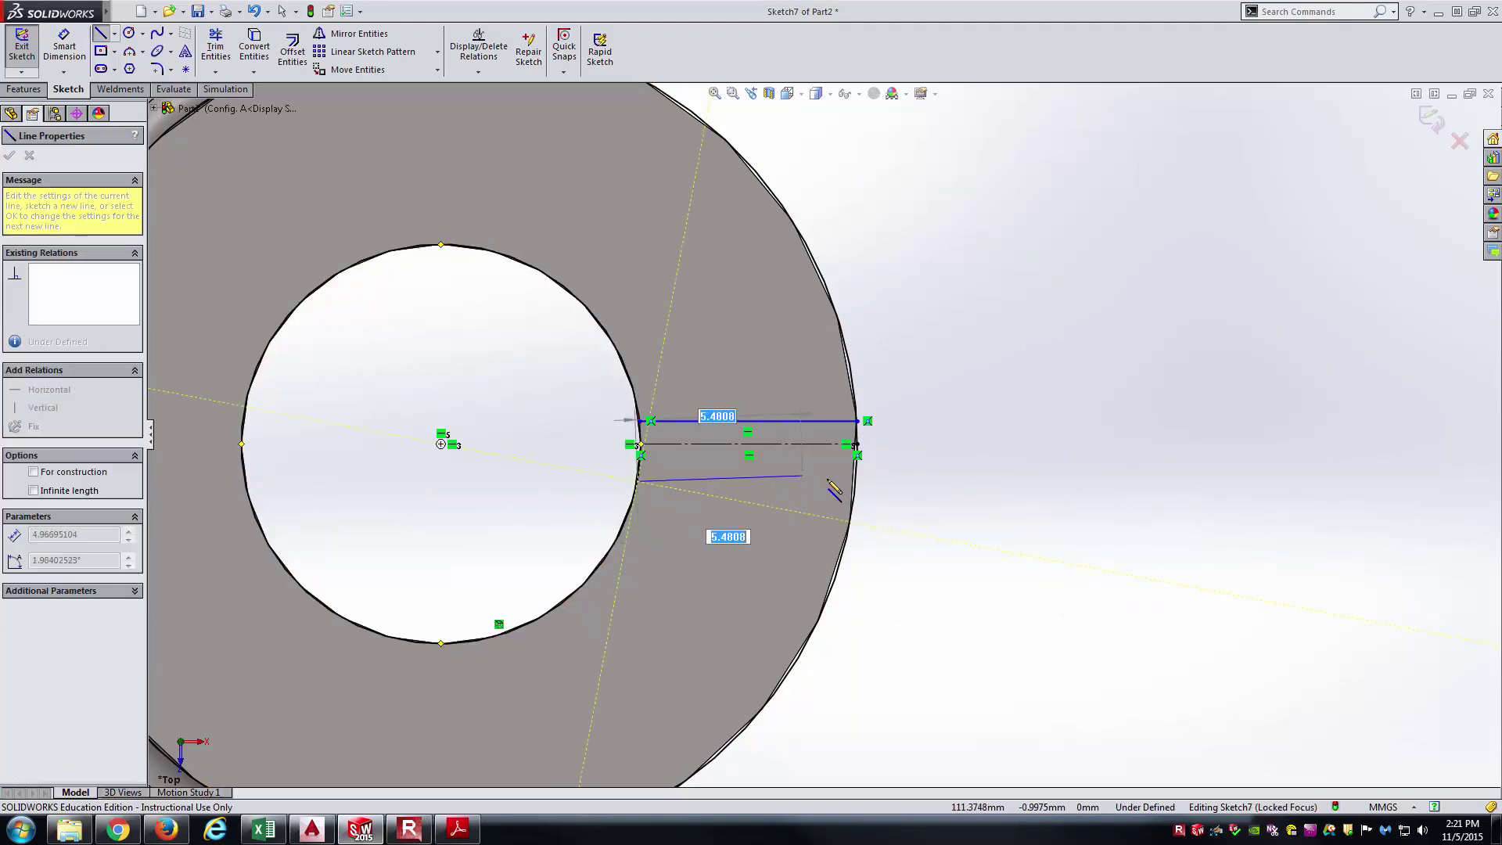
click(858, 486)
key(Escape)
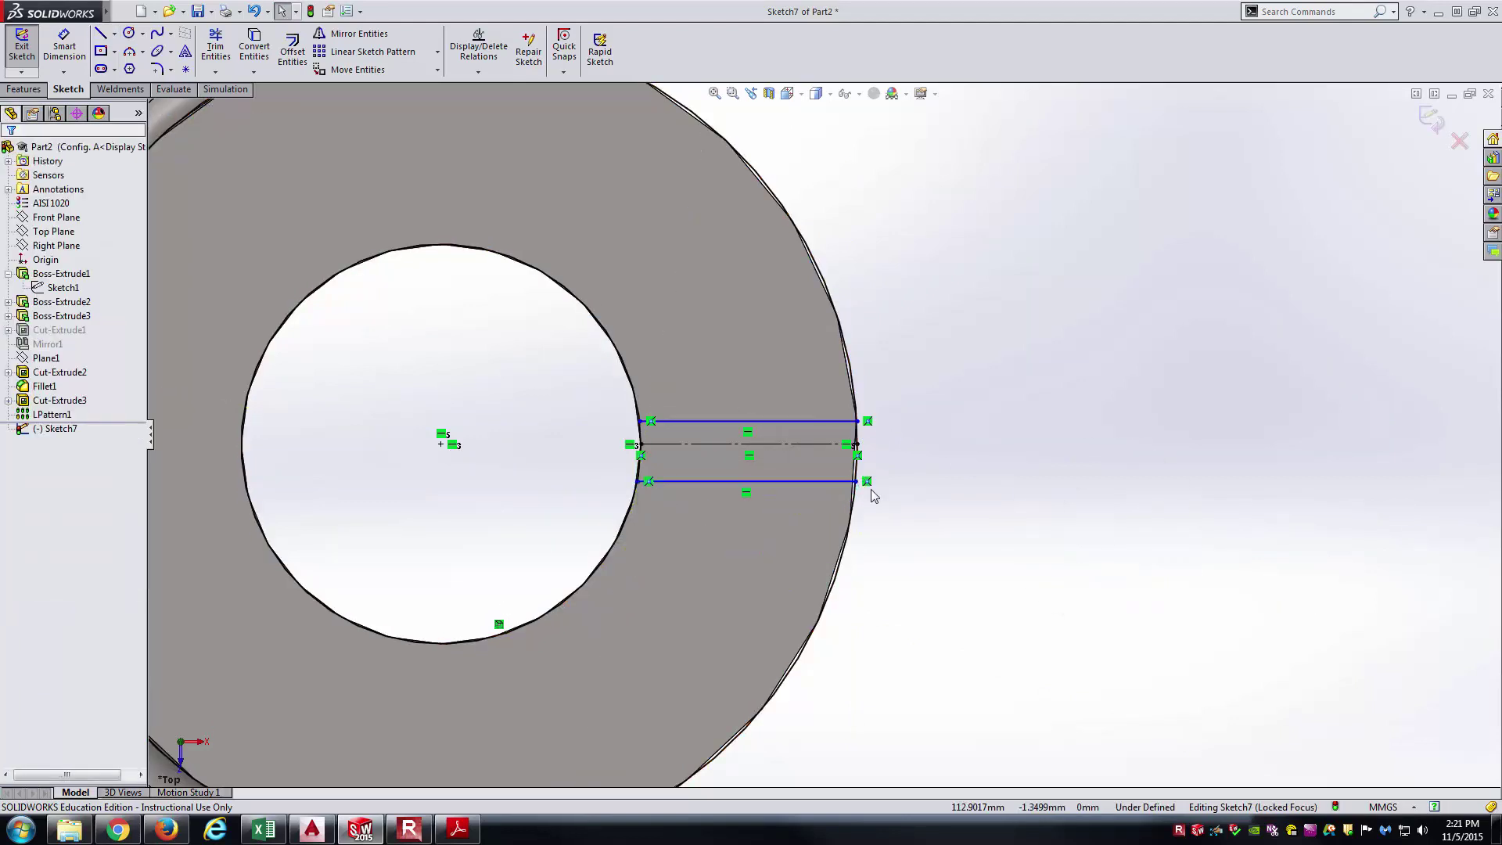
- Dimension the spacing between the two horizontal slit lines and set it to 2 mm
key(d)
click(814, 422)
click(815, 481)
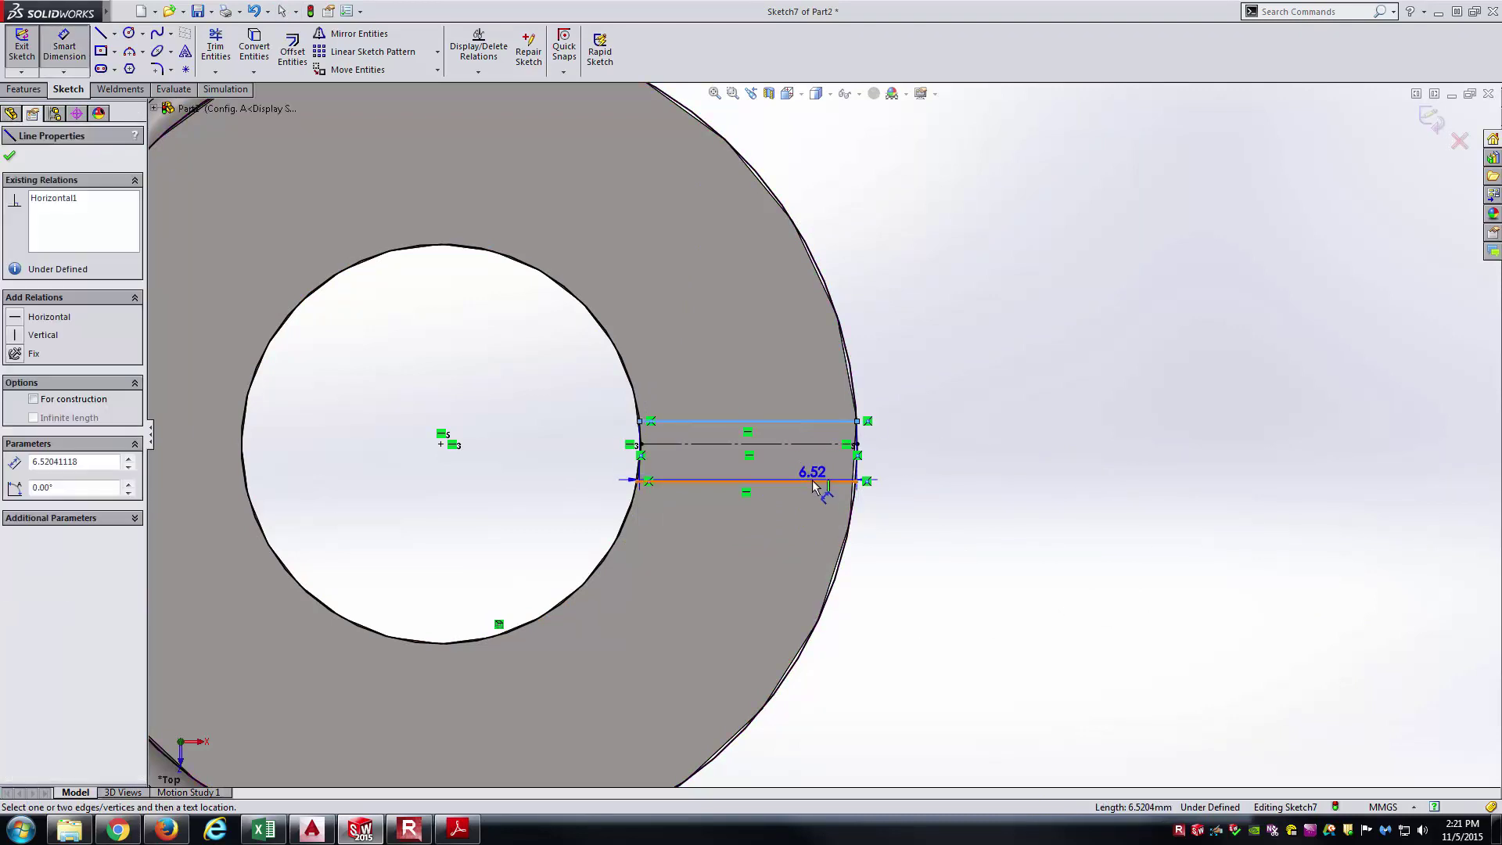
click(988, 452)
text(2)
key(Return)
click(1067, 386)
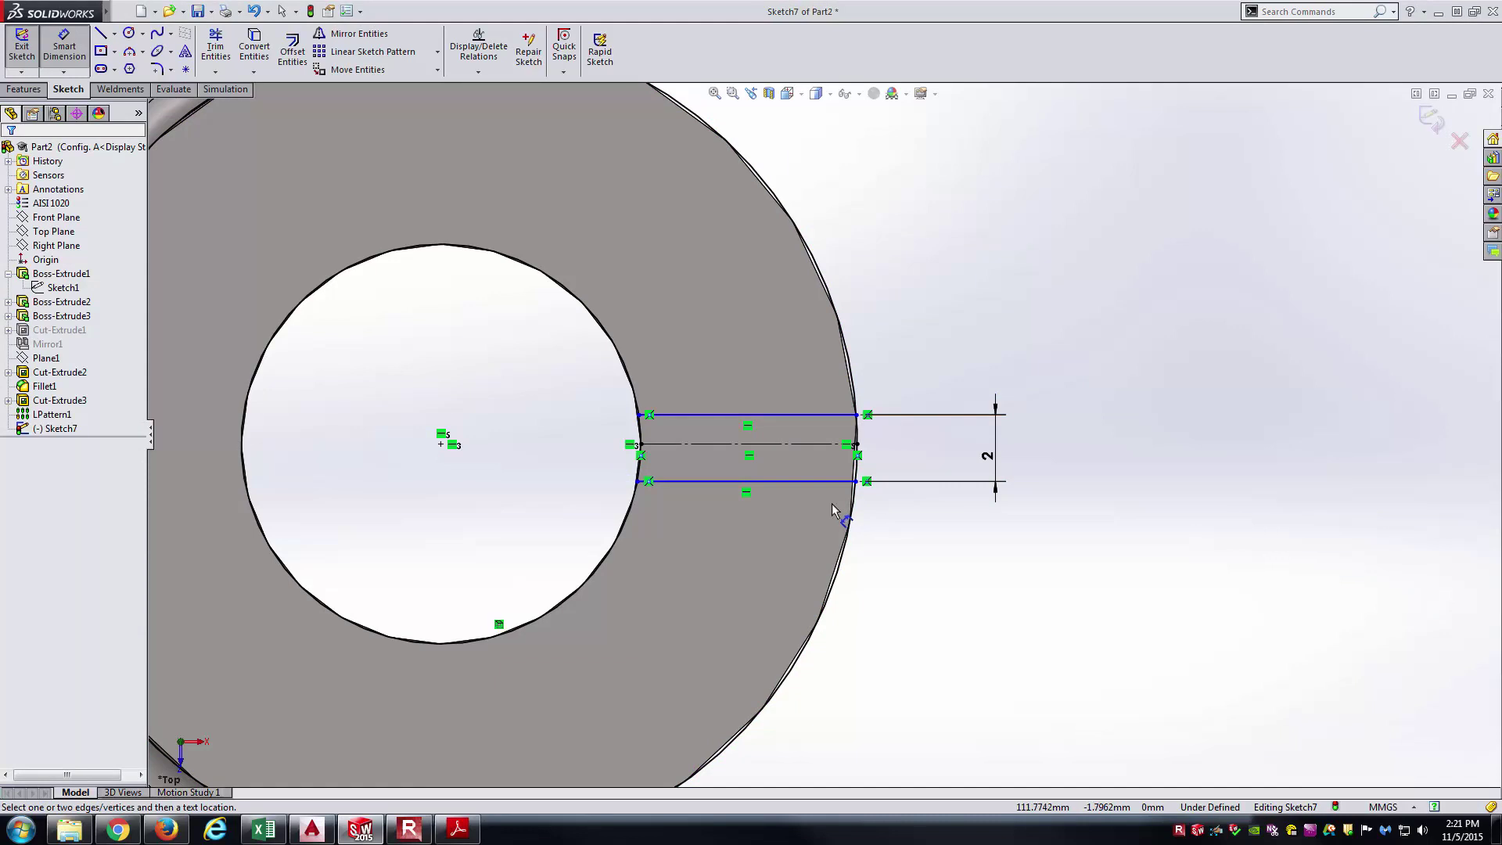
key(Escape)
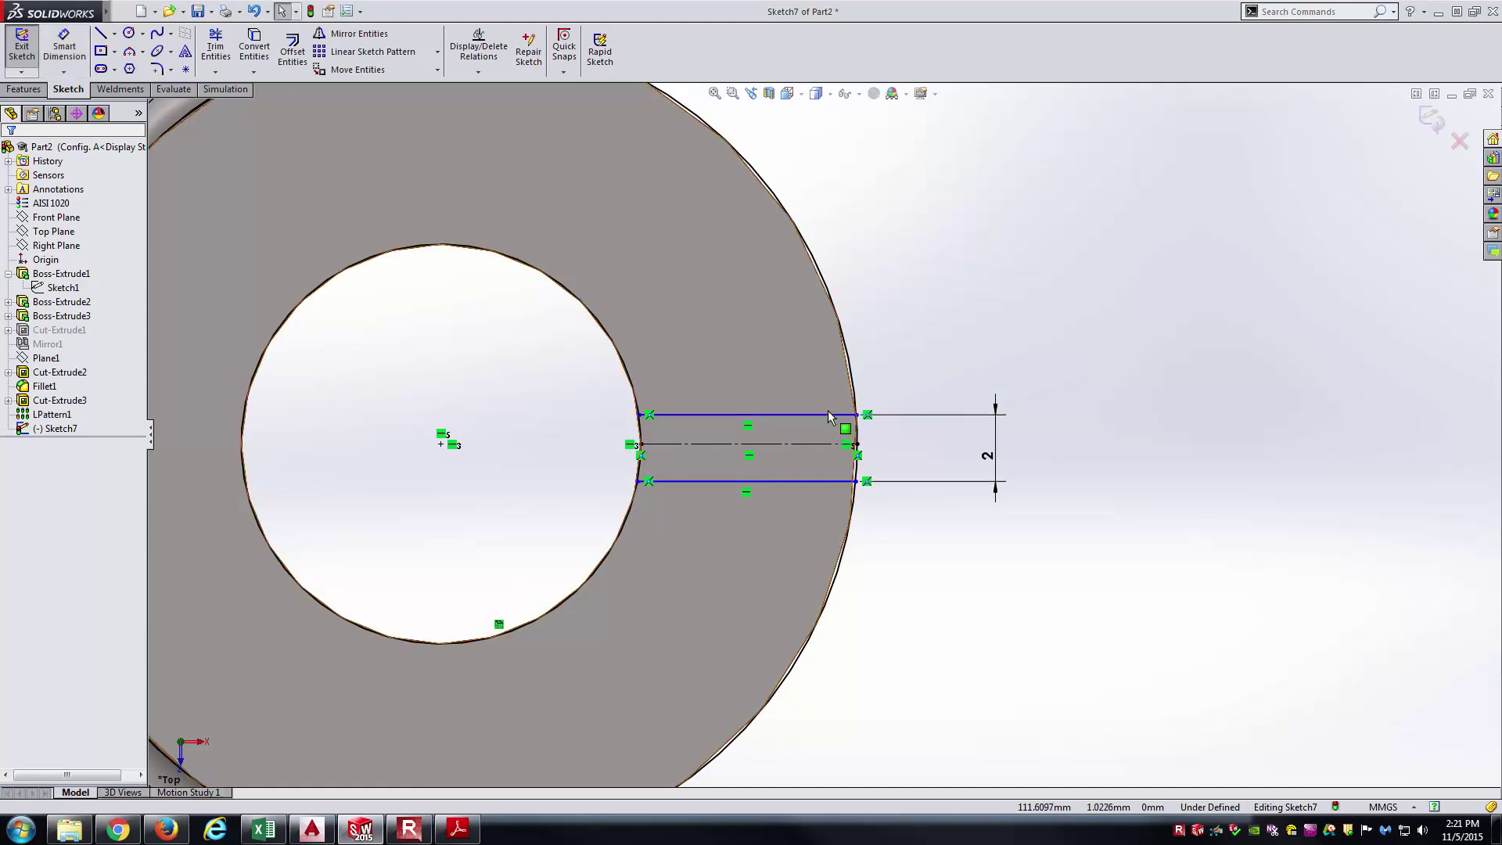
- Make the two slit lines equal in length to centre them about the construction line
click(849, 481)
ctrl+click(849, 482)
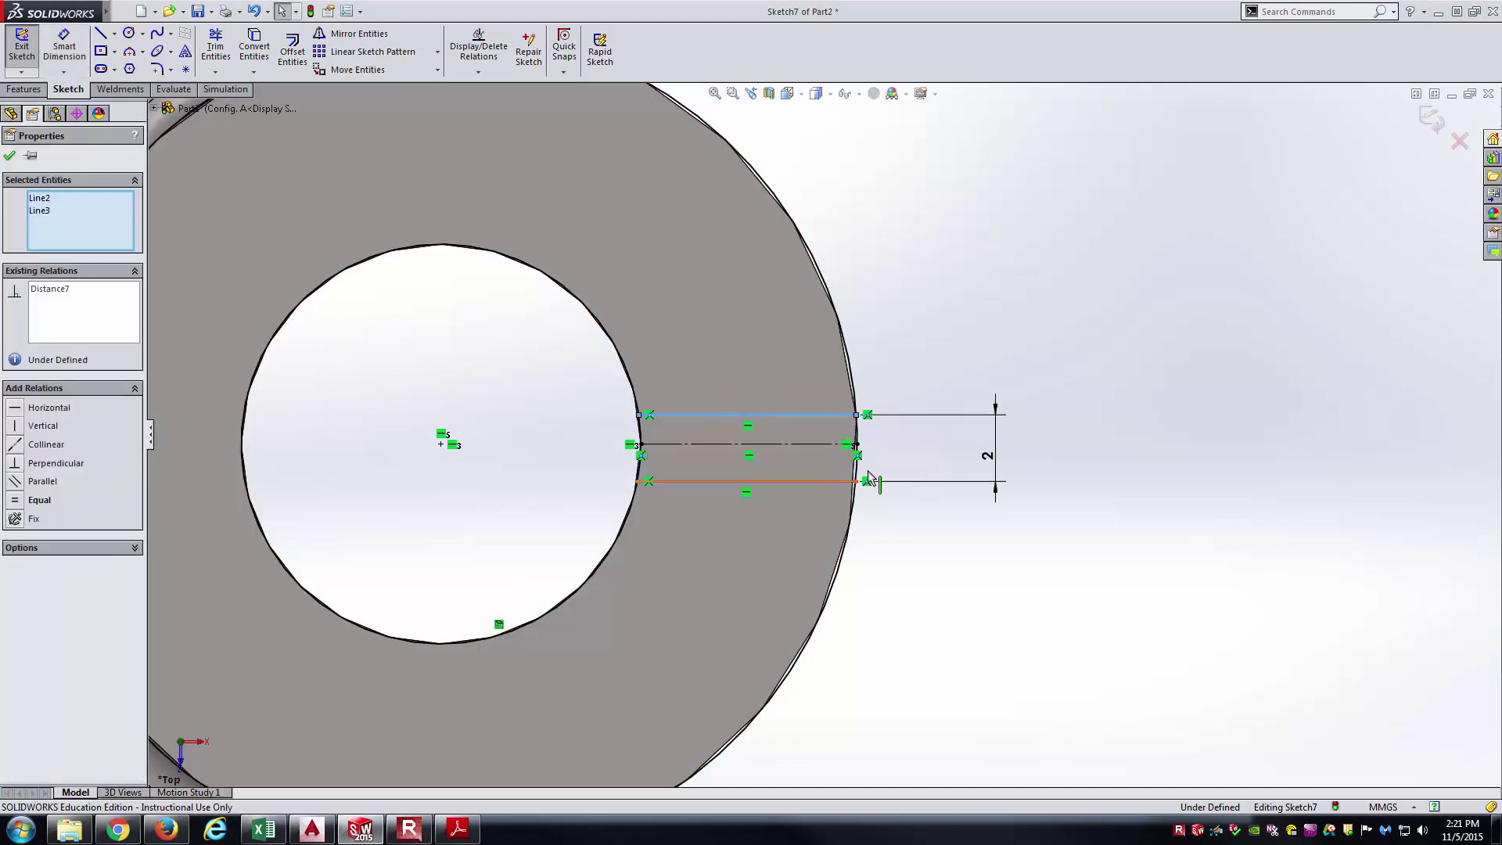
click(892, 426)
click(934, 606)
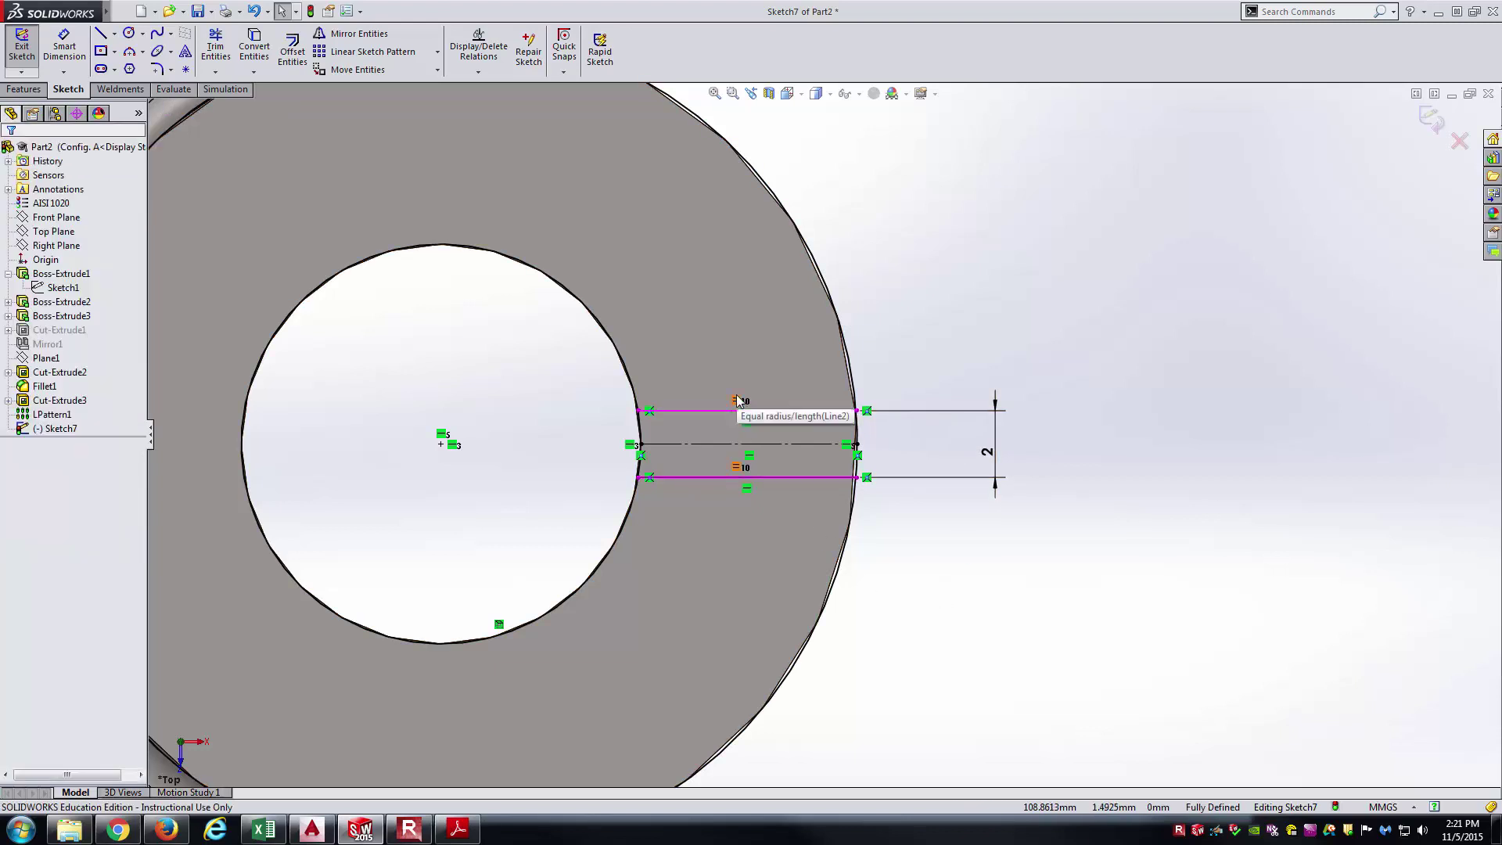
click(731, 548)
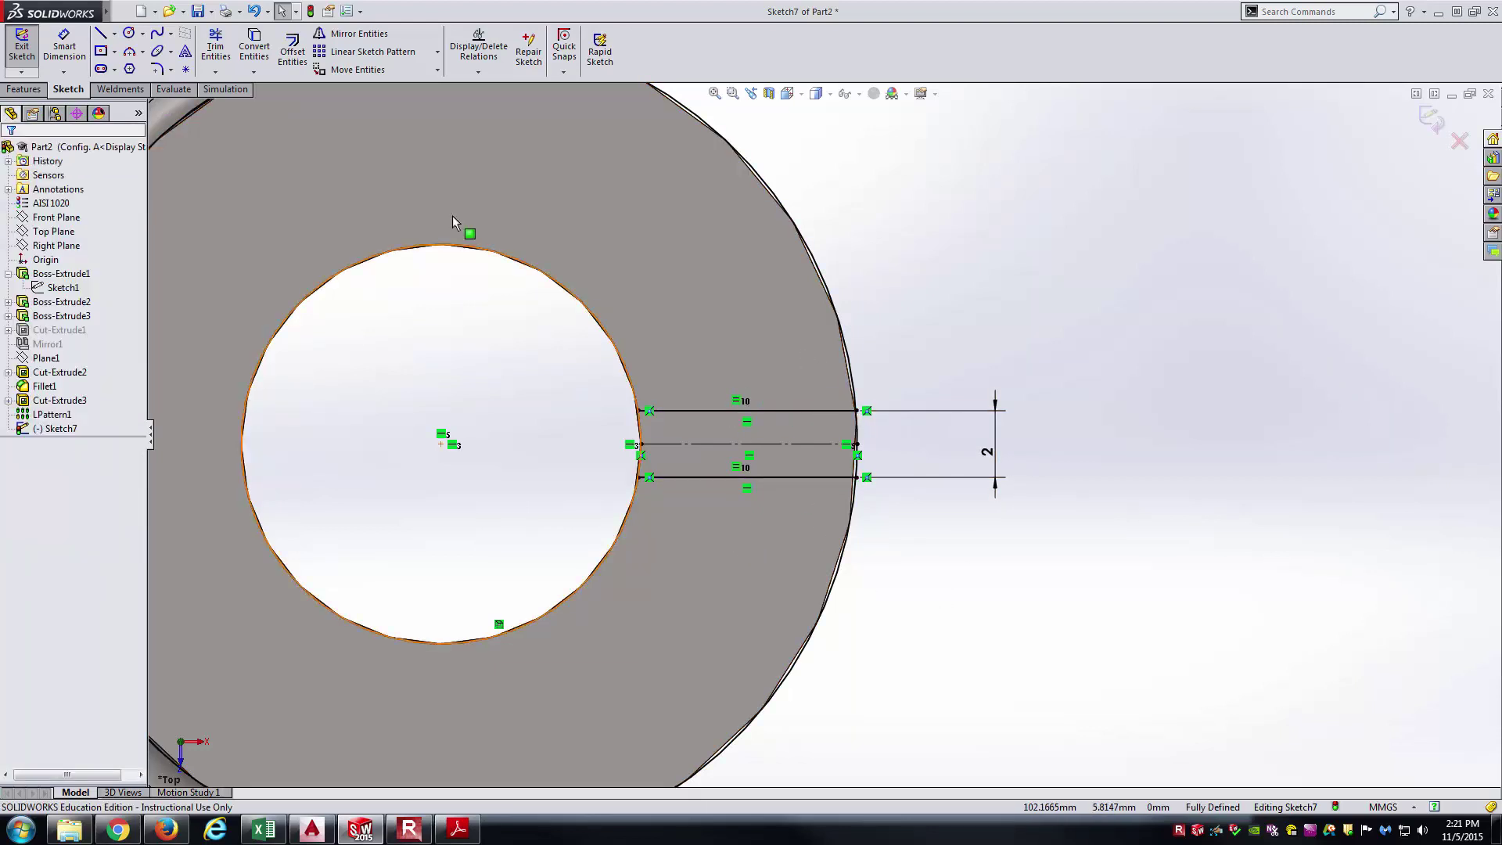
- Trim the bore and outer circles down to the short arcs that close the slit profile
click(216, 48)
drag(481, 334, 637, 293)
mouse_move(636, 292)
middle_down()
mouse_move(654, 241)
mouse_move(594, 392)
middle_up()
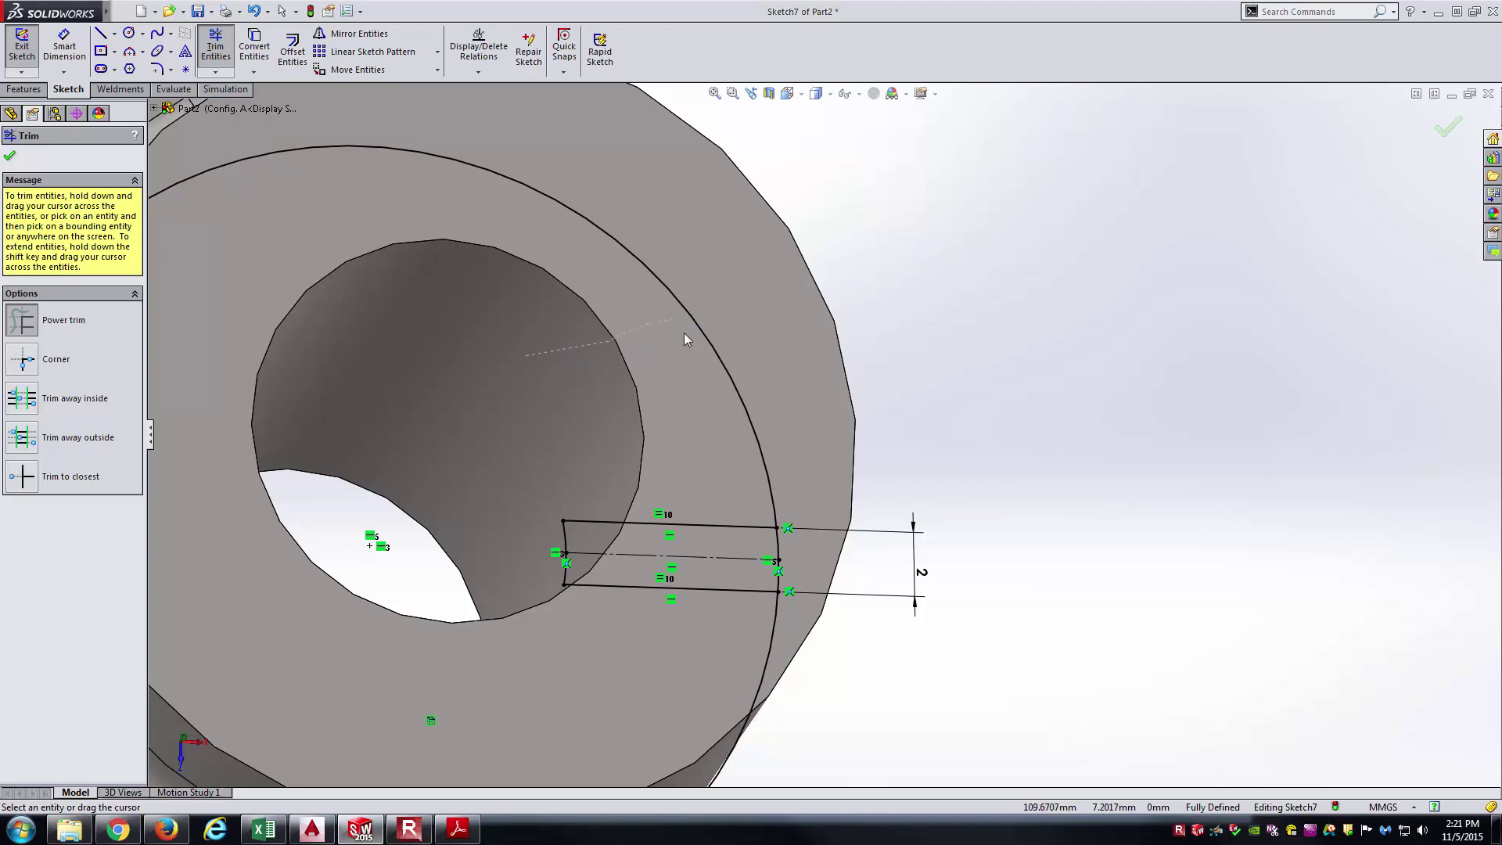
drag(769, 426, 841, 431)
key(Escape)
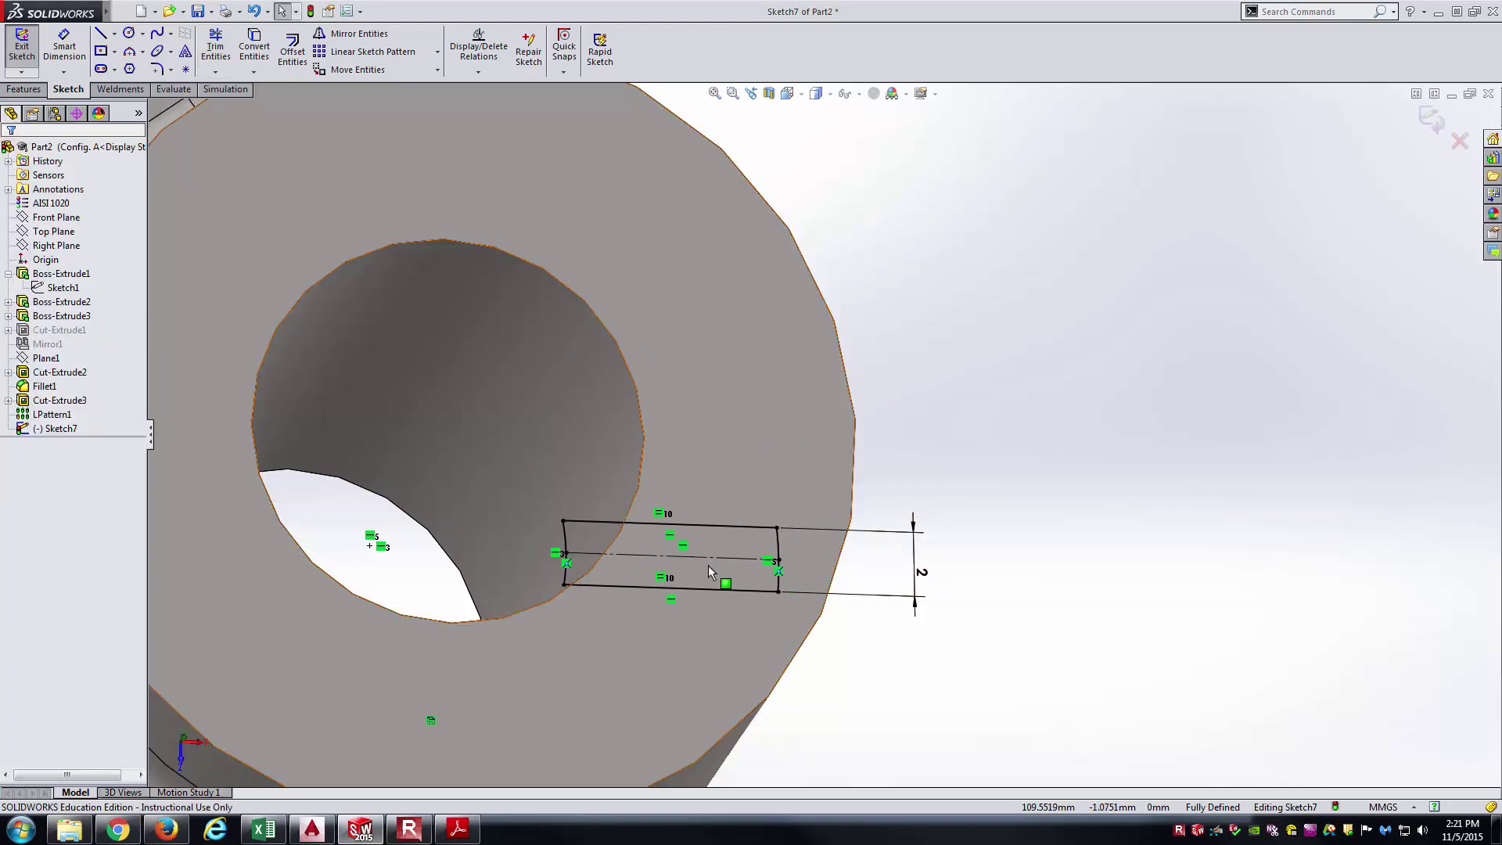
- Extrude-cut the slit profile with the Through All - Both end condition and return to the isometric view
scroll(826, 434, up, 3)
click(24, 89)
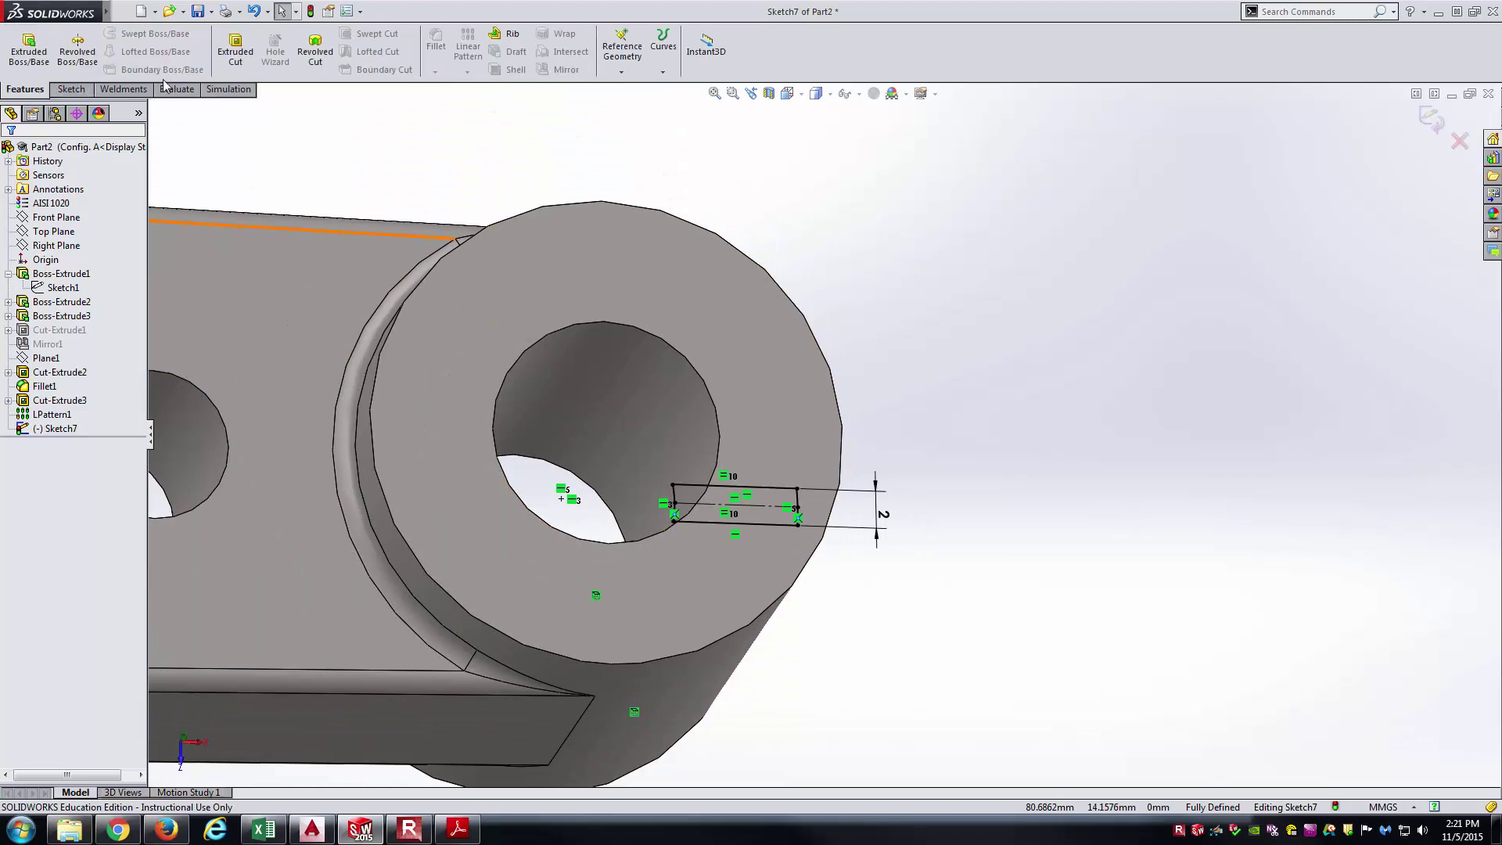
click(235, 48)
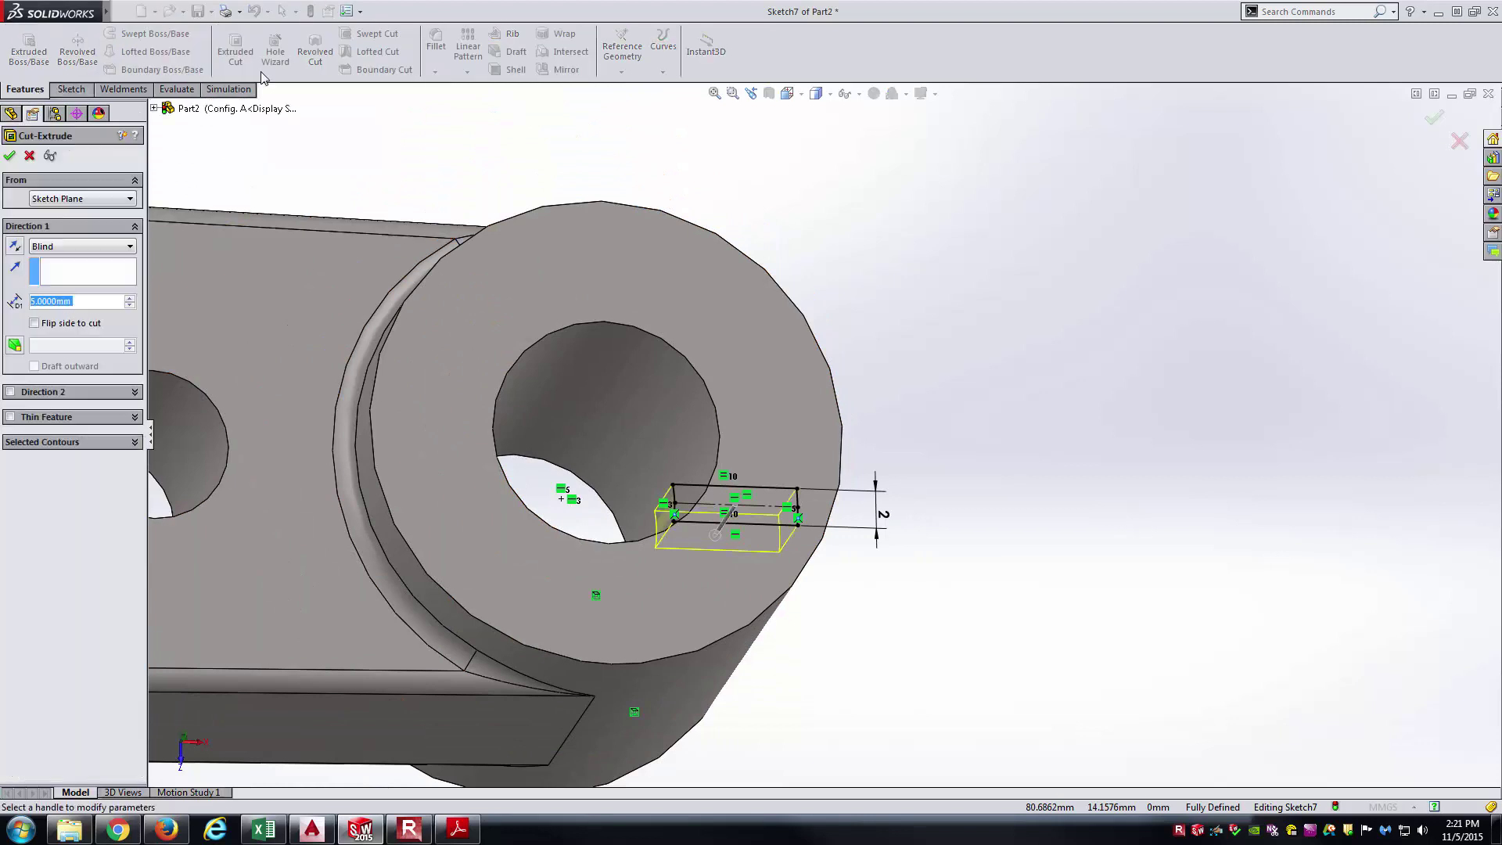
click(76, 246)
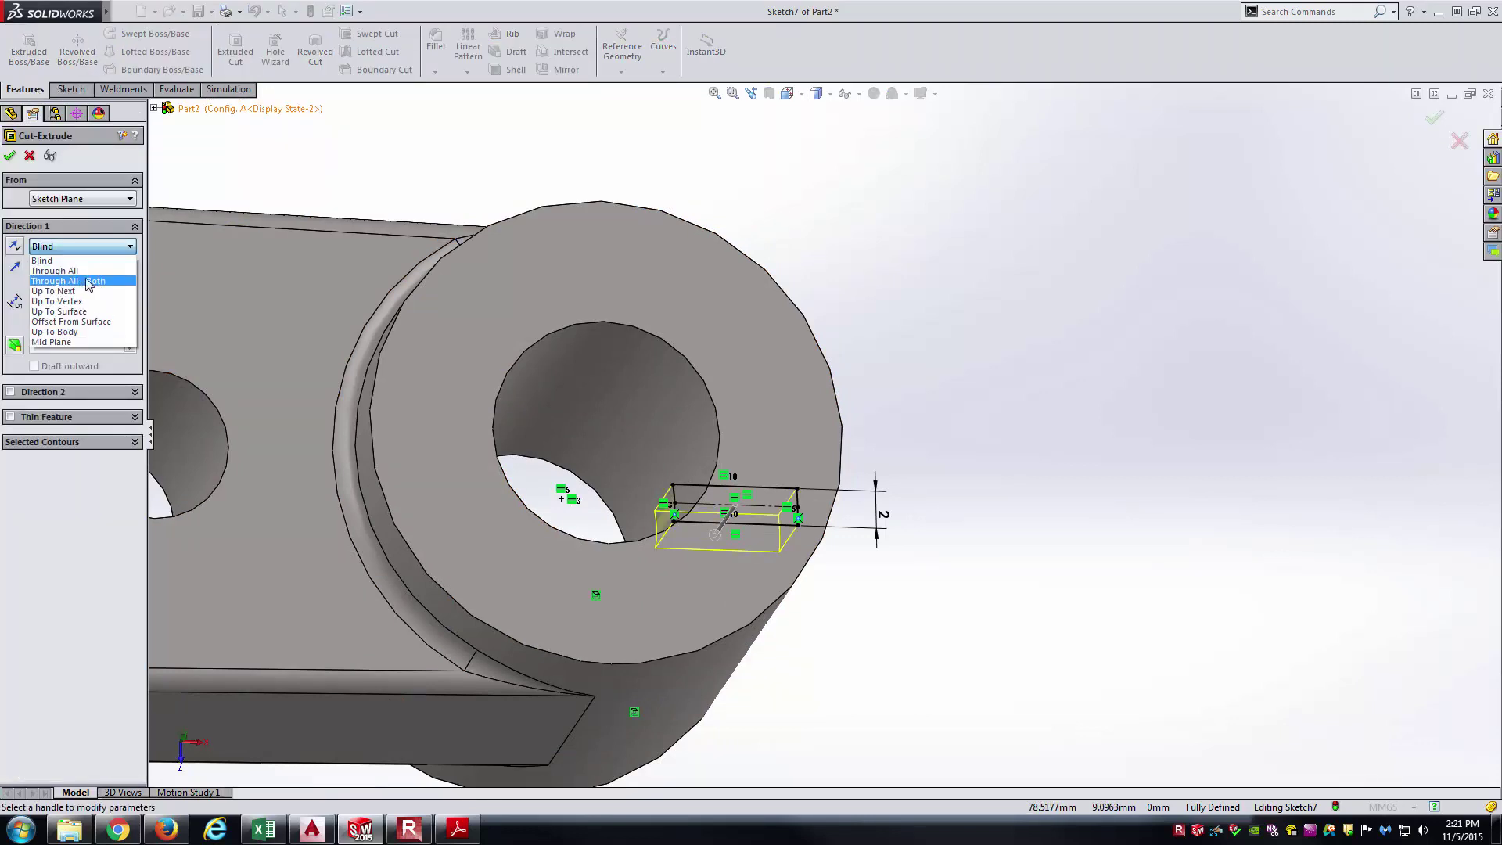
click(67, 285)
mouse_move(504, 368)
middle_down()
mouse_move(486, 245)
mouse_move(431, 248)
middle_up()
key(Return)
middle_drag(1090, 274, 791, 342)
key(ctrl+7)
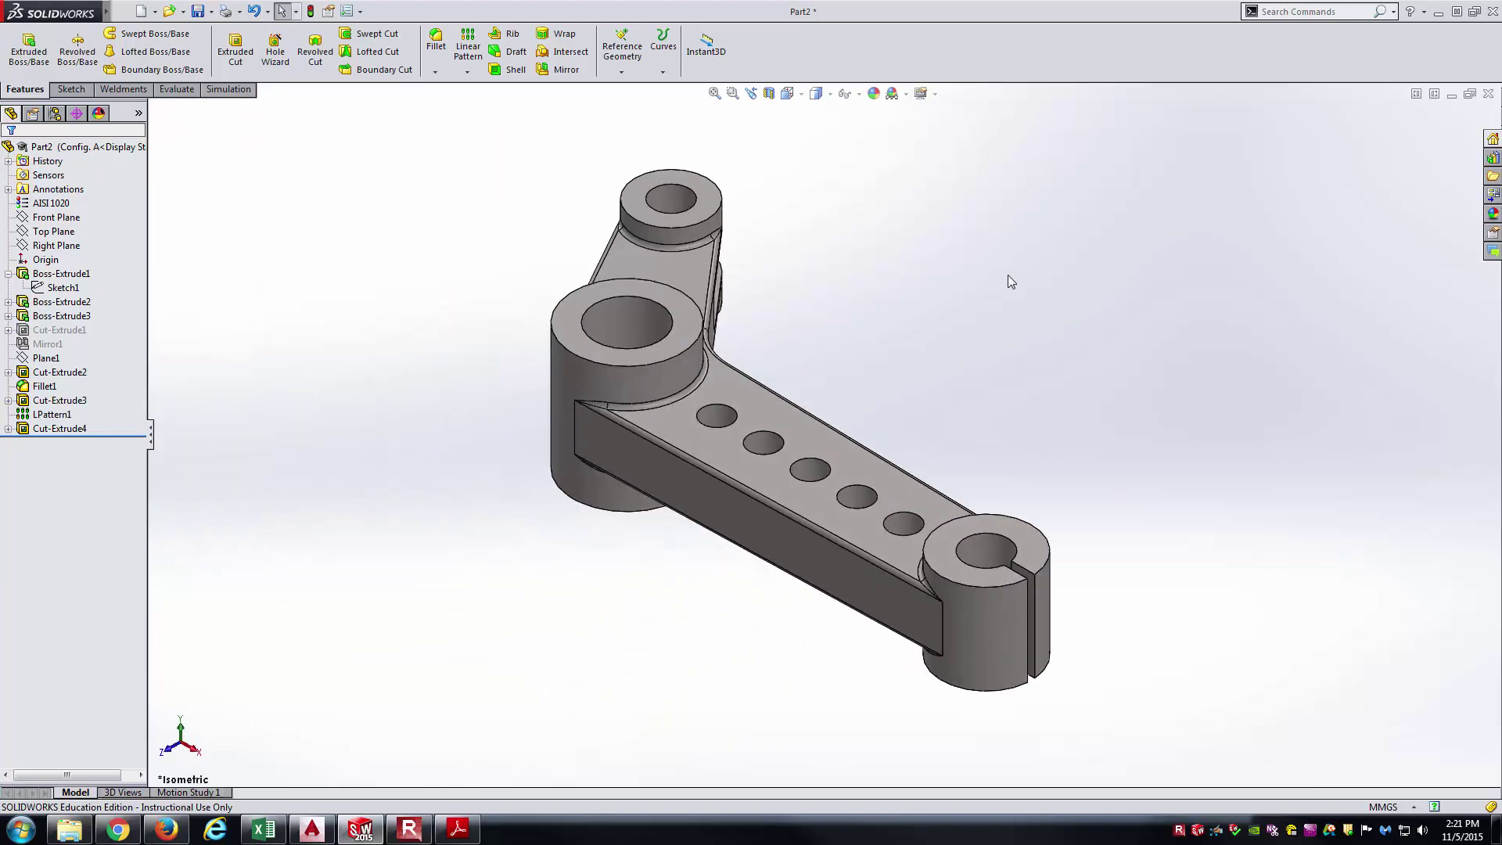
- Check the bore chamfer callout in the PDF drawing, and chamfer both ends of the SOLIDWORKS part's large hub bore 2 mm at 45°
key(alt+Tab)
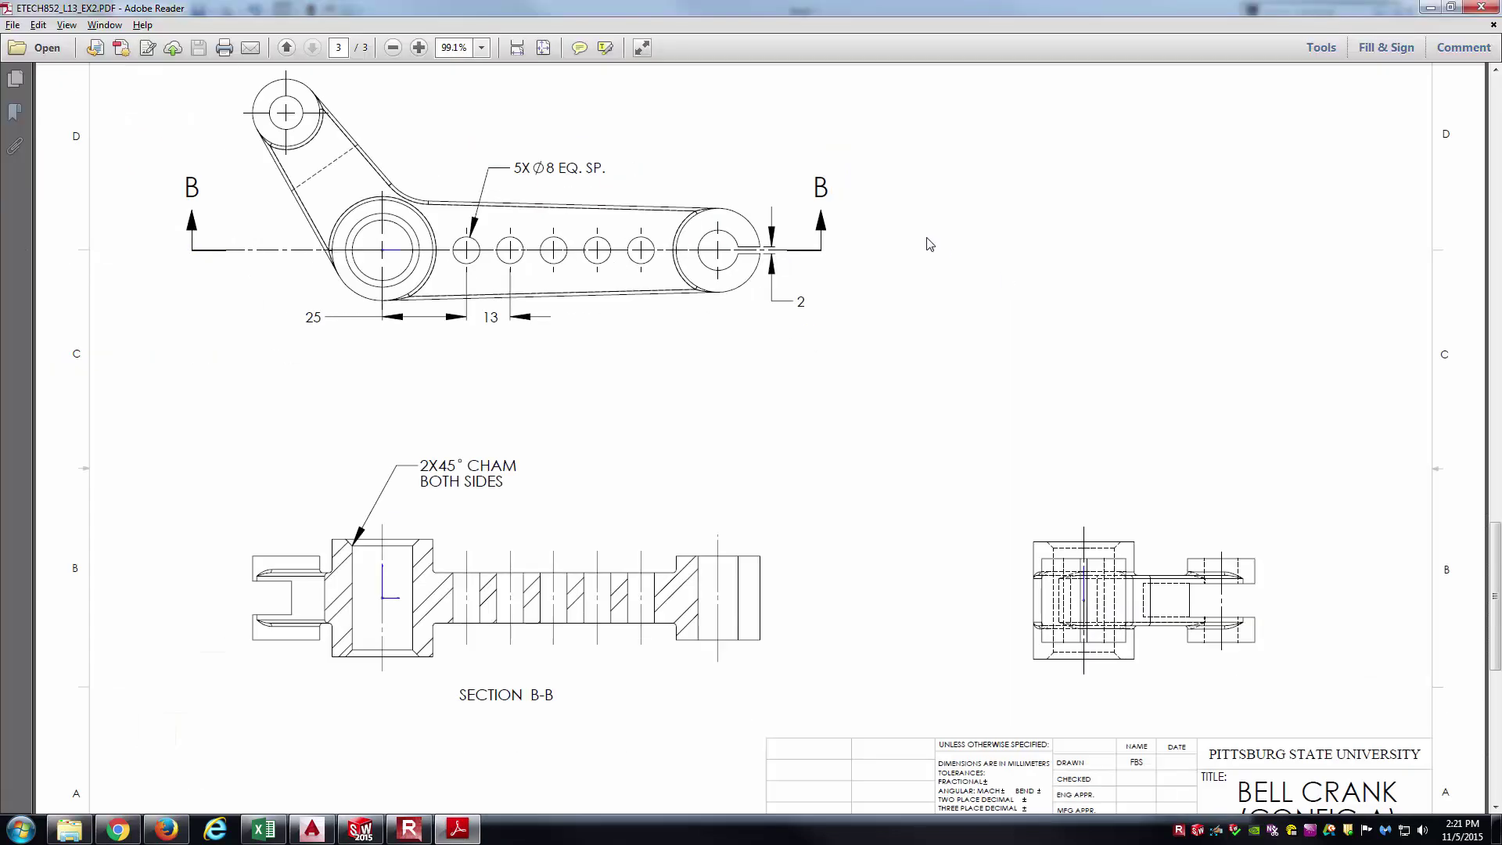
key(ctrl+0)
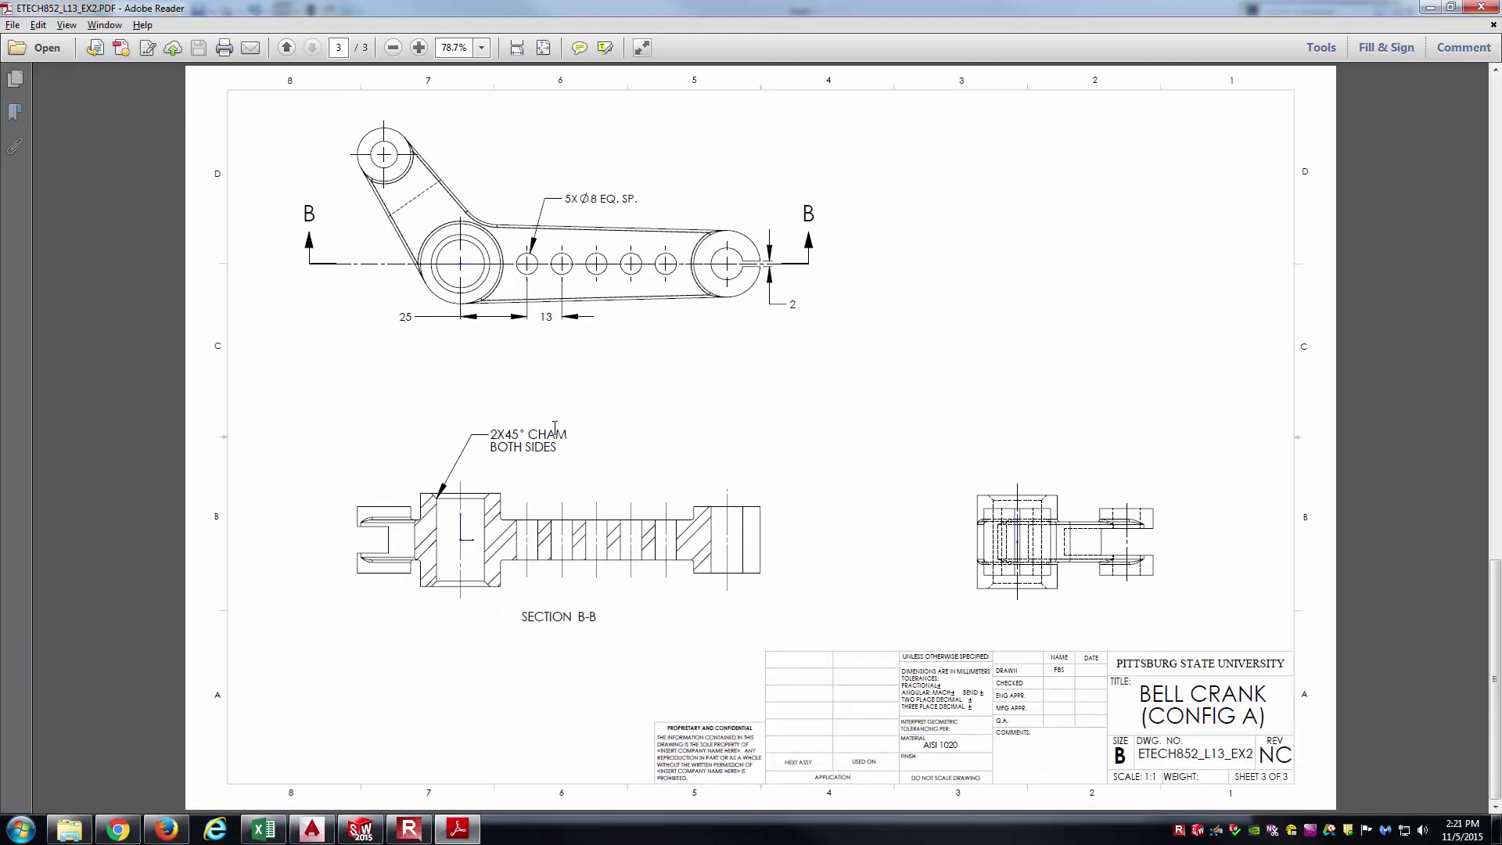
key(alt+Tab)
click(435, 71)
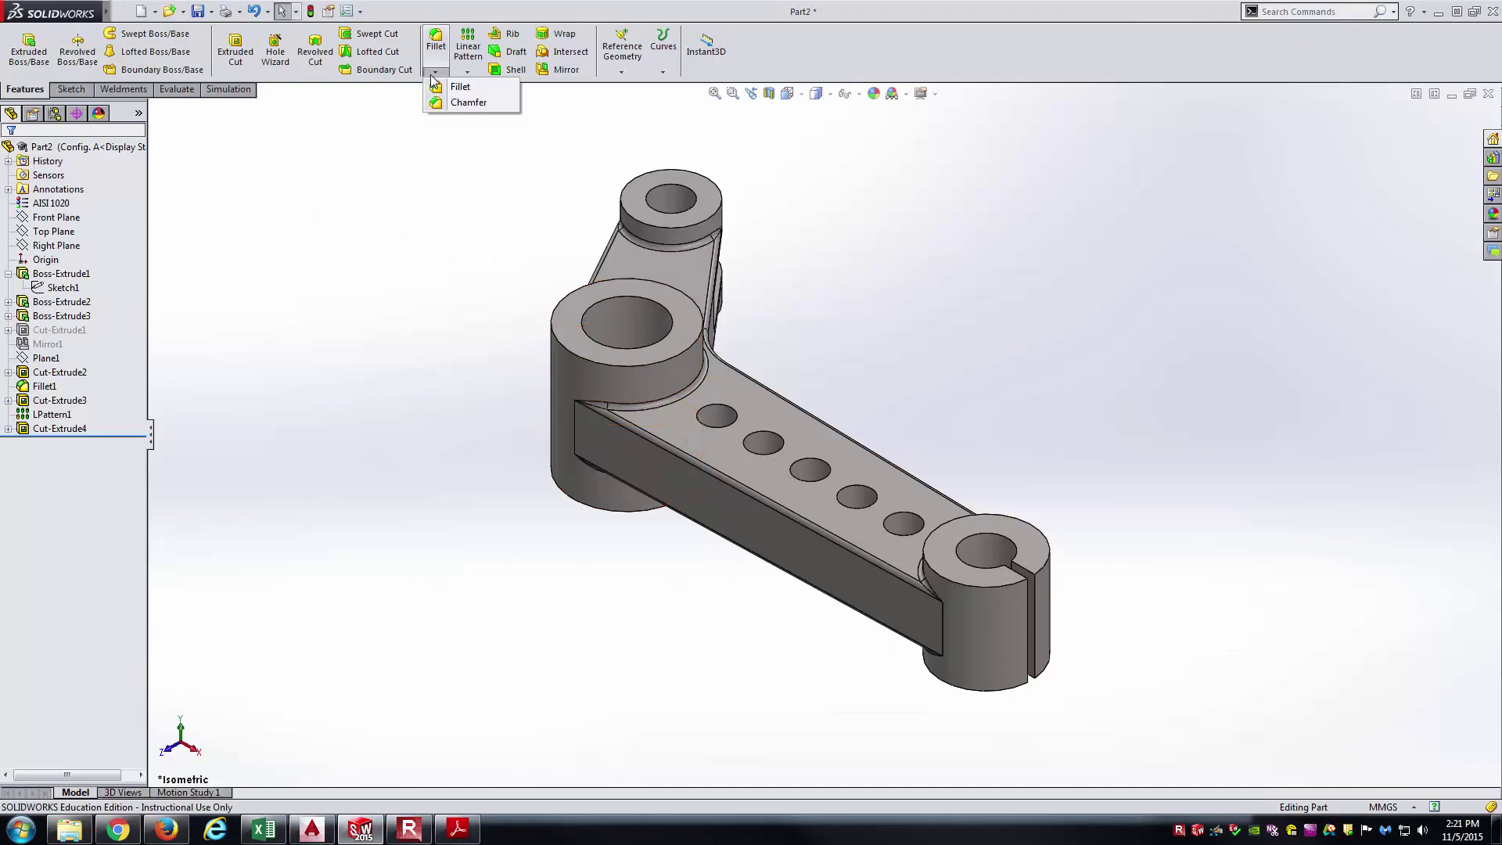
click(463, 104)
text(2)
key(Return)
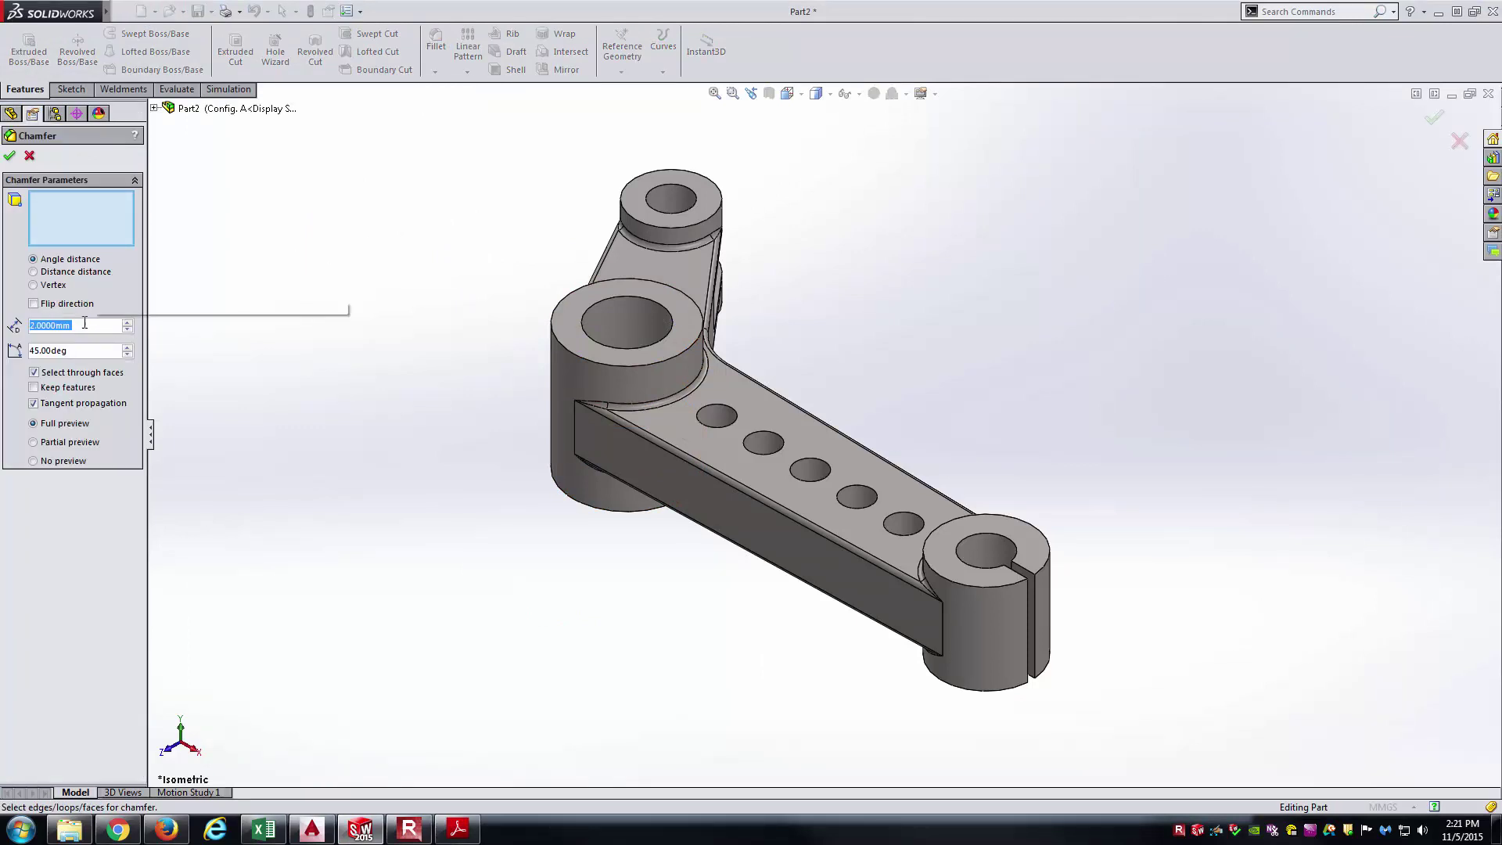
click(640, 336)
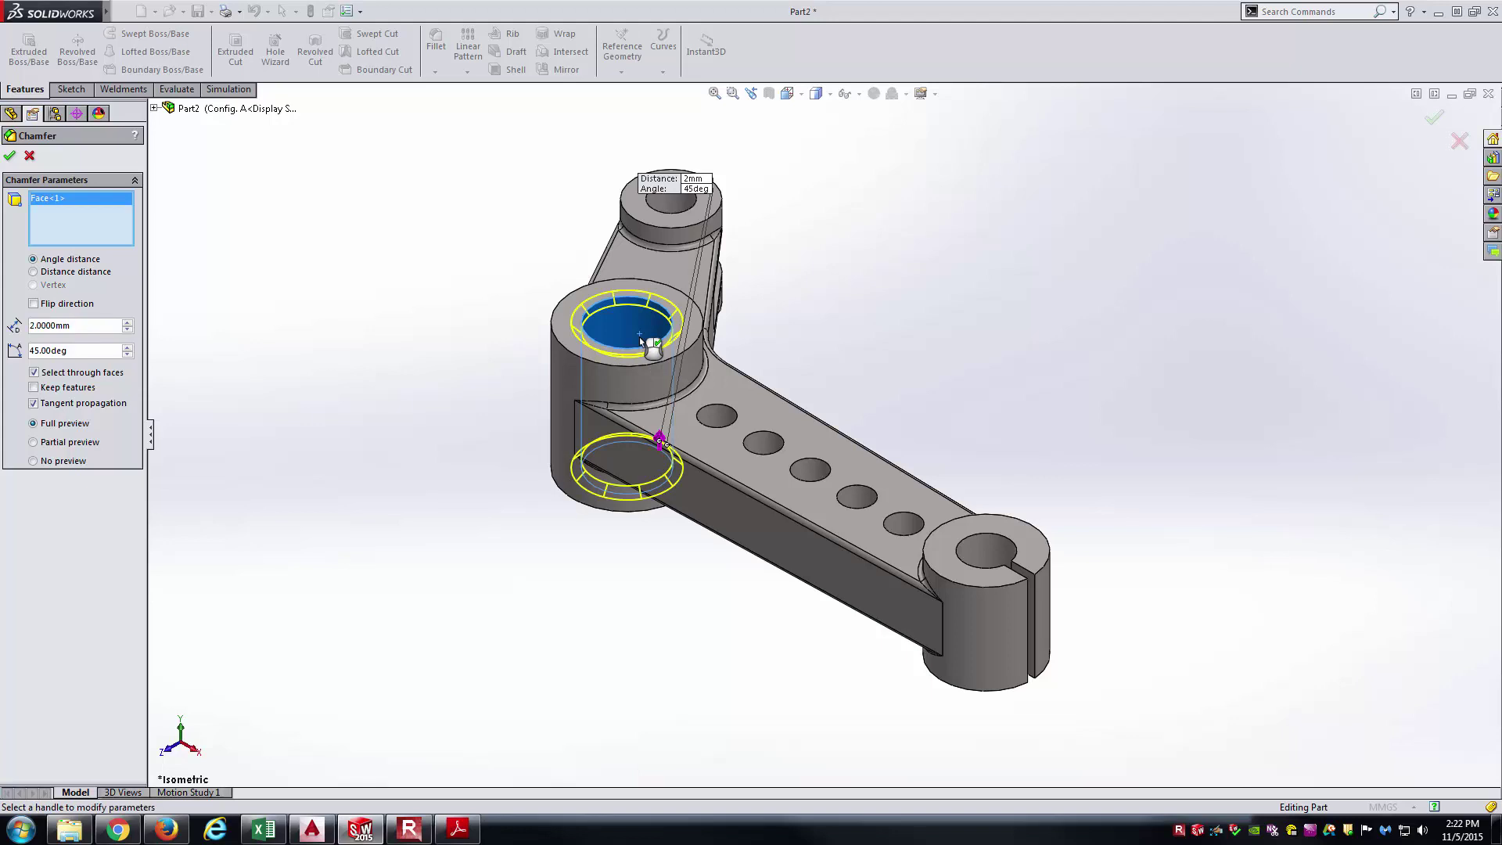
click(10, 155)
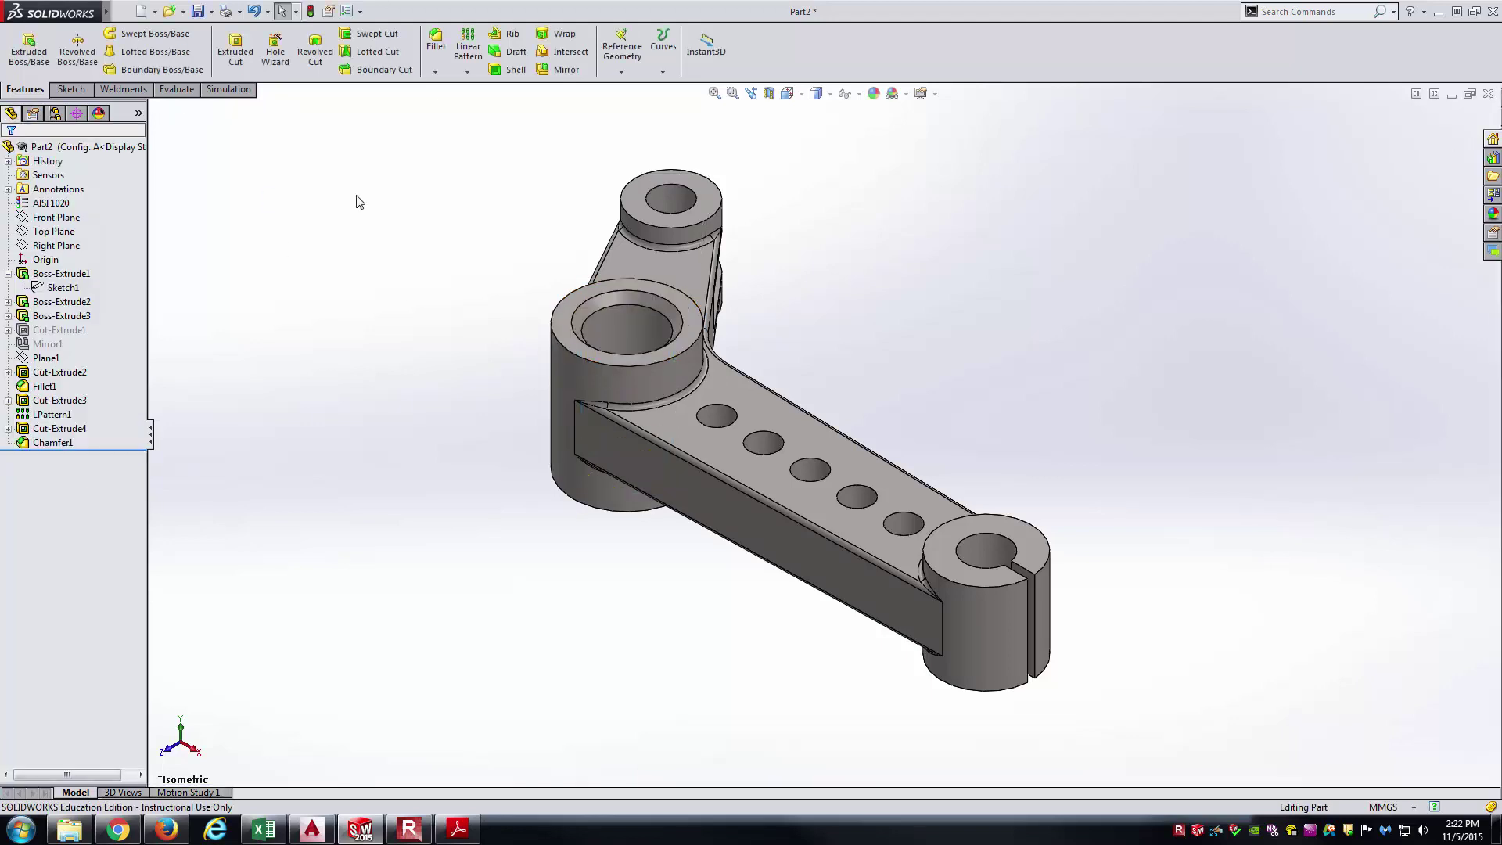
- Inspect the chamfered bell crank from several angles and review its mass properties
middle_drag(421, 387, 447, 360)
key(ctrl+7)
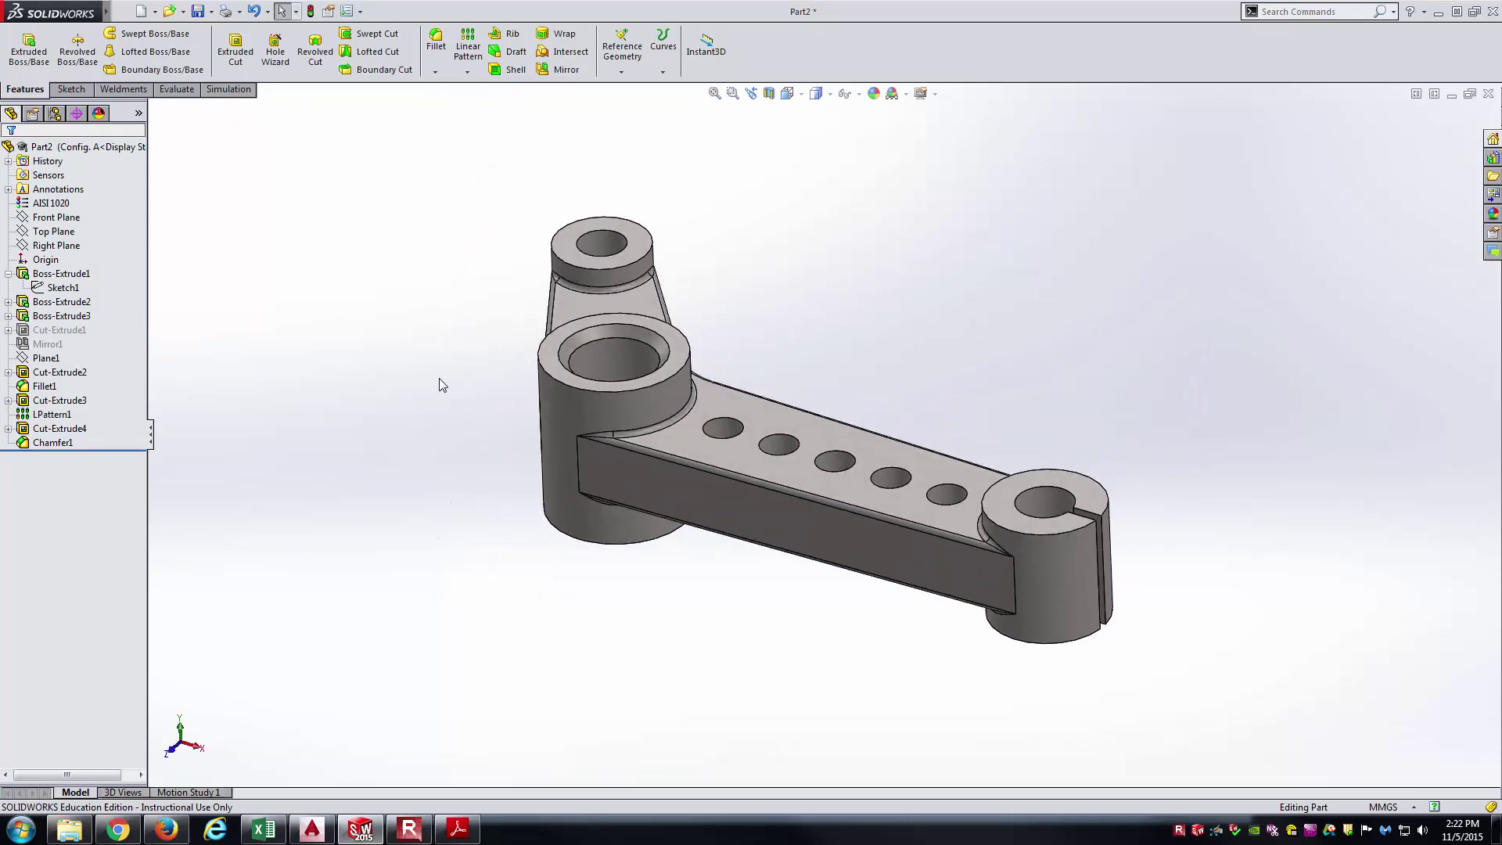
middle_drag(443, 342, 493, 279)
key(ctrl+7)
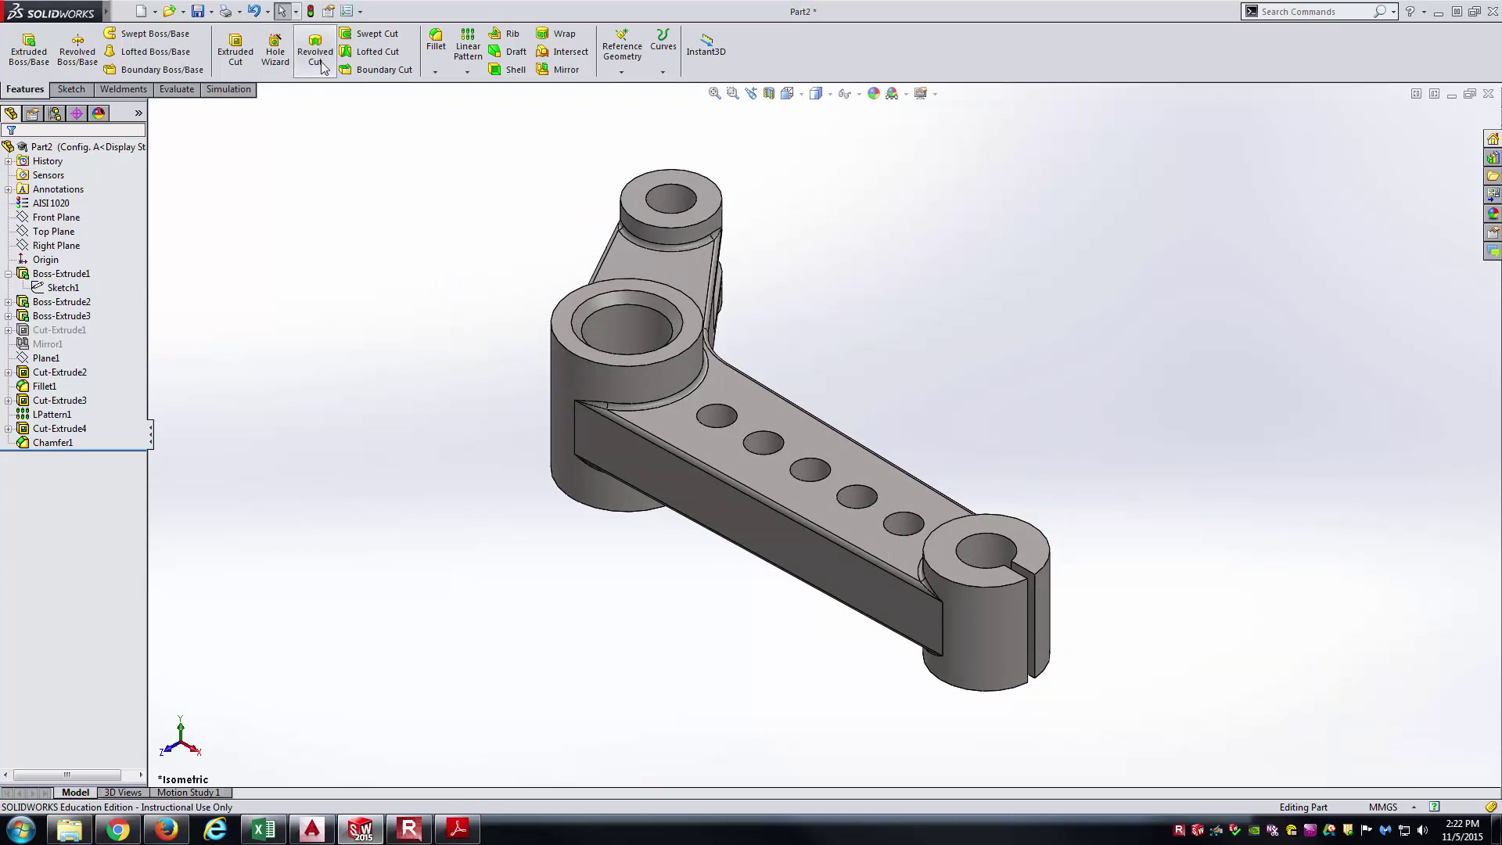
click(163, 91)
click(110, 55)
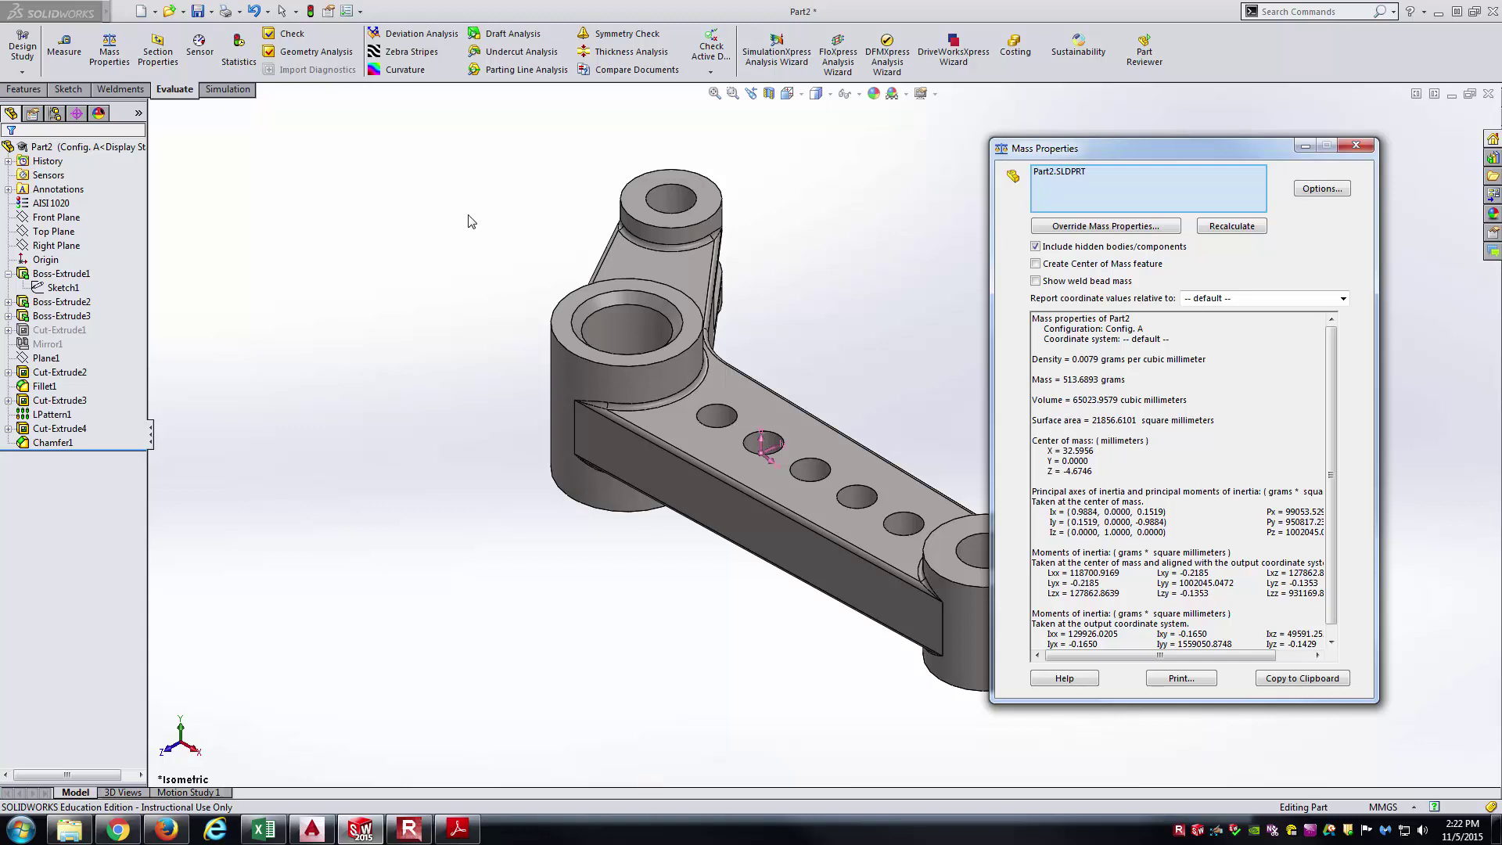
key(Escape)
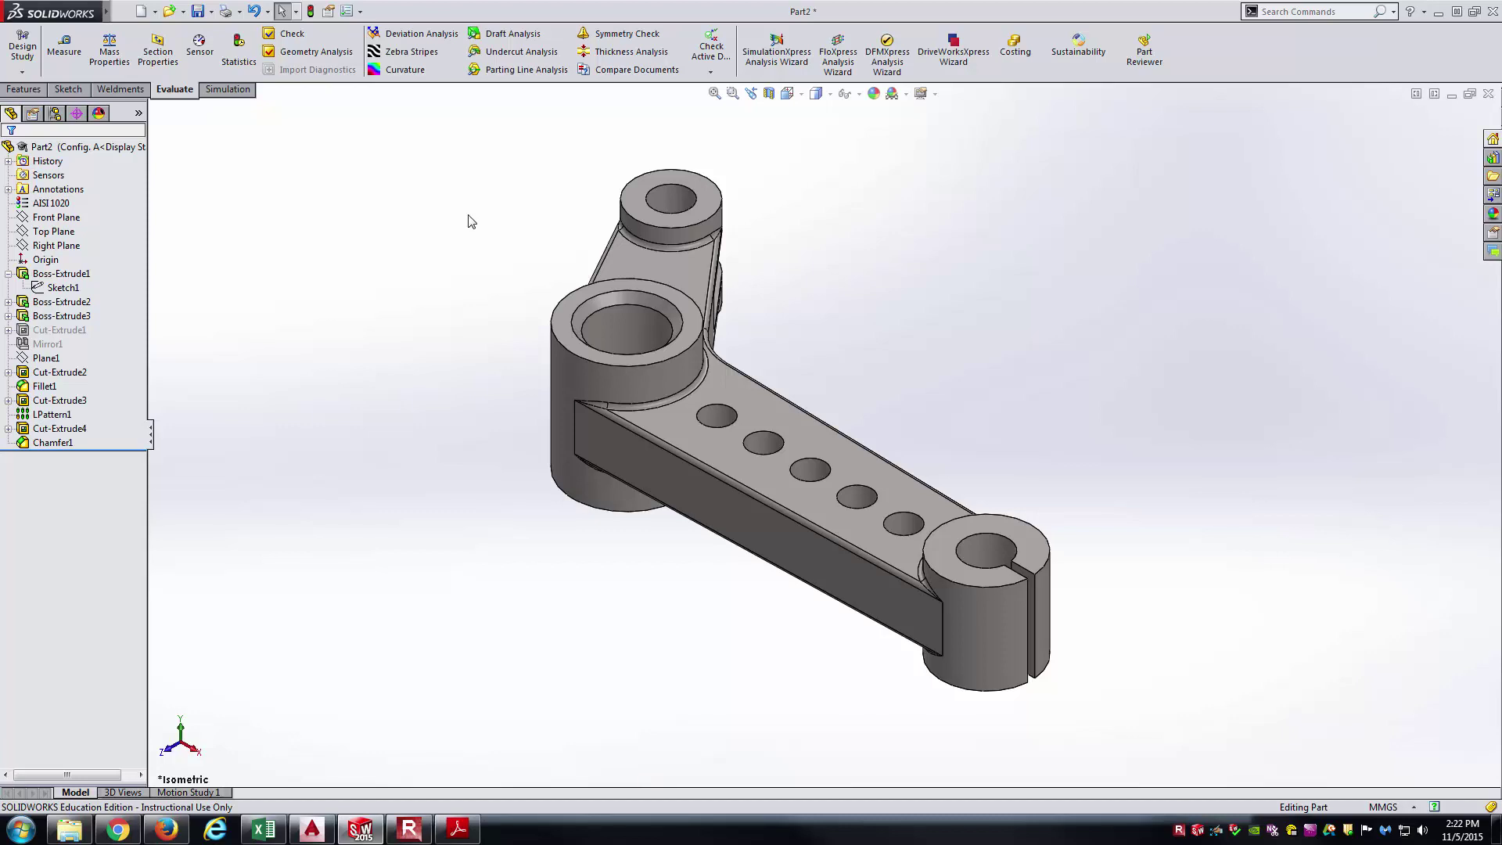